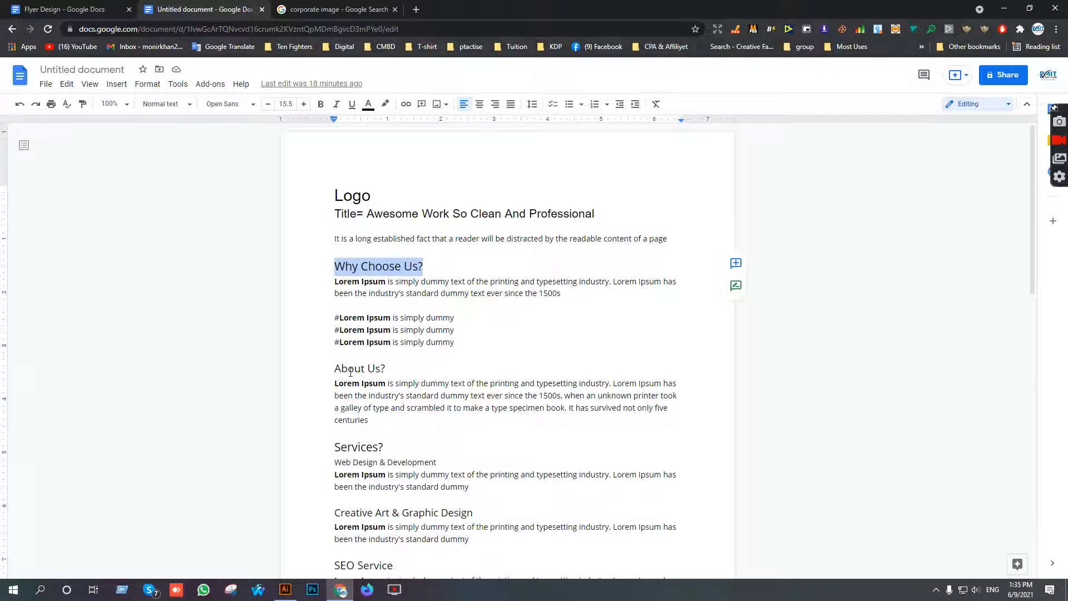
# Switch to Illustrator and paste the copied "Why Choose Us?" heading as a text line on the flyer's light blue panel.
pyautogui.click(285, 589)
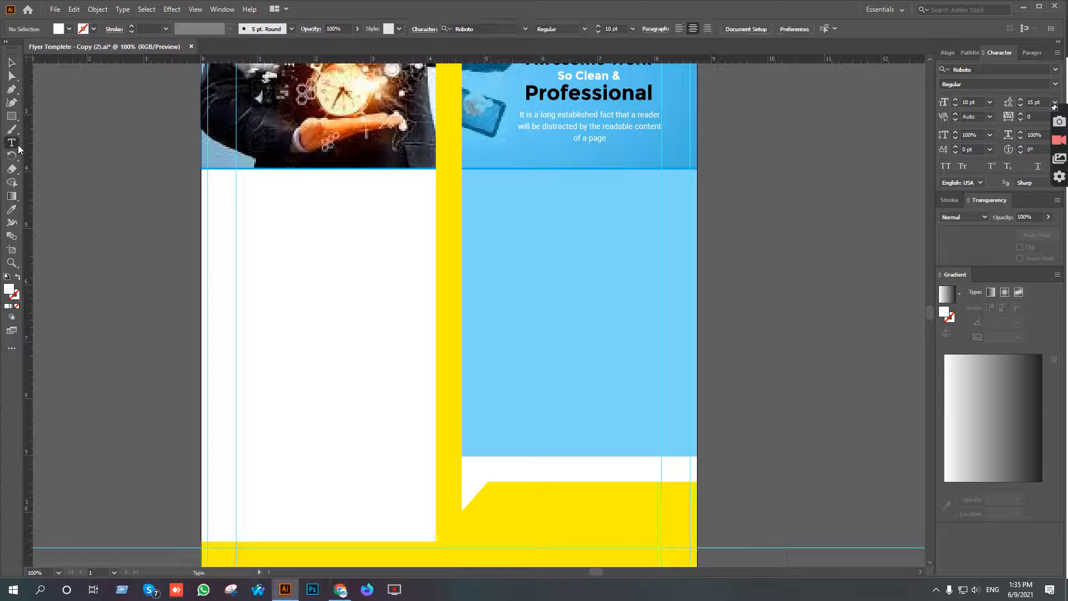
pyautogui.click(521, 221)
pyautogui.write('Why Choose Us?')
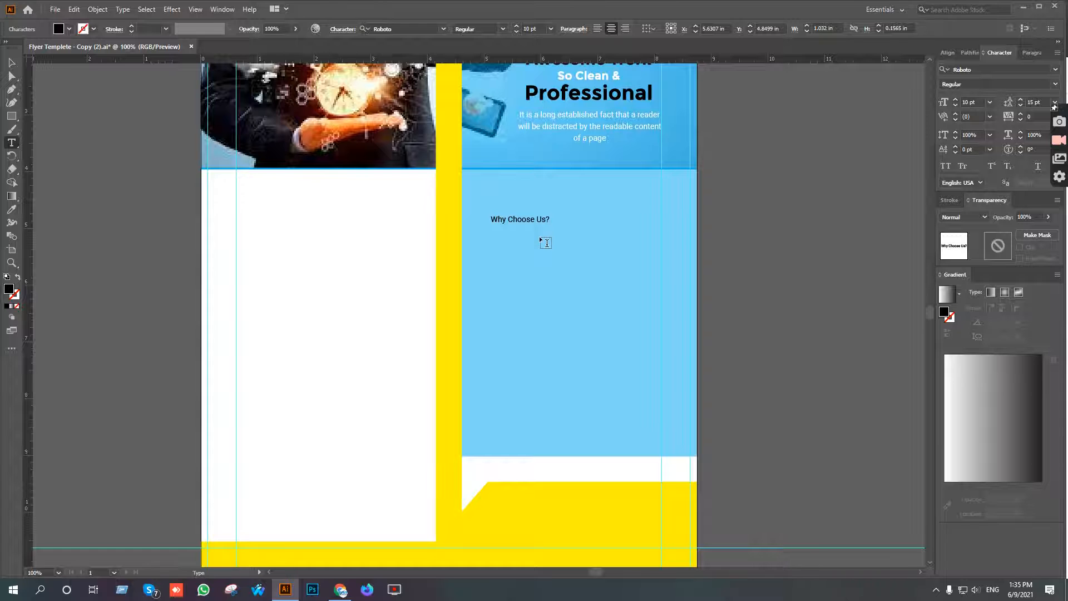
# Set the "Why Choose Us?" heading's font to Montserrat Bold.
pyautogui.click(12, 62)
pyautogui.click(392, 29)
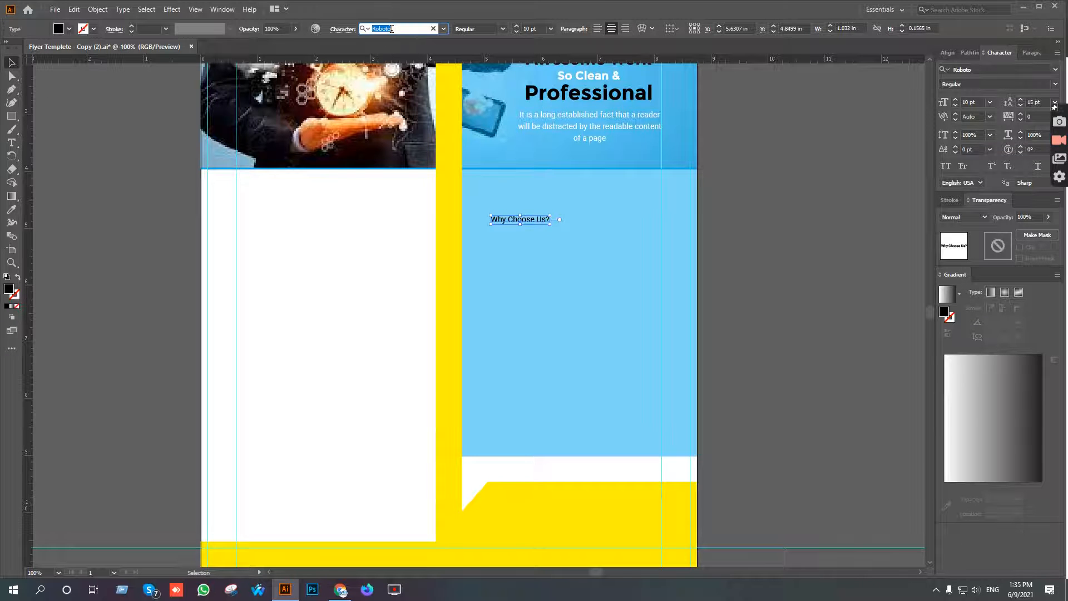
pyautogui.write('mont')
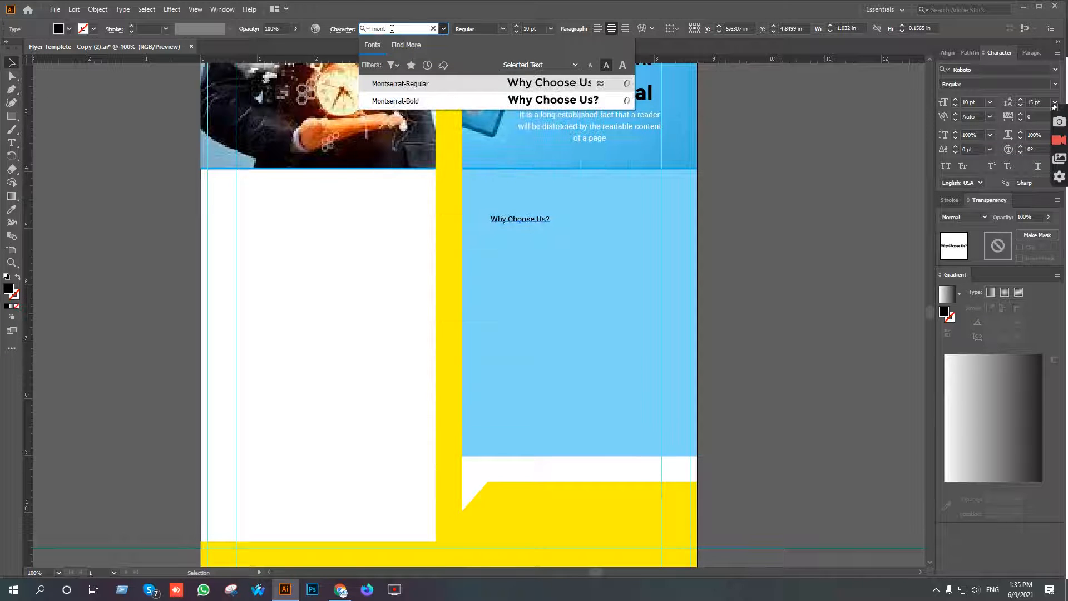
pyautogui.click(396, 101)
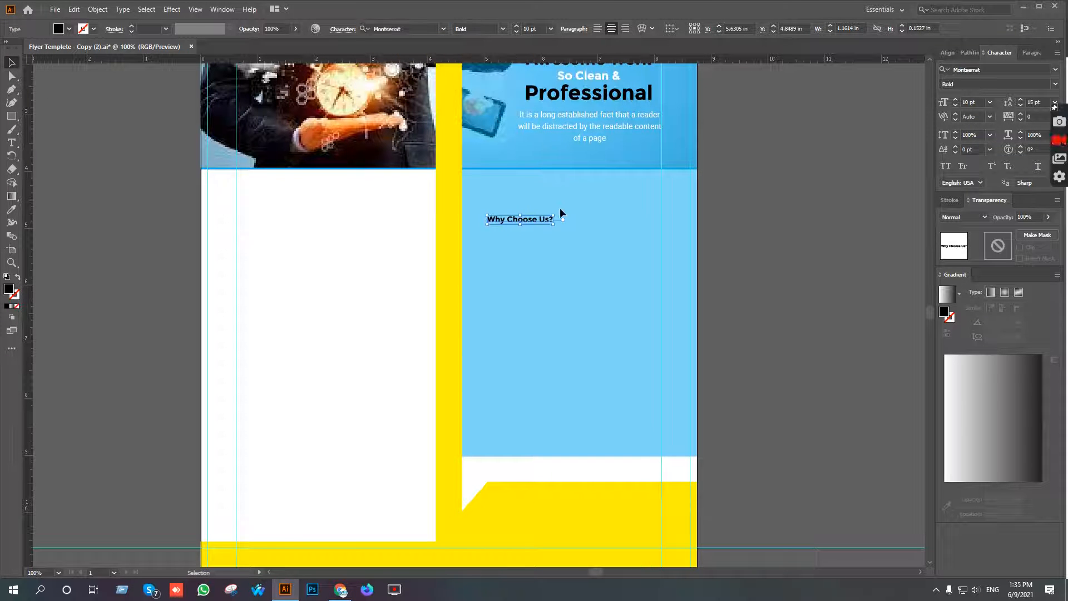
# Scale up the "Why Choose Us?" heading to about 1.73 in wide.
pyautogui.hotkey('ctrl', '+')
pyautogui.moveTo(549, 216); pyautogui.dragTo(612, 193)
pyautogui.hotkey('ctrl', '-')
pyautogui.hotkey('ctrl', '-')
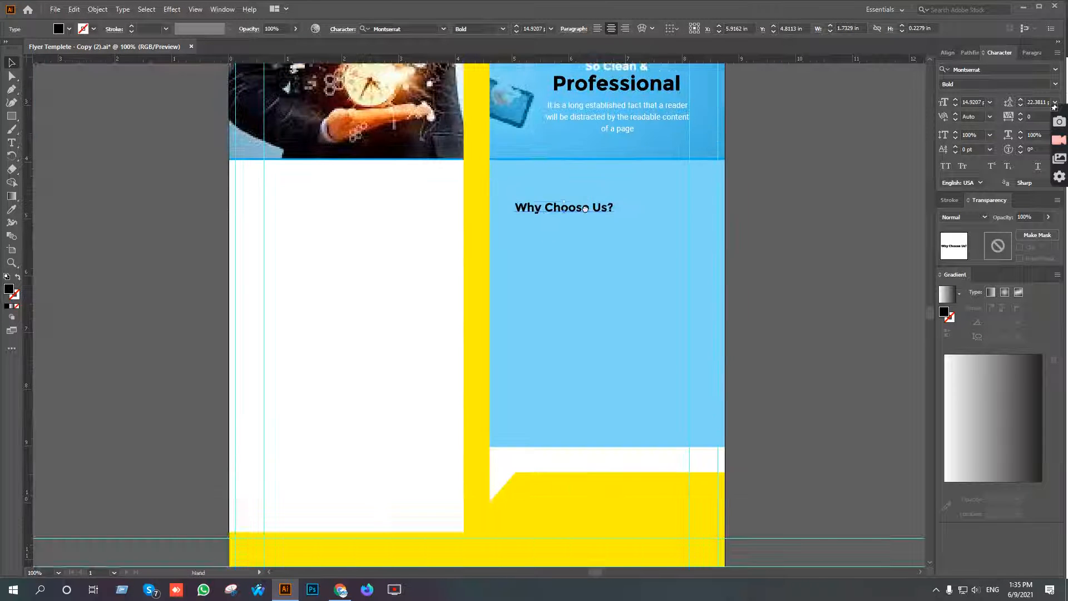
# Move the "Why Choose Us?" heading to the upper-left corner of the light blue panel and nudge it slightly right.
pyautogui.scroll(3, 537, 284)
pyautogui.hotkey('ctrl', '+')
pyautogui.hotkey('ctrl', '+')
pyautogui.moveTo(587, 272); pyautogui.dragTo(540, 206)
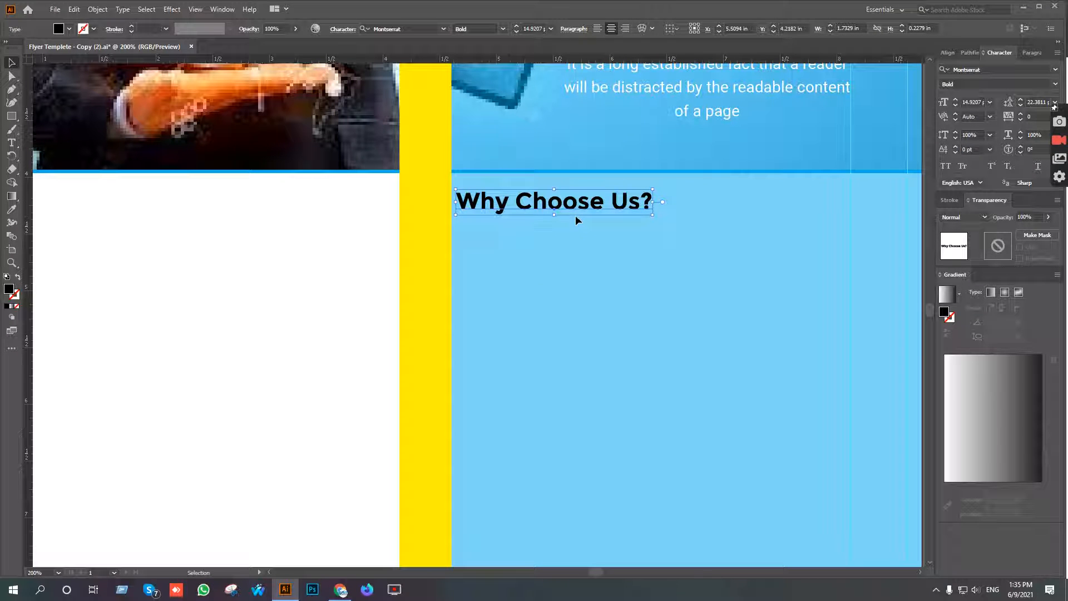
pyautogui.press('Right')
pyautogui.press('Left')
pyautogui.press('Right')
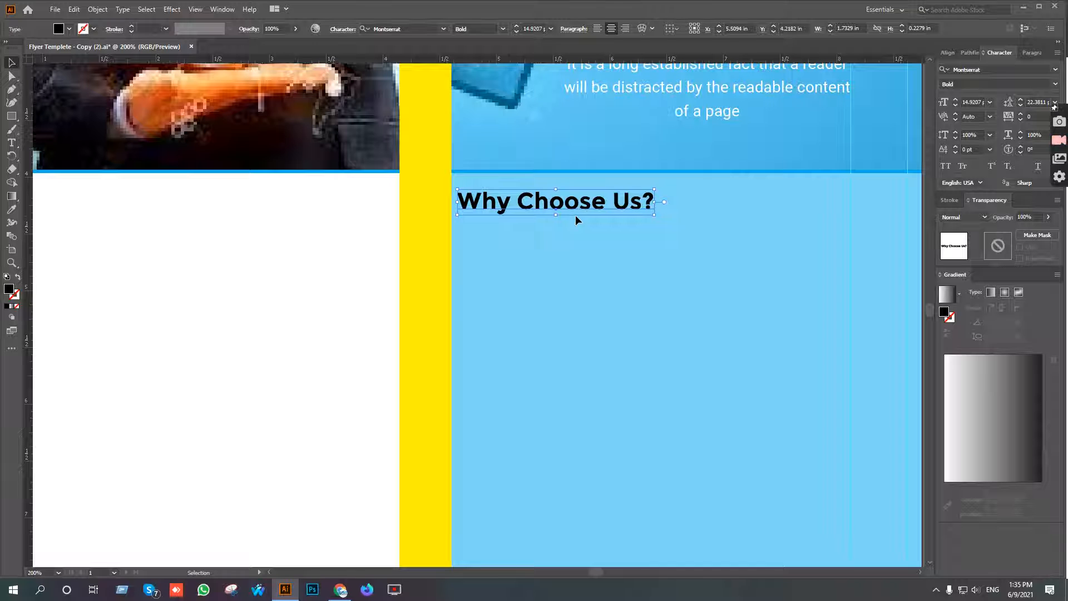
# Set the "Why Choose Us?" heading's font size to 15 pt and deselect it.
pyautogui.click(603, 277)
pyautogui.scroll(-2, 603, 278)
pyautogui.moveTo(603, 277); pyautogui.dragTo(578, 224)
pyautogui.click(579, 189)
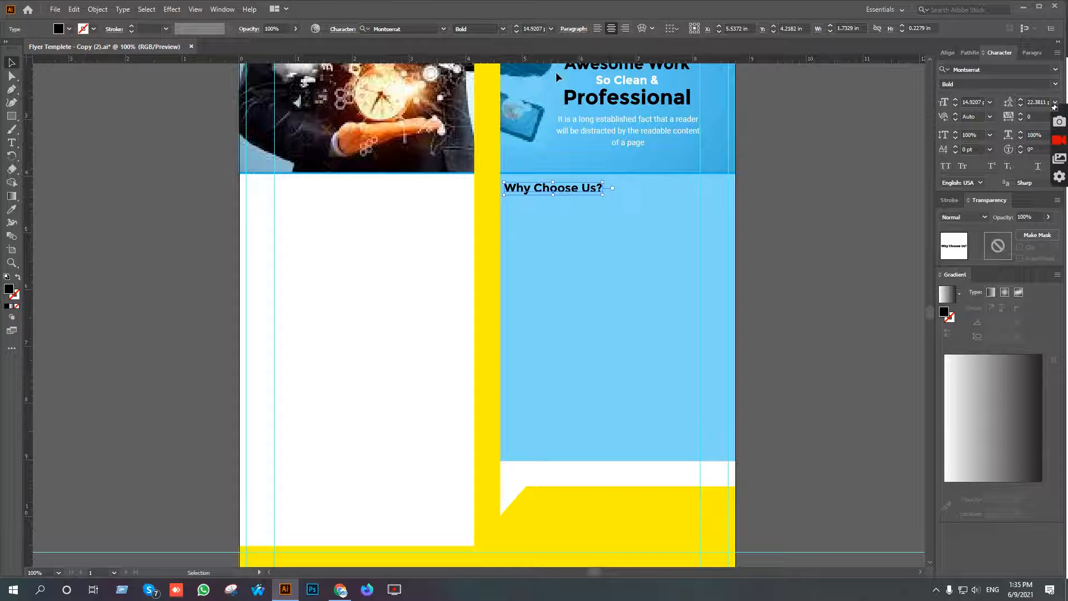
pyautogui.click(848, 307)
# Copy the paragraph under "Why Choose Us?" from the Google Docs document and return to Illustrator.
pyautogui.click(341, 589)
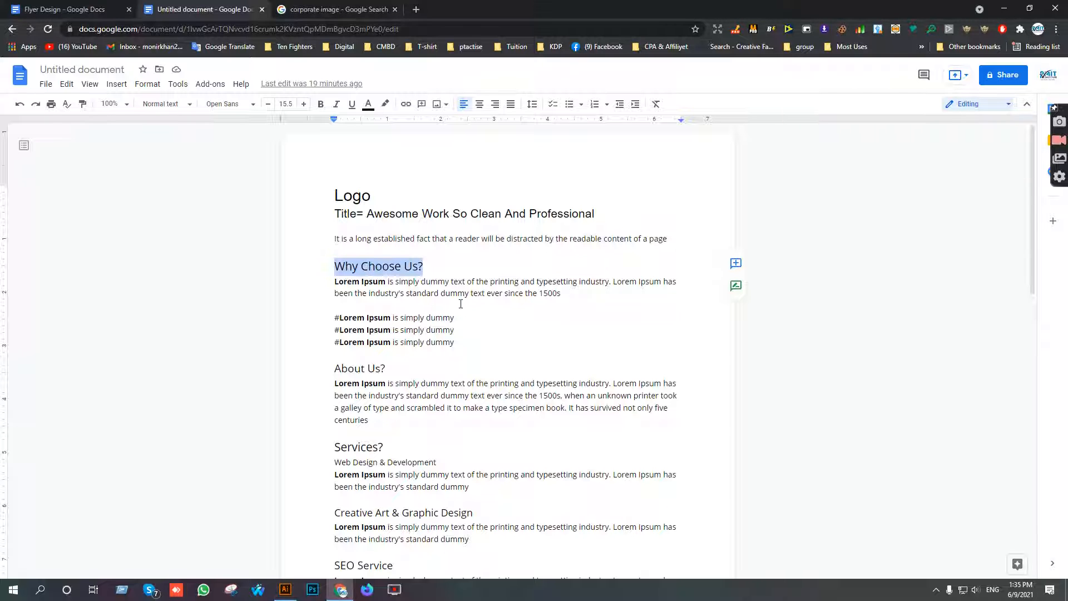
pyautogui.moveTo(564, 290); pyautogui.dragTo(302, 286)
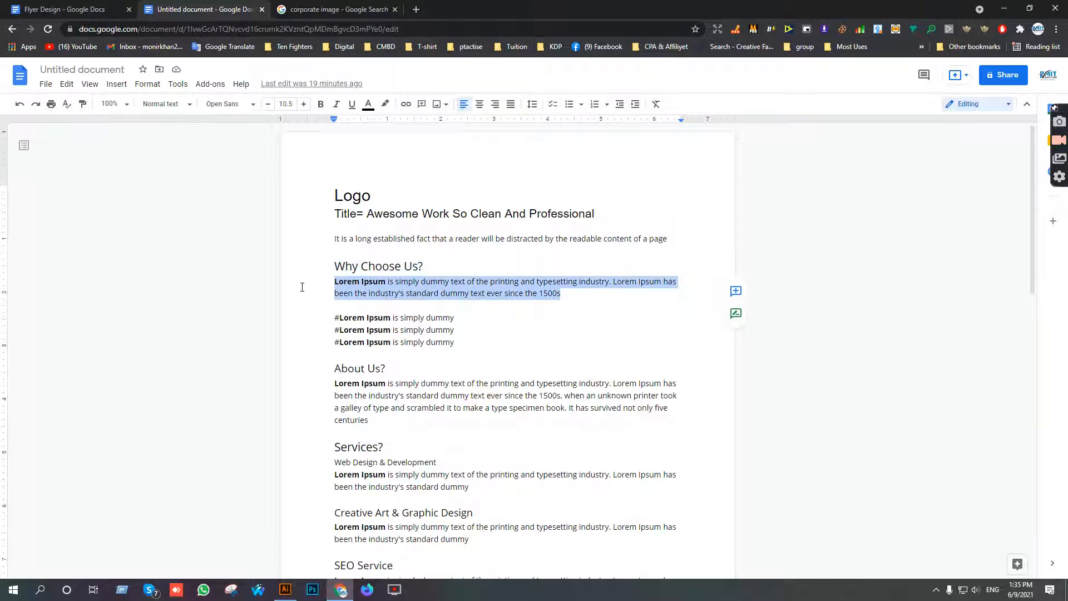
pyautogui.click(285, 590)
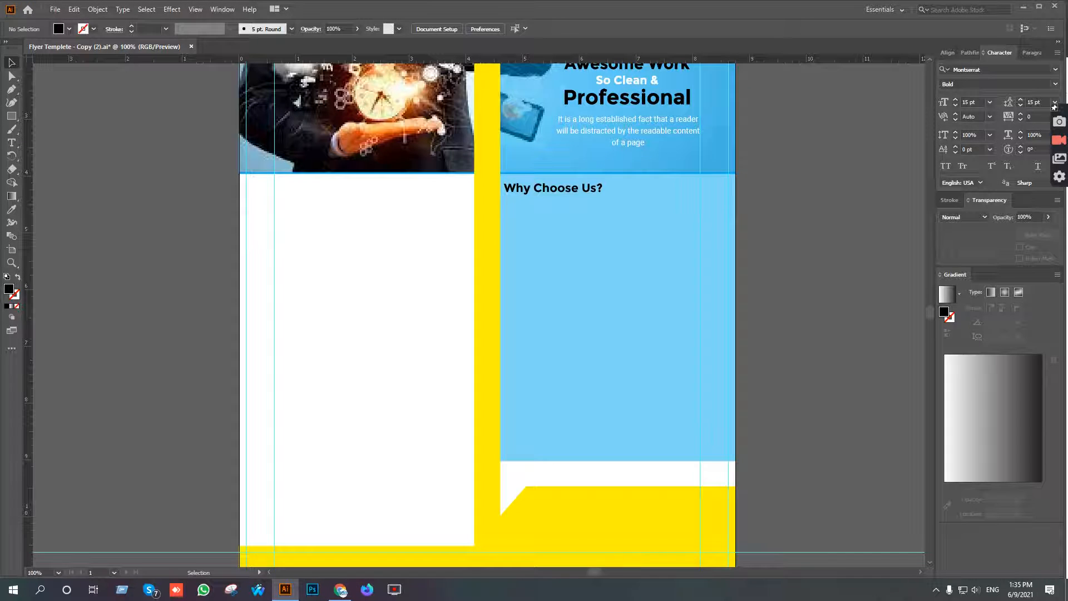
# Create a text area about 3.44 by 0.62 in below the "Why Choose Us?" heading and paste the copied paragraph into it.
pyautogui.click(14, 143)
pyautogui.scroll(2, 609, 212)
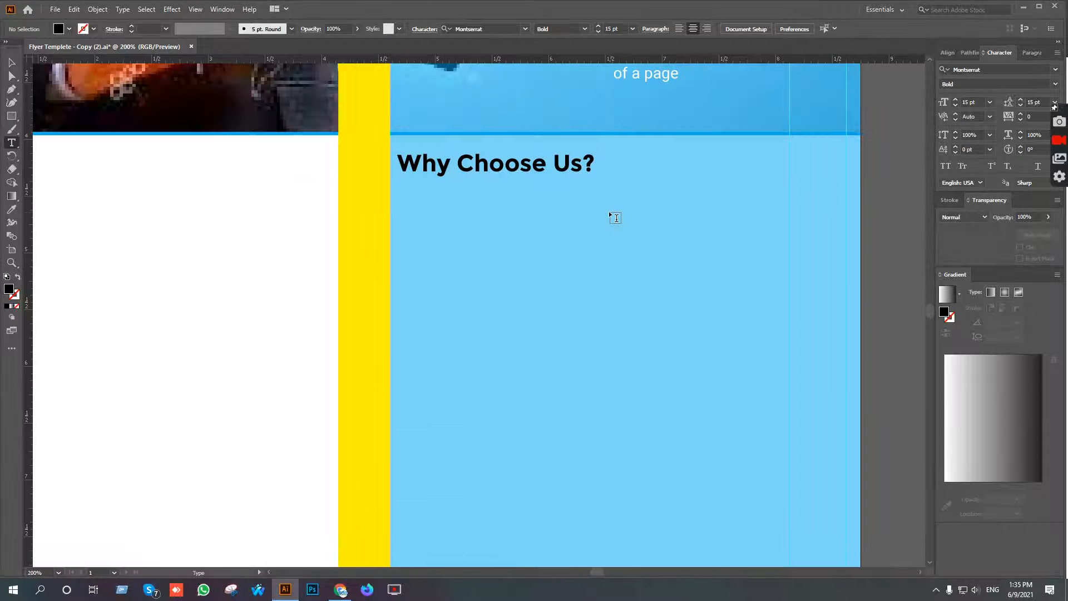
pyautogui.moveTo(400, 186); pyautogui.dragTo(792, 256)
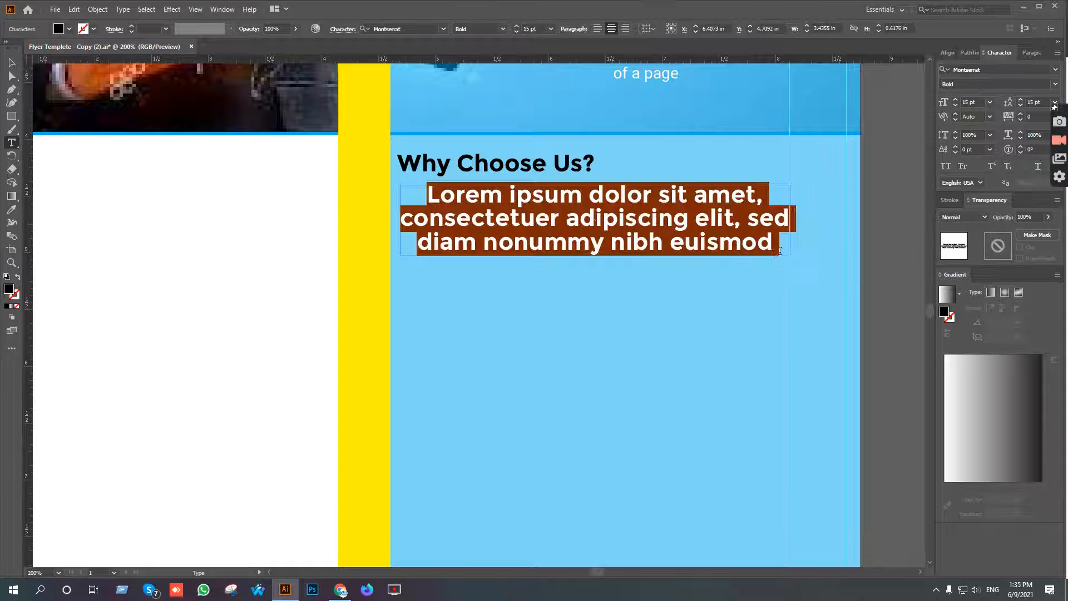
pyautogui.hotkey('ctrl', 'v')
pyautogui.press('Escape')
# Match the pasted paragraph's style to the white Roboto text above with the Eyedropper, and align it left.
pyautogui.press('i')
pyautogui.scroll(1, 681, 166)
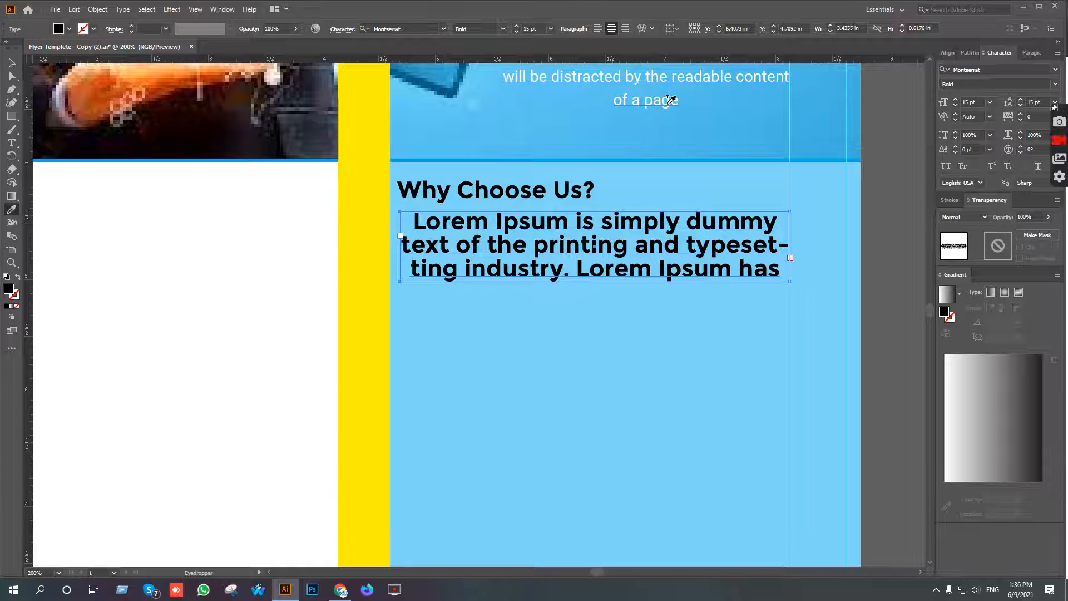
pyautogui.click(671, 100)
pyautogui.click(13, 66)
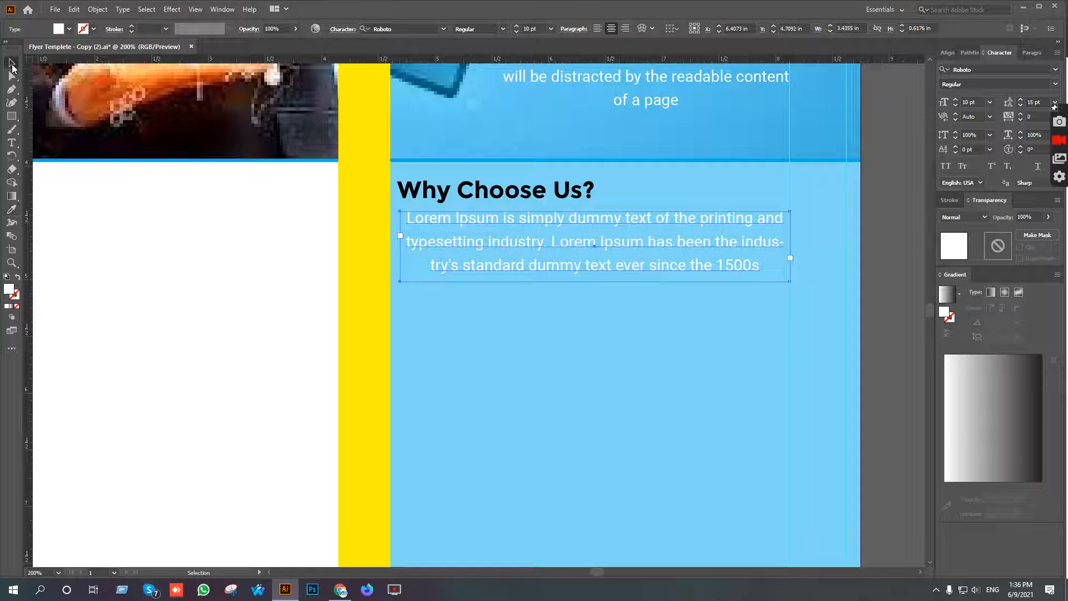
pyautogui.click(597, 30)
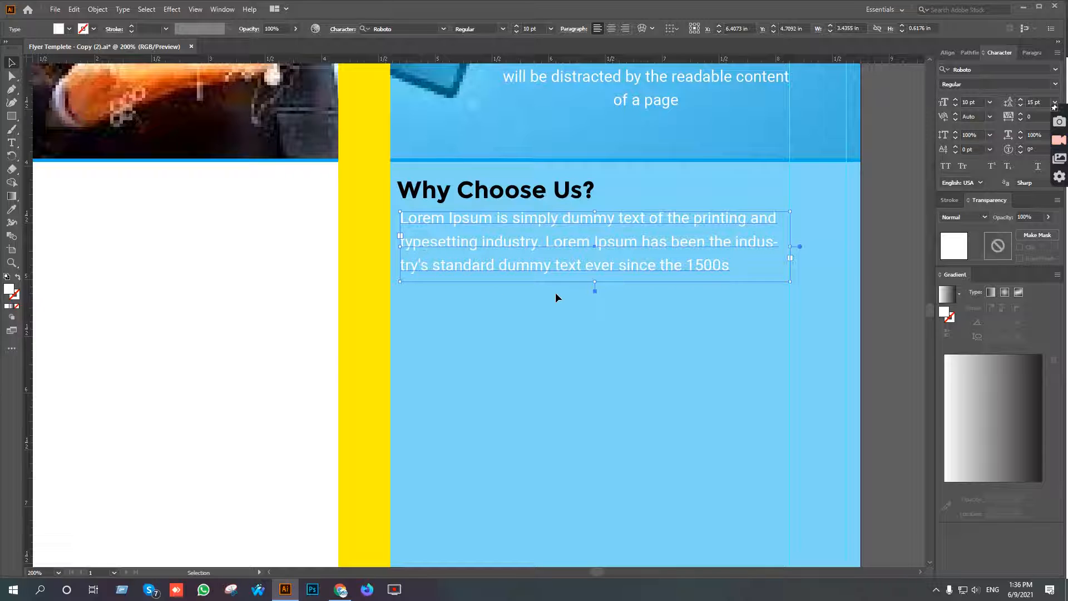
pyautogui.click(666, 325)
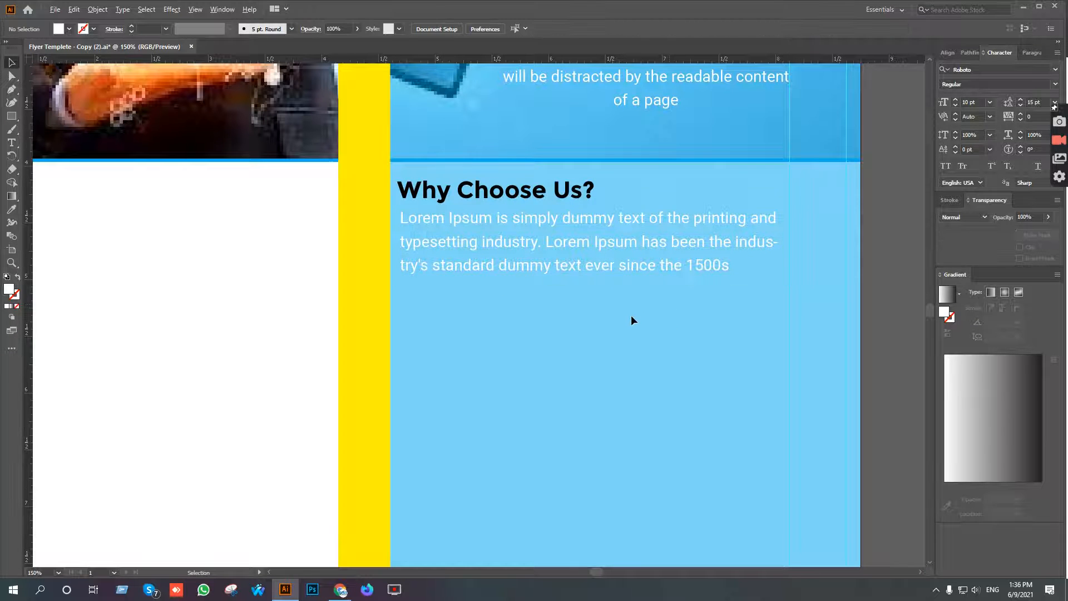
pyautogui.scroll(-1, 631, 315)
pyautogui.moveTo(651, 290); pyautogui.dragTo(612, 342)
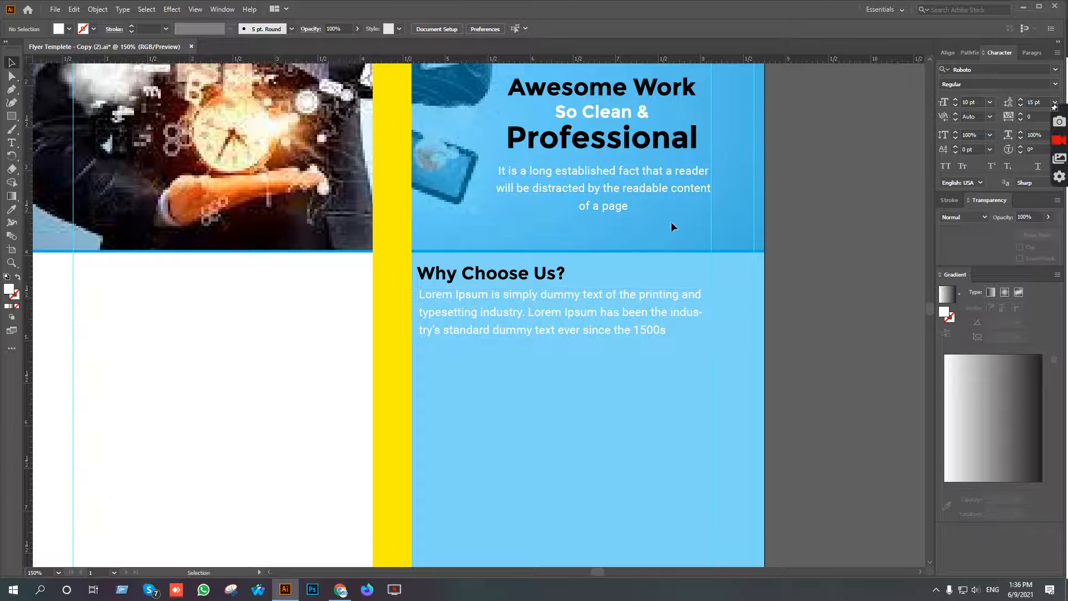
pyautogui.scroll(3, 651, 222)
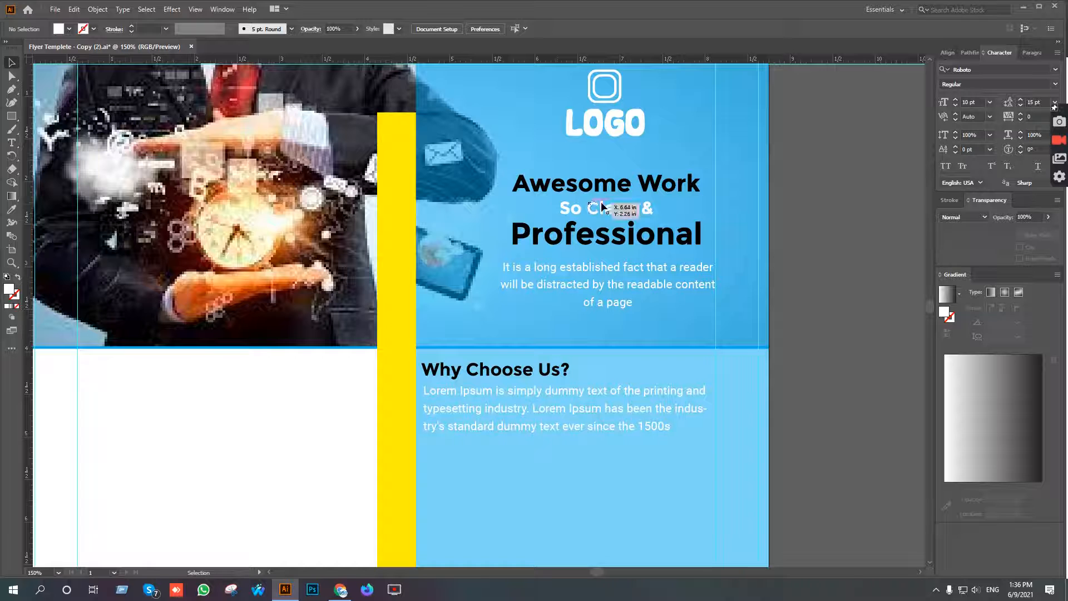
pyautogui.scroll(-6, 604, 243)
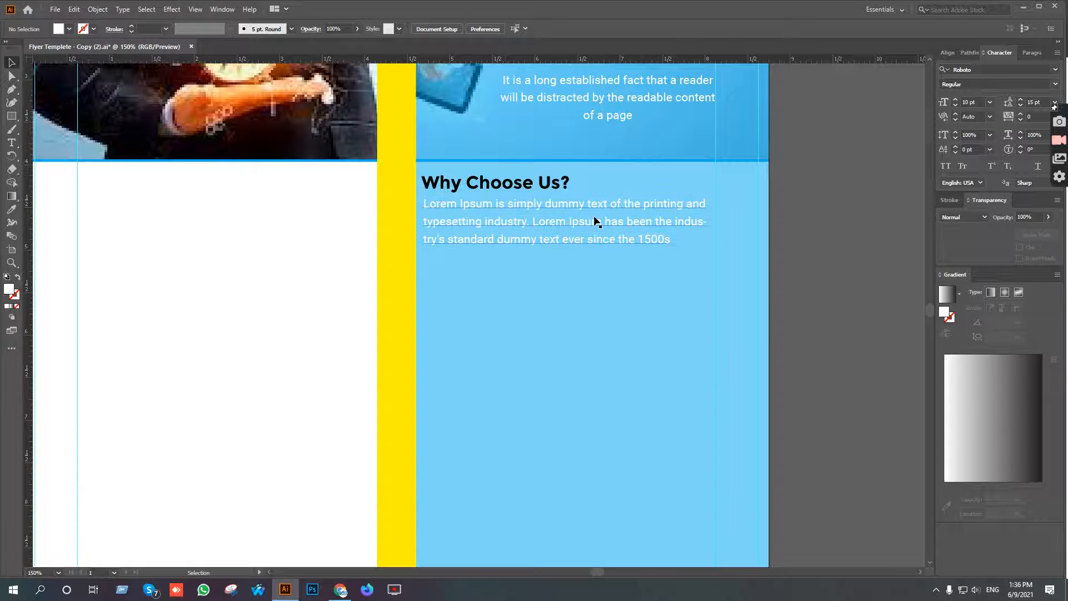
# Select the first "Lorem Ipsum is simply dummy" bullet line in the Google Docs document, without its # sign.
pyautogui.click(340, 589)
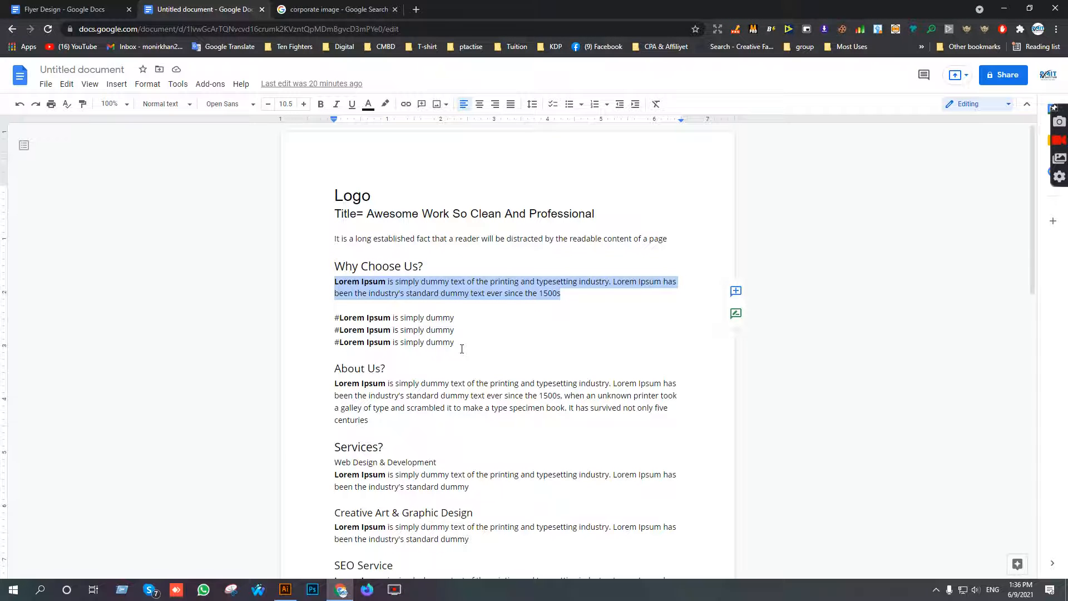
pyautogui.moveTo(455, 318); pyautogui.dragTo(342, 321)
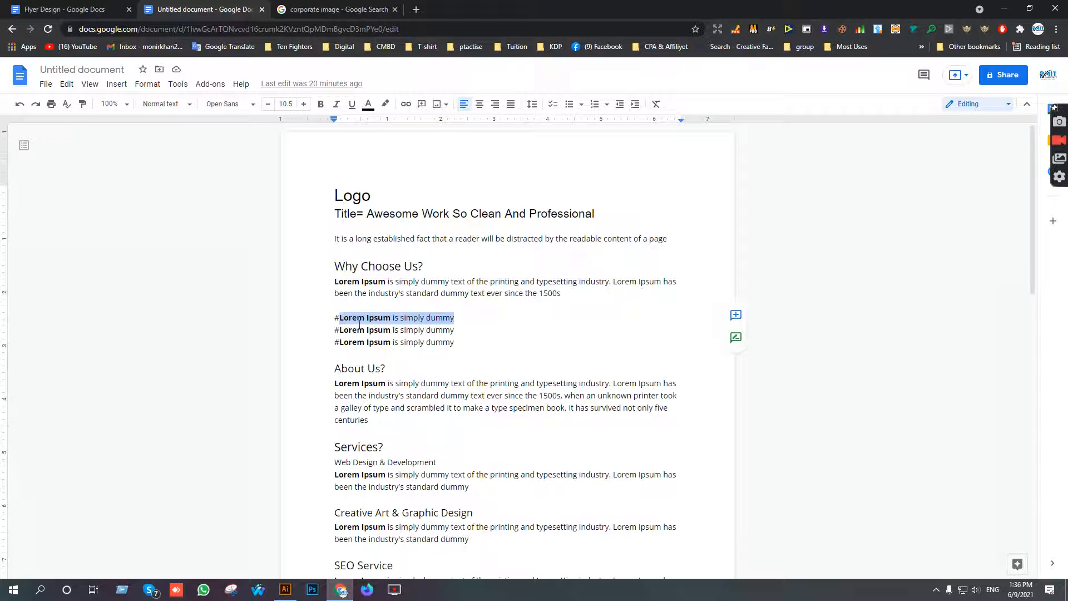
pyautogui.click(341, 592)
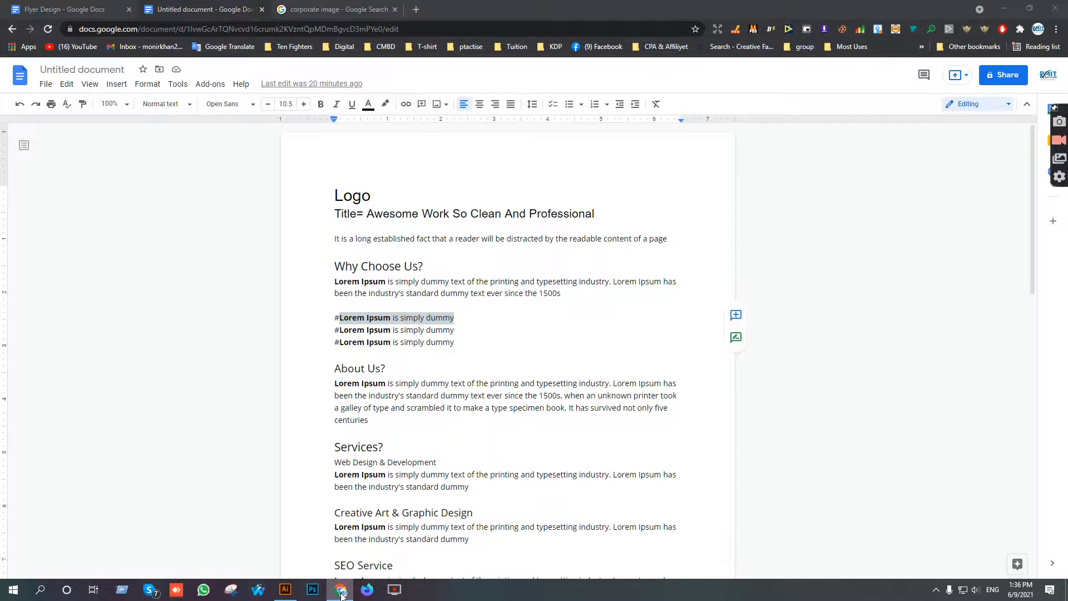
pyautogui.click(341, 592)
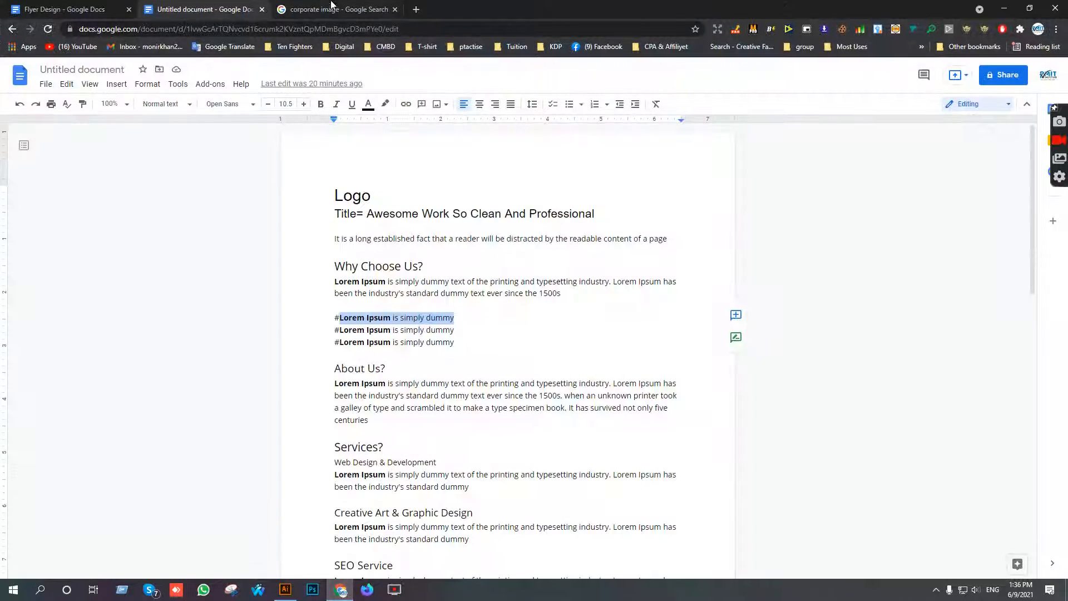
# Open Flaticon in a new browser tab and search its icons for "ok".
pyautogui.click(414, 10)
pyautogui.write('fla')
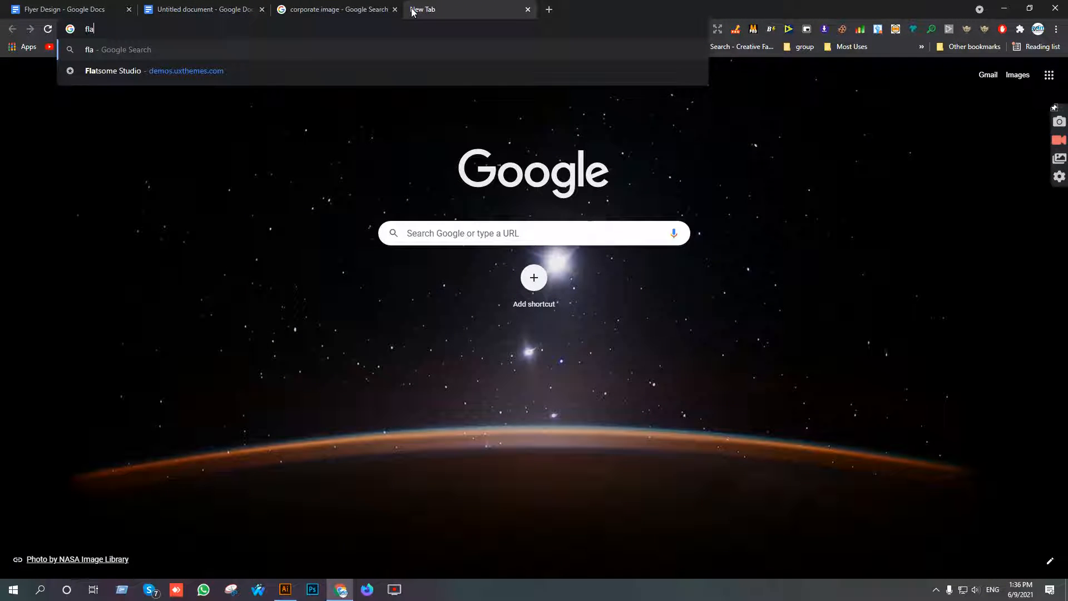
pyautogui.write('ticon')
pyautogui.press('Return')
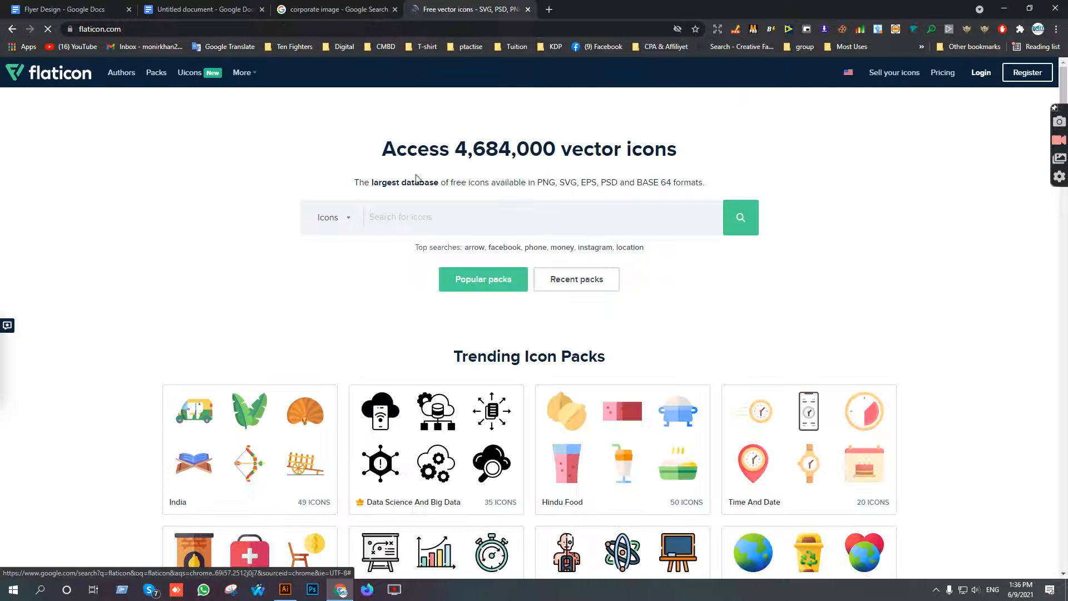
pyautogui.click(418, 214)
pyautogui.write('ok')
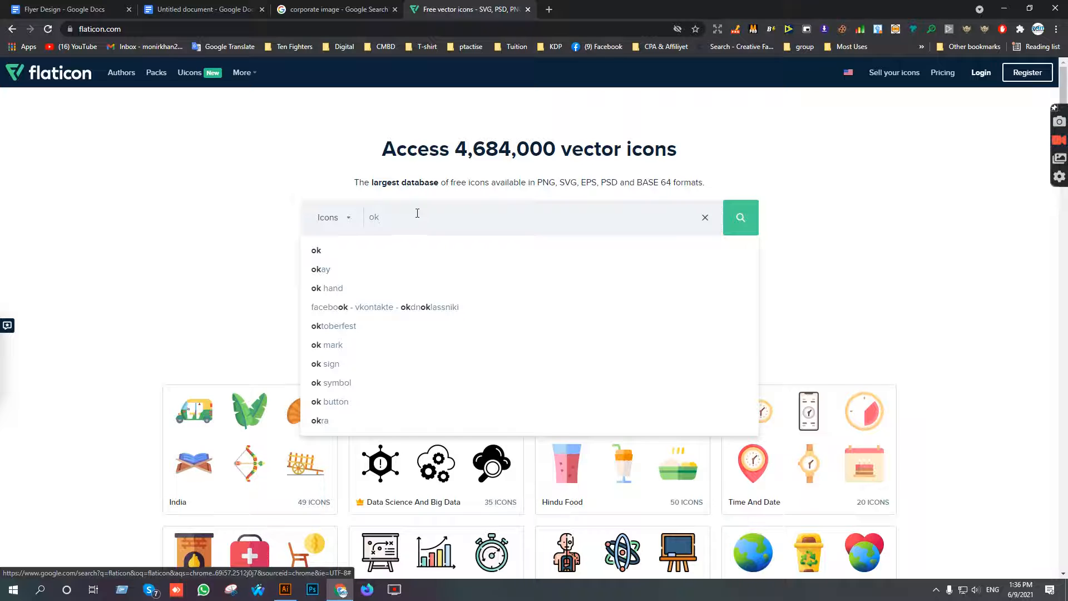
pyautogui.press('Return')
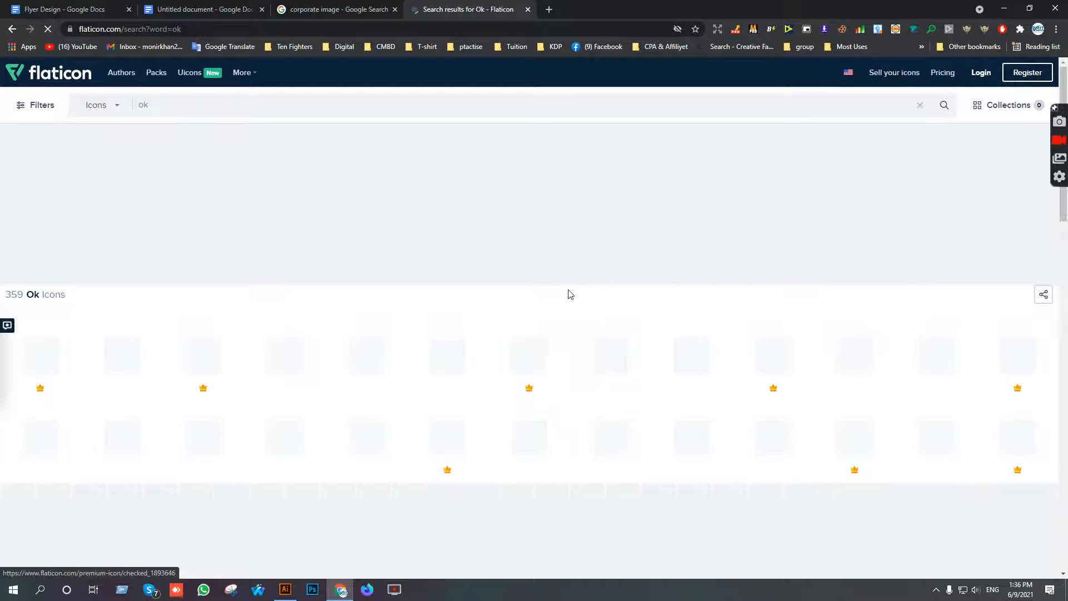
# Choose the free Tick Inside Circle icon from the results and download it in EPS format.
pyautogui.scroll(-1, 844, 354)
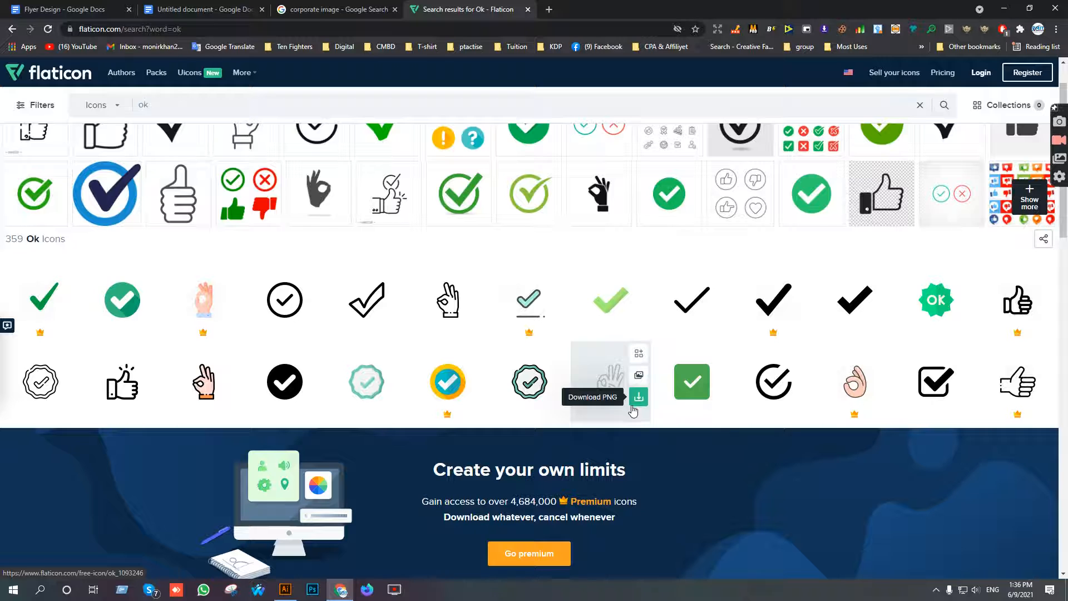
pyautogui.click(773, 382)
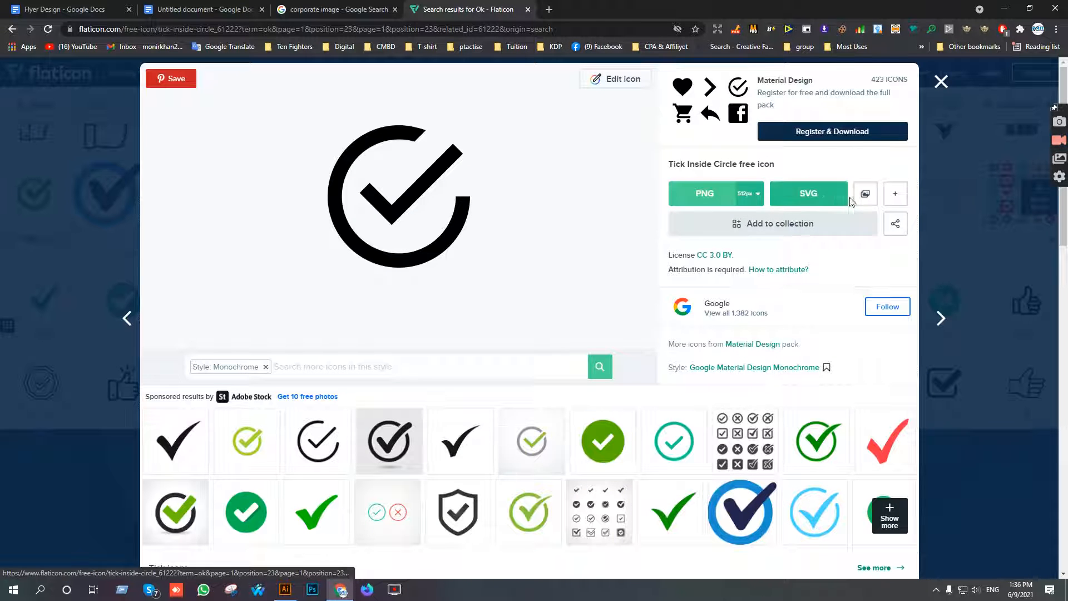
pyautogui.click(895, 194)
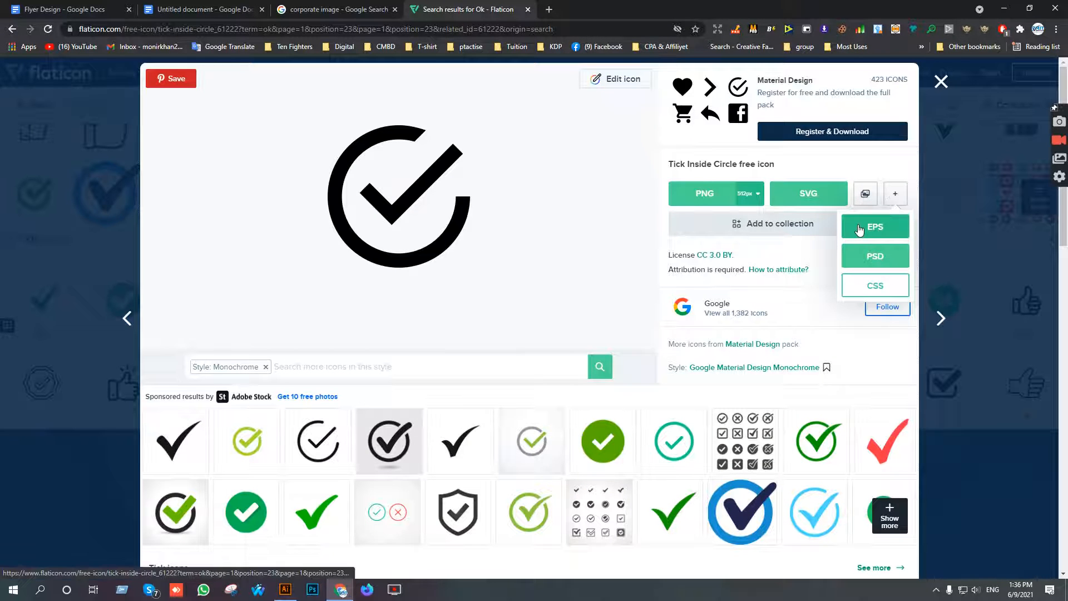
pyautogui.click(860, 227)
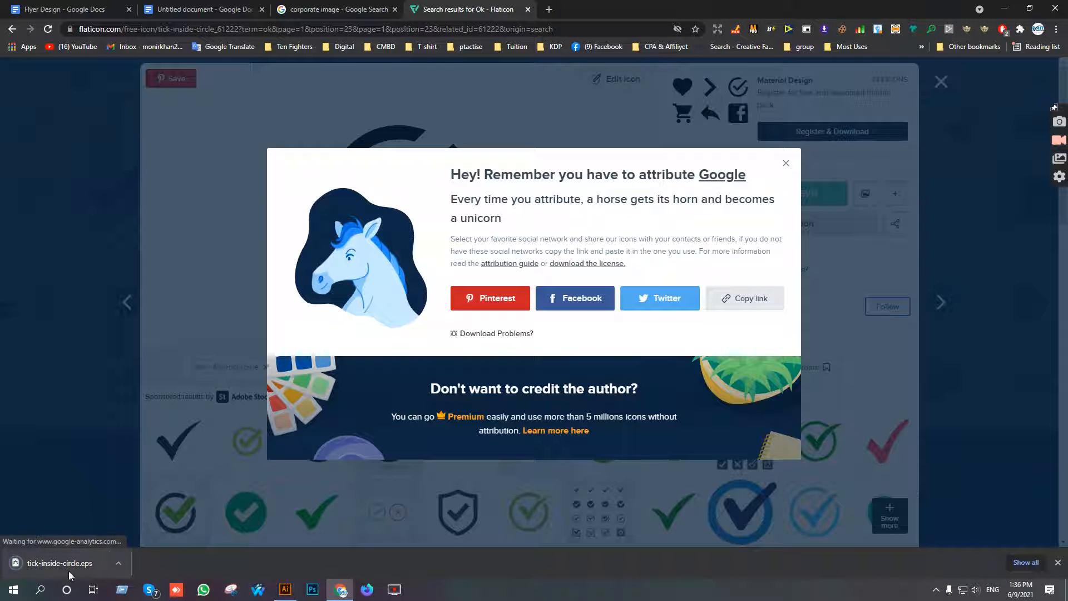
# Open the downloaded tick-inside-circle.eps in Illustrator and copy its icon into the flyer, below the "Why Choose Us?" paragraph.
pyautogui.click(62, 563)
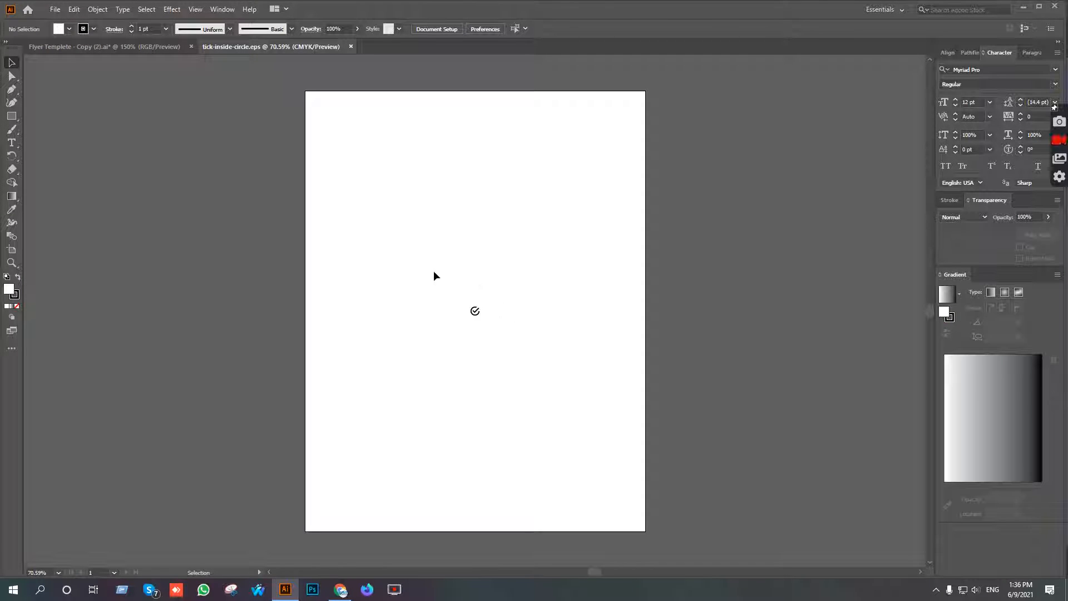
pyautogui.click(475, 311)
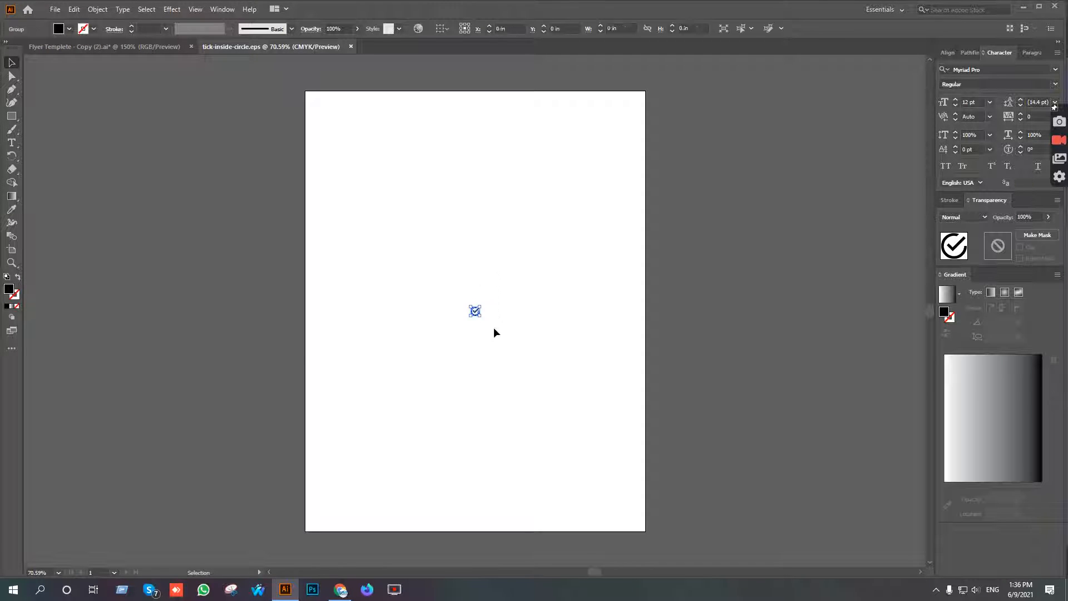
pyautogui.scroll(4, 477, 311)
pyautogui.moveTo(469, 314); pyautogui.dragTo(560, 319)
pyautogui.scroll(4, 570, 310)
pyautogui.scroll(-3, 636, 318)
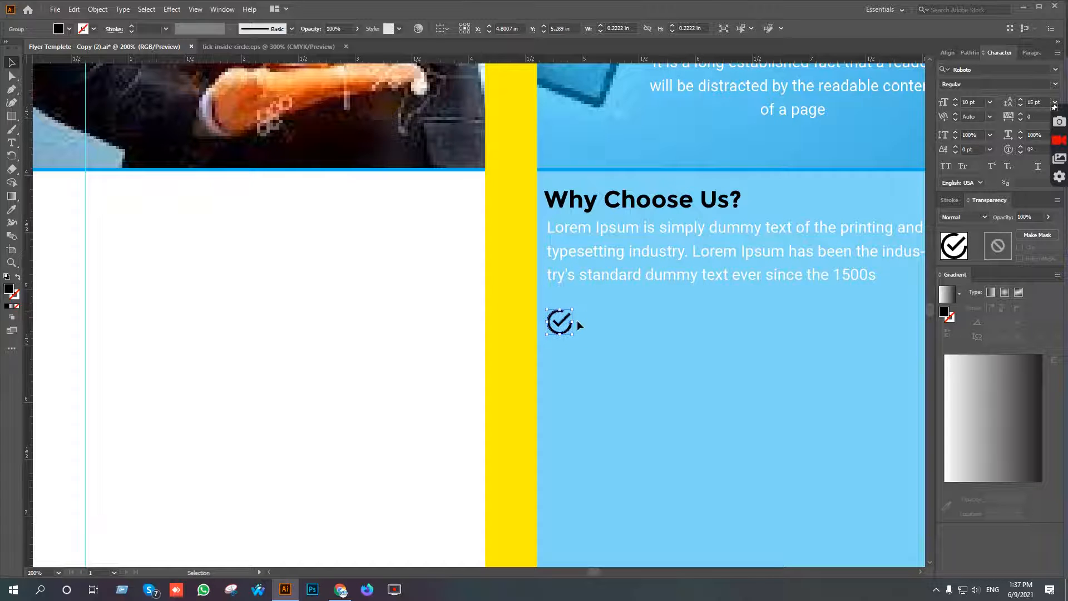
# Paste the "Lorem Ipsum is simply dummy" line as a new text object beside the tick icon.
pyautogui.click(12, 144)
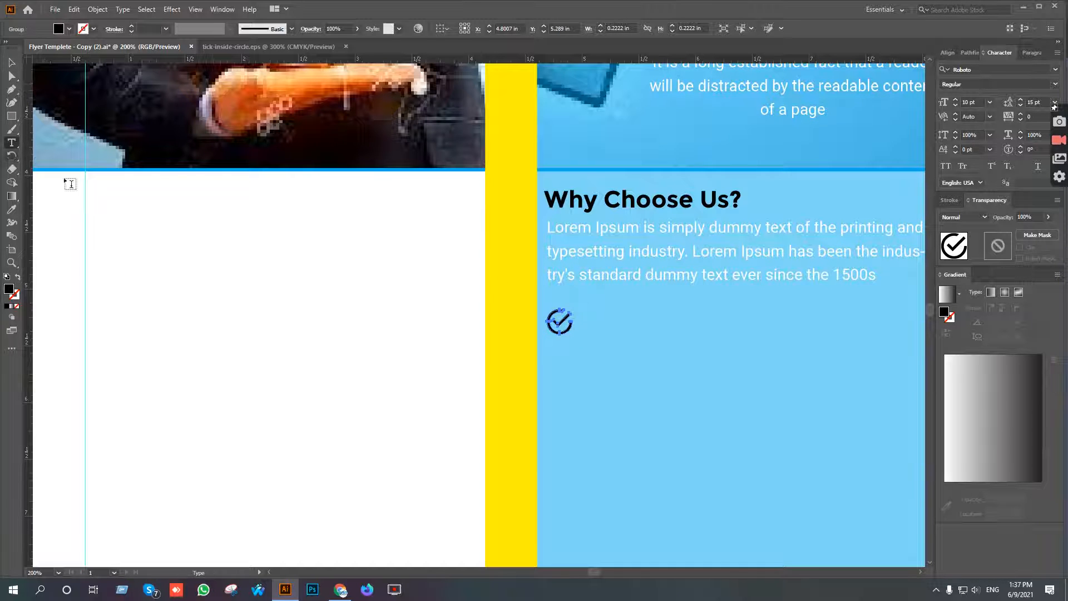
pyautogui.click(597, 323)
pyautogui.hotkey('ctrl', 'v')
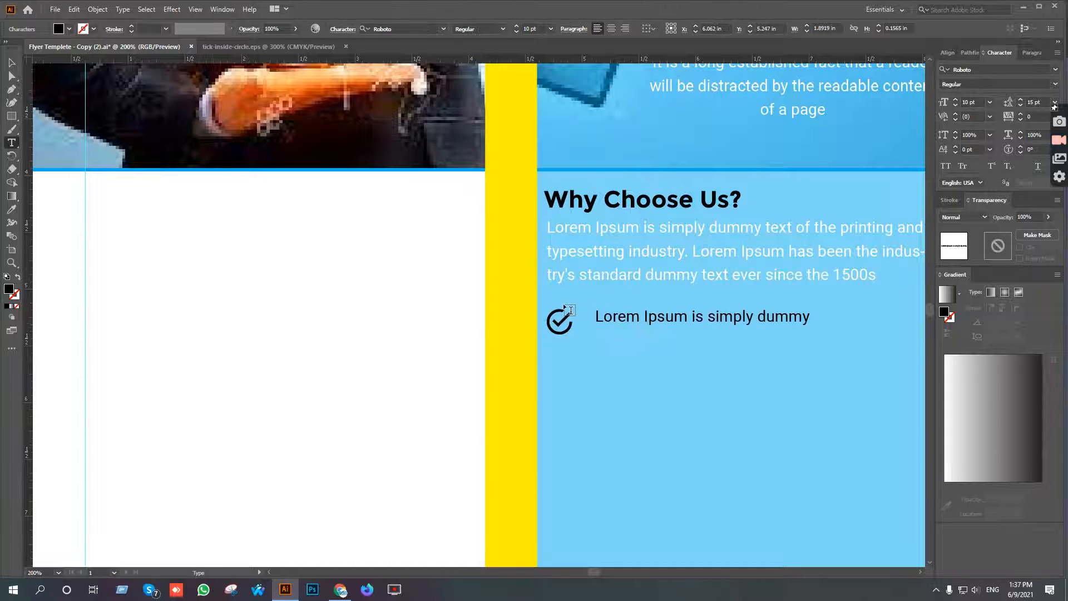
pyautogui.click(12, 63)
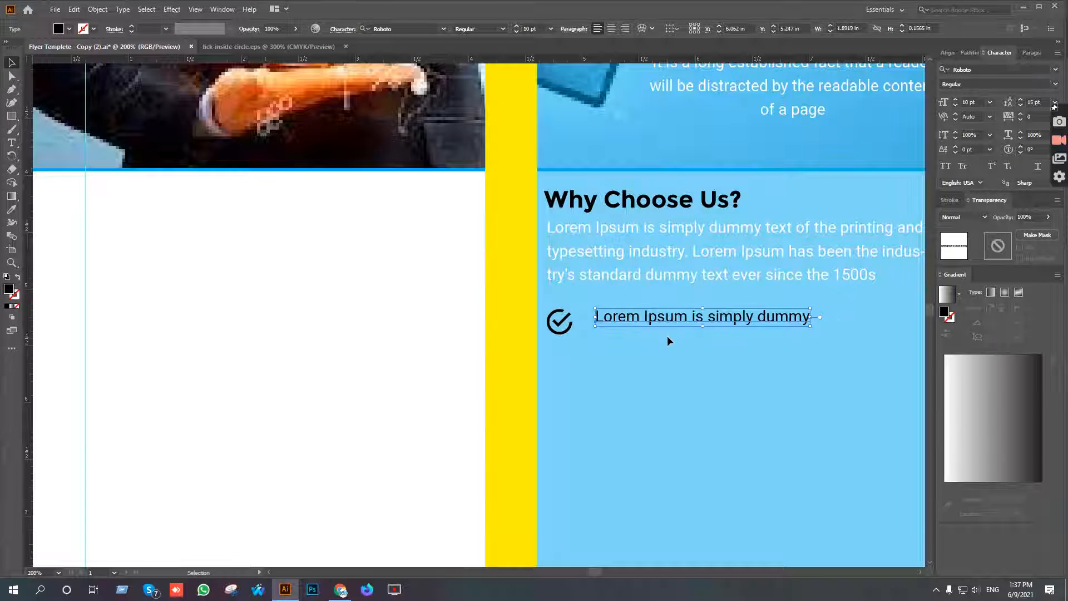
# Match the bullet text to the white paragraph above with the Eyedropper, and set its font style to Bold.
pyautogui.scroll(1, 667, 335)
pyautogui.press('i')
pyautogui.click(703, 242)
pyautogui.press('v')
pyautogui.click(503, 28)
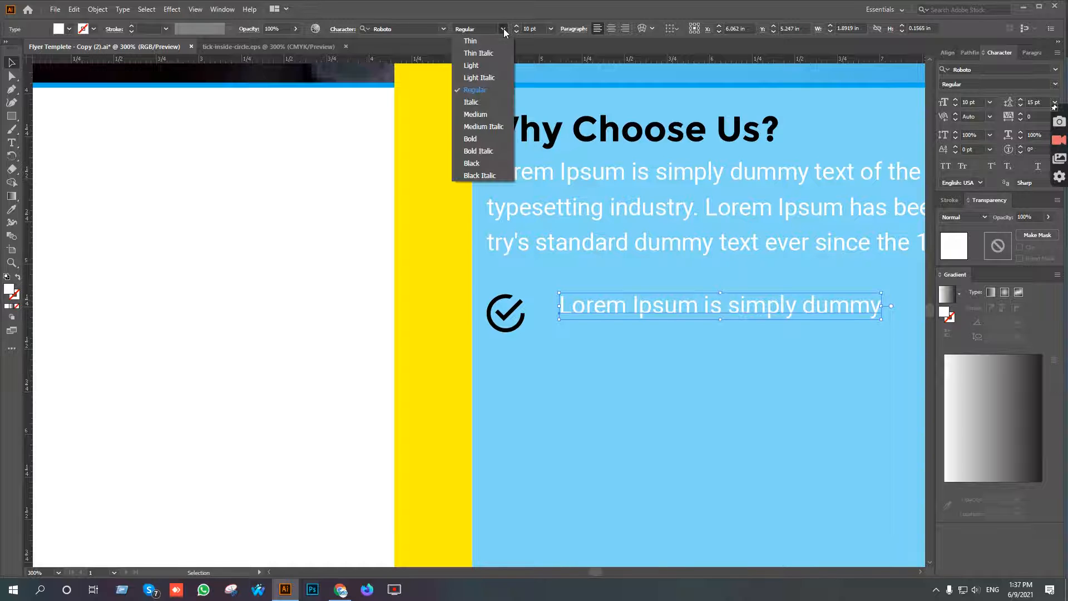
pyautogui.click(472, 139)
pyautogui.scroll(1, 612, 337)
pyautogui.scroll(-2, 598, 312)
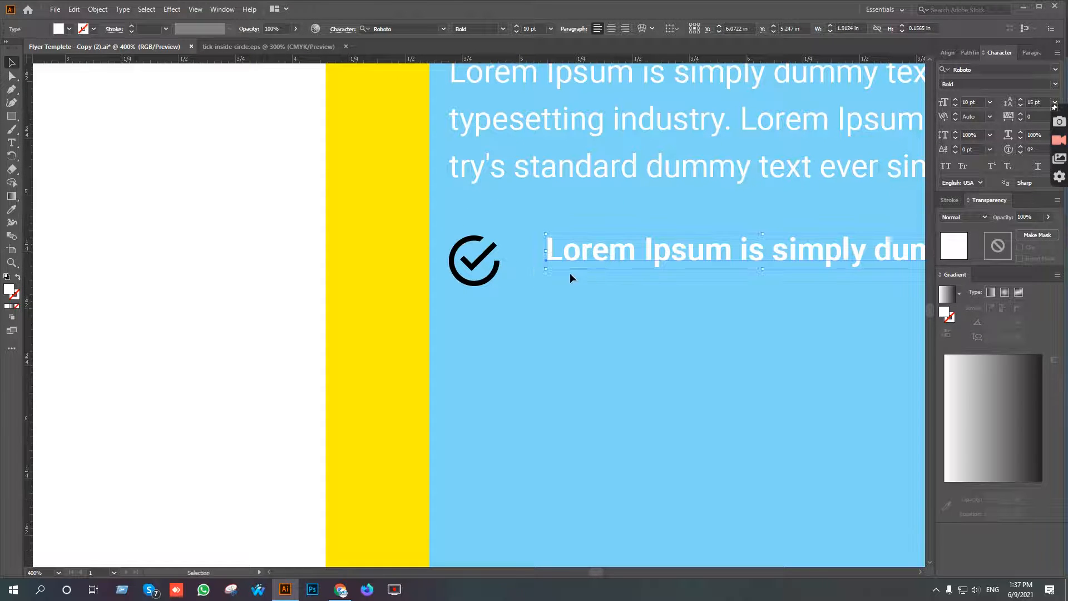
# Scale the tick icon down slightly and align it with the bullet text on their vertical centers.
pyautogui.click(498, 272)
pyautogui.scroll(3, 497, 270)
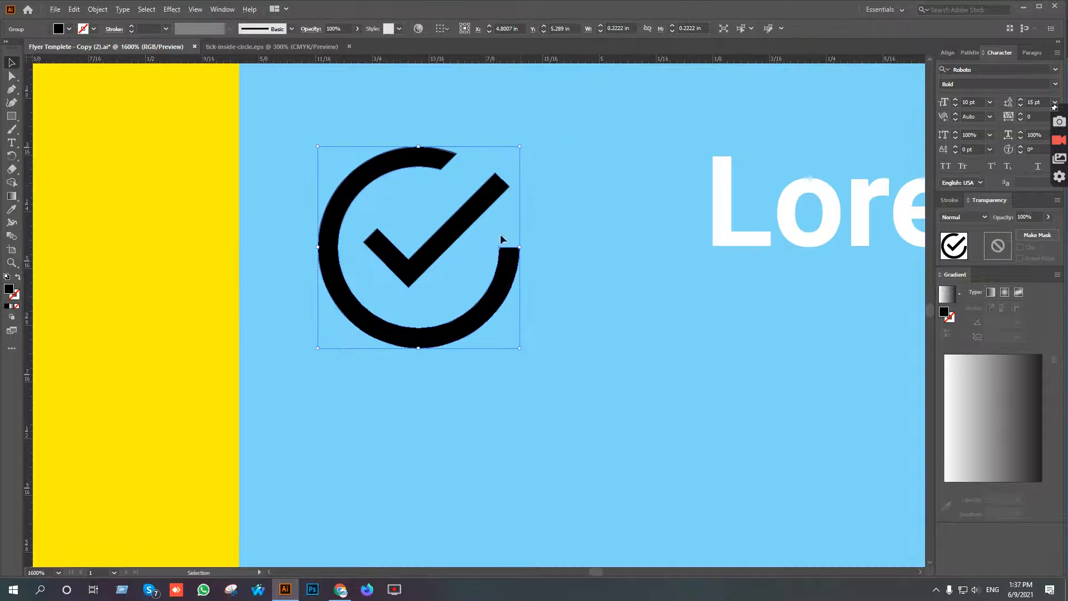
pyautogui.moveTo(519, 147); pyautogui.dragTo(489, 174)
pyautogui.scroll(-3, 545, 222)
pyautogui.keyDown('shift'); pyautogui.click(610, 223); pyautogui.keyUp('shift')
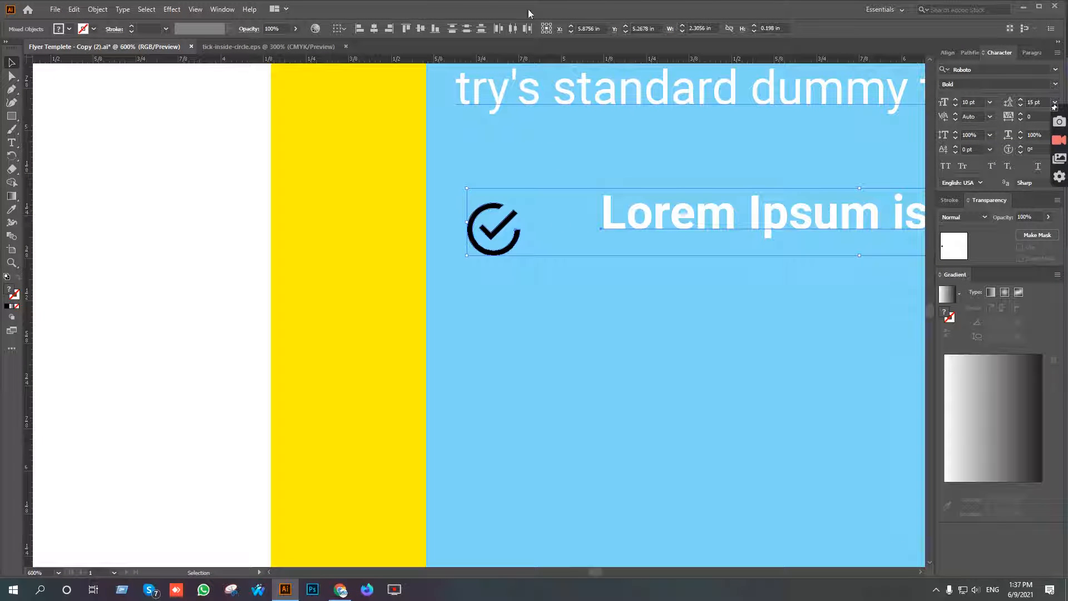
pyautogui.click(418, 29)
pyautogui.click(636, 298)
# Move the bullet text horizontally closer to the tick icon, leaving a small gap between them.
pyautogui.click(644, 235)
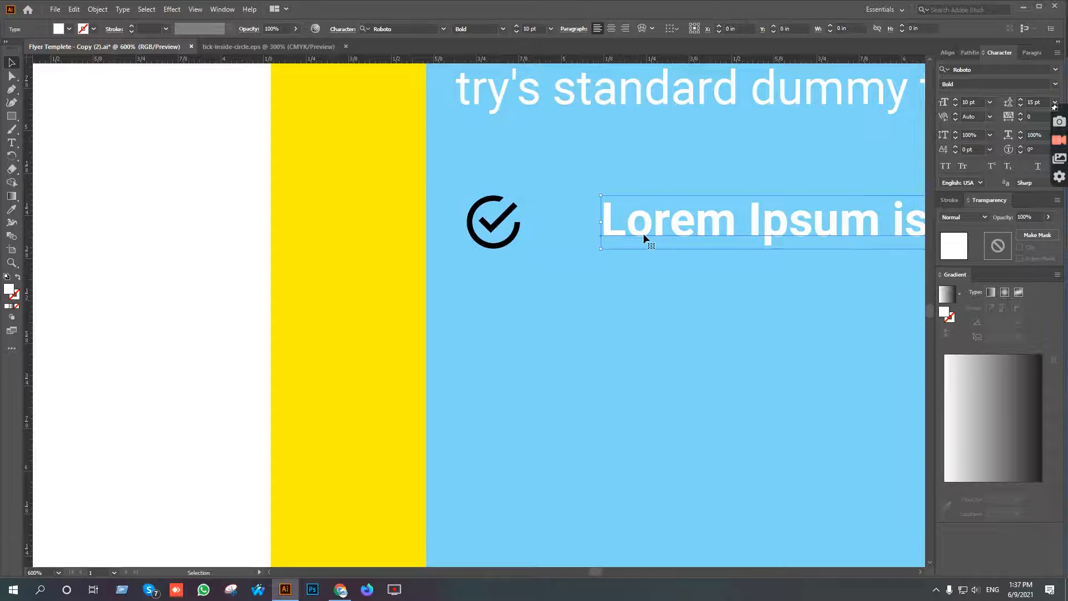
pyautogui.hotkey('shift', 'Left')
pyautogui.hotkey('shift', 'Left')
pyautogui.hotkey('shift', 'Right')
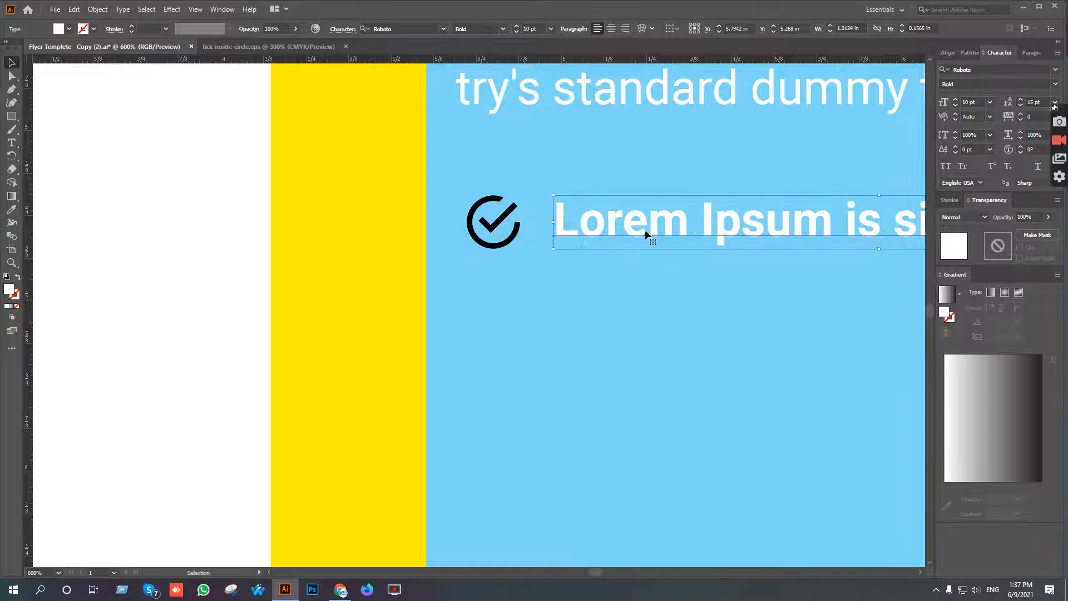
pyautogui.click(605, 292)
# Recolor the bullet text black by sampling the tick icon with the Eyedropper.
pyautogui.scroll(-4, 611, 311)
pyautogui.moveTo(724, 358); pyautogui.dragTo(608, 356)
pyautogui.click(537, 293)
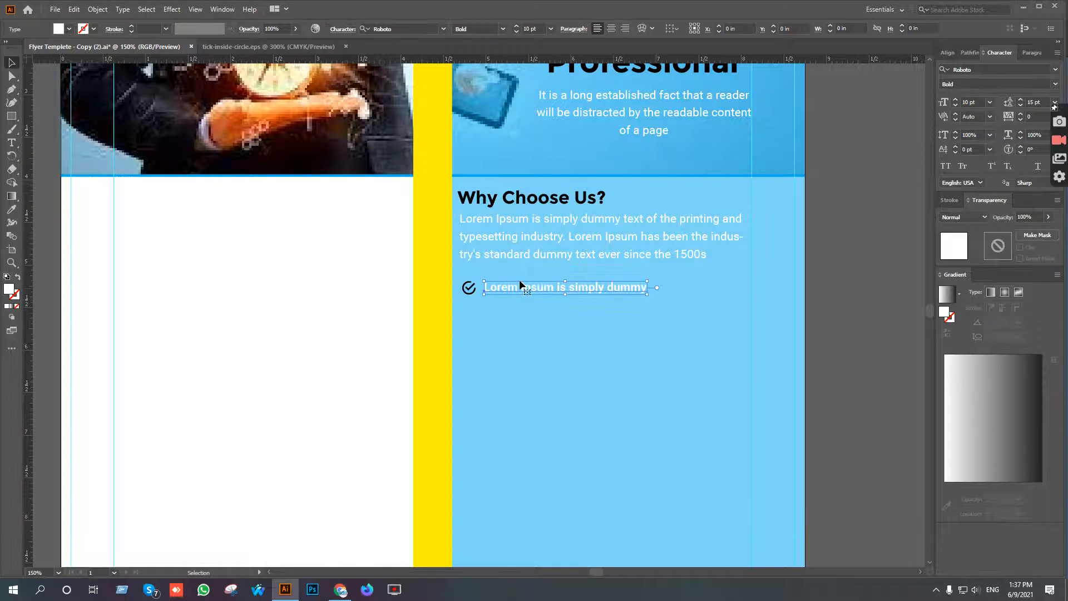
pyautogui.scroll(3, 519, 281)
pyautogui.press('i')
pyautogui.click(388, 300)
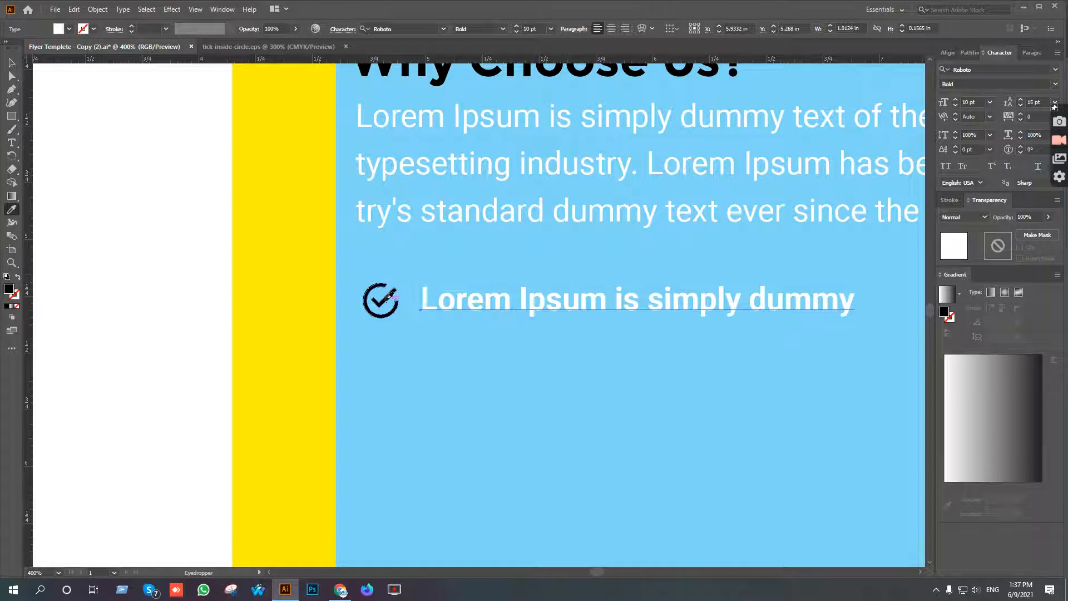
pyautogui.press('v')
pyautogui.click(416, 349)
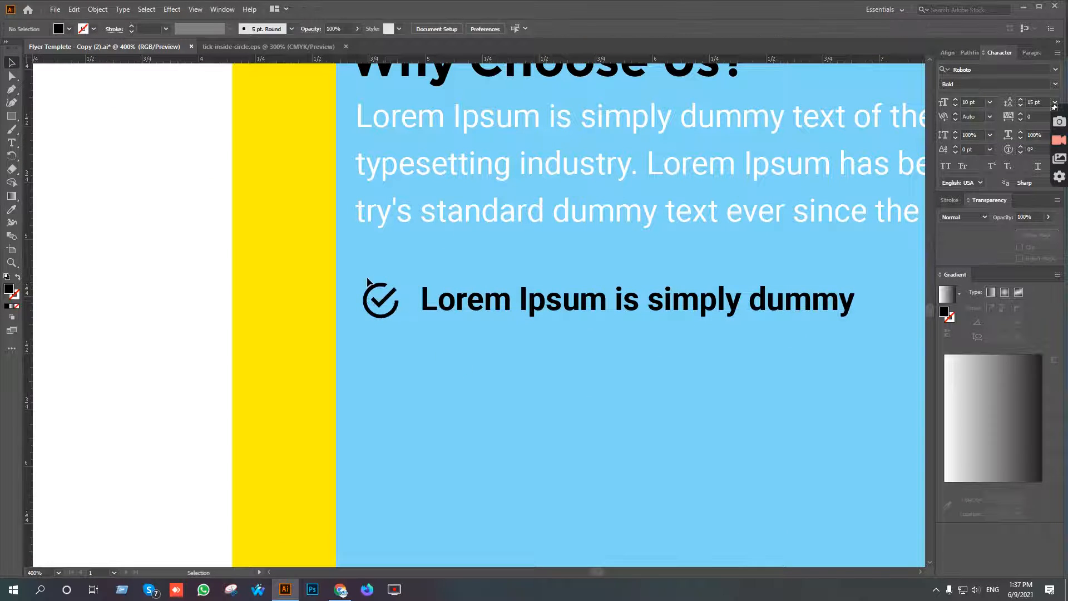
# Group the tick icon with its bullet text and nudge the group slightly up toward the paragraph.
pyautogui.moveTo(606, 343); pyautogui.dragTo(606, 342)
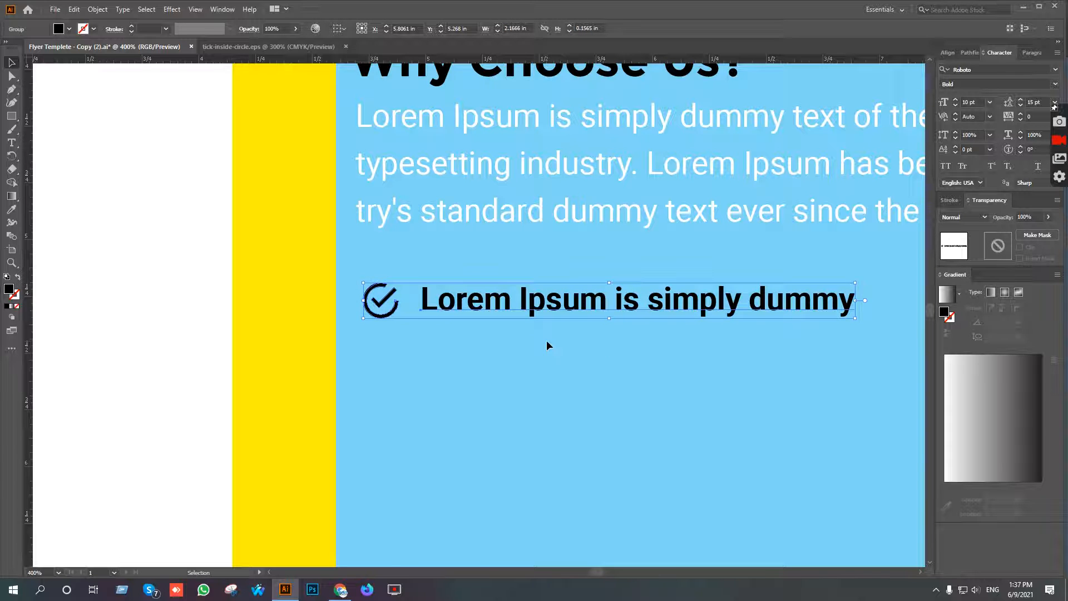
pyautogui.scroll(-1, 548, 341)
pyautogui.press('Up')
pyautogui.press('Up')
pyautogui.press('Up')
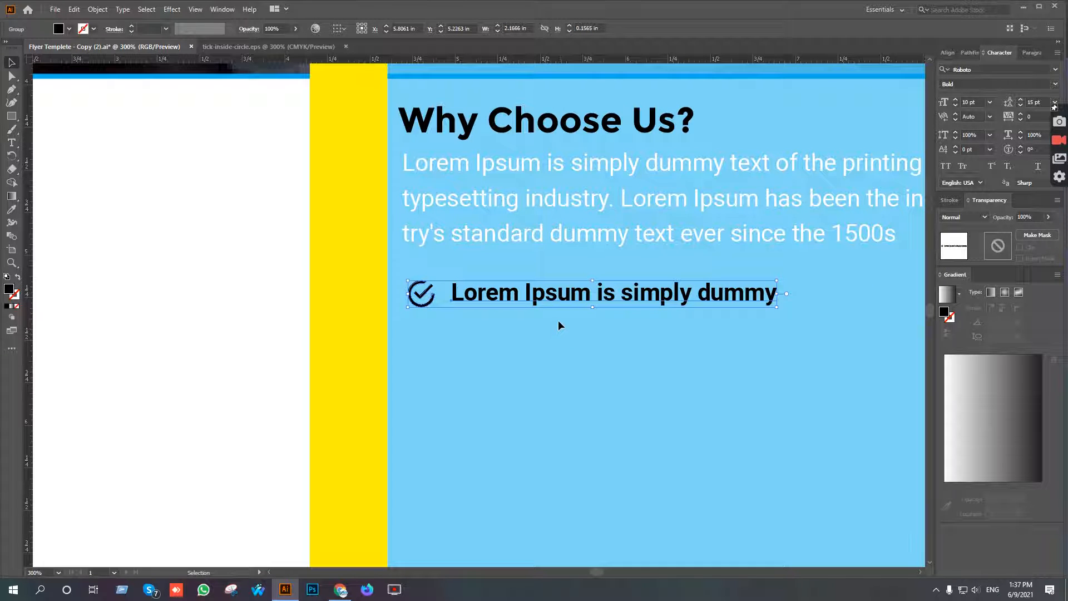
# Duplicate the grouped bullet line straight below and repeat the duplication to make three evenly spaced lines.
pyautogui.moveTo(564, 298); pyautogui.dragTo(561, 333)
pyautogui.hotkey('ctrl', 'd')
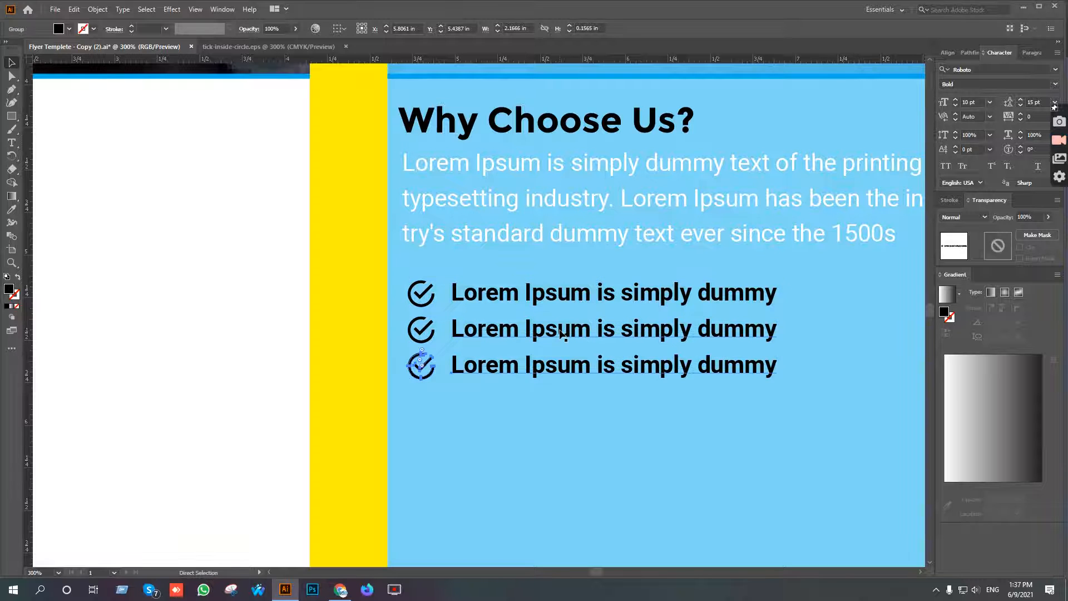
pyautogui.click(684, 414)
pyautogui.scroll(-3, 589, 370)
pyautogui.moveTo(668, 410); pyautogui.dragTo(581, 327)
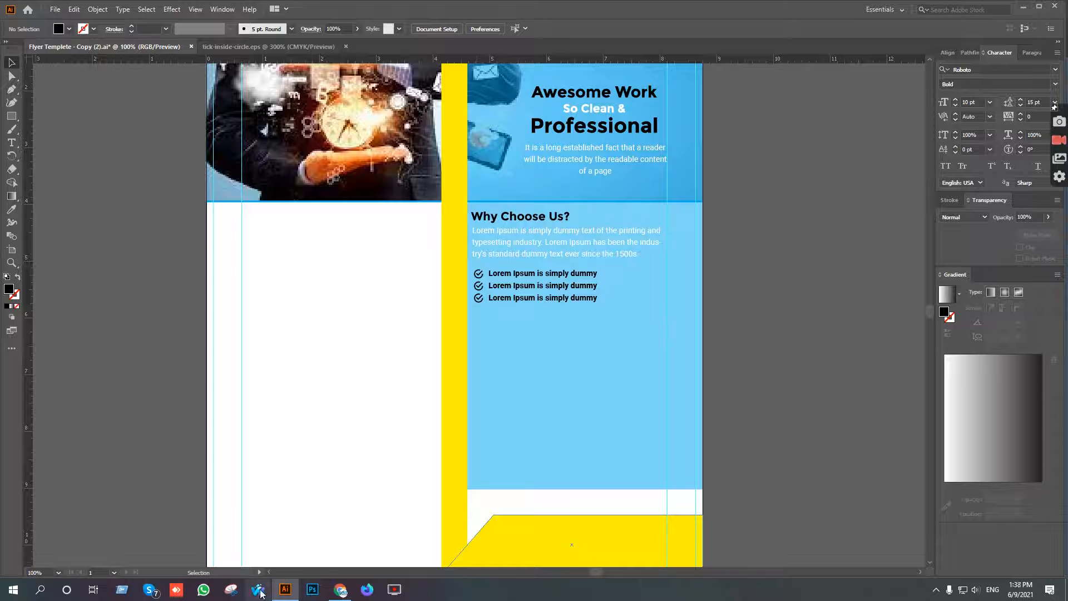
# Switch to the Google Docs document in Chrome and copy the "About Us?" heading.
pyautogui.click(340, 589)
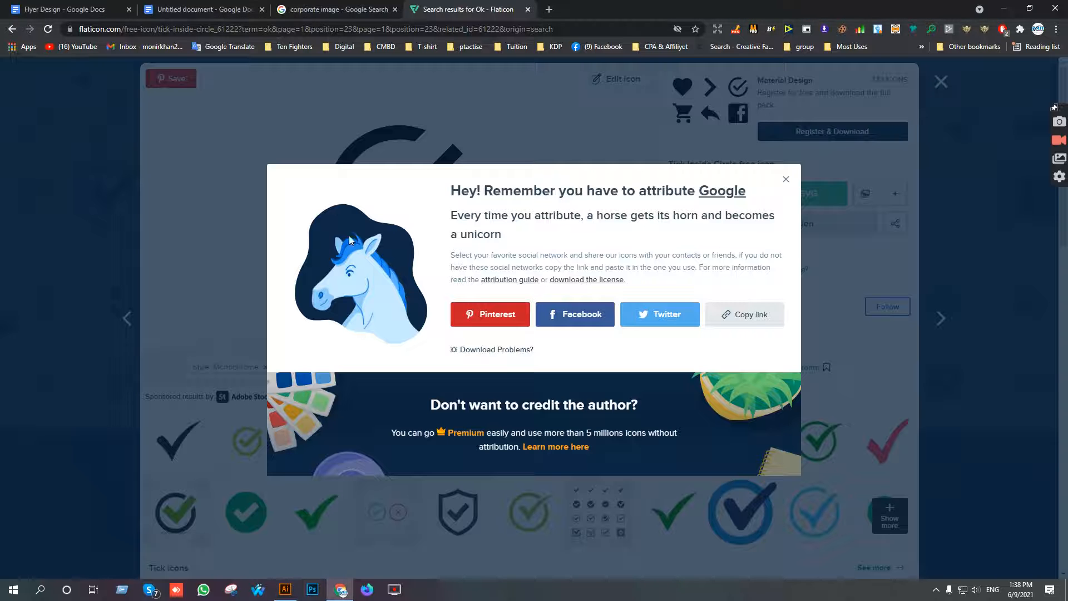
pyautogui.click(201, 9)
pyautogui.click(418, 333)
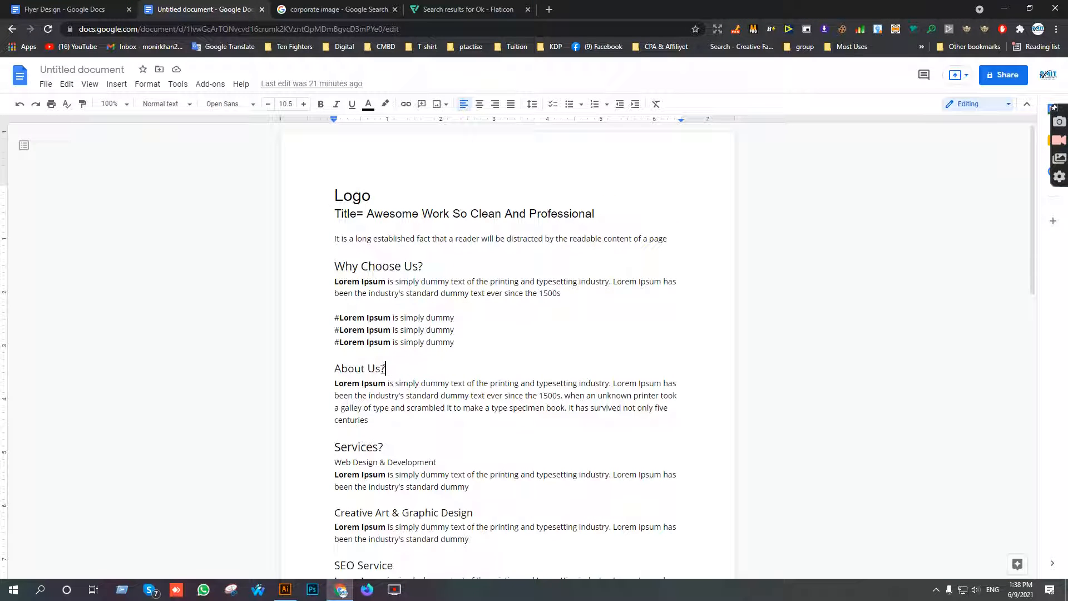
pyautogui.moveTo(387, 368); pyautogui.dragTo(333, 368)
pyautogui.hotkey('ctrl', 'c')
# Return to Illustrator and paste "About Us?" as a new text object below the three bullet lines.
pyautogui.click(285, 589)
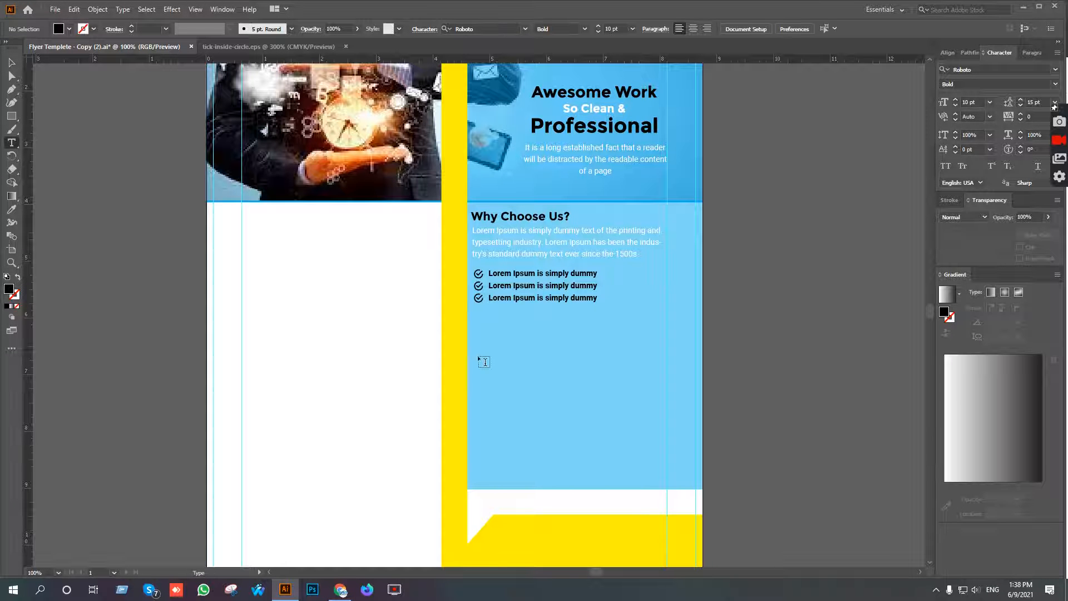
pyautogui.click(502, 346)
pyautogui.hotkey('ctrl', 'v')
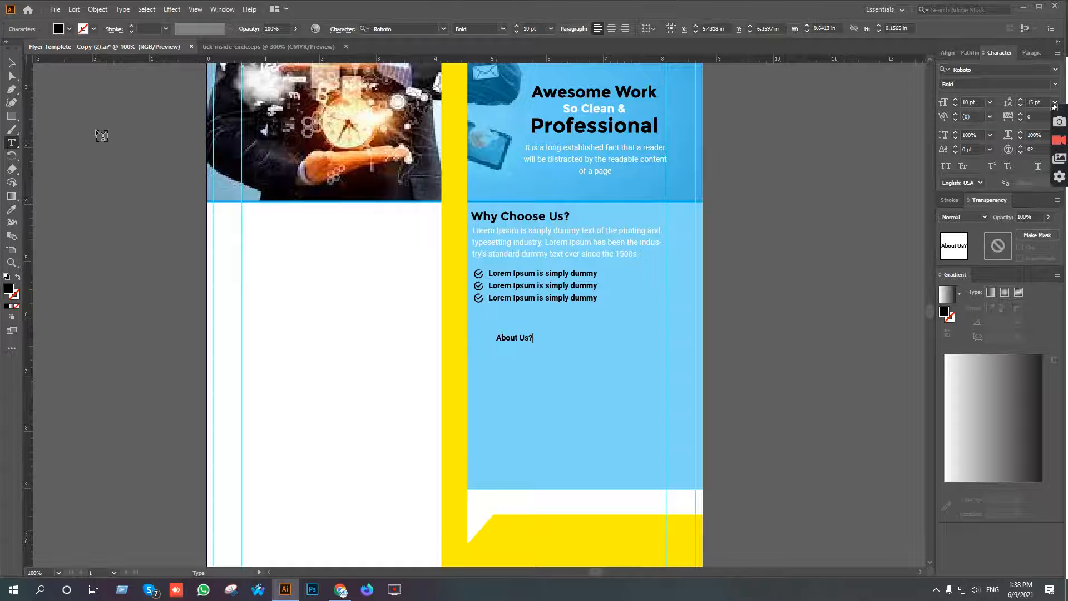
pyautogui.click(12, 67)
# Match the "About Us?" text to the "Why Choose Us?" heading style with the Eyedropper.
pyautogui.press('i')
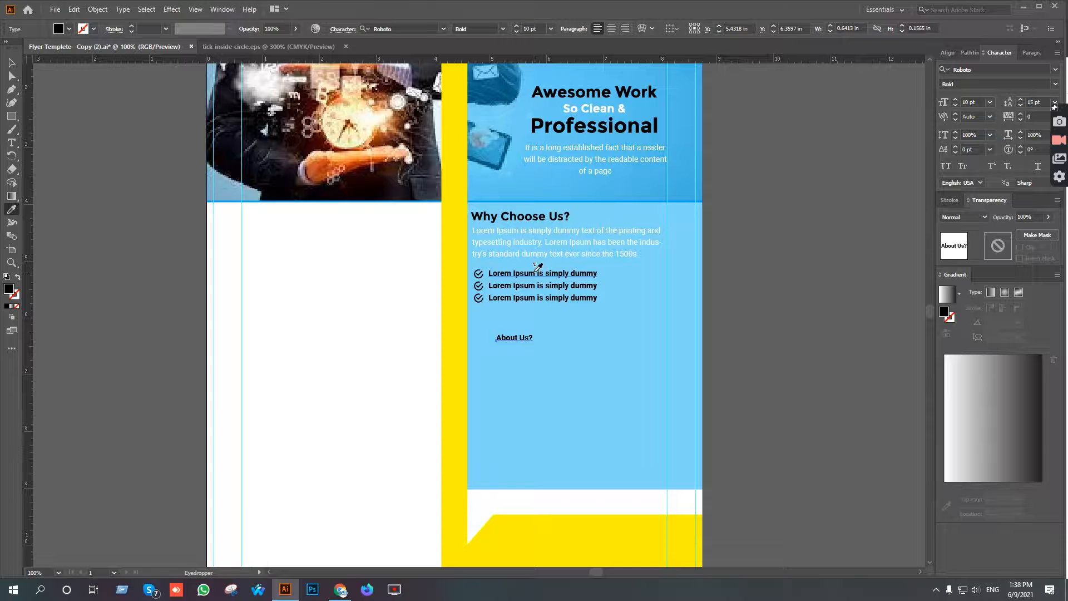
pyautogui.scroll(3, 541, 218)
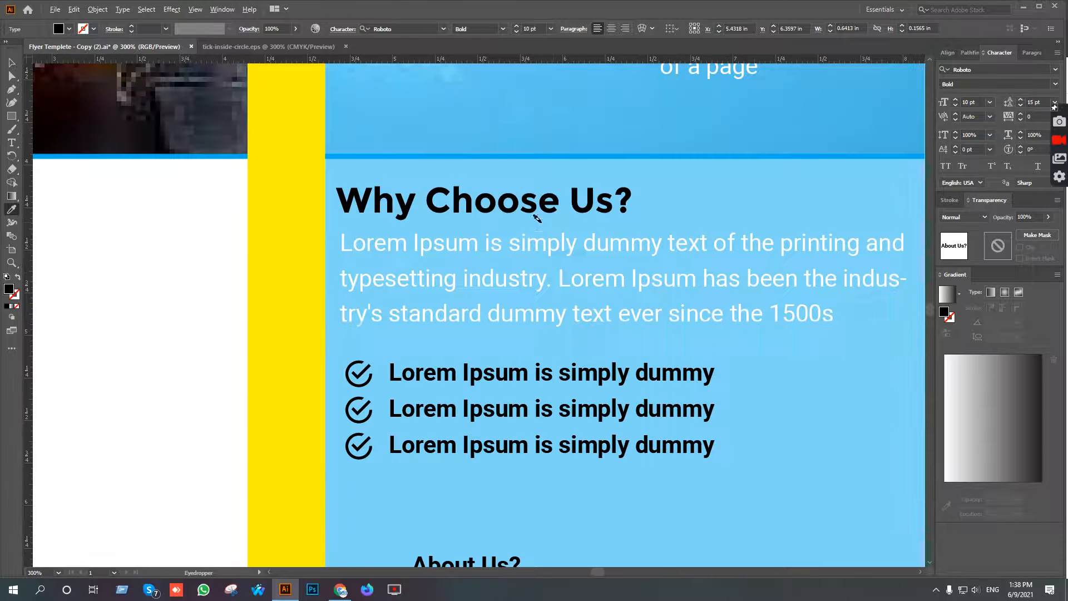
pyautogui.click(594, 188)
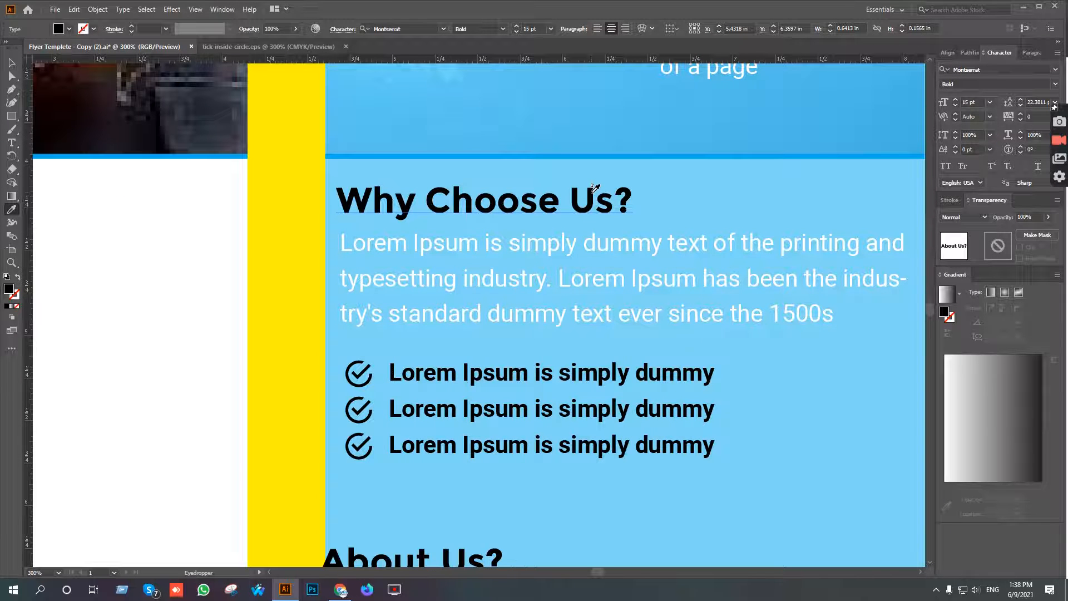
pyautogui.scroll(-2, 523, 243)
pyautogui.press('v')
# Line up the "About Us?" heading with the left edge of the content above and move it up closer to the bullets.
pyautogui.hotkey('shift', 'Right')
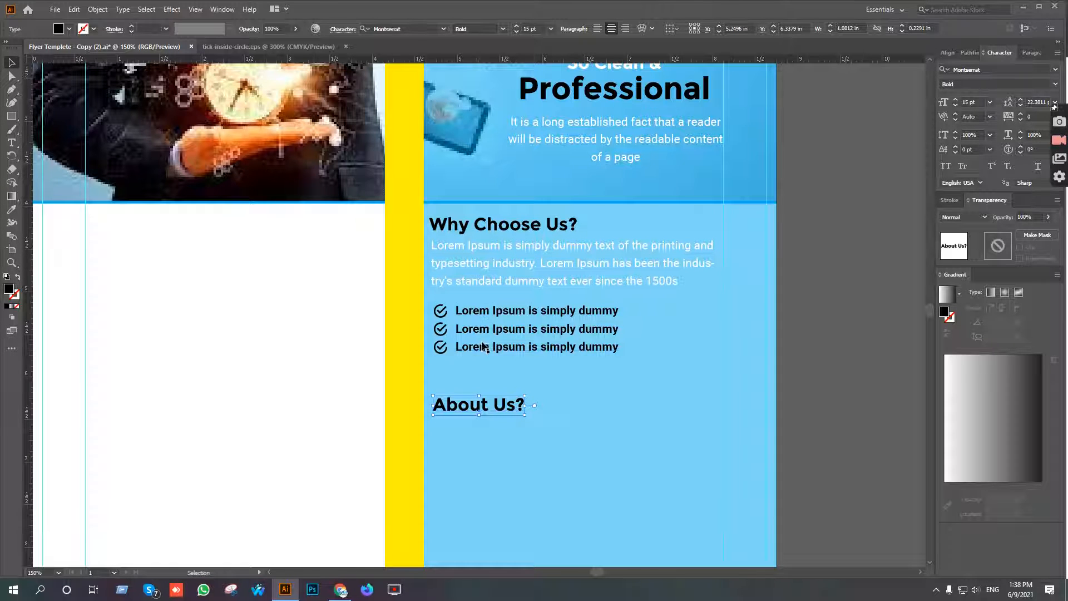
pyautogui.scroll(-2, 491, 396)
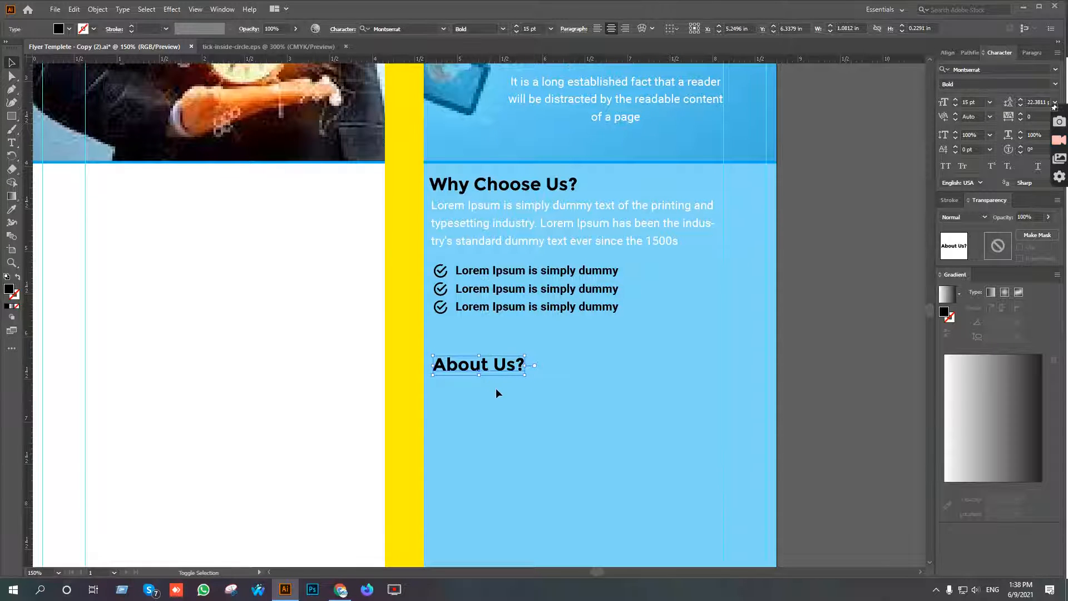
pyautogui.hotkey('shift', 'Up')
pyautogui.hotkey('shift', 'Up')
pyautogui.press('Down')
pyautogui.press('Down')
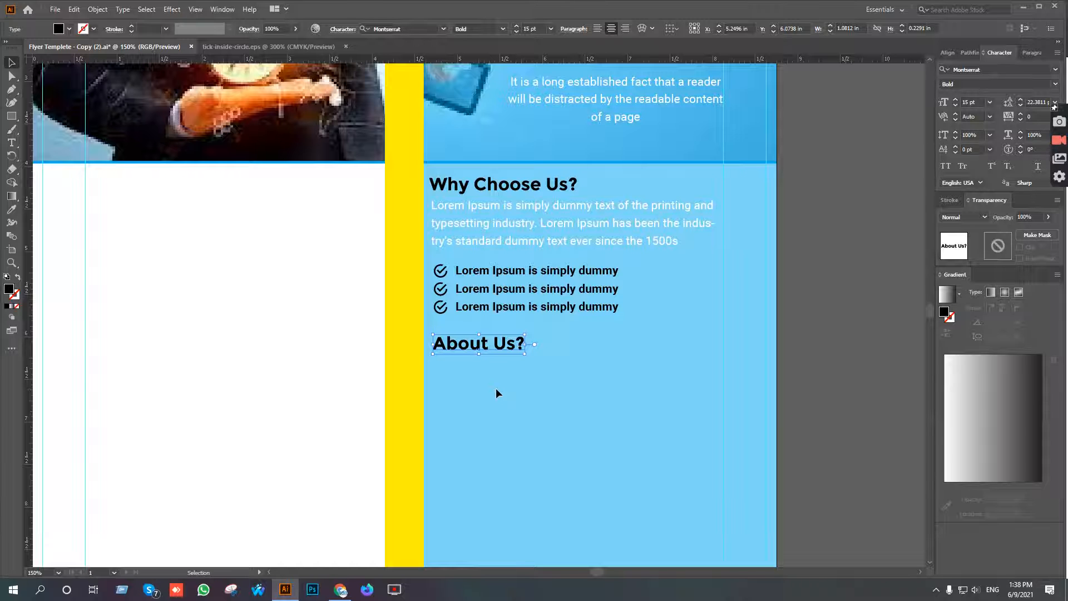
pyautogui.click(613, 322)
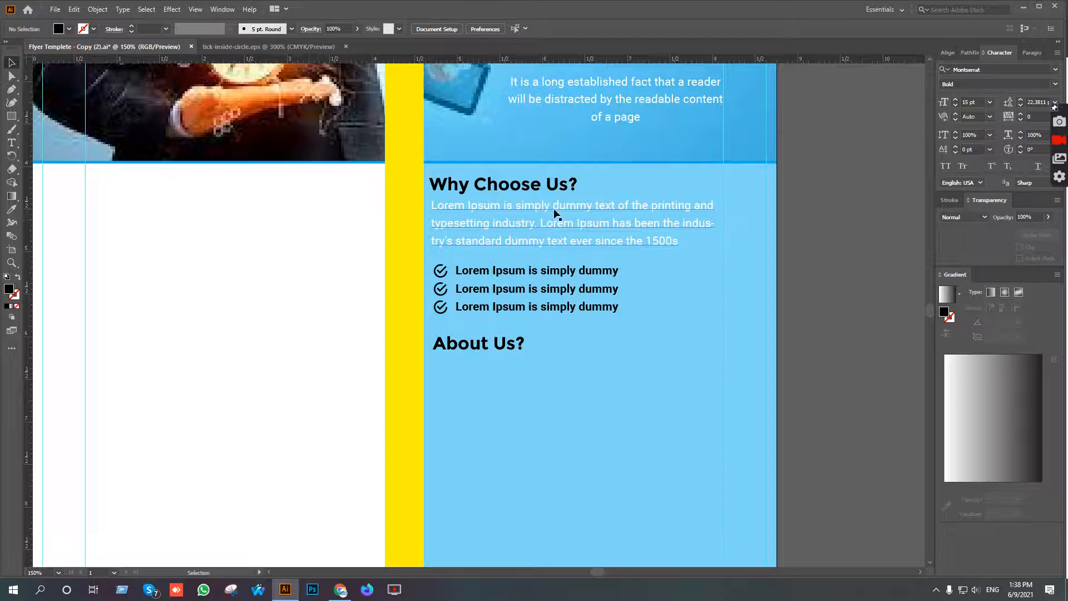
# Draw a black spacer rectangle about 0.31 by 0.17 in between the blue line and the "Why Choose Us?" heading.
pyautogui.scroll(4, 560, 181)
pyautogui.moveTo(602, 225); pyautogui.dragTo(615, 238)
pyautogui.moveTo(620, 266); pyautogui.dragTo(637, 264)
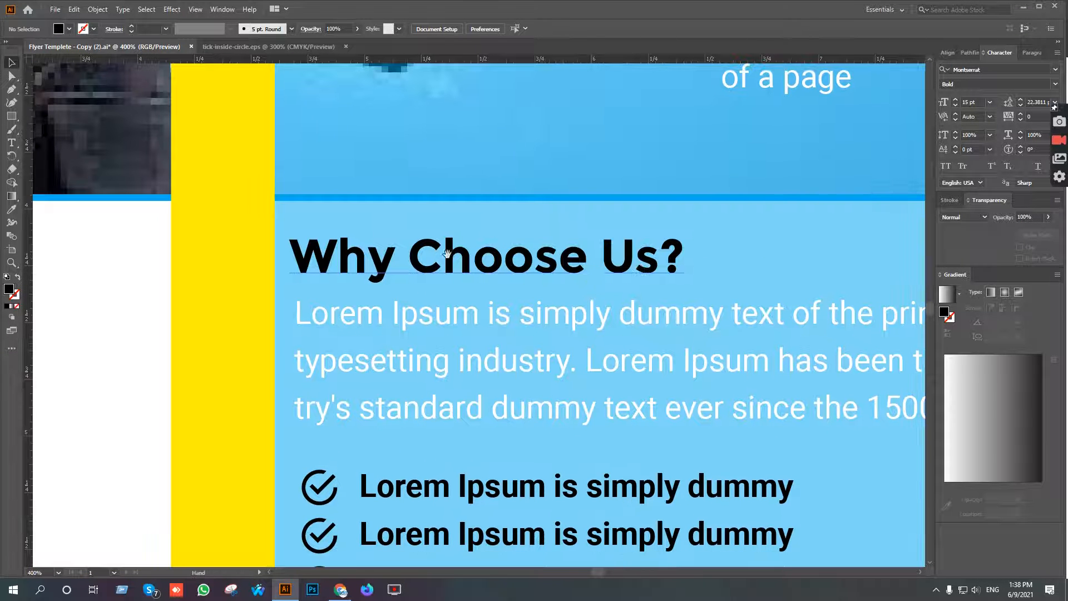
pyautogui.click(16, 117)
pyautogui.scroll(1, 428, 193)
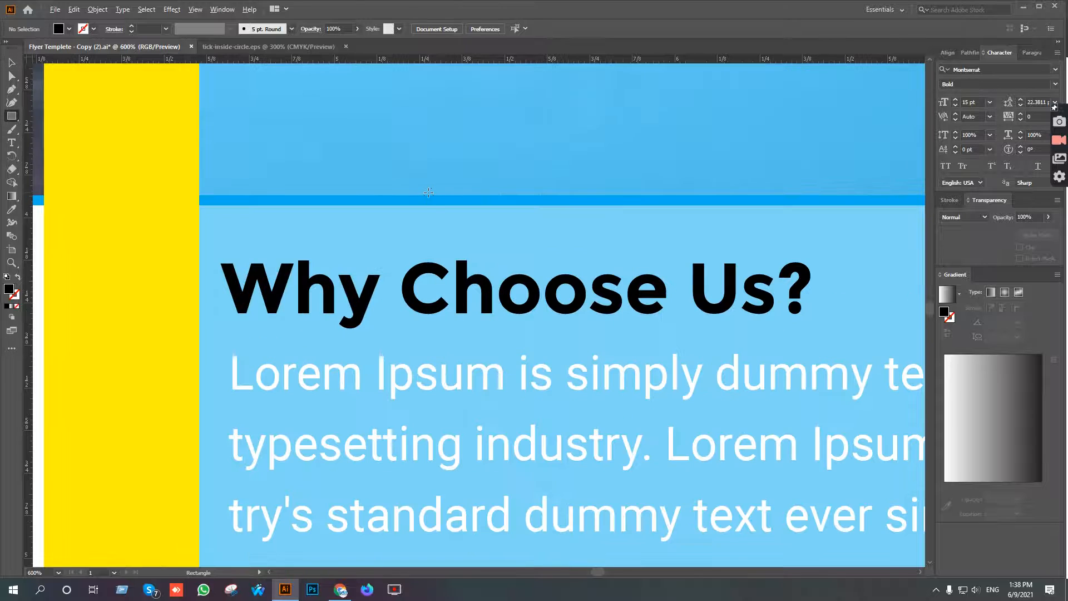
pyautogui.moveTo(418, 205); pyautogui.dragTo(523, 261)
pyautogui.press('v')
pyautogui.scroll(-1, 517, 258)
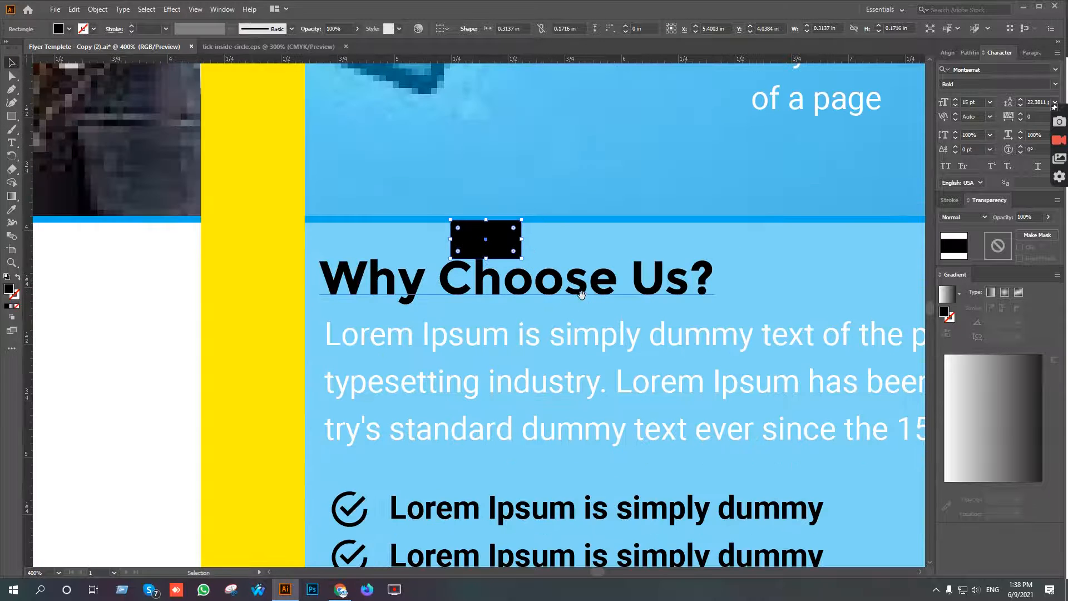
# Place the spacer rectangle under the paragraph and nudge the three bullet lines up to match its height.
pyautogui.scroll(-3, 582, 296)
pyautogui.click(553, 139)
pyautogui.moveTo(490, 132); pyautogui.dragTo(363, 359)
pyautogui.click(470, 392)
pyautogui.press('Up')
pyautogui.press('Up')
pyautogui.click(492, 339)
# Move the spacer rectangle below the last bullet line and nudge the "About Us?" heading up to its lower edge.
pyautogui.scroll(-2, 491, 338)
pyautogui.moveTo(561, 361); pyautogui.dragTo(544, 240)
pyautogui.moveTo(373, 218); pyautogui.dragTo(376, 350)
pyautogui.click(408, 382)
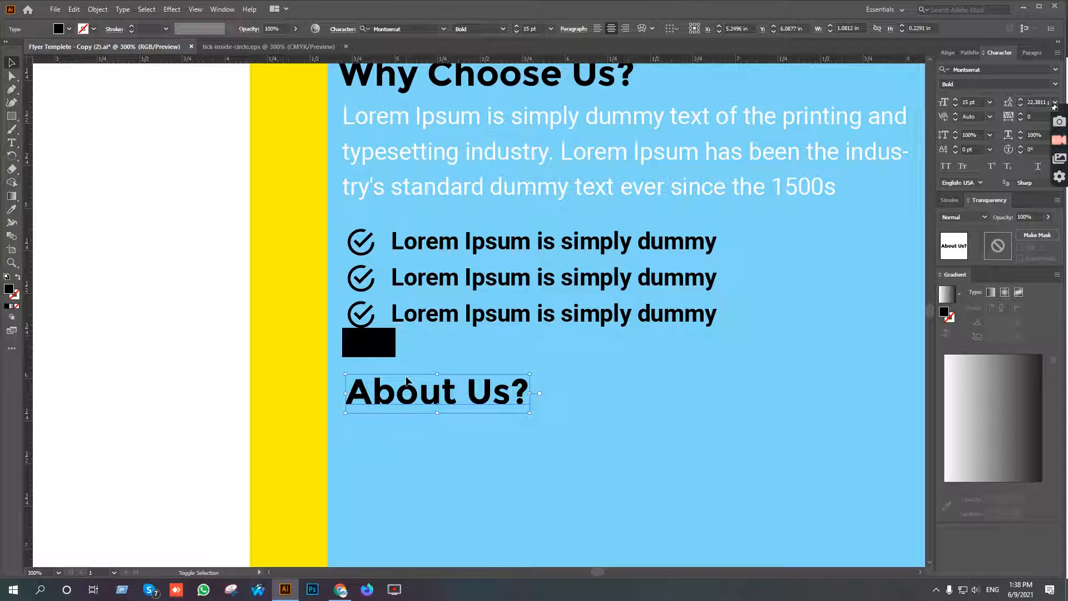
pyautogui.press('Up')
pyautogui.press('Up')
pyautogui.press('Up')
pyautogui.press('Up')
pyautogui.press('Up')
pyautogui.press('Up')
pyautogui.press('Up')
pyautogui.press('Up')
pyautogui.press('Up')
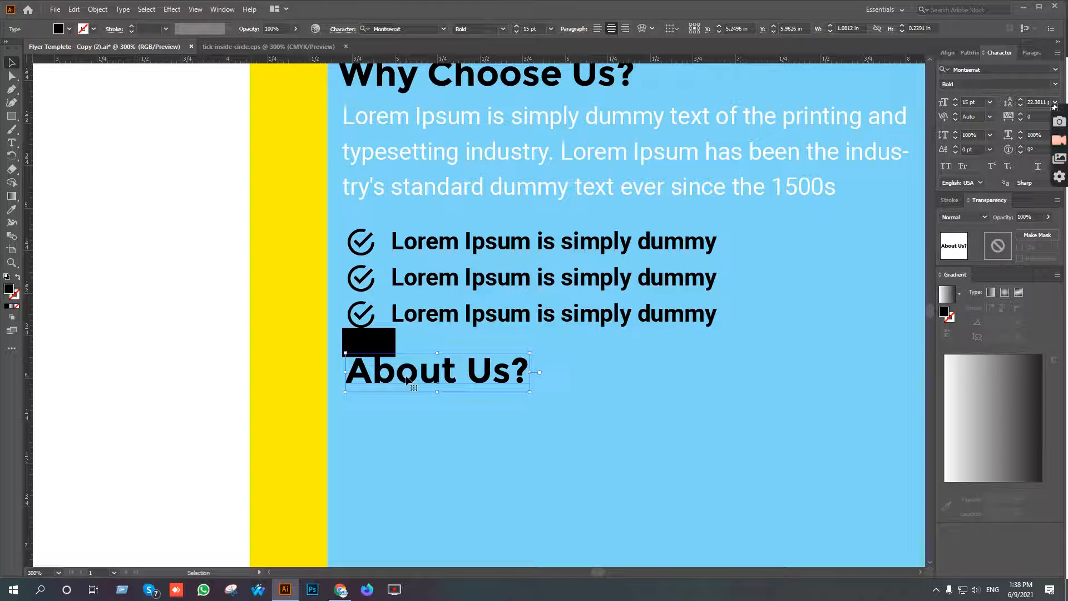
# Delete the black spacer rectangle between the last bullet line and the "About Us?" heading.
pyautogui.click(572, 377)
pyautogui.scroll(-1, 547, 267)
pyautogui.moveTo(548, 267); pyautogui.dragTo(534, 333)
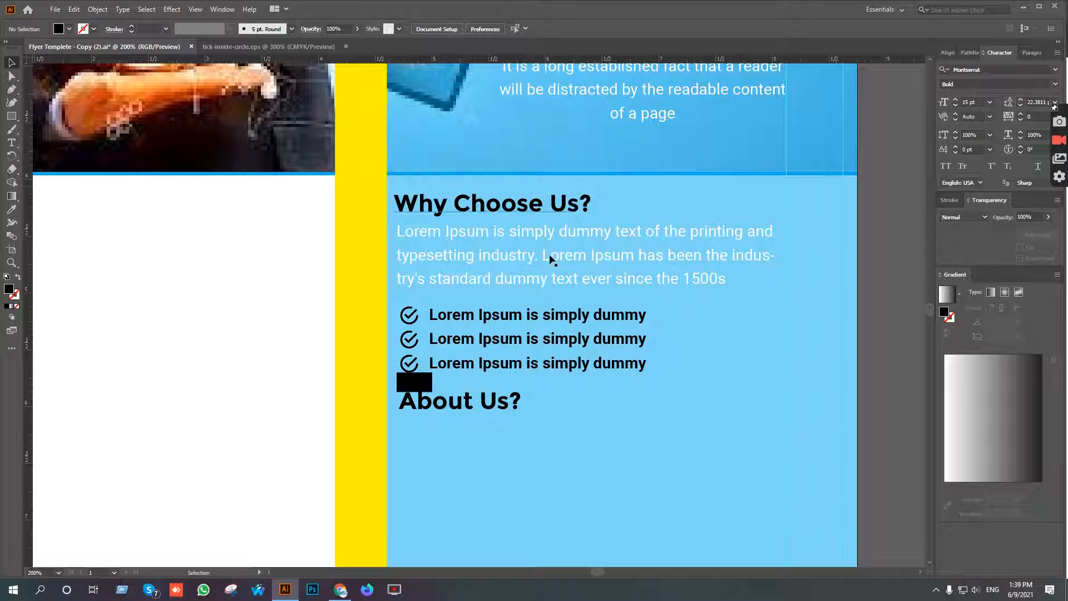
pyautogui.scroll(-1, 551, 258)
pyautogui.click(417, 317)
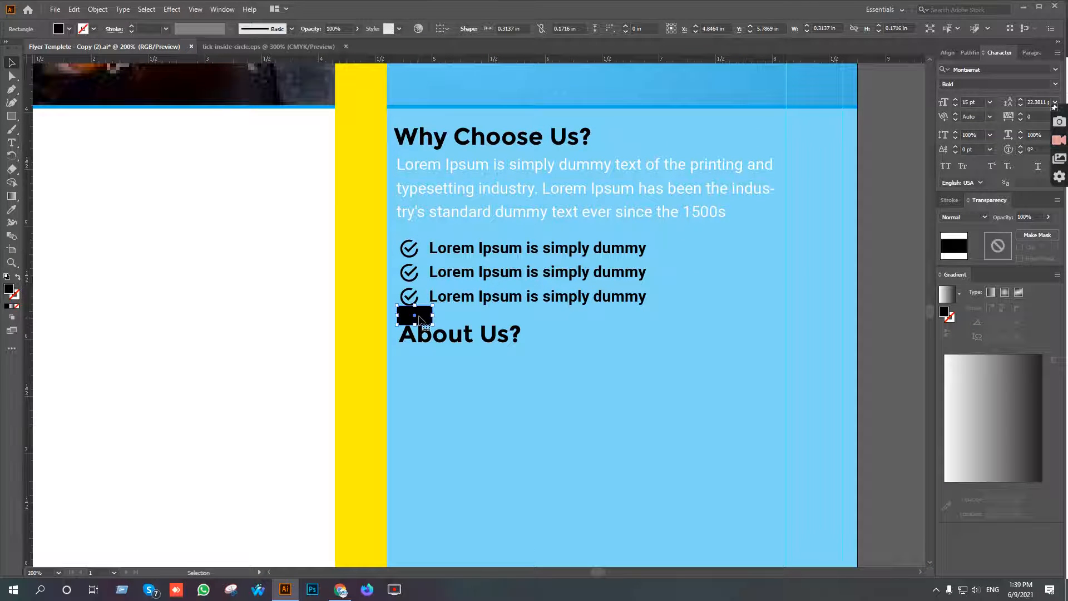
pyautogui.press('Delete')
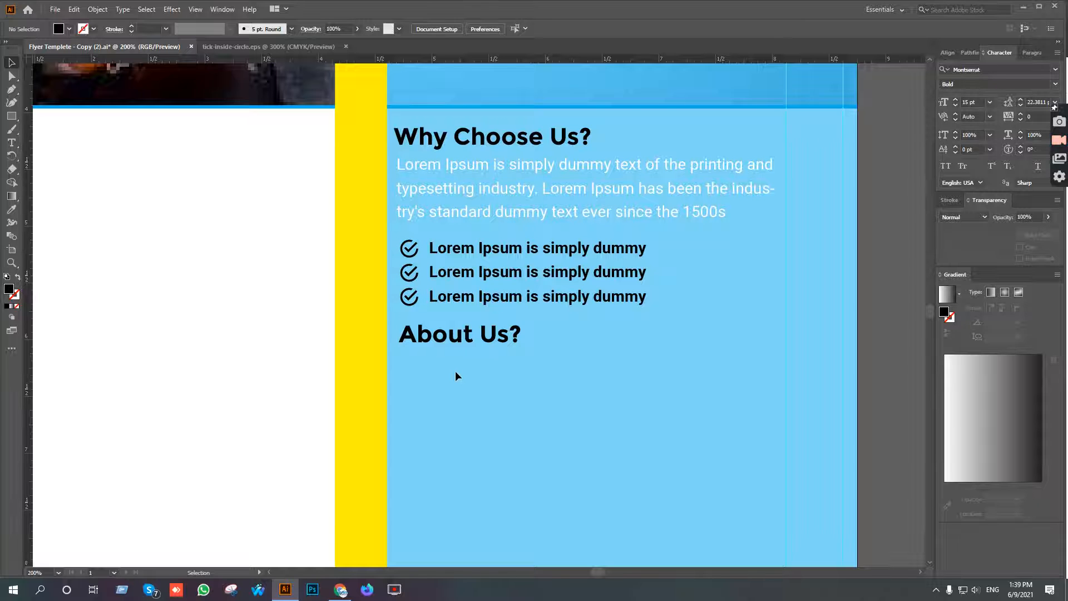
# Switch to the Google Docs content, copy the paragraph under "About Us?", and return to Illustrator.
pyautogui.scroll(-2, 456, 370)
pyautogui.scroll(-1, 473, 369)
pyautogui.moveTo(528, 356); pyautogui.dragTo(529, 342)
pyautogui.click(341, 588)
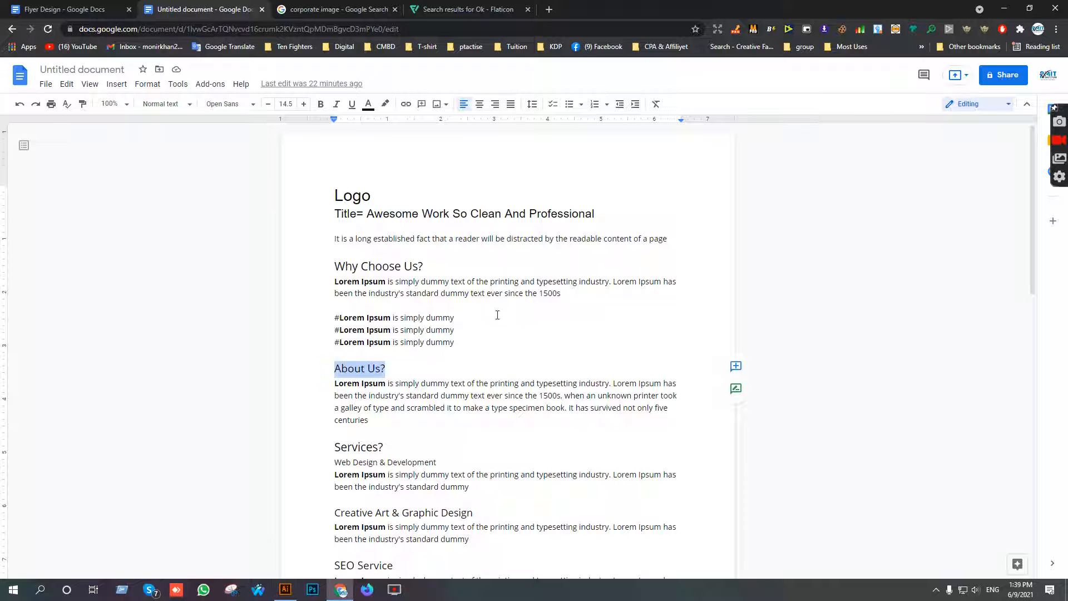
pyautogui.moveTo(368, 418); pyautogui.dragTo(333, 385)
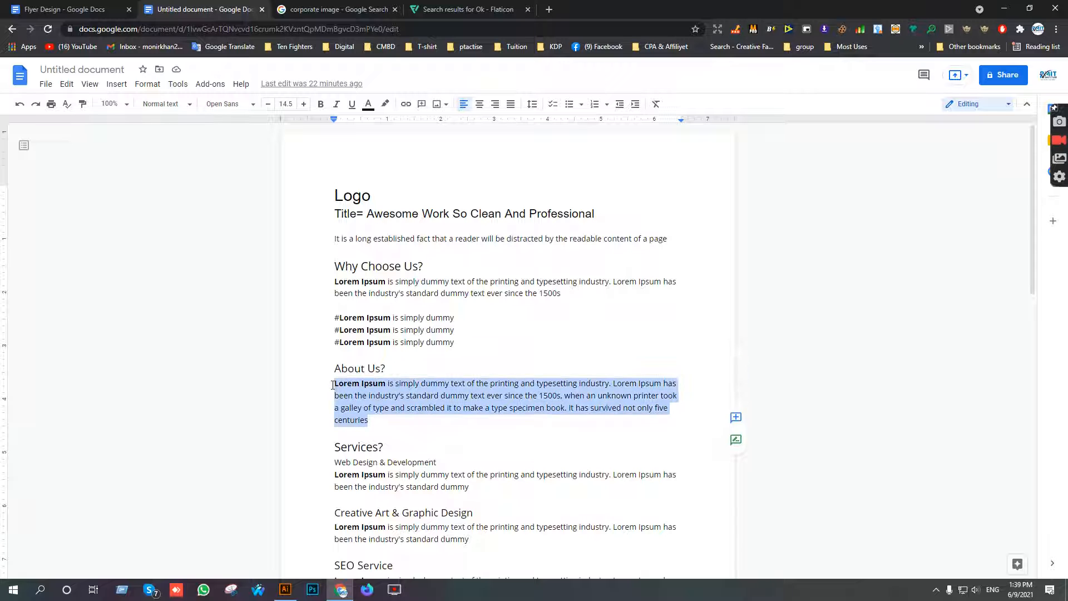
pyautogui.click(284, 589)
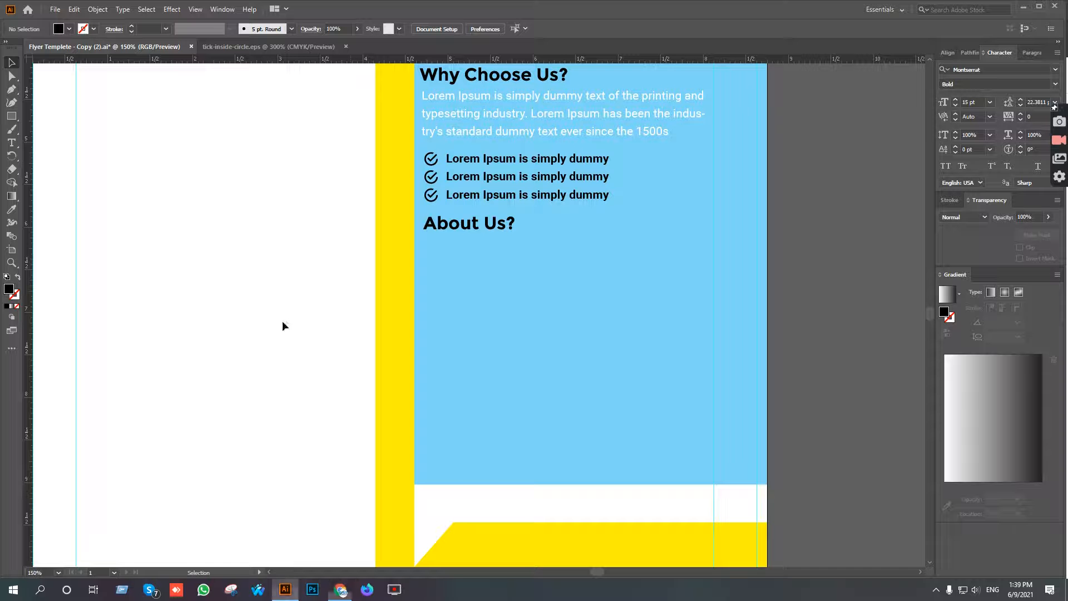
# Duplicate the "Why Choose Us?" paragraph straight down to just below the "About Us?" heading.
pyautogui.click(15, 145)
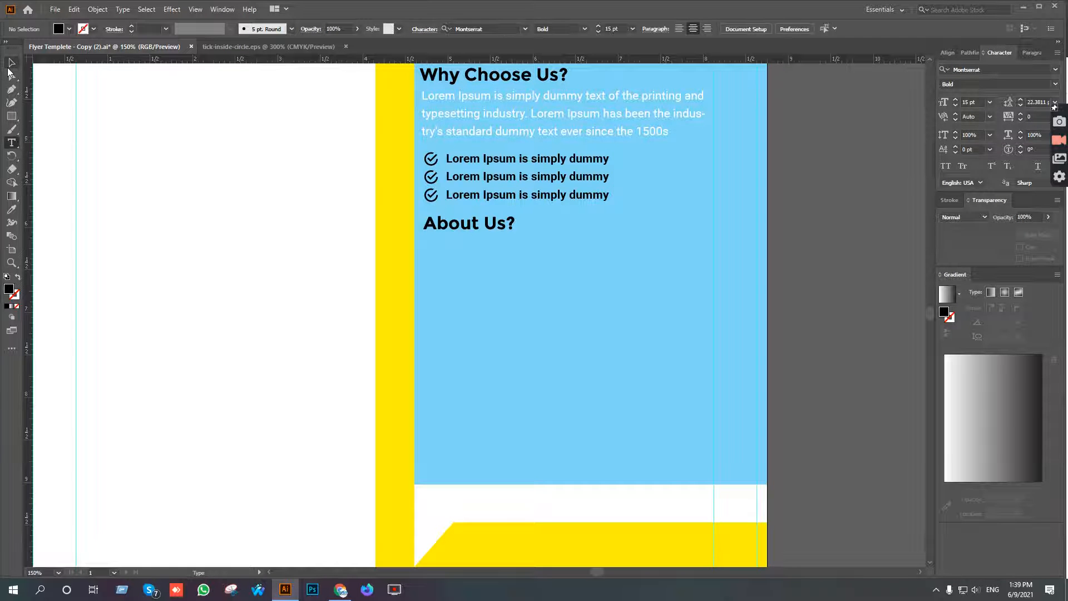
pyautogui.click(12, 63)
pyautogui.moveTo(537, 141); pyautogui.dragTo(536, 284)
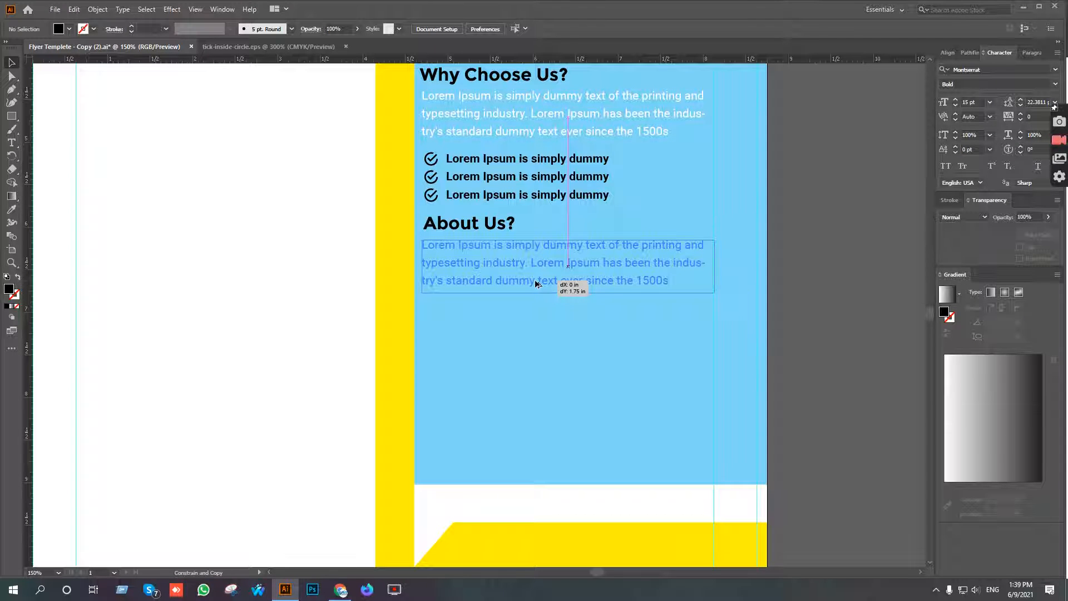
pyautogui.moveTo(535, 281); pyautogui.dragTo(536, 276)
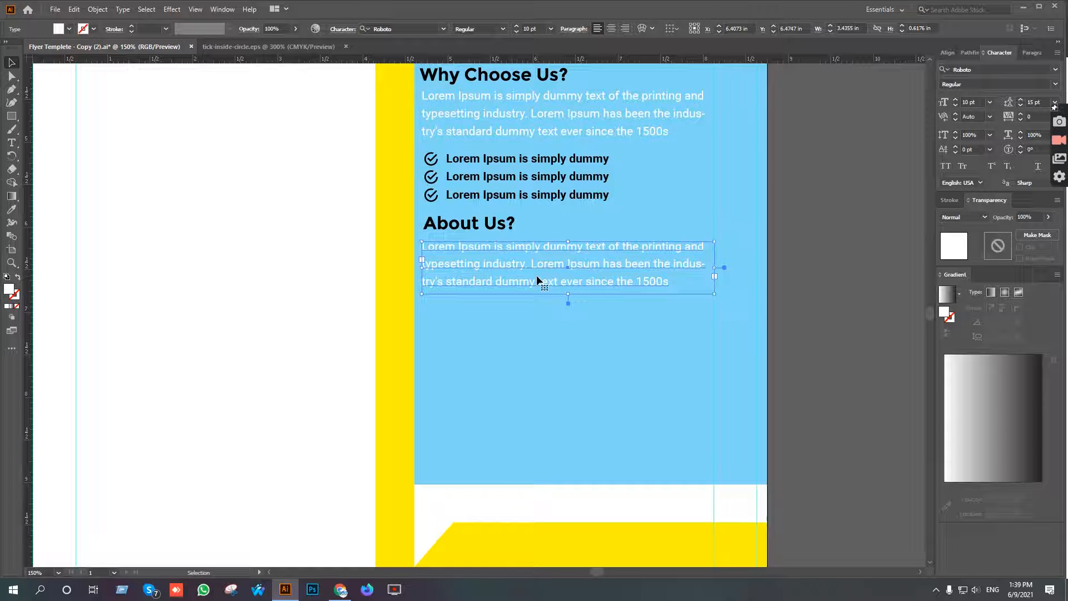
# Replace the duplicated paragraph's text with the copied "About Us?" text and extend its text frame to about 1.2 in high.
pyautogui.click(12, 143)
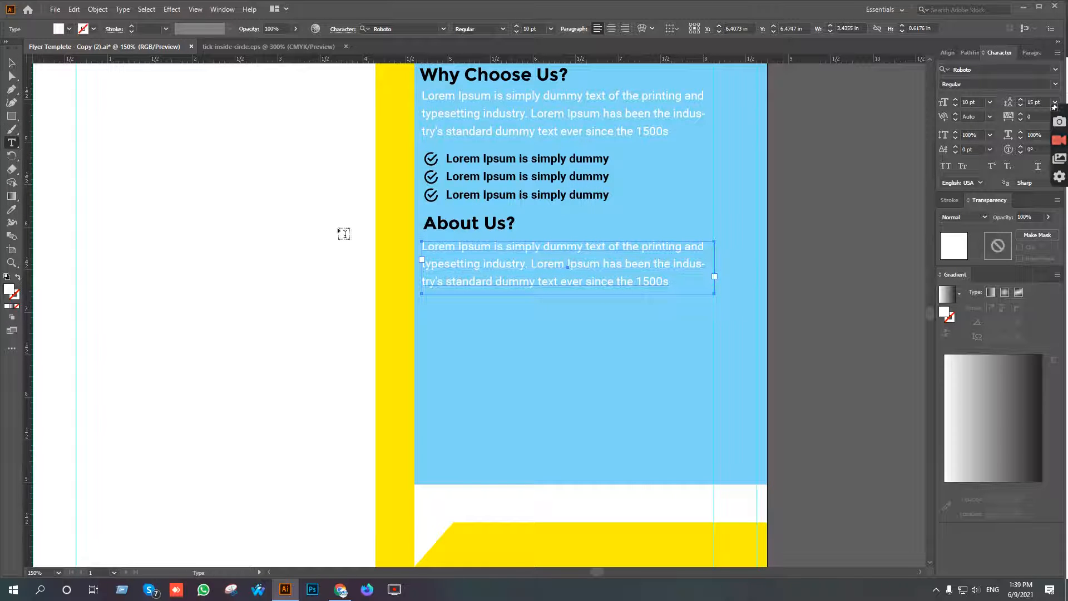
pyautogui.click(573, 262)
pyautogui.hotkey('ctrl', 'a')
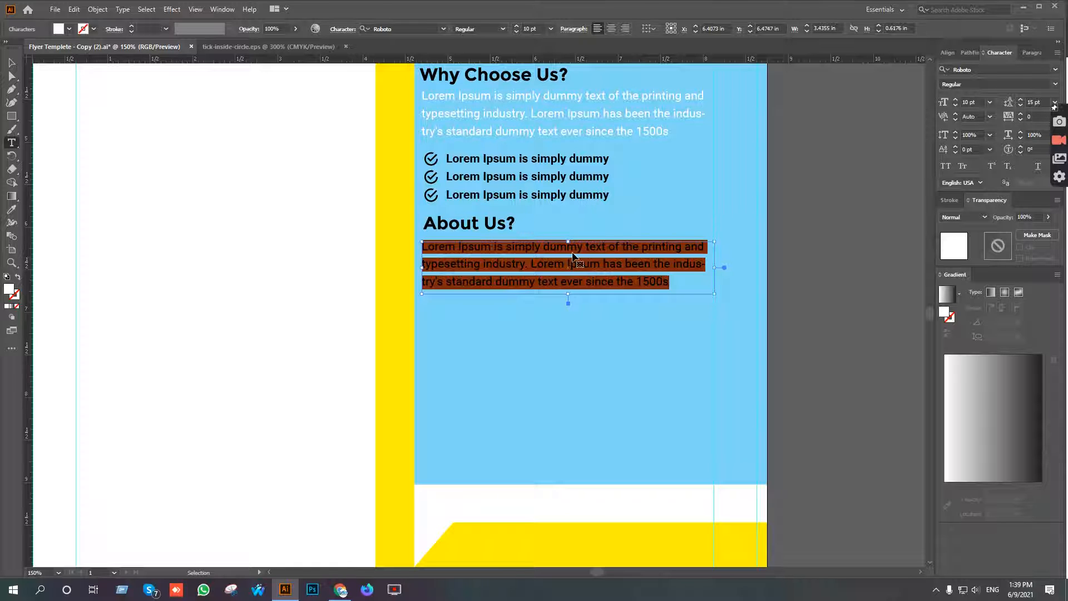
pyautogui.hotkey('ctrl', 'v')
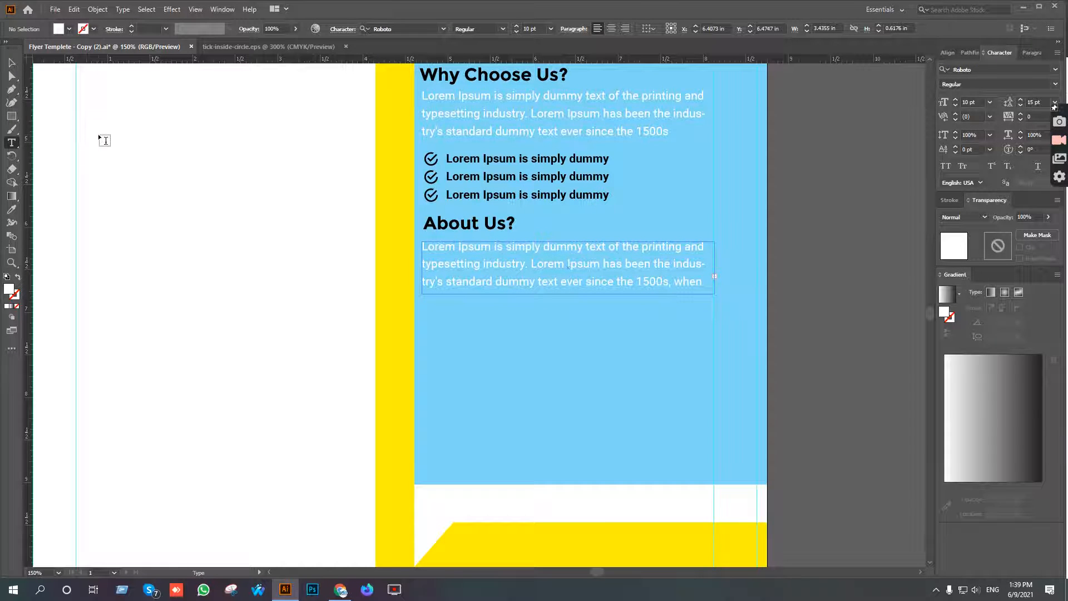
pyautogui.click(12, 62)
pyautogui.moveTo(568, 296); pyautogui.dragTo(564, 346)
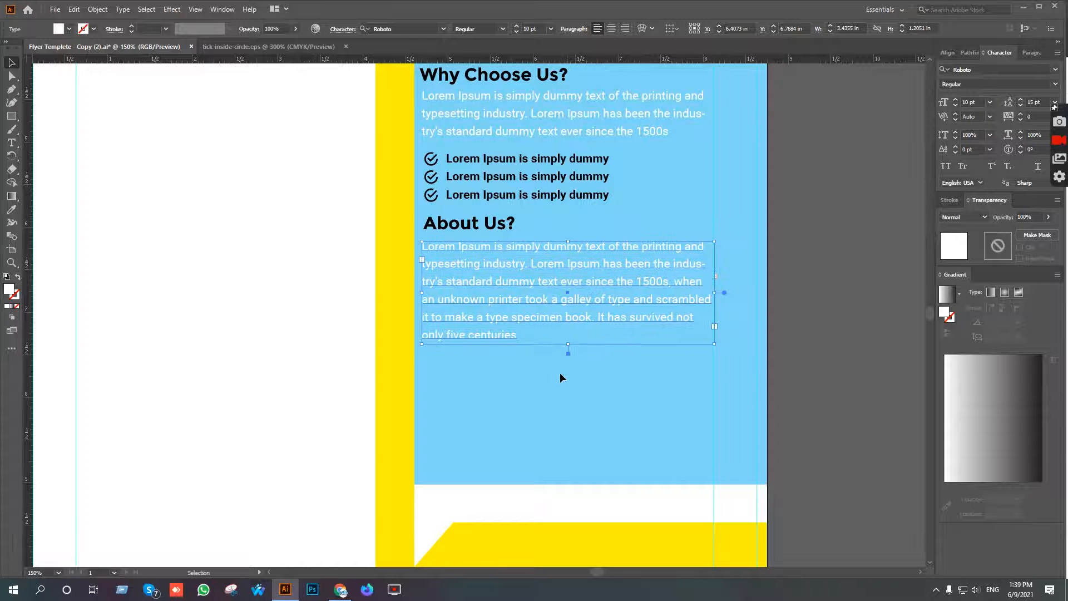
pyautogui.click(559, 373)
# Draw a white spacer rectangle about 0.21 by 0.26 in down from the blue line over the "Why Choose Us?" heading.
pyautogui.scroll(-2, 560, 372)
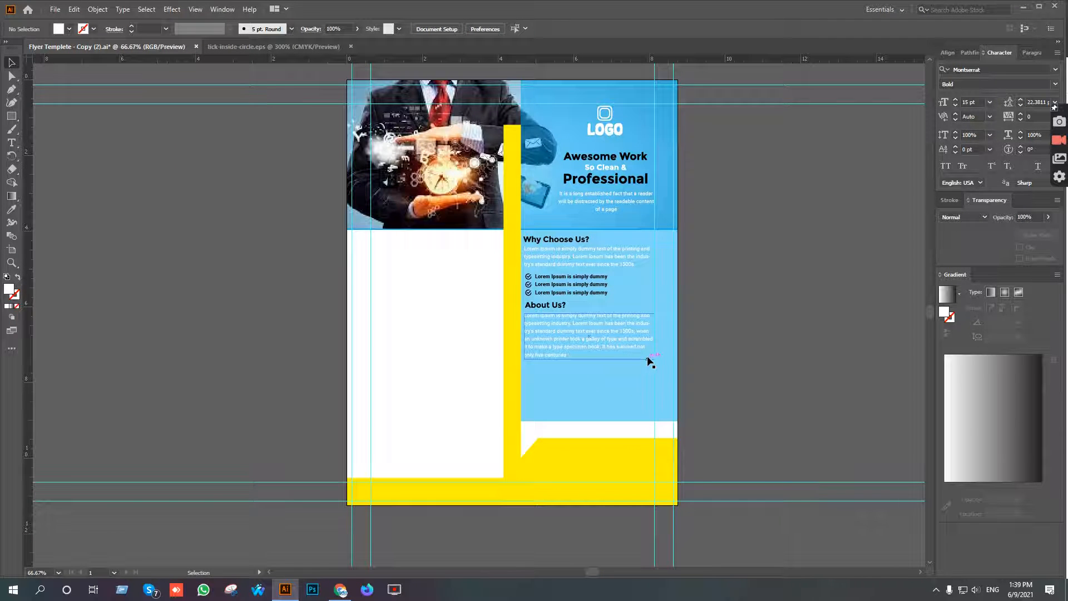
pyautogui.scroll(-2, 621, 372)
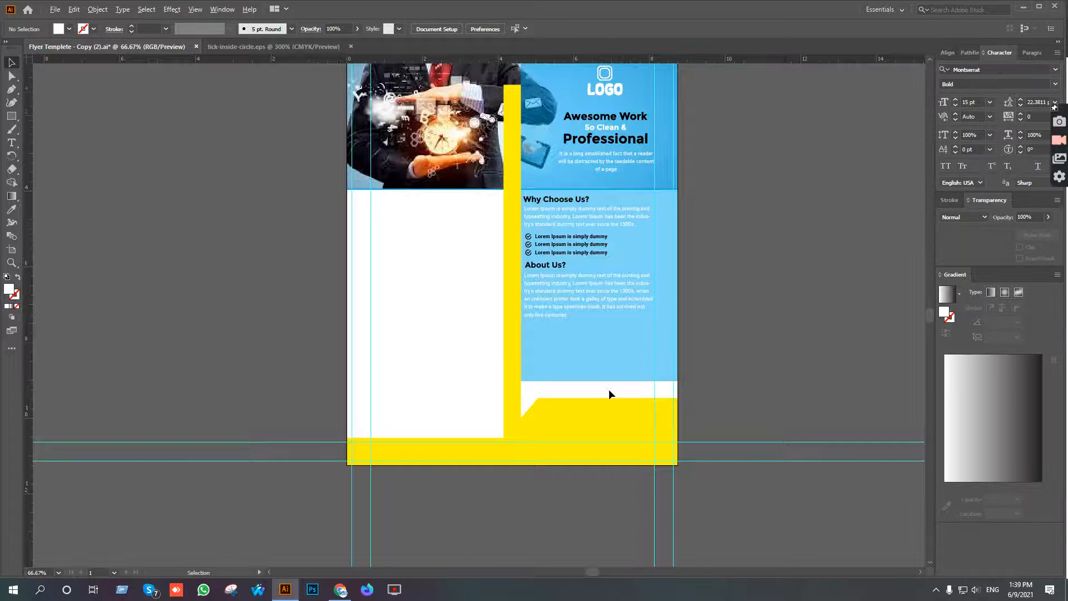
pyautogui.scroll(1, 609, 389)
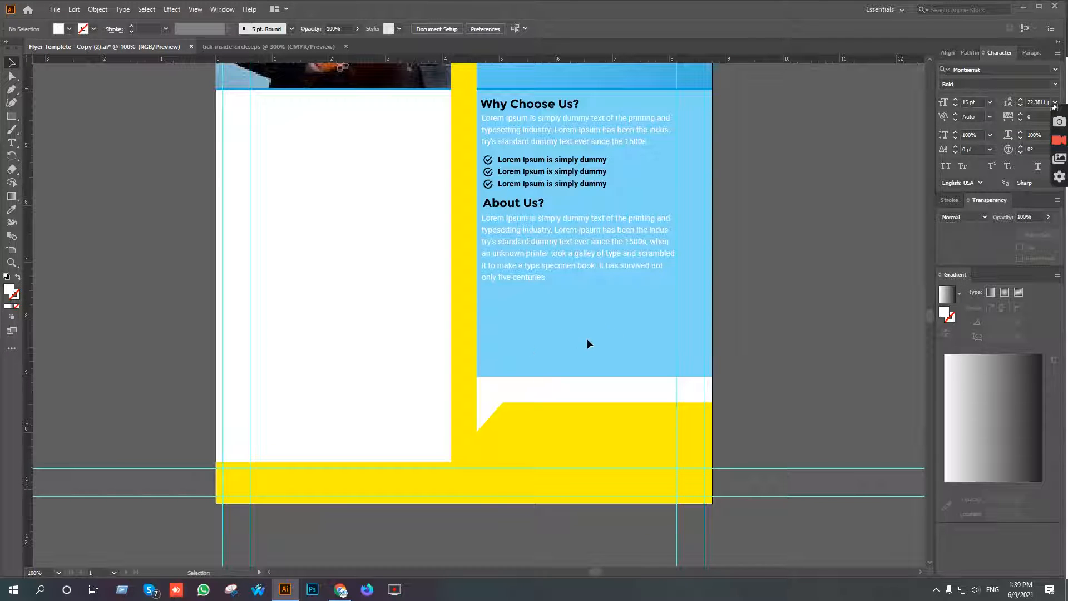
pyautogui.scroll(3, 586, 338)
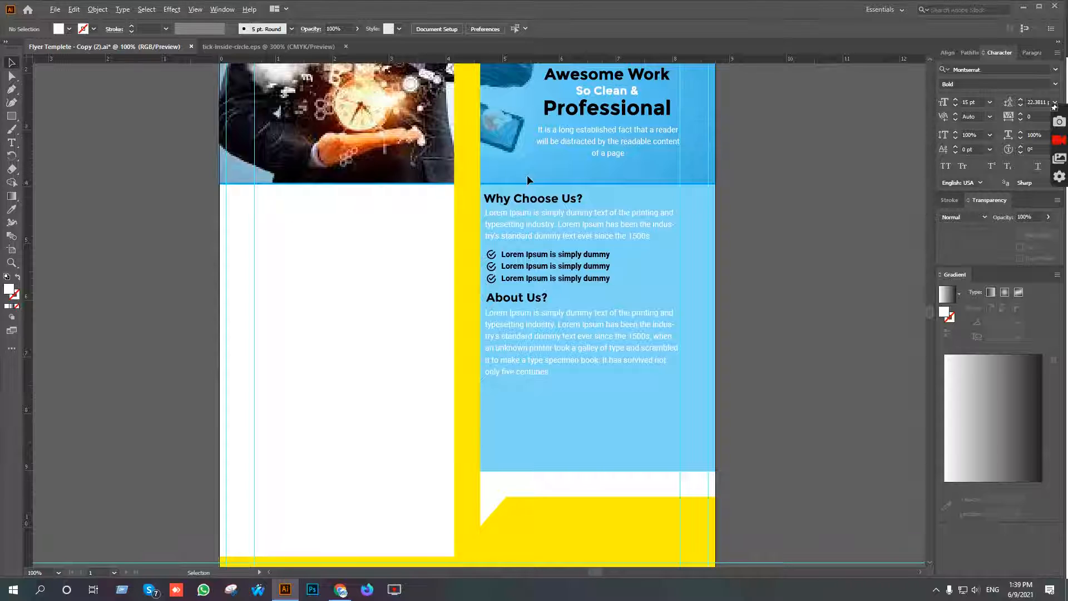
pyautogui.scroll(2, 527, 175)
pyautogui.click(12, 116)
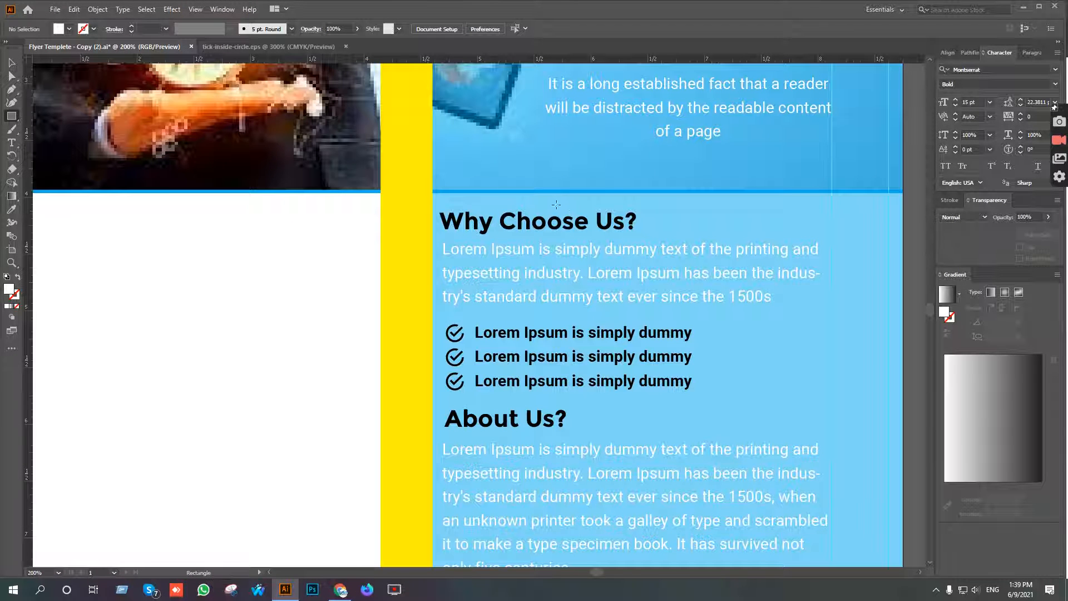
pyautogui.scroll(2, 523, 208)
pyautogui.moveTo(473, 178); pyautogui.dragTo(521, 236)
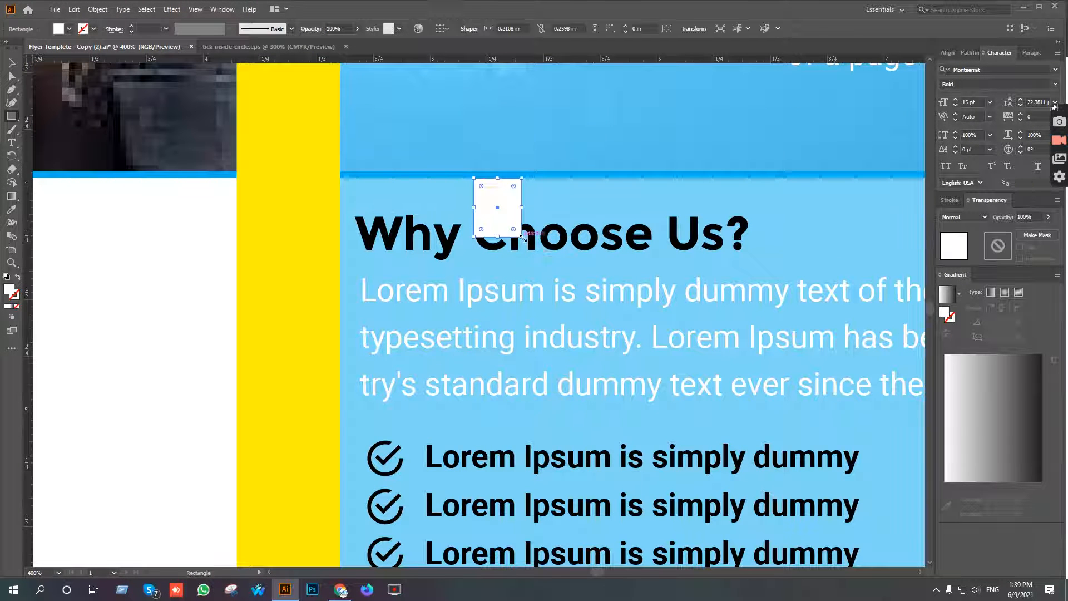
pyautogui.press('v')
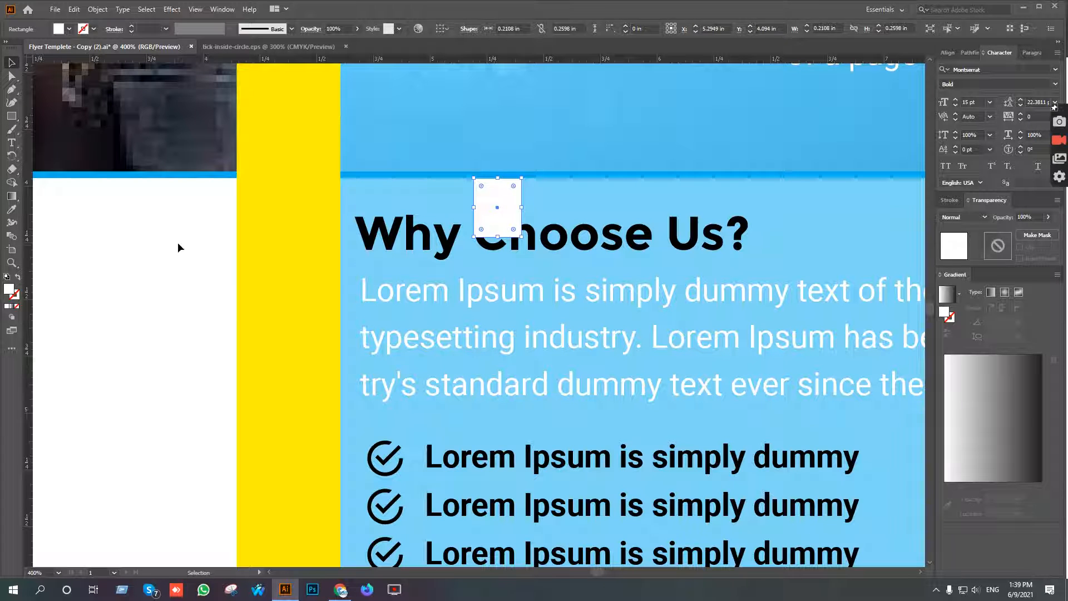
pyautogui.click(179, 247)
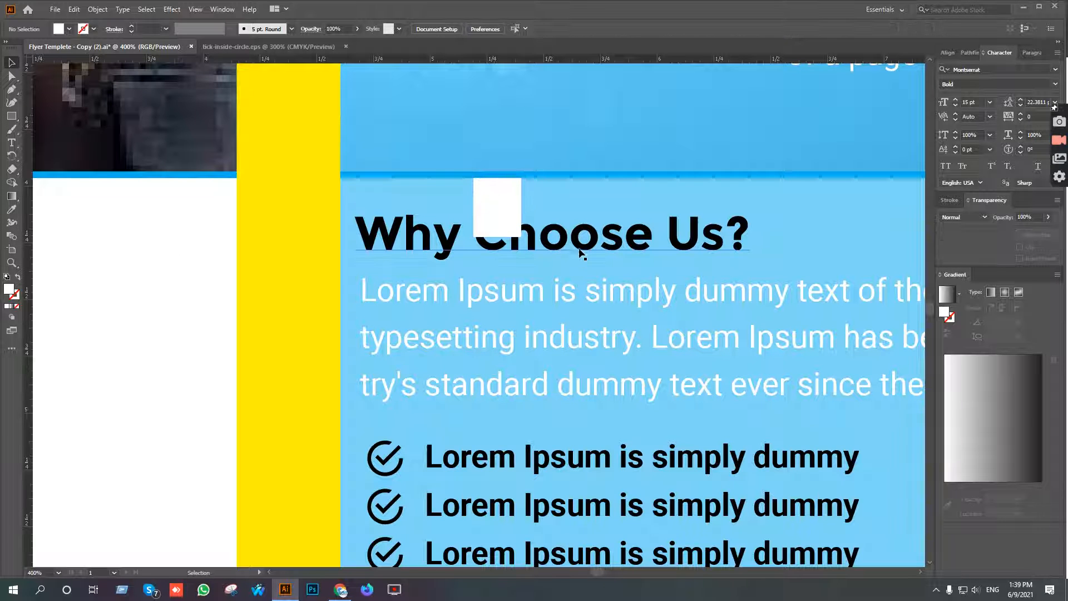
# Nudge the "Why Choose Us?" heading and its paragraph down together to the lower edge of the white spacer rectangle.
pyautogui.click(635, 383)
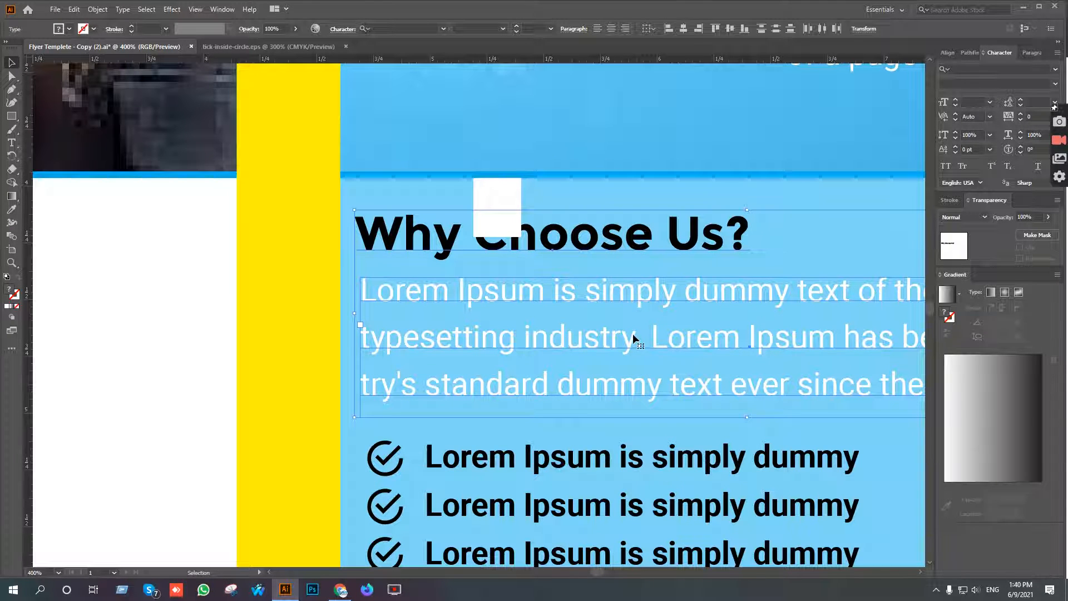
pyautogui.hotkey('shift', 'Down')
pyautogui.press('Up')
pyautogui.press('Up')
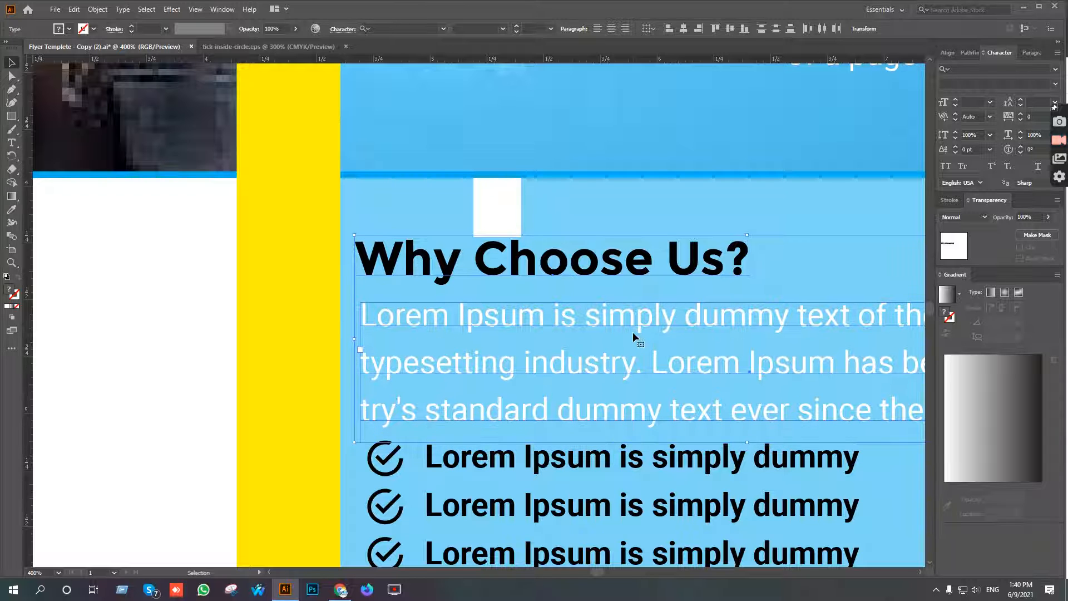
pyautogui.press('Up')
pyautogui.click(585, 227)
# Move the white spacer rectangle down under the "About Us?" heading and nudge the "Why Choose Us?" paragraph slightly down.
pyautogui.moveTo(702, 340); pyautogui.dragTo(666, 237)
pyautogui.scroll(-1, 690, 259)
pyautogui.moveTo(676, 345); pyautogui.dragTo(673, 273)
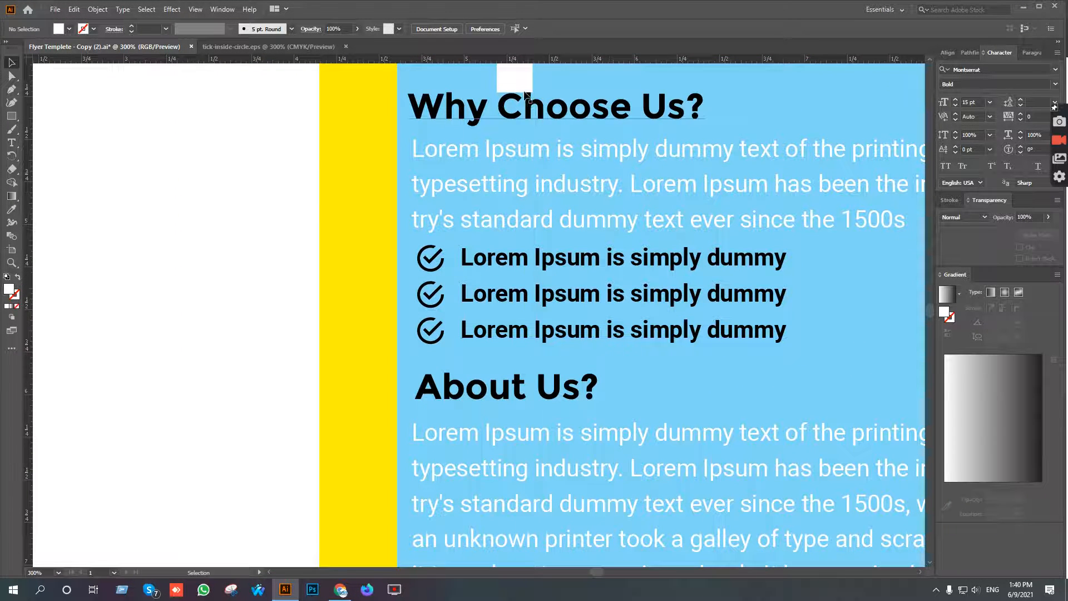
pyautogui.moveTo(517, 86); pyautogui.dragTo(518, 438)
pyautogui.click(638, 154)
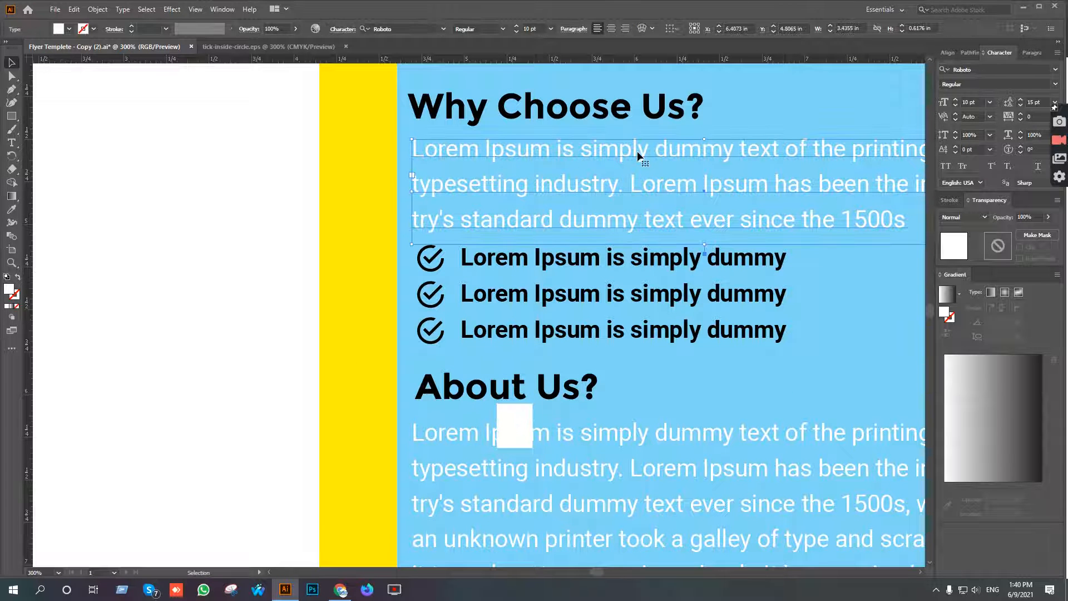
pyautogui.press('Down')
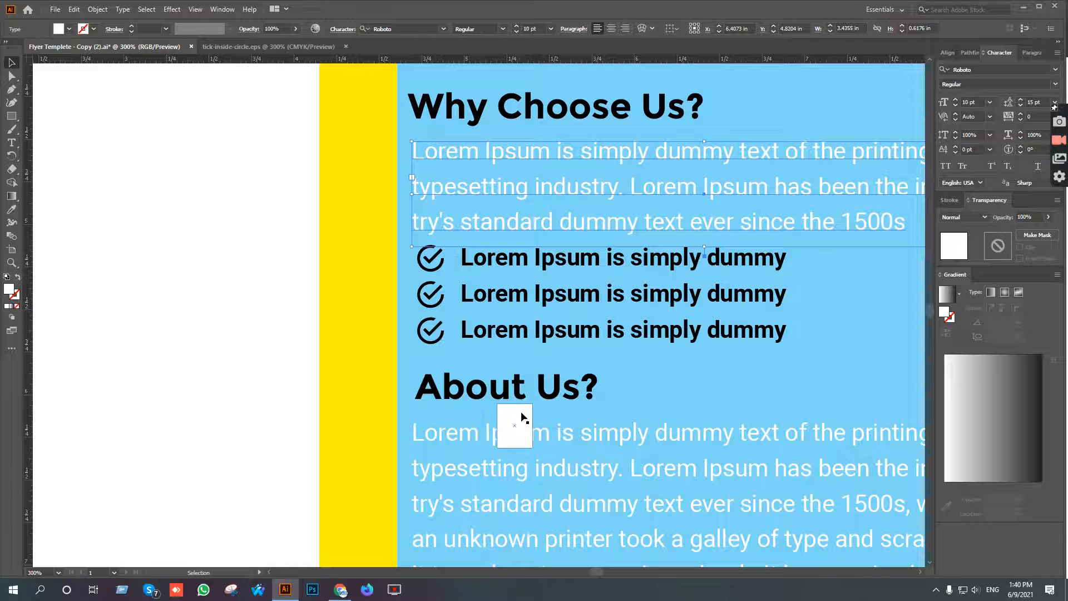
# Place a copy of the spacer rectangle directly under the "Why Choose Us?" heading and shorten it to about 0.16 in high.
pyautogui.moveTo(523, 406); pyautogui.dragTo(477, 138)
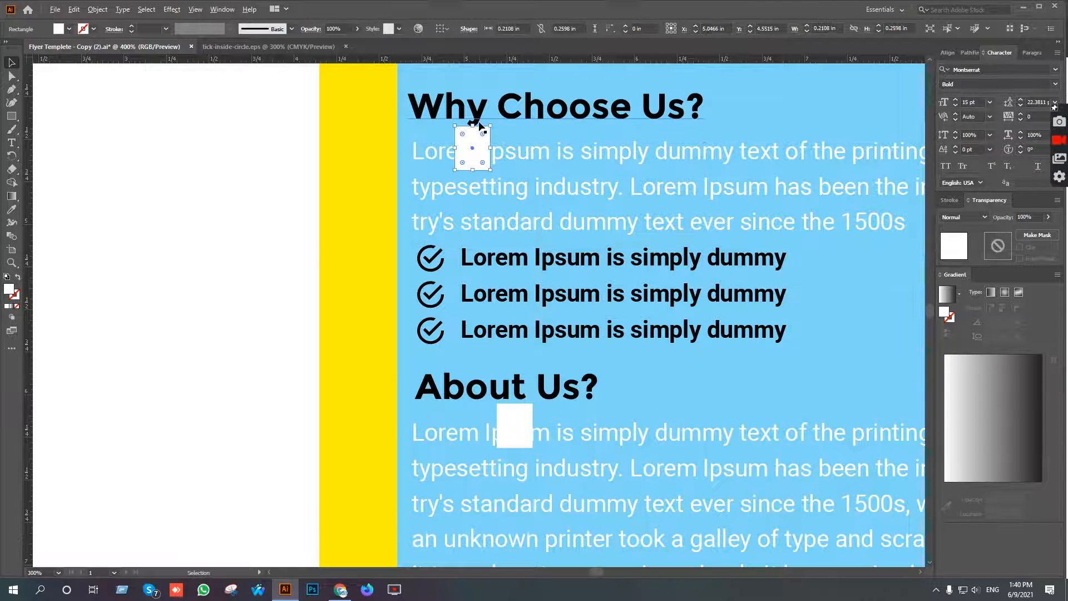
pyautogui.scroll(4, 476, 140)
pyautogui.moveTo(455, 320); pyautogui.dragTo(462, 250)
# Nudge the "Why Choose Us?" paragraph down until it starts at the lower edge of the shortened spacer.
pyautogui.click(607, 245)
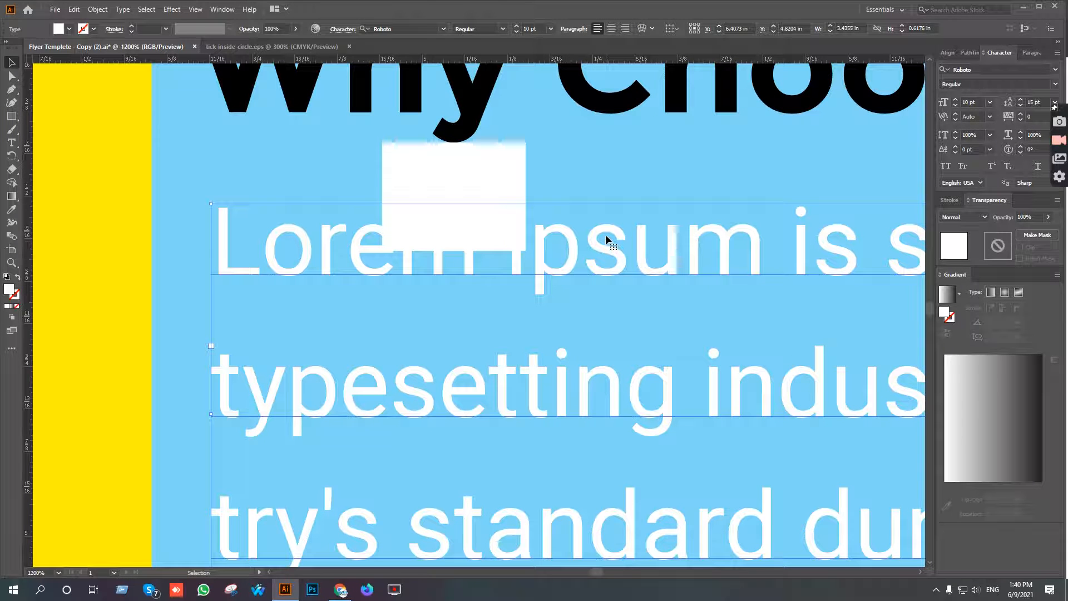
pyautogui.press('Down')
pyautogui.press('Down')
pyautogui.press('Down')
pyautogui.press('Down')
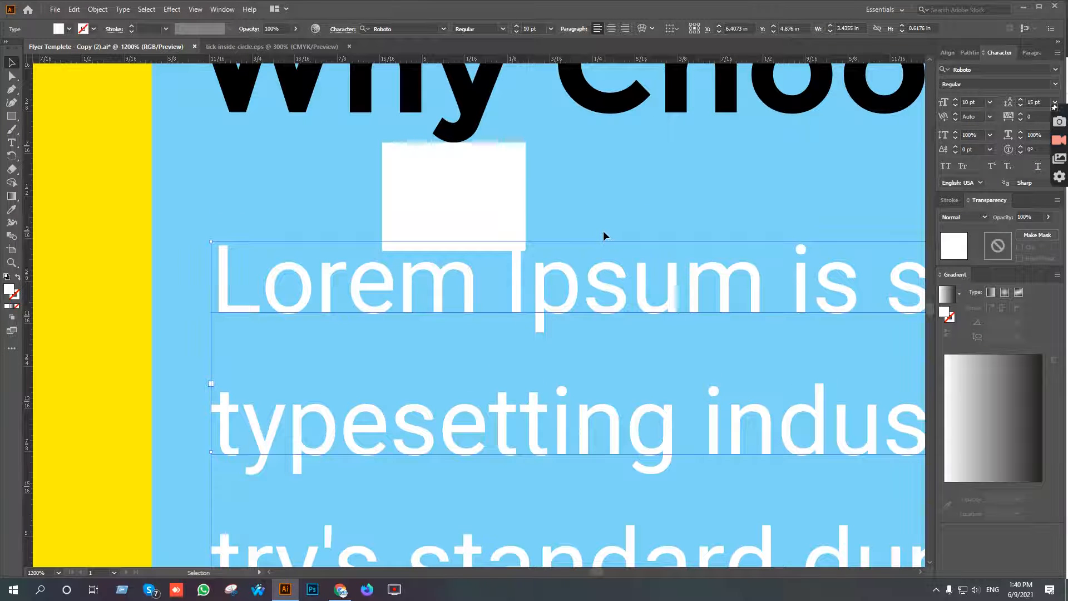
pyautogui.press('Down')
pyautogui.click(597, 176)
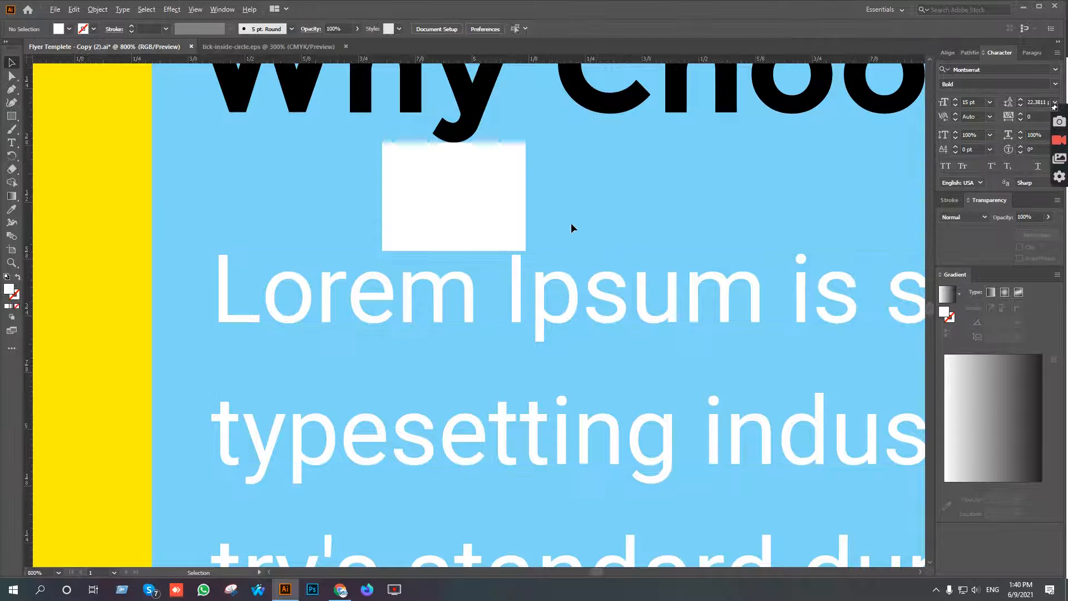
# Move the shortened spacer rectangle from under the "Why Choose Us?" heading to the empty area beside the bullet lines.
pyautogui.scroll(-2, 571, 220)
pyautogui.moveTo(620, 210); pyautogui.dragTo(581, 79)
pyautogui.scroll(-2, 566, 139)
pyautogui.moveTo(631, 174); pyautogui.dragTo(573, 169)
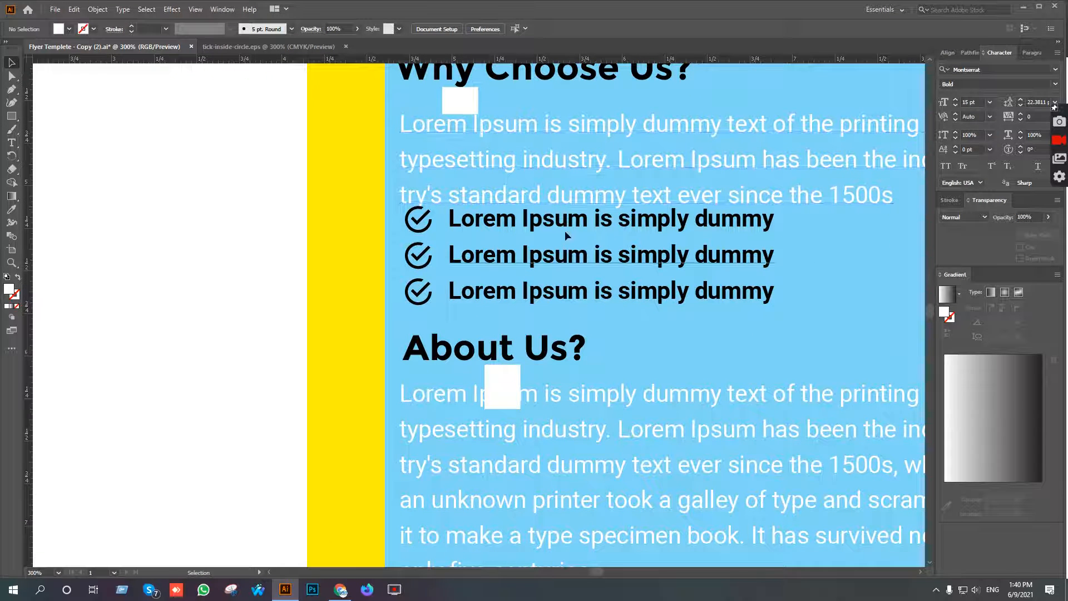
pyautogui.moveTo(467, 105); pyautogui.dragTo(884, 253)
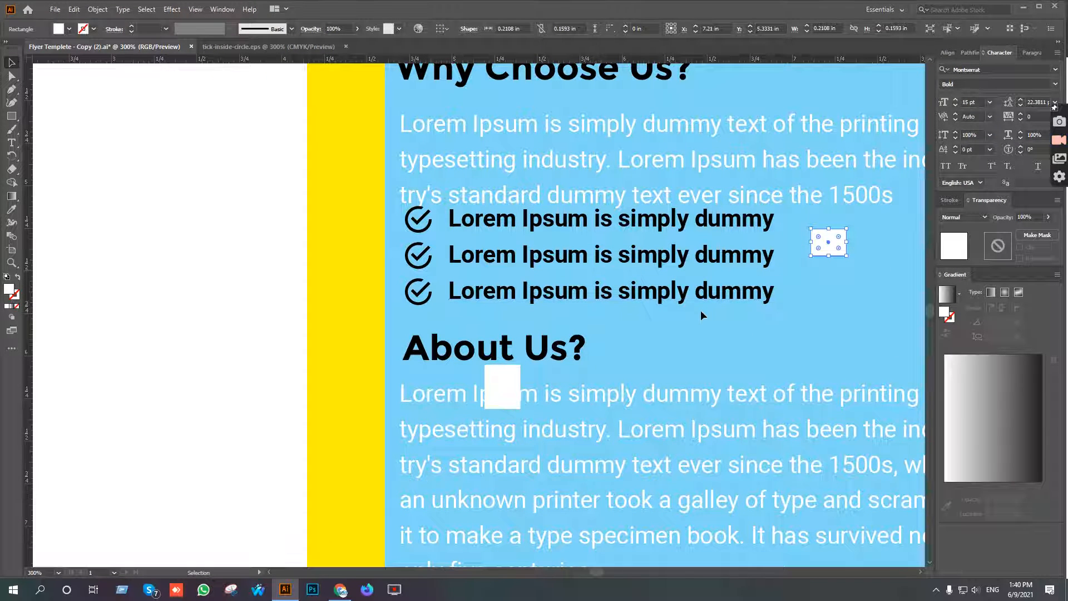
# Select the three checkmark lines under the "Why Choose Us?" paragraph and nudge them down as one block.
pyautogui.click(673, 221)
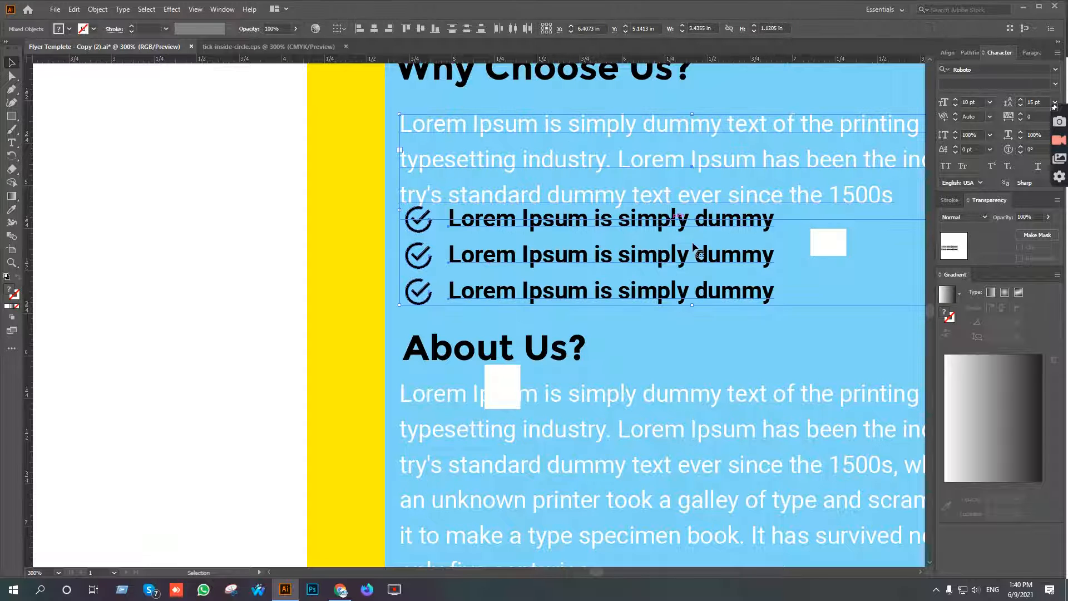
pyautogui.click(699, 331)
pyautogui.click(685, 300)
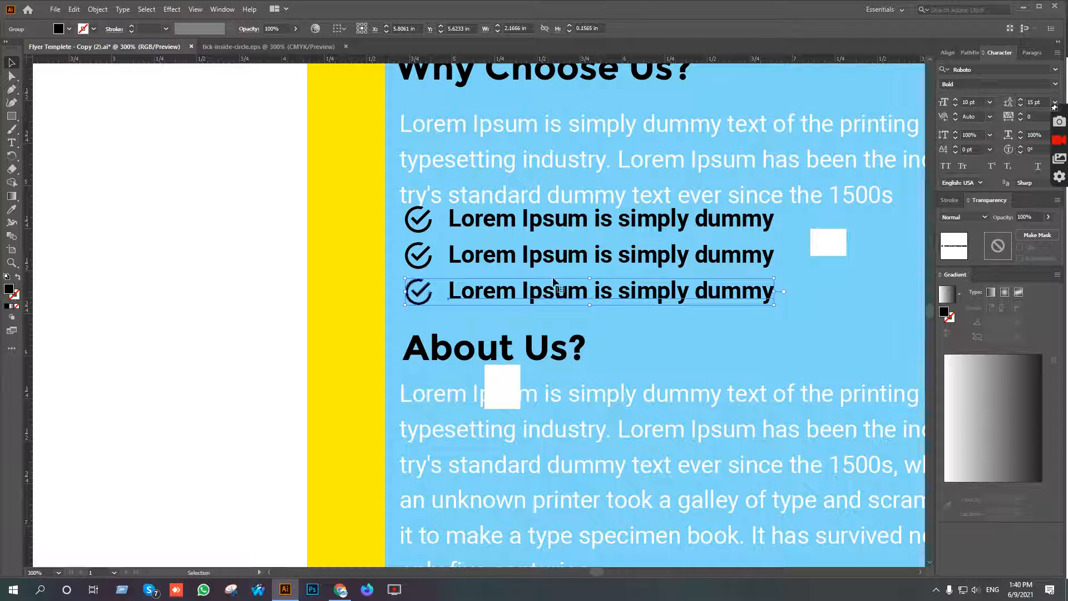
pyautogui.keyDown('shift'); pyautogui.click(516, 255); pyautogui.keyUp('shift')
pyautogui.keyDown('shift'); pyautogui.click(528, 228); pyautogui.keyUp('shift')
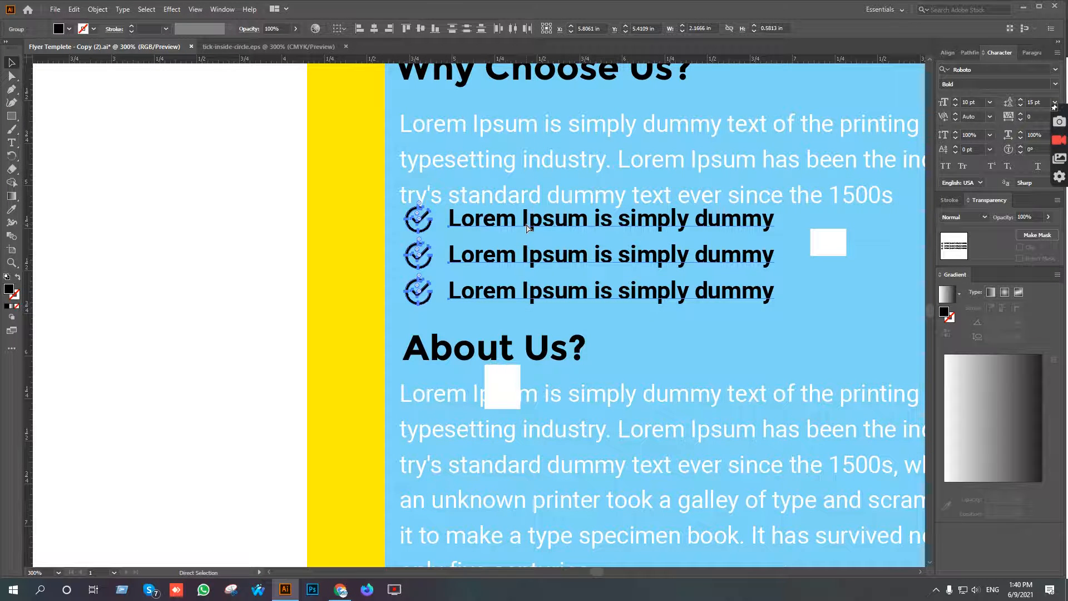
pyautogui.press('v')
pyautogui.hotkey('shift', 'Down')
# Place the shortened white spacer rectangle directly under the last line of the "Why Choose Us?" paragraph.
pyautogui.moveTo(839, 248); pyautogui.dragTo(450, 172)
pyautogui.scroll(7, 416, 216)
pyautogui.scroll(-4, 537, 217)
pyautogui.scroll(-1, 613, 222)
# Move the three checkmark lines down until they start at the lower edge of the spacer rectangle.
pyautogui.moveTo(684, 223); pyautogui.dragTo(707, 281)
pyautogui.press('Down')
pyautogui.press('Down')
pyautogui.press('Down')
pyautogui.press('Up')
pyautogui.click(682, 198)
pyautogui.scroll(-2, 559, 234)
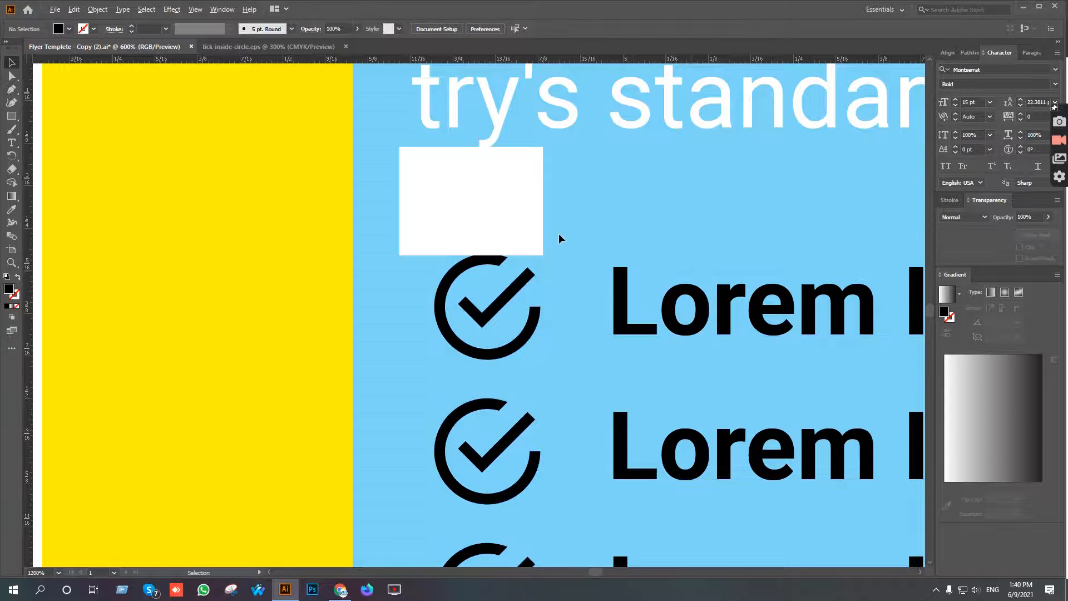
# Move the small spacer rectangle from above the checkmark lines onto the yellow vertical strip.
pyautogui.scroll(-3, 559, 232)
pyautogui.click(453, 127)
pyautogui.press('Delete')
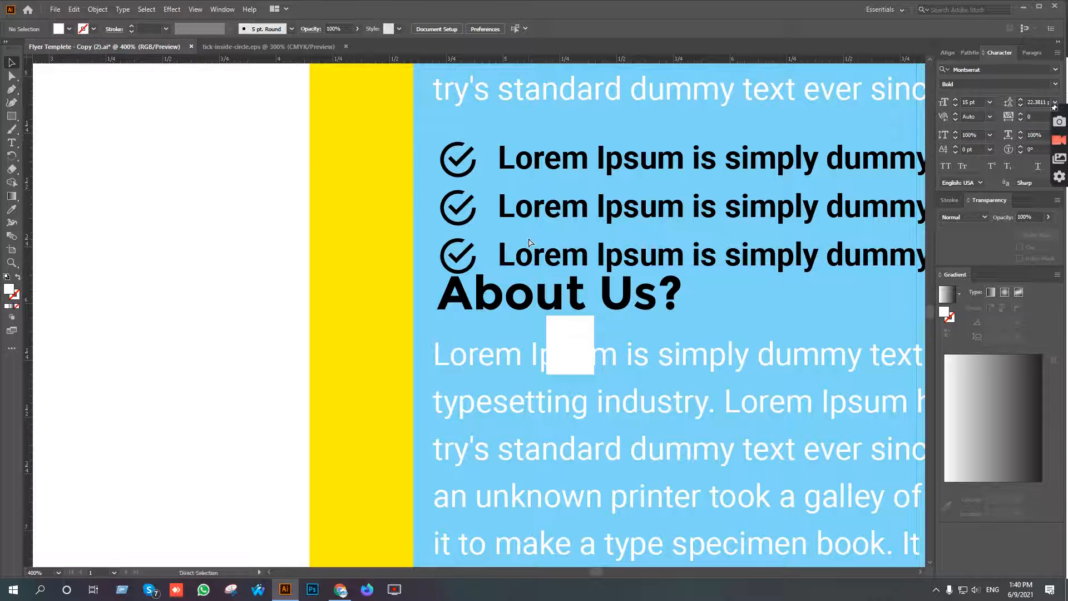
pyautogui.hotkey('ctrl', 'z')
pyautogui.moveTo(450, 134); pyautogui.dragTo(356, 410)
pyautogui.moveTo(581, 423); pyautogui.dragTo(593, 279)
pyautogui.moveTo(565, 192); pyautogui.dragTo(544, 334)
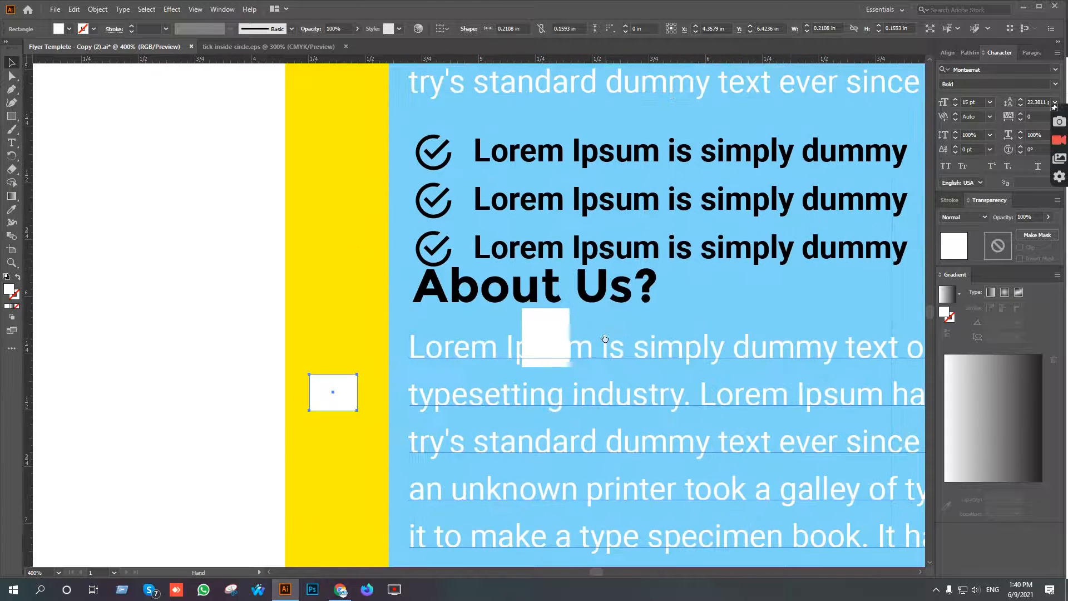
# Select the "About Us?" heading with its paragraph and nudge both down, clear of the checkmark lines.
pyautogui.click(539, 336)
pyautogui.scroll(-1, 571, 277)
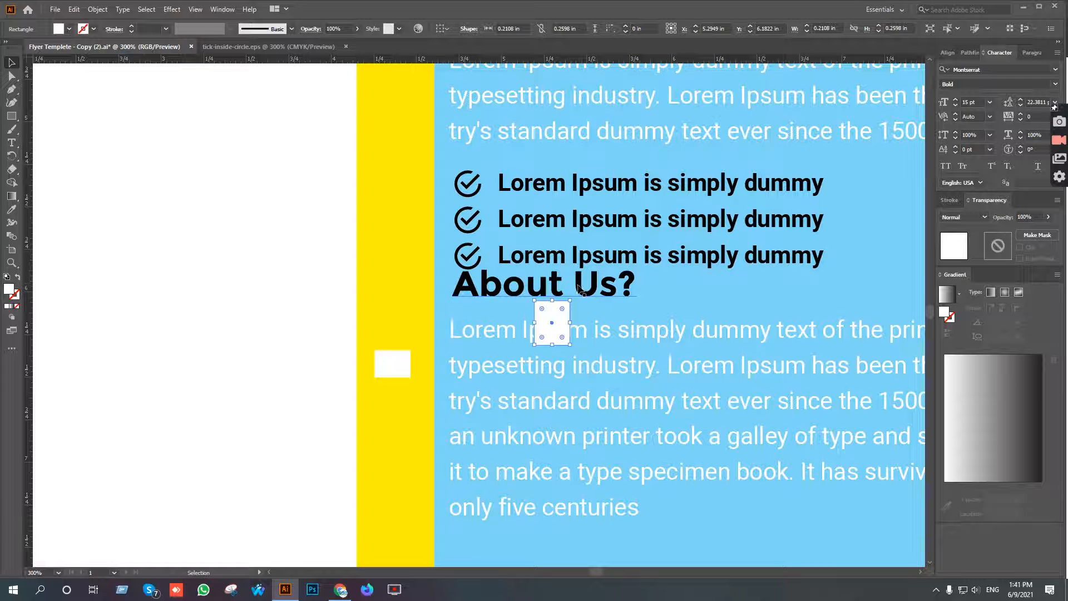
pyautogui.click(631, 294)
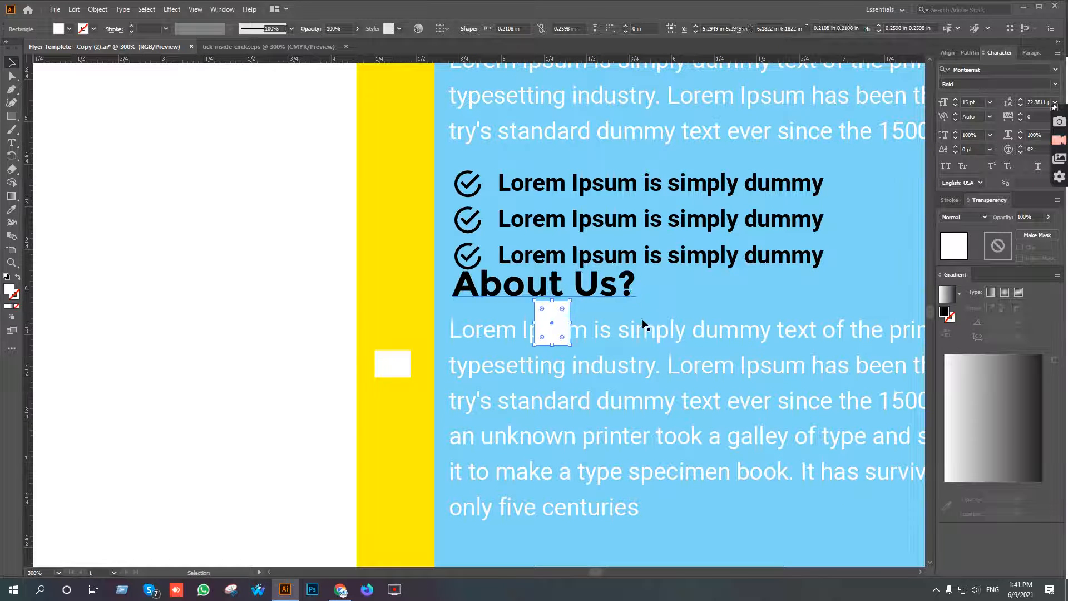
pyautogui.keyDown('shift'); pyautogui.click(642, 329); pyautogui.keyUp('shift')
pyautogui.hotkey('shift', 'Down')
pyautogui.hotkey('shift', 'Down')
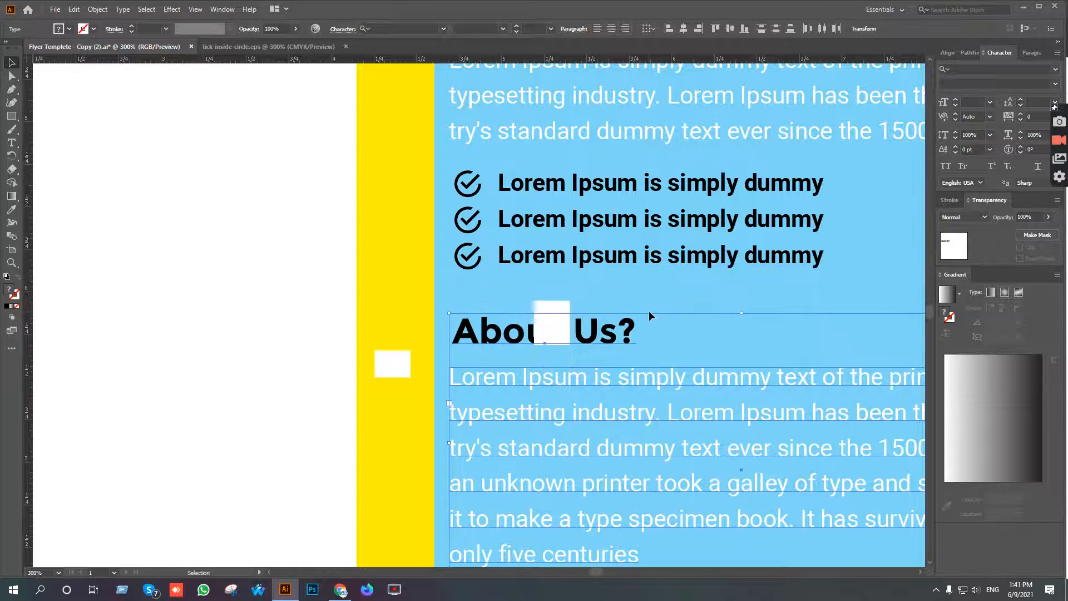
# Place the taller spacer rectangle under the last checkmark line and nudge the "About Us?" heading up to its lower edge.
pyautogui.moveTo(553, 310); pyautogui.dragTo(481, 278)
pyautogui.scroll(5, 486, 328)
pyautogui.moveTo(557, 285); pyautogui.dragTo(630, 334)
pyautogui.hotkey('ctrl', 'z')
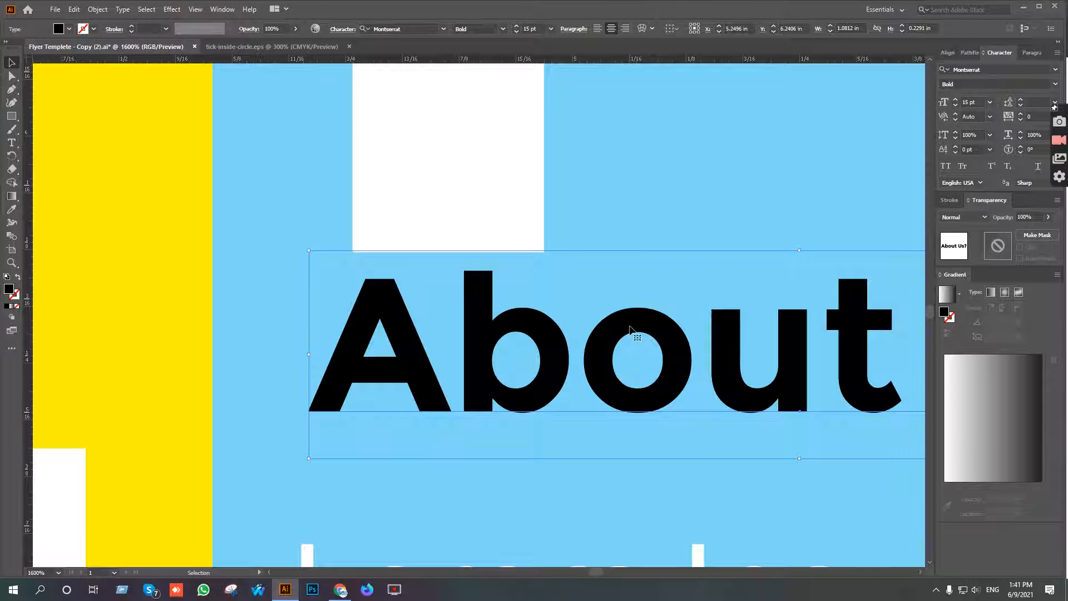
pyautogui.press('Up')
pyautogui.moveTo(544, 310); pyautogui.dragTo(600, 305)
# Place the small spacer rectangle between the "About Us?" heading and the first line of its paragraph.
pyautogui.scroll(-5, 599, 305)
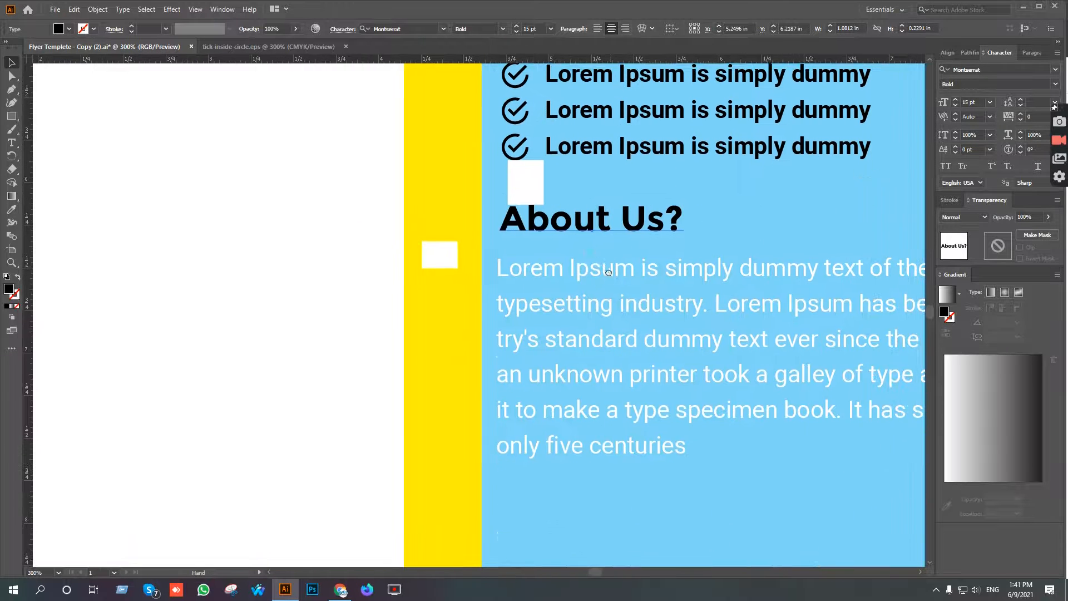
pyautogui.moveTo(413, 281); pyautogui.dragTo(499, 276)
pyautogui.scroll(4, 533, 299)
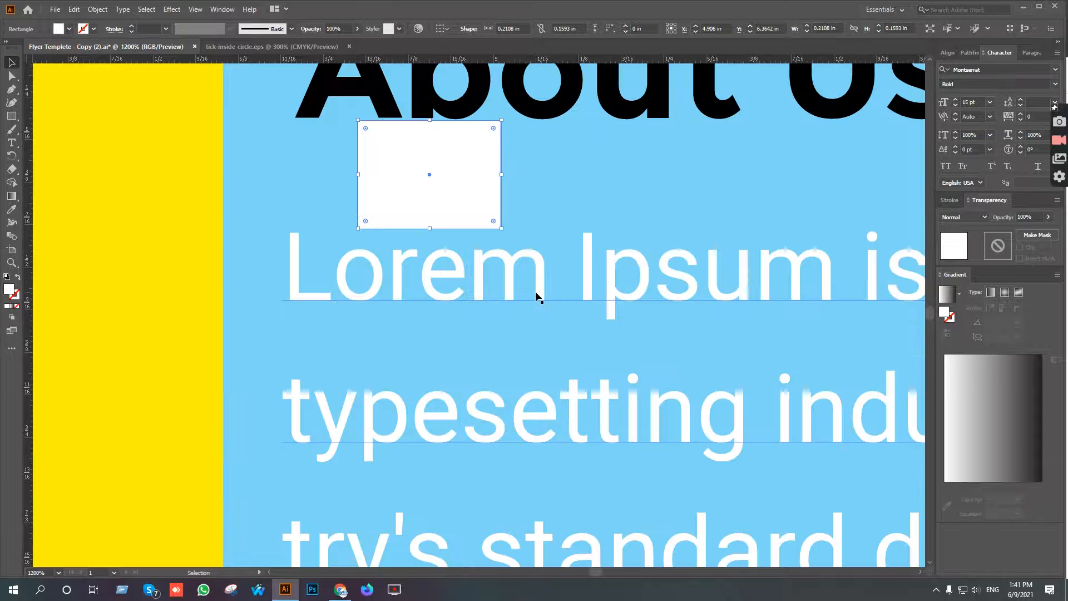
pyautogui.click(586, 220)
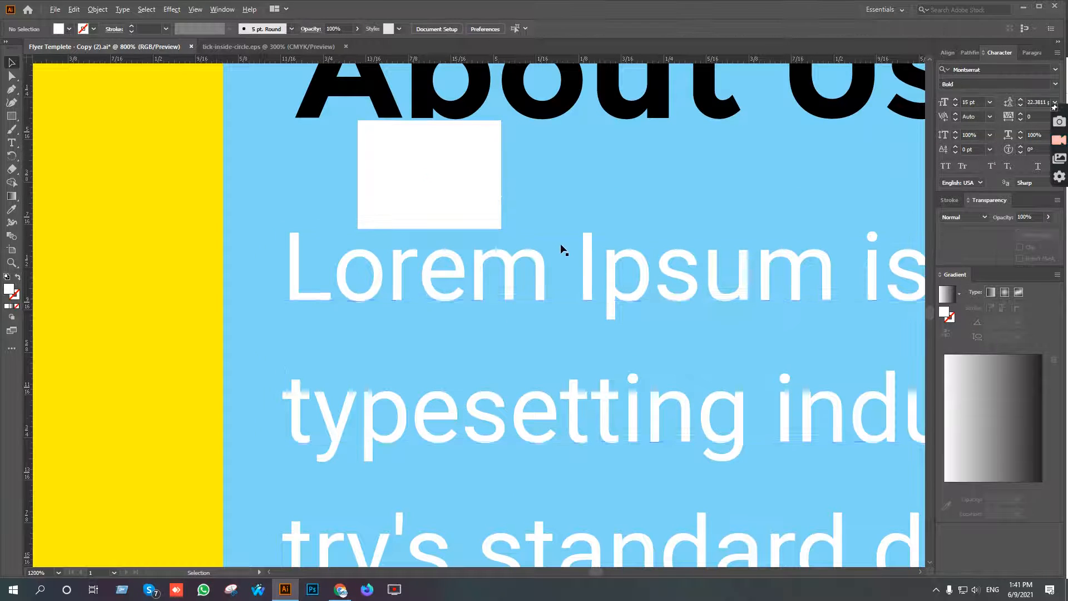
# Delete the two white spacer rectangles above and below the "About Us?" heading.
pyautogui.scroll(-5, 562, 251)
pyautogui.click(542, 228)
pyautogui.press('Delete')
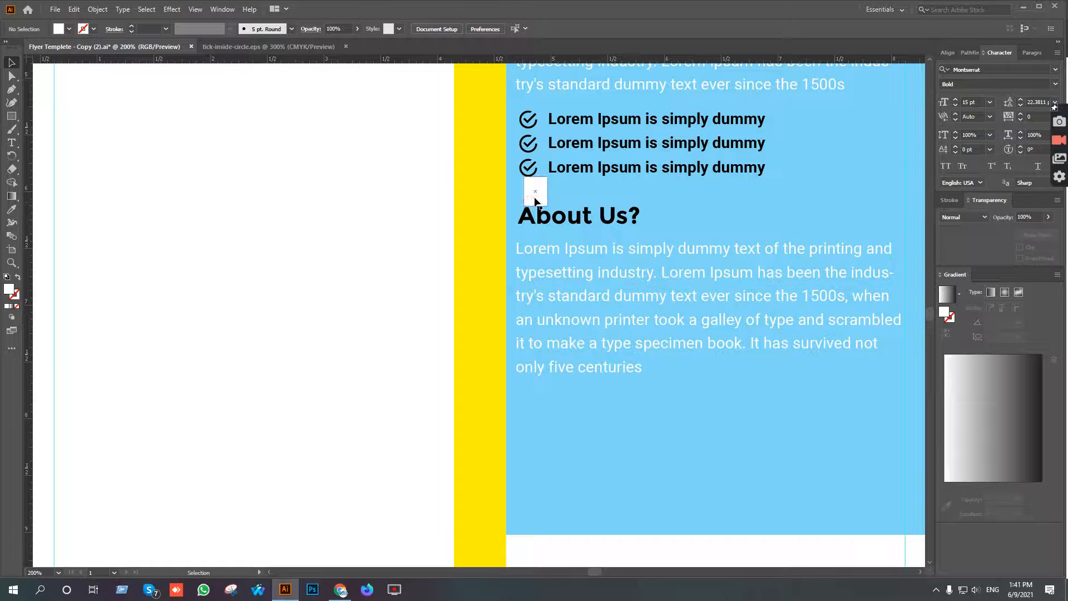
pyautogui.scroll(-3, 461, 347)
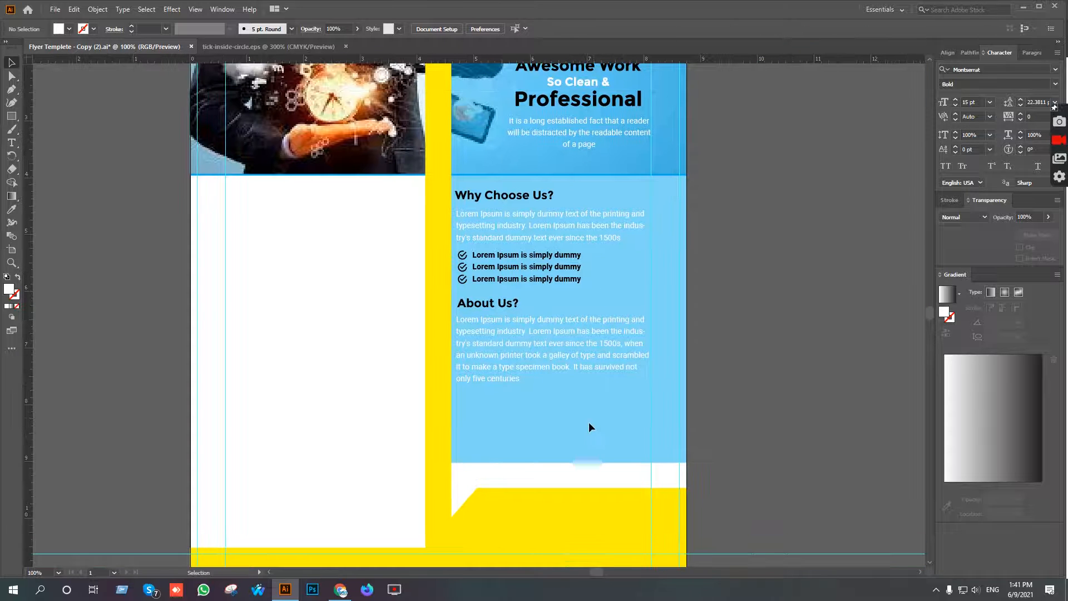
# Align the headings, paragraphs and checkmark lines of both text sections to their common left edge.
pyautogui.moveTo(531, 404); pyautogui.dragTo(492, 189)
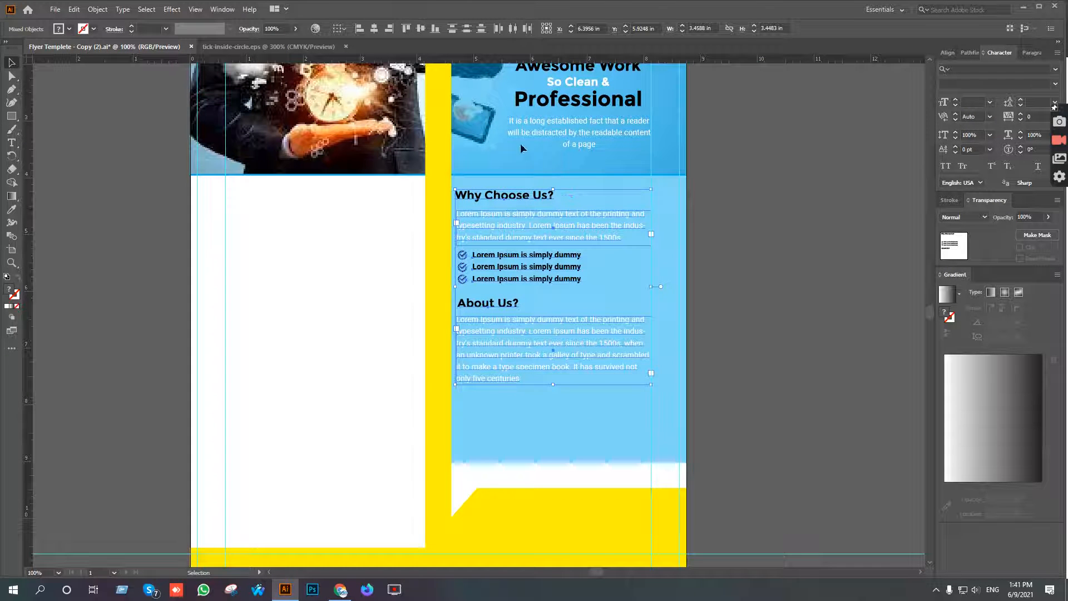
pyautogui.click(358, 29)
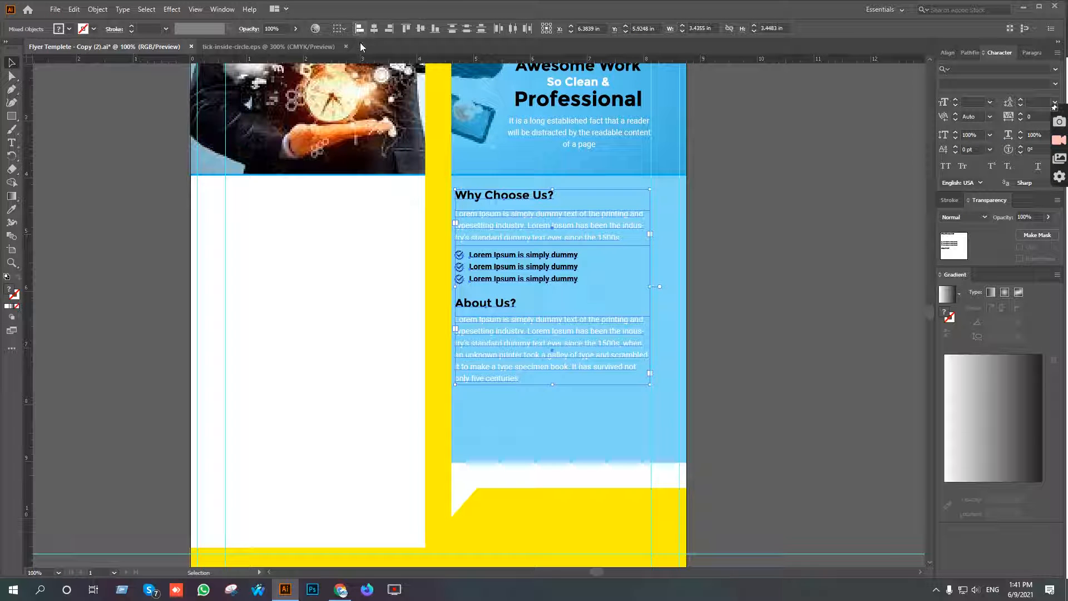
pyautogui.click(780, 274)
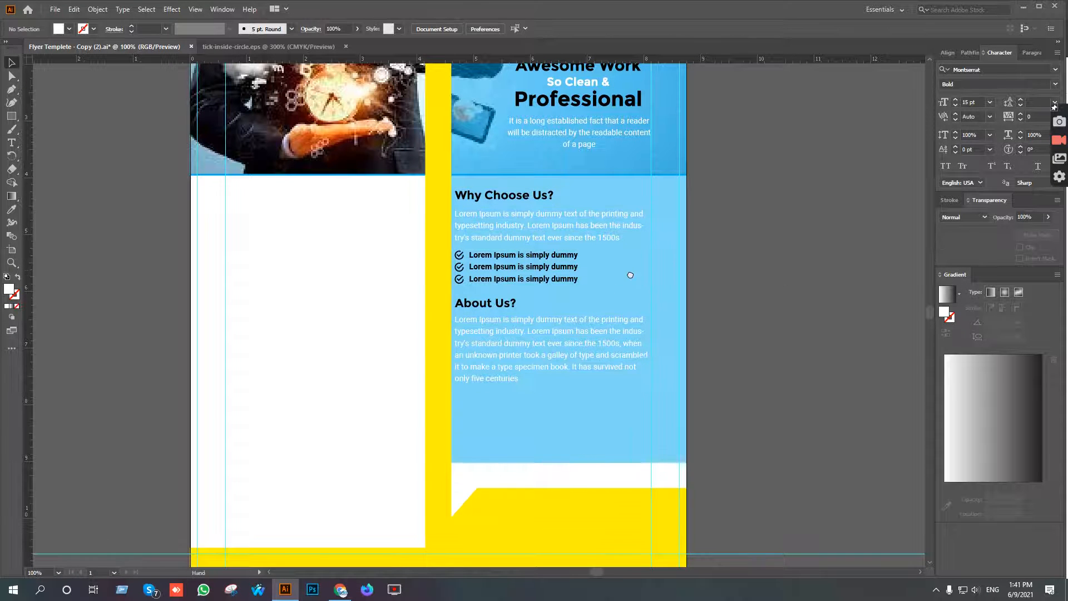
pyautogui.moveTo(636, 271); pyautogui.dragTo(610, 268)
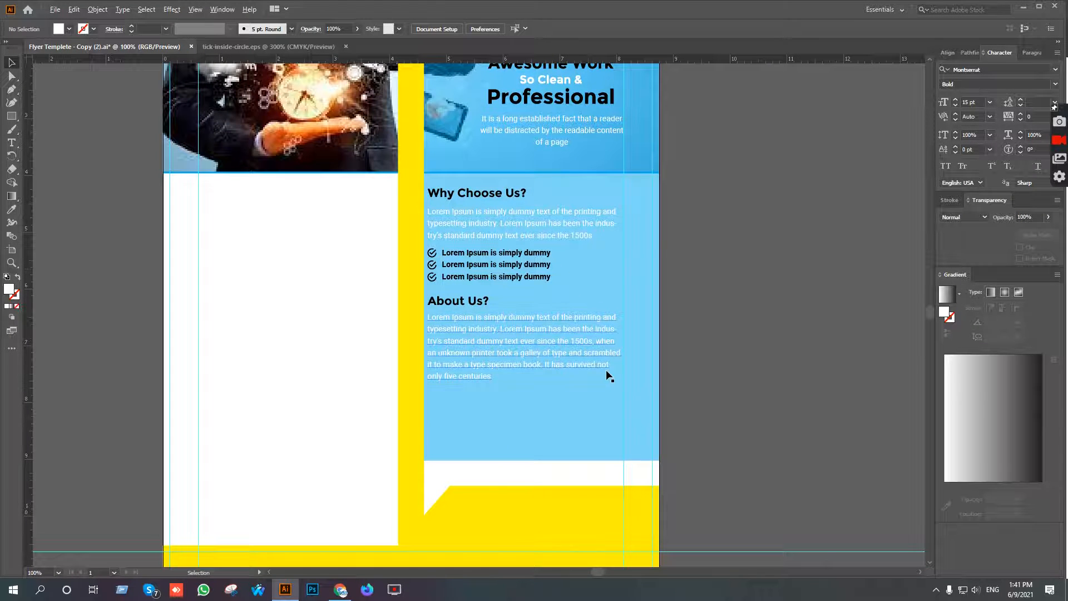
pyautogui.scroll(-1, 608, 374)
pyautogui.moveTo(693, 406); pyautogui.dragTo(647, 379)
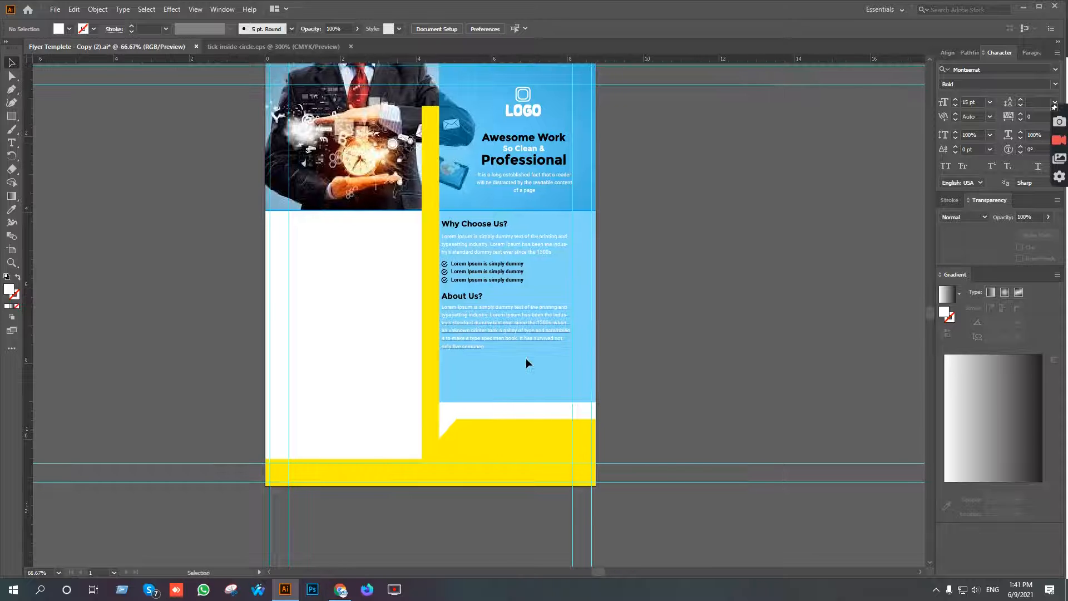
# Nudge the complete "Why Choose Us?" and "About Us?" text block down by about 0.14 in.
pyautogui.moveTo(507, 365); pyautogui.dragTo(469, 223)
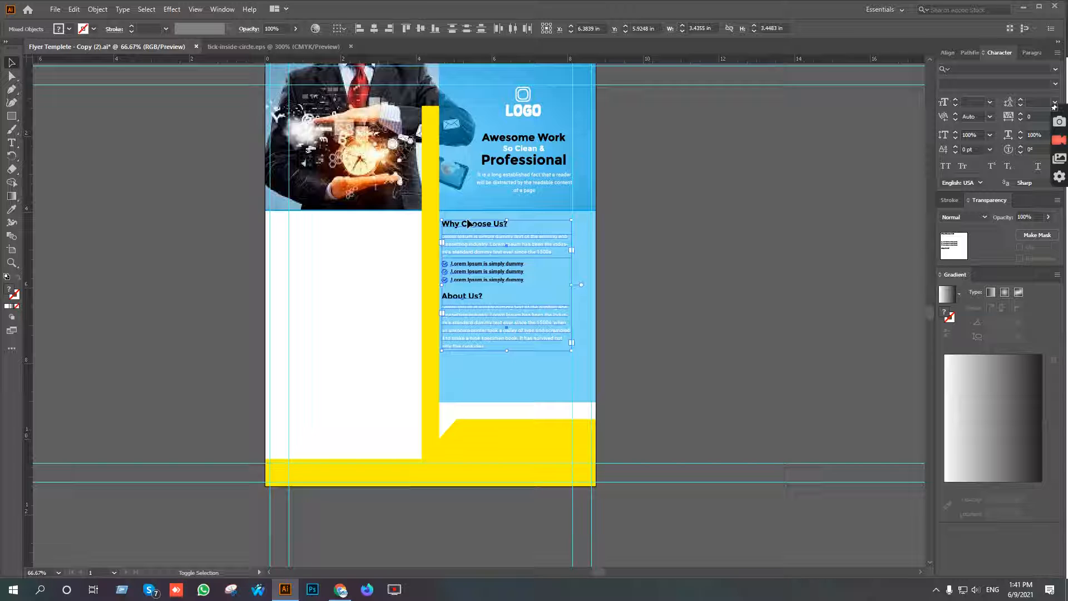
pyautogui.hotkey('shift', 'Down')
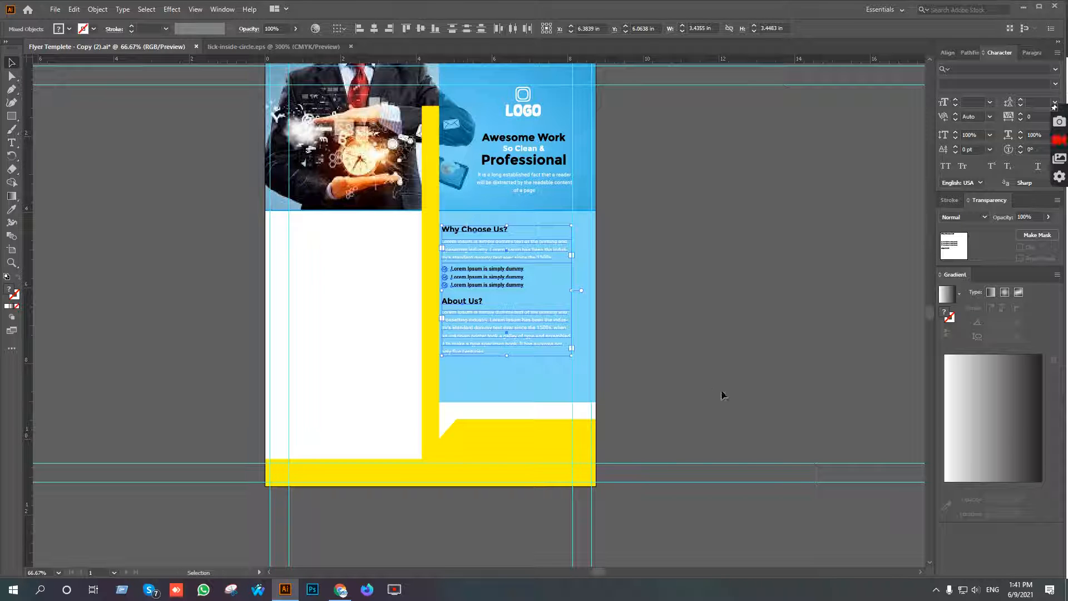
pyautogui.click(762, 392)
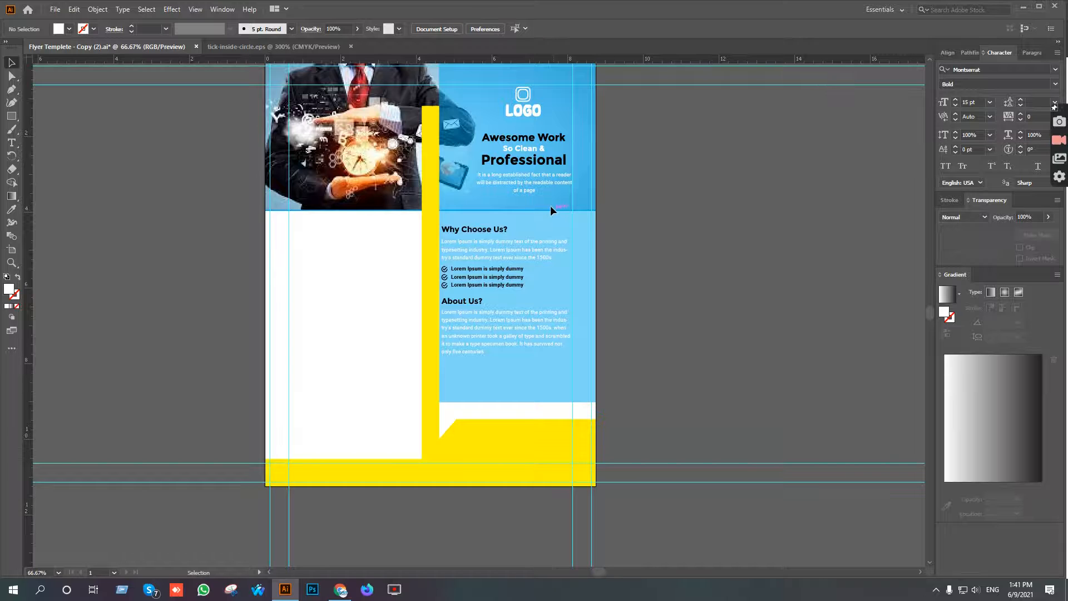
# Nudge the "Awesome Work So Clean & Professional" headline and its description down, farther from the logo.
pyautogui.scroll(2, 550, 206)
pyautogui.moveTo(551, 212); pyautogui.dragTo(596, 366)
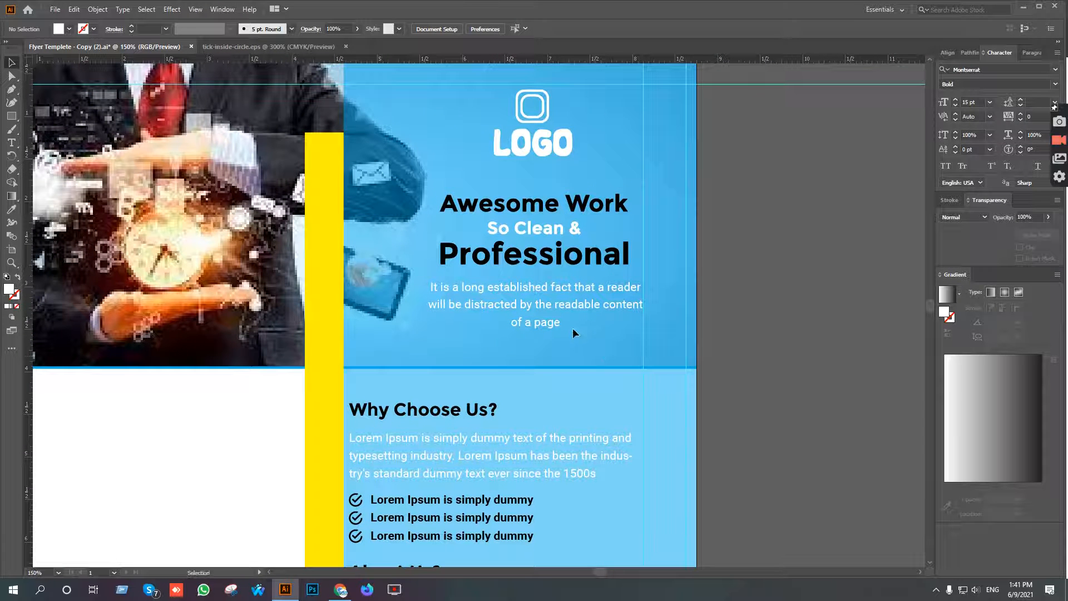
pyautogui.click(546, 209)
pyautogui.hotkey('shift', 'Down')
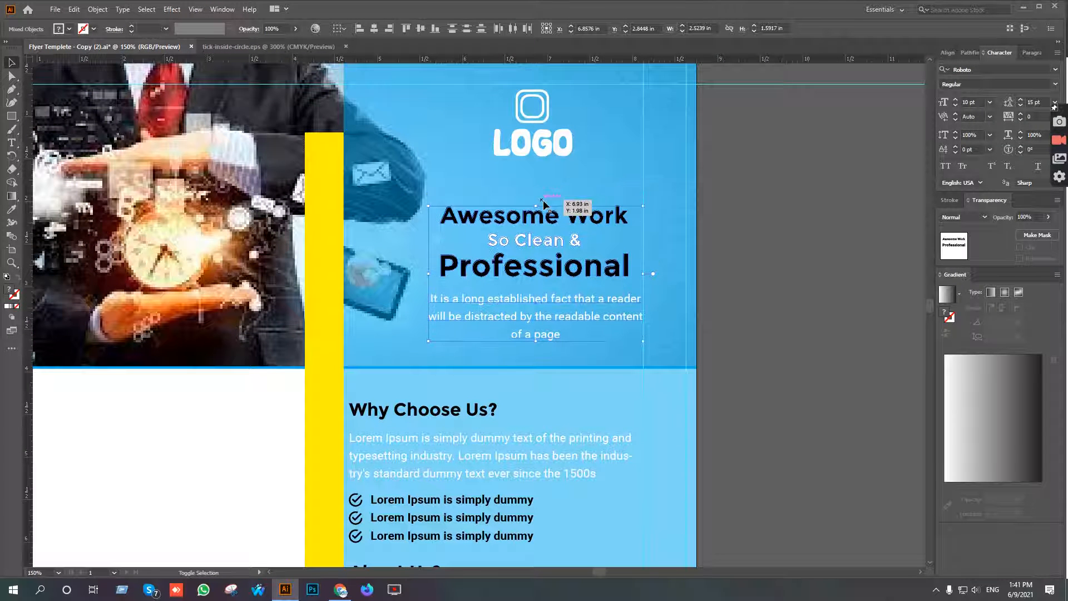
pyautogui.hotkey('shift', 'Down')
pyautogui.press('Up')
pyautogui.press('Up')
pyautogui.press('Up')
pyautogui.press('Up')
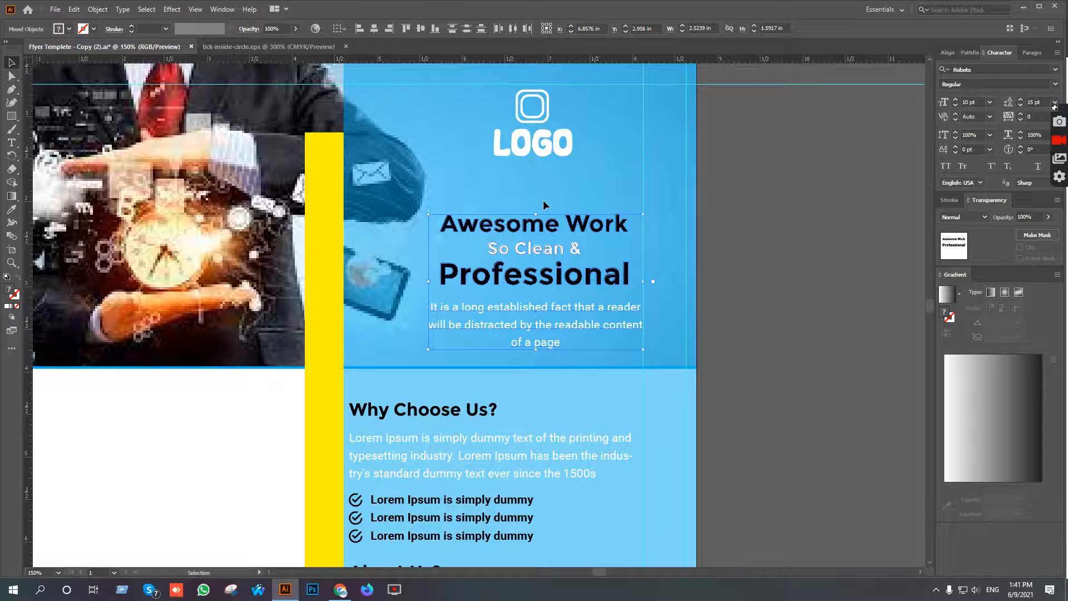
pyautogui.press('a')
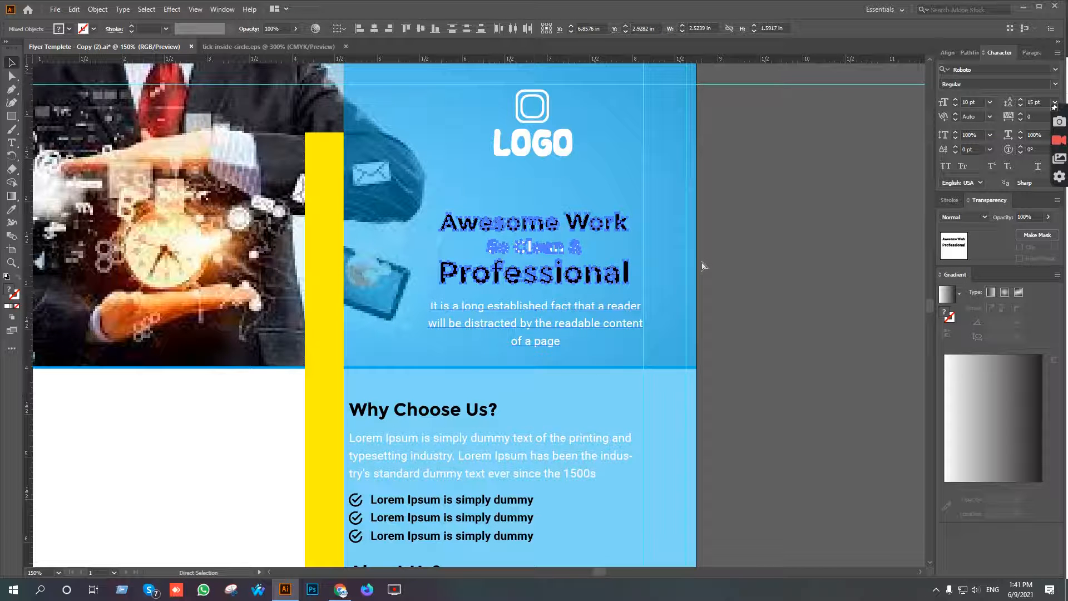
pyautogui.click(701, 262)
pyautogui.press('v')
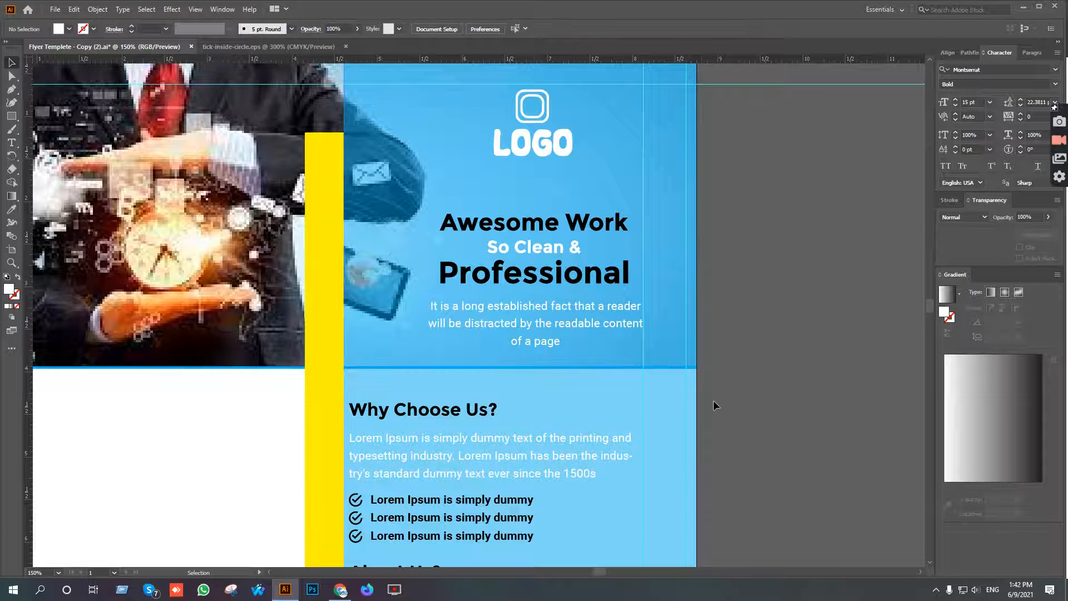
# Set the opacity of the blue panel rectangle behind the text sections to 75%.
pyautogui.click(658, 413)
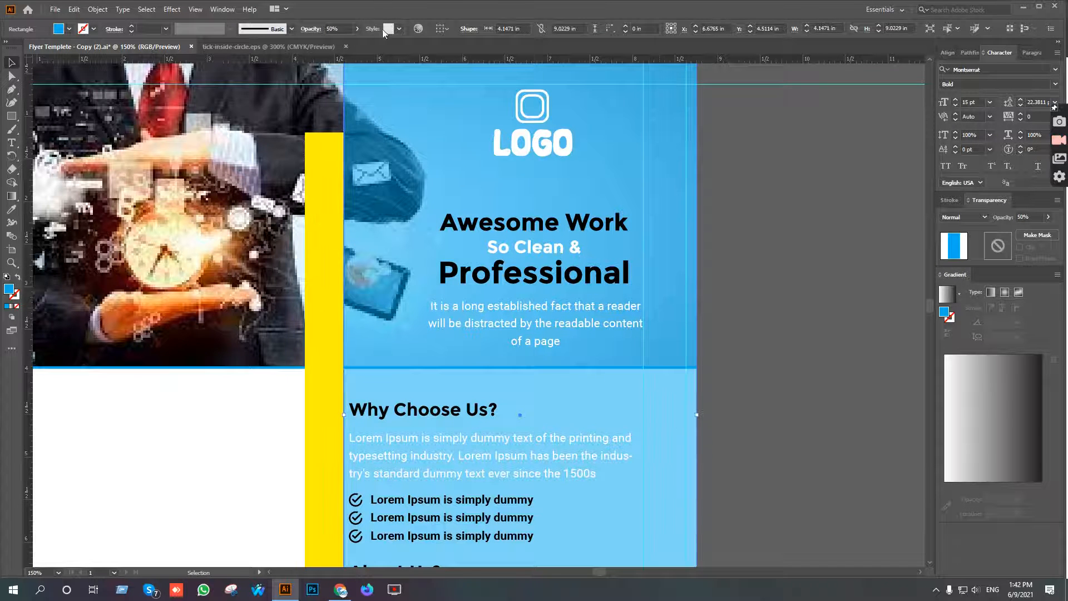
pyautogui.click(334, 29)
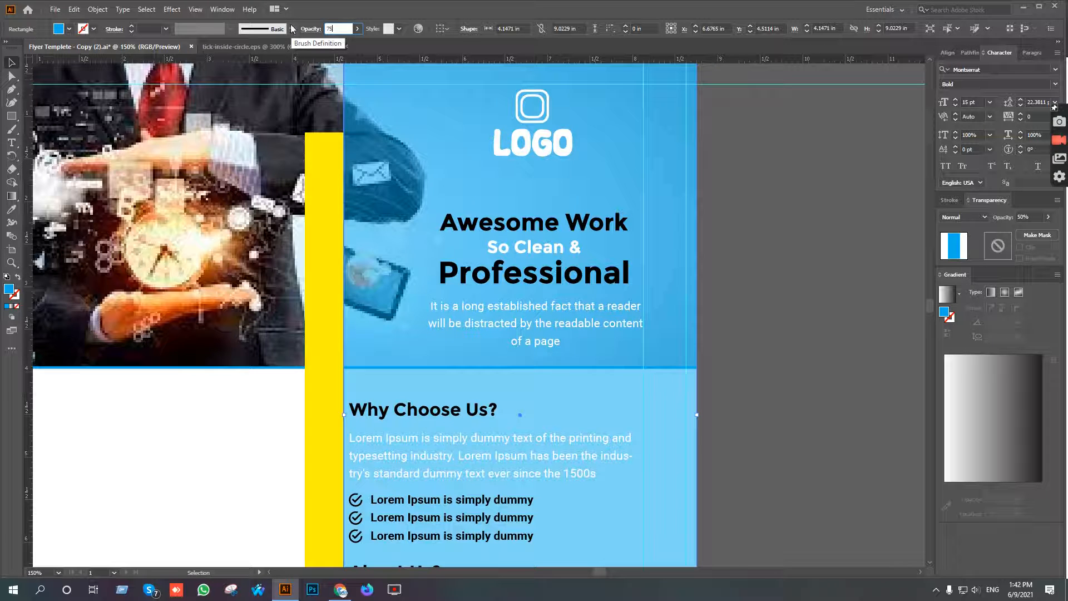
pyautogui.press('Return')
pyautogui.click(731, 268)
pyautogui.scroll(-2, 699, 298)
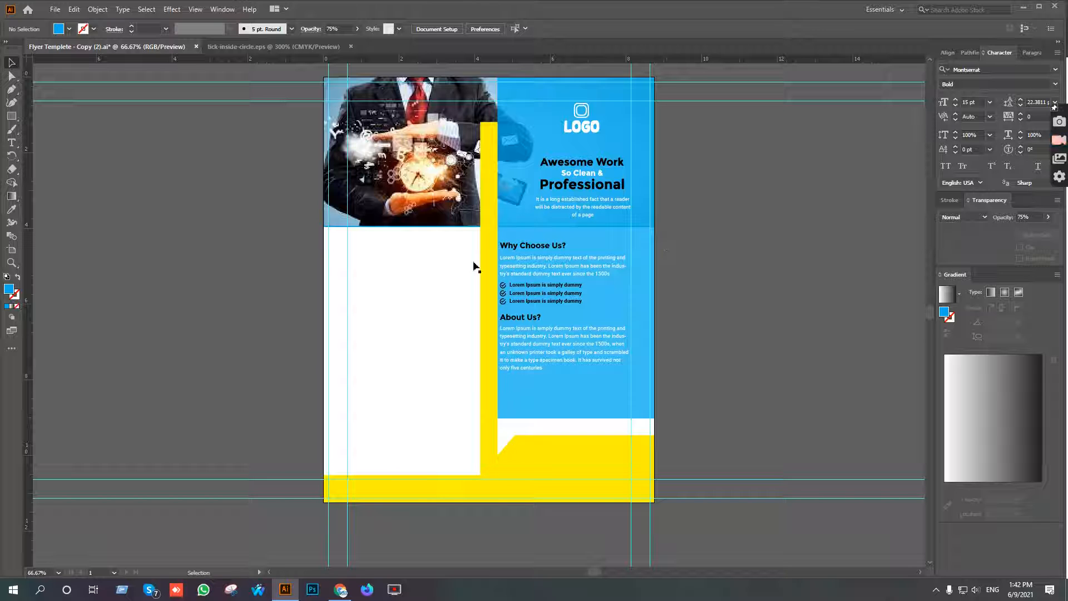
# Nudge the full-width blue rectangle behind the header photo down so a thicker blue band shows beneath the photo.
pyautogui.scroll(4, 429, 222)
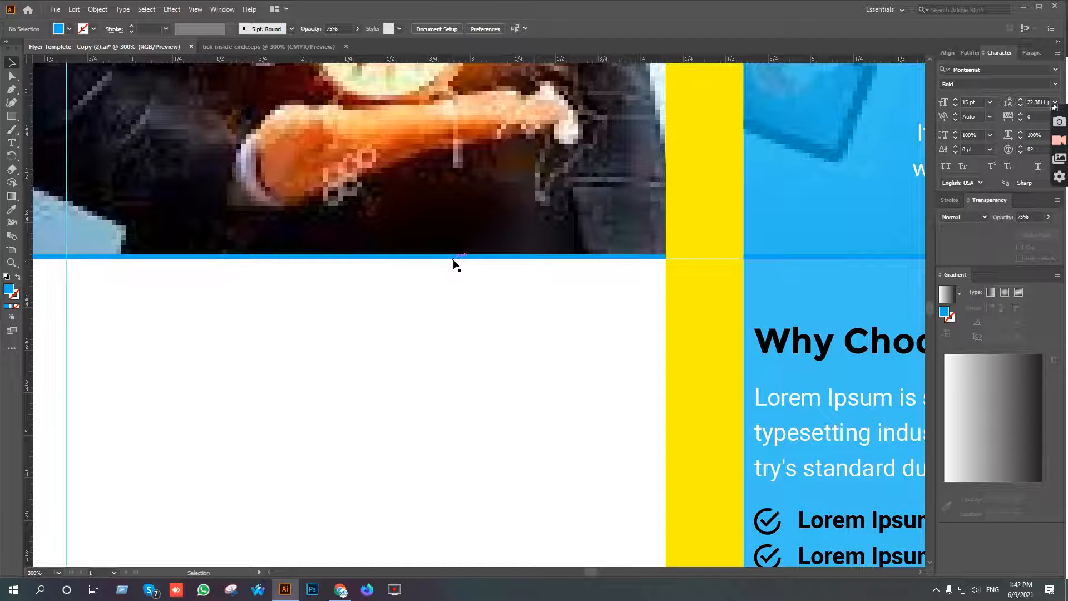
pyautogui.click(453, 257)
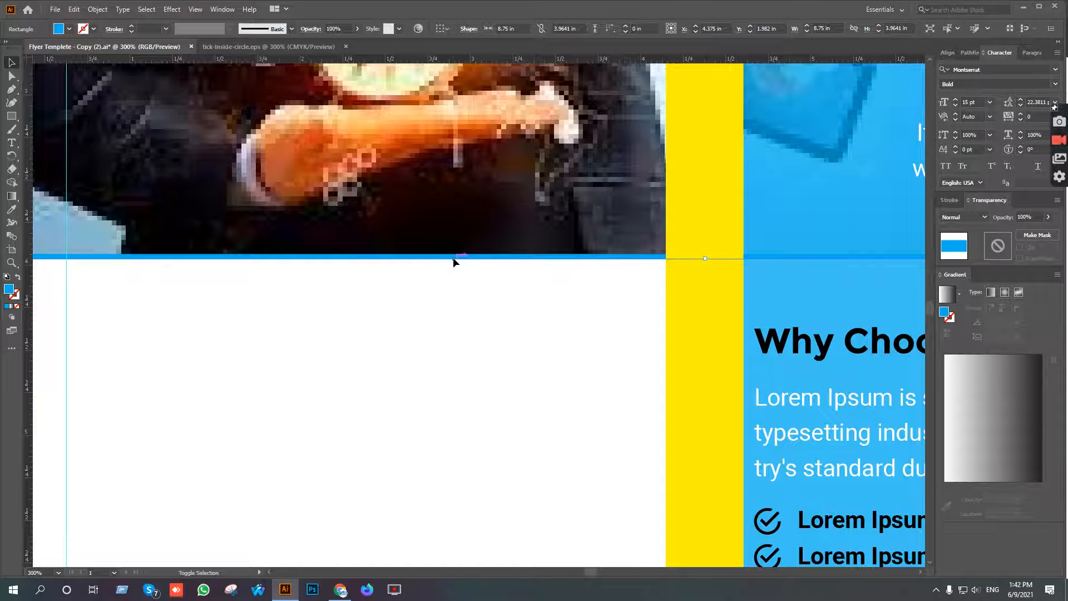
pyautogui.hotkey('shift', 'Down')
pyautogui.click(473, 369)
pyautogui.scroll(-2, 486, 360)
pyautogui.scroll(-2, 486, 360)
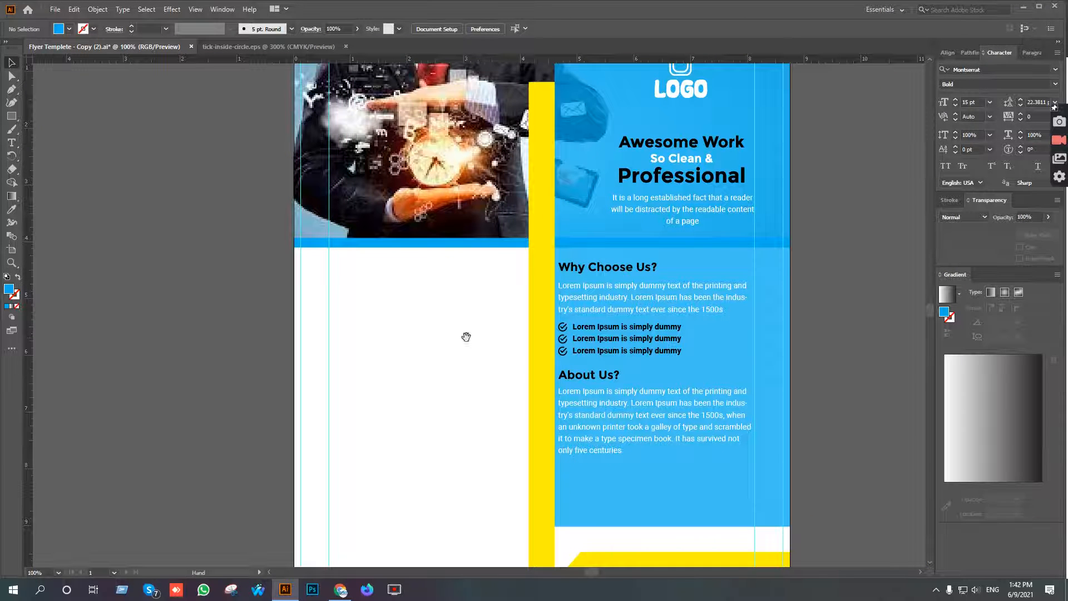
pyautogui.scroll(-1, 466, 316)
pyautogui.scroll(-1, 468, 248)
pyautogui.moveTo(488, 332); pyautogui.dragTo(486, 291)
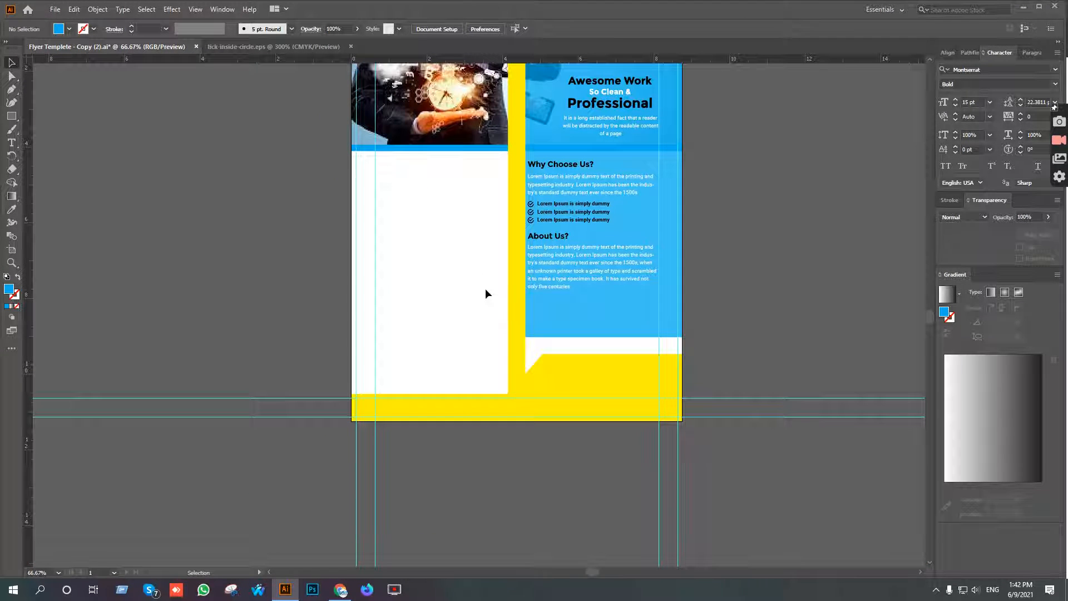
# Raise the bottom edge of the blue panel behind the text sections, shortening the panel to about 8.17 in high.
pyautogui.click(527, 309)
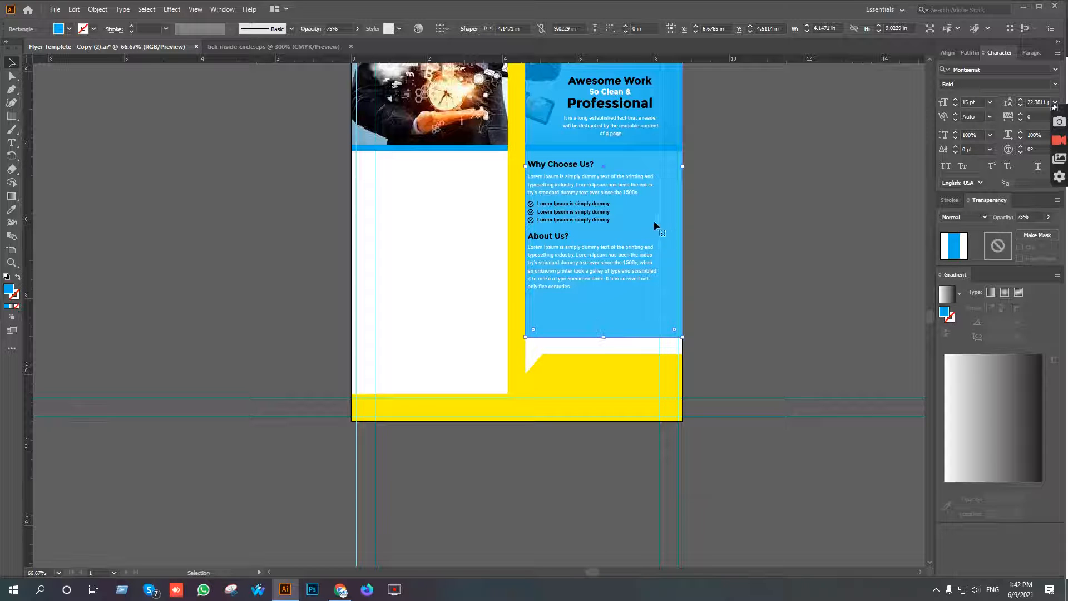
pyautogui.scroll(2, 605, 337)
pyautogui.moveTo(602, 339); pyautogui.dragTo(601, 268)
pyautogui.scroll(-1, 594, 295)
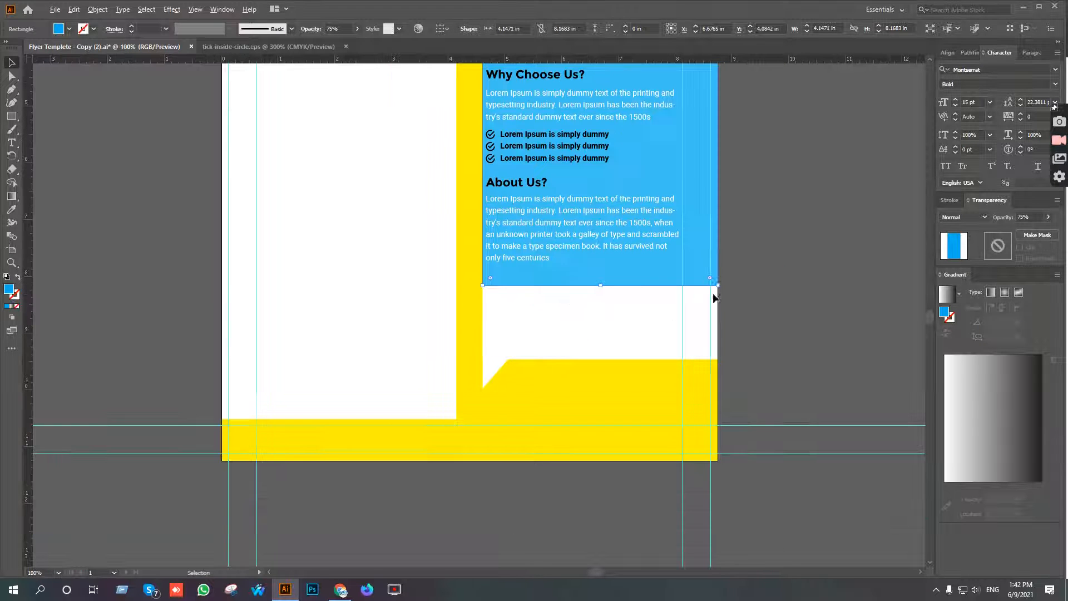
pyautogui.click(744, 272)
# Raise the top edge of the yellow angled shape at the flyer's bottom, making it about 1.5 in high.
pyautogui.moveTo(751, 273); pyautogui.dragTo(732, 385)
pyautogui.scroll(-1, 732, 385)
pyautogui.moveTo(790, 415); pyautogui.dragTo(766, 360)
pyautogui.scroll(2, 585, 244)
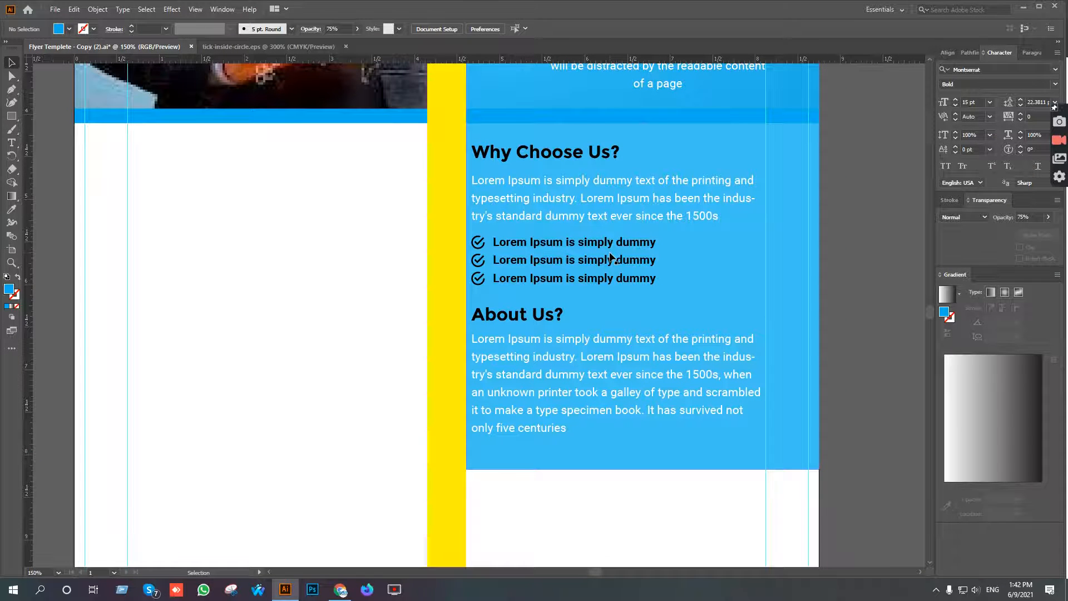
pyautogui.scroll(-2, 611, 257)
pyautogui.moveTo(682, 326); pyautogui.dragTo(693, 268)
pyautogui.scroll(-1, 683, 299)
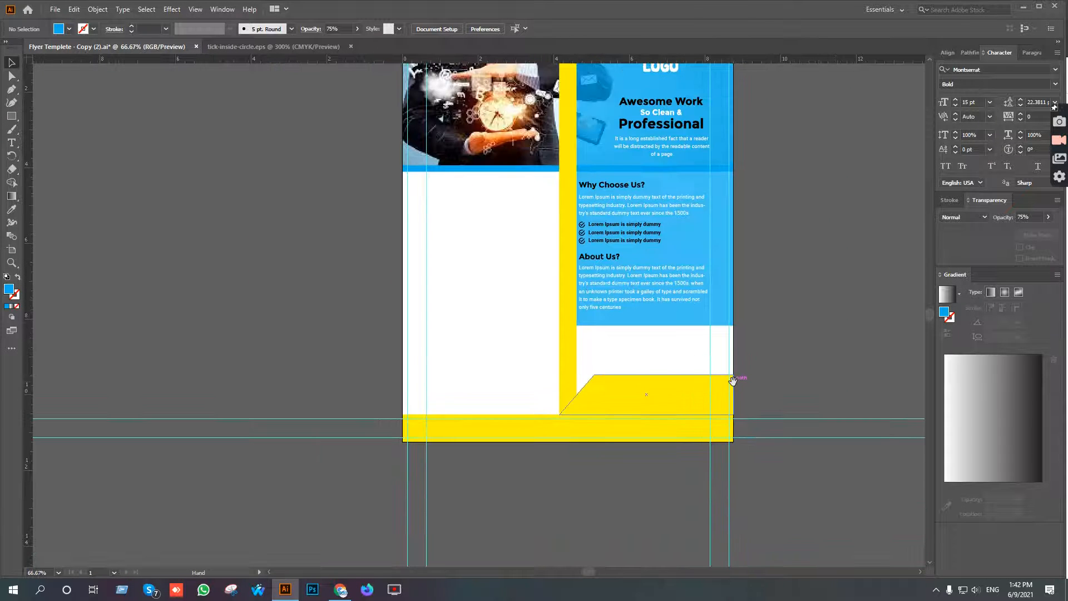
pyautogui.moveTo(734, 380); pyautogui.dragTo(737, 353)
pyautogui.click(678, 351)
pyautogui.scroll(2, 677, 348)
pyautogui.moveTo(618, 340); pyautogui.dragTo(621, 315)
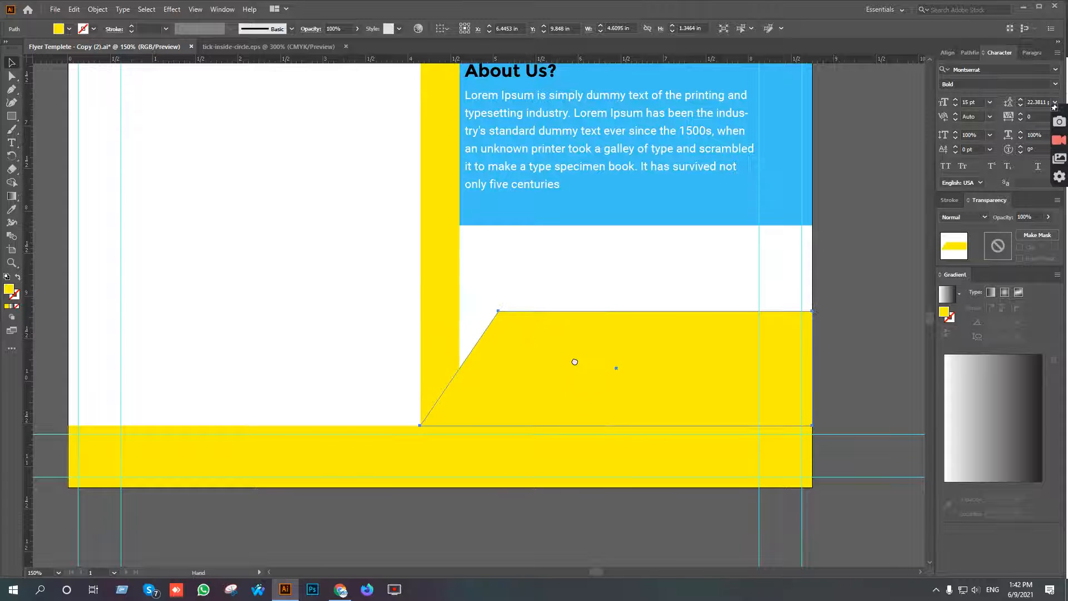
pyautogui.scroll(-1, 572, 356)
pyautogui.moveTo(615, 290); pyautogui.dragTo(616, 278)
# Move the yellow angled shape's lower-left corner point left to about X 3.82 in, making its slanted edge flatter.
pyautogui.click(11, 77)
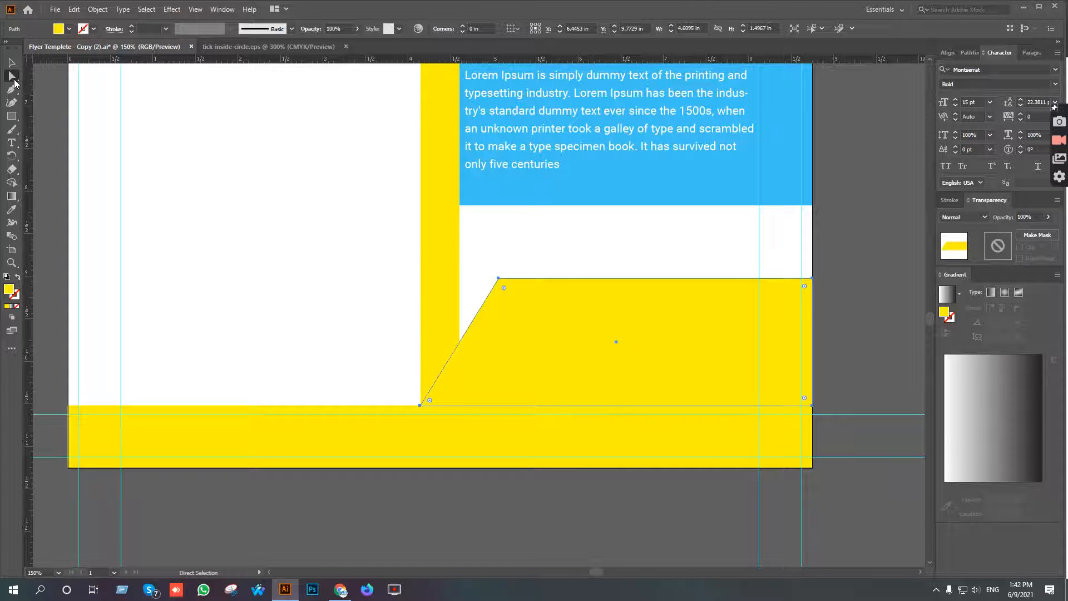
pyautogui.click(420, 405)
pyautogui.hotkey('shift', 'Left')
pyautogui.press('Left')
pyautogui.press('Left')
pyautogui.press('Left')
pyautogui.press('Left')
pyautogui.press('Left')
pyautogui.press('Left')
pyautogui.press('Left')
pyautogui.press('Left')
pyautogui.press('Left')
pyautogui.press('Left')
pyautogui.press('Left')
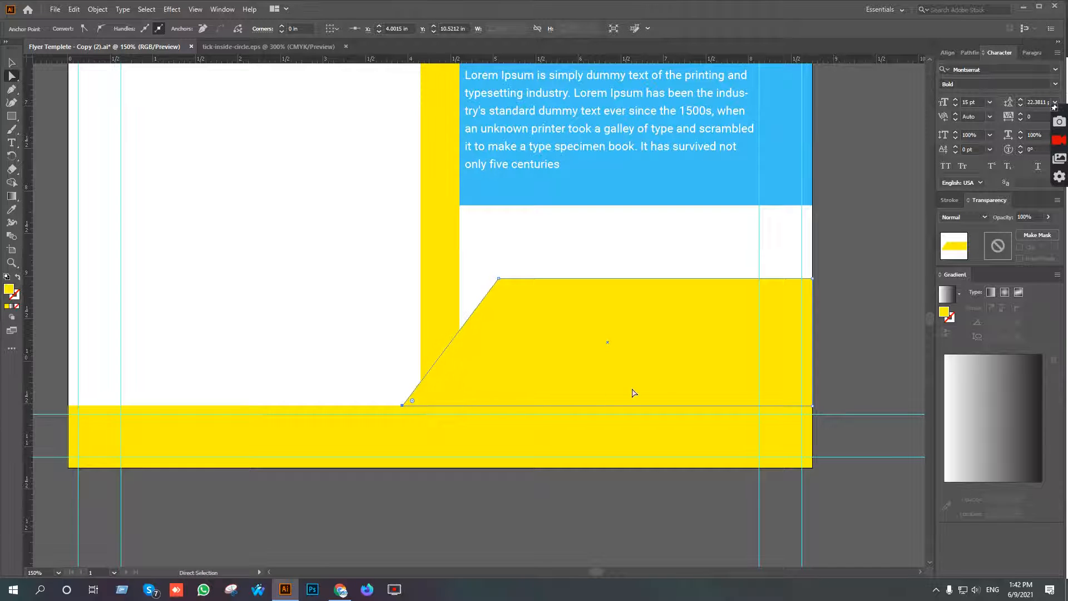
pyautogui.press('Left')
pyautogui.press('Left')
pyautogui.press('v')
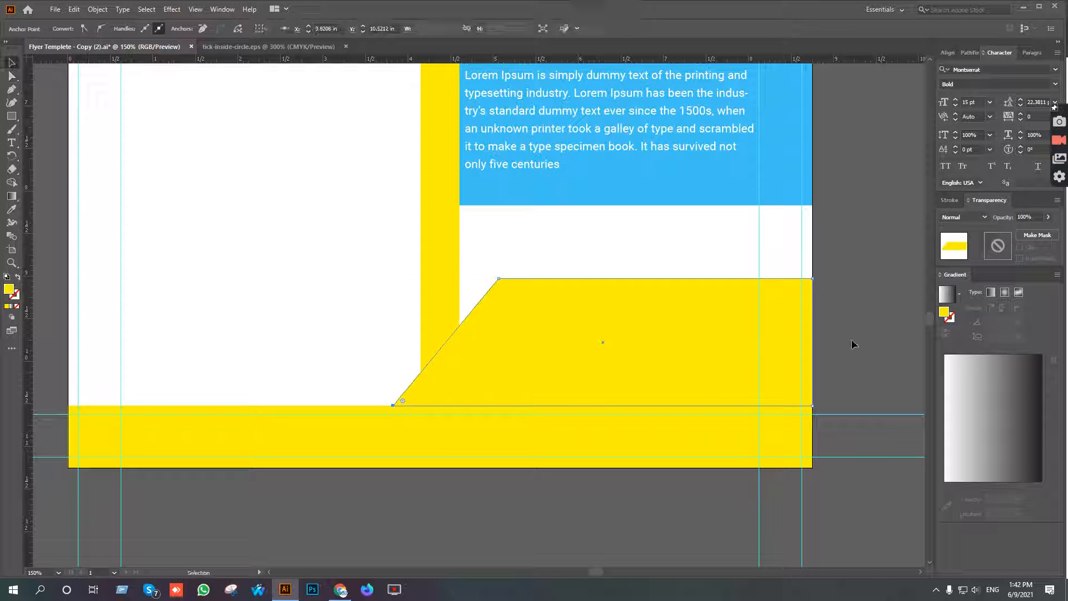
pyautogui.click(873, 304)
# Copy the yellow angled shape and paste the duplicate in front, exactly over the original.
pyautogui.scroll(-2, 659, 350)
pyautogui.moveTo(703, 394); pyautogui.dragTo(610, 369)
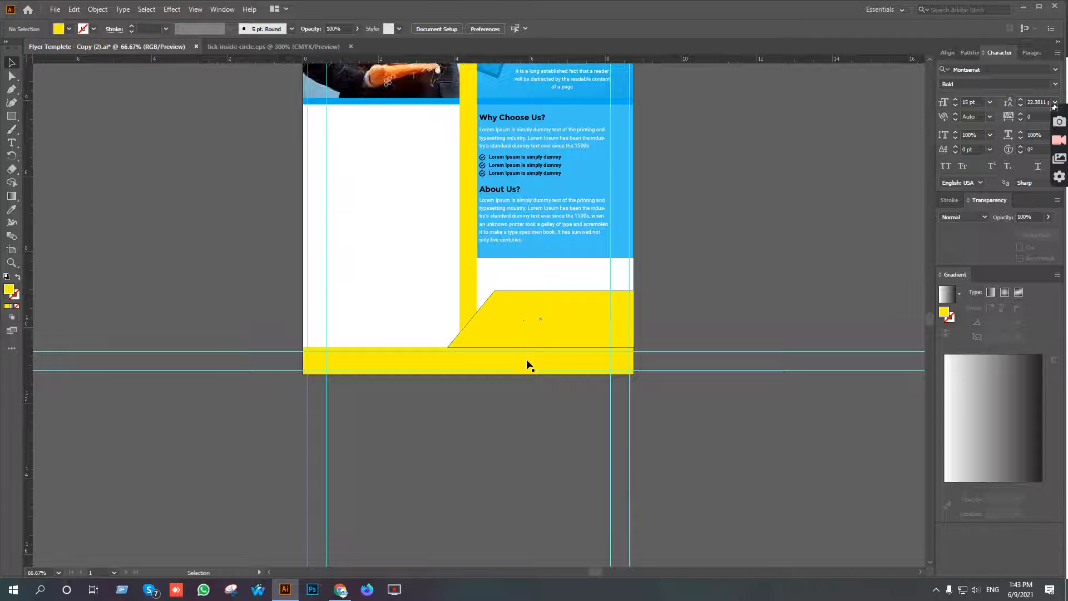
pyautogui.click(549, 316)
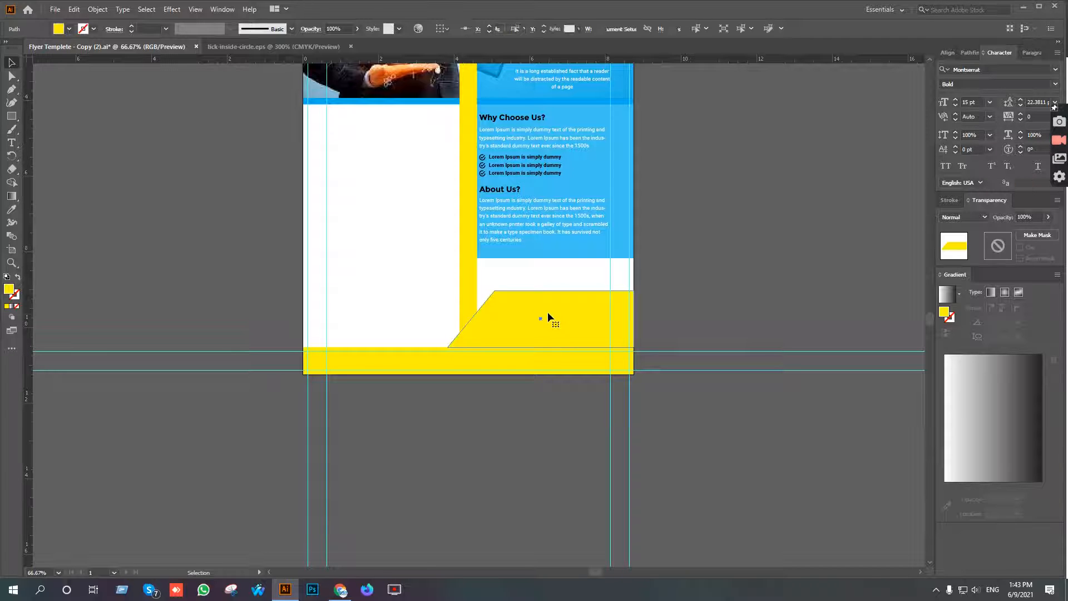
pyautogui.press('a')
pyautogui.hotkey('ctrl', 'z')
pyautogui.hotkey('ctrl', 'shift', 'z')
pyautogui.press('v')
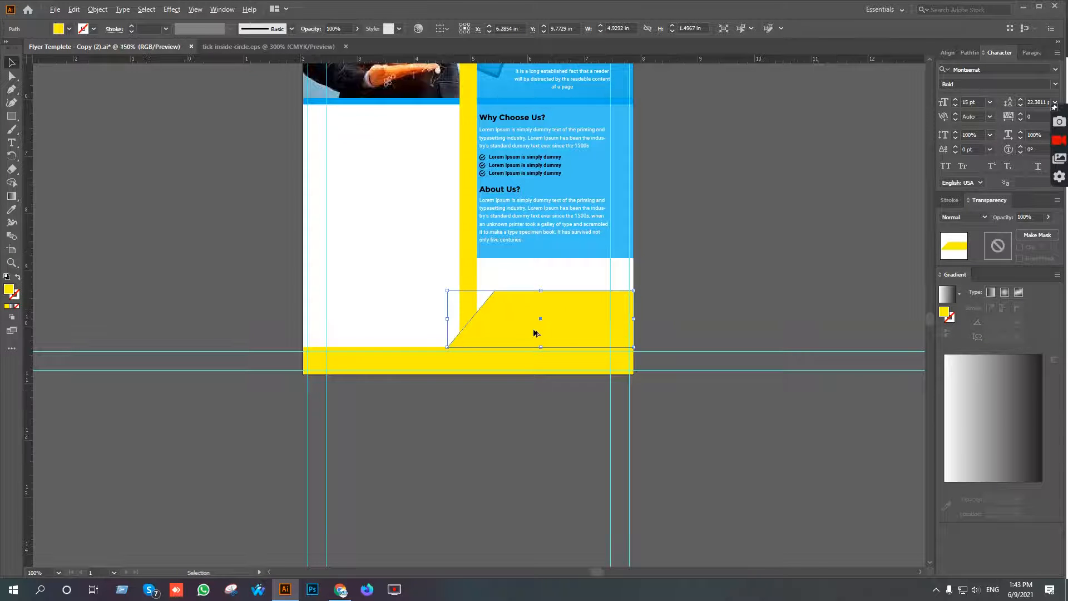
pyautogui.hotkey('ctrl', '=')
pyautogui.hotkey('ctrl', '=')
pyautogui.hotkey('ctrl', '=')
pyautogui.rightClick(562, 307)
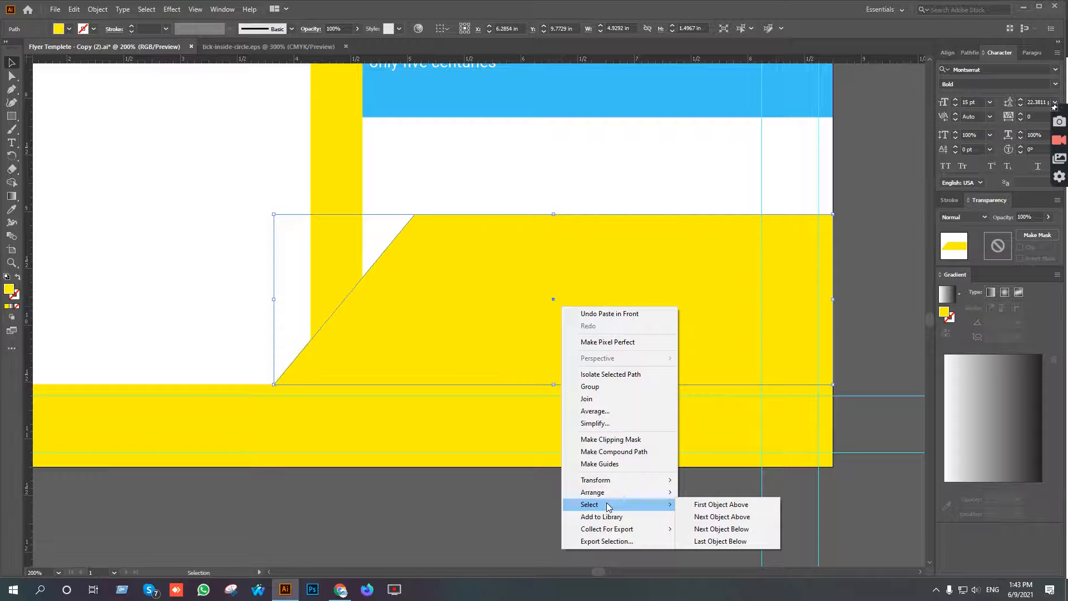
pyautogui.click(550, 323)
# Recolor the duplicate angled shape with the blue sampled from the band beneath the header photo.
pyautogui.scroll(-2, 549, 322)
pyautogui.click(526, 303)
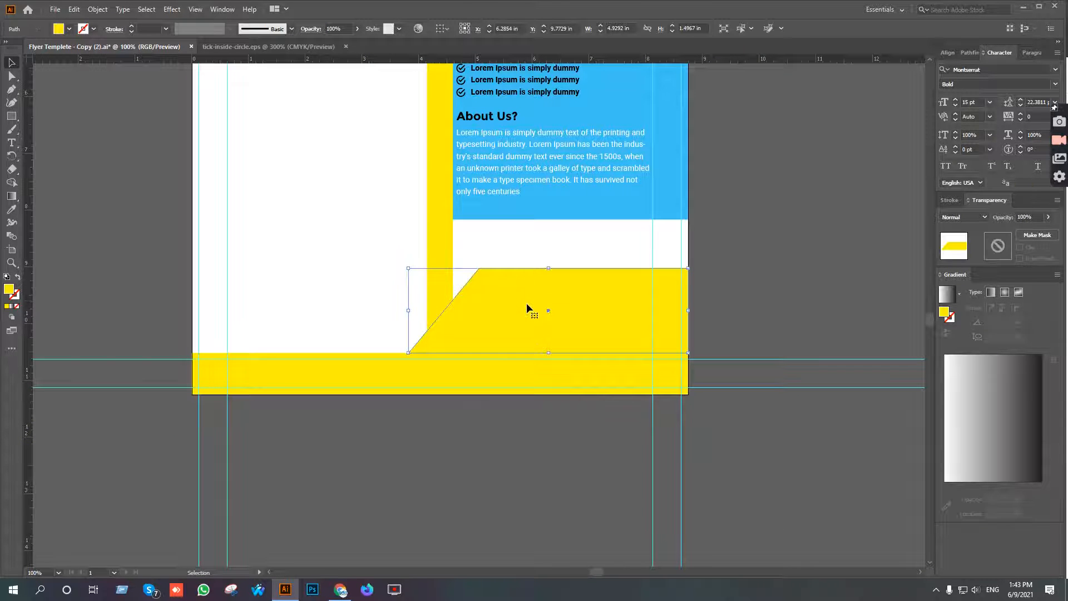
pyautogui.press('i')
pyautogui.scroll(5, 365, 177)
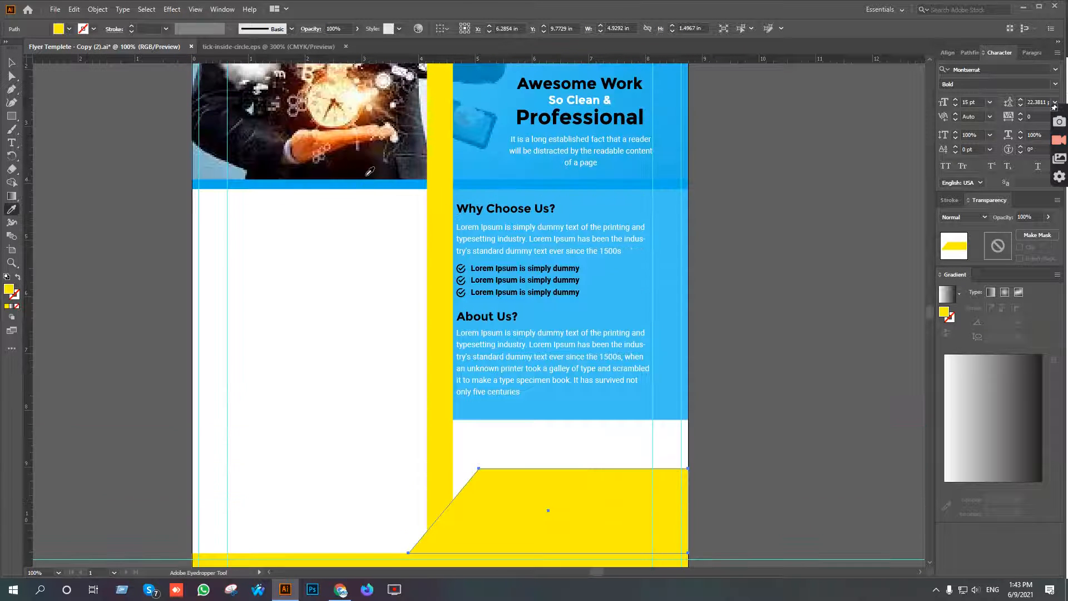
pyautogui.click(352, 181)
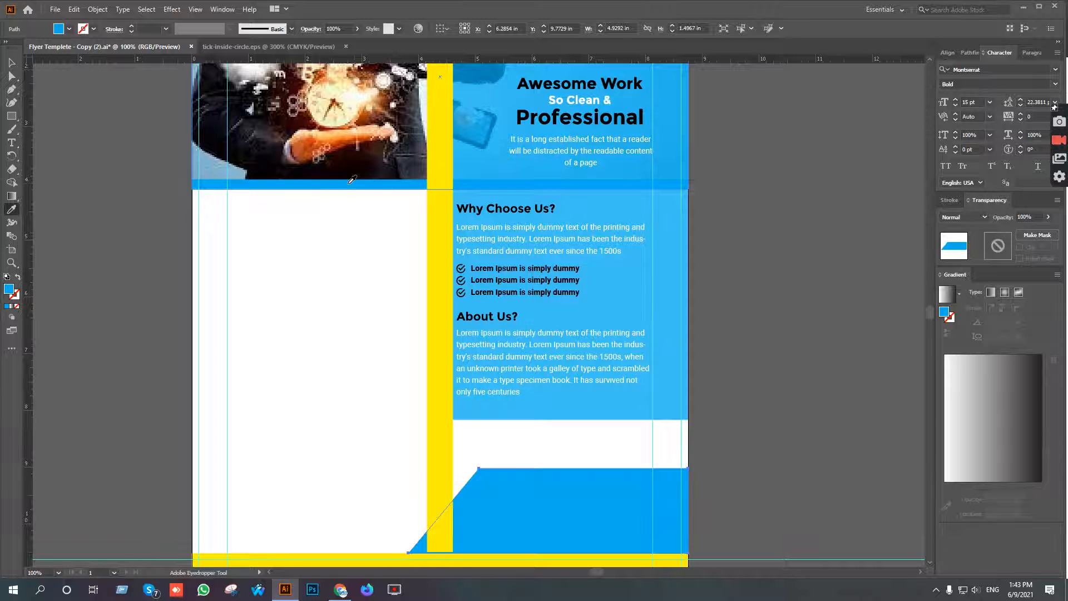
# Send the blue angled shape to the back, behind the yellow one.
pyautogui.scroll(-2, 632, 381)
pyautogui.scroll(2, 561, 431)
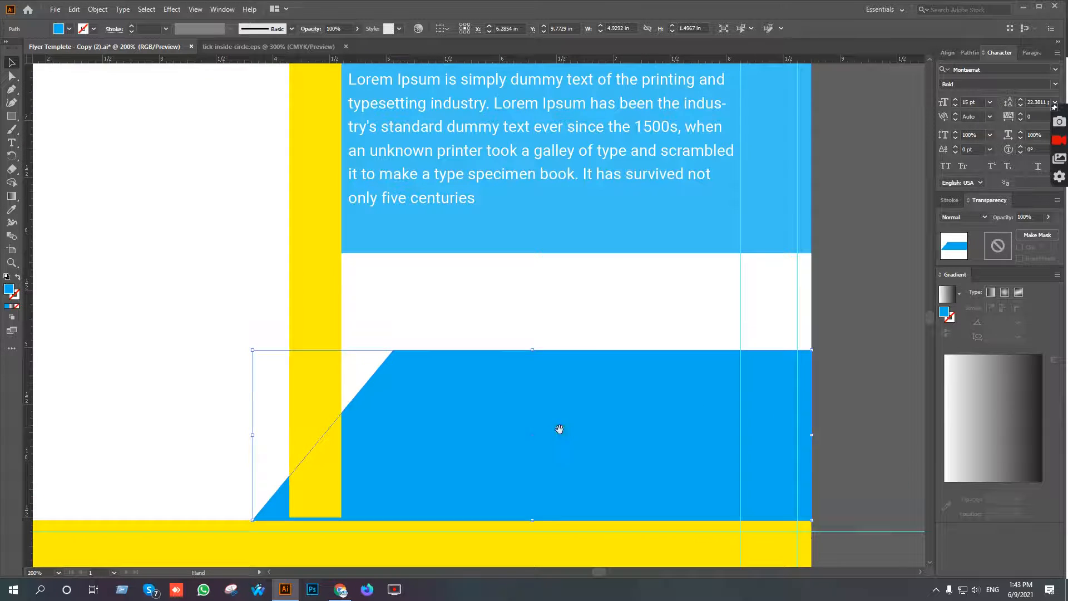
pyautogui.scroll(-2, 562, 411)
pyautogui.press('v')
pyautogui.rightClick(565, 339)
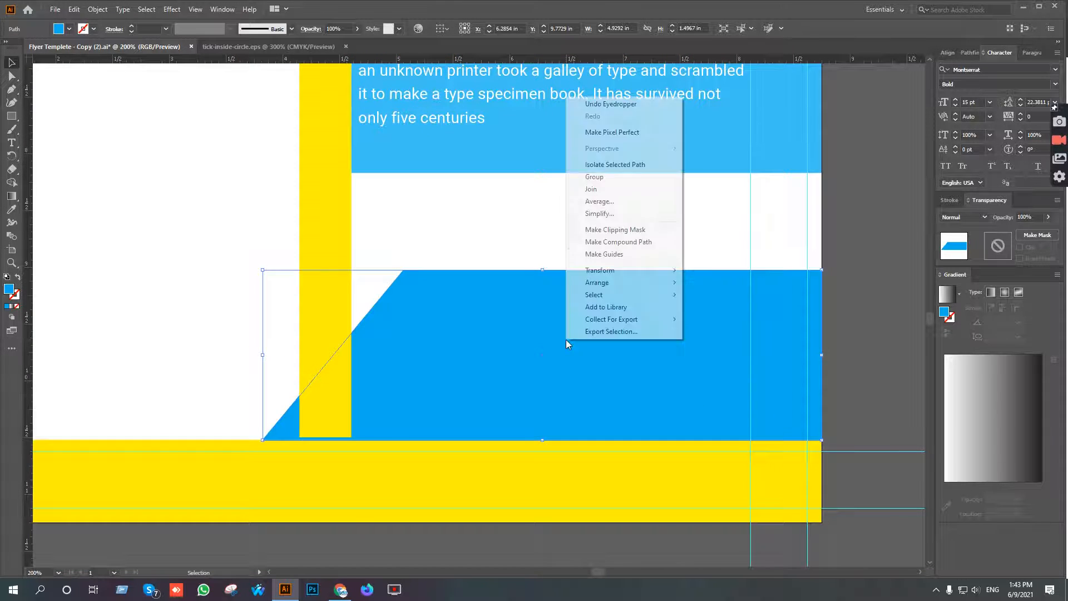
pyautogui.moveTo(612, 282)
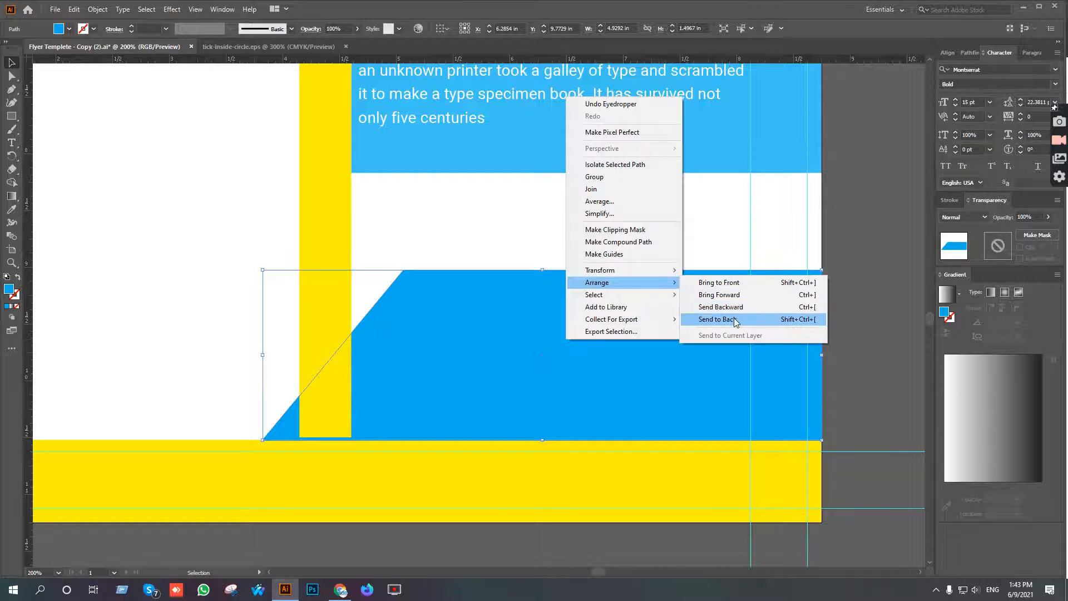
pyautogui.click(733, 323)
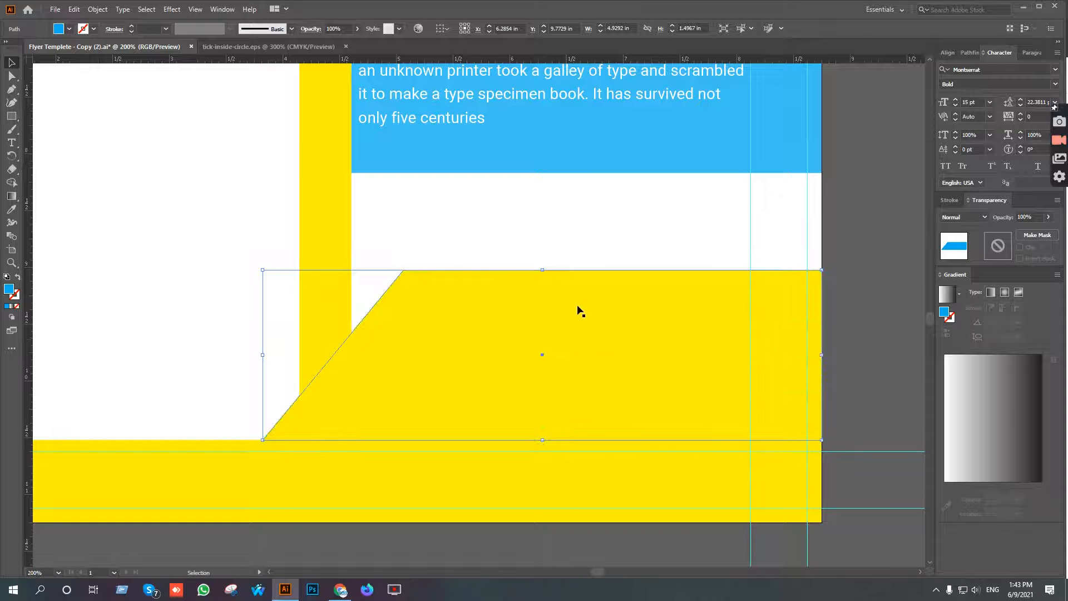
# Nudge the blue angled shape about 0.04 in up and left so it forms a thin border along the yellow shape.
pyautogui.press('Up')
pyautogui.press('Left')
pyautogui.press('Up')
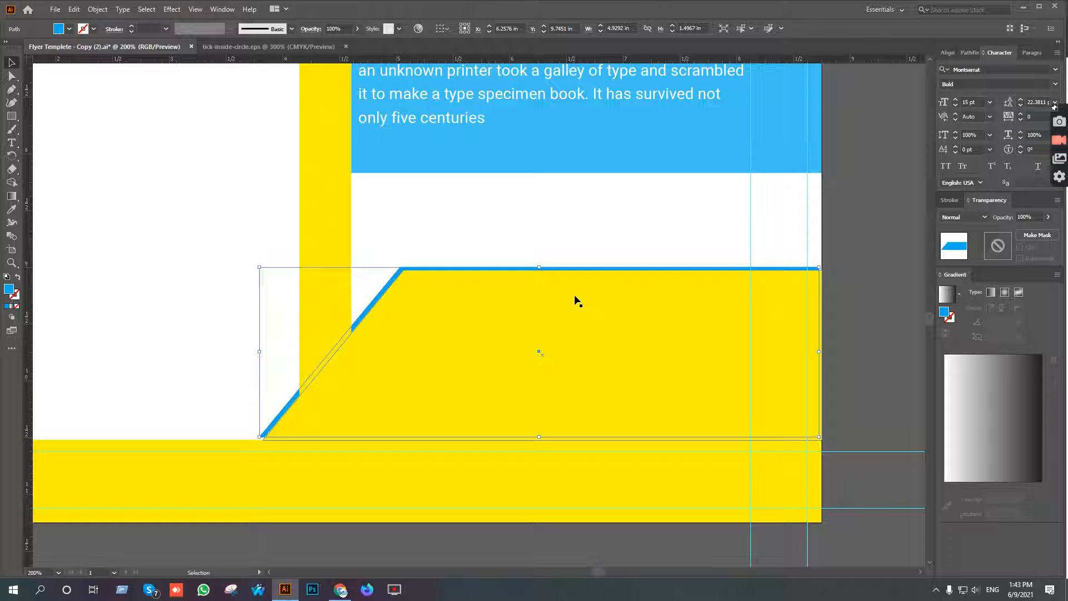
pyautogui.press('Up')
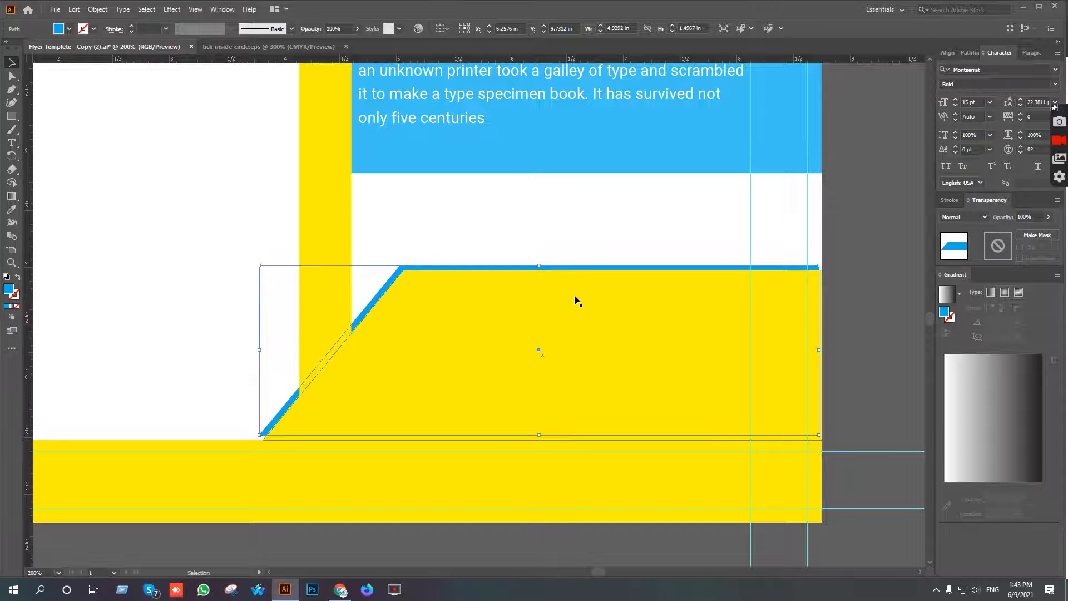
pyautogui.press('Left')
# Move the blue angled shape's upper-right corner point horizontally to the flyer's right edge at X 8.75 in.
pyautogui.press('space')
pyautogui.moveTo(808, 342); pyautogui.dragTo(569, 308)
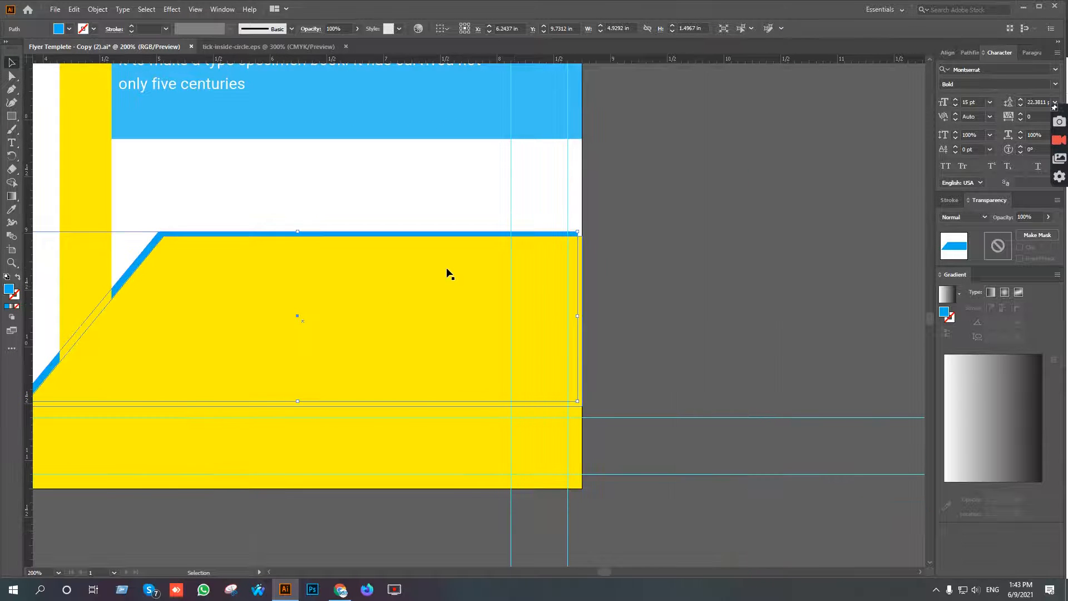
pyautogui.scroll(2, 548, 329)
pyautogui.press('space')
pyautogui.moveTo(723, 348); pyautogui.dragTo(613, 301)
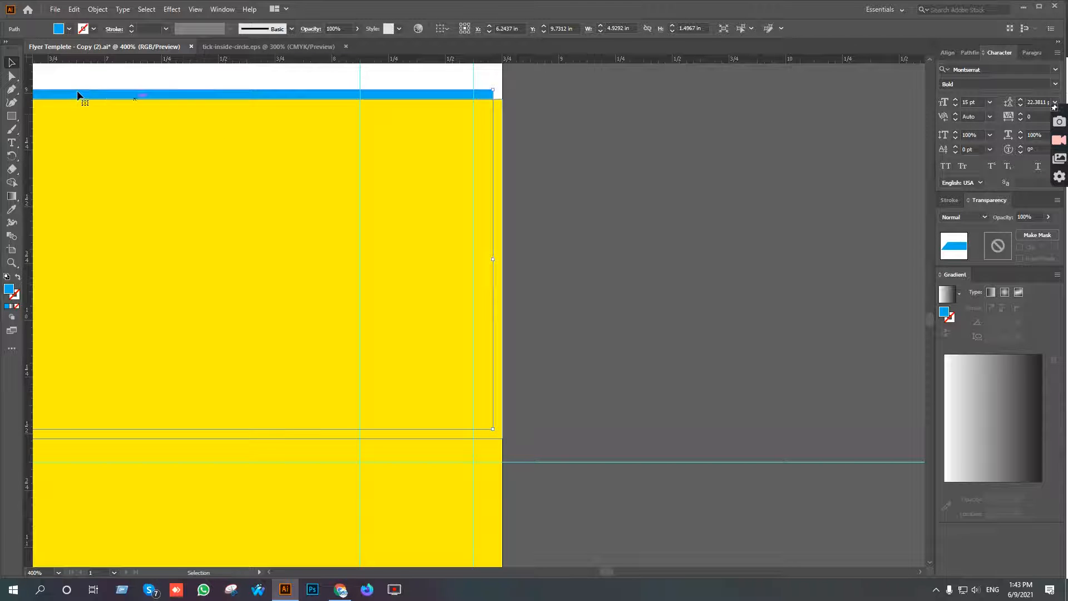
pyautogui.click(11, 78)
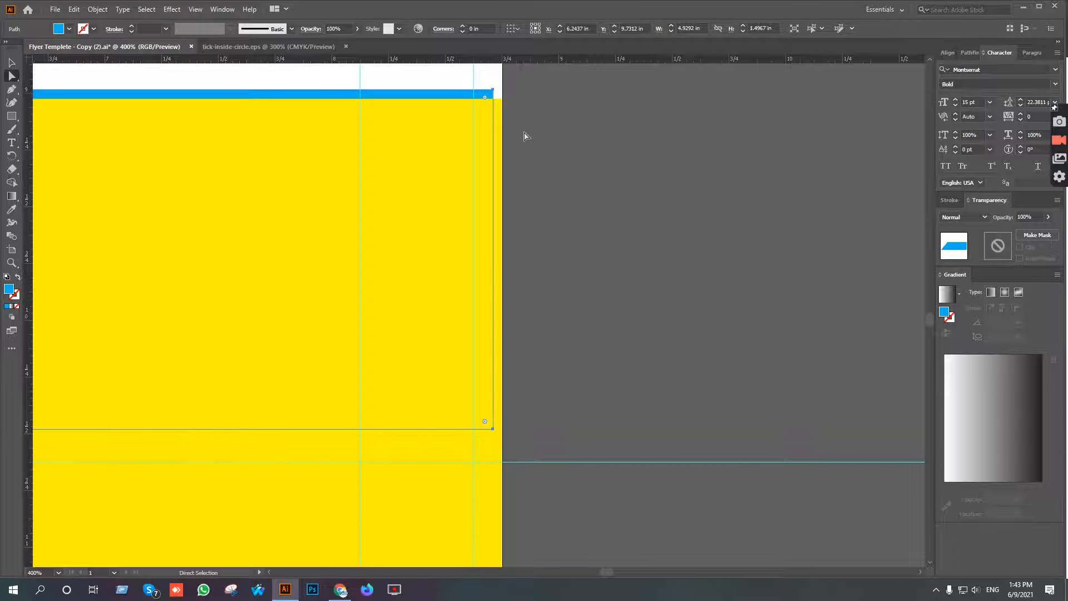
pyautogui.click(493, 90)
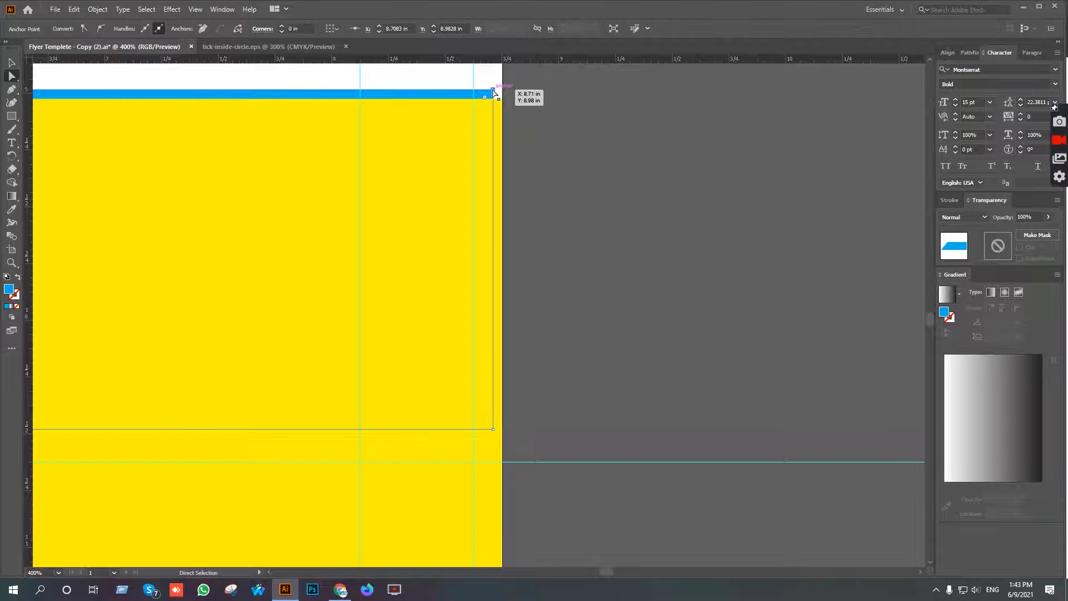
pyautogui.keyDown('alt'); pyautogui.scroll(4, 493, 90); pyautogui.keyUp('alt')
pyautogui.moveTo(489, 88); pyautogui.dragTo(539, 87)
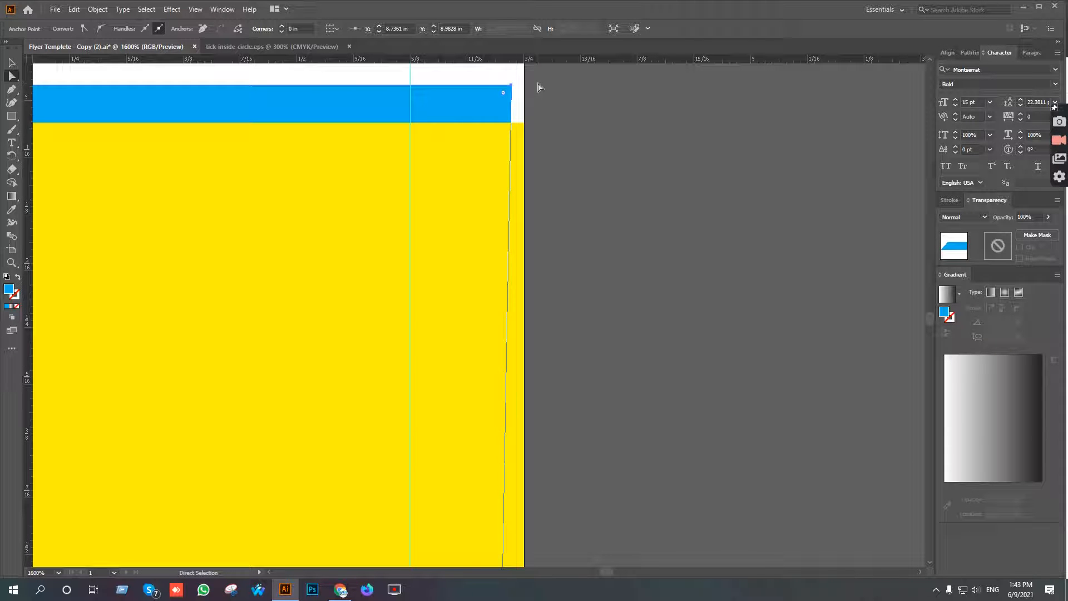
# Move the blue angled shape's lower-right corner point horizontally to the flyer's right edge.
pyautogui.scroll(-10, 522, 357)
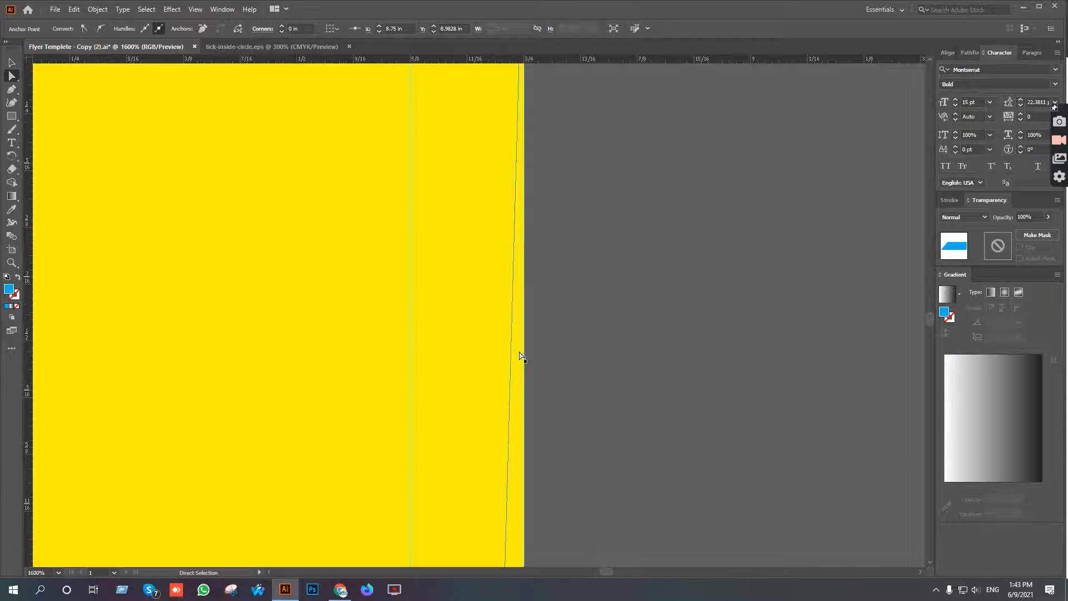
pyautogui.scroll(-5, 521, 355)
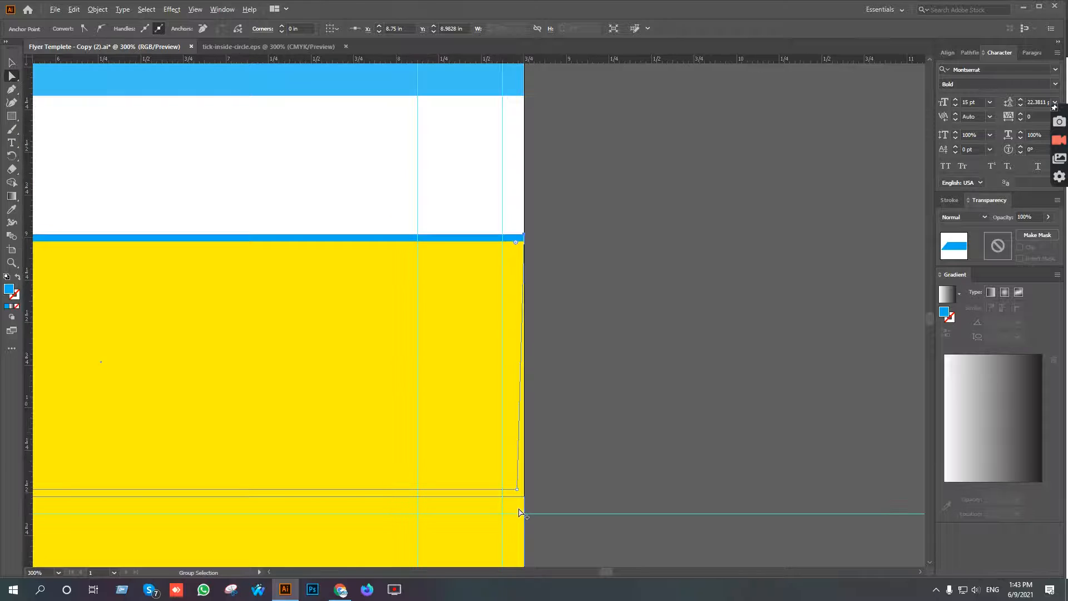
pyautogui.scroll(8, 522, 505)
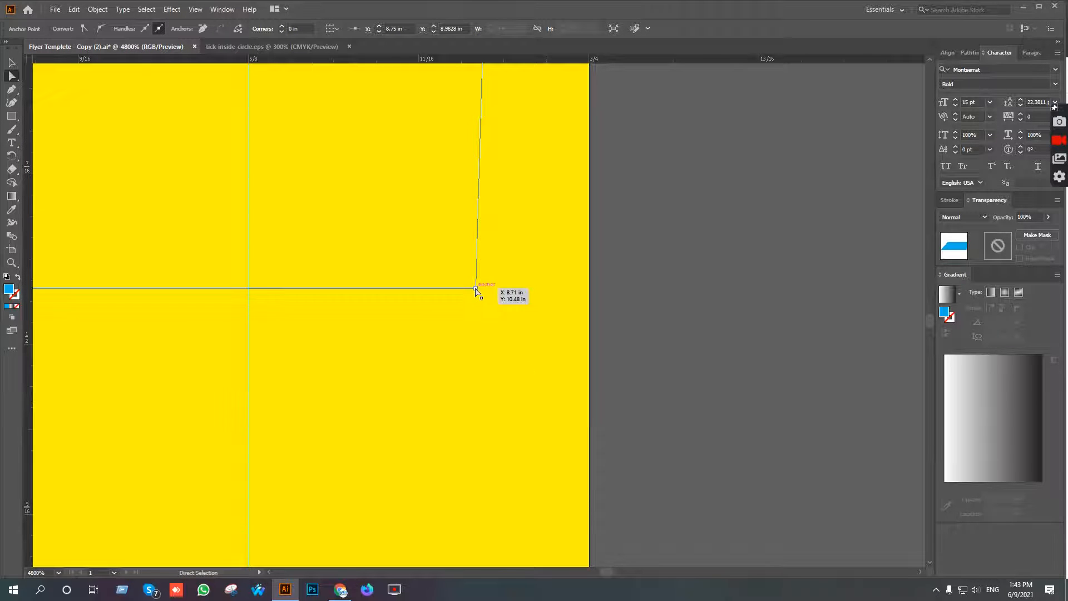
pyautogui.hotkey('shift', 'Right')
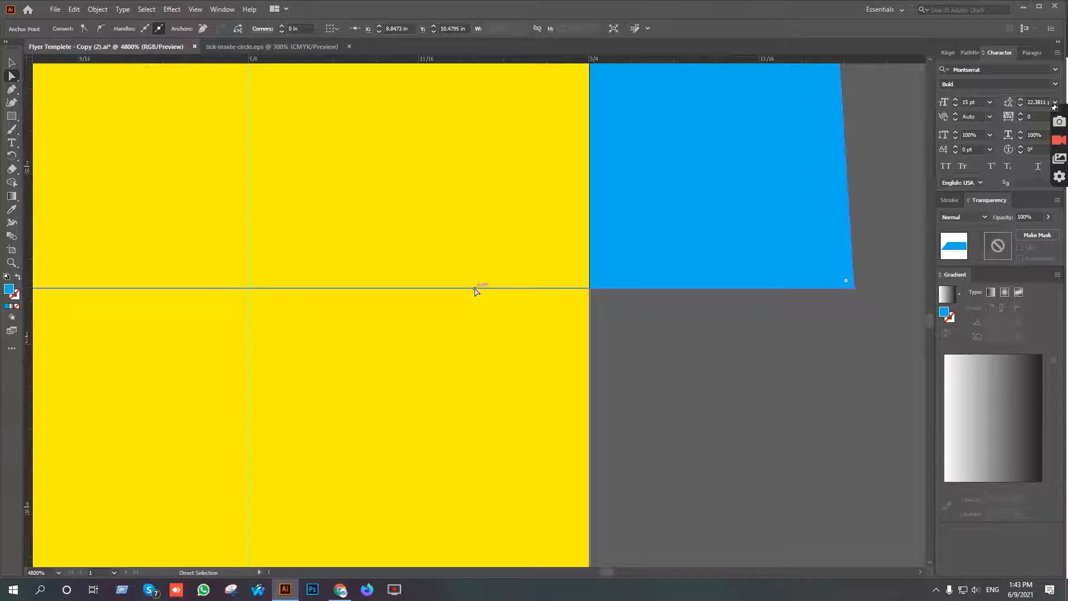
pyautogui.press('Left')
pyautogui.press('Left')
pyautogui.press('Left')
pyautogui.press('Left')
pyautogui.press('Left')
pyautogui.press('Left')
pyautogui.press('Left')
pyautogui.press('Left')
pyautogui.press('Left')
pyautogui.press('Left')
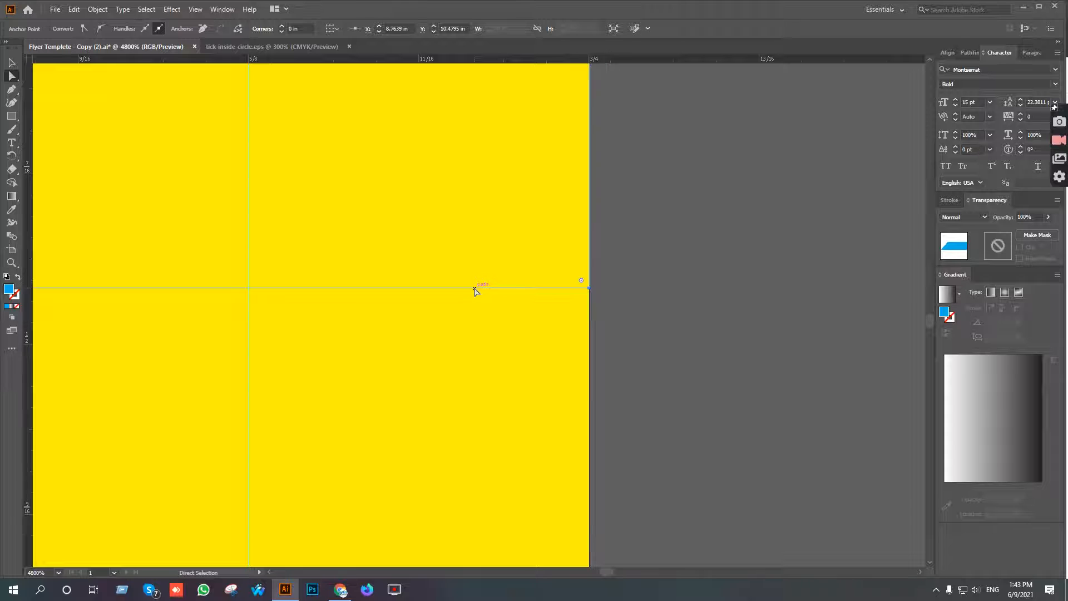
pyautogui.click(751, 255)
pyautogui.hotkey('ctrl', '0')
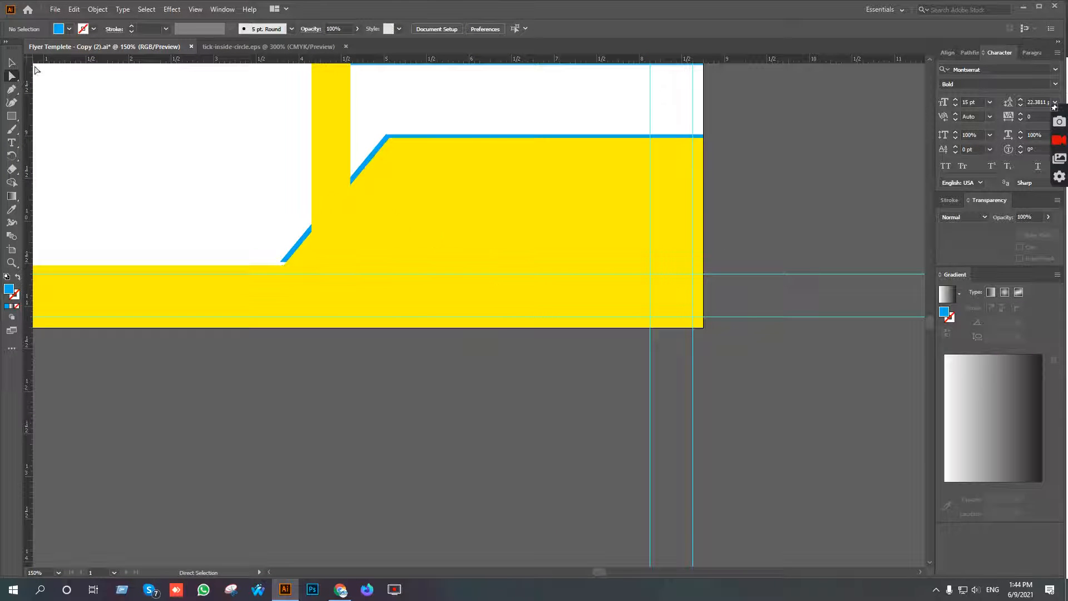
# Recolour the thin blue border shape behind the yellow angled shape to the darker blue 1C8DAF.
pyautogui.click(12, 64)
pyautogui.press('space')
pyautogui.moveTo(844, 197); pyautogui.dragTo(808, 317)
pyautogui.scroll(-2, 764, 283)
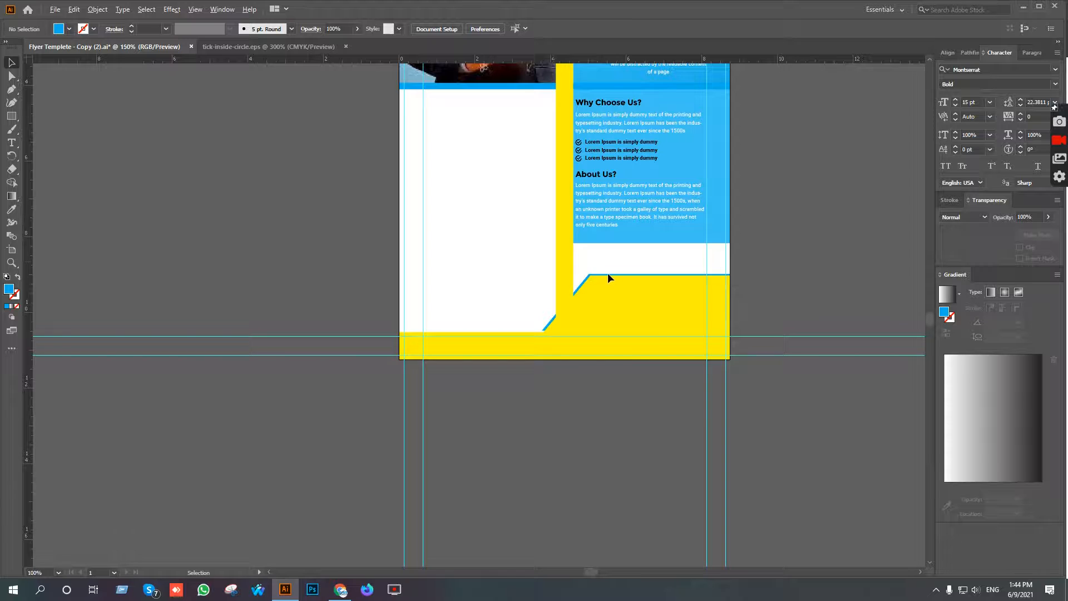
pyautogui.scroll(5, 608, 273)
pyautogui.click(686, 317)
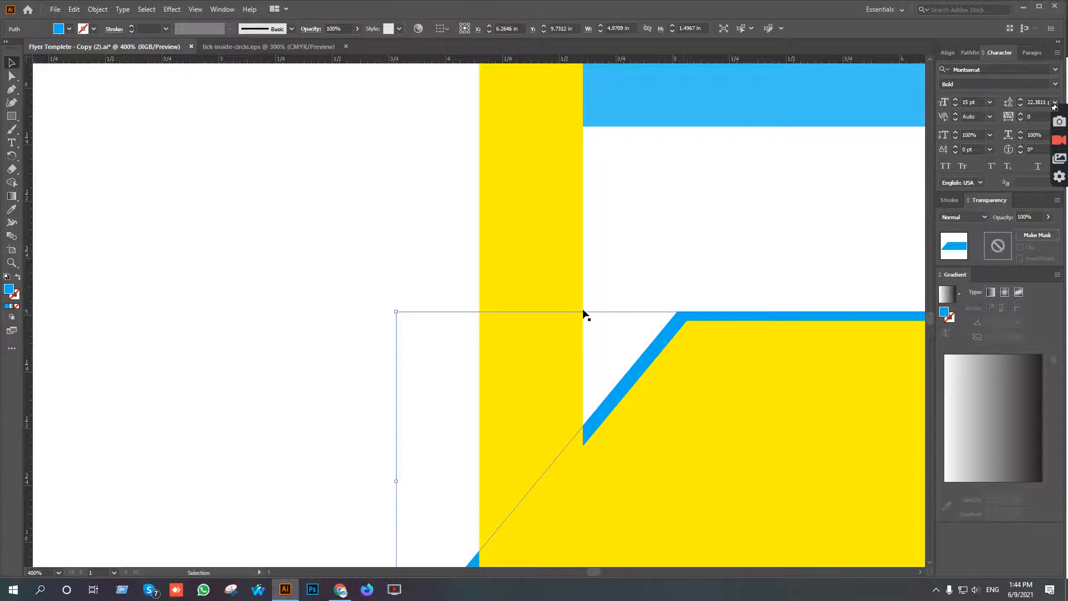
pyautogui.hotkey('ctrl', '0')
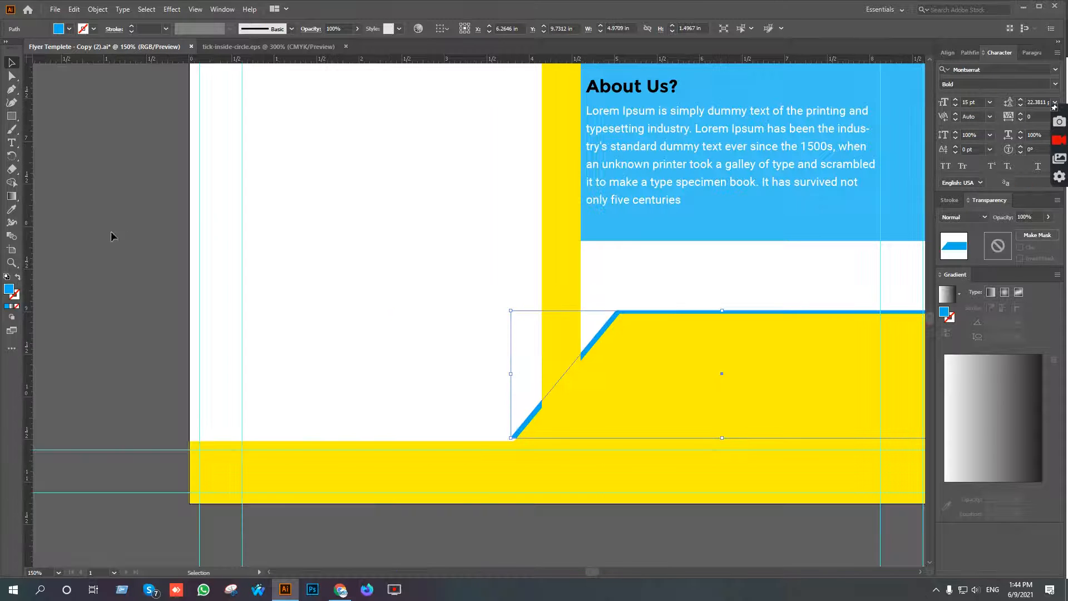
pyautogui.doubleClick(10, 289)
pyautogui.click(750, 128)
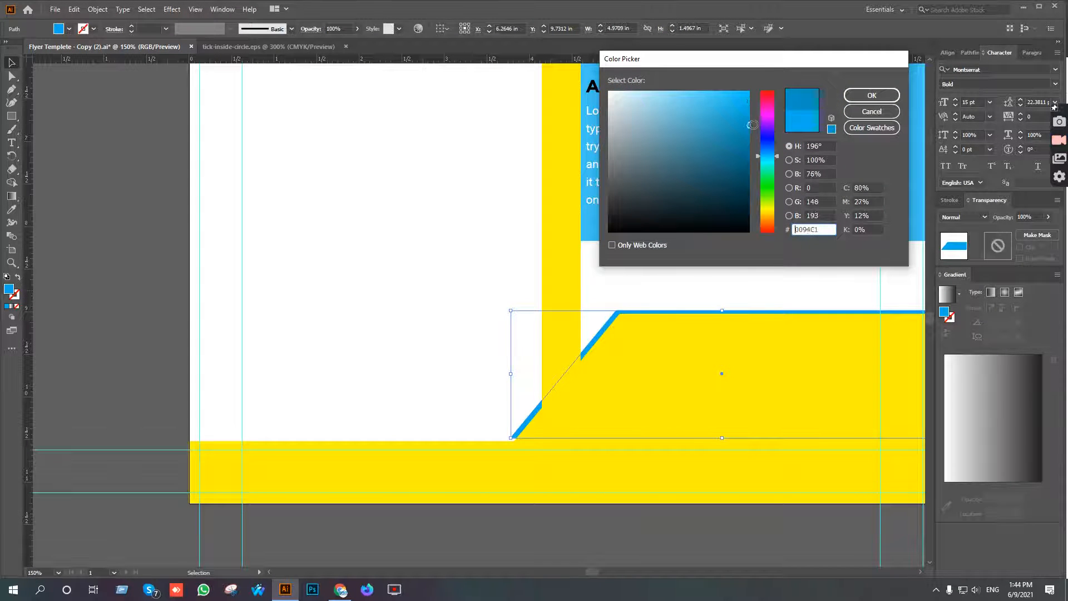
pyautogui.moveTo(749, 127); pyautogui.dragTo(728, 134)
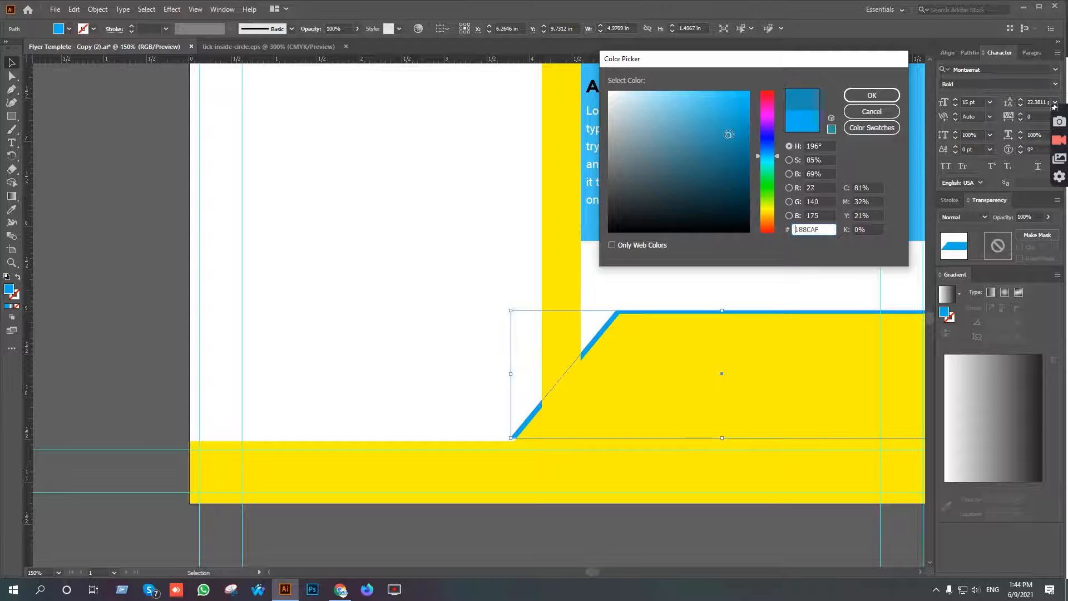
pyautogui.click(871, 94)
# Recolour the yellow angled footer shape with the bright blue sampled from the strip under the header photo.
pyautogui.scroll(-3, 680, 316)
pyautogui.moveTo(680, 316); pyautogui.dragTo(518, 322)
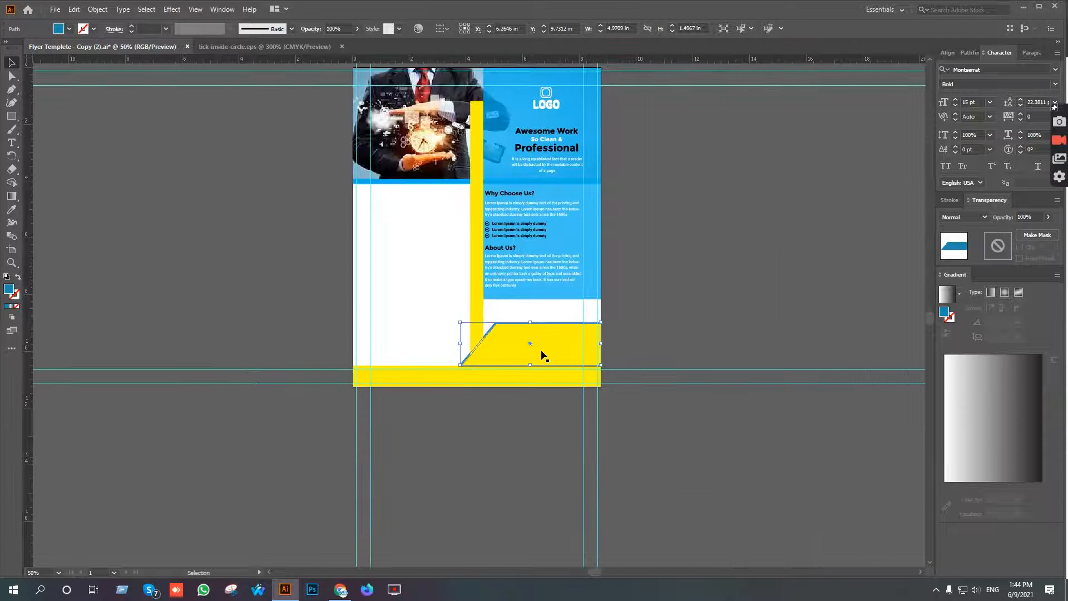
pyautogui.press('i')
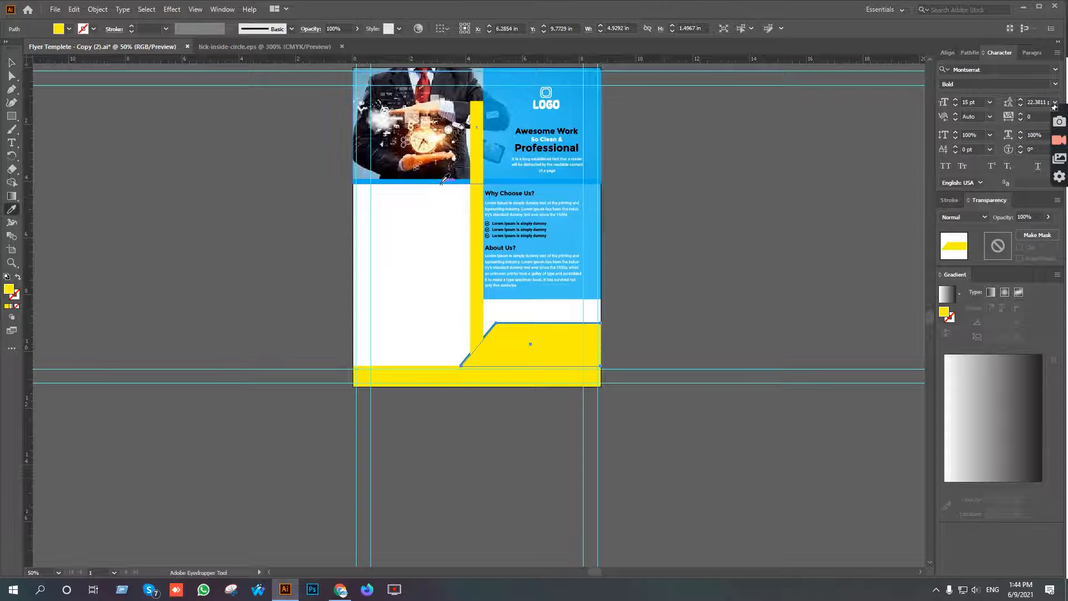
pyautogui.click(441, 182)
pyautogui.press('v')
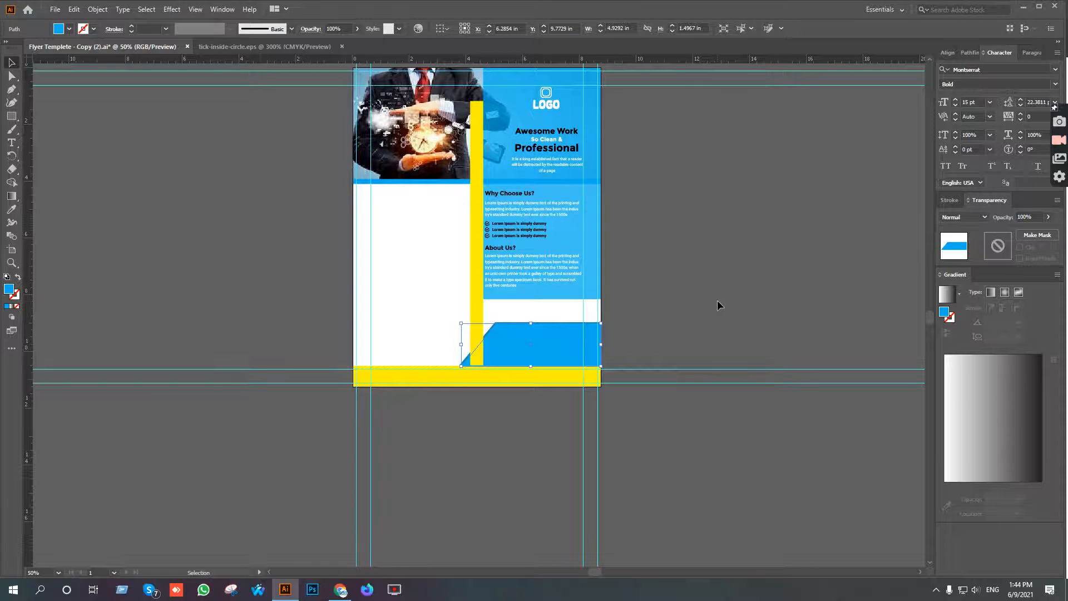
pyautogui.click(716, 303)
# Extend the dark blue border shape's lower-left corner point down along its slant to the upper edge of the yellow footer bar.
pyautogui.scroll(5, 532, 353)
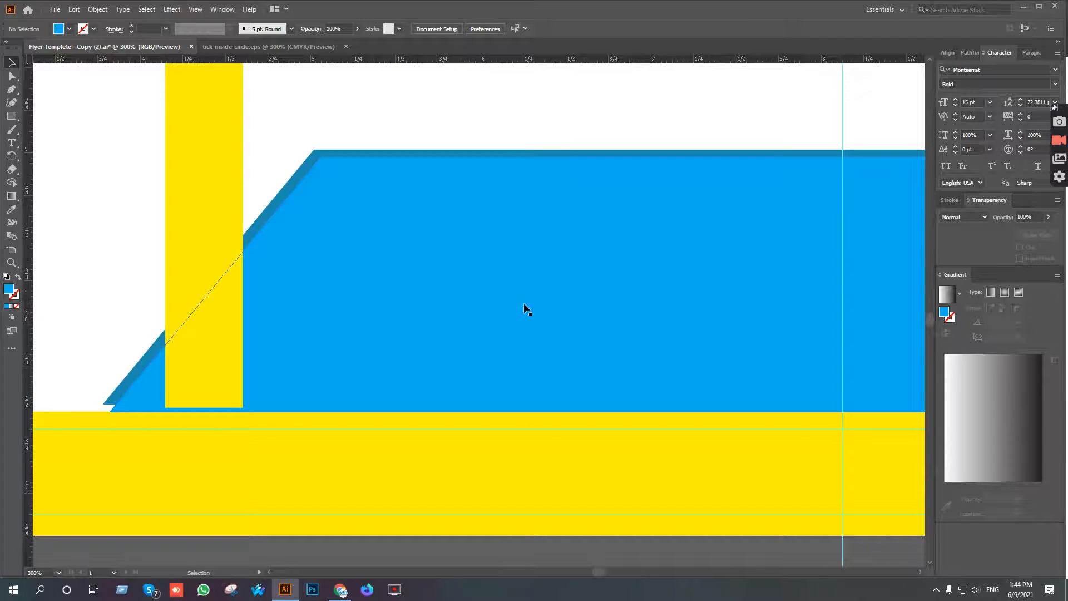
pyautogui.scroll(-2, 524, 304)
pyautogui.moveTo(629, 366); pyautogui.dragTo(638, 297)
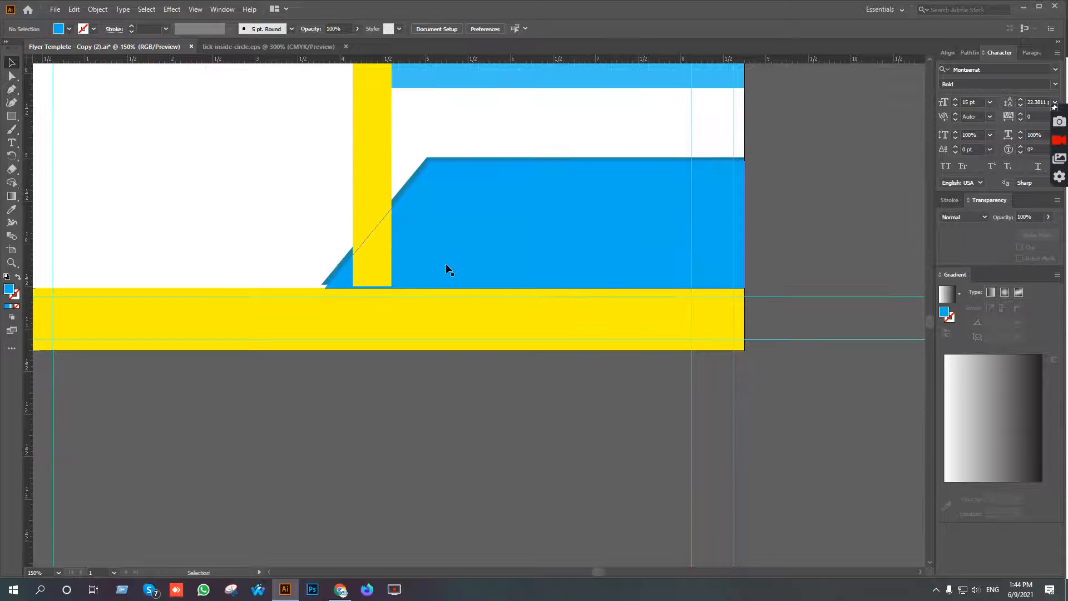
pyautogui.scroll(3, 322, 294)
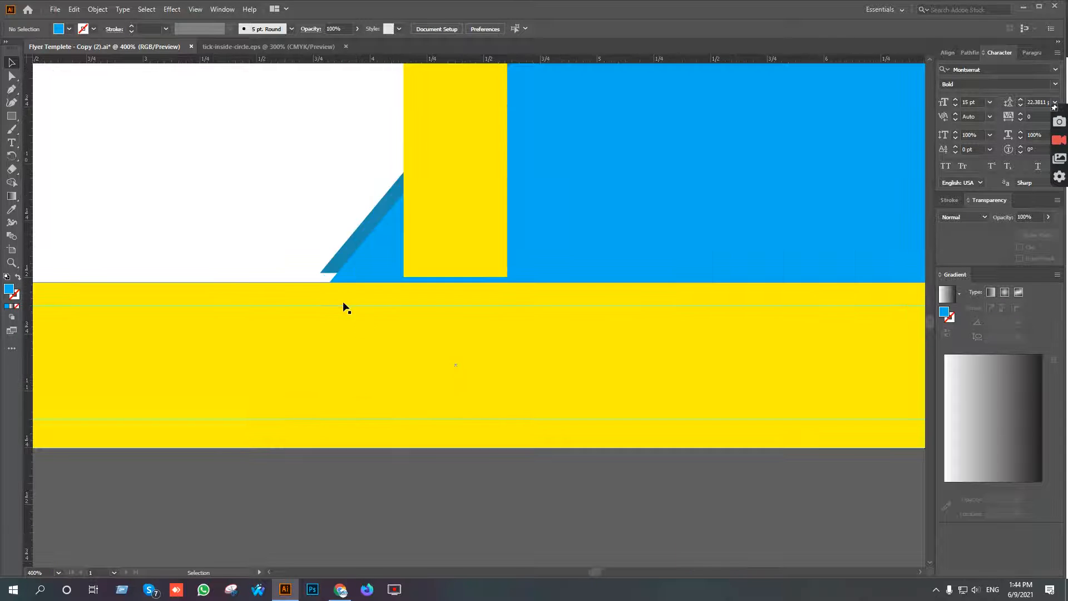
pyautogui.moveTo(371, 348); pyautogui.dragTo(461, 310)
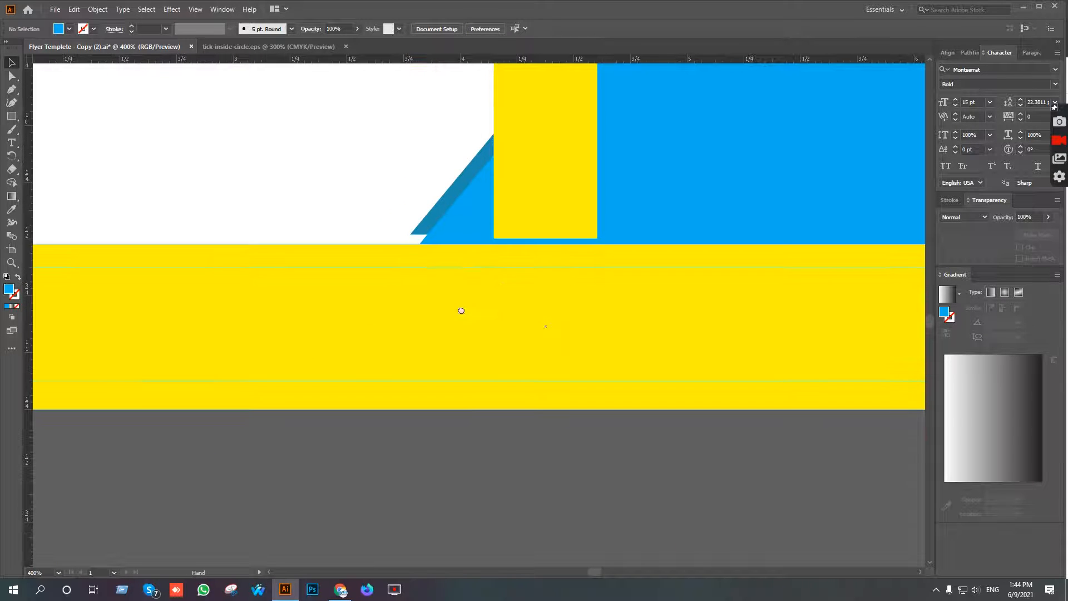
pyautogui.click(425, 218)
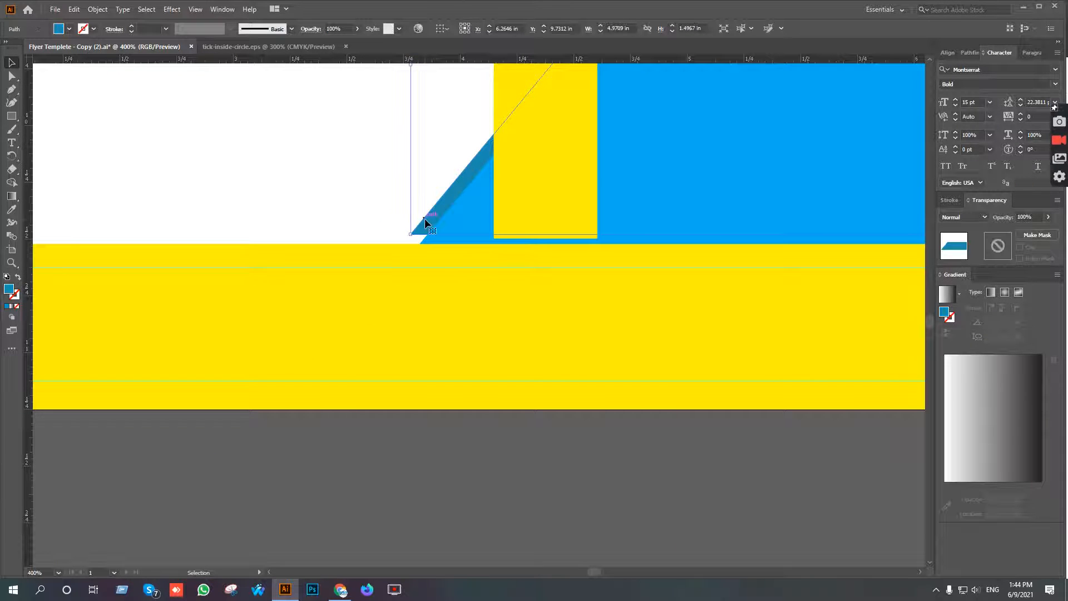
pyautogui.click(11, 76)
pyautogui.scroll(5, 416, 243)
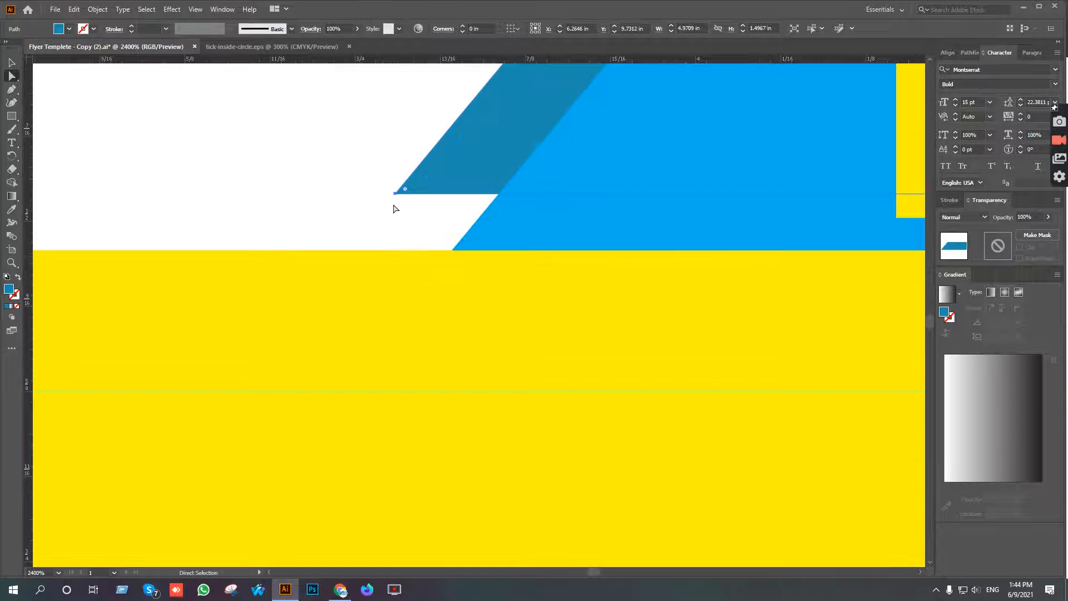
pyautogui.moveTo(393, 193); pyautogui.dragTo(348, 249)
# Move the dark blue border shape's lower-right corner point down to the upper edge of the yellow footer bar.
pyautogui.scroll(-5, 417, 291)
pyautogui.scroll(5, 761, 295)
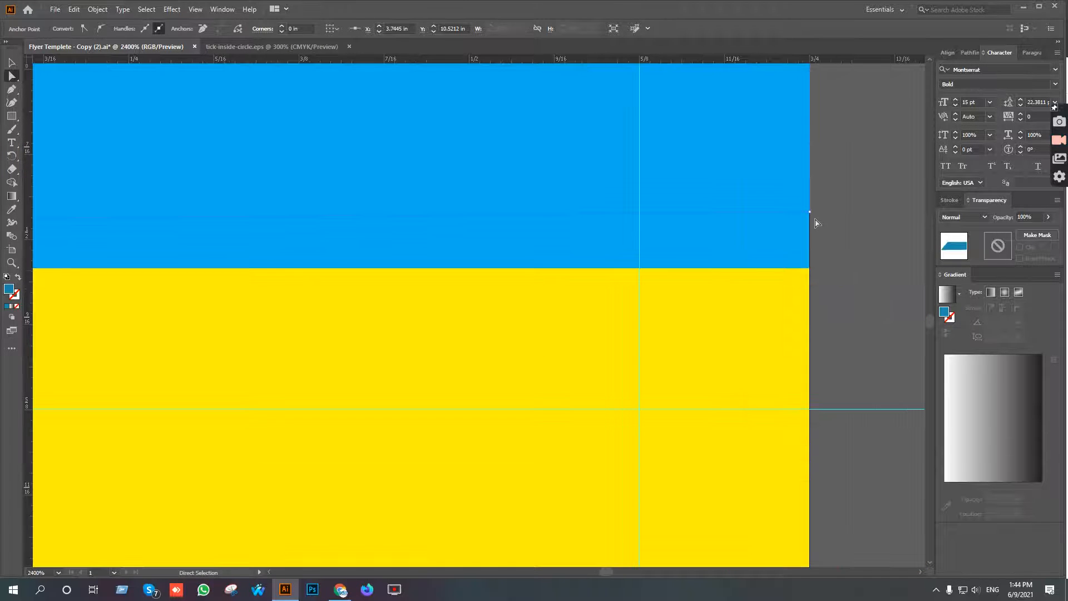
pyautogui.moveTo(811, 214); pyautogui.dragTo(714, 268)
pyautogui.scroll(-10, 777, 317)
pyautogui.press('v')
pyautogui.click(820, 223)
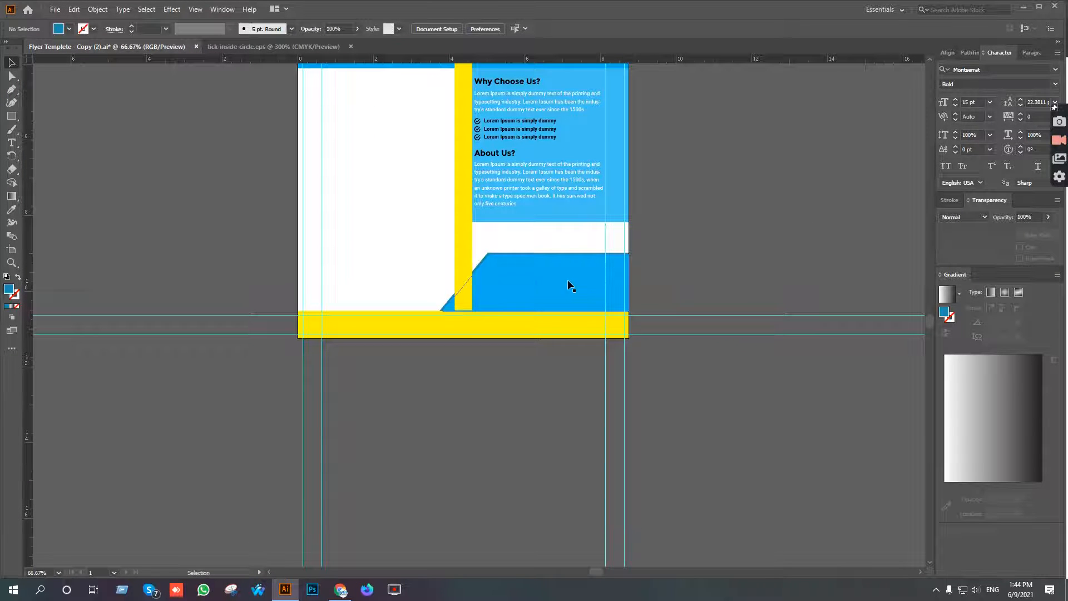
# Recolour the yellow footer bar with the bright blue sampled from the angled shape above it.
pyautogui.click(535, 323)
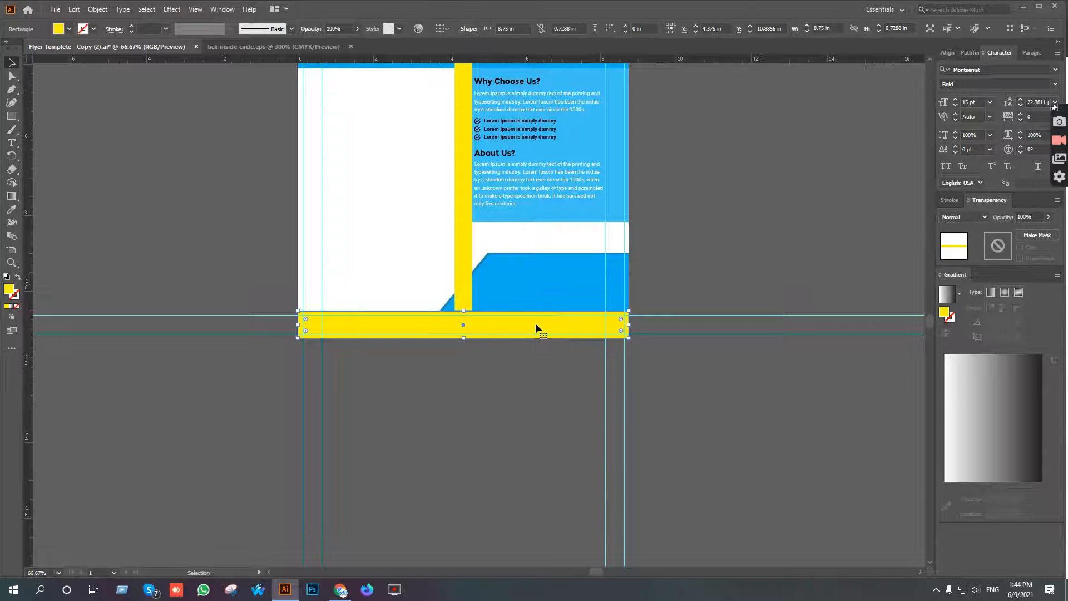
pyautogui.press('i')
pyautogui.click(565, 273)
pyautogui.press('v')
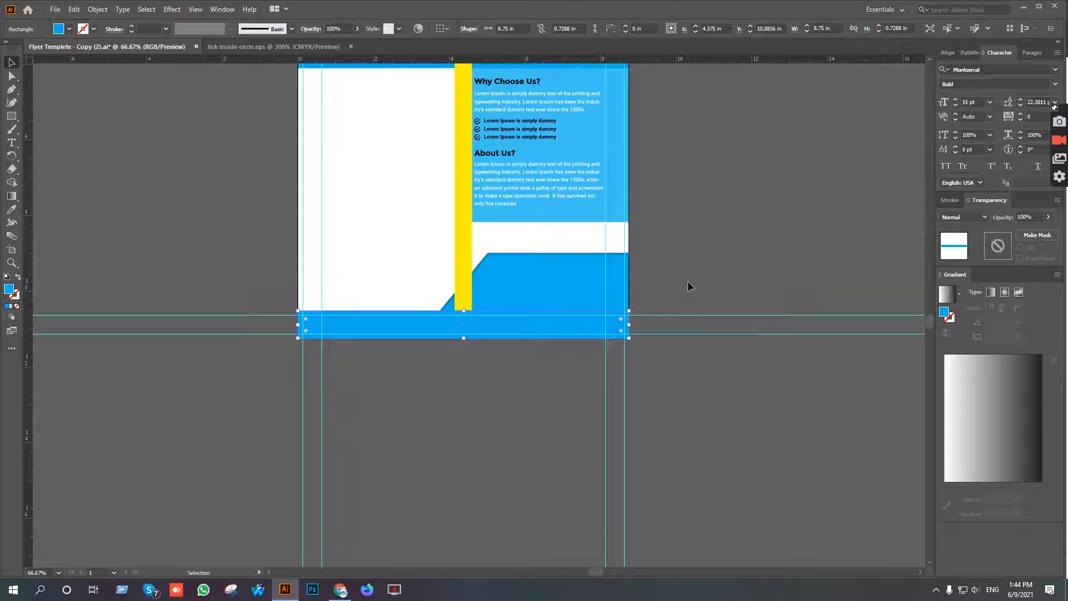
pyautogui.click(717, 339)
# Switch to the Google Docs text in Chrome and copy the "Contact Us?" heading.
pyautogui.scroll(-1, 749, 399)
pyautogui.scroll(2, 594, 277)
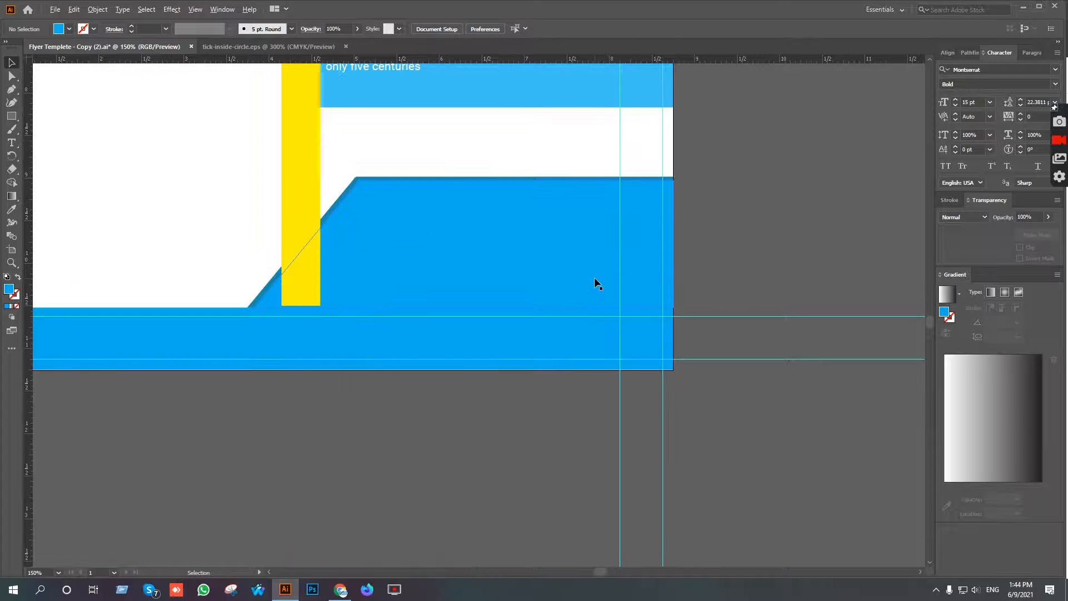
pyautogui.click(341, 589)
pyautogui.scroll(-13, 455, 469)
pyautogui.scroll(5, 461, 458)
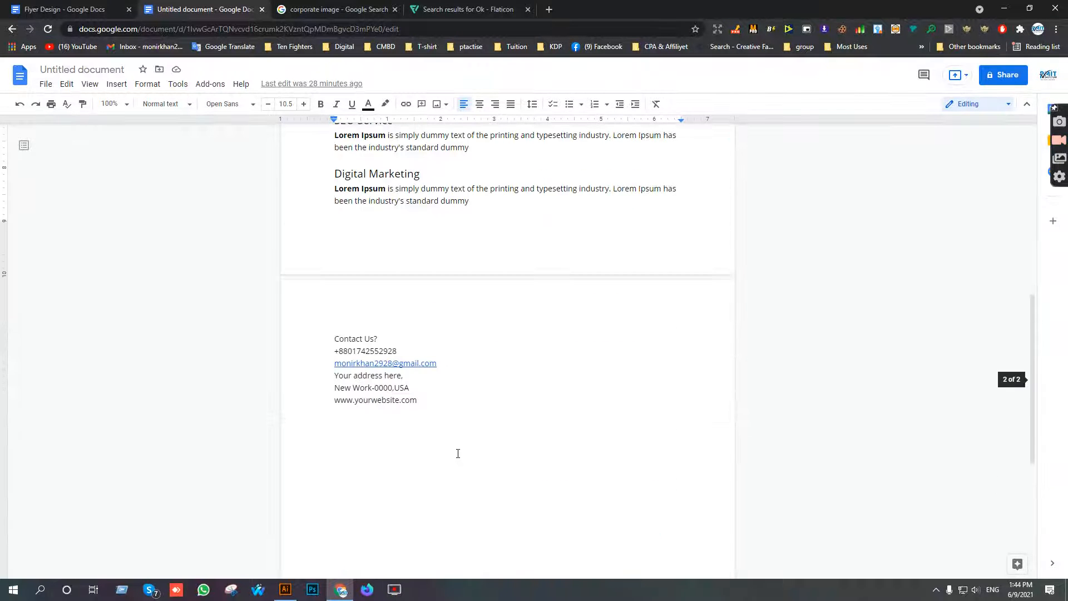
pyautogui.moveTo(380, 341); pyautogui.dragTo(337, 339)
pyautogui.hotkey('ctrl', 'c')
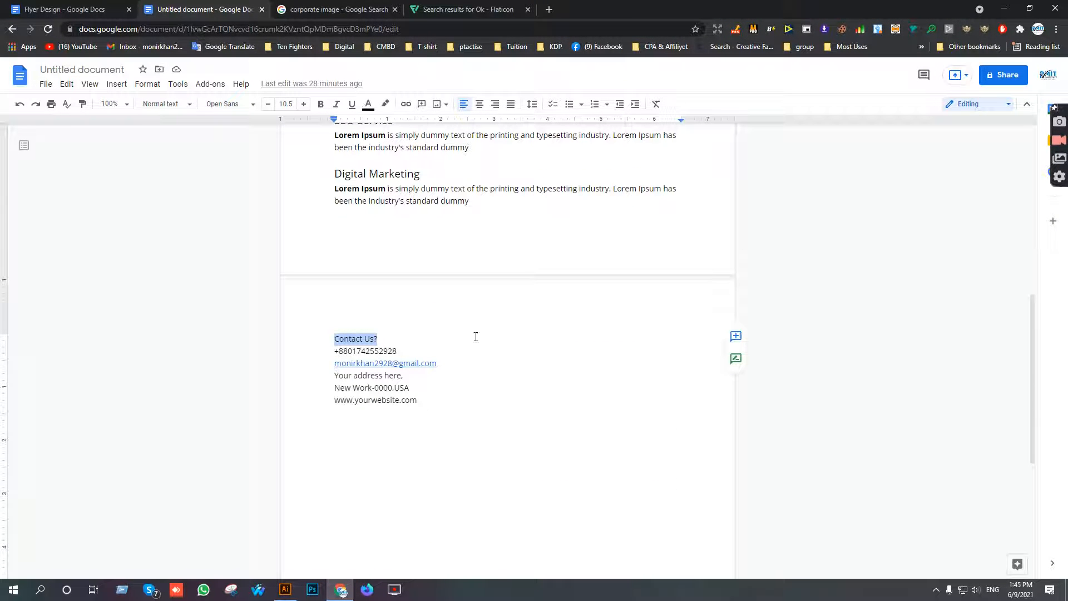
# Return to Illustrator and paste "Contact Us?" as a new text object on the blue angled shape.
pyautogui.click(285, 589)
pyautogui.click(11, 143)
pyautogui.click(456, 235)
pyautogui.hotkey('ctrl', 'v')
pyautogui.click(11, 64)
# Move the "Contact Us?" heading just below the upper edge of the blue angled shape, at X 6.6993 in and Y 9.2145 in.
pyautogui.scroll(-1, 411, 249)
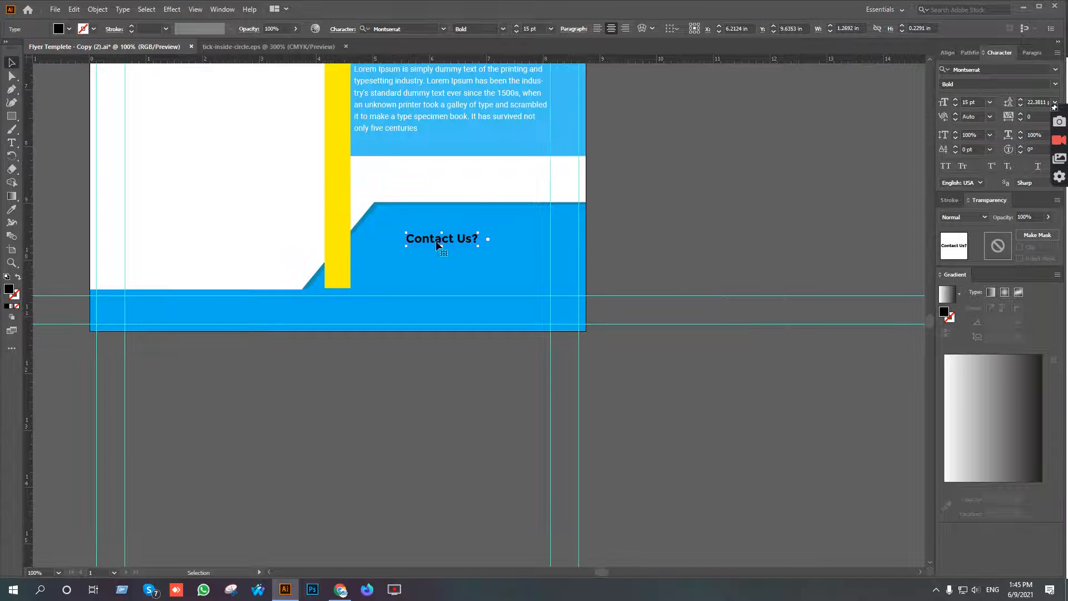
pyautogui.scroll(5, 412, 249)
pyautogui.press('i')
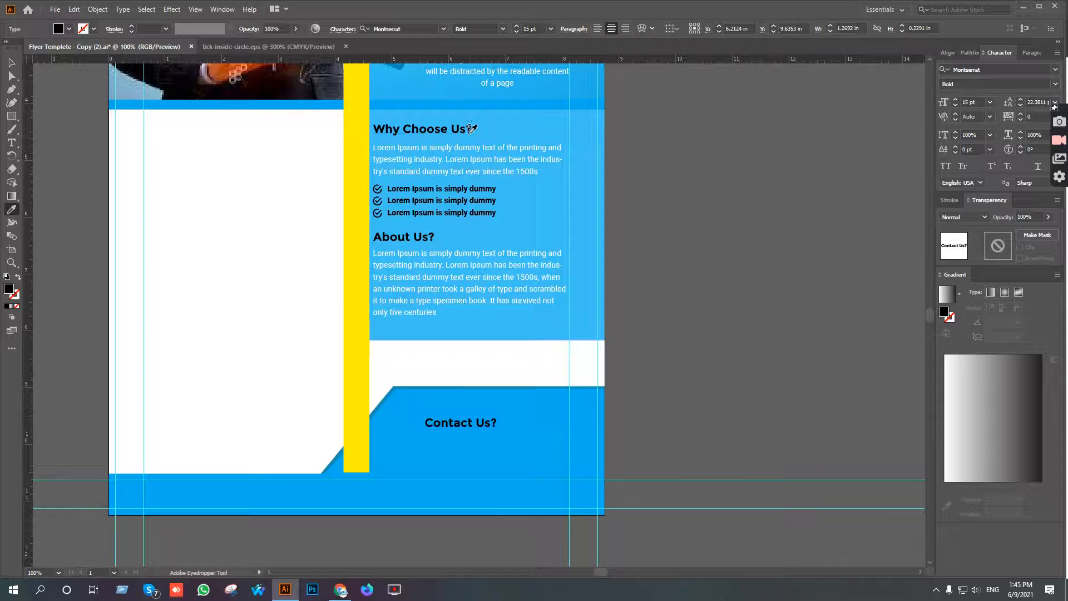
pyautogui.press('v')
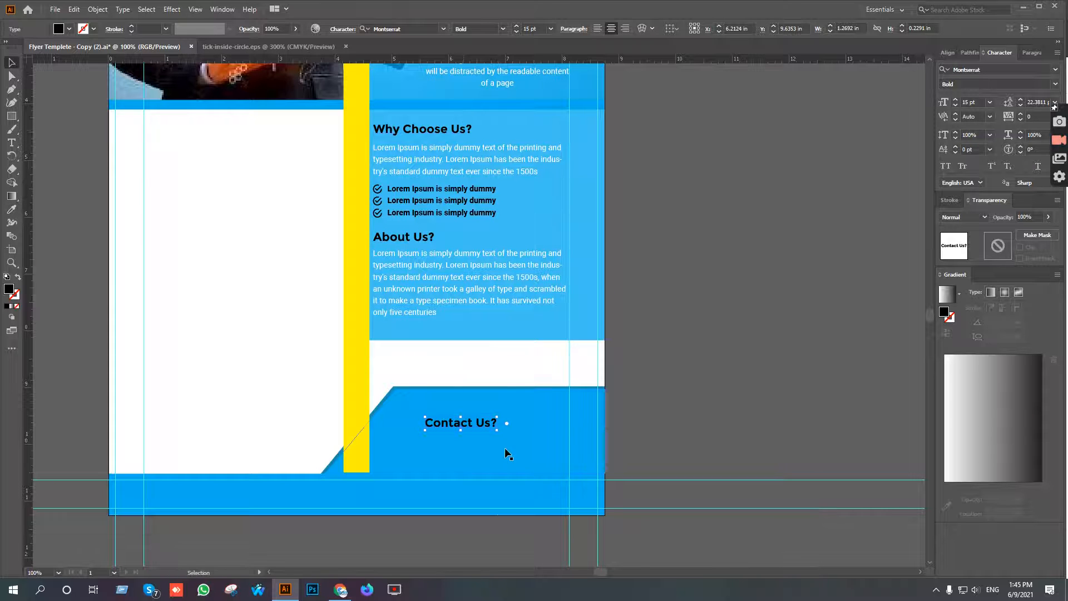
pyautogui.scroll(3, 497, 444)
pyautogui.moveTo(496, 449); pyautogui.dragTo(532, 411)
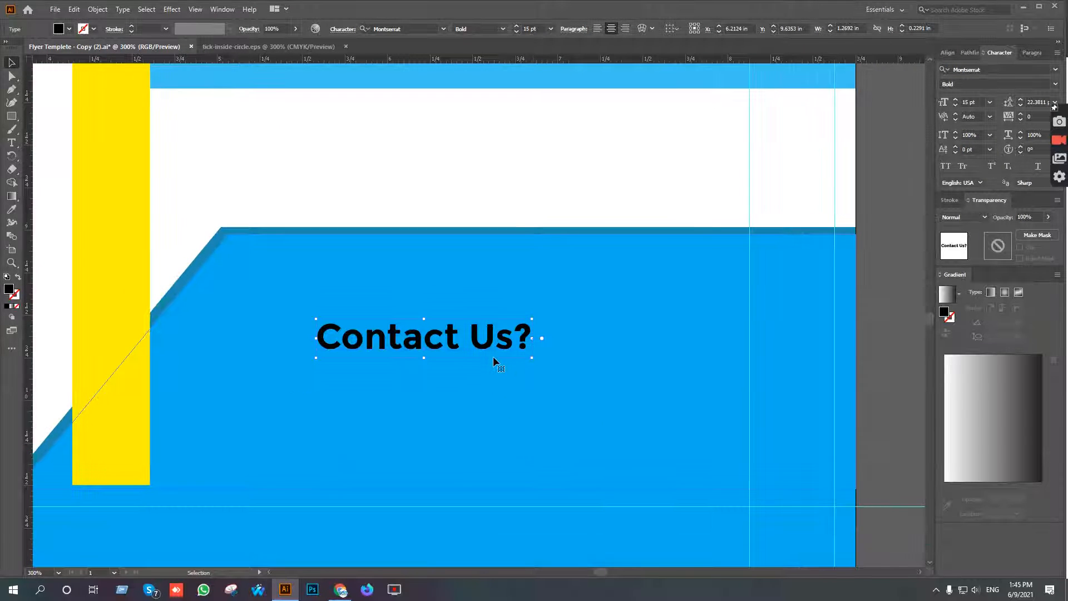
pyautogui.moveTo(492, 341); pyautogui.dragTo(573, 270)
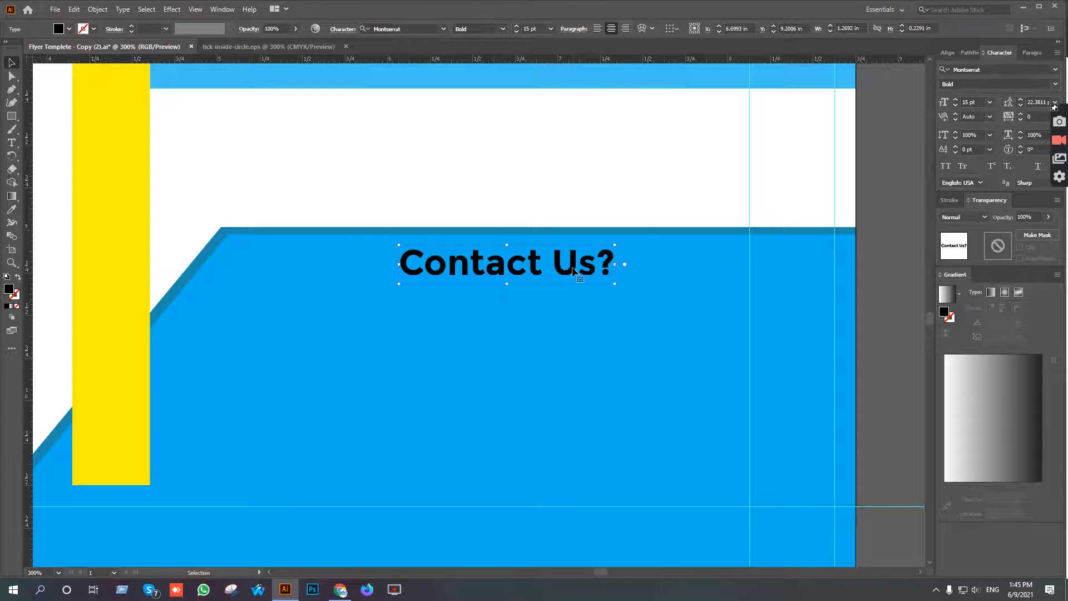
pyautogui.press('Down')
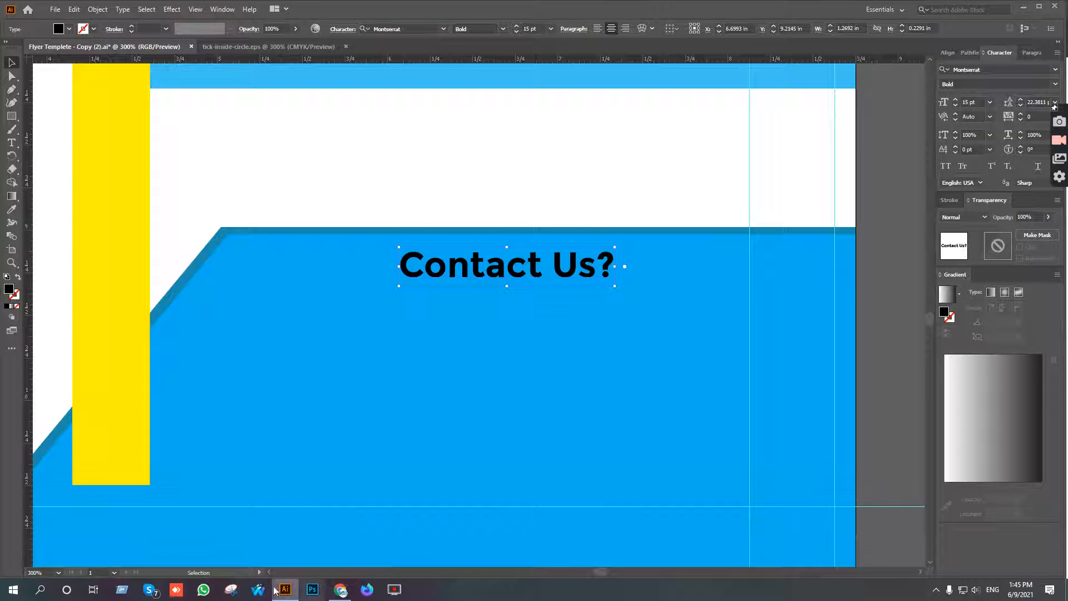
# Copy the contact phone number from the Google Docs text and return to Illustrator.
pyautogui.click(340, 590)
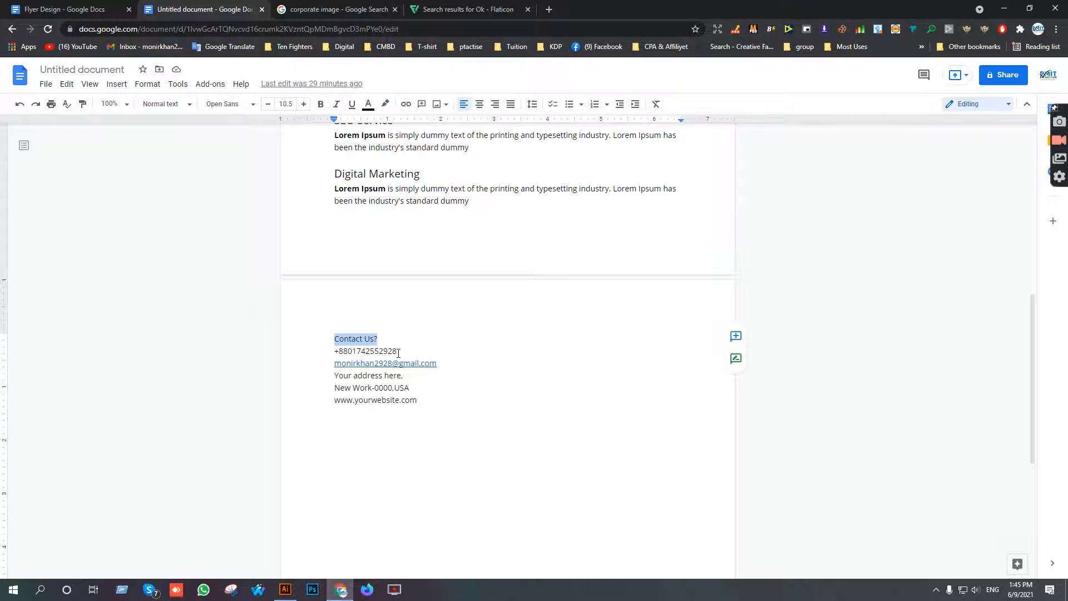
pyautogui.moveTo(398, 352); pyautogui.dragTo(366, 352)
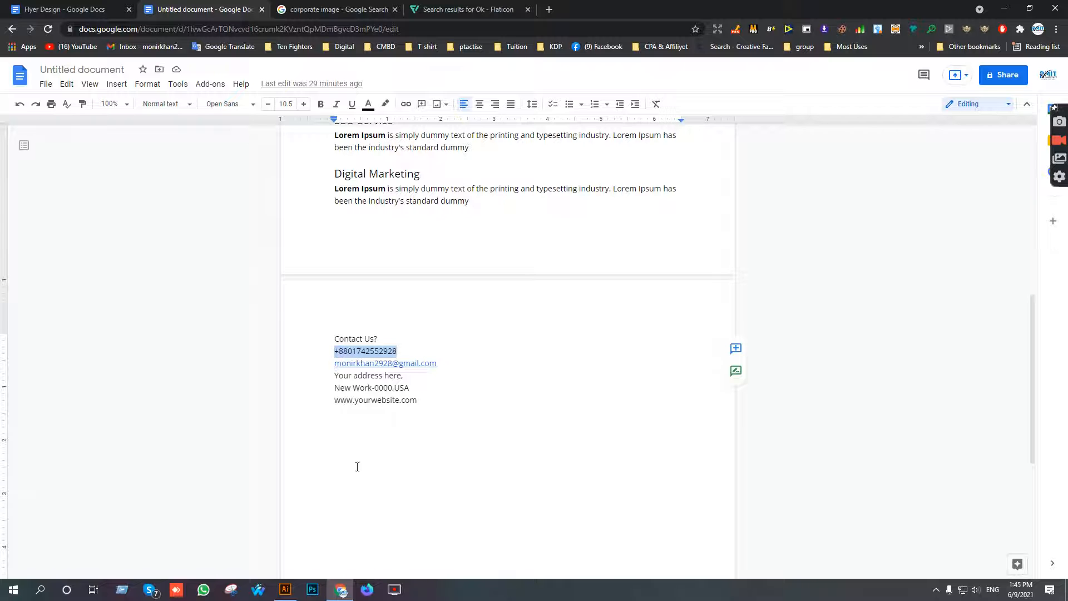
pyautogui.click(284, 591)
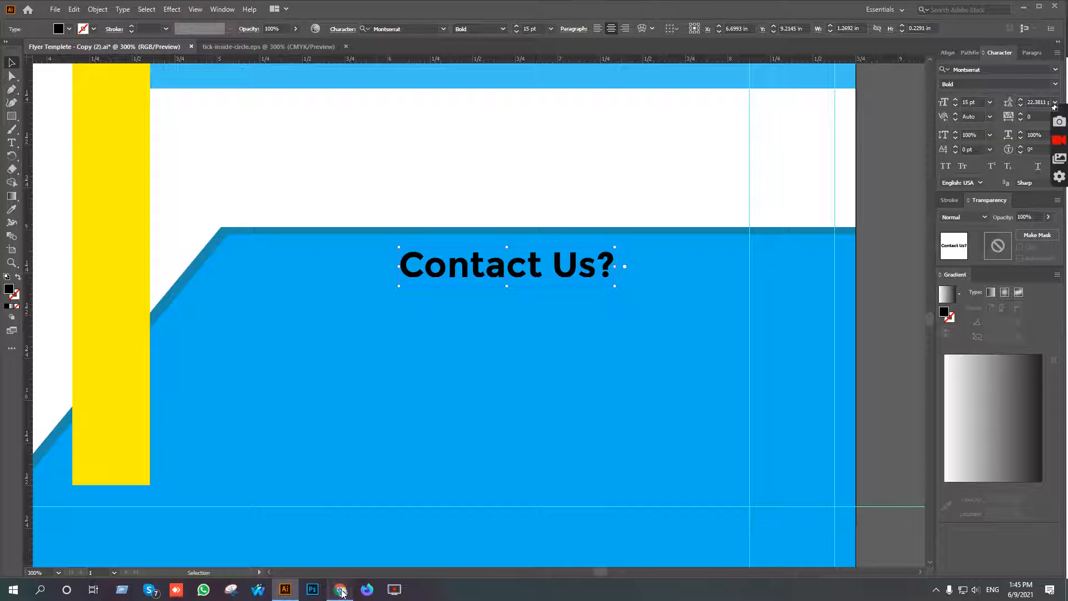
# Switch to Flaticon in Chrome, search for "phone" icons and open the outlined Phone Call free icon.
pyautogui.click(341, 589)
pyautogui.click(433, 10)
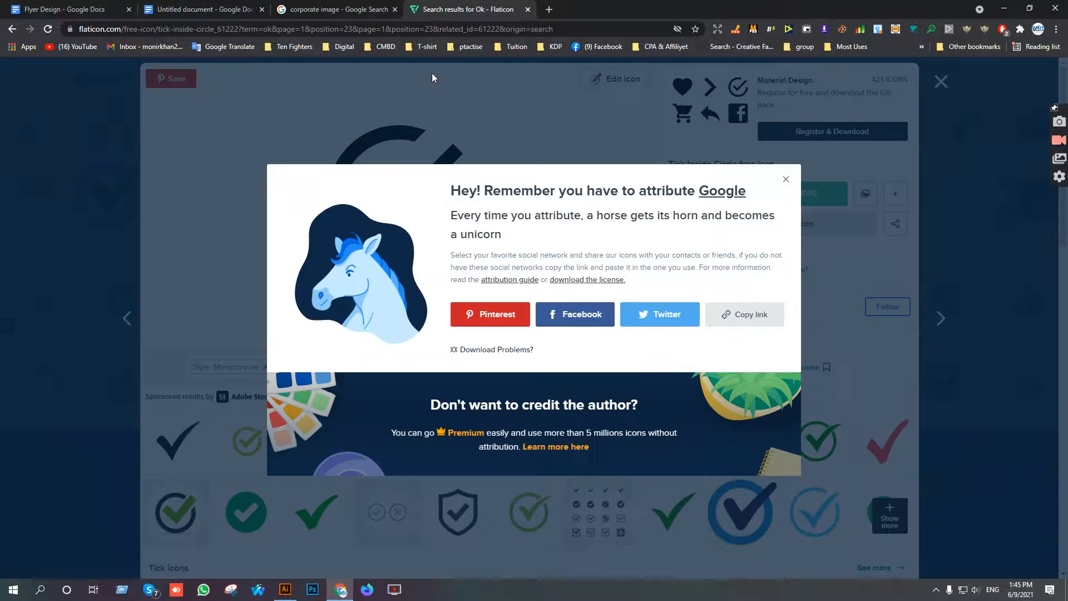
pyautogui.click(937, 86)
pyautogui.click(940, 83)
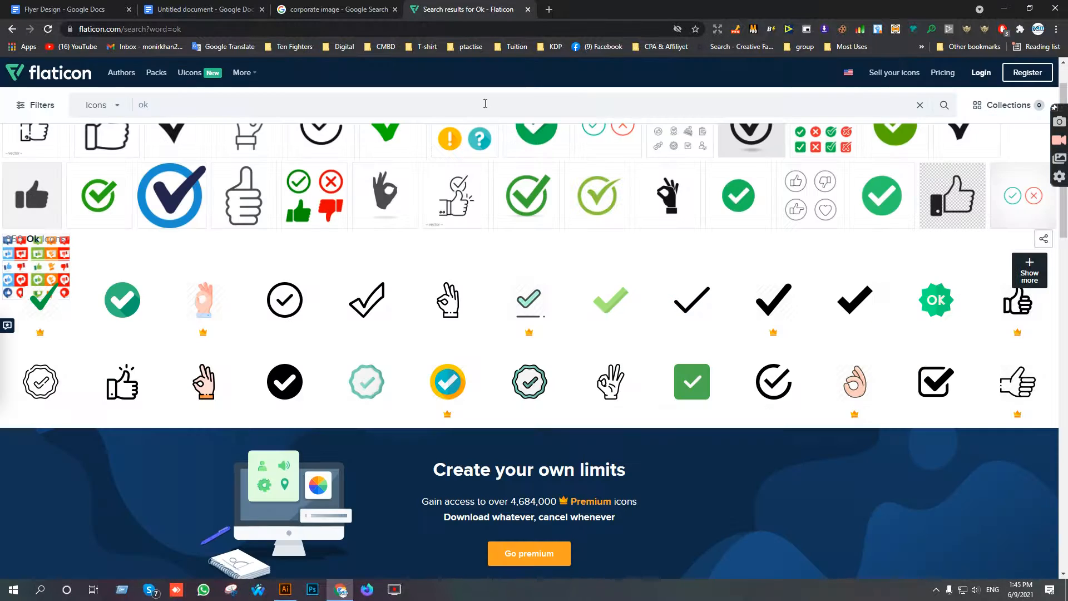
pyautogui.click(394, 104)
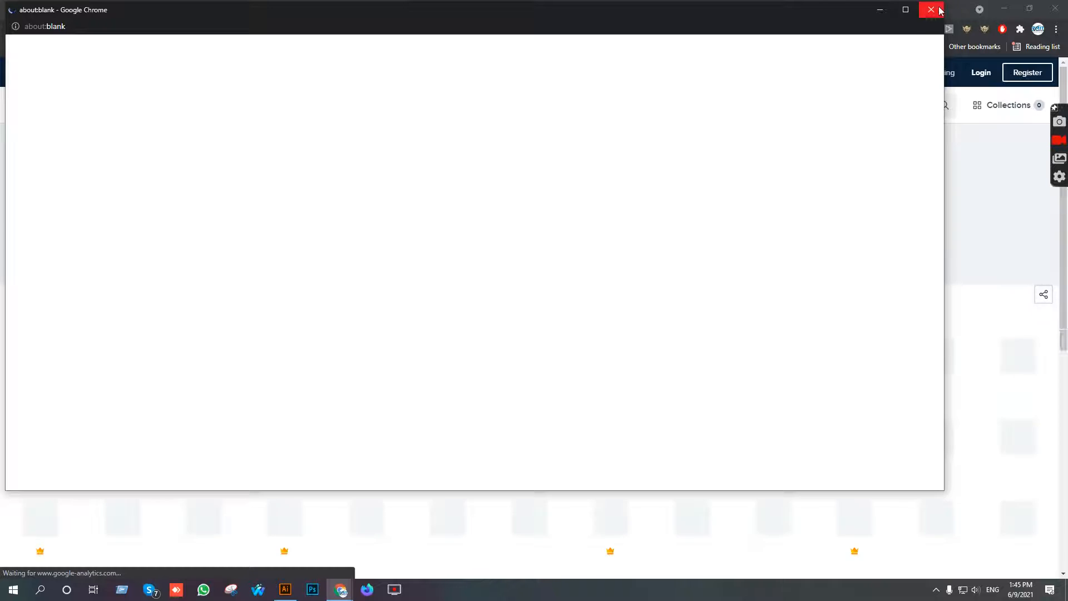
pyautogui.click(940, 10)
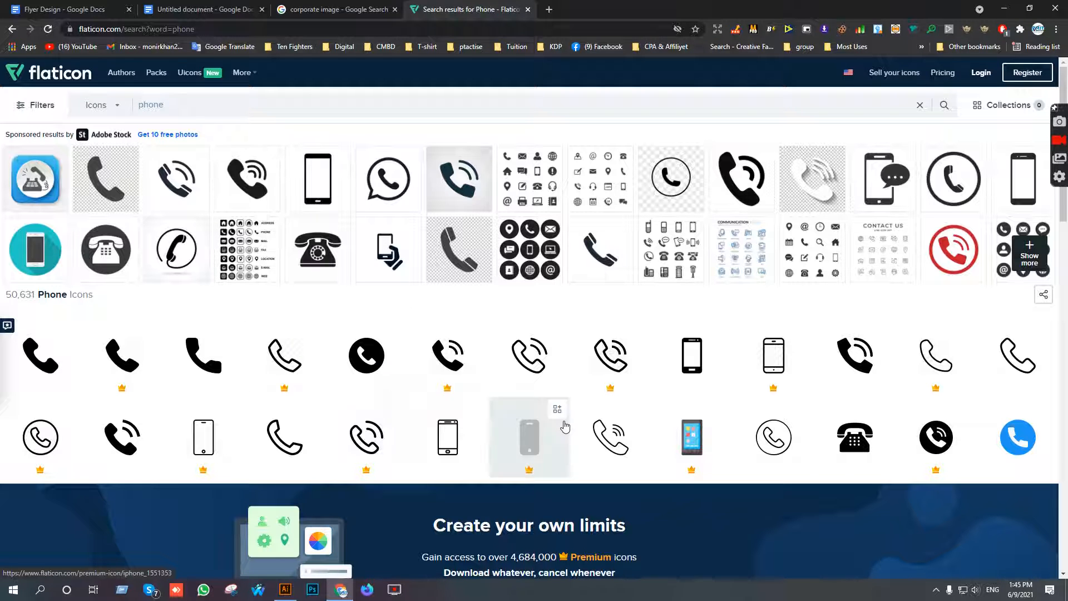
pyautogui.click(530, 371)
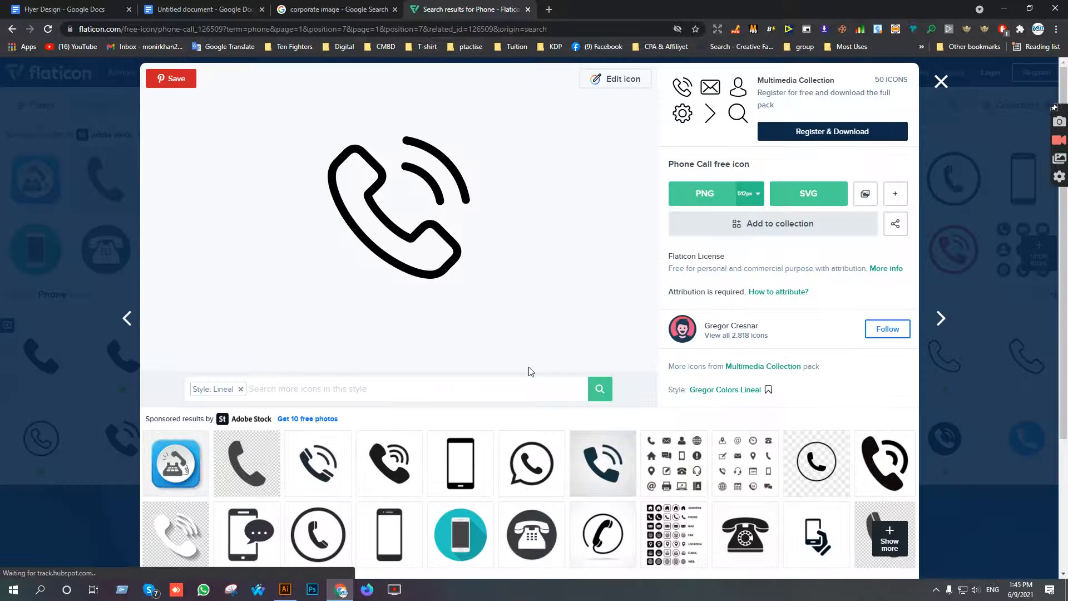
# Download the Phone Call icon as an EPS file and close the attribution notice and the icon preview.
pyautogui.moveTo(894, 195)
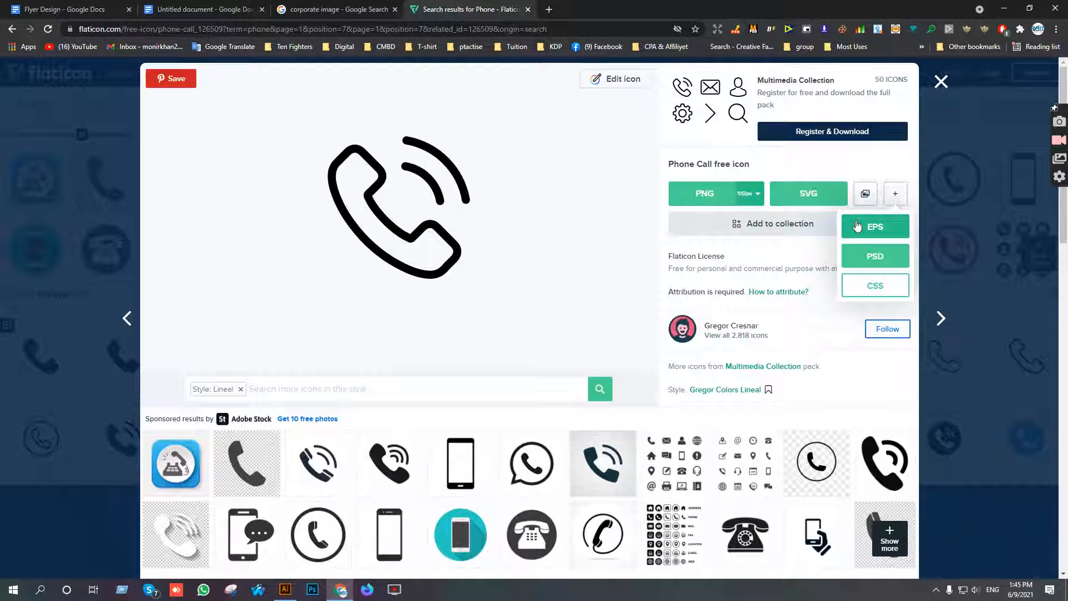
pyautogui.click(858, 224)
pyautogui.click(721, 299)
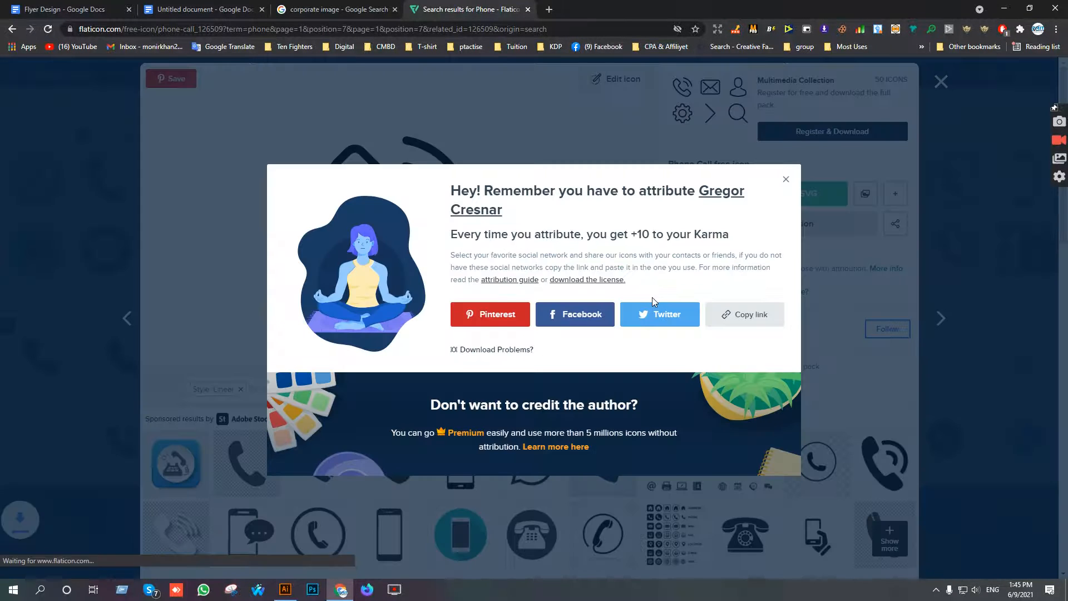
pyautogui.click(786, 163)
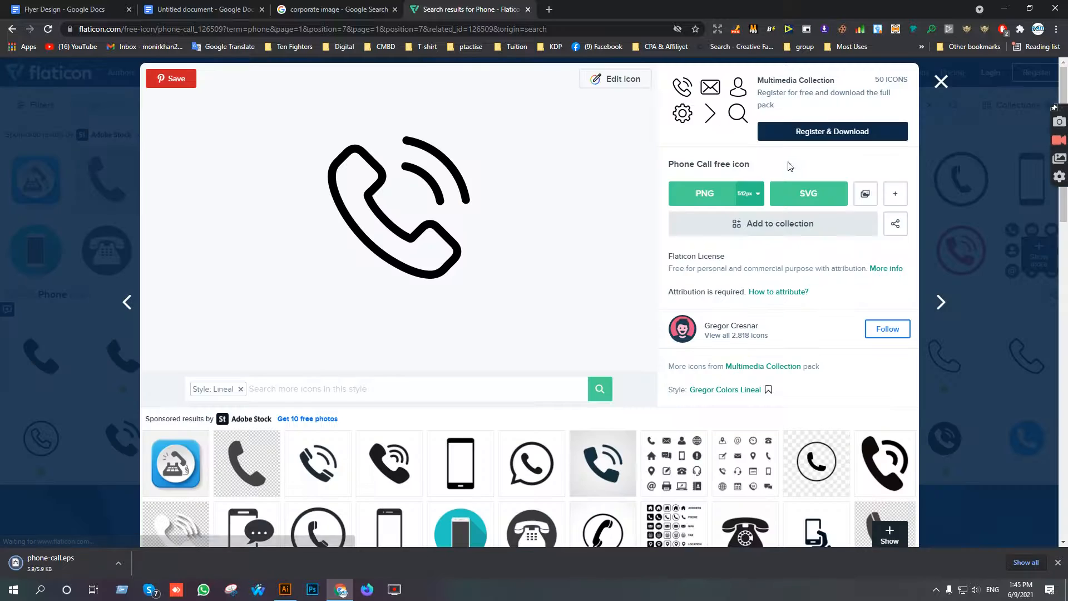
pyautogui.click(940, 82)
# Open phone-call.eps in Illustrator, bring the phone icon into the flyer and scale it down below the "Contact Us?" heading.
pyautogui.click(51, 562)
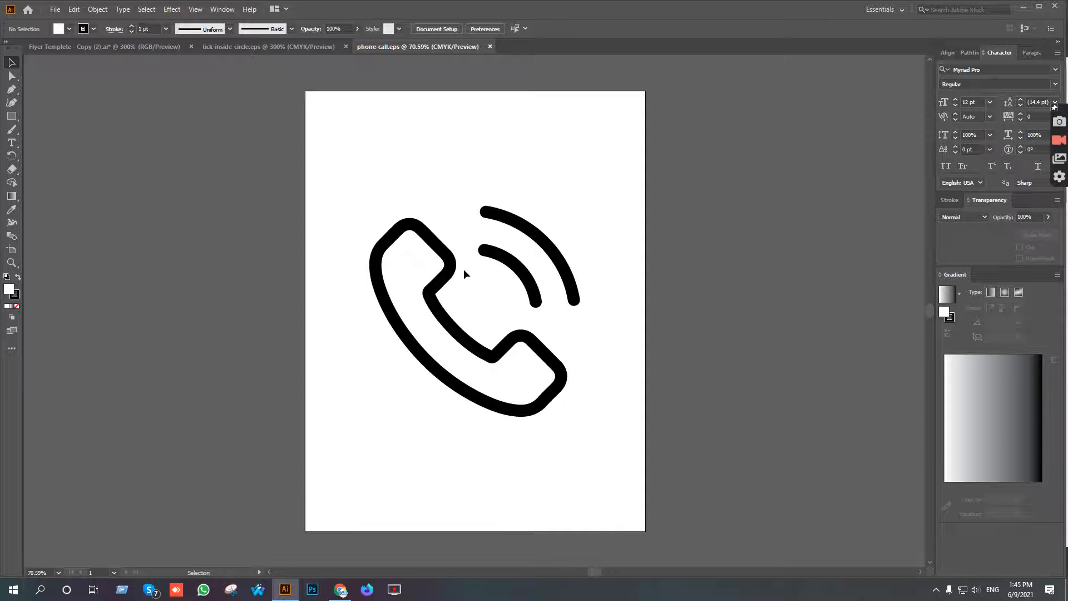
pyautogui.moveTo(443, 262); pyautogui.dragTo(159, 48)
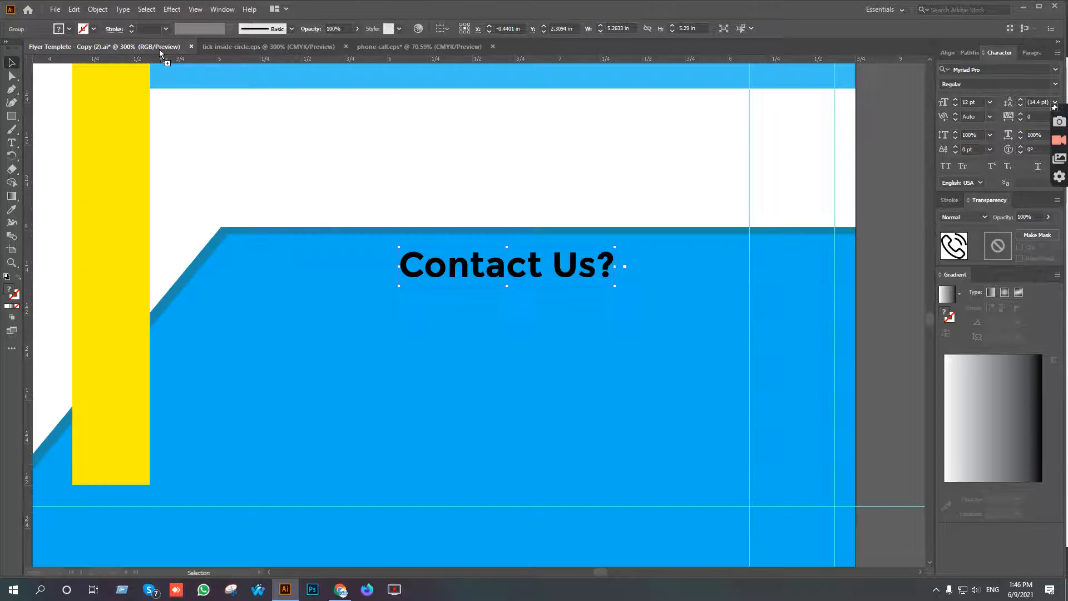
pyautogui.moveTo(408, 342); pyautogui.dragTo(409, 342)
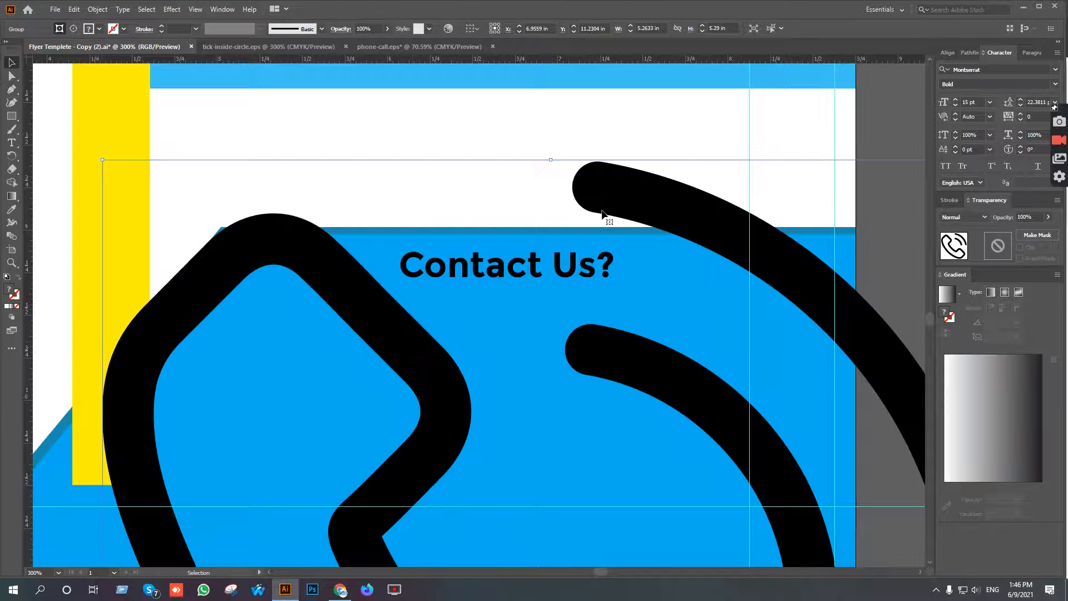
pyautogui.moveTo(546, 160); pyautogui.dragTo(308, 195)
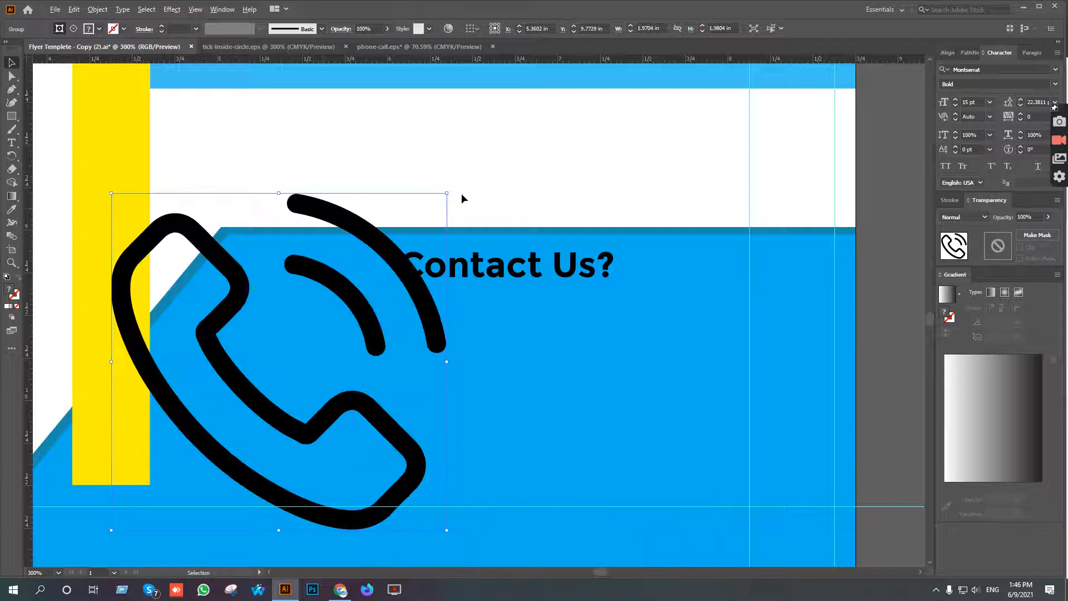
pyautogui.moveTo(447, 200); pyautogui.dragTo(306, 335)
# Paste the contact phone number as a new text object and place it beside the phone icon, at X 6.549 in and Y 9.583 in.
pyautogui.click(12, 143)
pyautogui.click(359, 328)
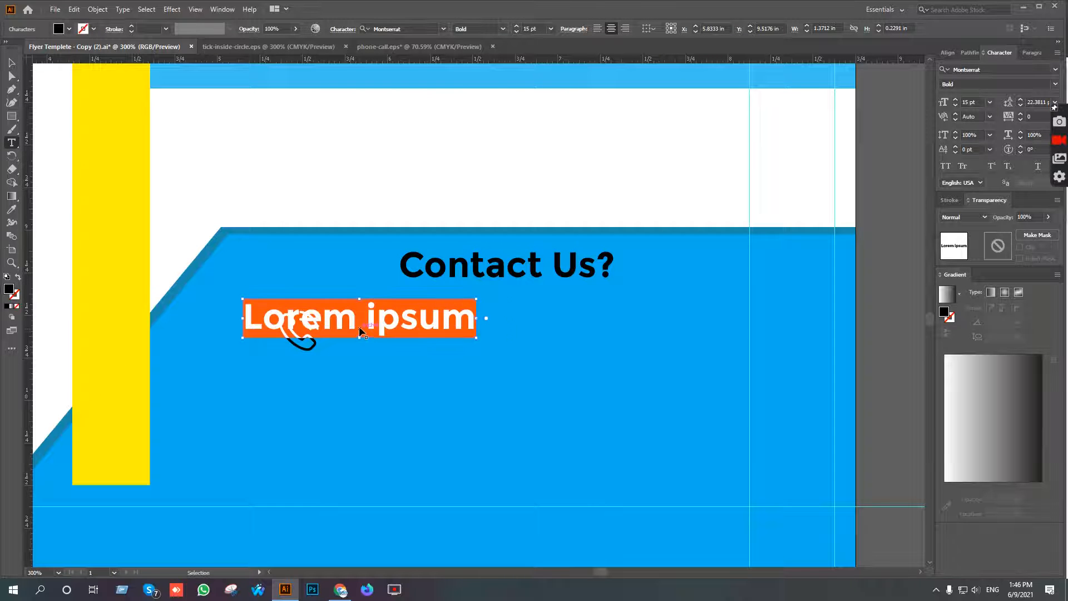
pyautogui.hotkey('ctrl', 'v')
pyautogui.press('Escape')
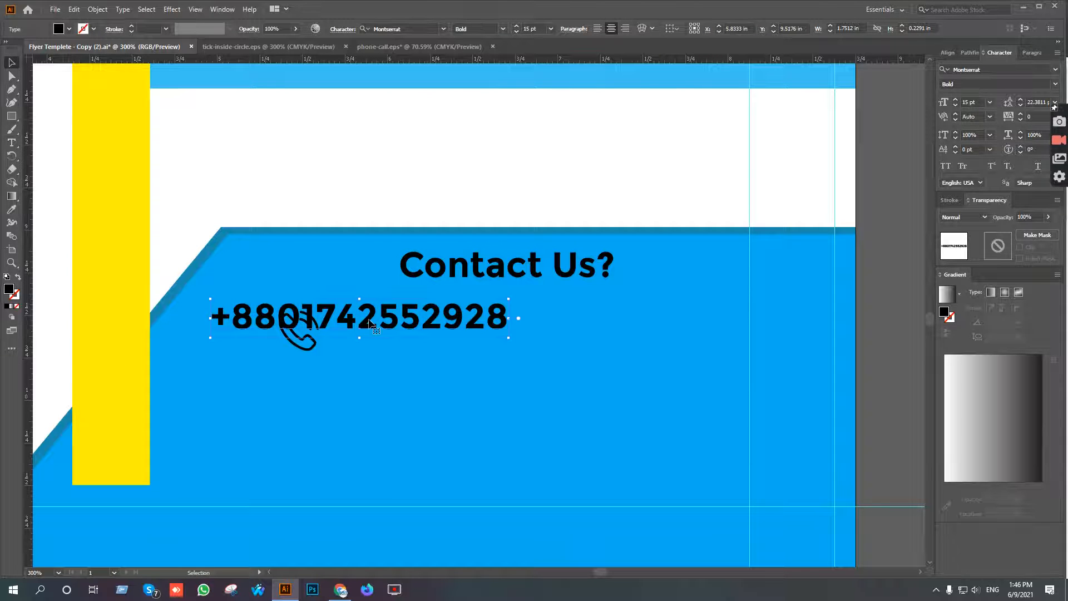
pyautogui.moveTo(371, 316); pyautogui.dragTo(481, 336)
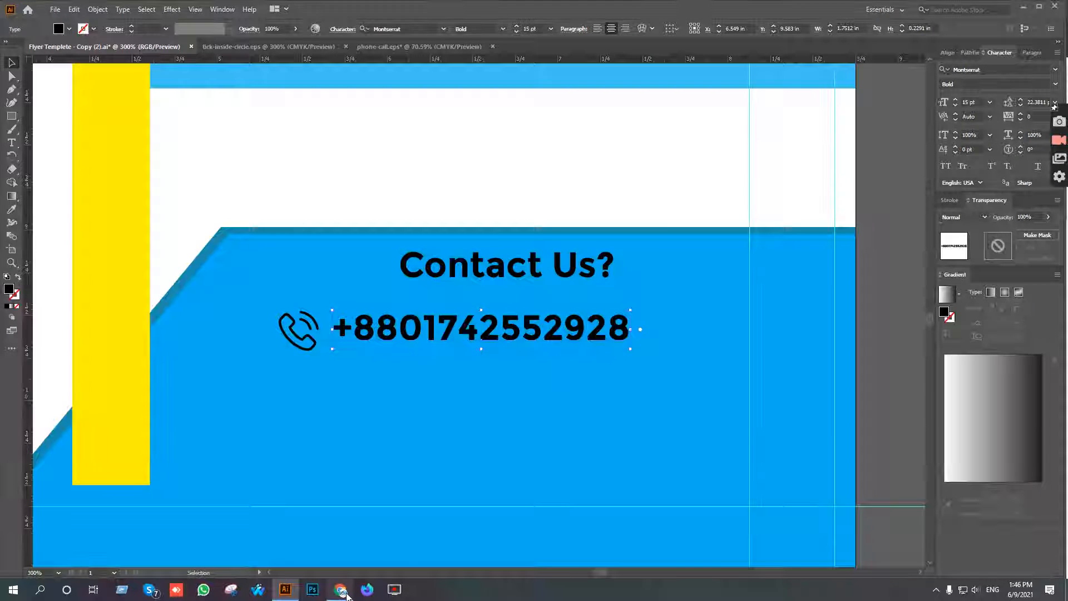
# Switch to Flaticon in Chrome and search for "email" icons.
pyautogui.click(345, 593)
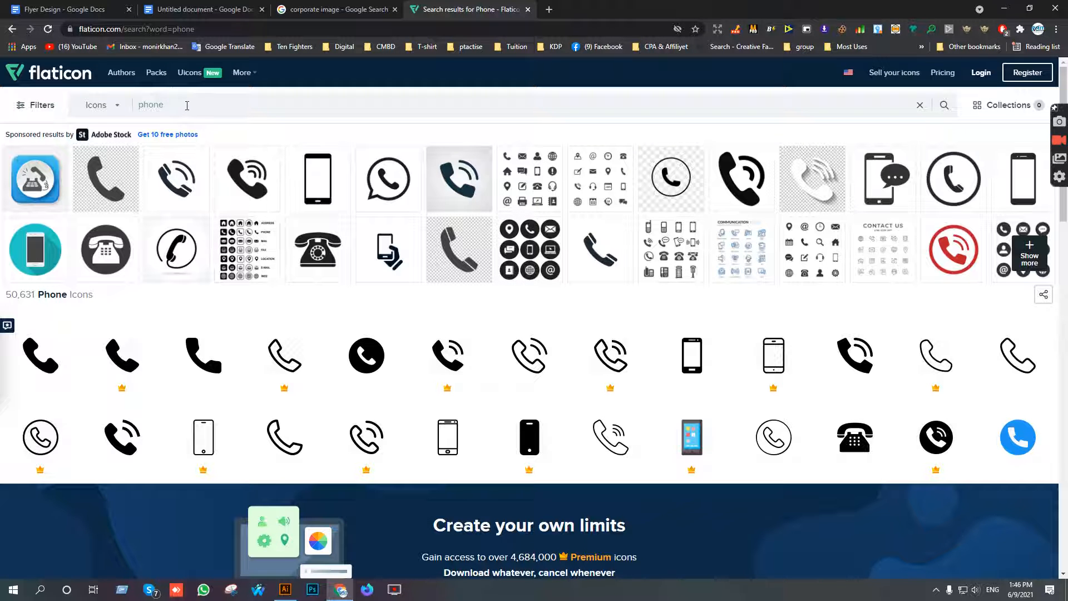
pyautogui.moveTo(187, 106); pyautogui.dragTo(100, 117)
pyautogui.write('emai')
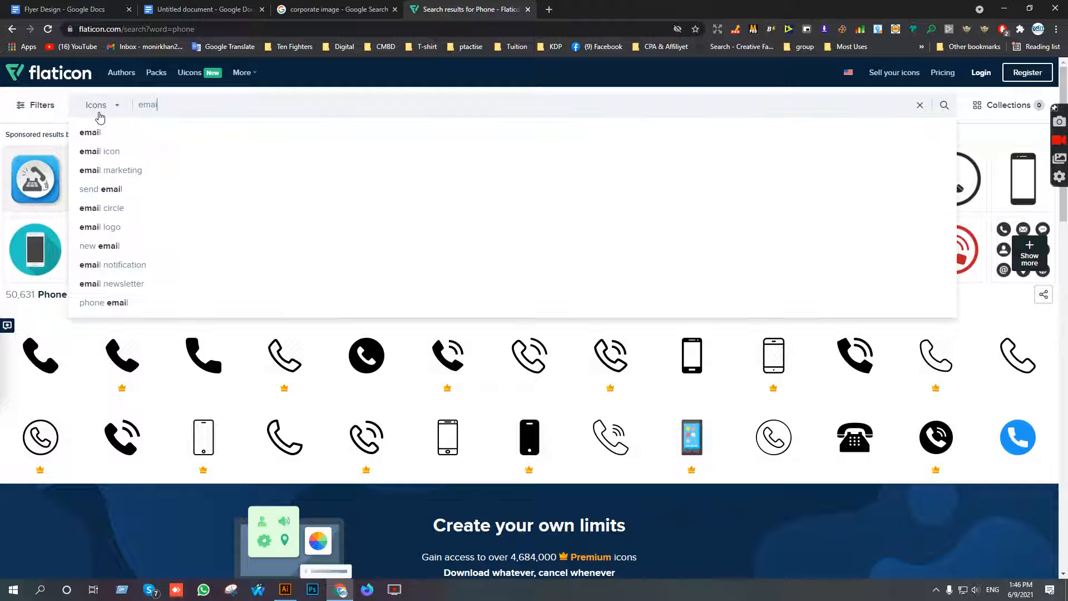
pyautogui.write('l')
pyautogui.press('Return')
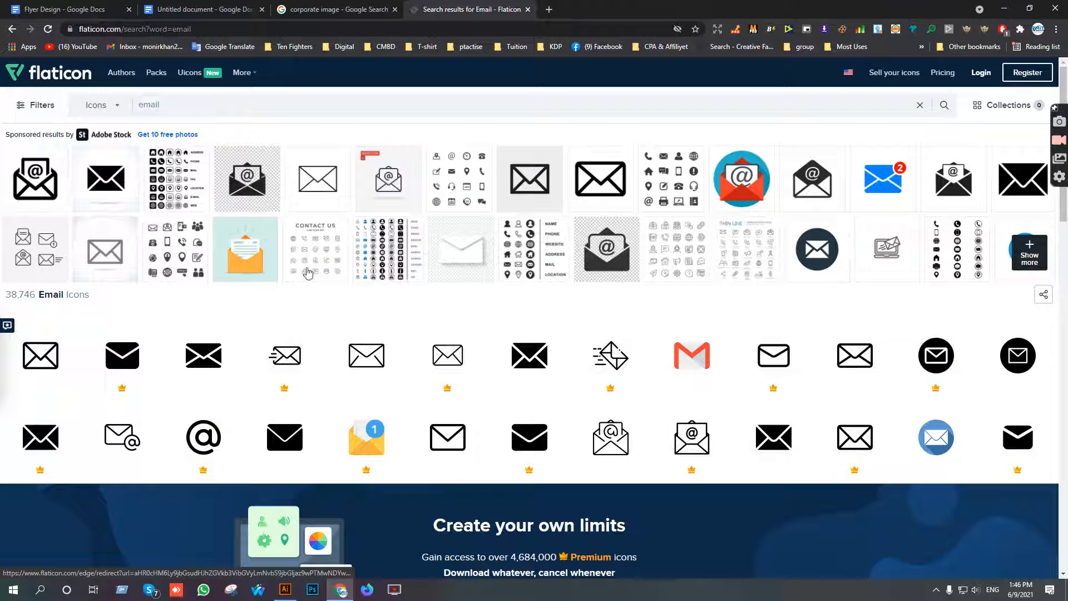
# Open the outlined envelope icon with the @ sign and download it as an EPS file.
pyautogui.click(122, 432)
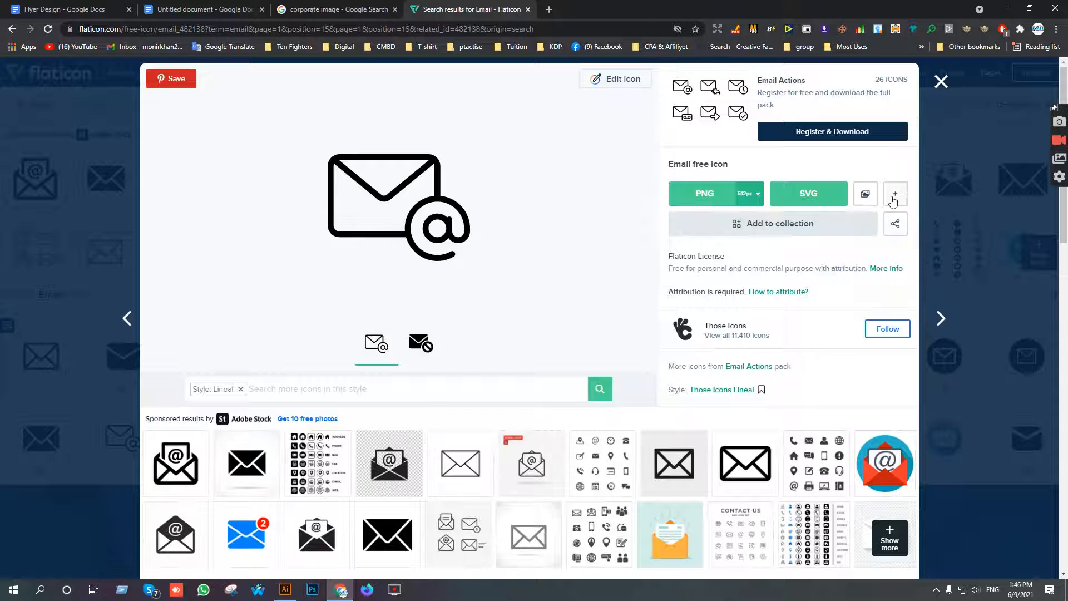
pyautogui.click(893, 197)
pyautogui.click(895, 231)
pyautogui.click(653, 291)
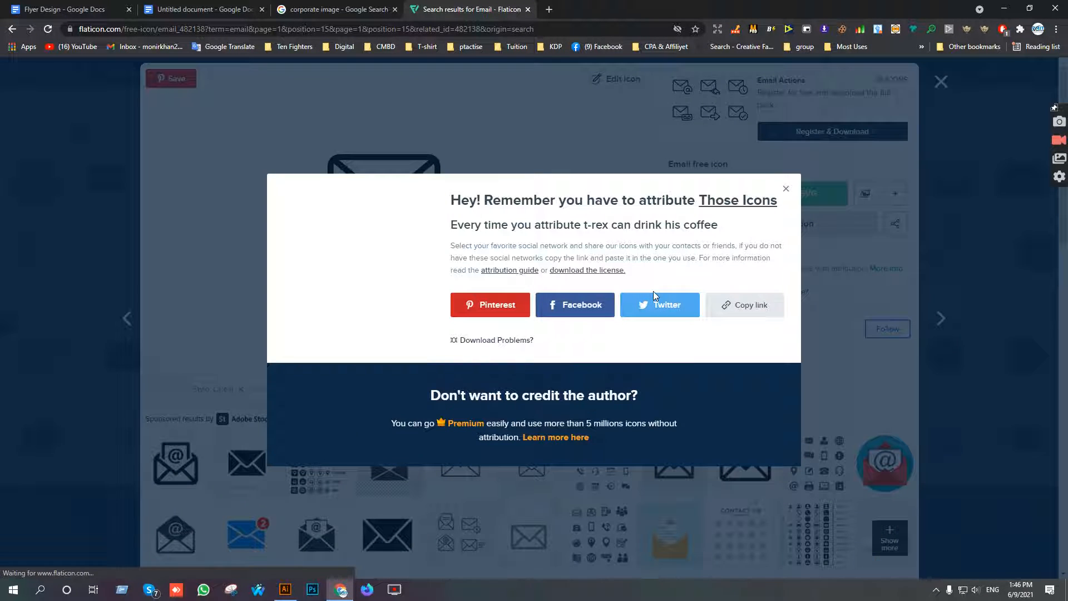
# Copy the contact e-mail address from the untitled Google Docs document.
pyautogui.click(105, 7)
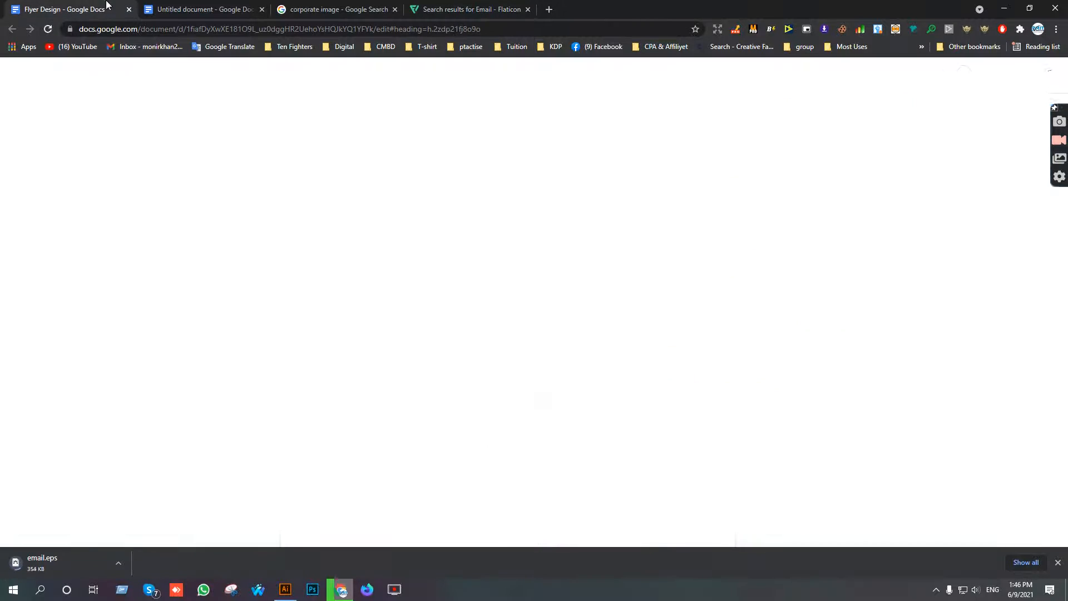
pyautogui.click(214, 7)
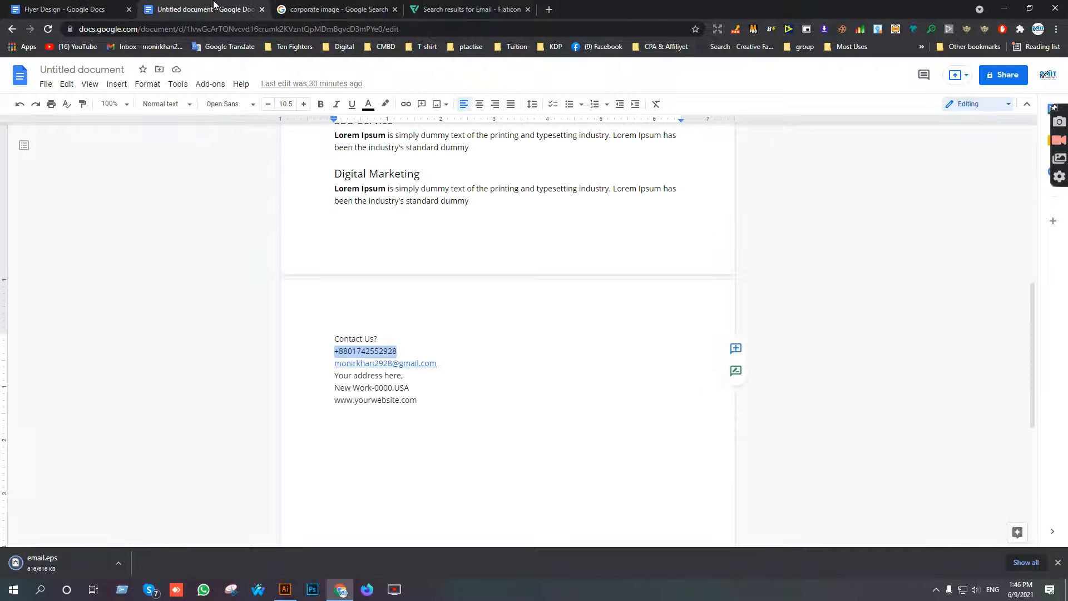
pyautogui.moveTo(438, 363); pyautogui.dragTo(333, 362)
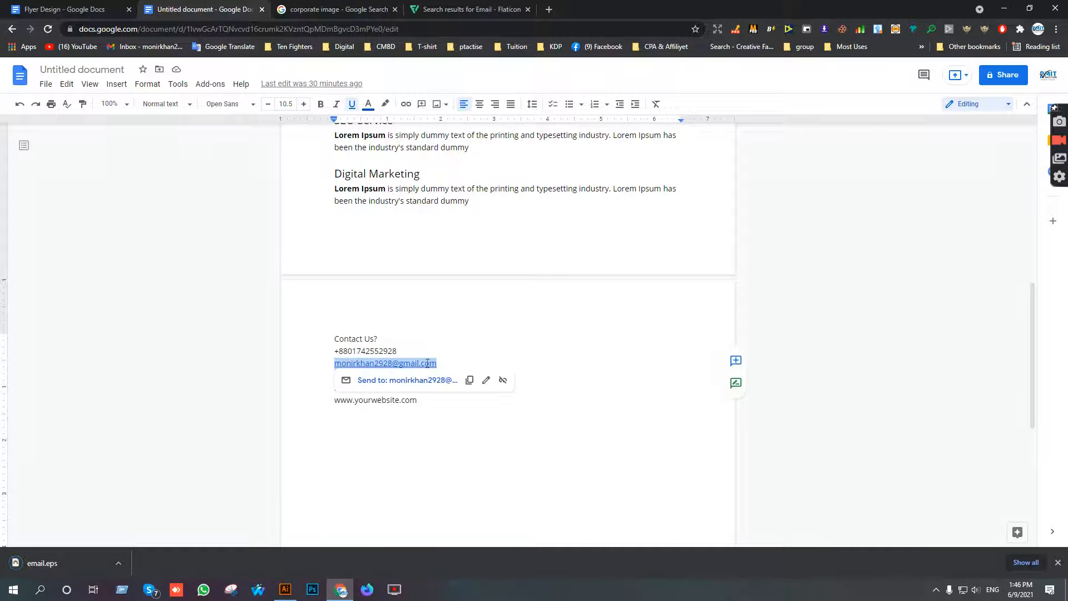
# Open email.eps in Illustrator and bring the envelope icon into the flyer document, below the artboard.
pyautogui.click(93, 560)
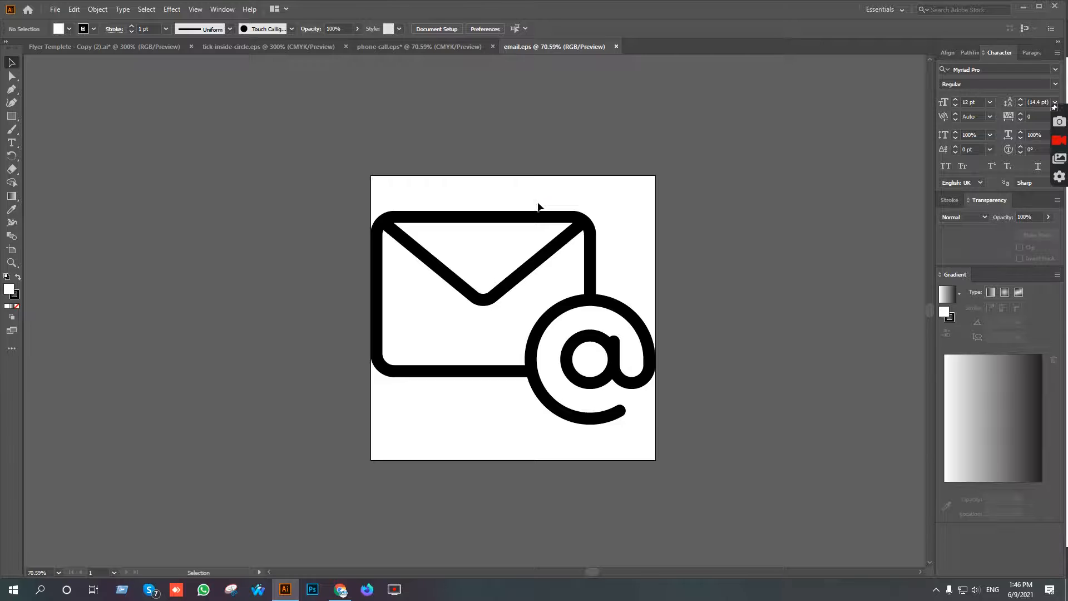
pyautogui.moveTo(560, 214); pyautogui.dragTo(443, 390)
pyautogui.moveTo(836, 361); pyautogui.dragTo(414, 534)
pyautogui.scroll(-2, 412, 532)
pyautogui.scroll(-6, 407, 527)
pyautogui.scroll(5, 384, 553)
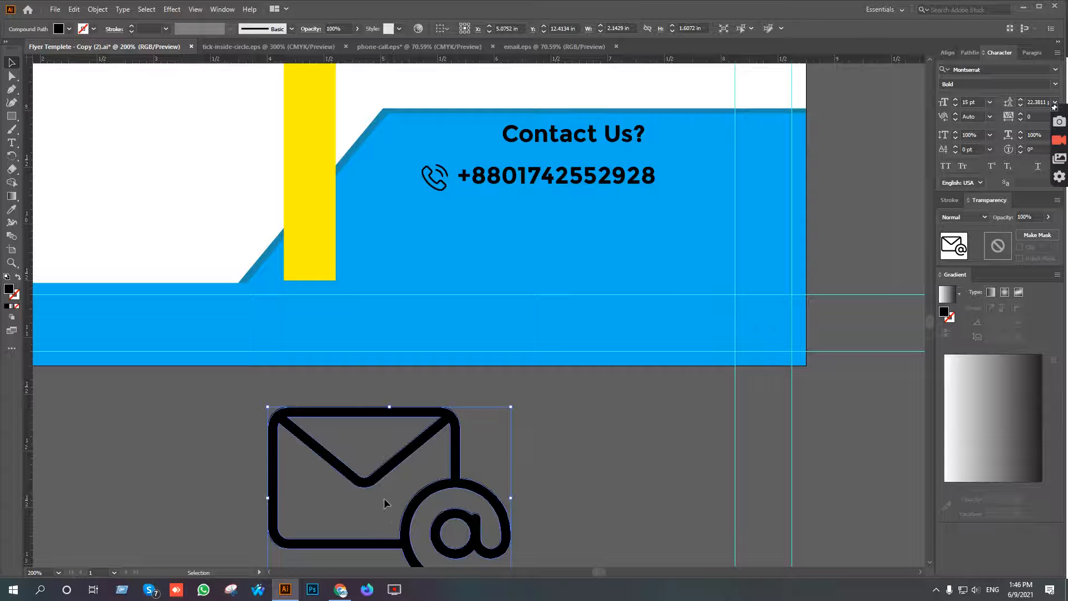
# Scale the envelope icon down to about 0.19 × 0.14 in and place it on the blue shape under the phone icon.
pyautogui.moveTo(388, 463); pyautogui.dragTo(469, 221)
pyautogui.moveTo(593, 256); pyautogui.dragTo(545, 465)
pyautogui.scroll(5, 473, 253)
pyautogui.moveTo(592, 421); pyautogui.dragTo(404, 167)
pyautogui.scroll(-1, 425, 211)
pyautogui.moveTo(518, 251); pyautogui.dragTo(575, 445)
pyautogui.moveTo(557, 405); pyautogui.dragTo(458, 331)
# Paste the contact e-mail address as a new text object and move it about 1.35 in across, beside the envelope icon.
pyautogui.click(12, 144)
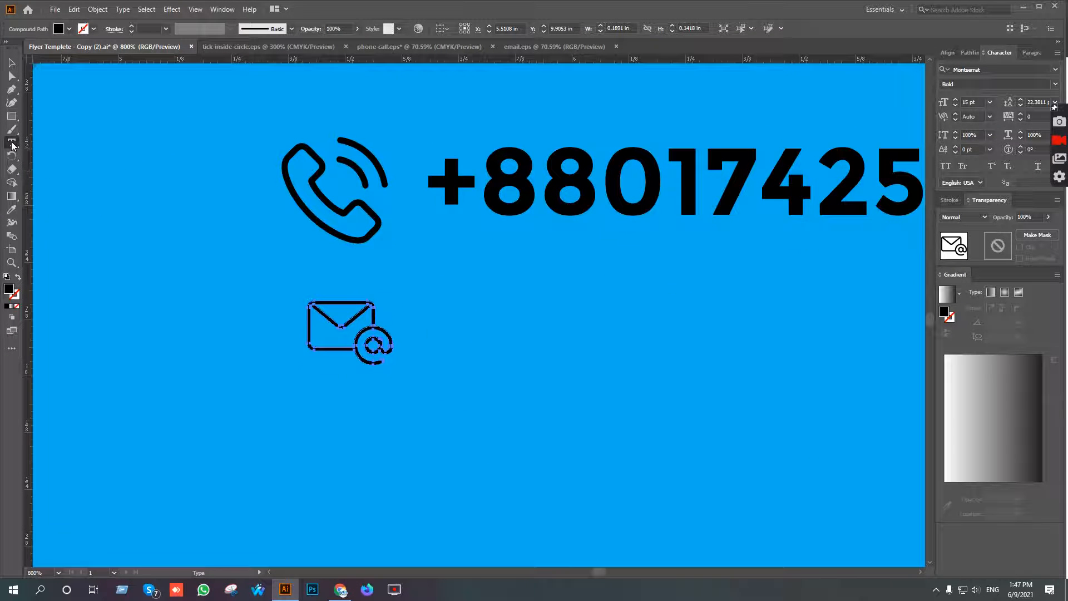
pyautogui.click(422, 334)
pyautogui.hotkey('ctrl', 'v')
pyautogui.click(11, 62)
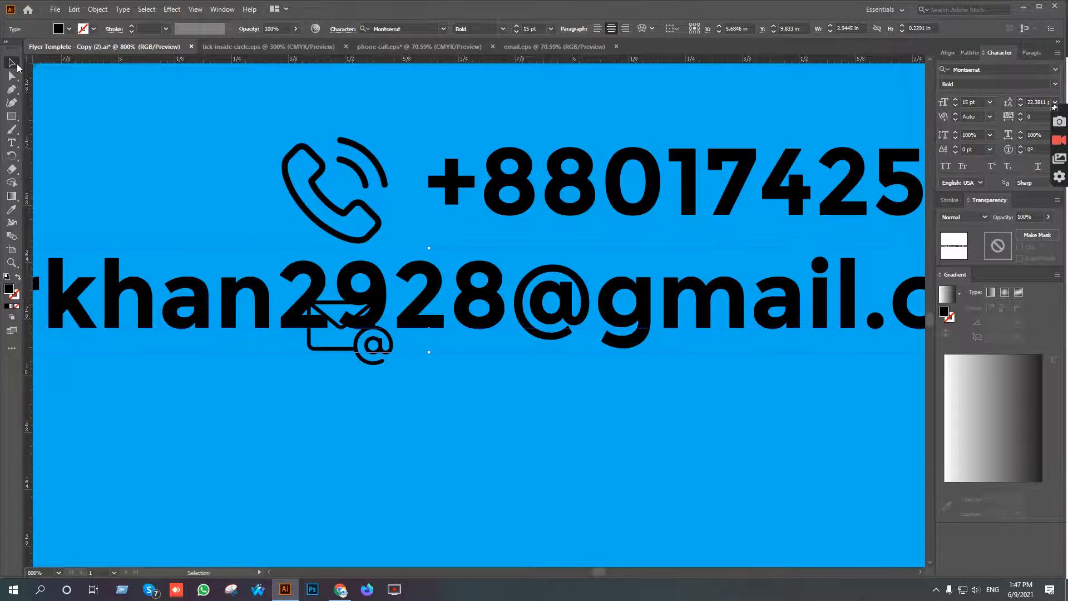
pyautogui.hotkey('ctrl', '-')
pyautogui.hotkey('ctrl', '-')
pyautogui.hotkey('ctrl', '-')
pyautogui.moveTo(340, 247); pyautogui.dragTo(568, 249)
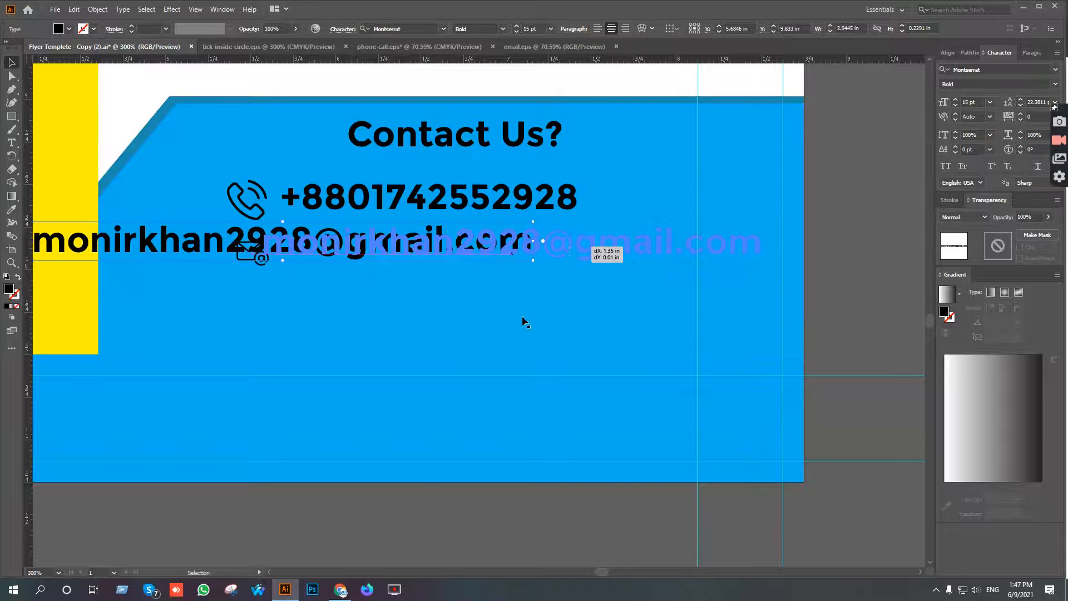
# Switch to Google Docs in Chrome and copy the two address lines from the contact text.
pyautogui.click(340, 589)
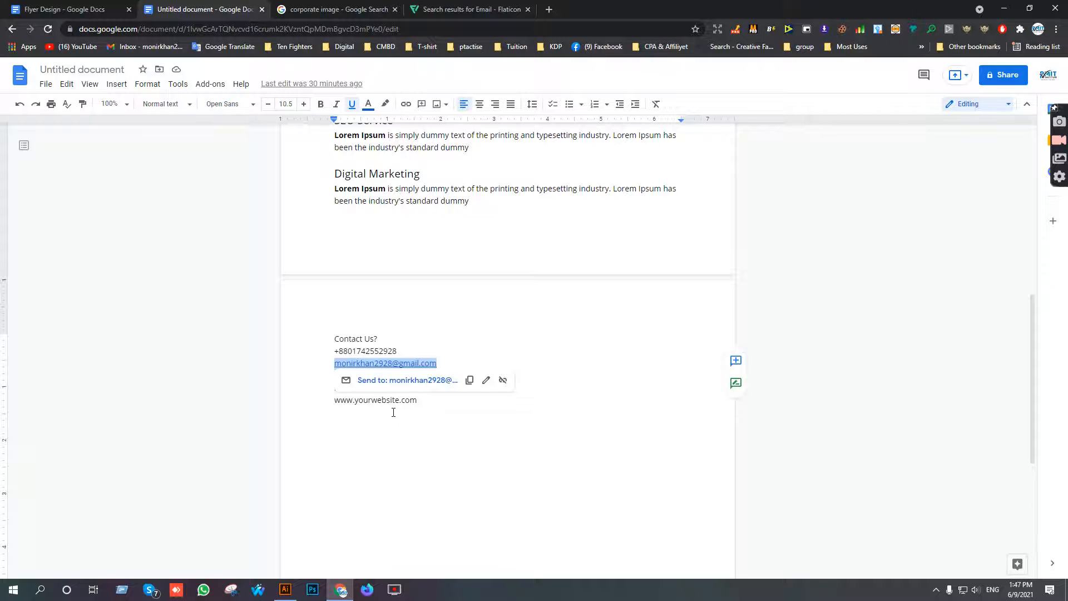
pyautogui.click(436, 400)
pyautogui.moveTo(413, 388); pyautogui.dragTo(335, 379)
# Return to Flaticon, close the email icon preview and search for "address" icons.
pyautogui.click(490, 9)
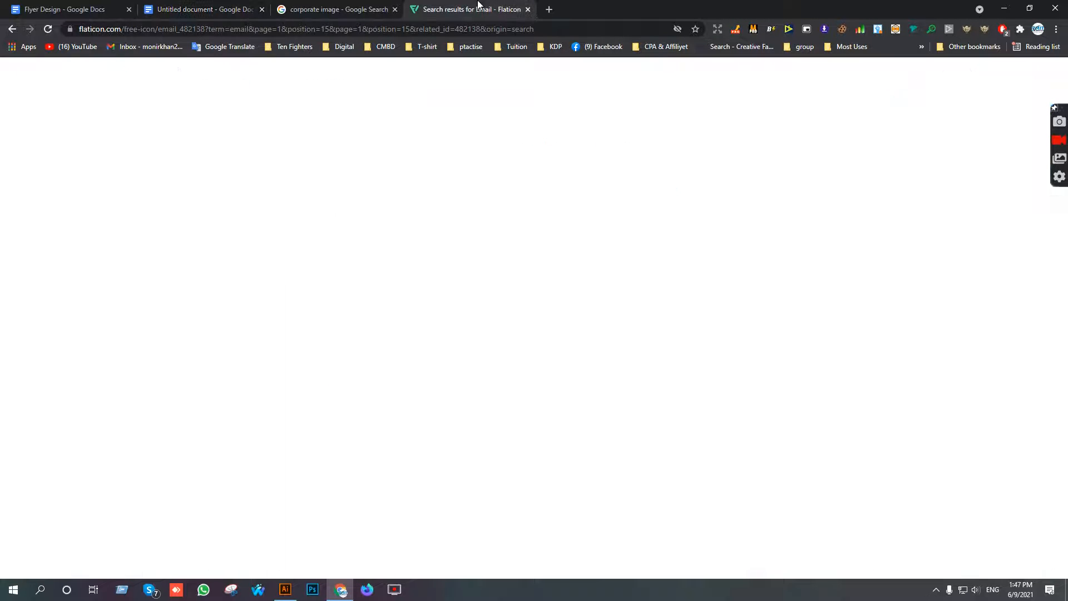
pyautogui.click(939, 83)
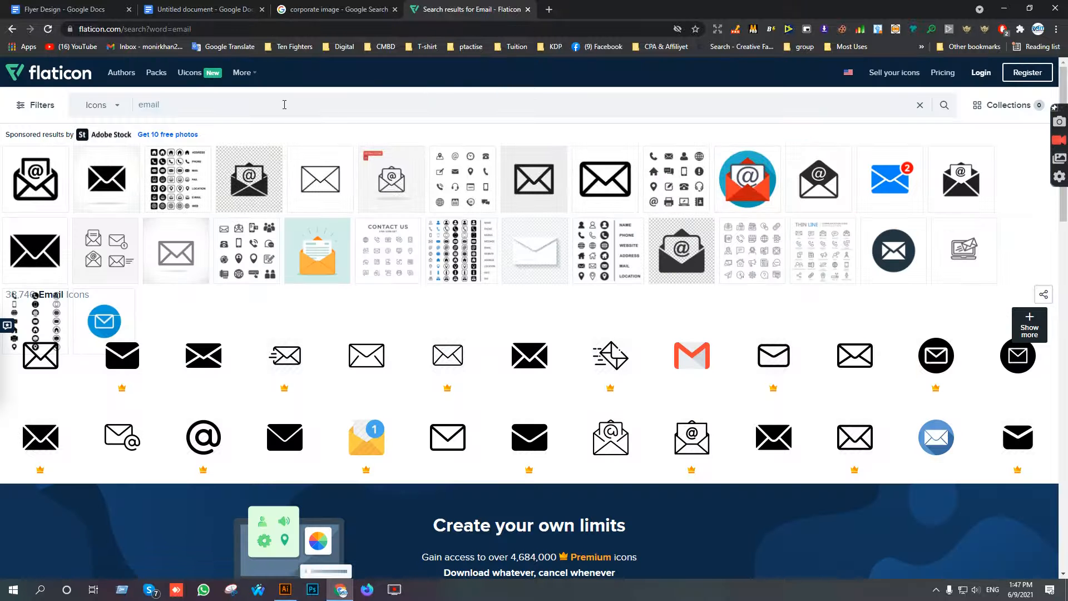
pyautogui.write('address')
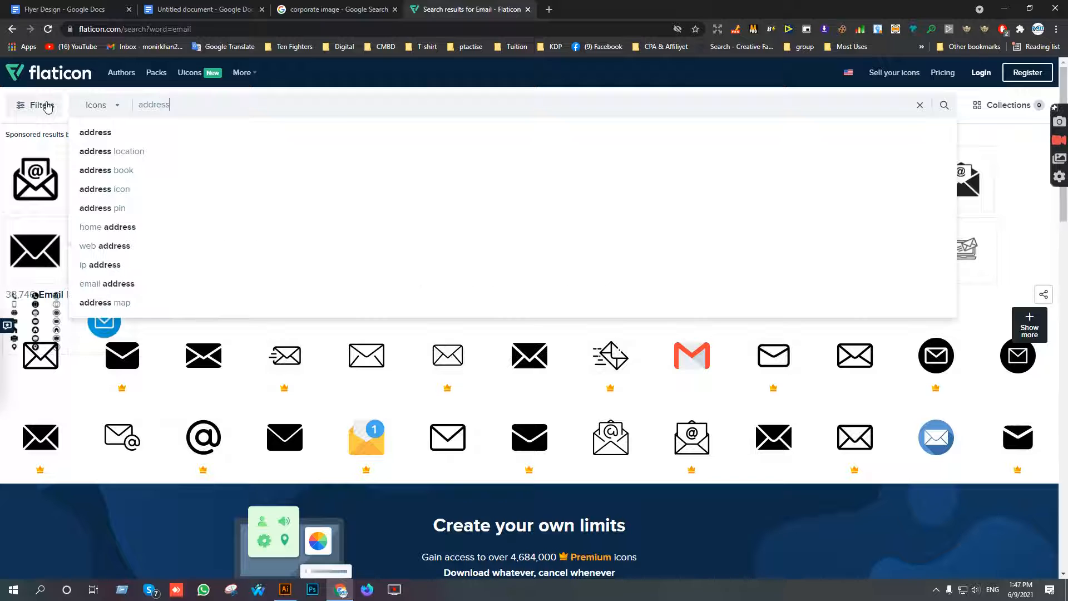
pyautogui.press('Return')
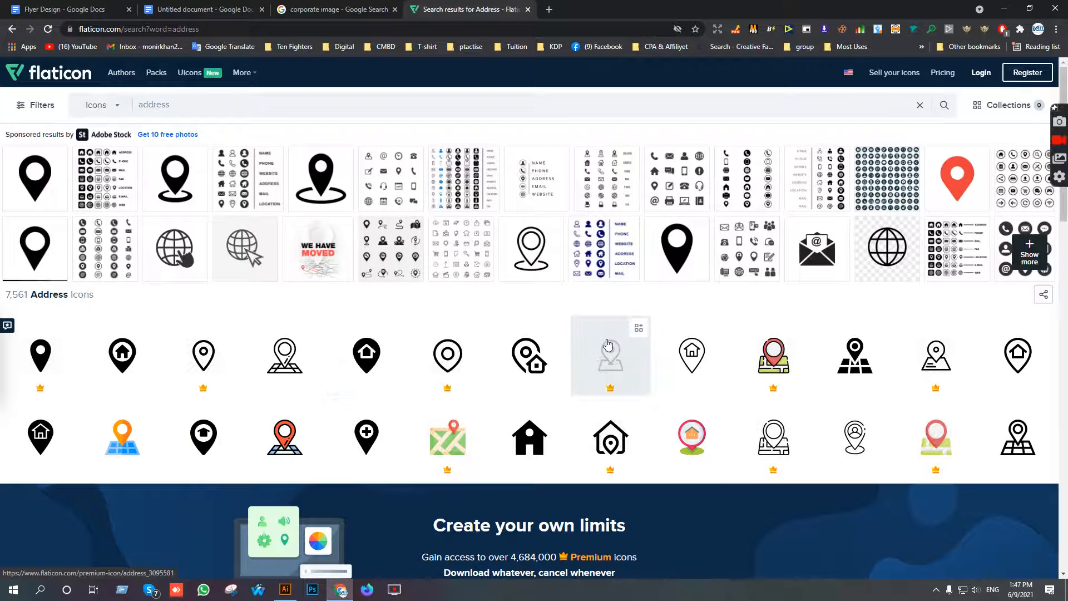
# Open the outlined Gps free icon, a location pin with a person inside, and download it as an EPS file.
pyautogui.scroll(-1, 608, 344)
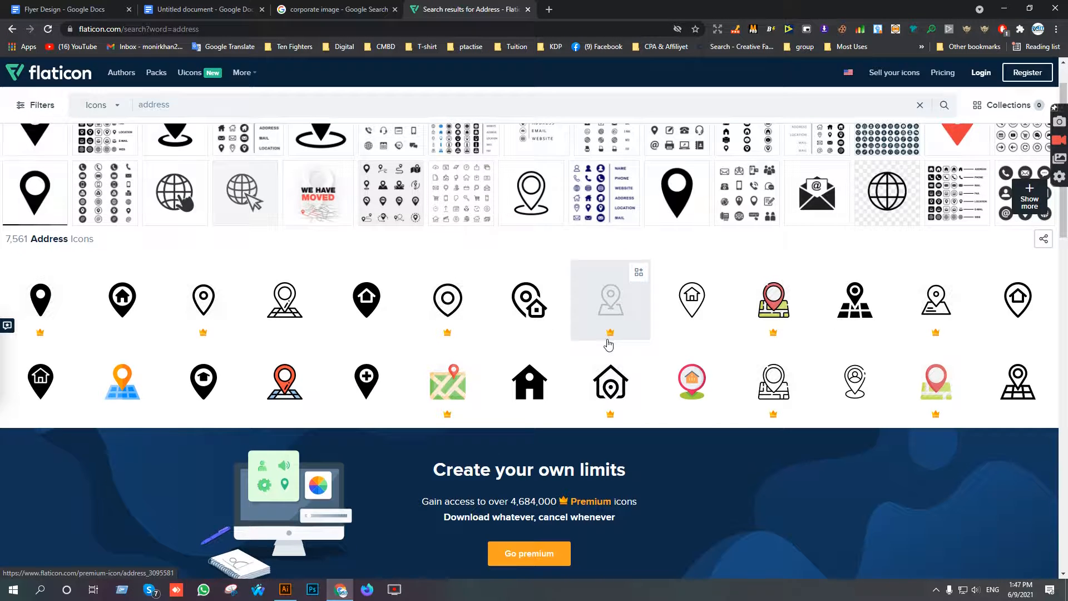
pyautogui.click(854, 373)
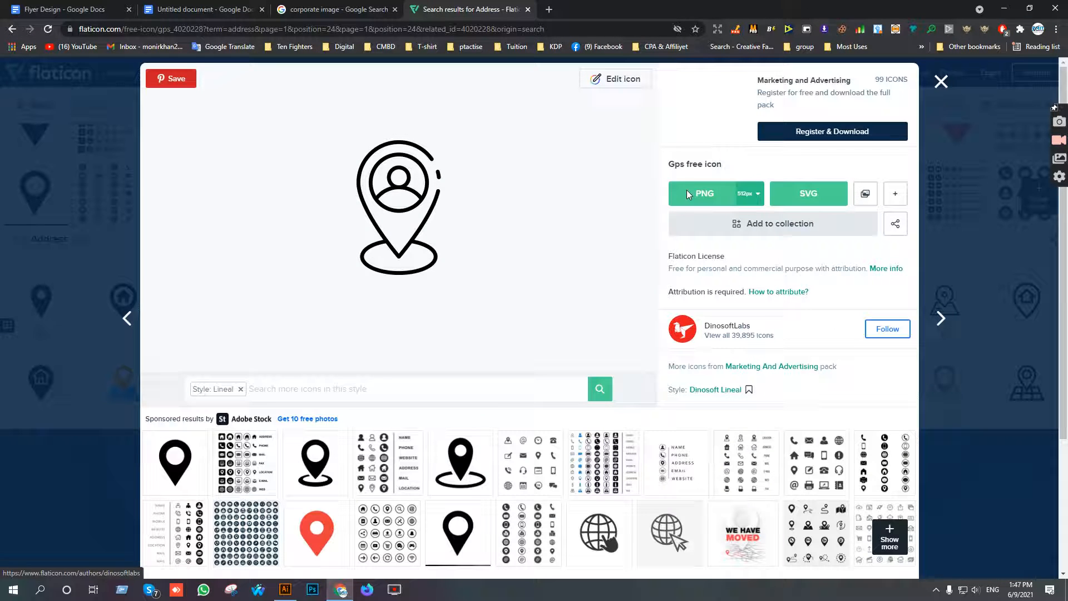
pyautogui.click(895, 195)
pyautogui.click(890, 224)
pyautogui.click(666, 284)
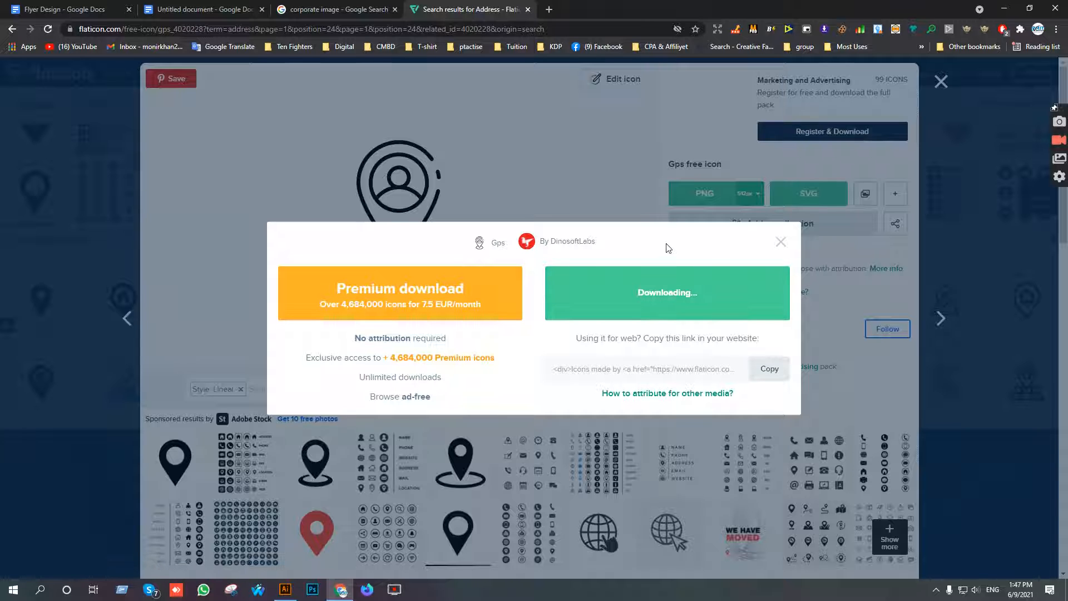
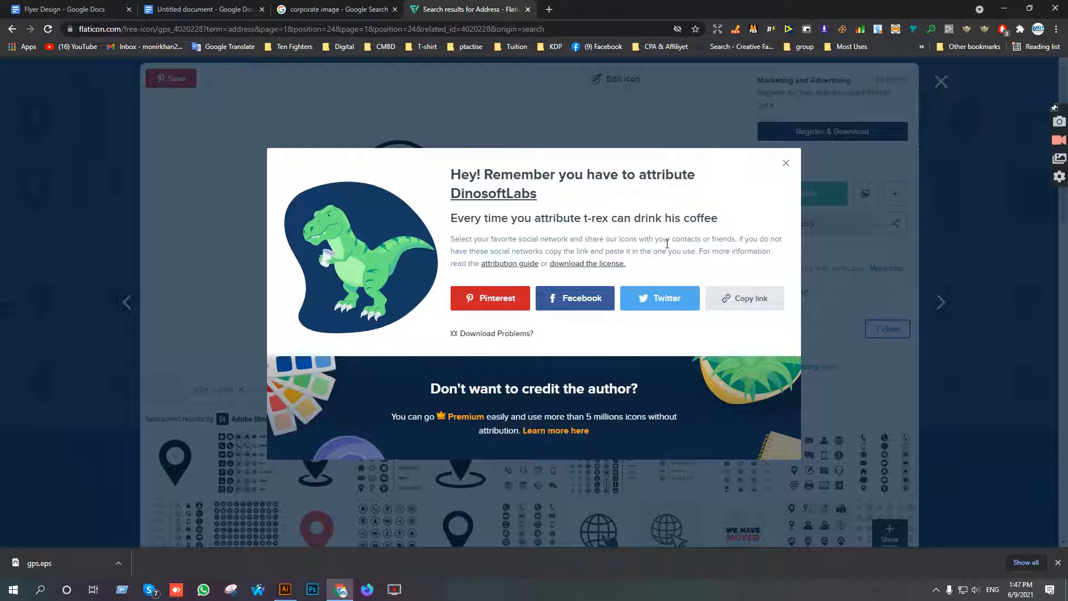
# Open the downloaded gps.eps, bring its location pin into the flyer document and shrink it to roughly the size of the contact icons.
pyautogui.click(45, 562)
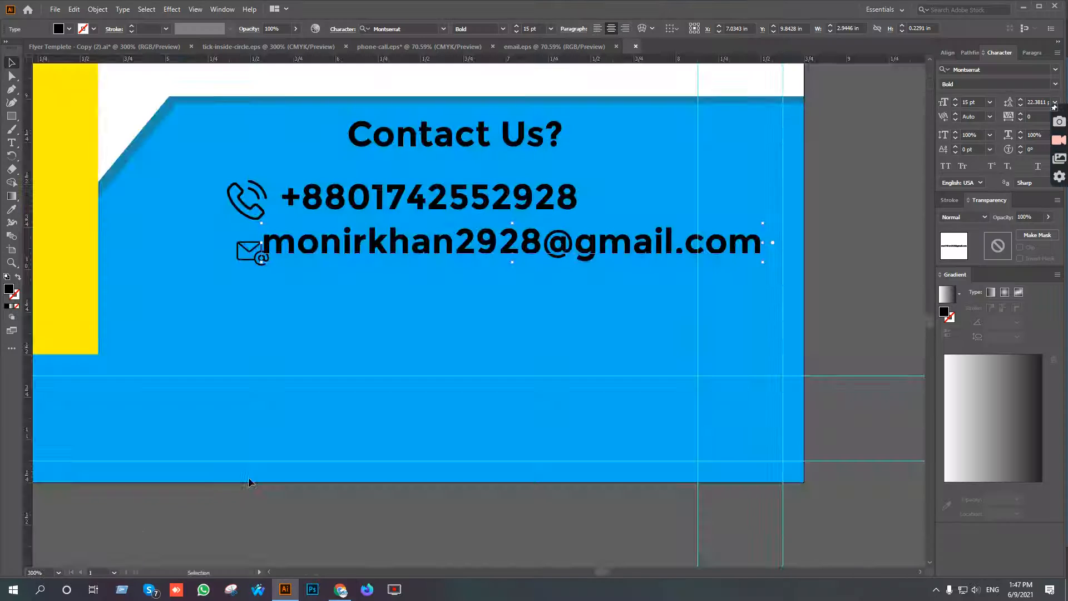
pyautogui.moveTo(482, 223); pyautogui.dragTo(333, 299)
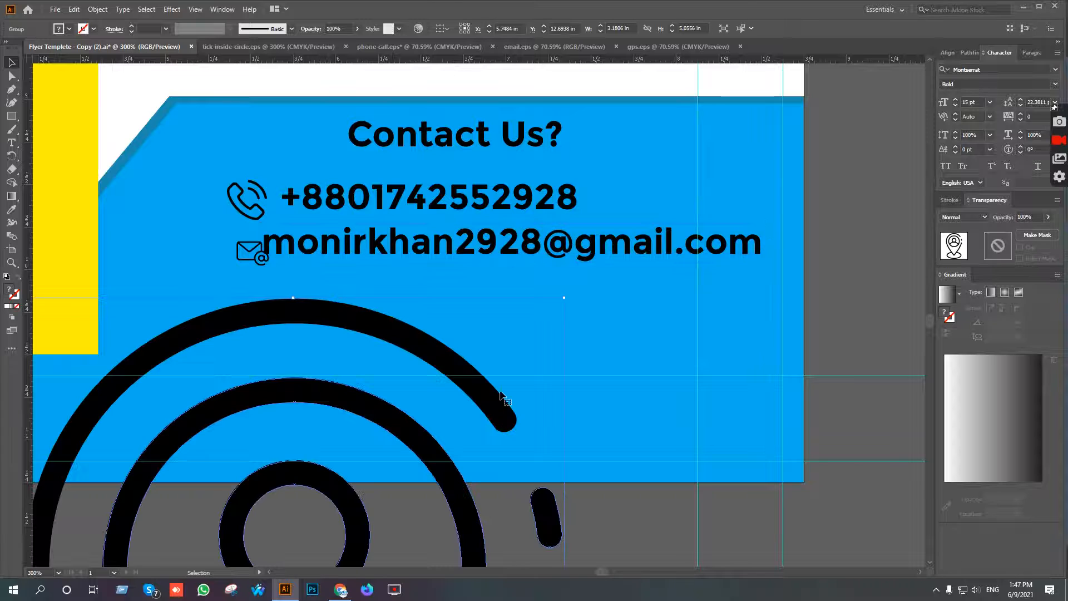
pyautogui.moveTo(565, 299); pyautogui.dragTo(327, 198)
pyautogui.scroll(-1, 375, 495)
pyautogui.scroll(-1, 375, 495)
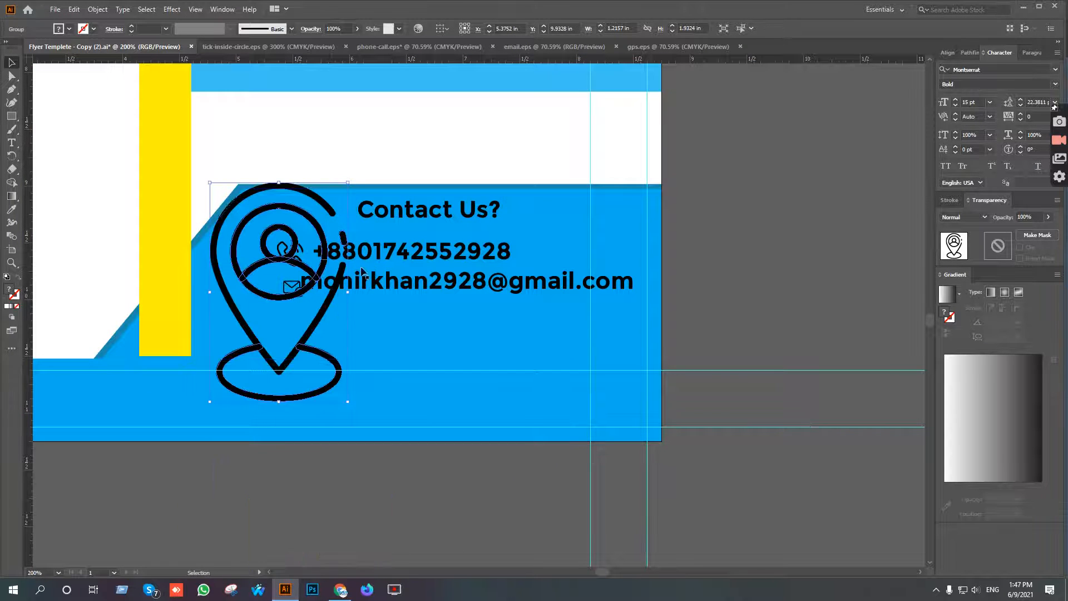
pyautogui.moveTo(347, 296); pyautogui.dragTo(294, 299)
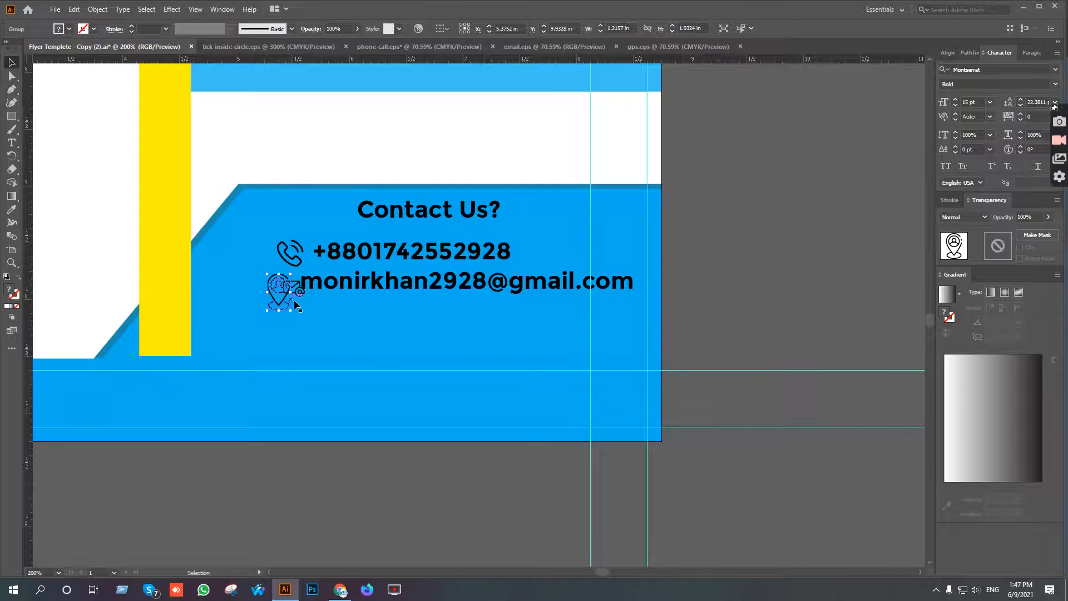
# Scale the location pin down to about 0.12 × 0.20 in and place it below the envelope icon.
pyautogui.scroll(5, 294, 305)
pyautogui.moveTo(185, 232); pyautogui.dragTo(479, 377)
pyautogui.moveTo(522, 328); pyautogui.dragTo(346, 348)
pyautogui.scroll(-3, 346, 348)
pyautogui.moveTo(454, 378); pyautogui.dragTo(446, 331)
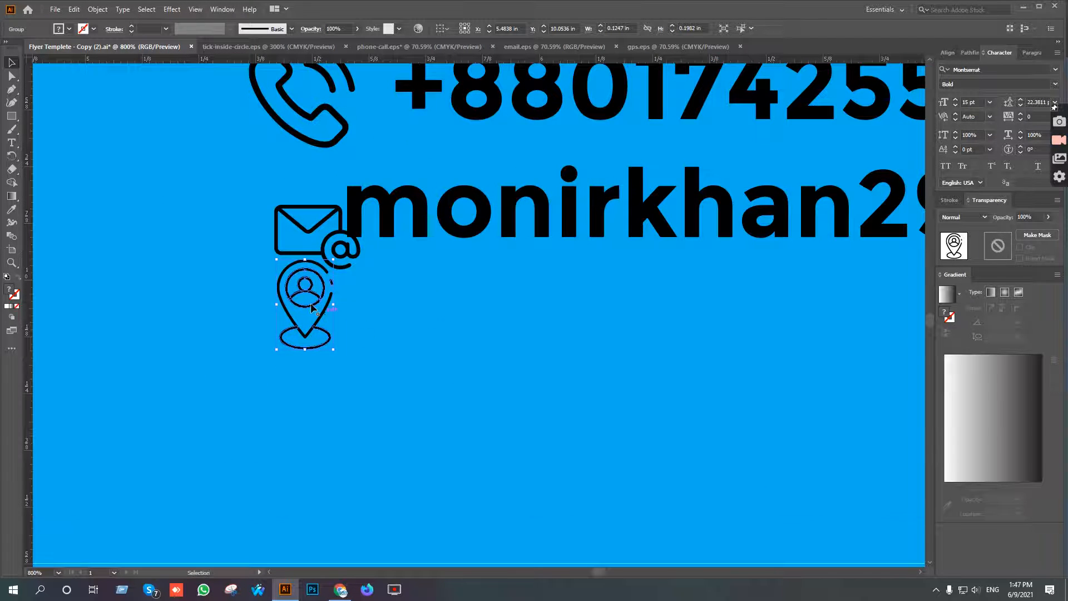
pyautogui.moveTo(304, 294); pyautogui.dragTo(301, 326)
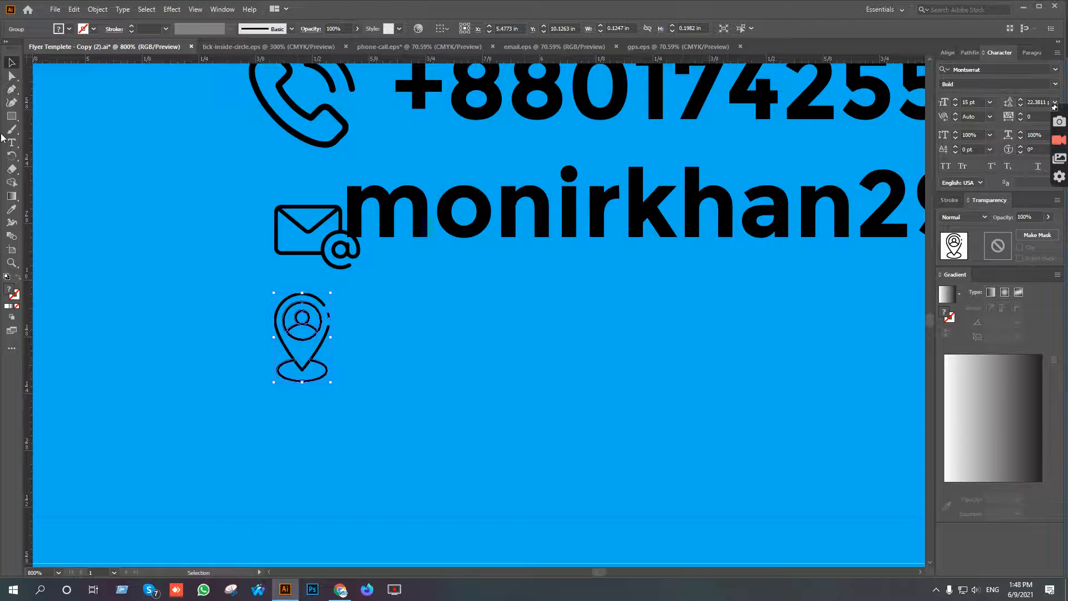
# Paste the two copied address lines as a new text object and move it about 1.08 in across, beside the location pin.
pyautogui.click(428, 348)
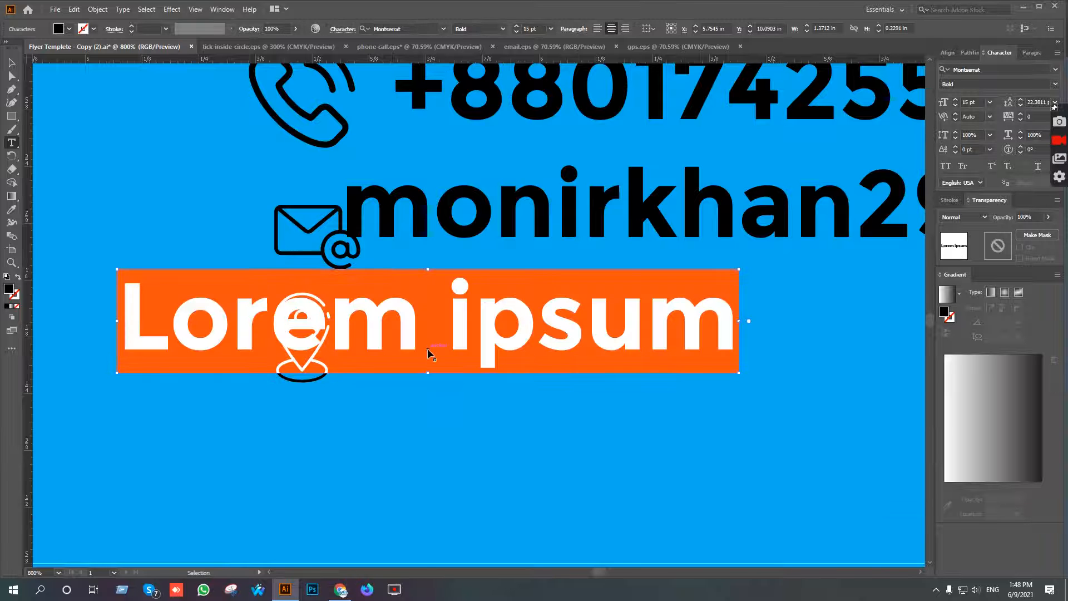
pyautogui.write('Your address here, New Work-0000,USA')
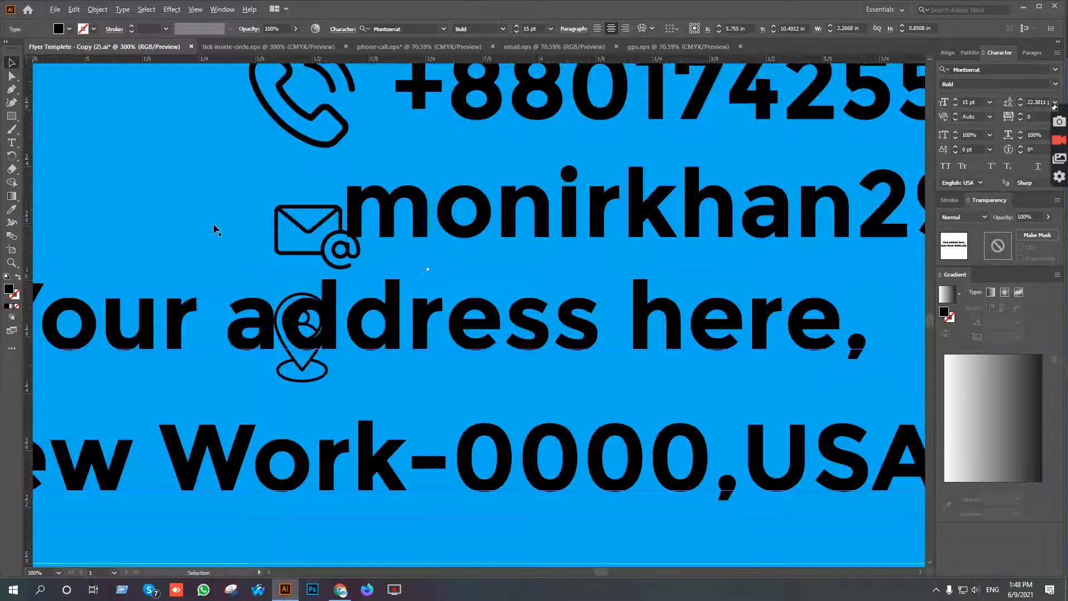
pyautogui.scroll(-3, 214, 224)
pyautogui.moveTo(295, 265); pyautogui.dragTo(502, 296)
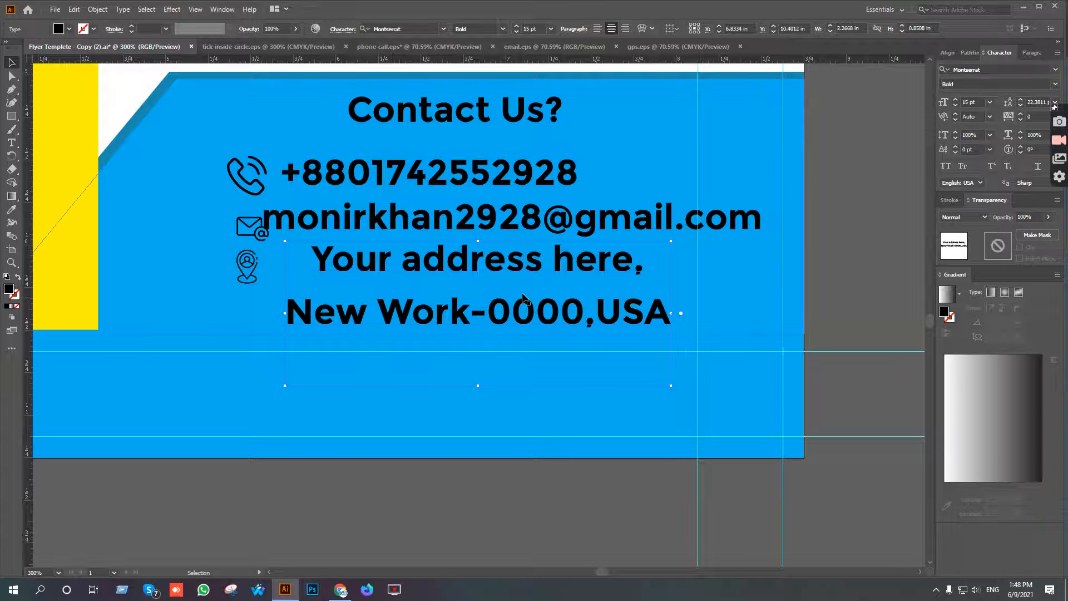
# Switch to Flaticon in Chrome, close the Gps icon preview and search for "web" icons.
pyautogui.click(341, 589)
pyautogui.click(951, 82)
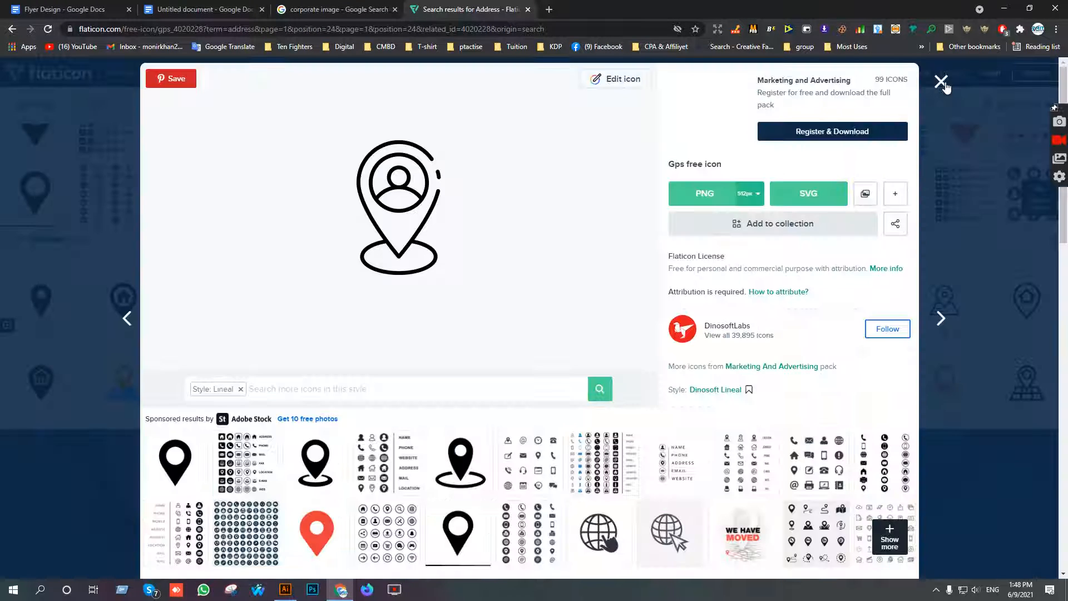
pyautogui.click(941, 82)
pyautogui.moveTo(301, 109); pyautogui.dragTo(145, 94)
pyautogui.press('BackSpace')
pyautogui.write('web')
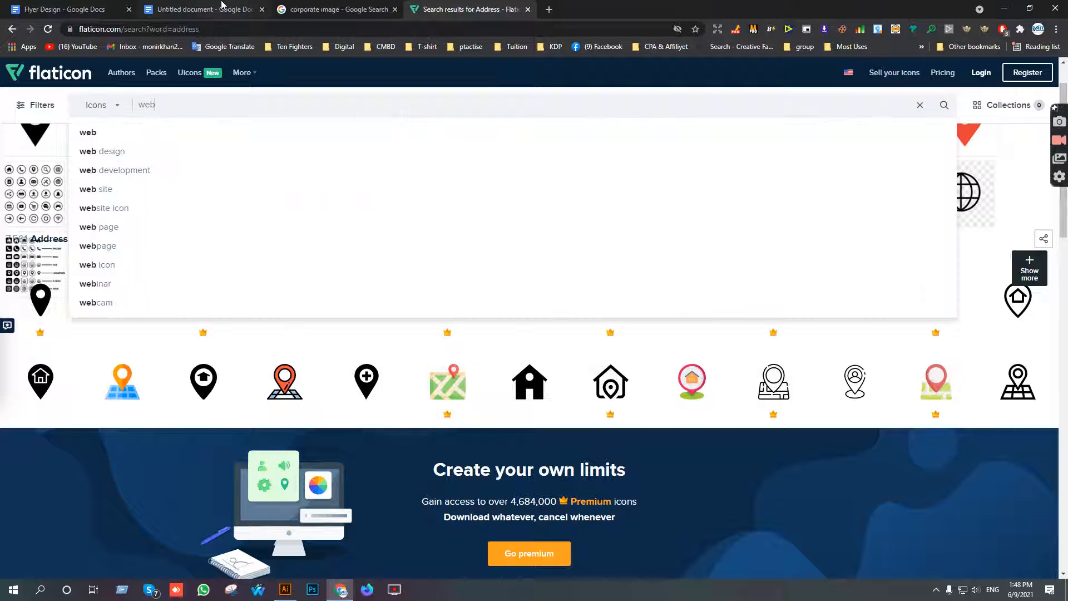
pyautogui.press('Return')
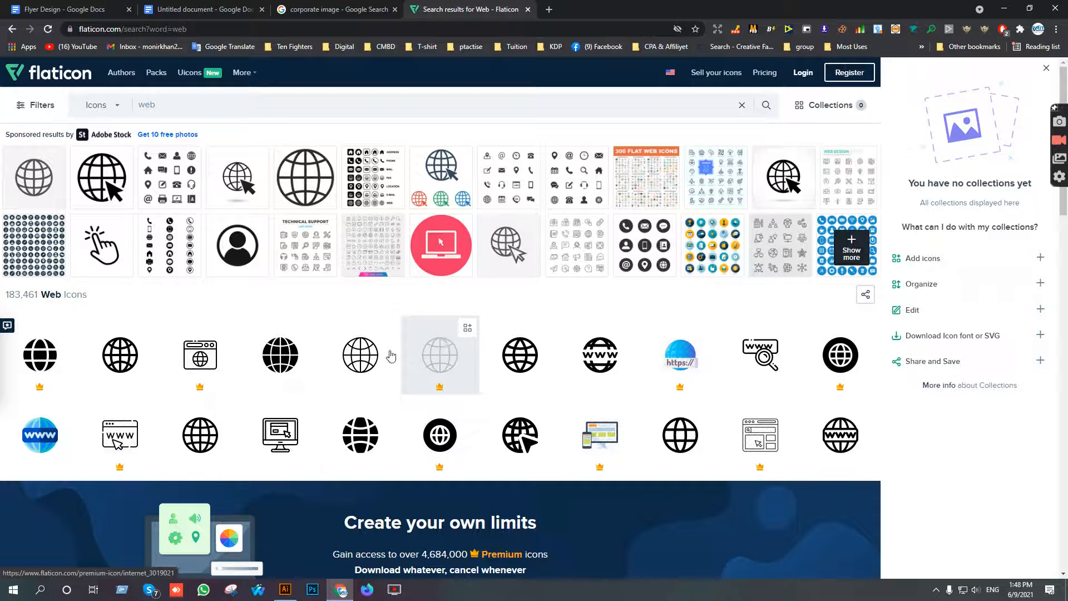
# Open the World Wide Web free icon, an outlined globe by Freepik, and download it as an EPS file.
pyautogui.click(190, 438)
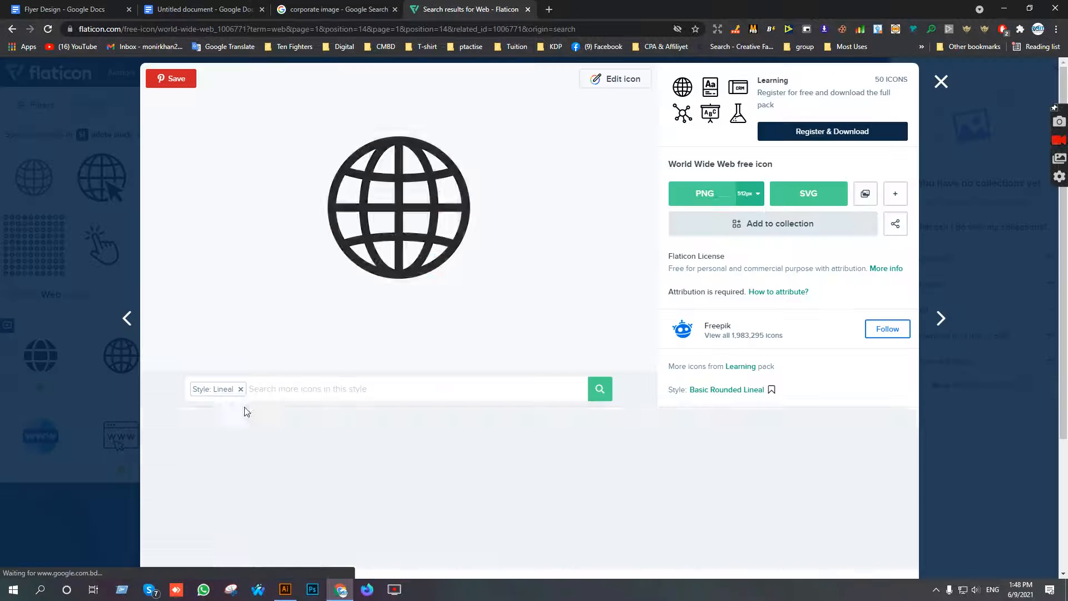
pyautogui.click(895, 194)
pyautogui.click(877, 224)
pyautogui.click(671, 295)
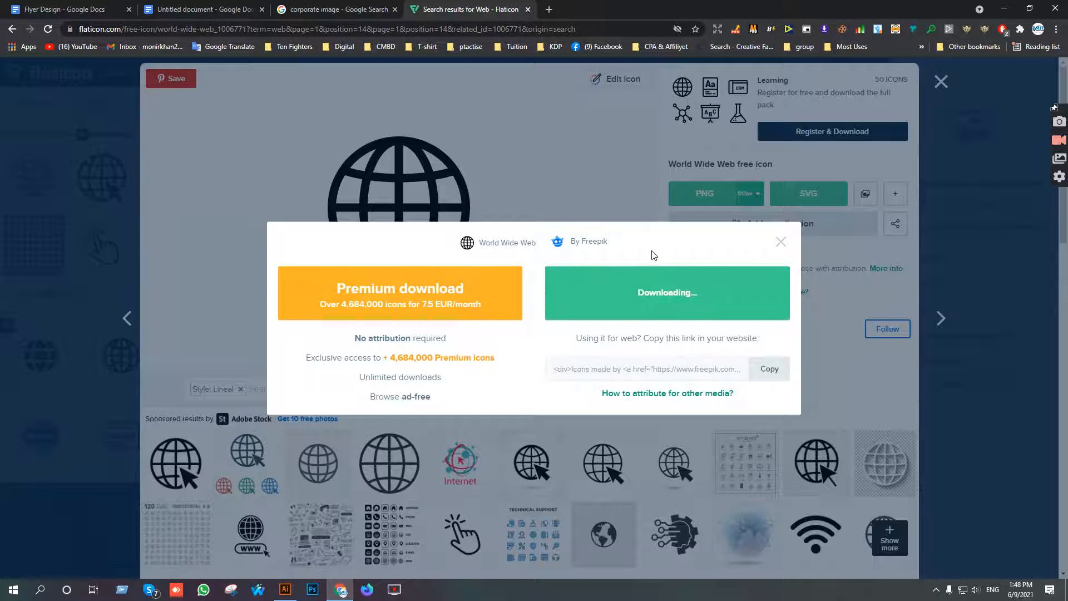
pyautogui.click(102, 5)
pyautogui.click(206, 9)
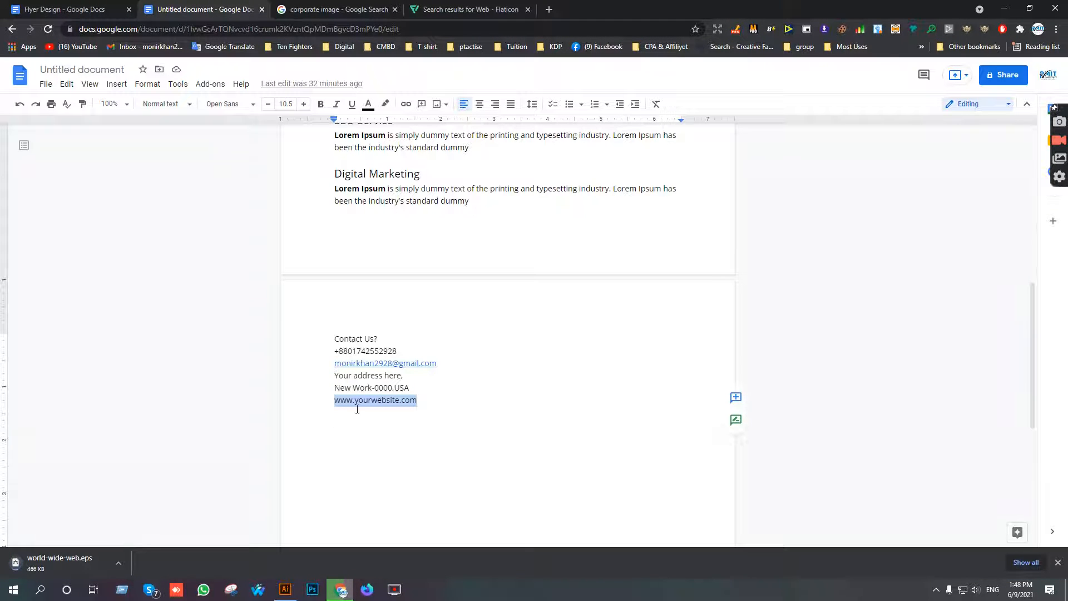
pyautogui.click(47, 558)
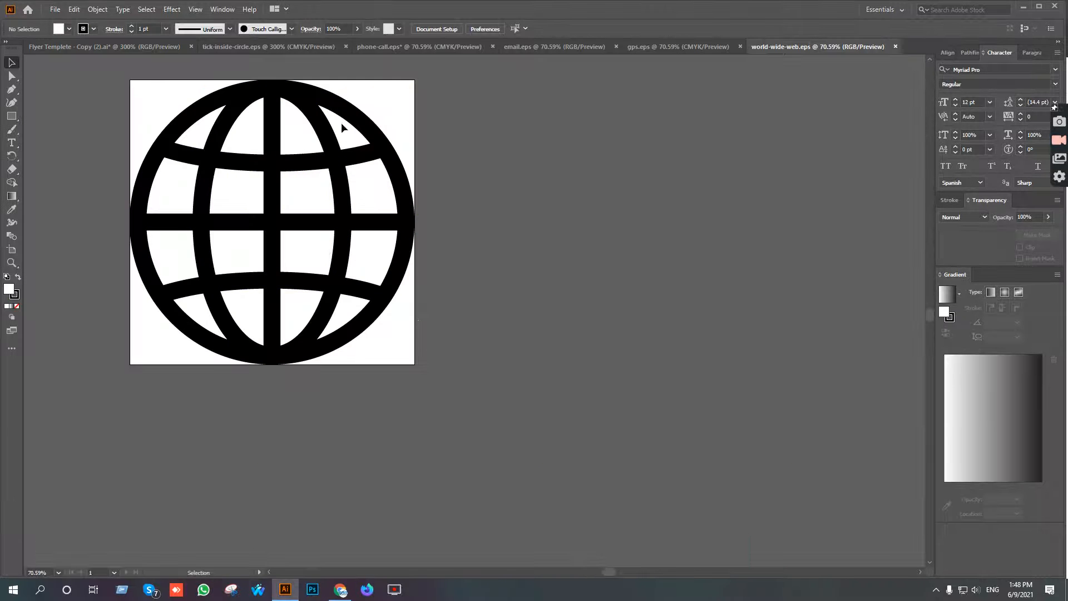
# Bring the globe icon into the flyer document at about 0.66 in wide, placed below the artboard.
pyautogui.moveTo(342, 124); pyautogui.dragTo(59, 44)
pyautogui.moveTo(487, 501); pyautogui.dragTo(415, 262)
pyautogui.scroll(-7, 369, 473)
pyautogui.scroll(3, 534, 275)
pyautogui.click(11, 143)
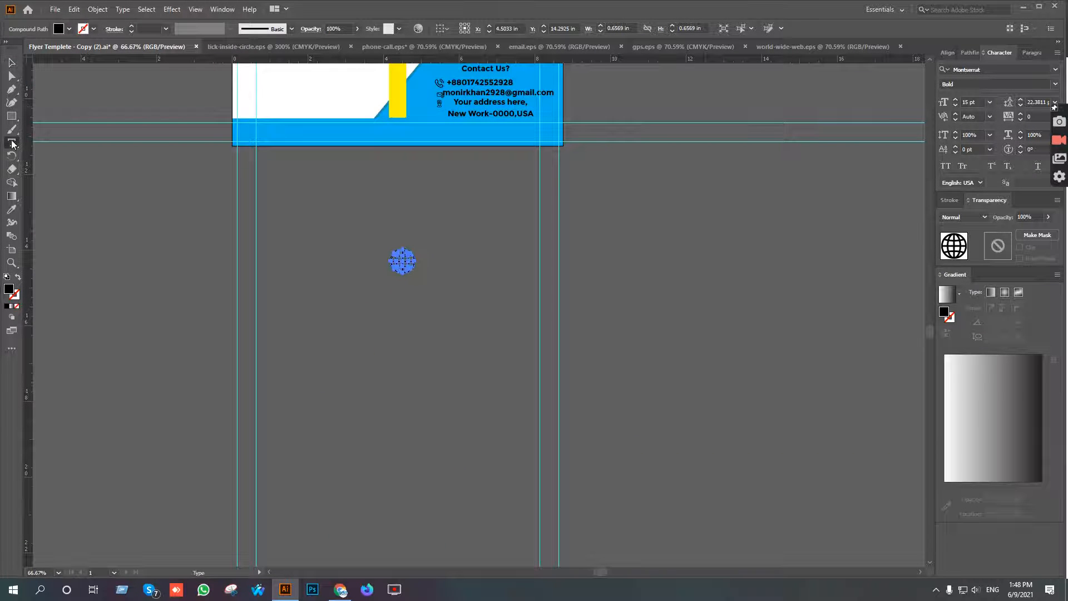
pyautogui.click(414, 262)
pyautogui.write('www.yourwebsite.com')
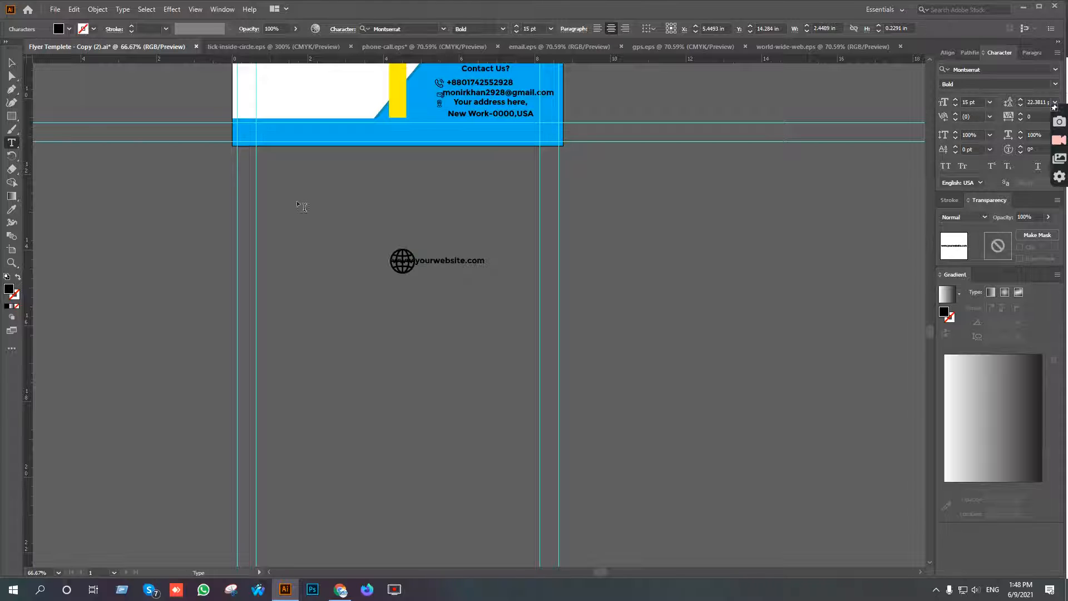
pyautogui.click(14, 63)
pyautogui.scroll(4, 448, 280)
pyautogui.moveTo(381, 195); pyautogui.dragTo(499, 201)
pyautogui.scroll(-5, 499, 201)
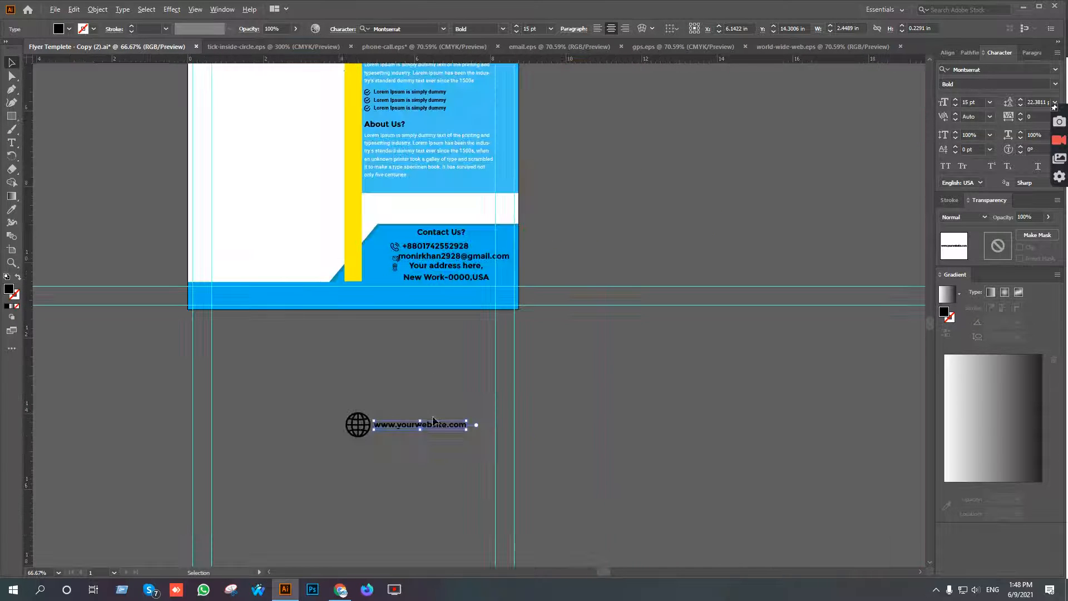
# Select the website, address, e-mail and phone texts together and apply the bullet text's Roboto Bold 10 pt style with the Eyedropper.
pyautogui.keyDown('shift'); pyautogui.click(456, 276); pyautogui.keyUp('shift')
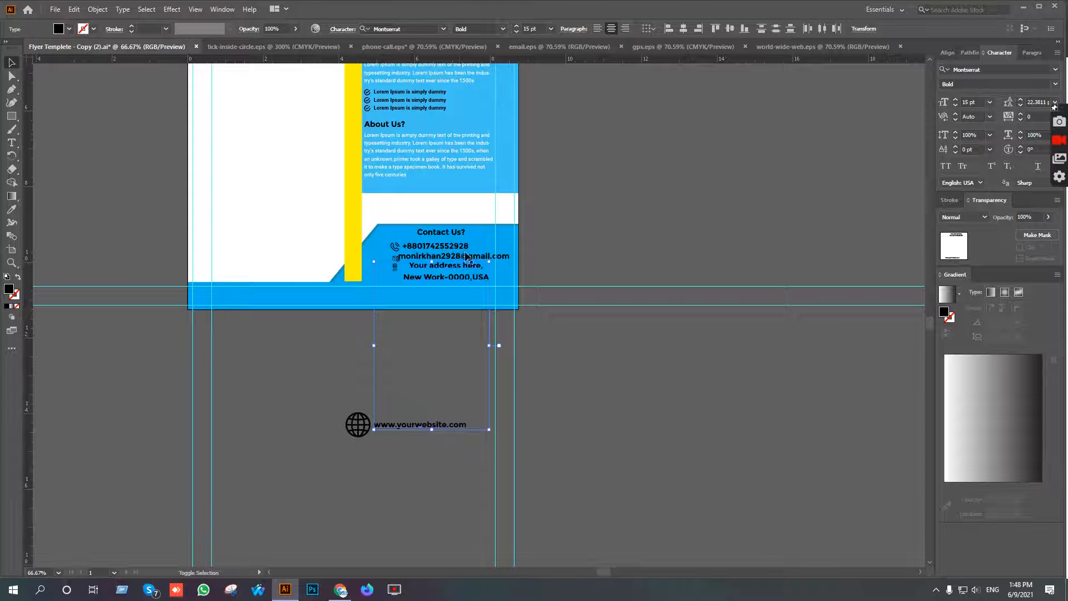
pyautogui.scroll(2, 485, 257)
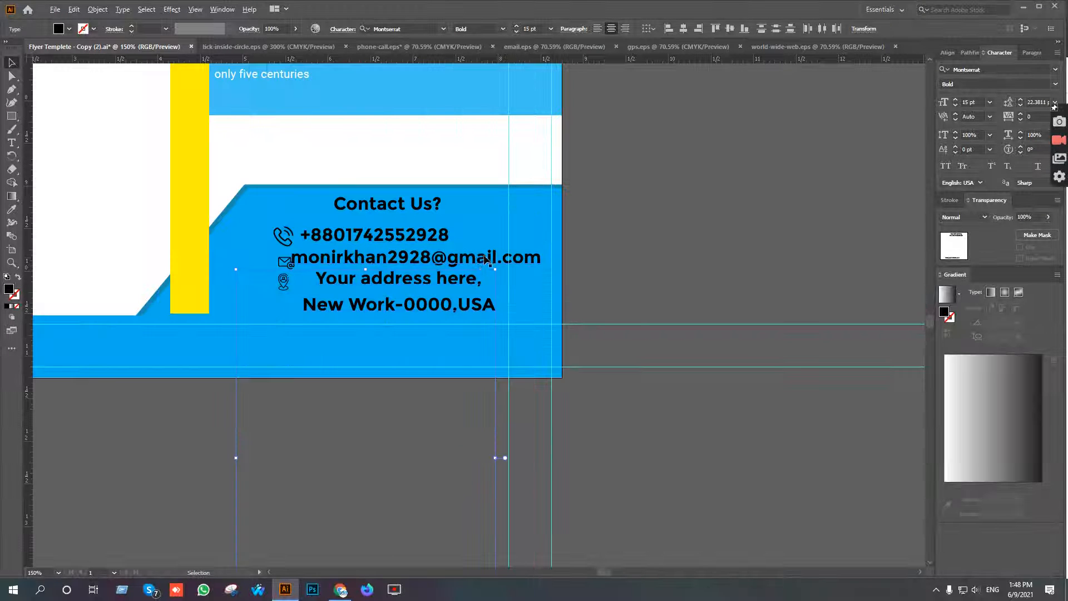
pyautogui.keyDown('shift'); pyautogui.click(474, 260); pyautogui.keyUp('shift')
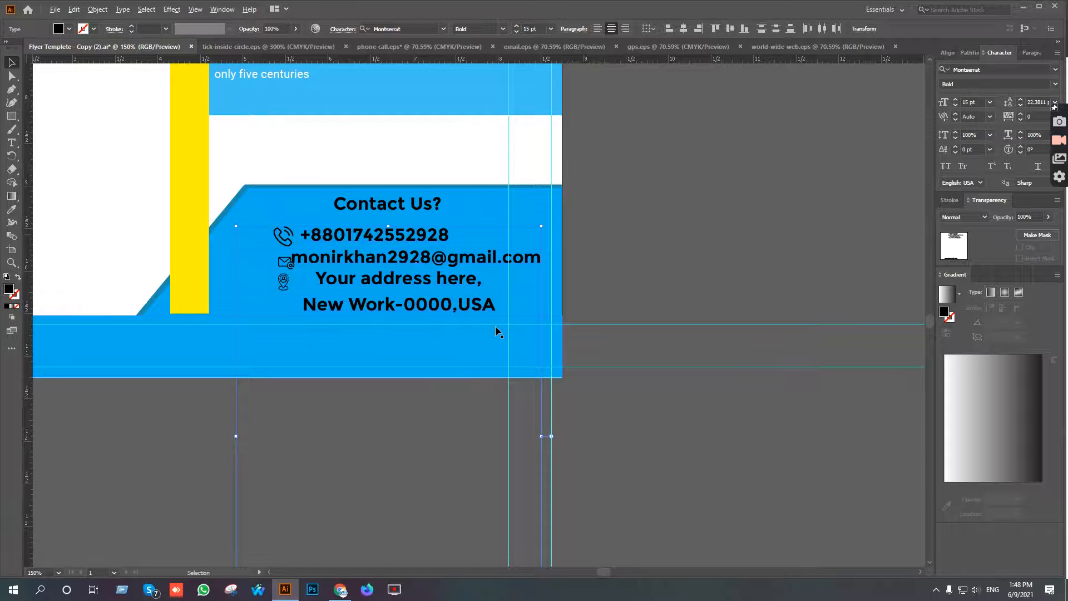
pyautogui.scroll(-3, 498, 331)
pyautogui.scroll(3, 500, 331)
pyautogui.press('i')
pyautogui.scroll(5, 447, 270)
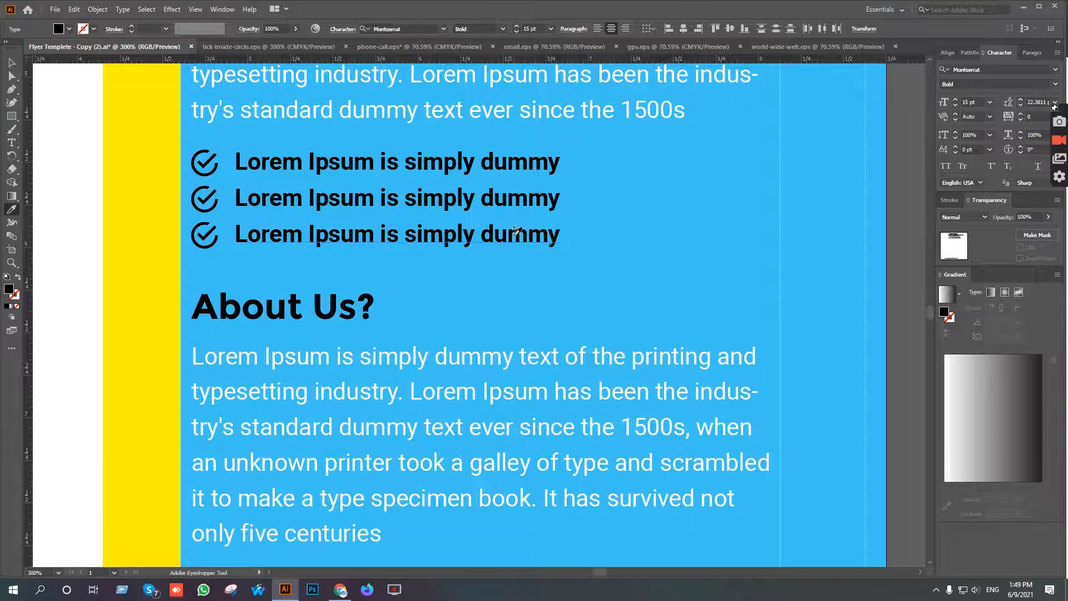
pyautogui.click(516, 228)
pyautogui.scroll(-5, 489, 322)
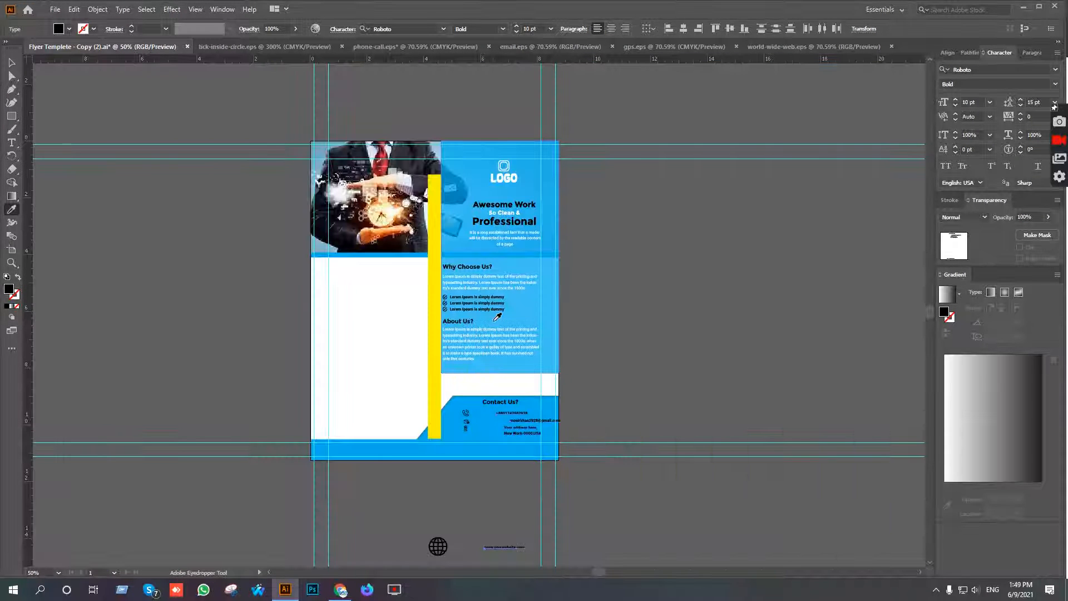
pyautogui.press('v')
# Fill the selected phone, e-mail, address and website texts with white and deselect them.
pyautogui.scroll(2, 547, 488)
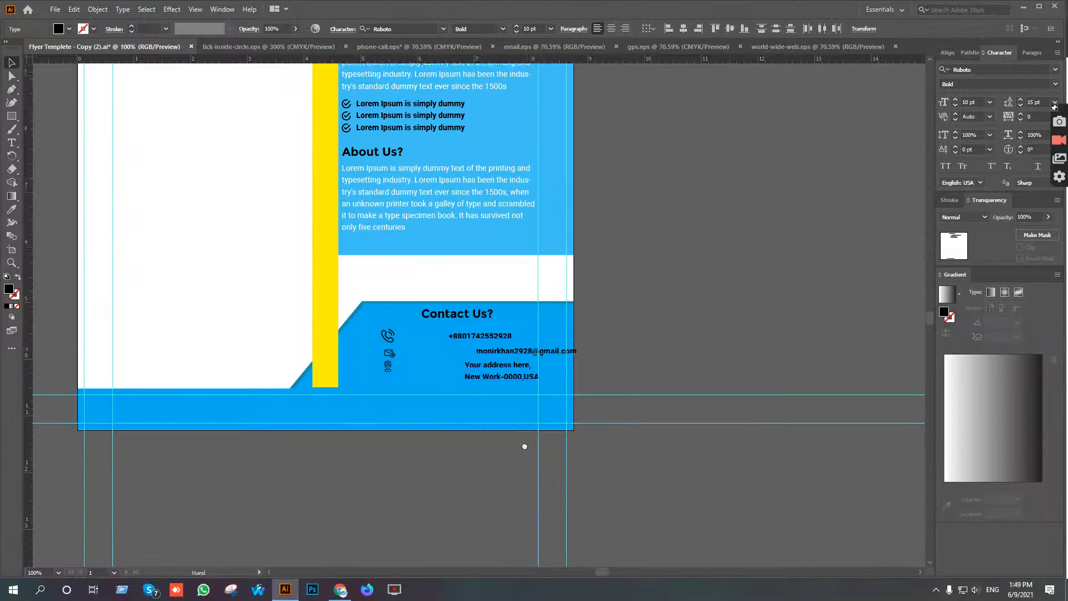
pyautogui.scroll(-2, 518, 402)
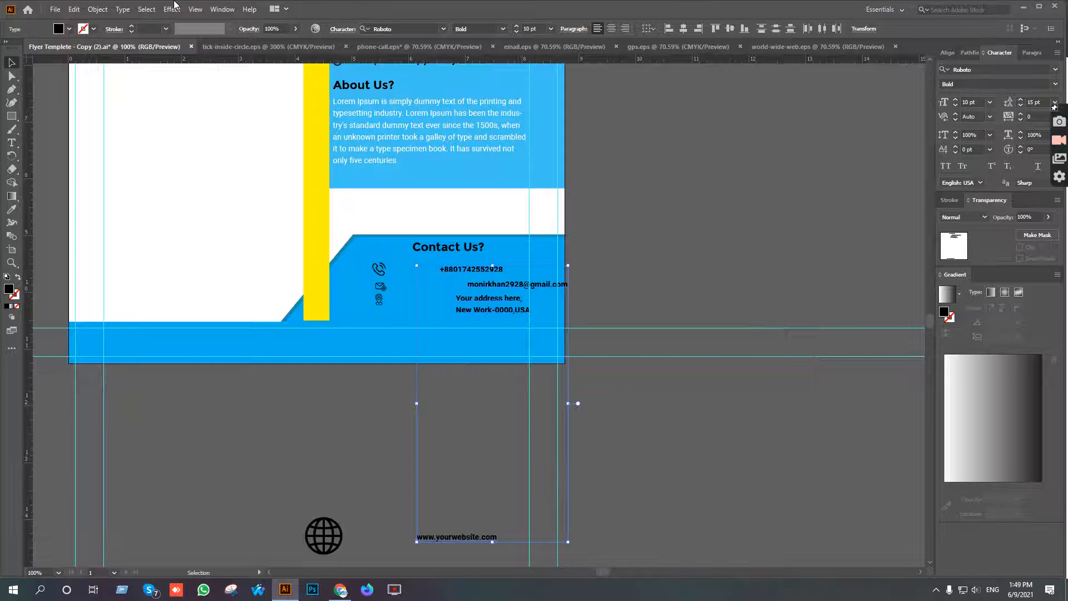
pyautogui.click(70, 29)
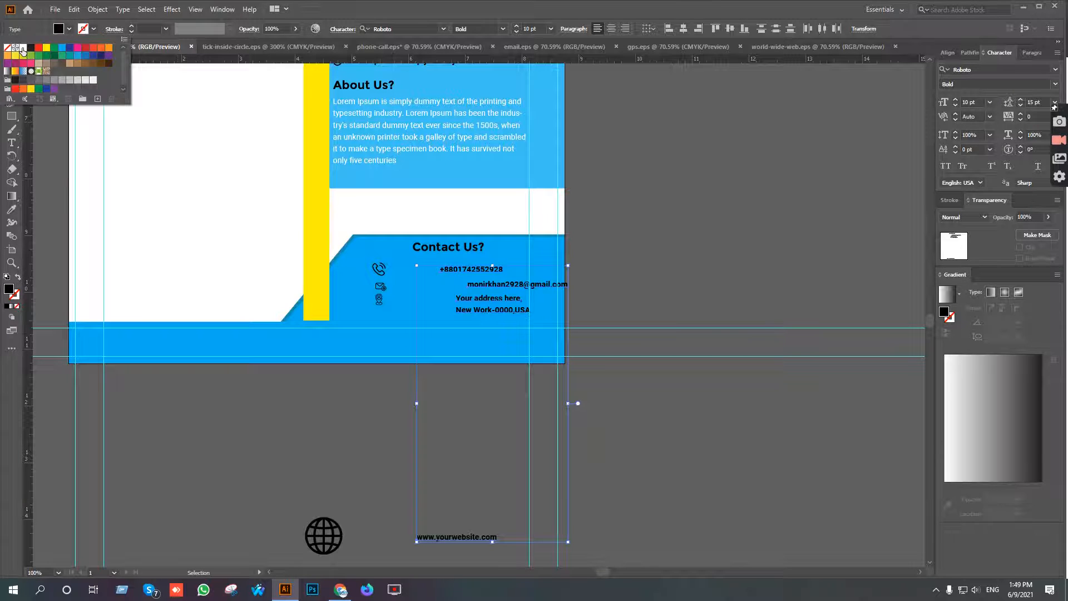
pyautogui.click(22, 48)
pyautogui.click(615, 205)
pyautogui.click(639, 222)
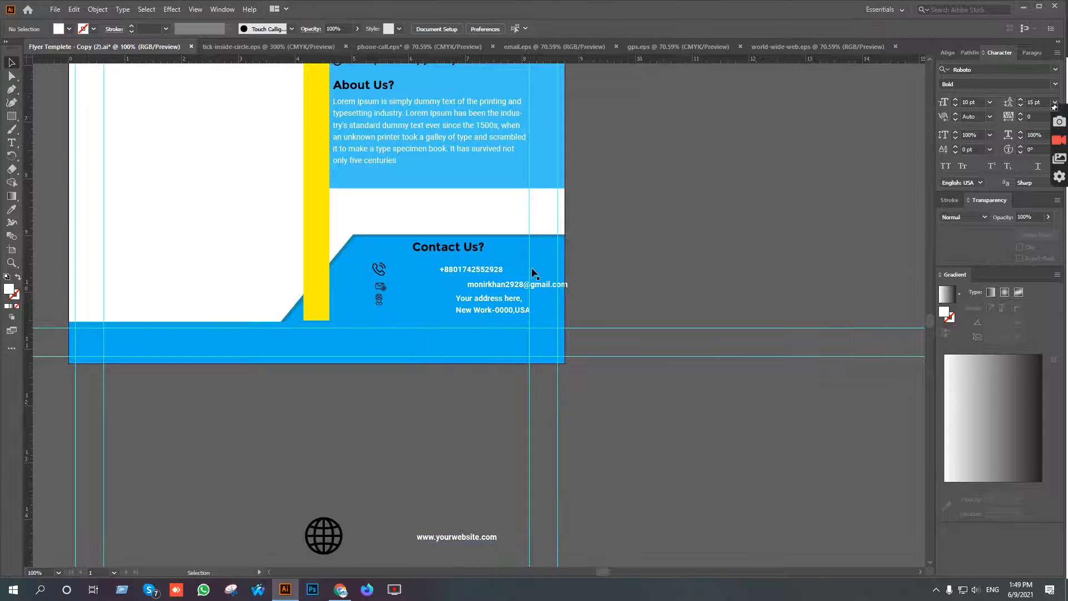
# Shrink the phone, envelope and location pin icons, making the pin about 0.08 × 0.12 in.
pyautogui.scroll(5, 384, 286)
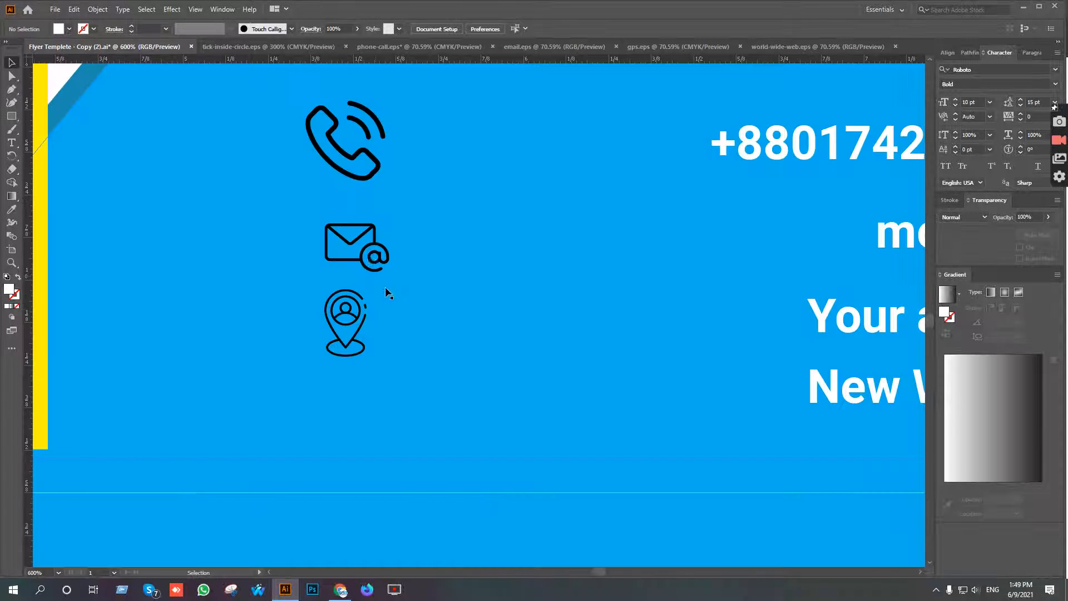
pyautogui.click(378, 166)
pyautogui.moveTo(386, 100); pyautogui.dragTo(367, 120)
pyautogui.press('space')
pyautogui.moveTo(486, 232); pyautogui.dragTo(566, 274)
pyautogui.click(451, 298)
pyautogui.moveTo(469, 268); pyautogui.dragTo(463, 270)
pyautogui.click(446, 349)
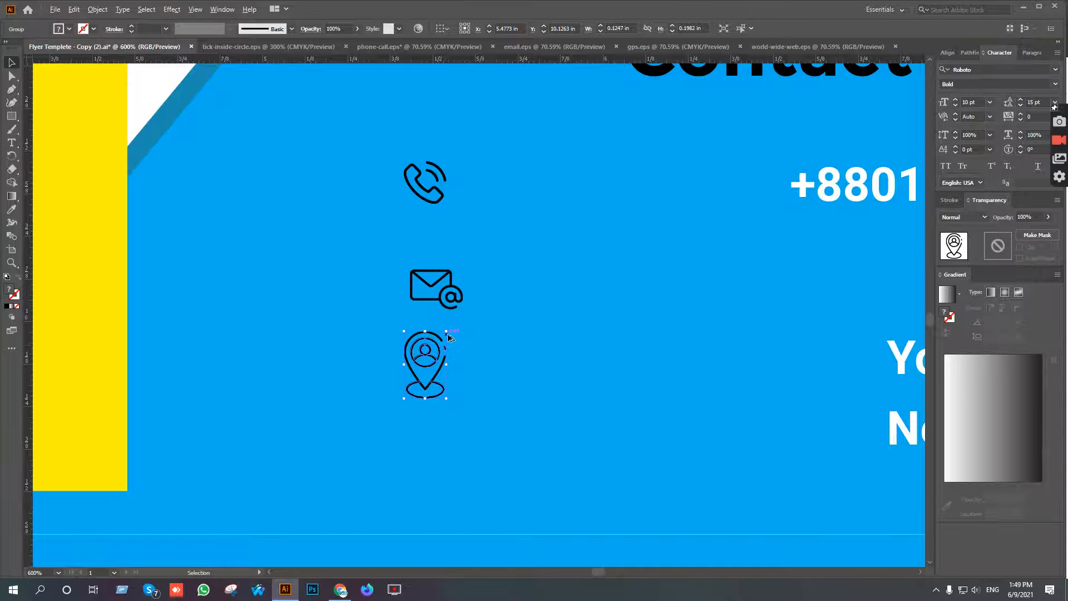
pyautogui.moveTo(449, 336); pyautogui.dragTo(440, 346)
# Move the phone number next to the phone icon and align the two on their vertical centers.
pyautogui.scroll(-3, 471, 363)
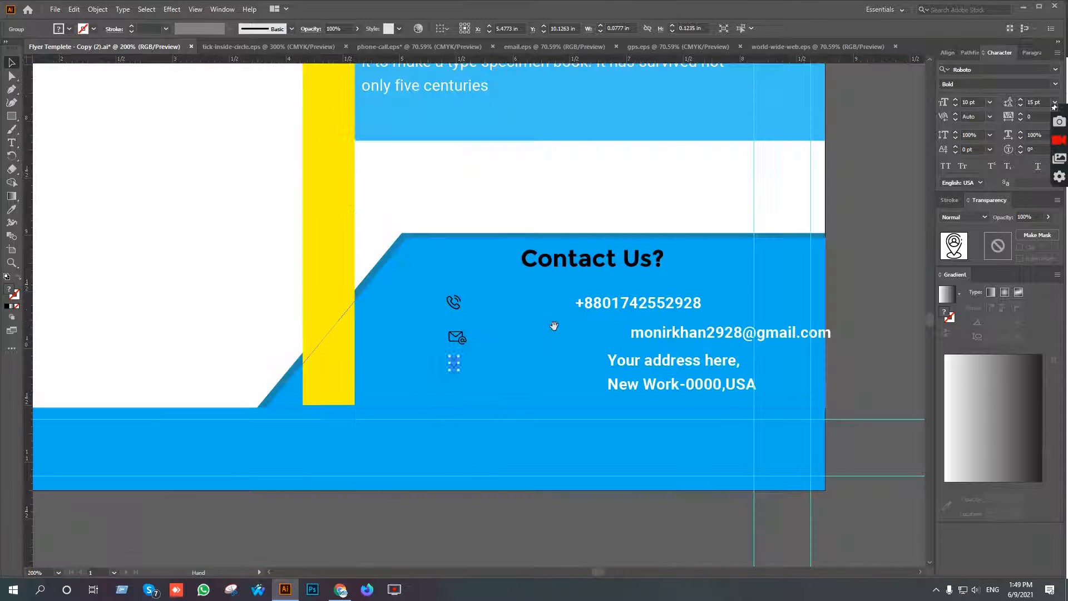
pyautogui.moveTo(557, 327); pyautogui.dragTo(496, 325)
pyautogui.moveTo(548, 301); pyautogui.dragTo(446, 300)
pyautogui.scroll(2, 409, 305)
pyautogui.keyDown('shift'); pyautogui.click(379, 300); pyautogui.keyUp('shift')
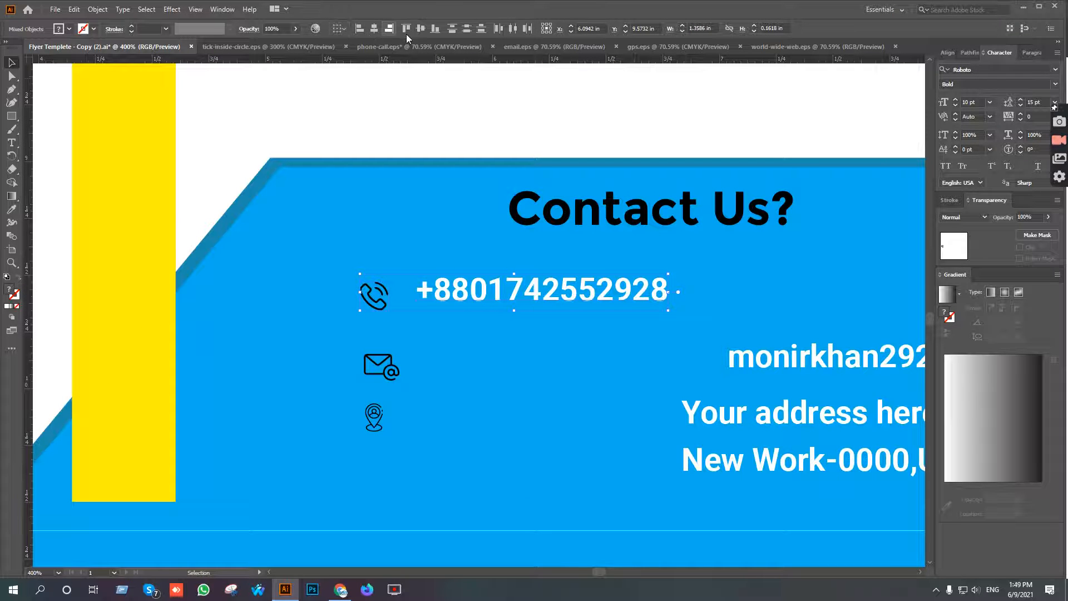
pyautogui.click(421, 29)
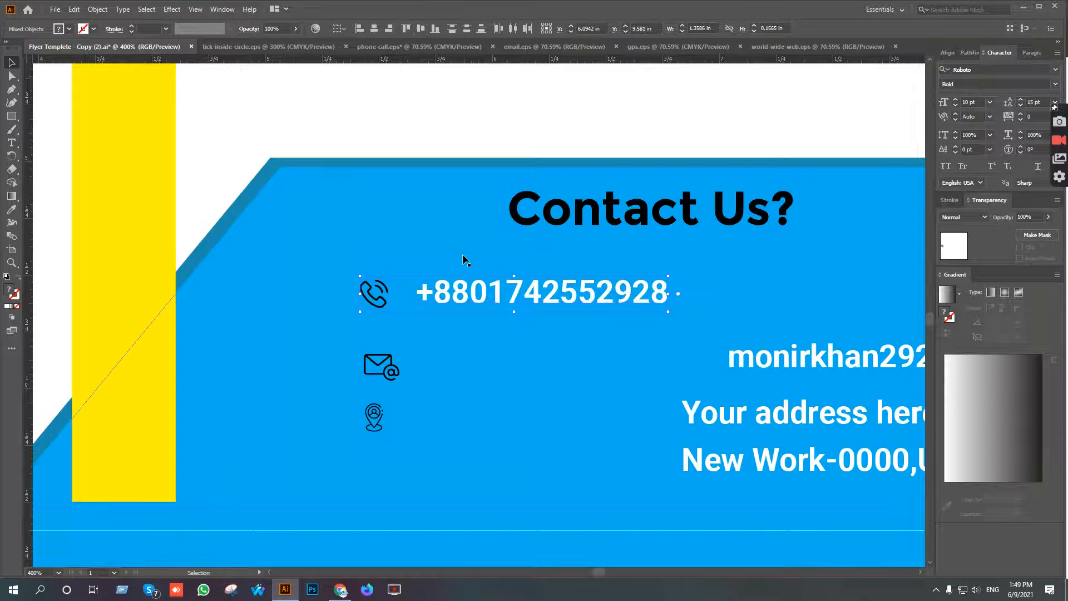
# Align the e-mail text and the envelope icon on their vertical centers.
pyautogui.click(747, 359)
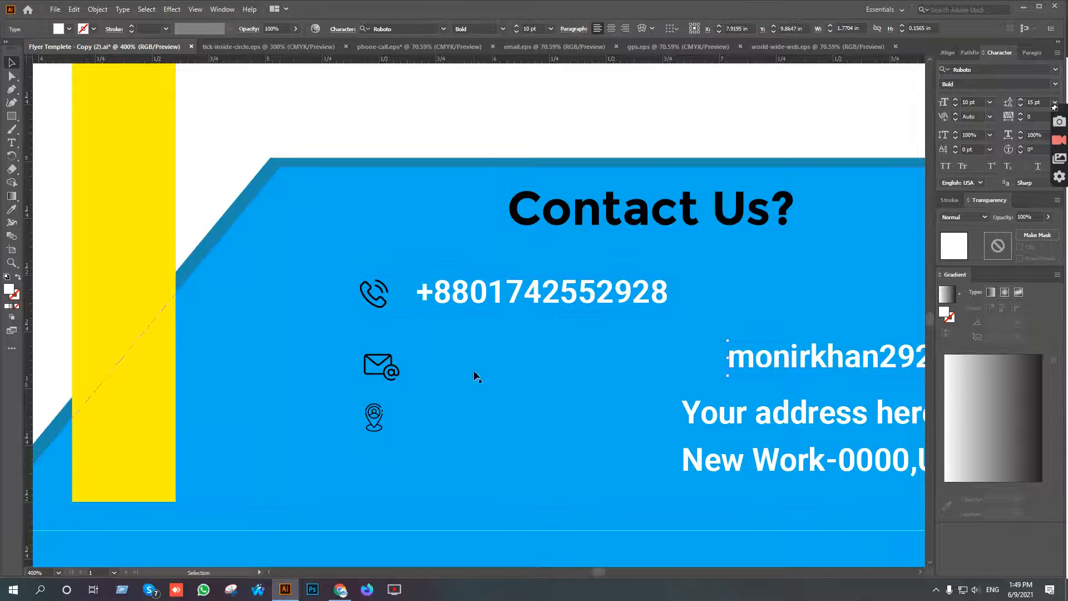
pyautogui.keyDown('shift'); pyautogui.click(393, 372); pyautogui.keyUp('shift')
pyautogui.click(421, 29)
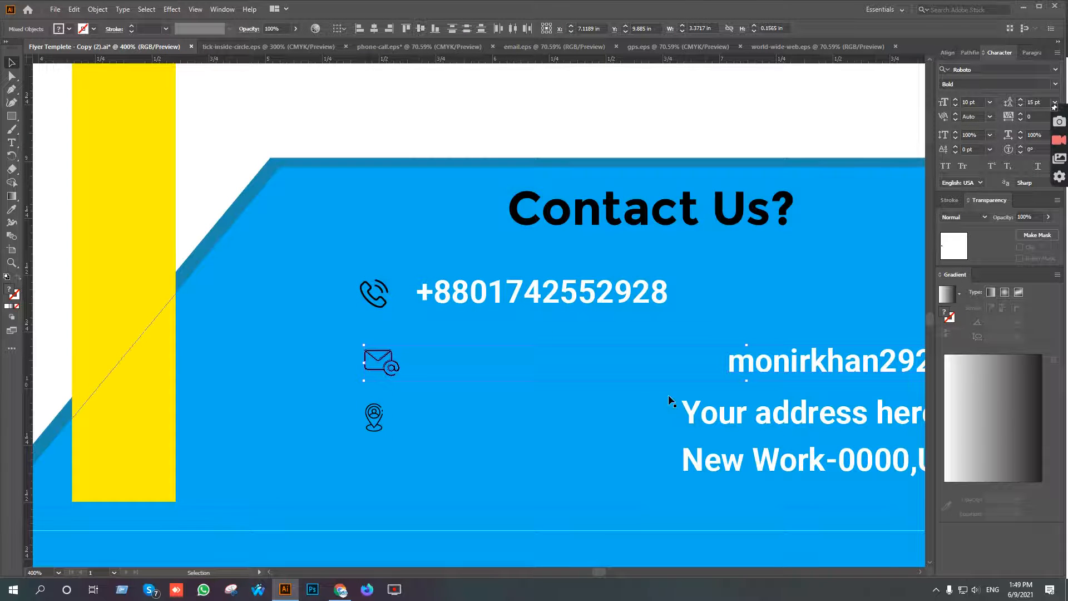
# Align the address text and the location pin icon on their vertical centers.
pyautogui.click(724, 416)
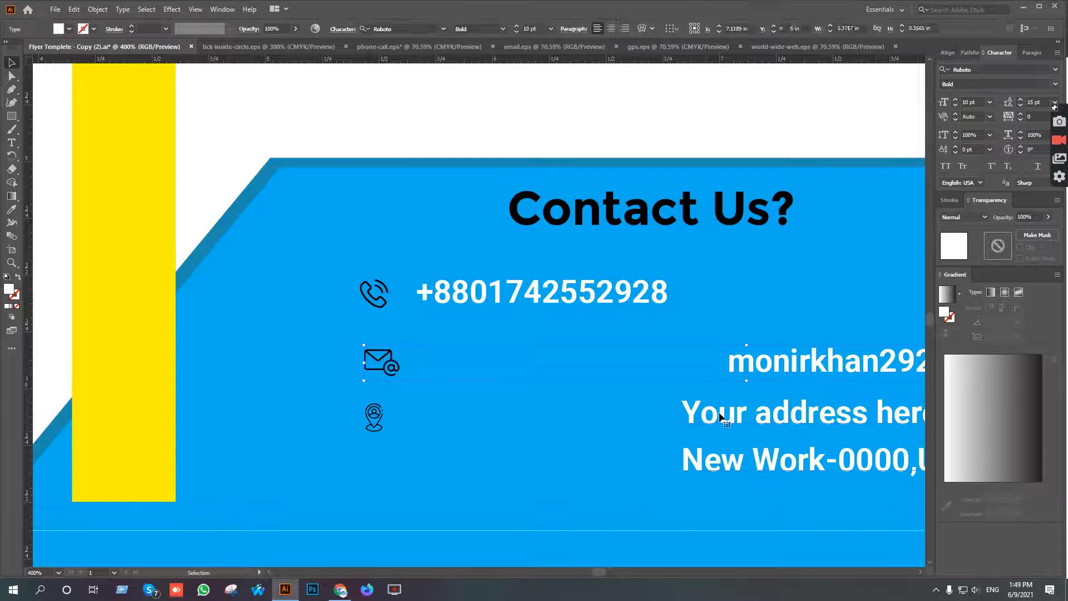
pyautogui.keyDown('shift'); pyautogui.click(379, 414); pyautogui.keyUp('shift')
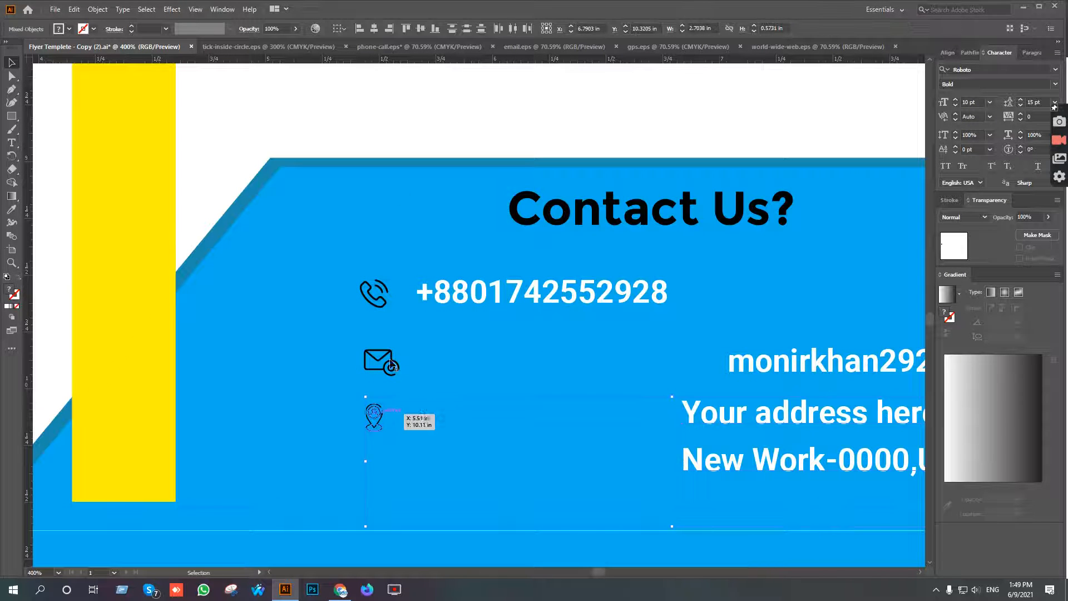
pyautogui.click(420, 29)
# Remove the empty space below the address text's last line and finish editing the text.
pyautogui.moveTo(631, 375); pyautogui.dragTo(249, 290)
pyautogui.click(12, 143)
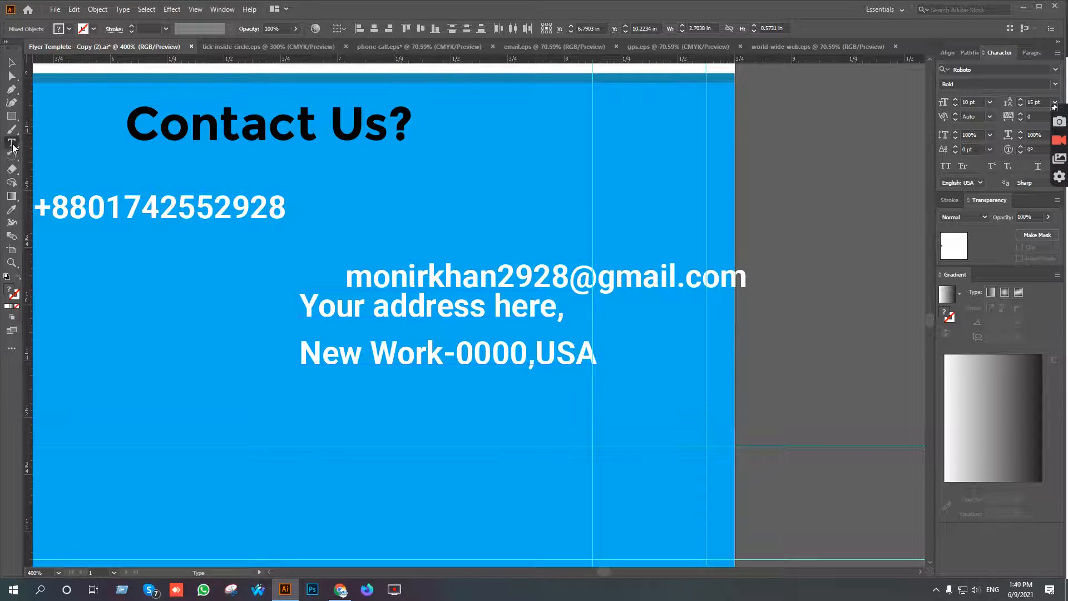
pyautogui.click(591, 352)
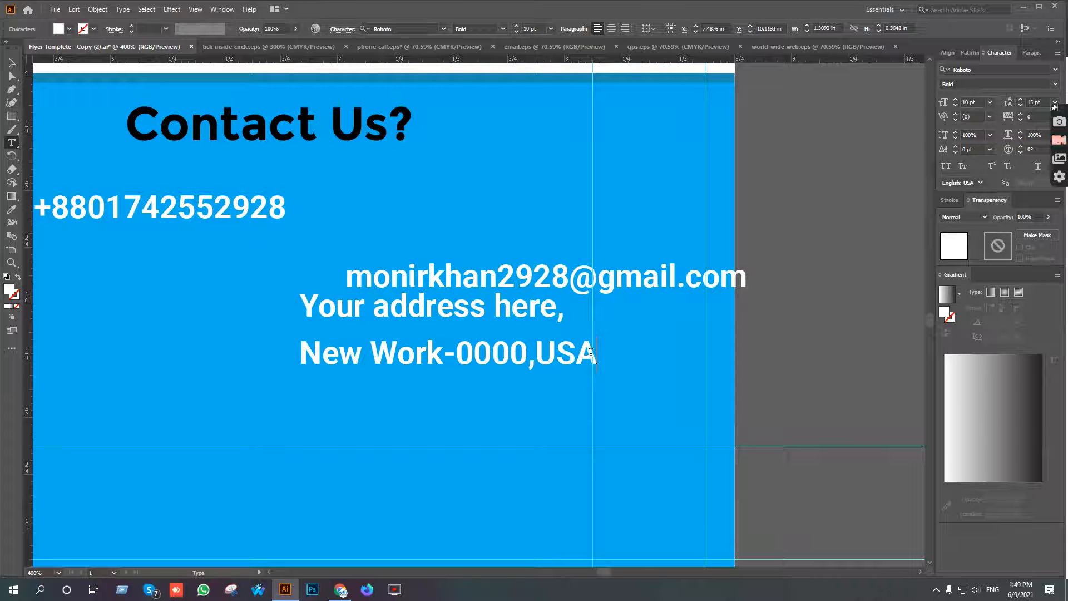
pyautogui.press('Escape')
pyautogui.scroll(-1, 341, 301)
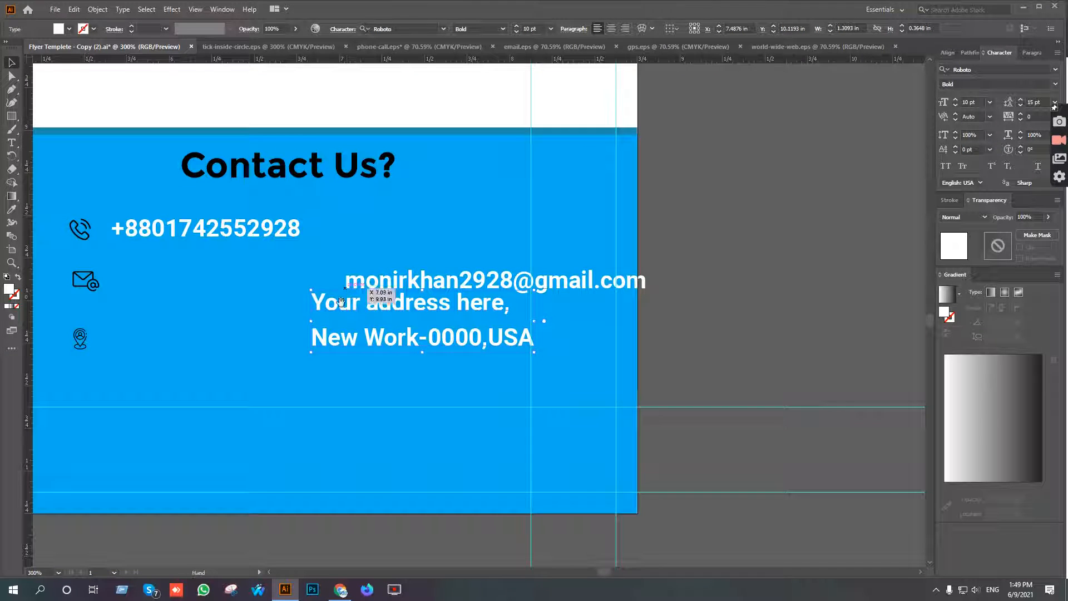
# Set the address text's leading to 12 pt and realign the text with the location pin icon on their vertical centers.
pyautogui.moveTo(341, 301); pyautogui.dragTo(529, 301)
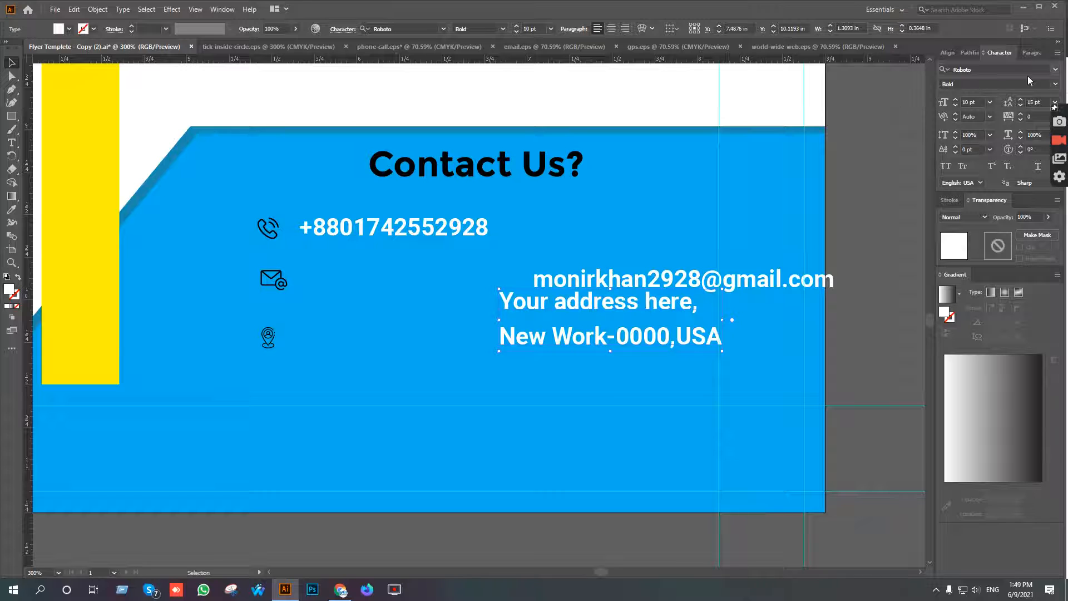
pyautogui.click(1019, 105)
pyautogui.click(1020, 106)
pyautogui.click(1020, 105)
pyautogui.click(1019, 105)
pyautogui.click(1020, 105)
pyautogui.click(1020, 105)
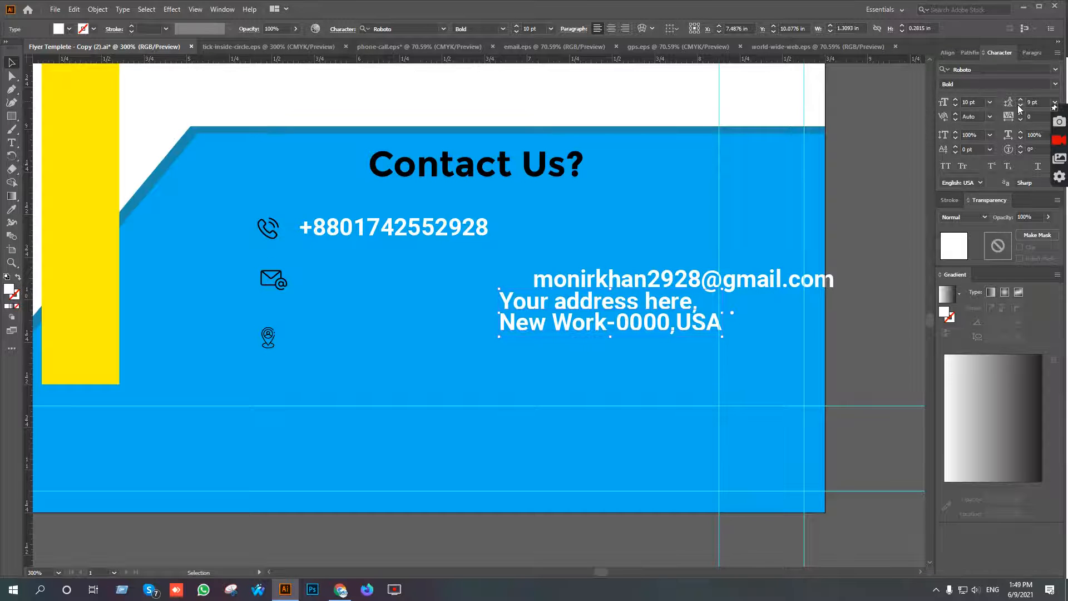
pyautogui.click(1020, 99)
pyautogui.click(1020, 98)
pyautogui.click(1020, 99)
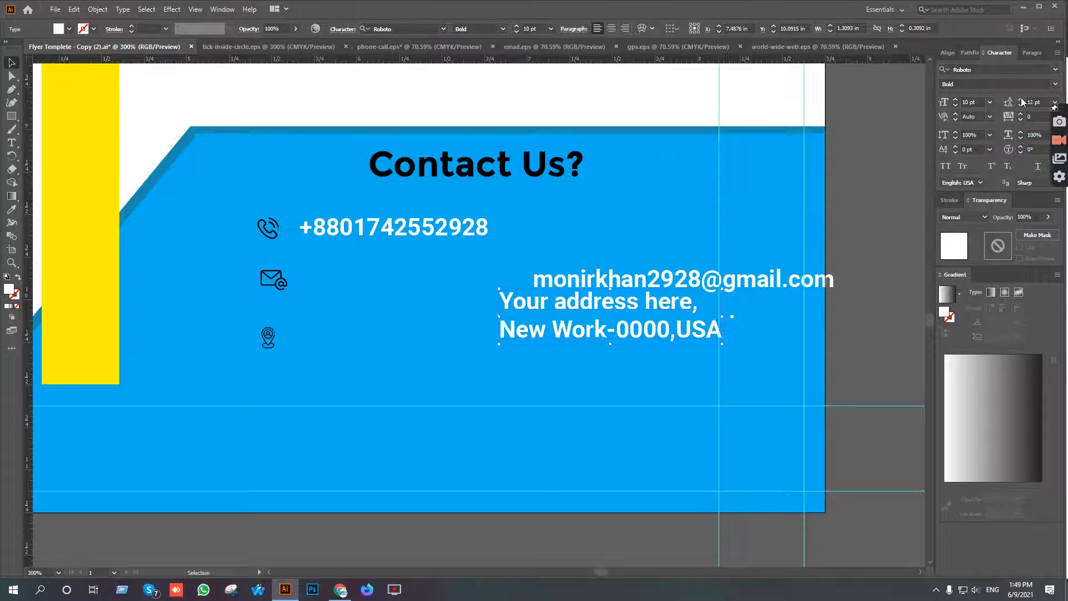
pyautogui.keyDown('shift'); pyautogui.click(270, 337); pyautogui.keyUp('shift')
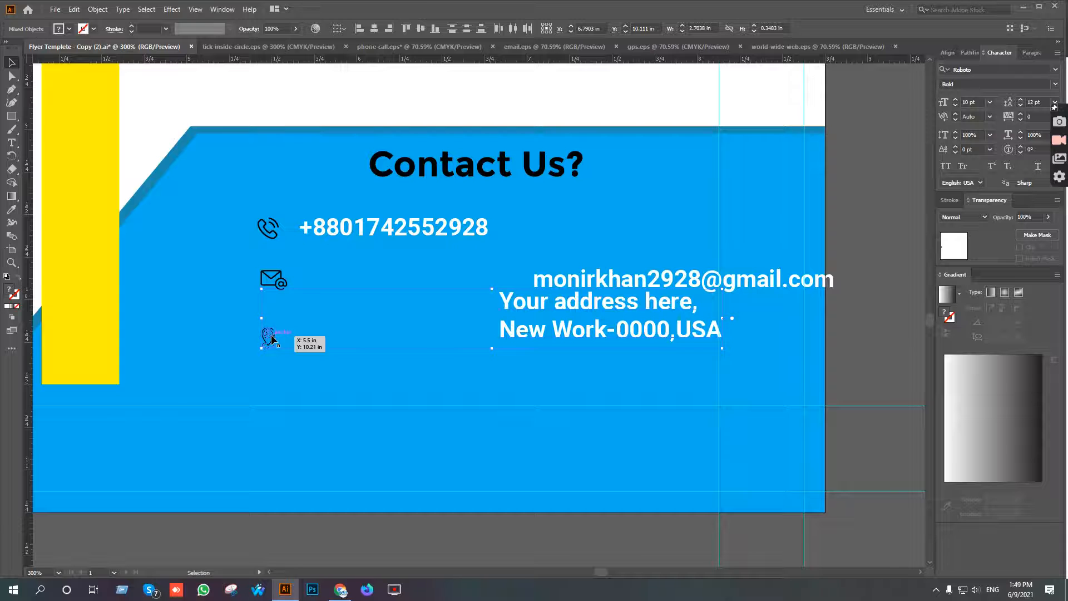
pyautogui.click(421, 28)
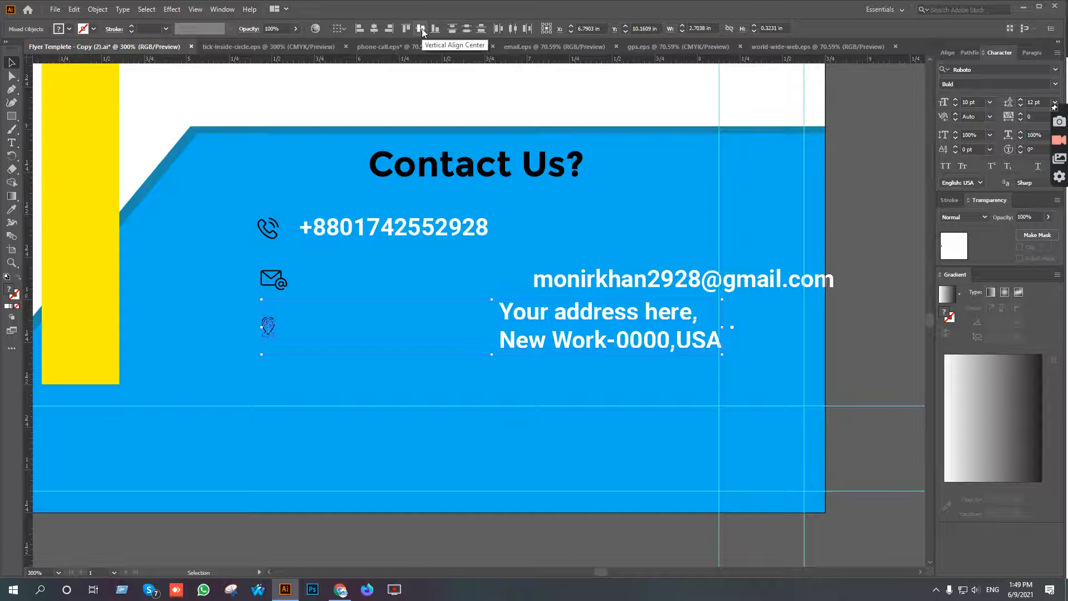
# Align the phone, e-mail and address texts on their left edges, nudge them slightly left toward the icons and deselect them.
pyautogui.click(372, 226)
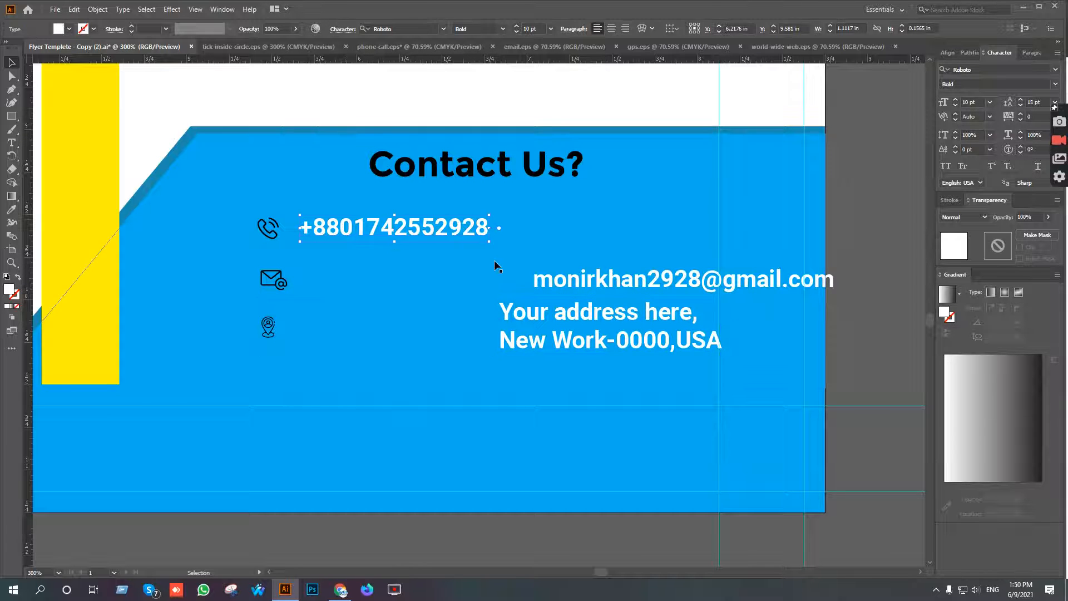
pyautogui.keyDown('shift'); pyautogui.click(637, 318); pyautogui.keyUp('shift')
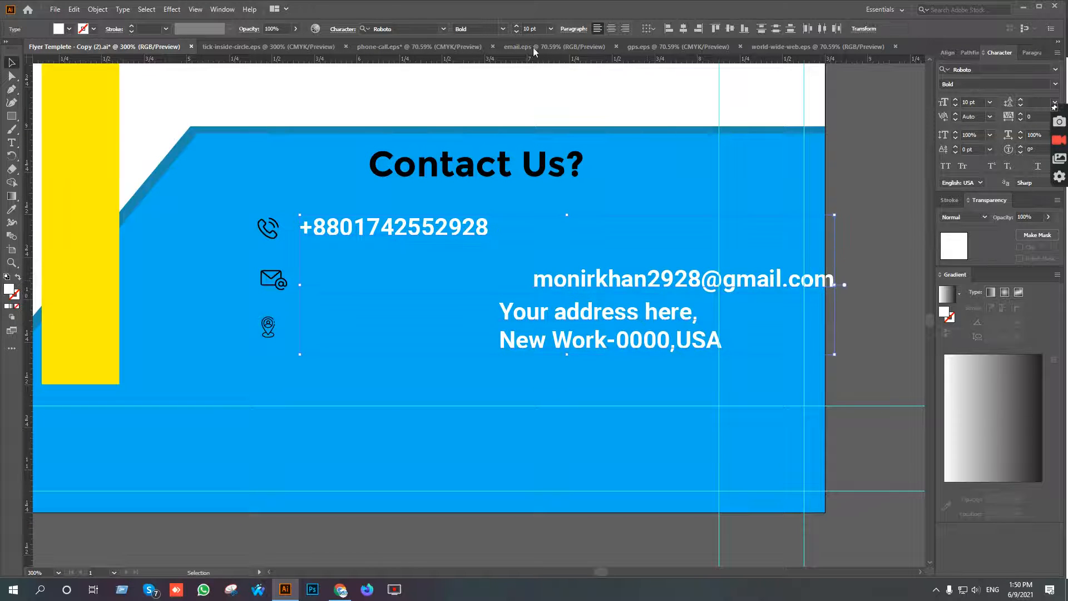
pyautogui.click(663, 29)
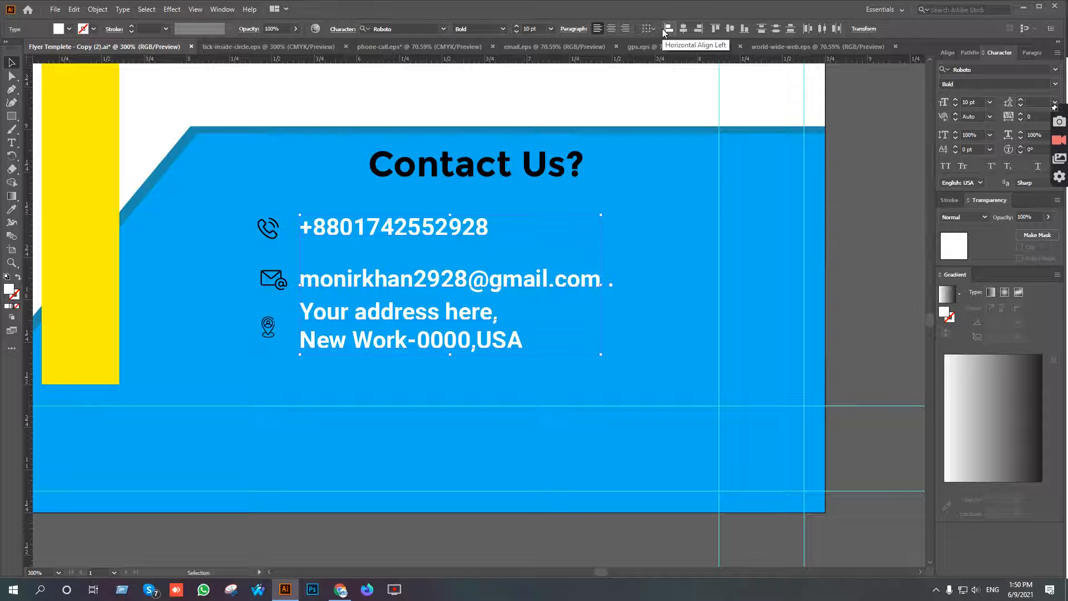
pyautogui.press('Left')
pyautogui.press('Left')
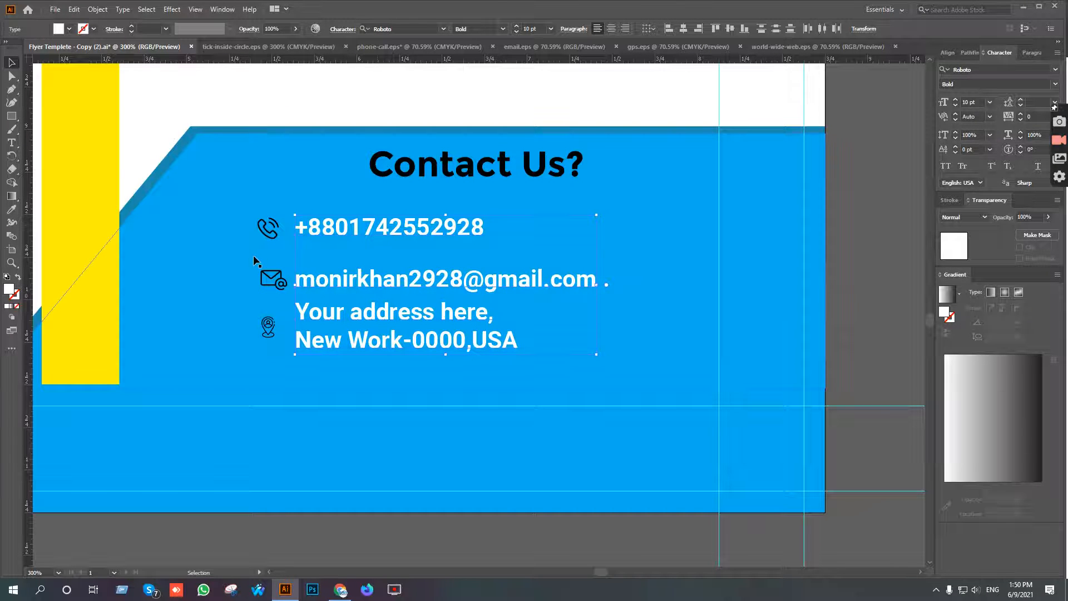
pyautogui.click(181, 99)
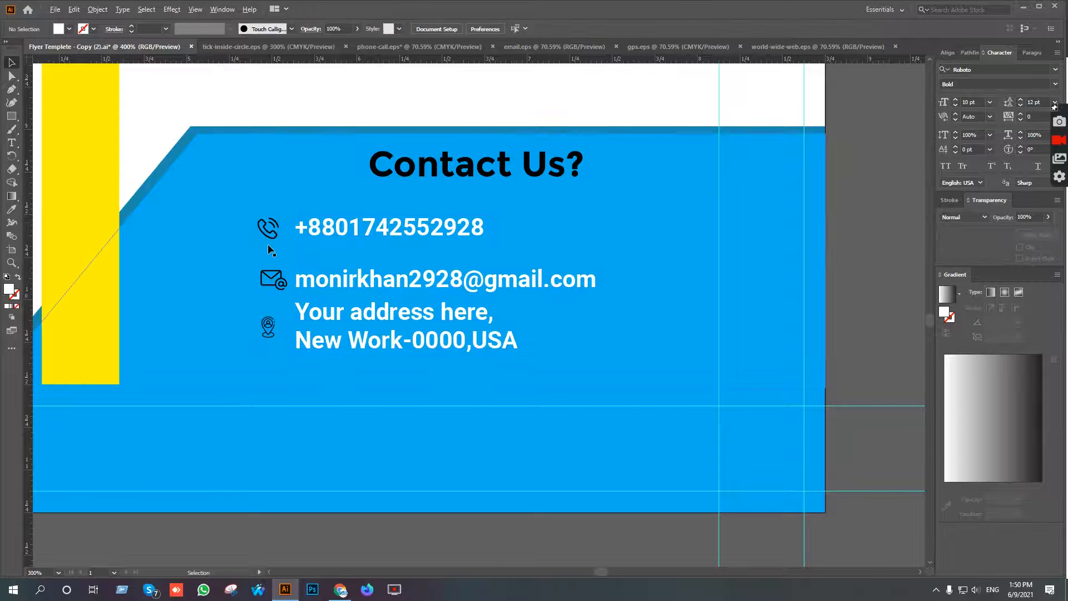
# Enlarge the phone icon to about 0.20 × 0.20 in and the envelope icon to about 0.21 × 0.16 in.
pyautogui.scroll(2, 273, 240)
pyautogui.click(277, 225)
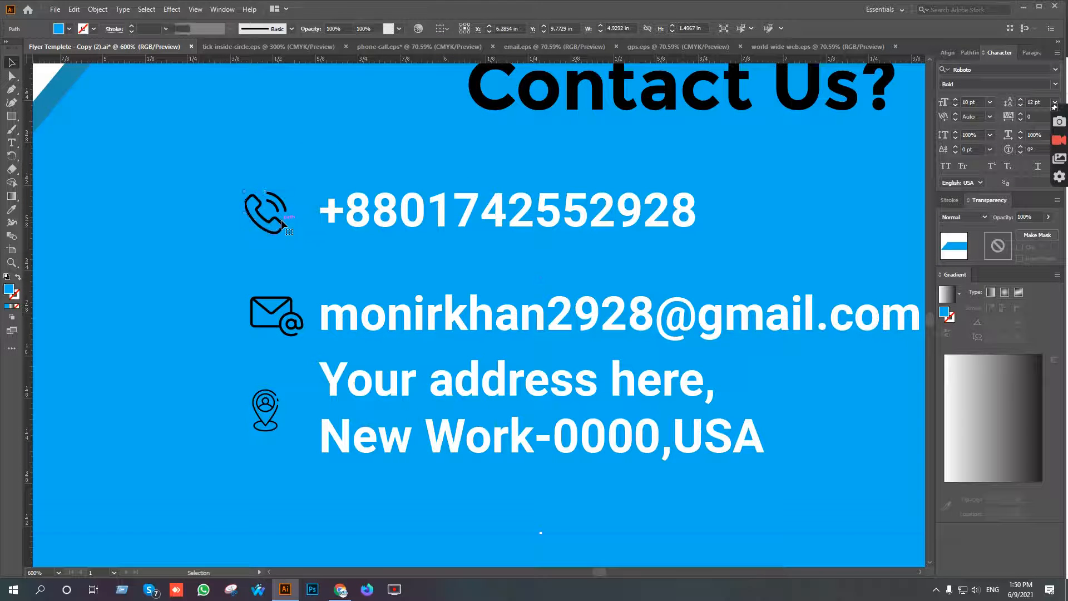
pyautogui.moveTo(288, 191); pyautogui.dragTo(298, 179)
pyautogui.click(296, 322)
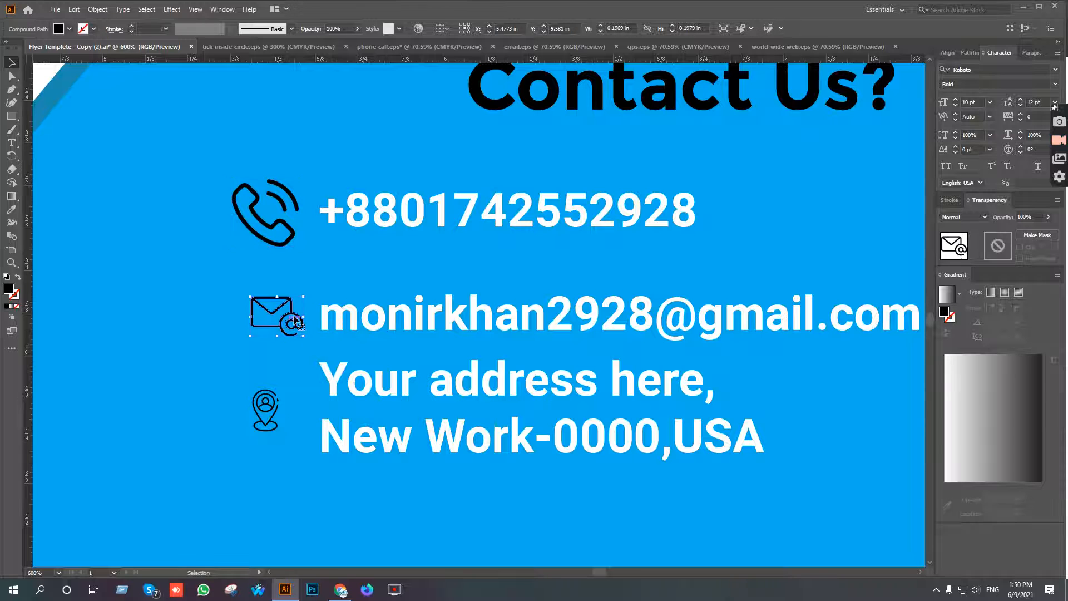
pyautogui.moveTo(306, 295); pyautogui.dragTo(315, 287)
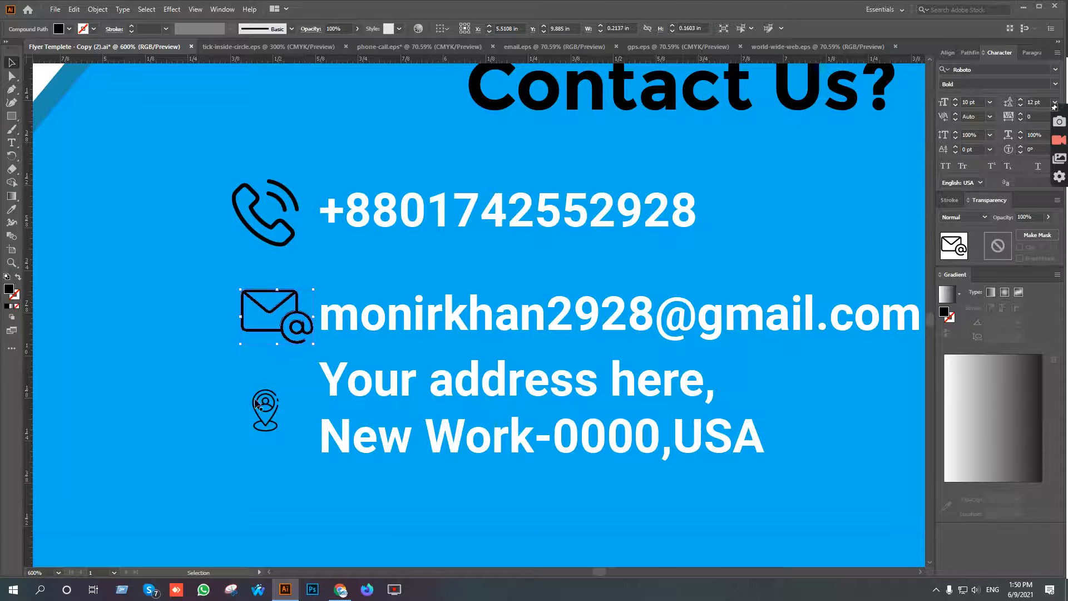
# Enlarge the location pin icon proportionally from its center so it suits the phone and envelope icons.
pyautogui.click(266, 407)
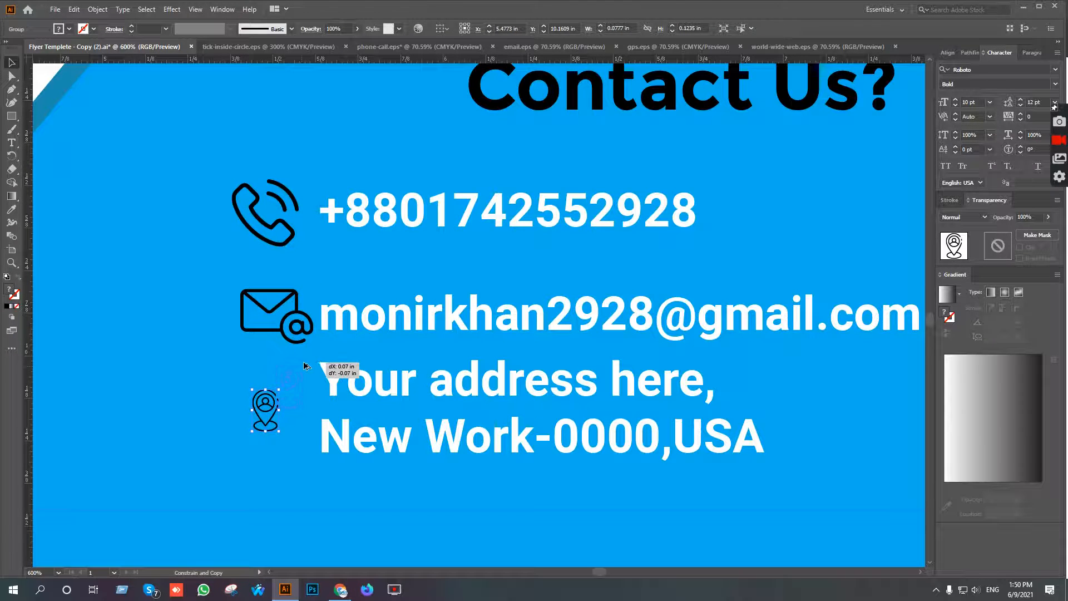
pyautogui.keyDown('shift'); pyautogui.click(292, 378); pyautogui.keyUp('shift')
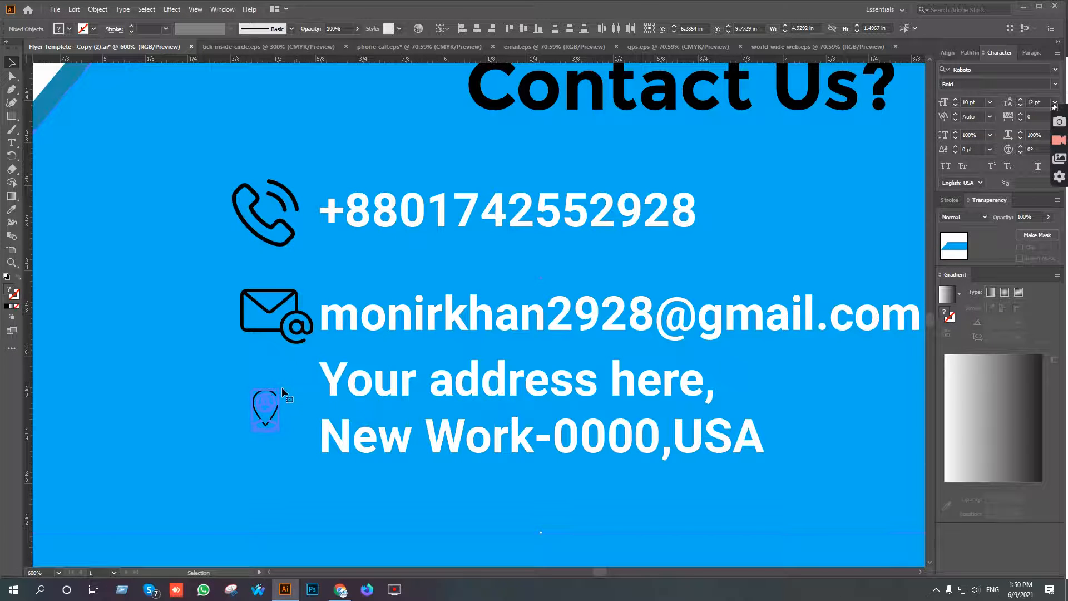
pyautogui.click(286, 512)
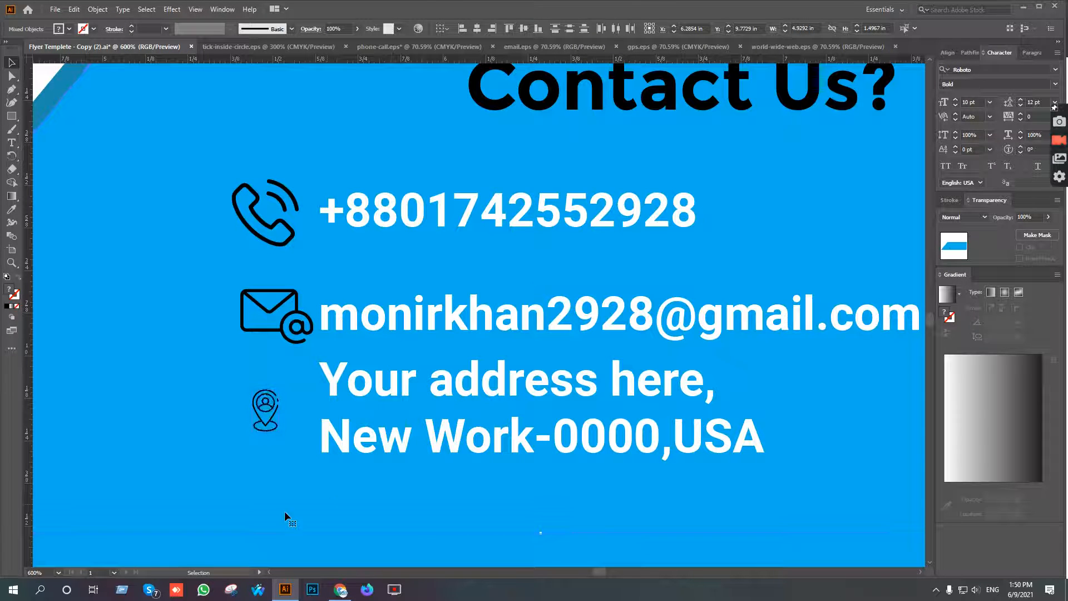
pyautogui.click(267, 415)
pyautogui.moveTo(279, 390); pyautogui.dragTo(294, 371)
# Align the phone, envelope and location pin icons on their horizontal centers and nudge them slightly left, away from the texts.
pyautogui.keyDown('shift'); pyautogui.click(285, 314); pyautogui.keyUp('shift')
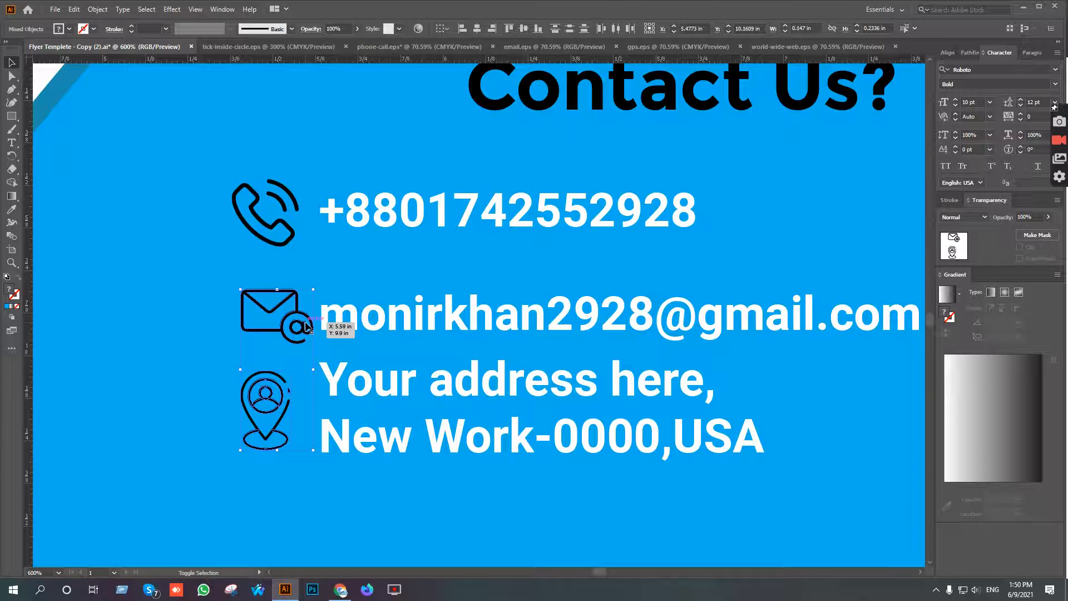
pyautogui.keyDown('shift'); pyautogui.click(291, 237); pyautogui.keyUp('shift')
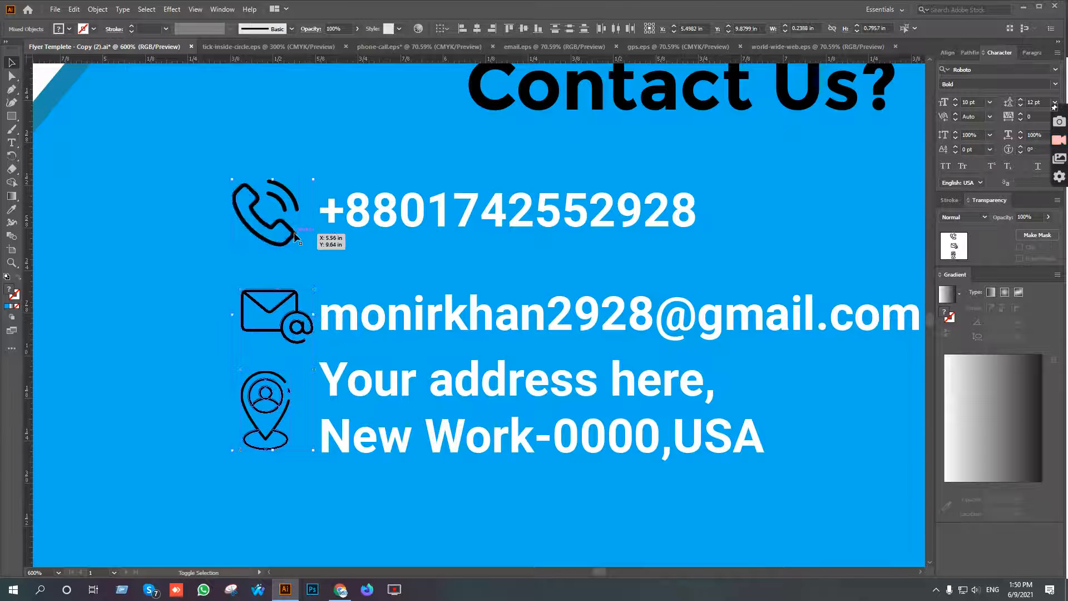
pyautogui.click(477, 30)
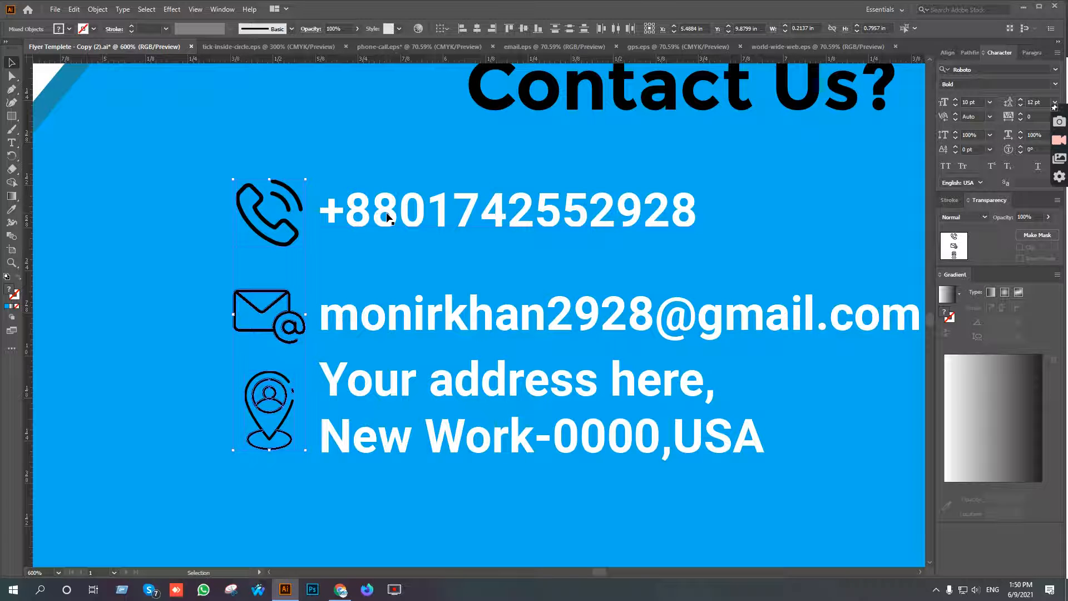
pyautogui.press('Left')
pyautogui.scroll(-2, 359, 353)
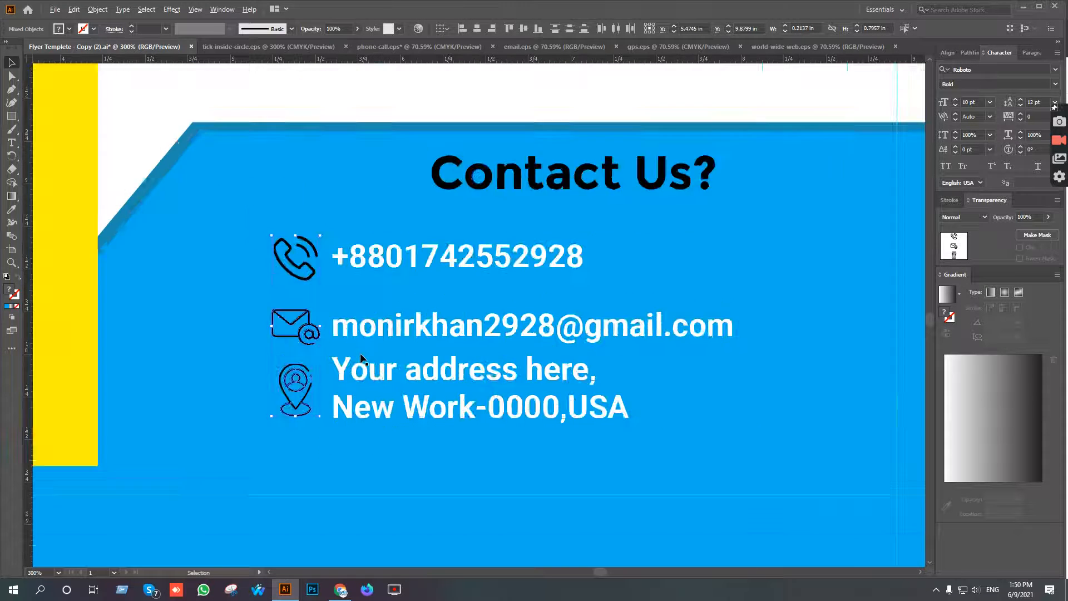
# Group the phone icon with the phone number.
pyautogui.click(573, 280)
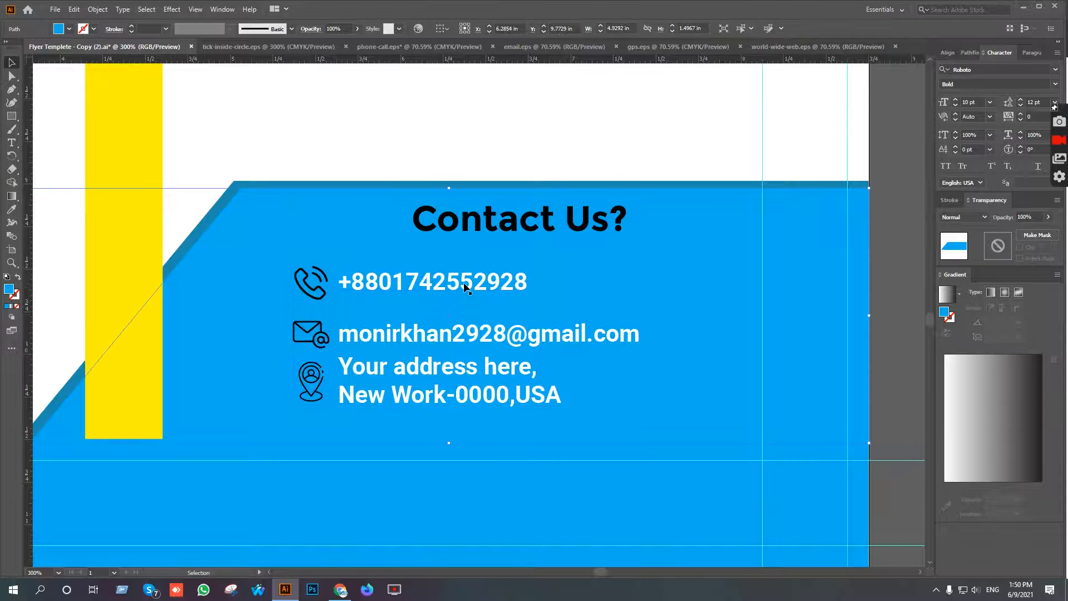
pyautogui.click(382, 281)
pyautogui.keyDown('shift'); pyautogui.click(337, 275); pyautogui.keyUp('shift')
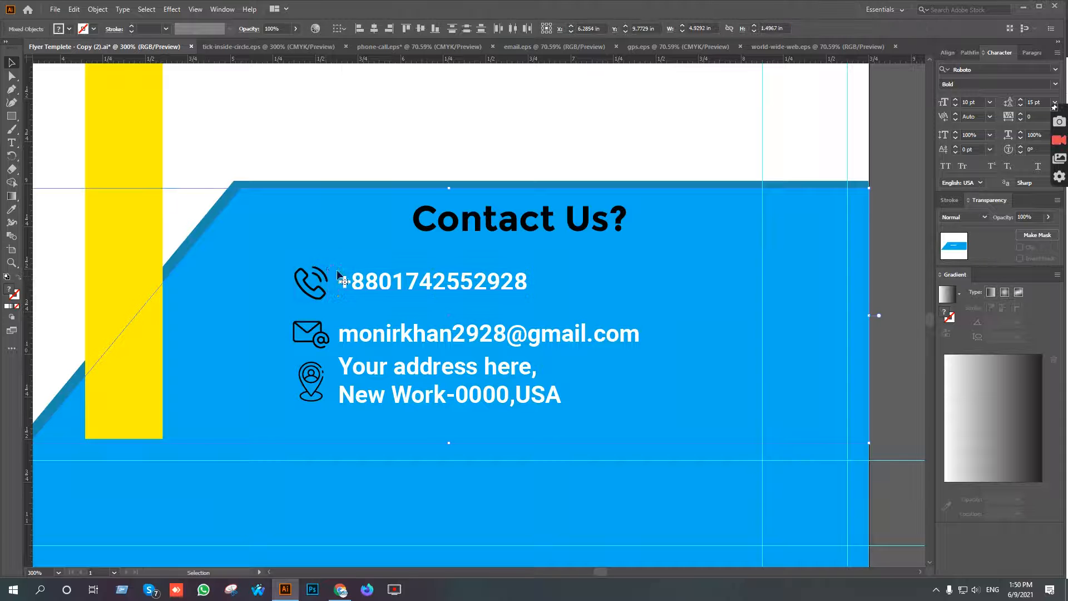
pyautogui.click(420, 137)
pyautogui.click(428, 283)
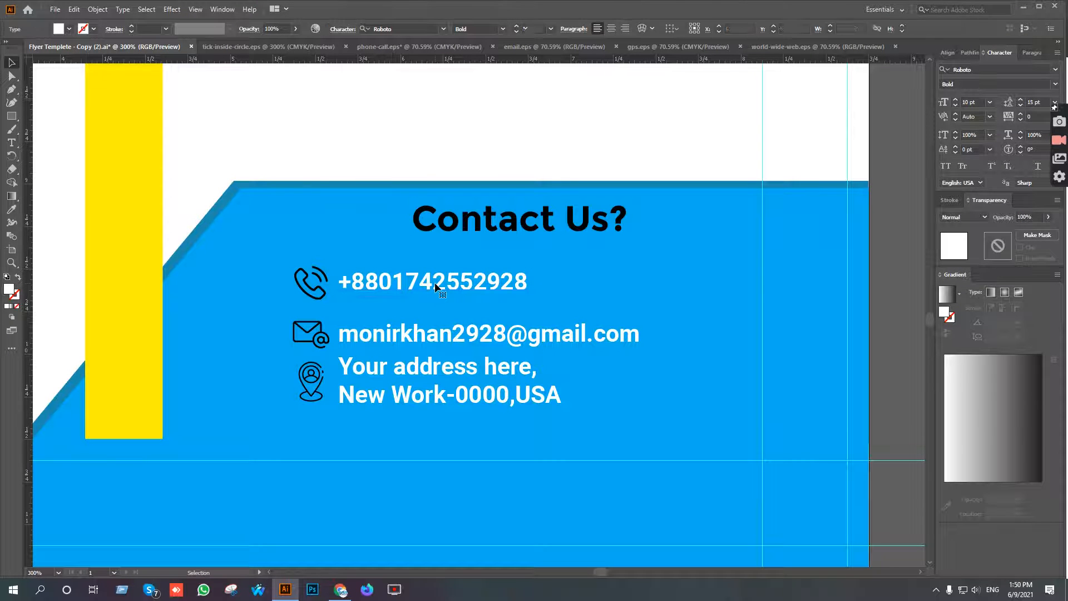
pyautogui.keyDown('shift'); pyautogui.click(318, 288); pyautogui.keyUp('shift')
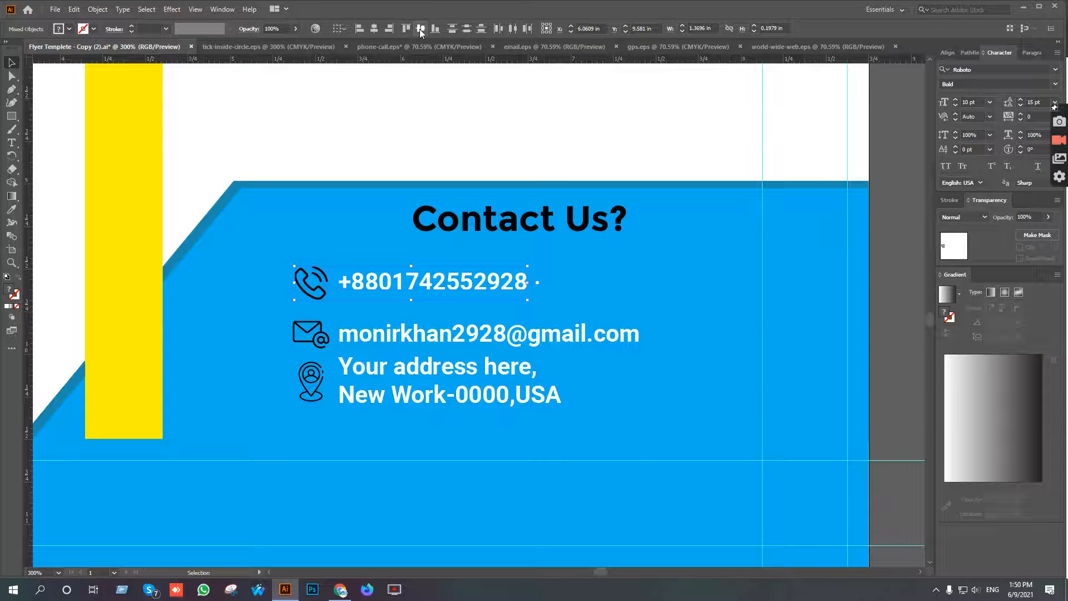
pyautogui.hotkey('ctrl', 'g')
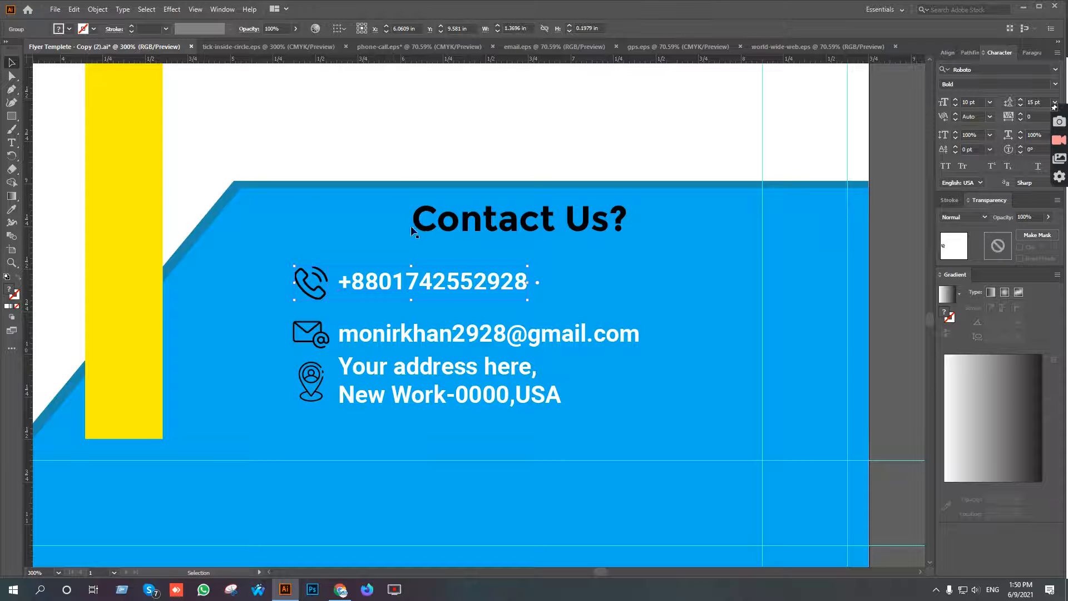
# Group the envelope icon with the e-mail text, and the location pin icon with the address text.
pyautogui.click(413, 337)
pyautogui.keyDown('shift'); pyautogui.click(318, 338); pyautogui.keyUp('shift')
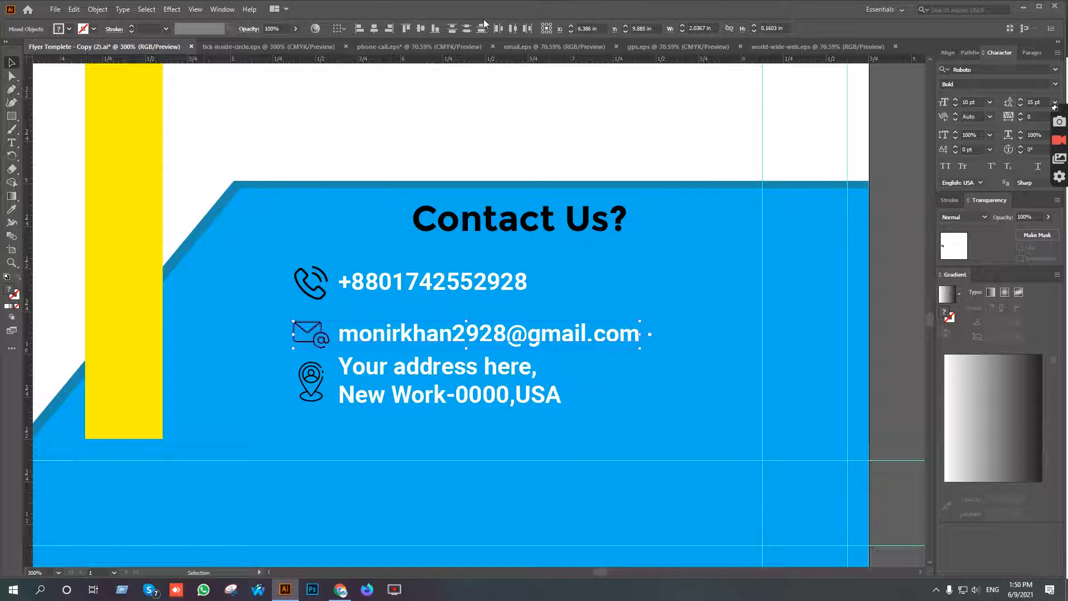
pyautogui.click(409, 368)
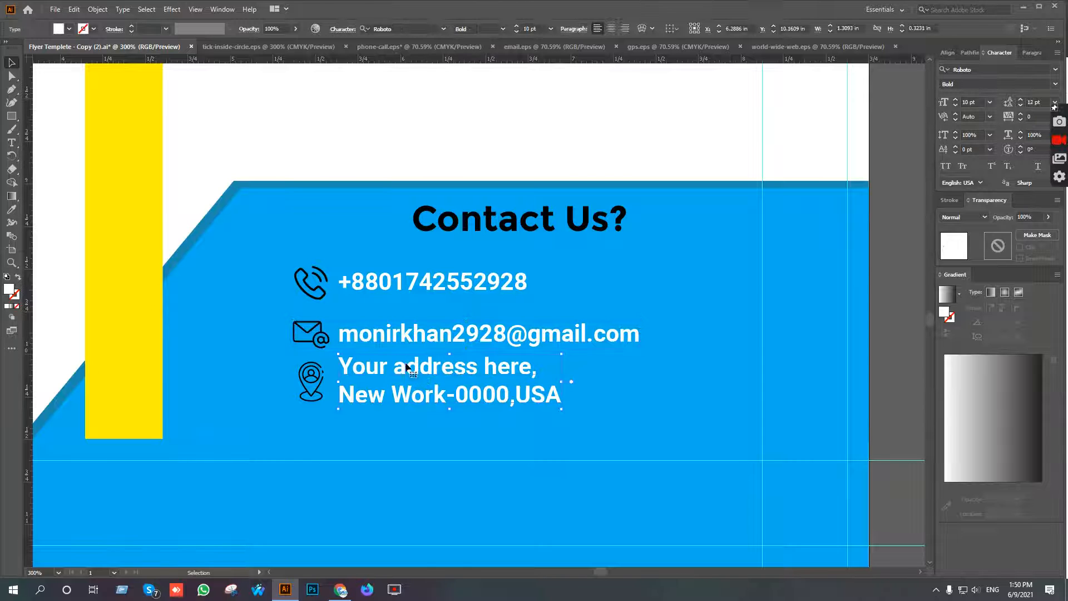
pyautogui.keyDown('shift'); pyautogui.click(309, 379); pyautogui.keyUp('shift')
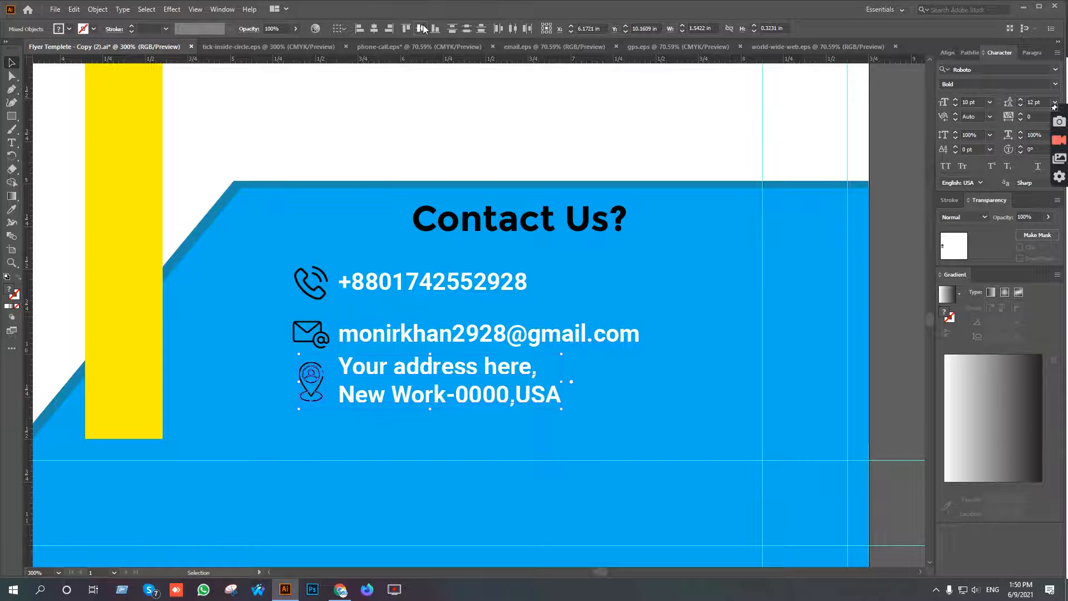
pyautogui.hotkey('ctrl', 'g')
# Distribute the phone, e-mail and address rows evenly in the vertical direction.
pyautogui.scroll(-2, 476, 327)
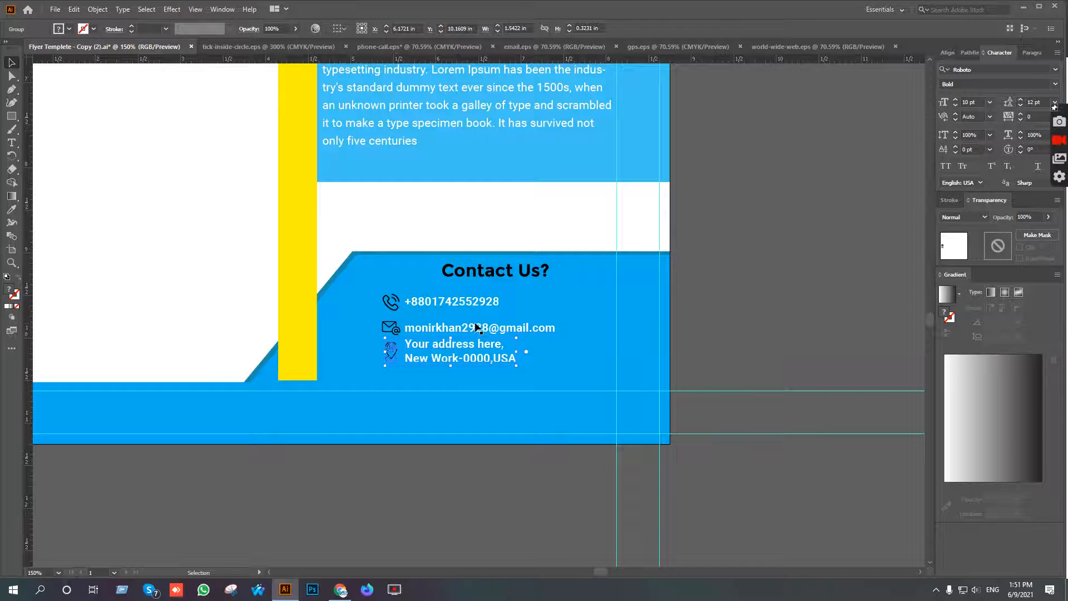
pyautogui.keyDown('shift'); pyautogui.click(474, 328); pyautogui.keyUp('shift')
pyautogui.keyDown('shift'); pyautogui.click(473, 300); pyautogui.keyUp('shift')
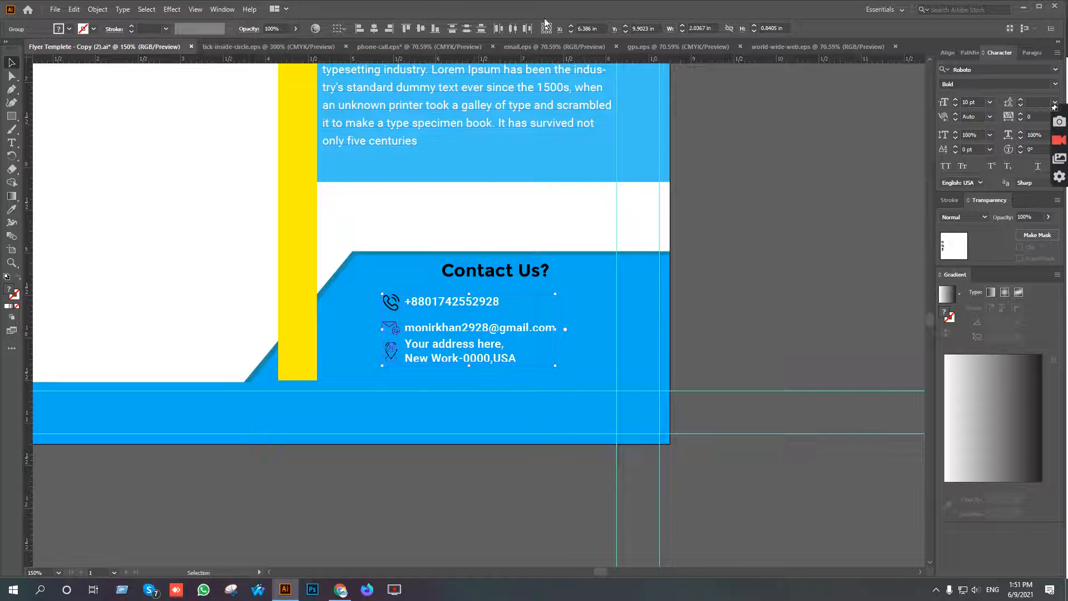
pyautogui.click(468, 30)
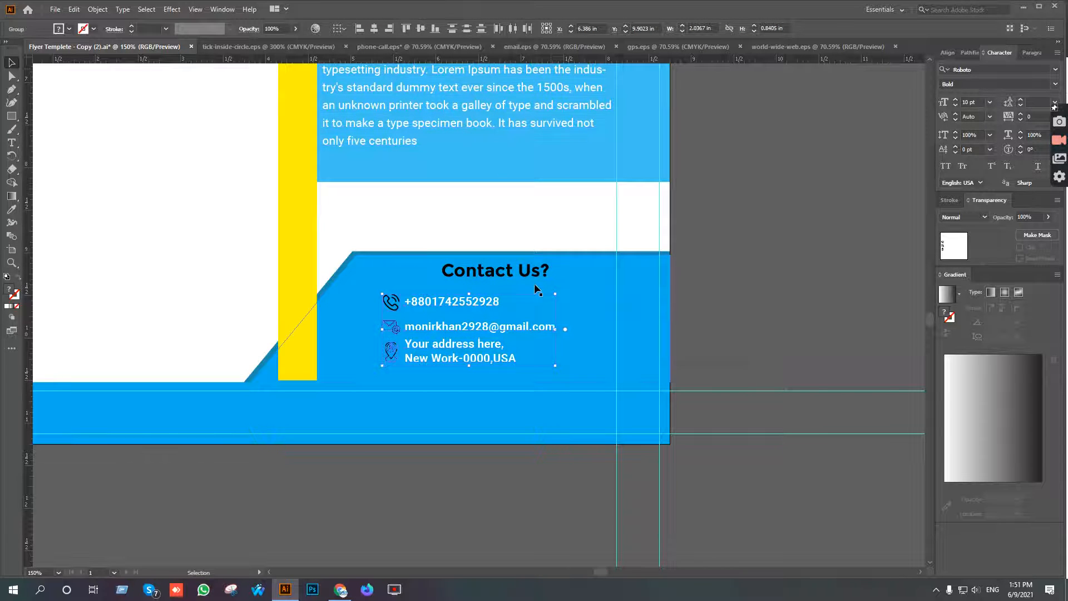
# Shift the three contact rows together right and down, centering them beneath the Contact Us? heading with more space below it.
pyautogui.press('Right')
pyautogui.press('Right')
pyautogui.press('Right')
pyautogui.press('Right')
pyautogui.press('Right')
pyautogui.press('Right')
pyautogui.press('Right')
pyautogui.press('Right')
pyautogui.press('Right')
pyautogui.press('Right')
pyautogui.press('Right')
pyautogui.press('Right')
pyautogui.press('Right')
pyautogui.press('Right')
pyautogui.press('Right')
pyautogui.press('Right')
pyautogui.press('Down')
pyautogui.press('Down')
pyautogui.press('Down')
pyautogui.press('Down')
pyautogui.press('Down')
pyautogui.press('Down')
pyautogui.press('Down')
pyautogui.press('Right')
pyautogui.press('Right')
# Move the Contact Us? heading slightly down, closer to the phone row.
pyautogui.click(517, 271)
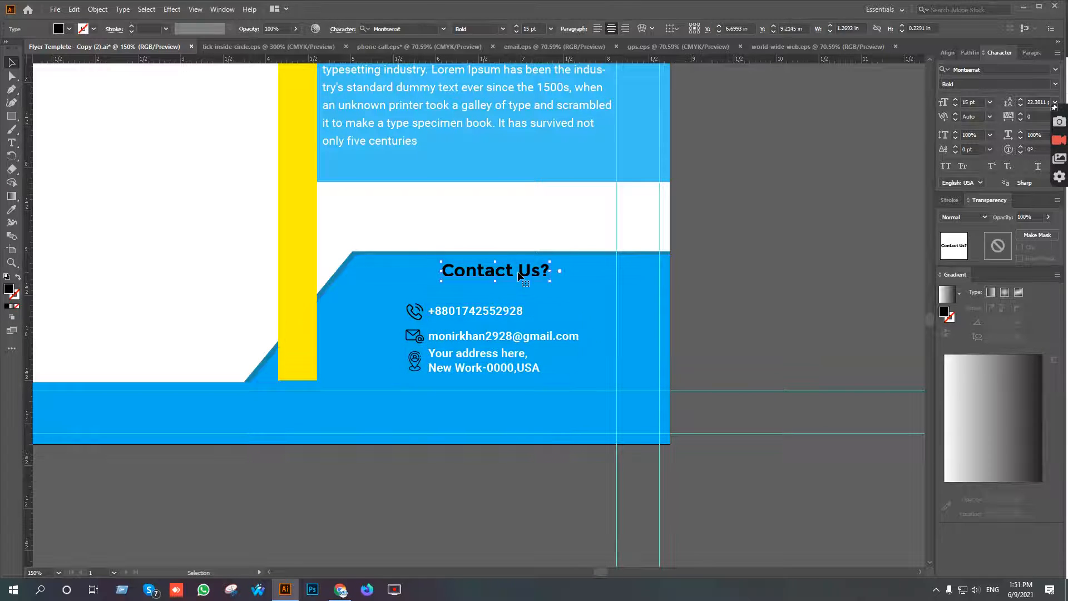
pyautogui.press('Down')
pyautogui.press('Down')
pyautogui.press('Down')
pyautogui.press('Down')
pyautogui.press('Down')
pyautogui.press('Down')
pyautogui.press('Down')
pyautogui.press('Down')
pyautogui.press('Down')
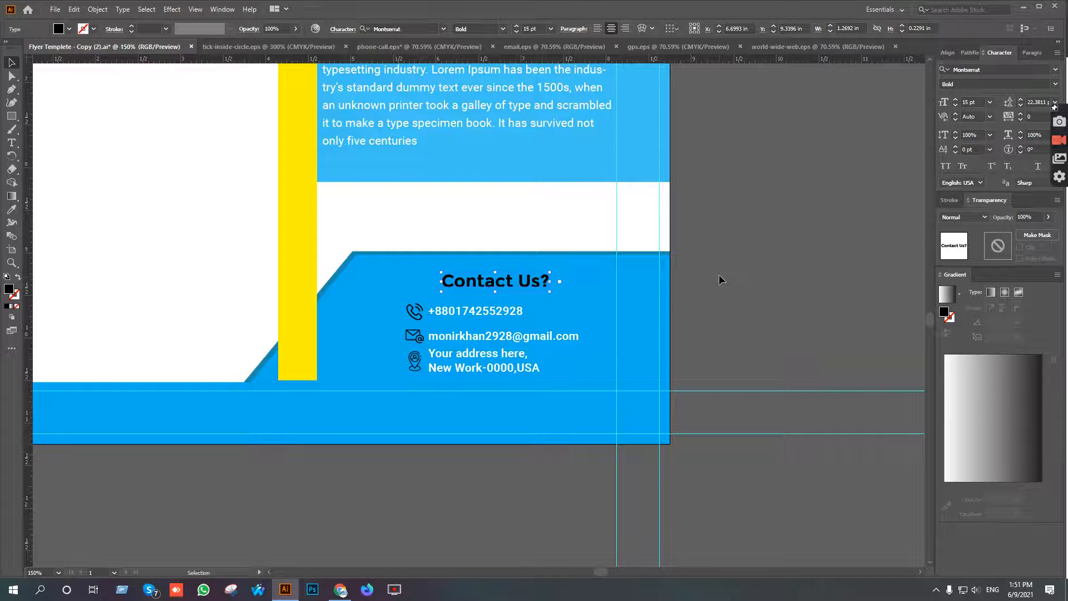
# Enlarge the three contact rows together from their center to about 2.58 in wide and nudge them down, clear of the heading.
pyautogui.click(492, 335)
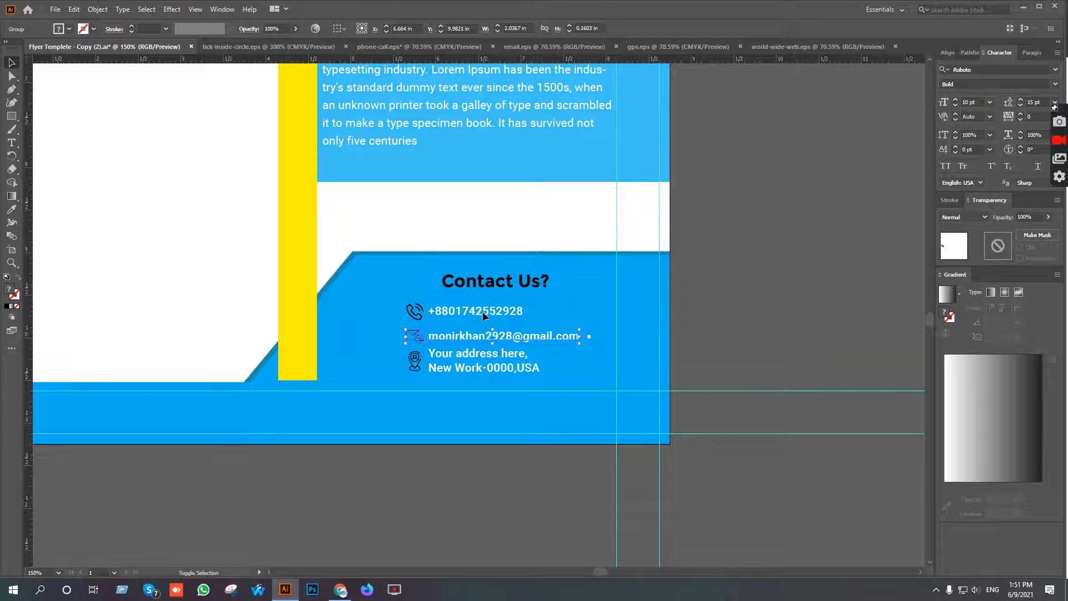
pyautogui.keyDown('shift'); pyautogui.click(482, 311); pyautogui.keyUp('shift')
pyautogui.keyDown('shift'); pyautogui.click(499, 371); pyautogui.keyUp('shift')
pyautogui.moveTo(579, 304); pyautogui.dragTo(609, 295)
pyautogui.scroll(1, 545, 407)
pyautogui.press('Down')
pyautogui.press('Down')
pyautogui.press('Down')
pyautogui.press('Down')
pyautogui.press('Down')
pyautogui.press('Down')
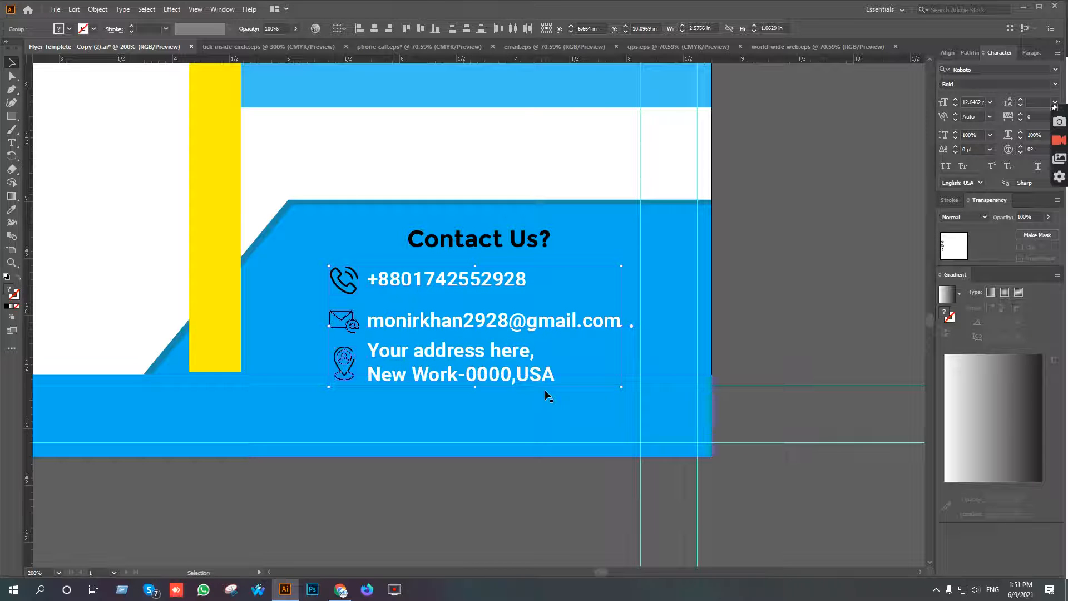
# Enlarge the Contact Us? heading from its center to about 20 pt and nudge it slightly up.
pyautogui.click(518, 245)
pyautogui.moveTo(552, 227); pyautogui.dragTo(576, 218)
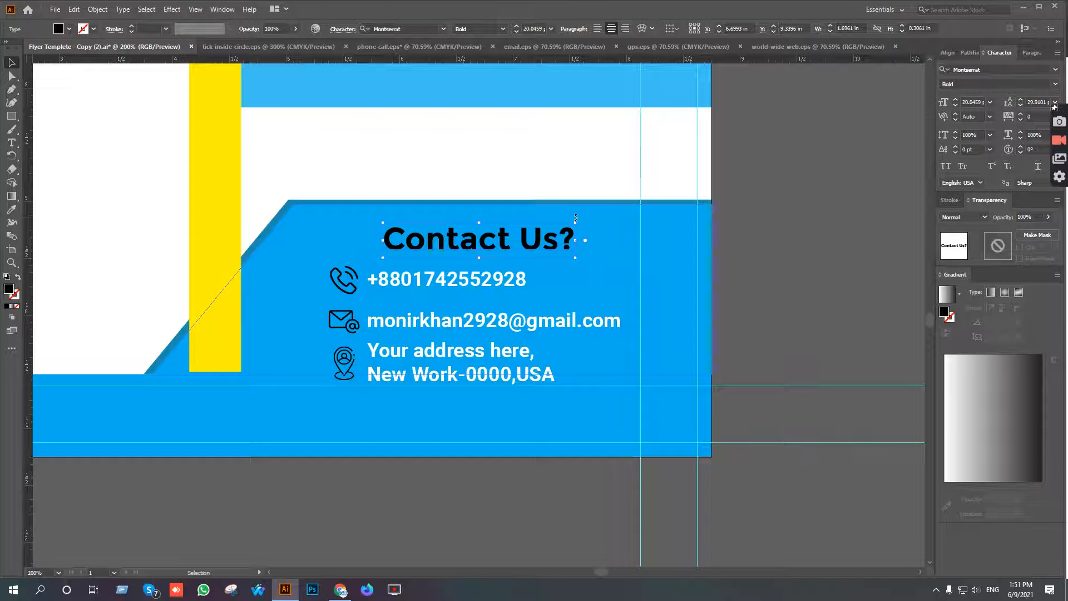
pyautogui.press('Up')
pyautogui.press('Up')
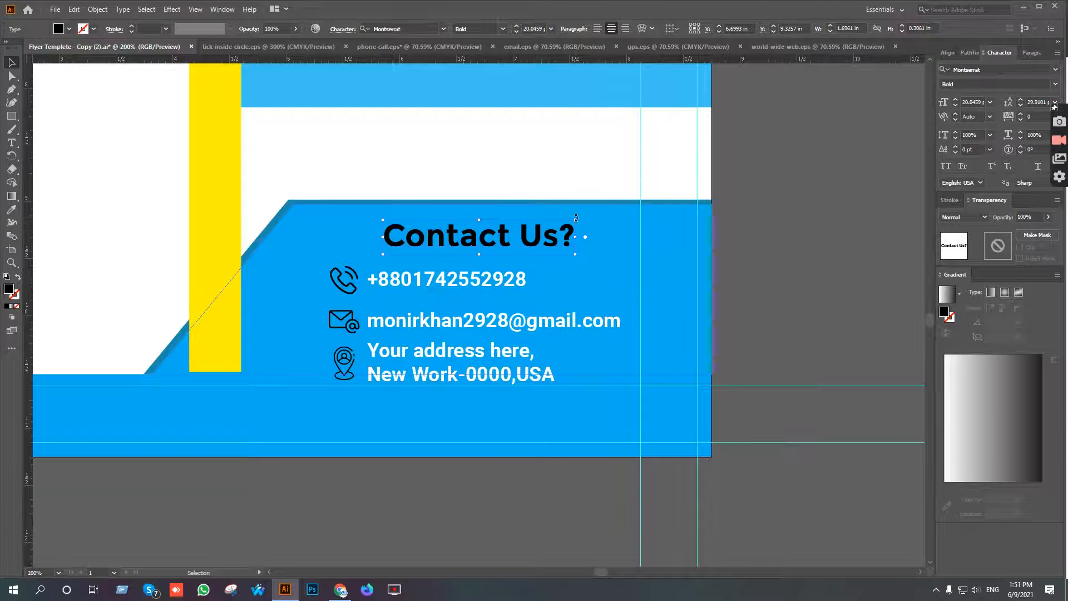
pyautogui.click(732, 250)
# Nudge the e-mail and address rows up to tighten the spacing below the phone row.
pyautogui.scroll(-2, 514, 355)
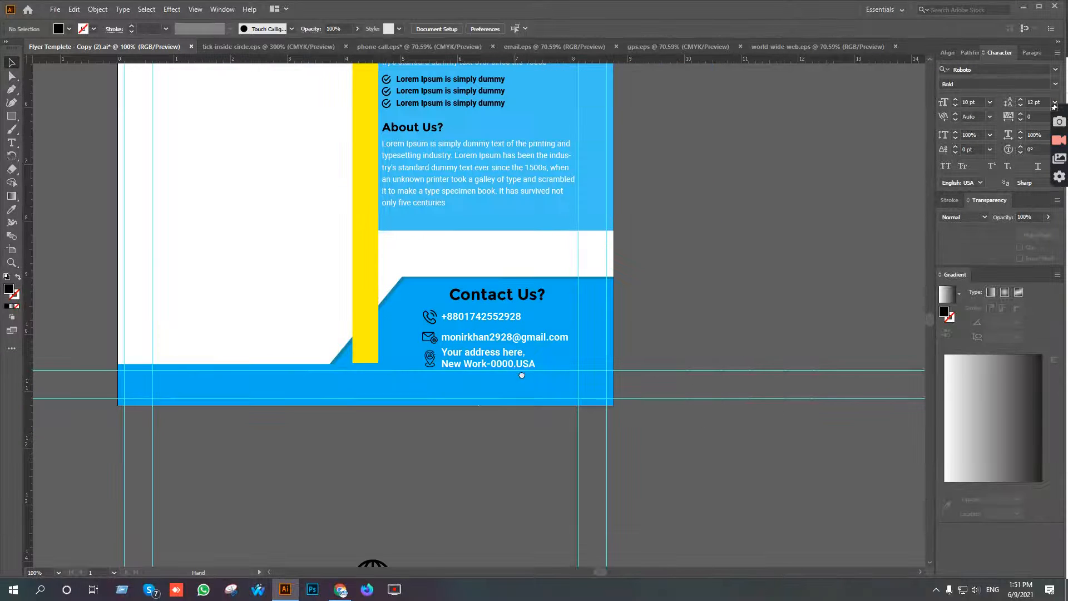
pyautogui.moveTo(519, 377); pyautogui.dragTo(568, 351)
pyautogui.click(563, 308)
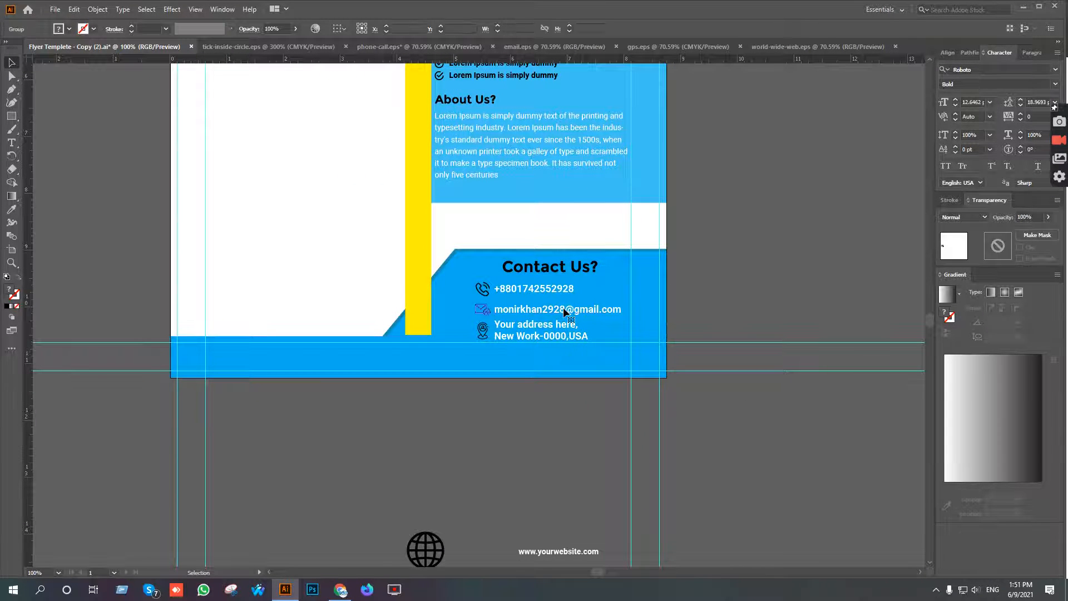
pyautogui.press('Up')
pyautogui.press('Up')
pyautogui.press('Up')
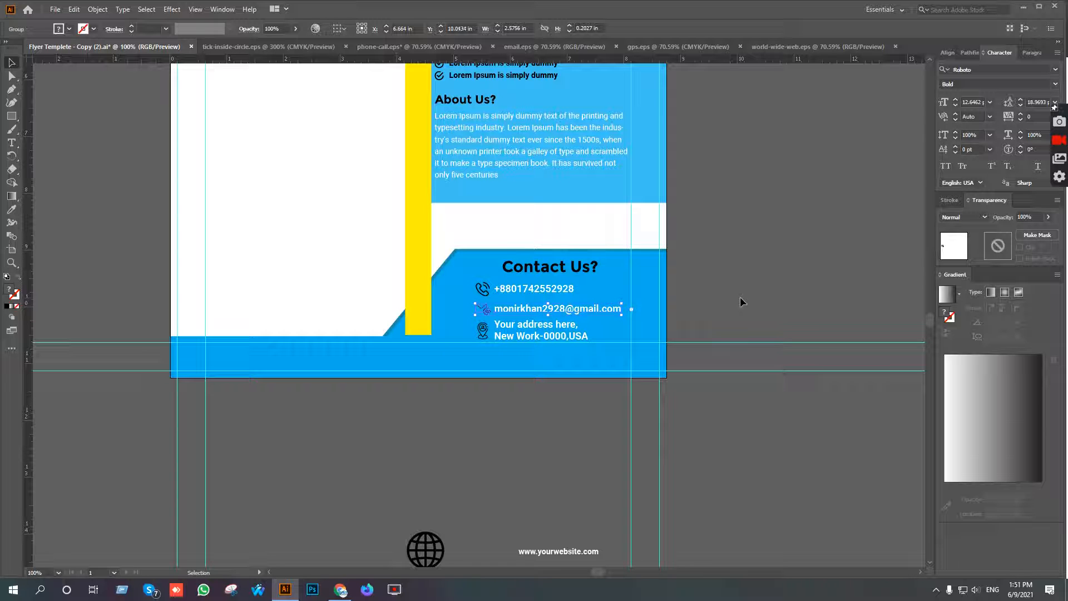
pyautogui.click(572, 335)
pyautogui.press('Up')
pyautogui.press('Up')
pyautogui.click(563, 308)
pyautogui.press('Up')
pyautogui.click(558, 330)
pyautogui.press('Up')
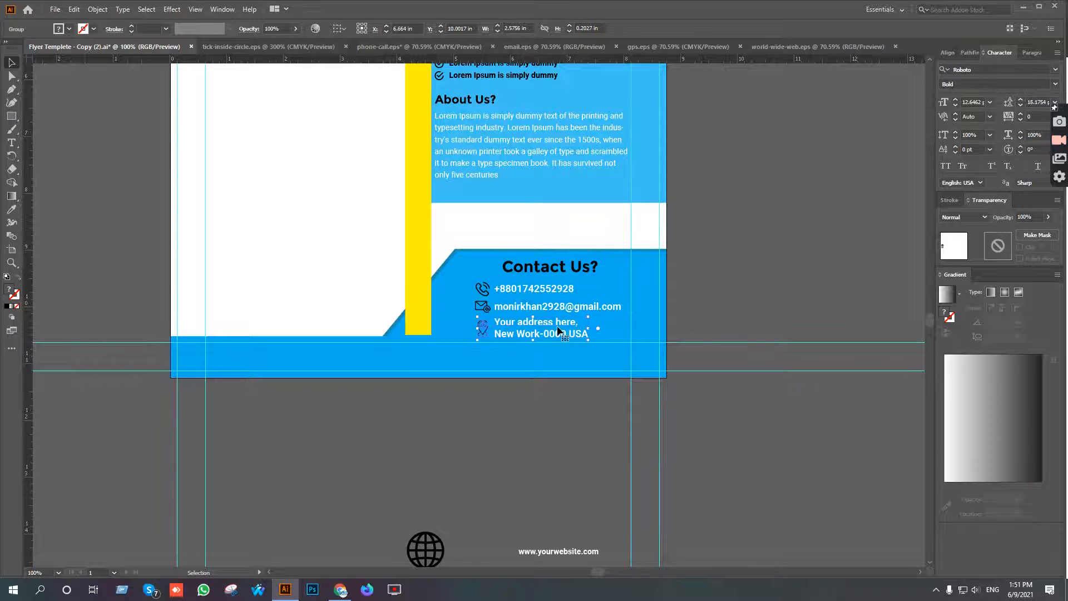
pyautogui.click(702, 301)
# Try the page's white as the globe icon's fill and return the icon to the heading's black.
pyautogui.moveTo(547, 514); pyautogui.dragTo(581, 444)
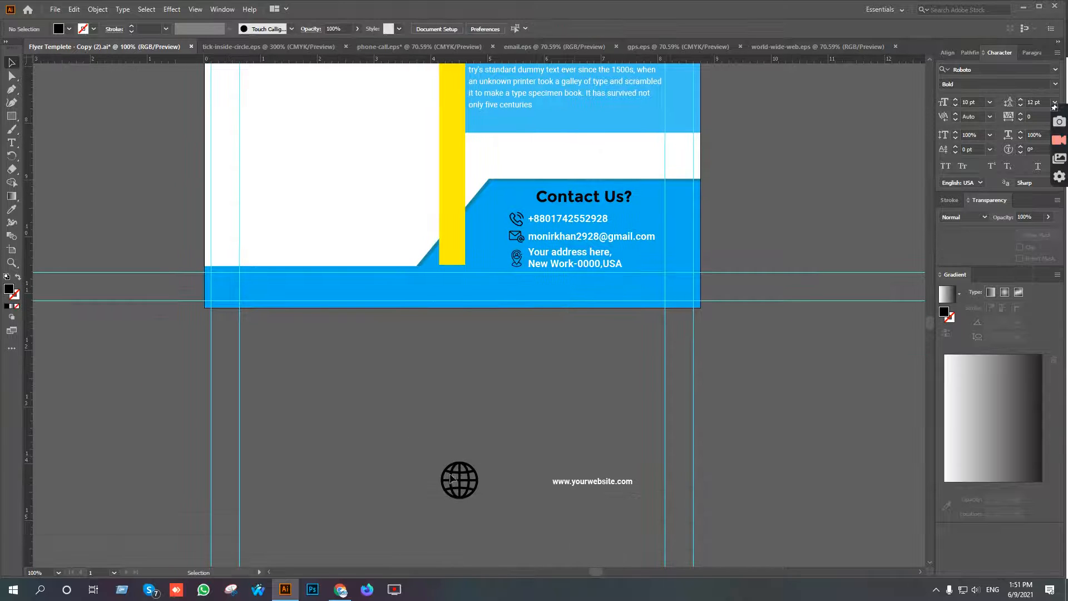
pyautogui.click(460, 479)
pyautogui.press('i')
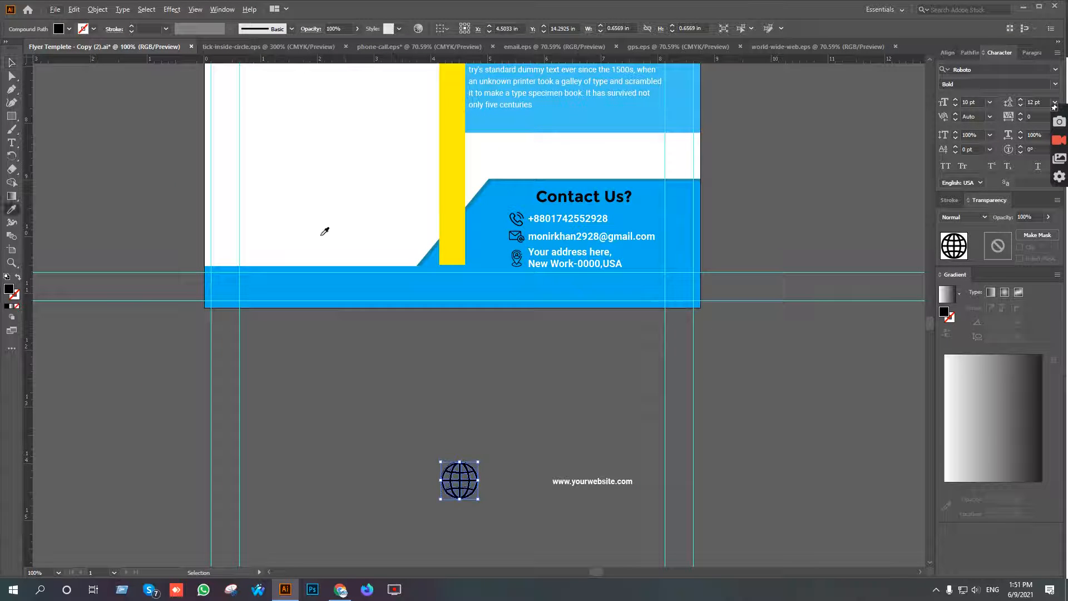
pyautogui.click(324, 232)
pyautogui.press('v')
pyautogui.press('i')
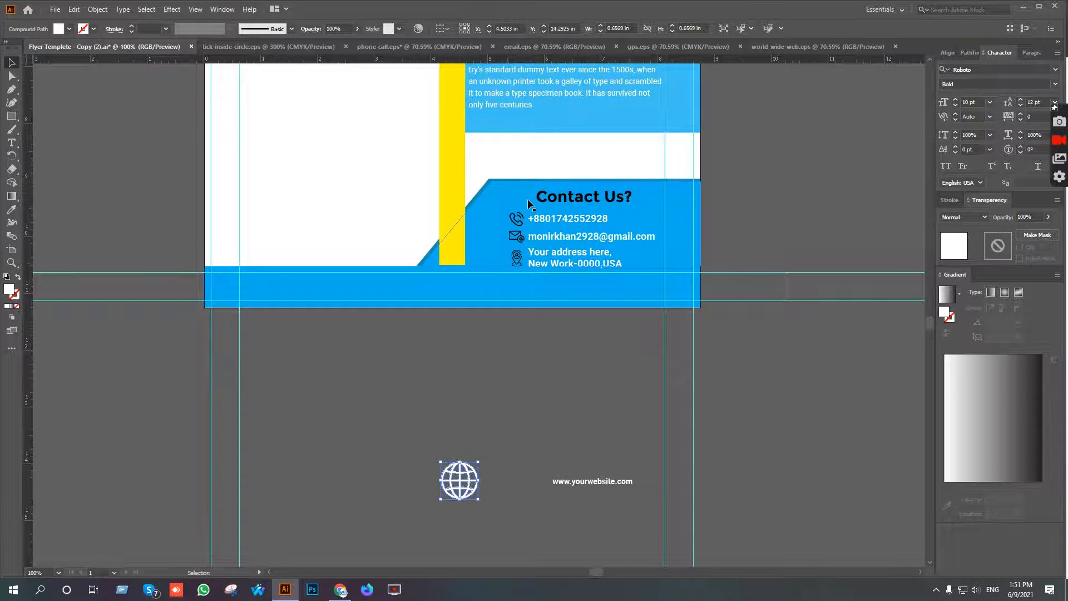
pyautogui.click(531, 203)
pyautogui.press('v')
pyautogui.click(516, 369)
# Move the globe icon nearer the website text and enlarge the text to about 12.5 pt, level with the globe.
pyautogui.moveTo(468, 470); pyautogui.dragTo(509, 463)
pyautogui.scroll(4, 528, 497)
pyautogui.moveTo(565, 499); pyautogui.dragTo(406, 434)
pyautogui.moveTo(567, 373); pyautogui.dragTo(512, 303)
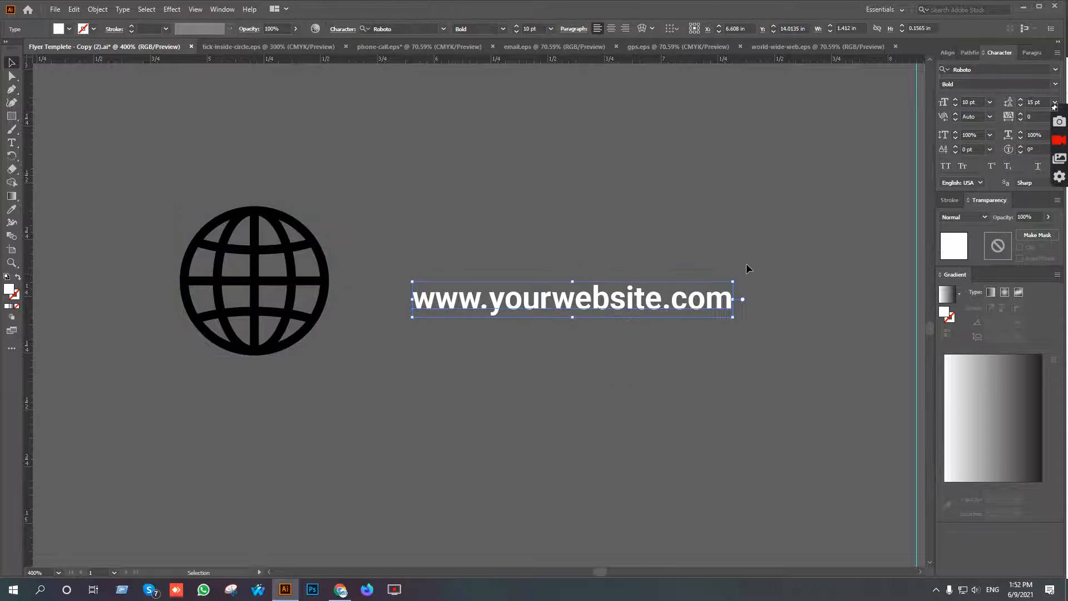
pyautogui.moveTo(735, 279); pyautogui.dragTo(772, 277)
pyautogui.moveTo(629, 308); pyautogui.dragTo(666, 299)
# Widen the letter tracking of the website text to 120.
pyautogui.hotkey('alt', 'Right')
pyautogui.hotkey('alt', 'Right')
pyautogui.hotkey('alt', 'Right')
pyautogui.hotkey('alt', 'Right')
pyautogui.hotkey('alt', 'Right')
pyautogui.hotkey('alt', 'Right')
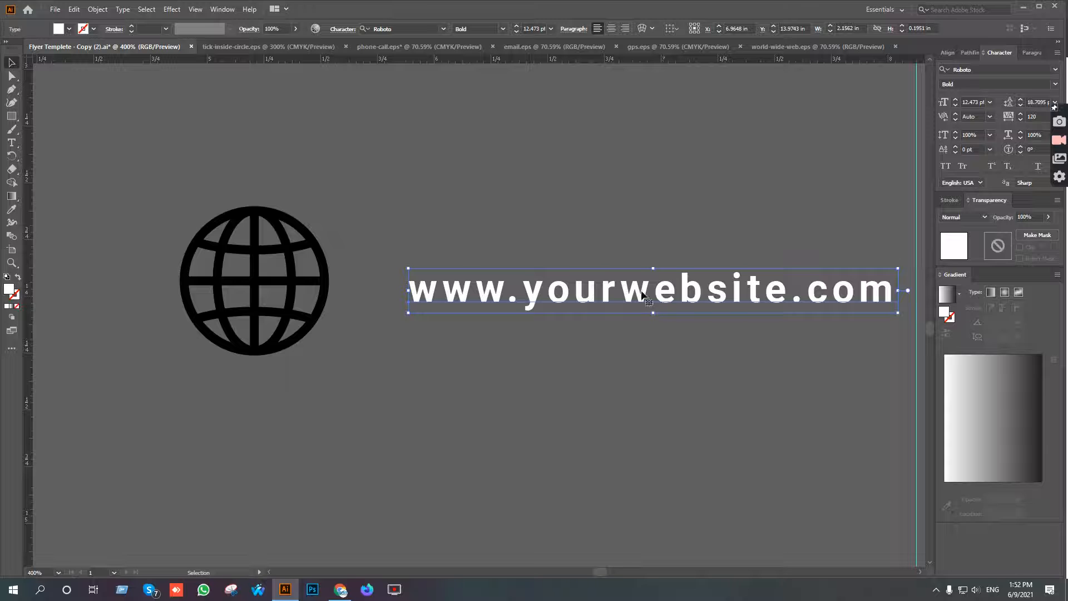
# Shrink the globe icon proportionally to about the website text's height and place it just before the text.
pyautogui.click(291, 300)
pyautogui.moveTo(329, 207); pyautogui.dragTo(380, 273)
pyautogui.click(424, 258)
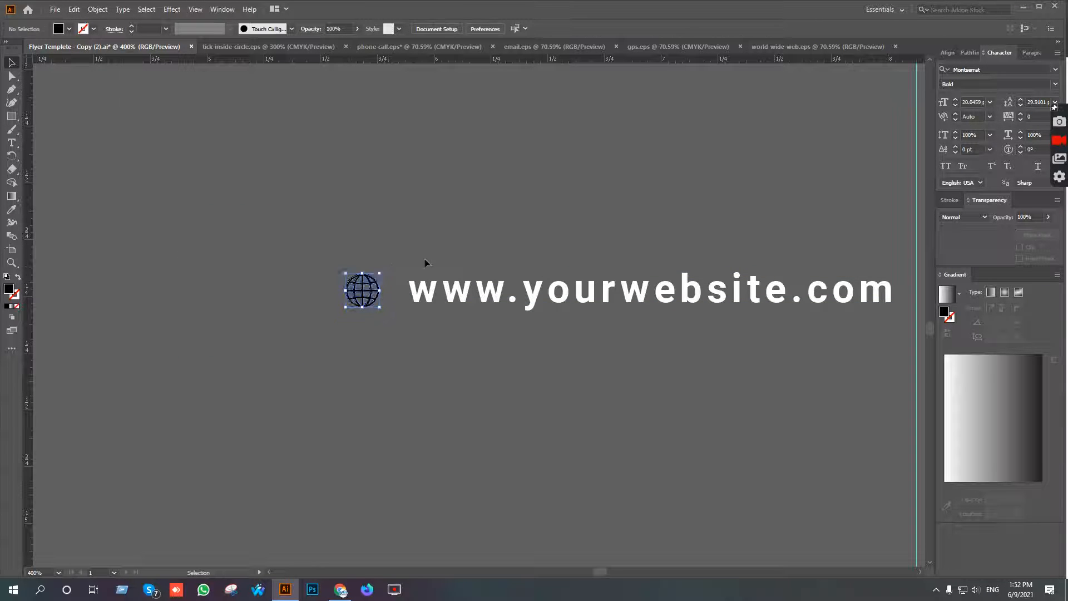
# Group the globe icon with the website text and move the group into the blue strip along the flyer's bottom edge.
pyautogui.moveTo(301, 269); pyautogui.dragTo(577, 322)
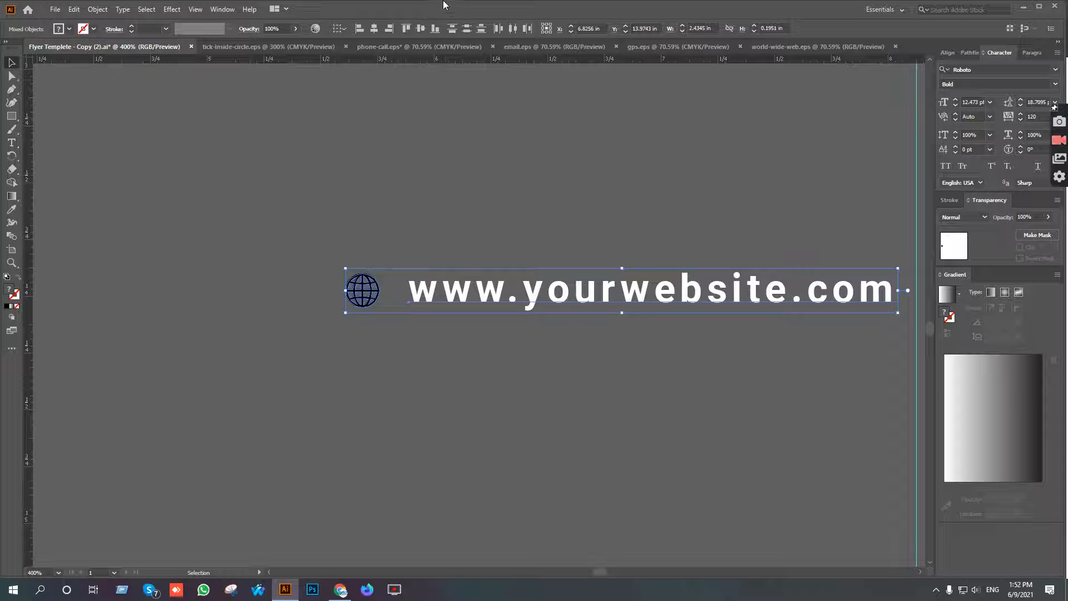
pyautogui.hotkey('ctrl', 'g')
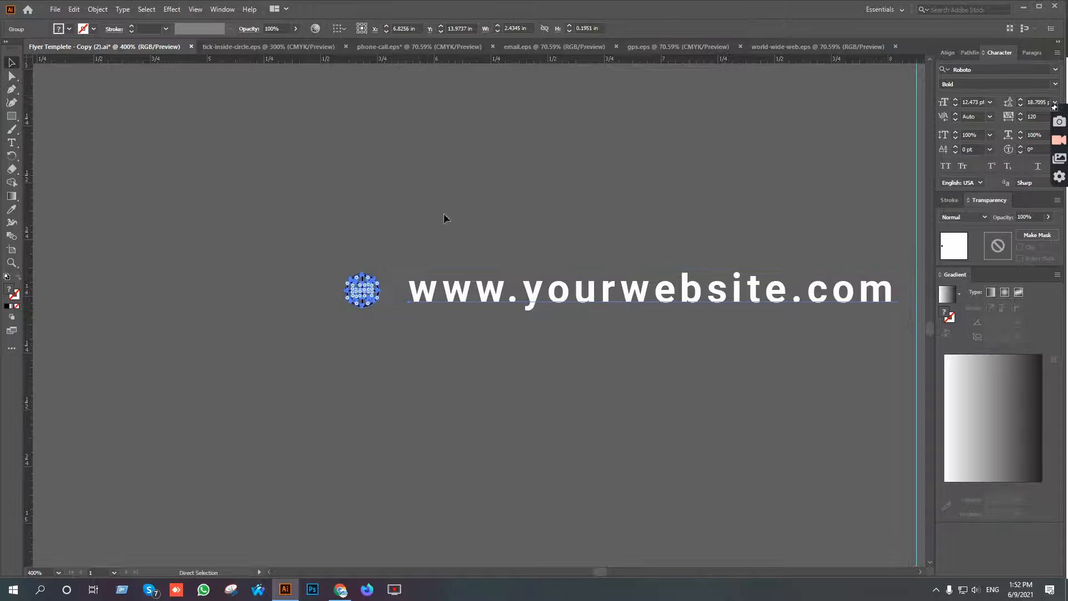
pyautogui.scroll(-5, 480, 312)
pyautogui.moveTo(544, 329); pyautogui.dragTo(481, 277)
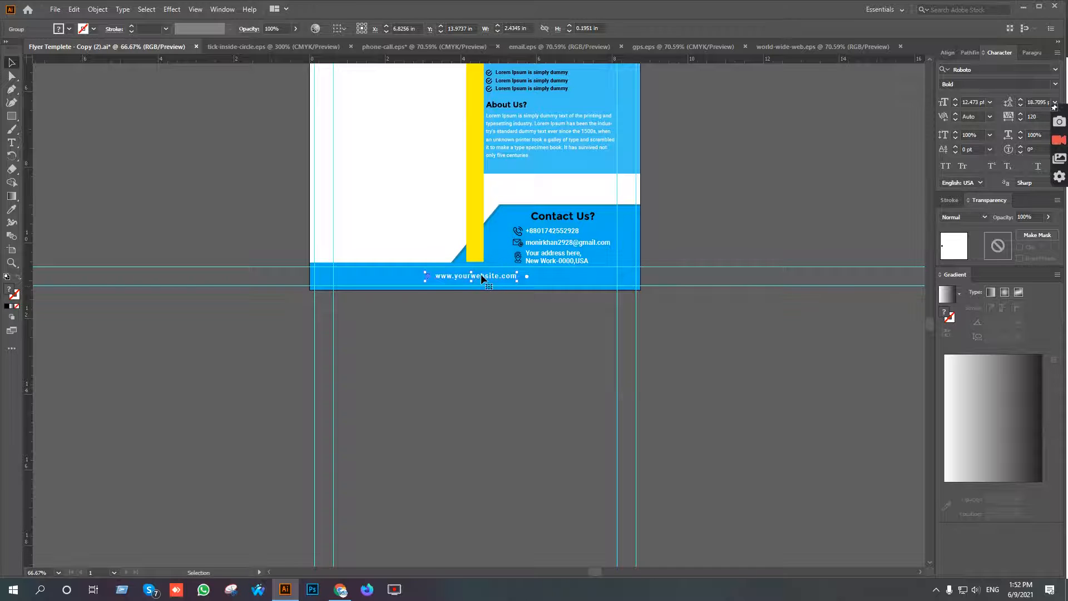
# Center the website group horizontally on the artboard.
pyautogui.click(948, 52)
pyautogui.click(1047, 148)
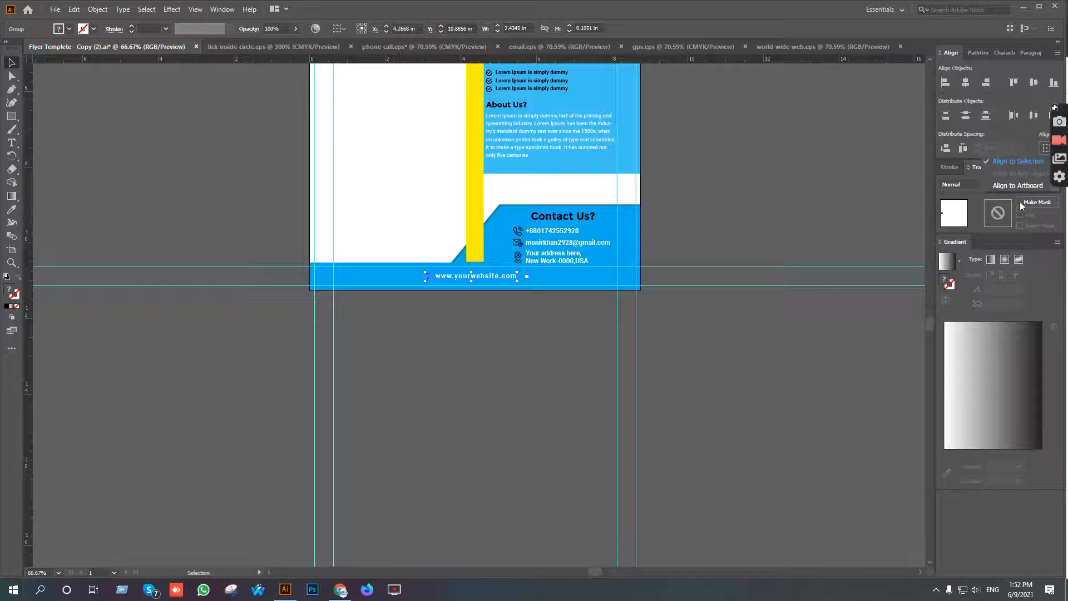
pyautogui.click(1014, 185)
pyautogui.click(965, 82)
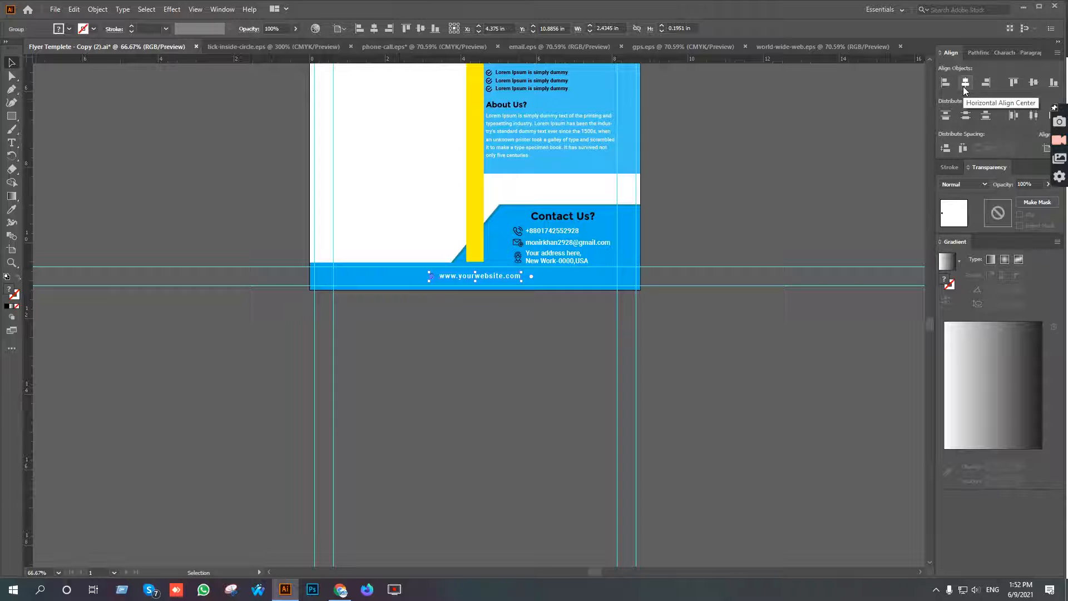
pyautogui.click(407, 379)
# Enlarge the website group from its center to about 2.79 in wide and raise it to just below the strip's upper guide.
pyautogui.scroll(4, 479, 276)
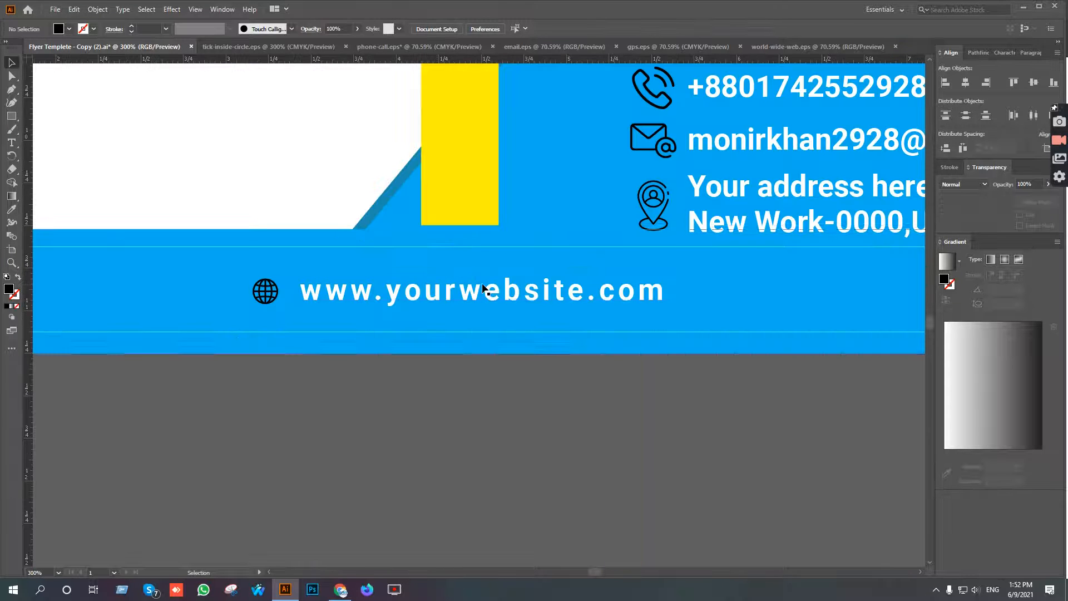
pyautogui.click(479, 291)
pyautogui.moveTo(683, 290); pyautogui.dragTo(699, 270)
pyautogui.hotkey('shift', 'Up')
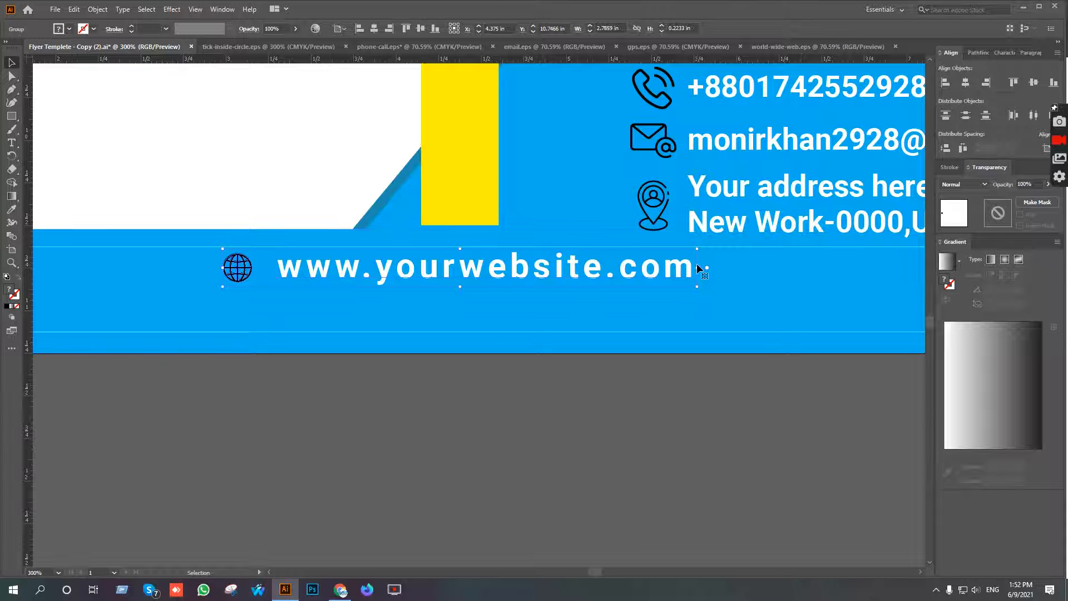
pyautogui.press('Down')
pyautogui.press('Down')
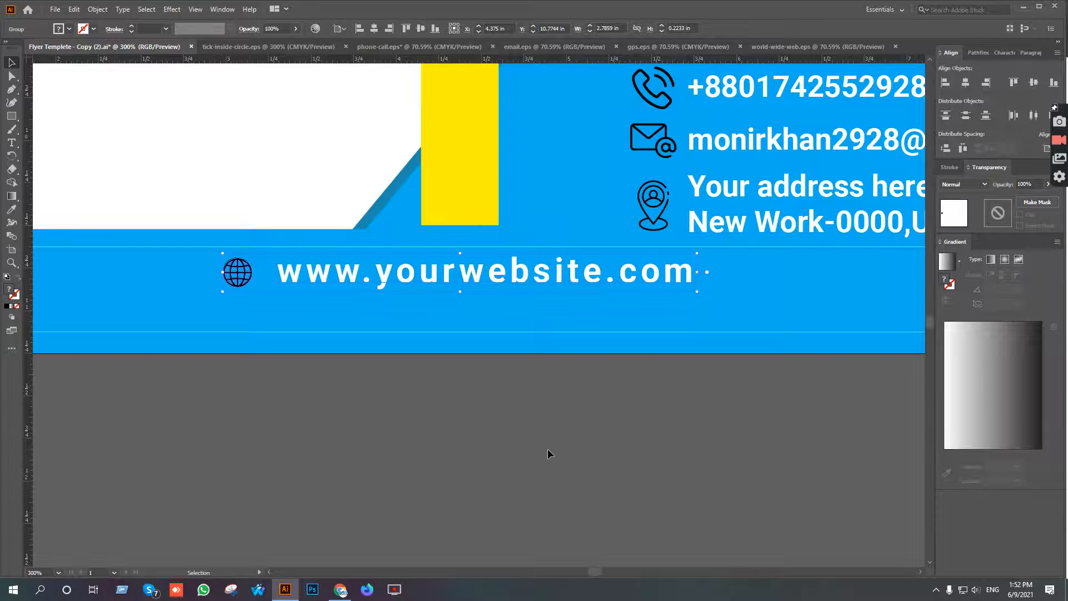
pyautogui.click(548, 449)
# Switch to the content document in Google Docs, copy the "Services?" heading and return to Illustrator.
pyautogui.scroll(-2, 547, 454)
pyautogui.moveTo(523, 494); pyautogui.dragTo(551, 495)
pyautogui.scroll(-1, 551, 495)
pyautogui.moveTo(597, 371); pyautogui.dragTo(655, 417)
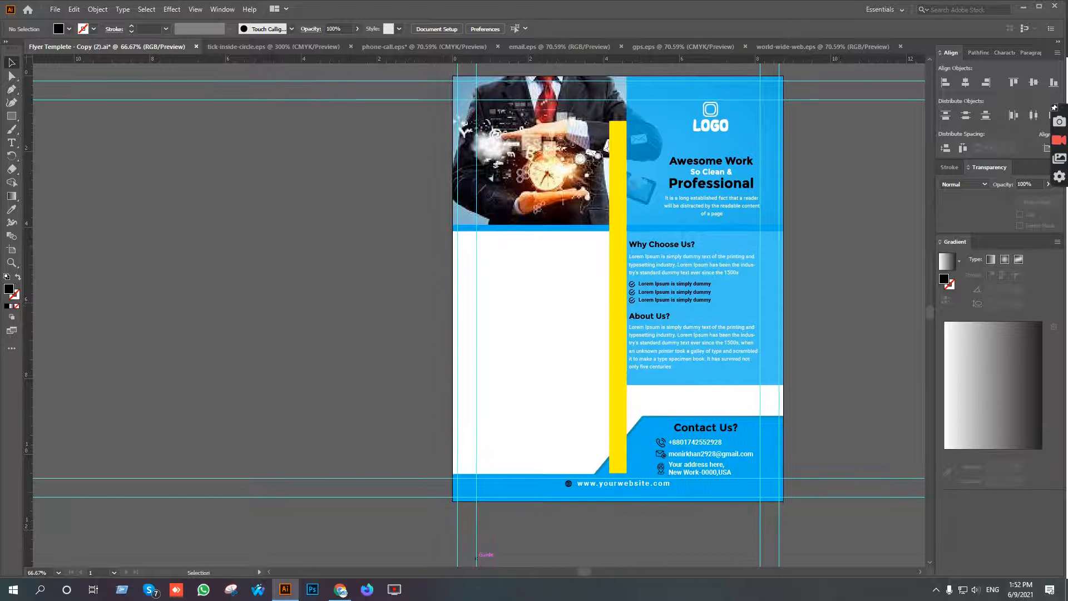
pyautogui.click(340, 589)
pyautogui.scroll(8, 393, 294)
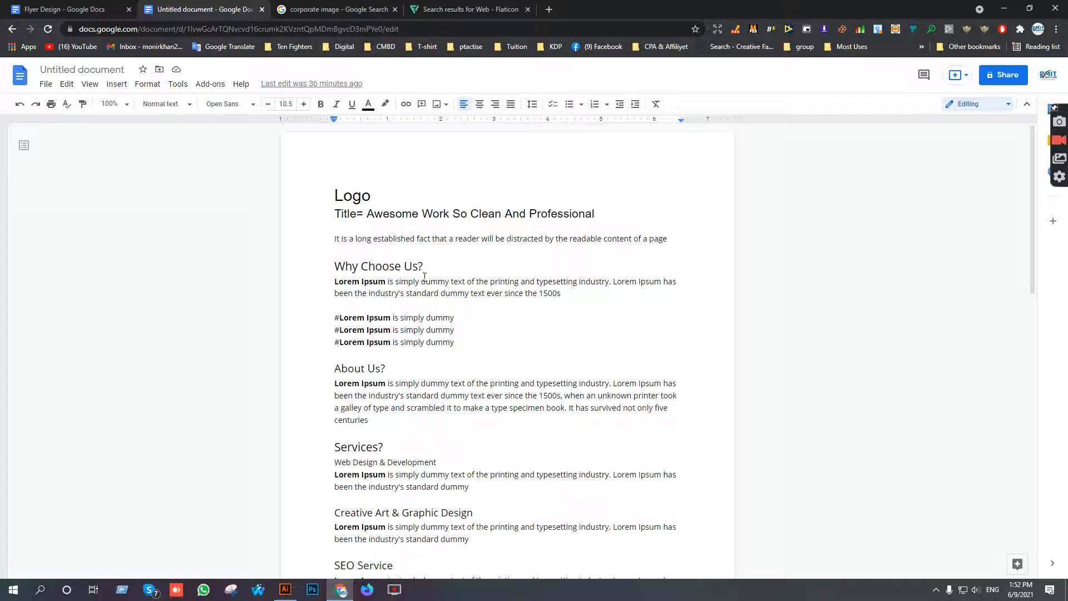
pyautogui.moveTo(385, 444); pyautogui.dragTo(328, 443)
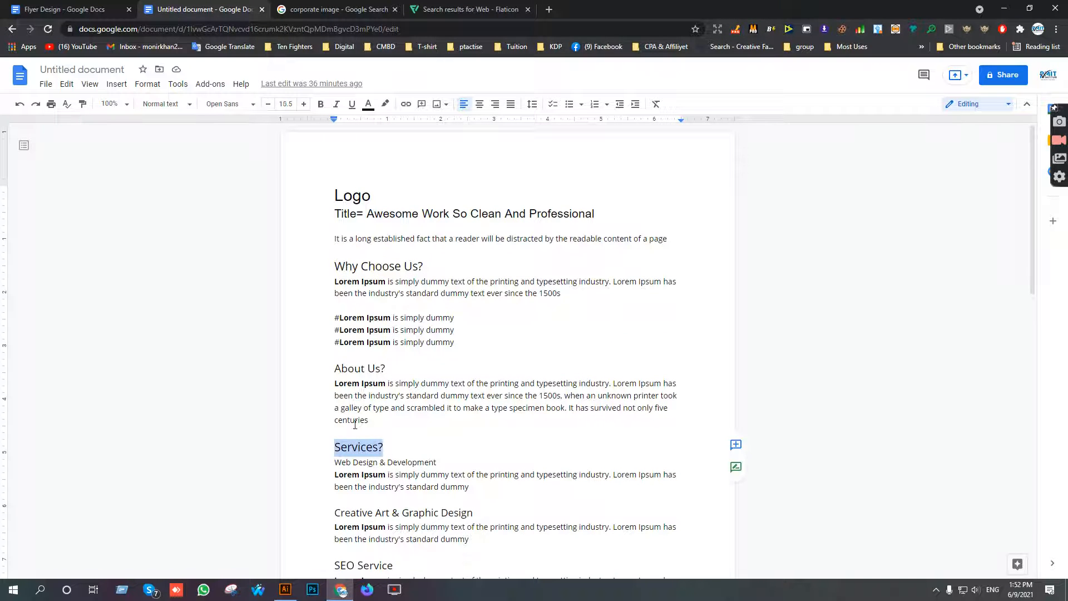
pyautogui.click(285, 590)
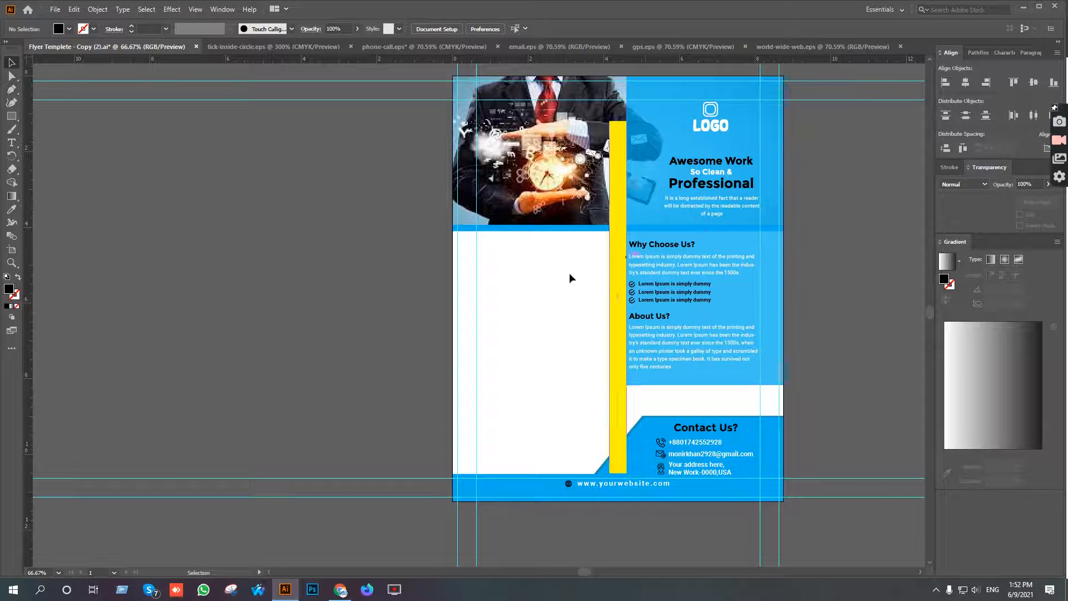
# Duplicate the Why Choose Us? heading into the white area beneath the photo and replace its text with "Services?".
pyautogui.moveTo(570, 278); pyautogui.dragTo(635, 248)
pyautogui.scroll(2, 771, 224)
pyautogui.moveTo(769, 225); pyautogui.dragTo(425, 227)
pyautogui.click(12, 146)
pyautogui.tripleClick(412, 218)
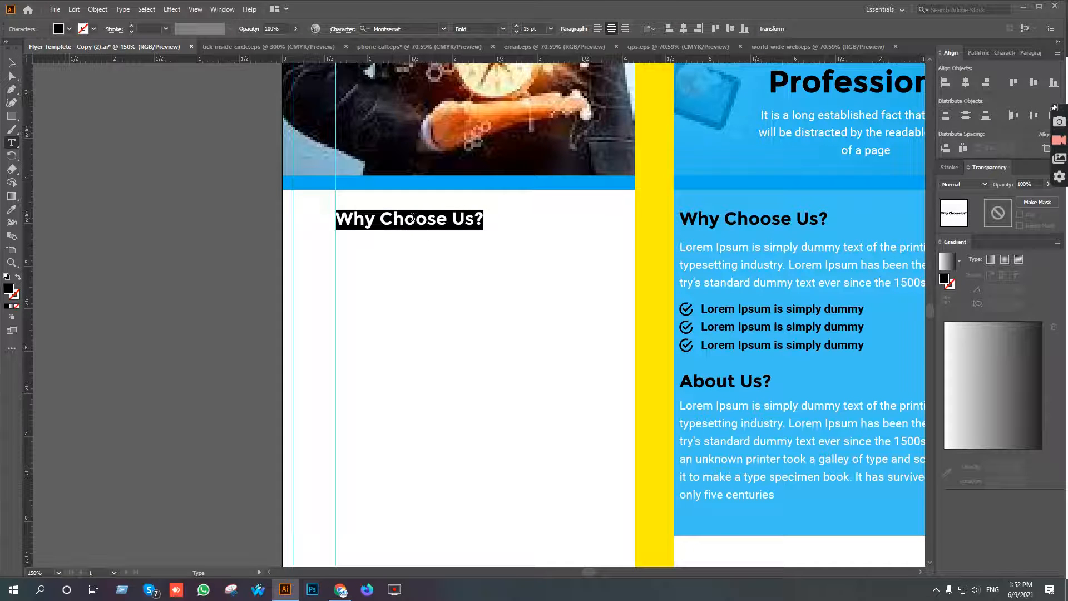
pyautogui.write('Services?')
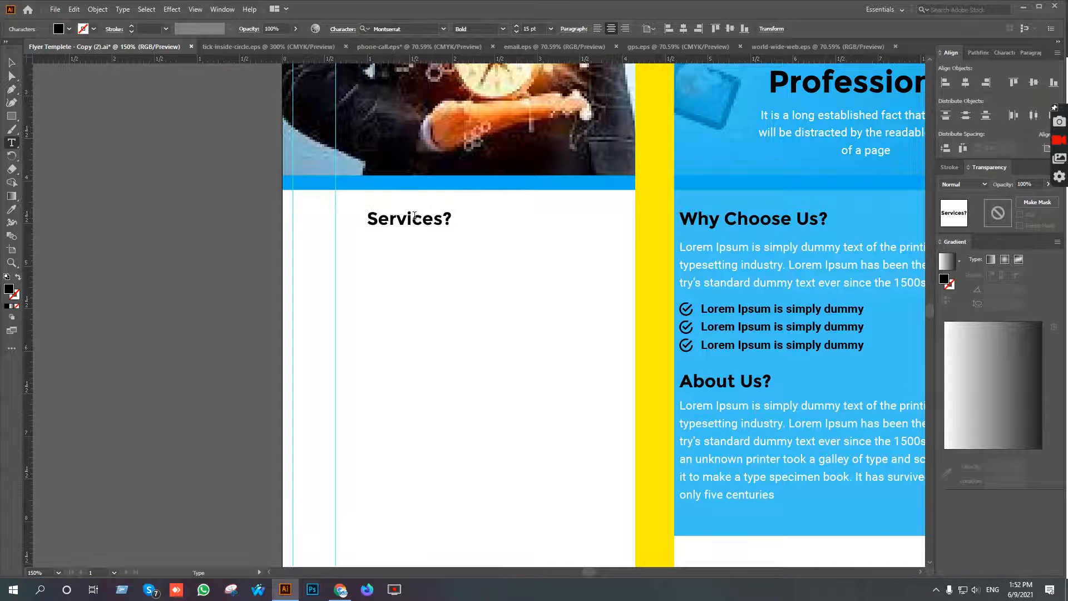
pyautogui.click(12, 62)
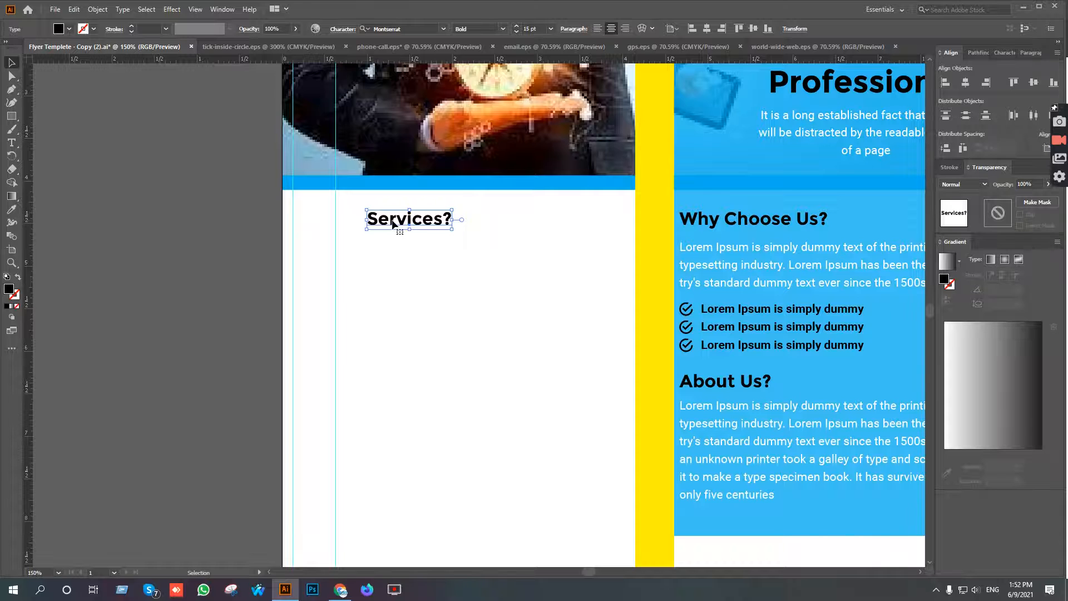
# Move the Services? heading so its left edge sits on the inner left margin guide.
pyautogui.scroll(2, 393, 224)
pyautogui.moveTo(414, 222); pyautogui.dragTo(359, 219)
pyautogui.click(503, 242)
pyautogui.scroll(-5, 518, 269)
pyautogui.scroll(-1, 523, 245)
pyautogui.scroll(3, 518, 181)
pyautogui.scroll(-3, 519, 181)
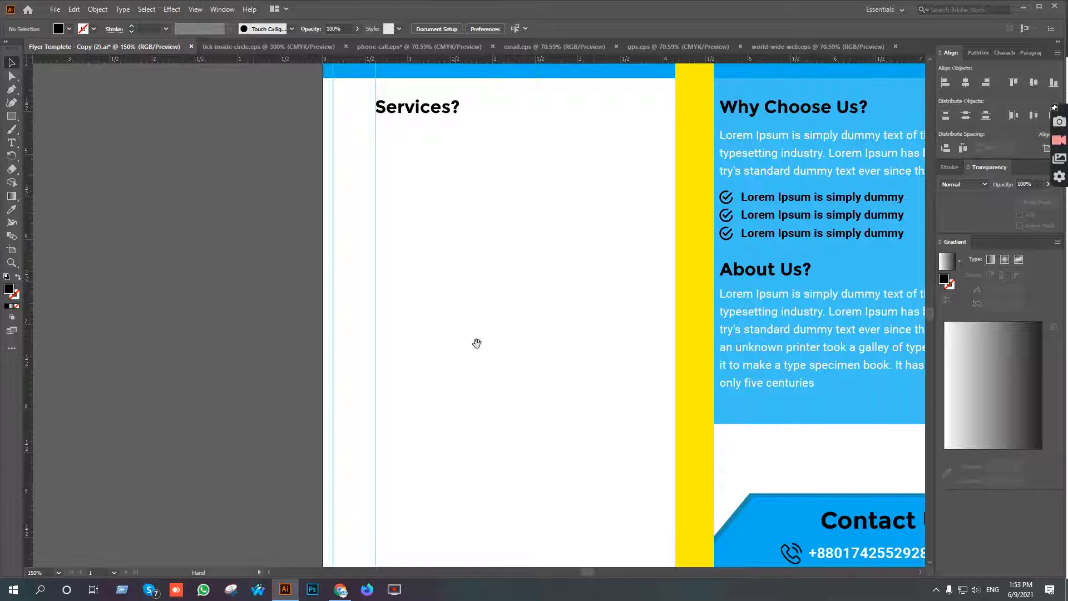
# Switch to the content document in Google Docs, copy the "Web Design & Development" line and return to Illustrator.
pyautogui.click(340, 588)
pyautogui.scroll(-3, 447, 378)
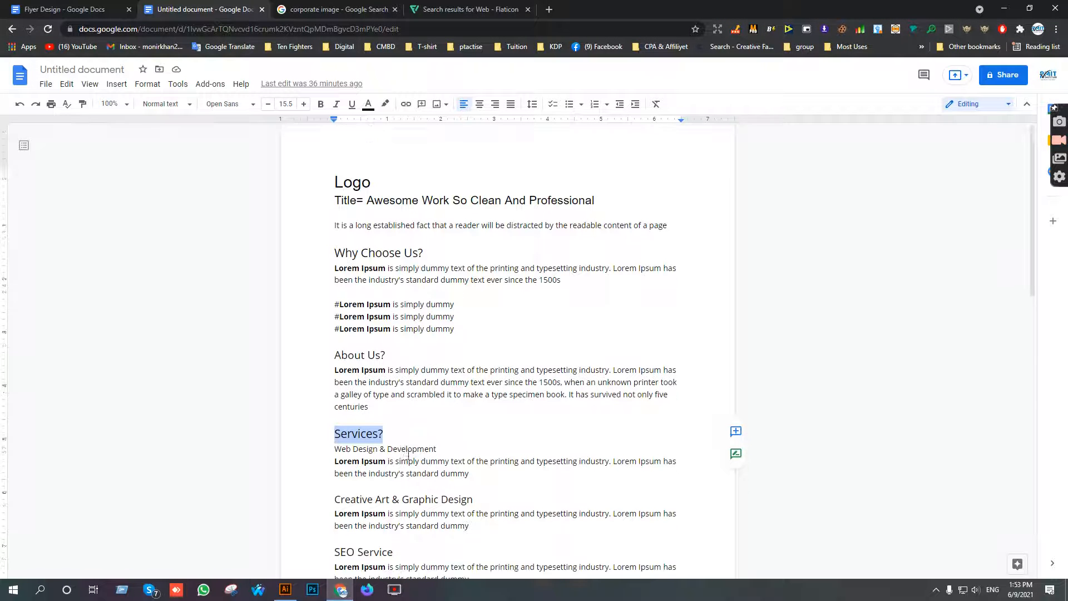
pyautogui.moveTo(441, 351); pyautogui.dragTo(329, 354)
pyautogui.hotkey('ctrl', 'c')
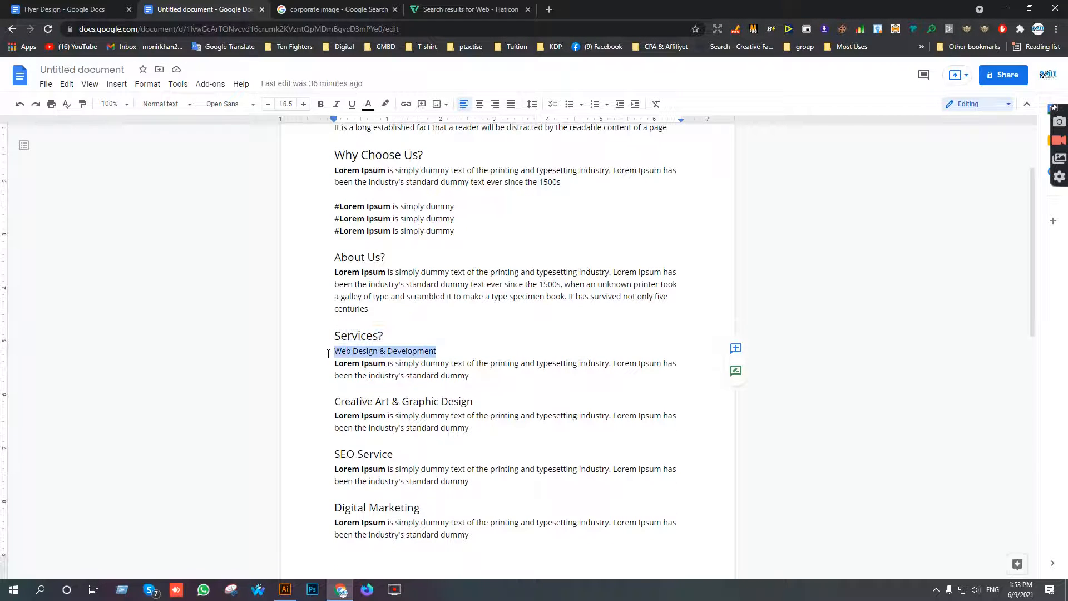
pyautogui.click(285, 588)
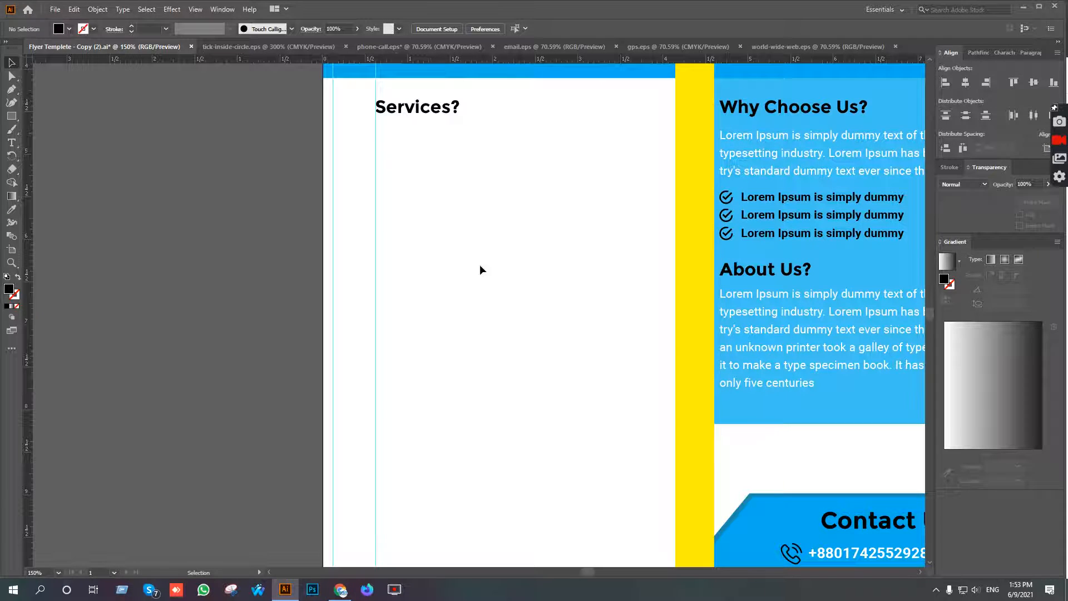
# Paste "Web Design & Development" as a new point text beneath the Services? heading.
pyautogui.click(11, 140)
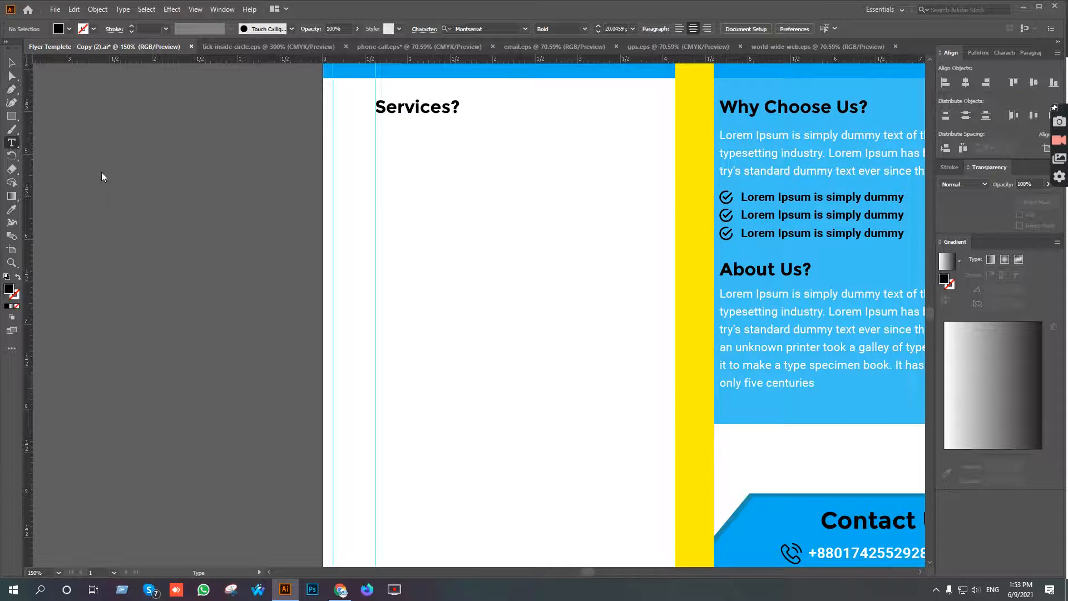
pyautogui.click(397, 157)
pyautogui.hotkey('ctrl', 'v')
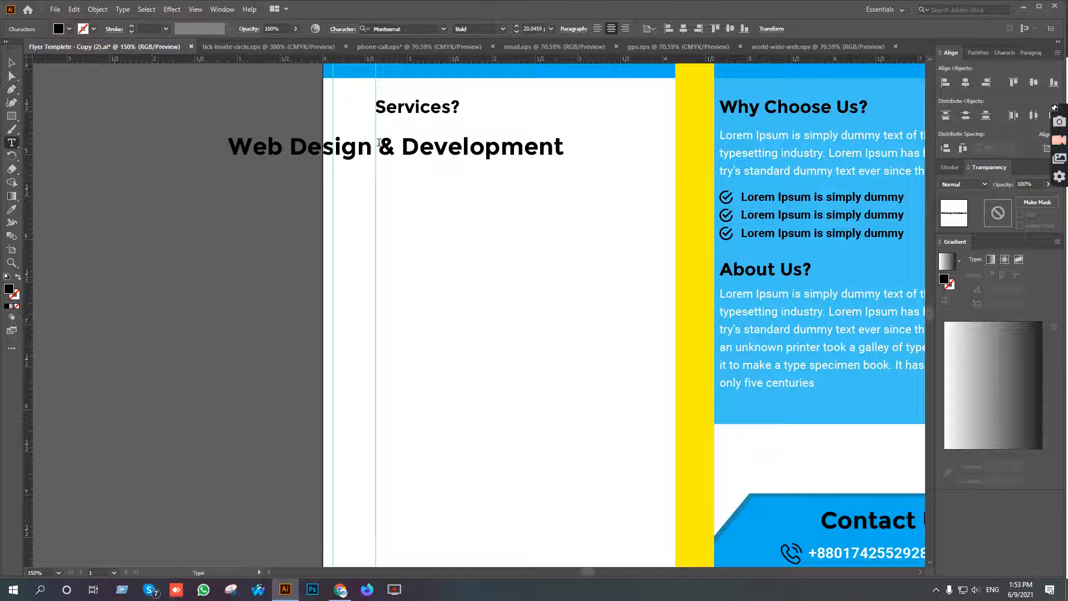
# Break the pasted text into three lines: "Web Design", "&" and "Development".
pyautogui.click(379, 143)
pyautogui.press('BackSpace')
pyautogui.press('Return')
pyautogui.click(329, 176)
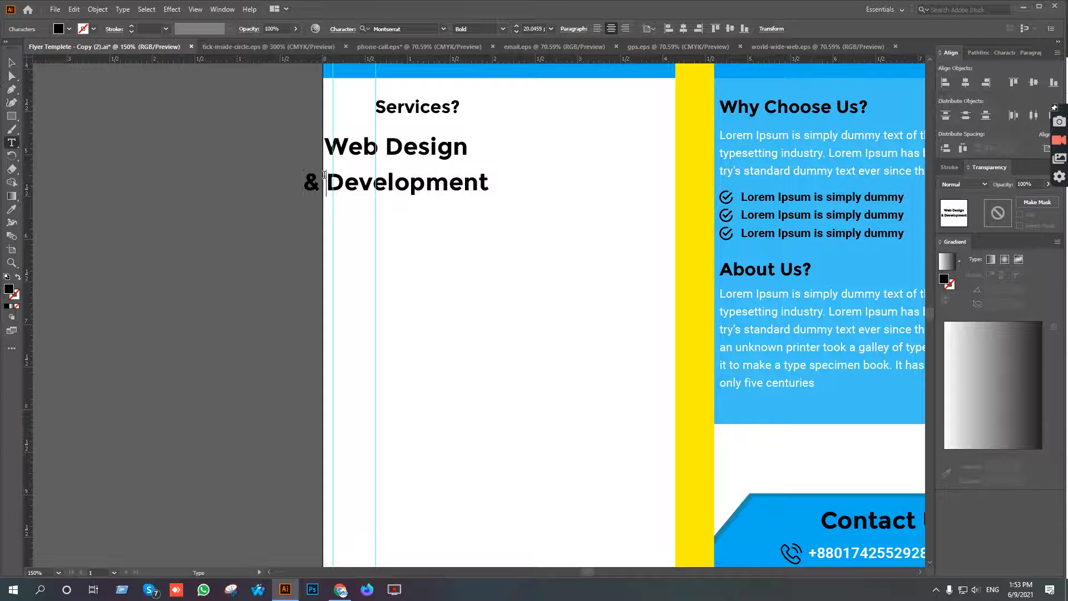
pyautogui.press('BackSpace')
pyautogui.press('Return')
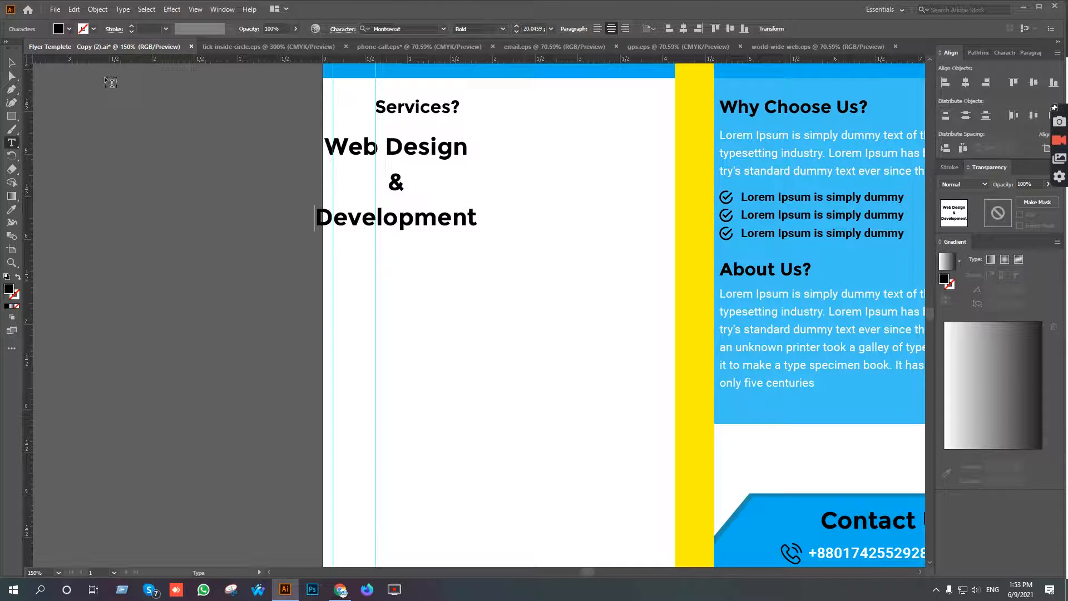
# Left-align the three-line text and reduce its leading to 21 pt.
pyautogui.click(11, 62)
pyautogui.click(597, 29)
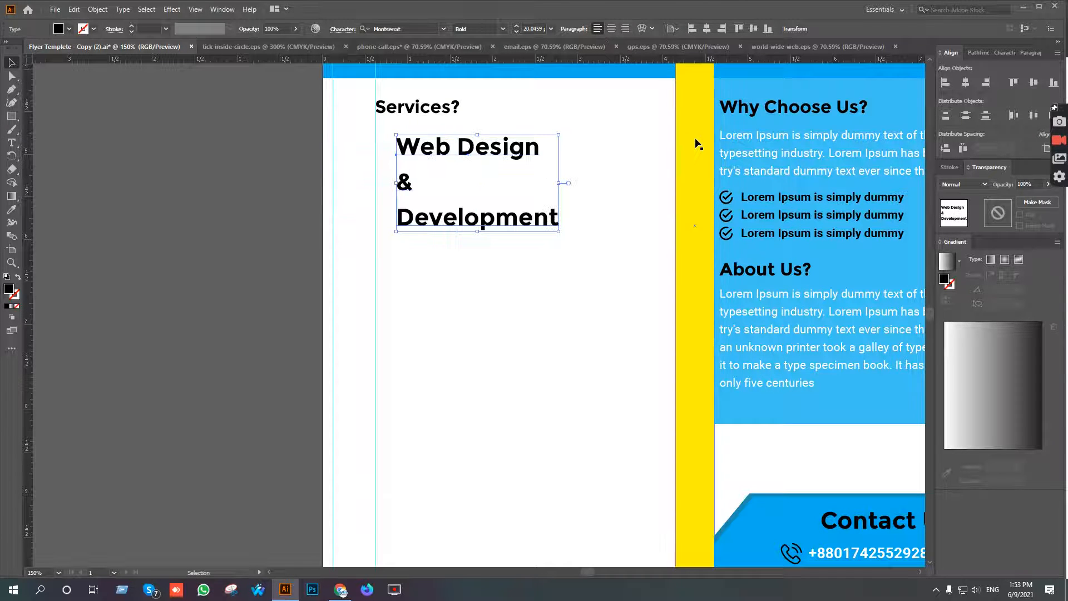
pyautogui.click(1004, 52)
pyautogui.click(1020, 105)
pyautogui.click(1020, 105)
pyautogui.click(1020, 106)
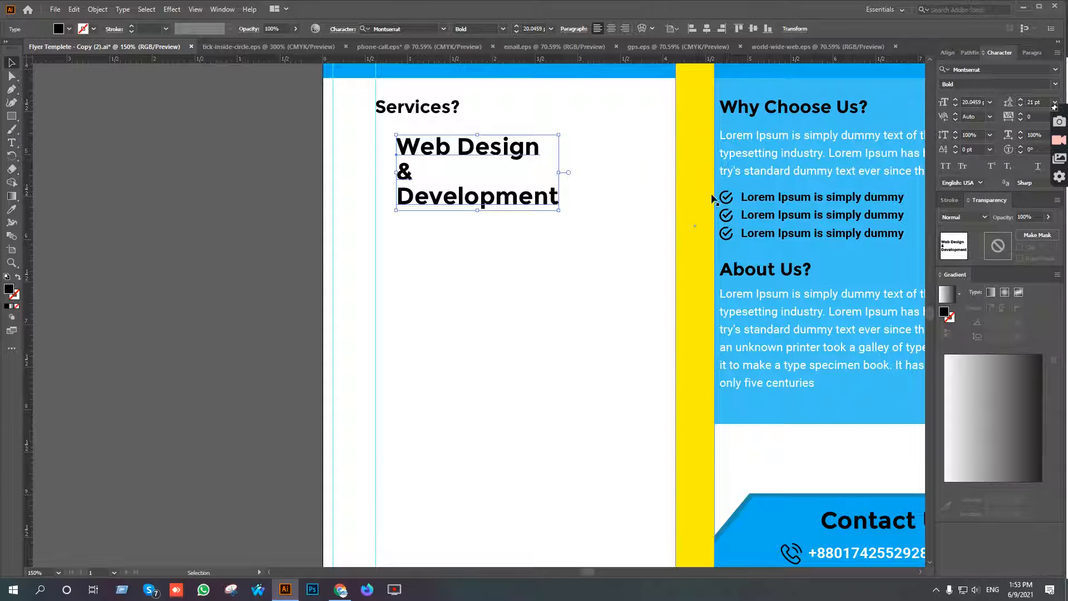
# Check the Services? heading's font size and set the Web Design & Development text to 11 pt.
pyautogui.scroll(2, 515, 205)
pyautogui.hscroll(3, 516, 205)
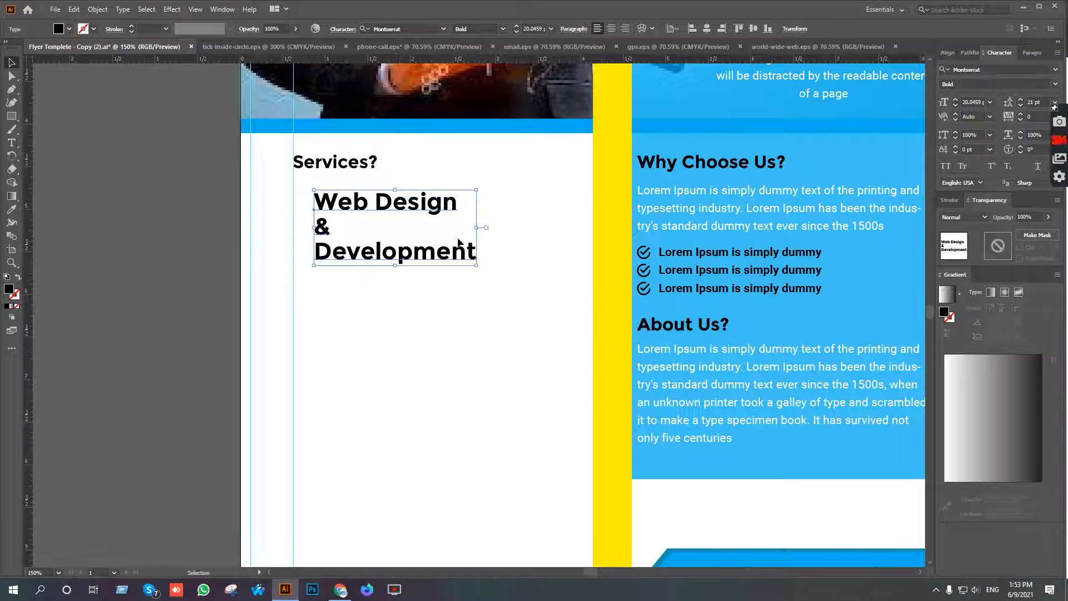
pyautogui.click(344, 166)
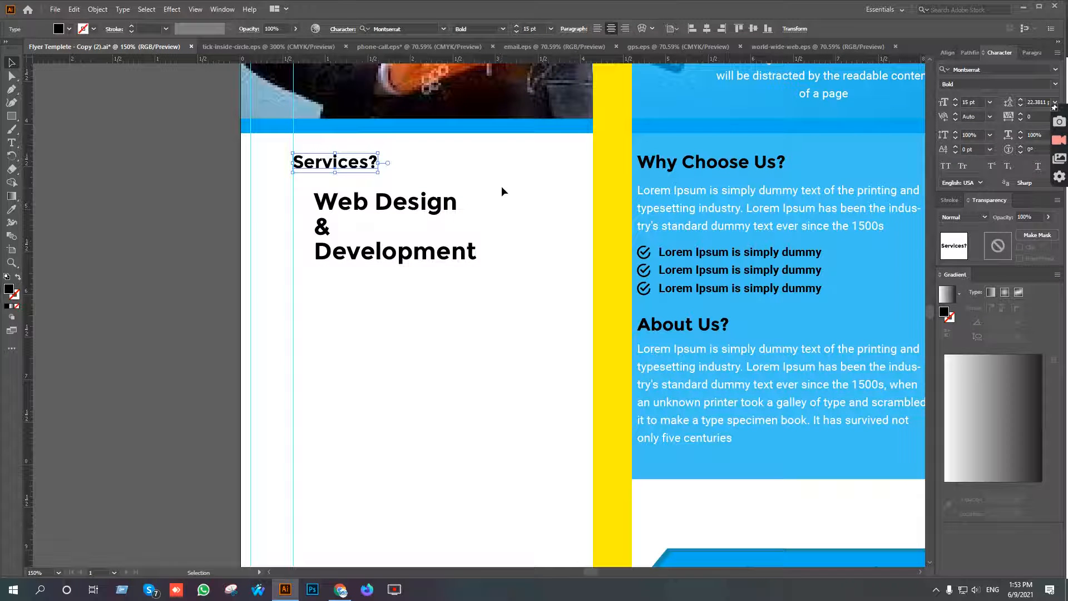
pyautogui.click(438, 215)
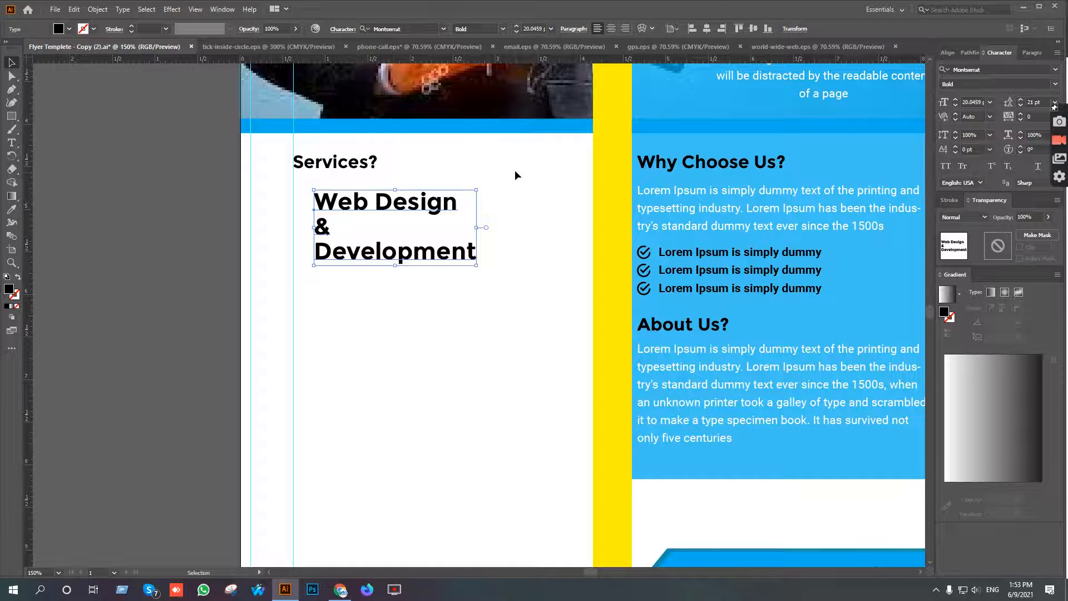
pyautogui.click(516, 32)
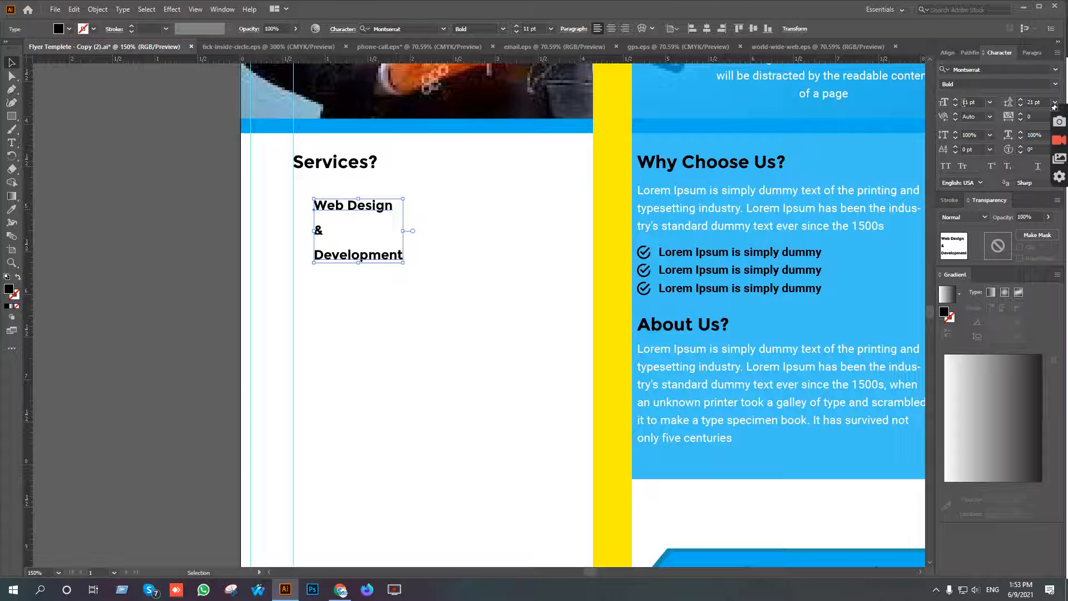
# Tighten the leading of the Web Design & Development text to 12 pt.
pyautogui.click(1020, 106)
pyautogui.click(1020, 106)
pyautogui.click(1020, 105)
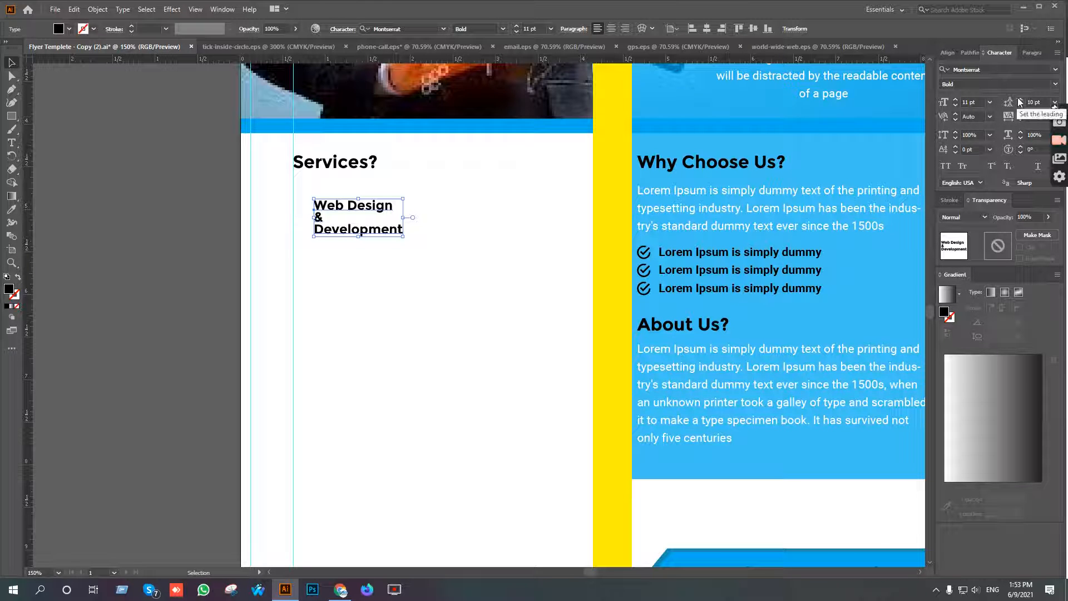
pyautogui.click(1020, 101)
pyautogui.click(1021, 102)
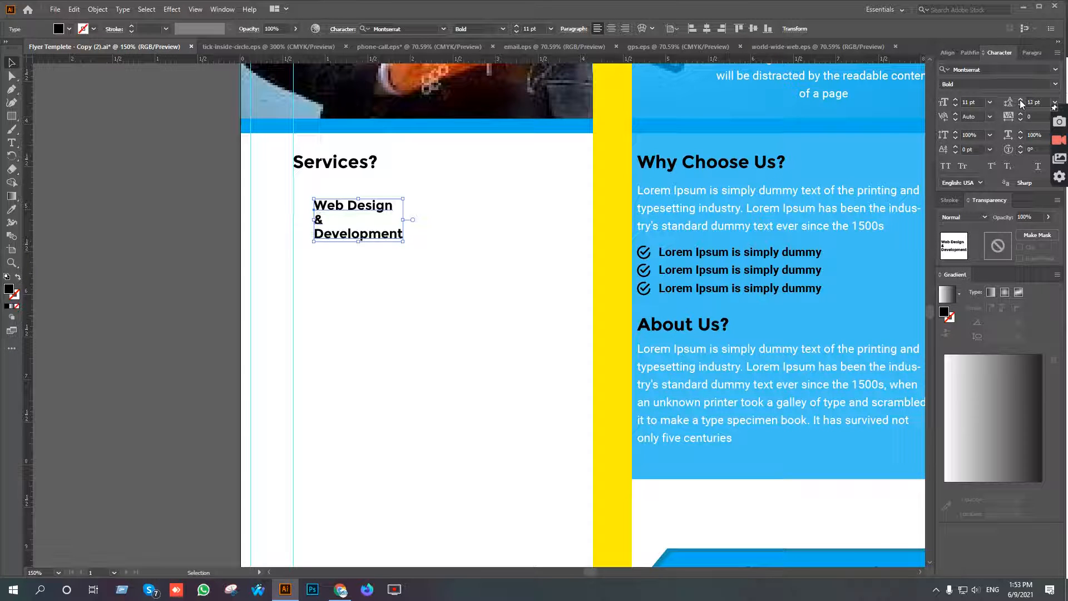
# Center-align the three-line text and move it inside the margin guide just beneath the Services? heading.
pyautogui.click(611, 29)
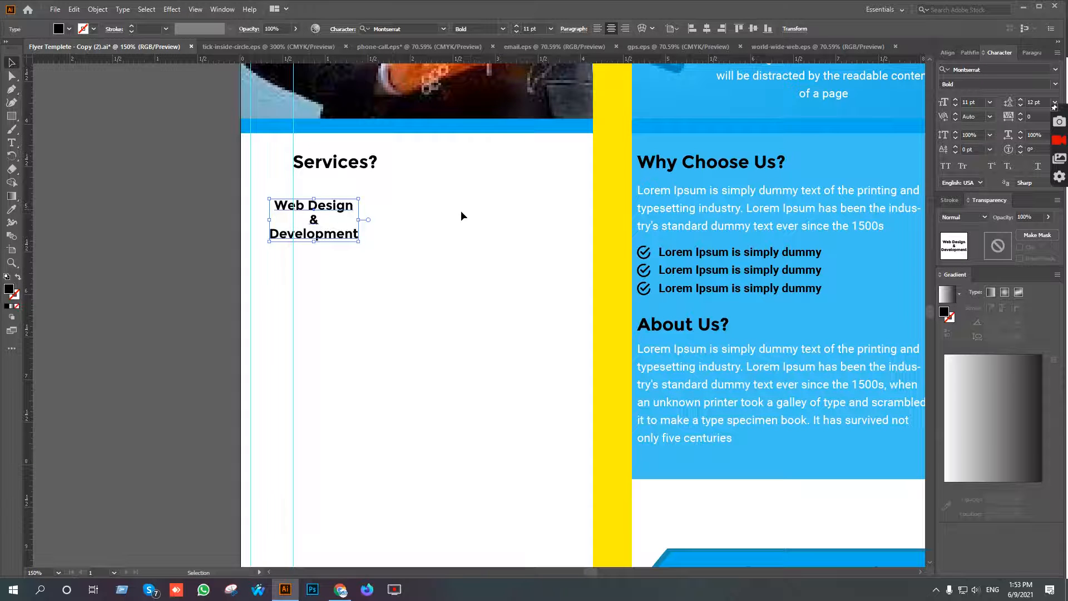
pyautogui.scroll(1, 384, 232)
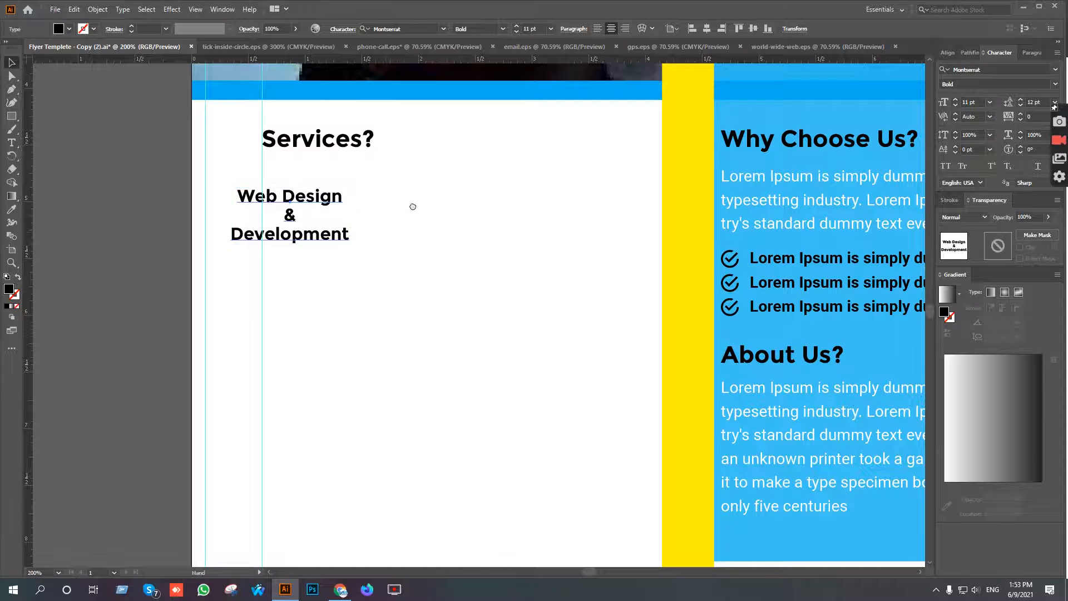
pyautogui.scroll(3, 368, 270)
pyautogui.moveTo(331, 273); pyautogui.dragTo(405, 257)
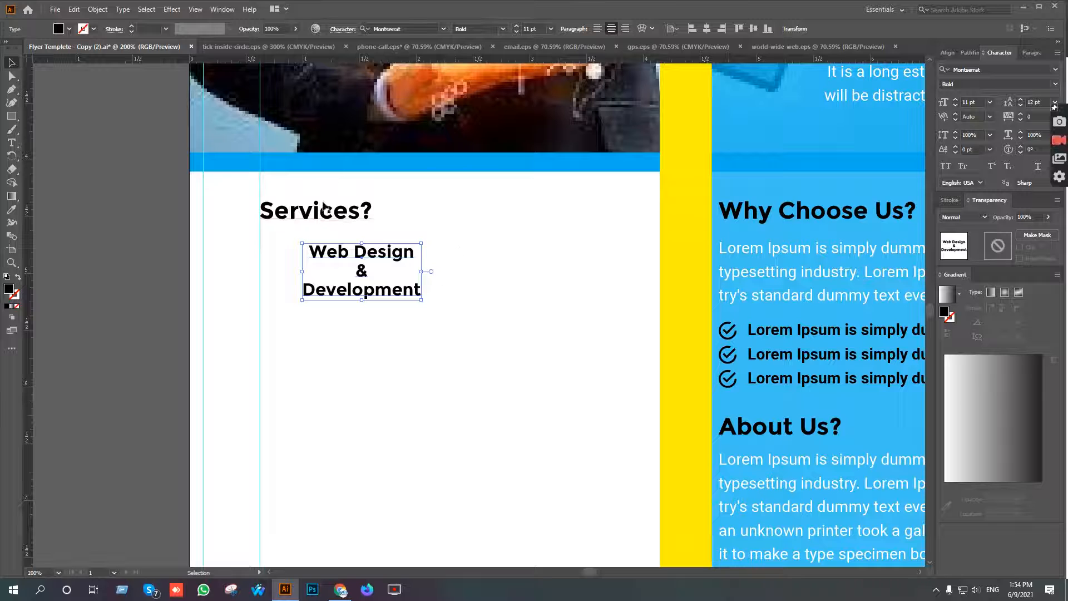
# Join "Web Design & Development" into a single line and move its left edge onto the inner left margin guide.
pyautogui.click(11, 143)
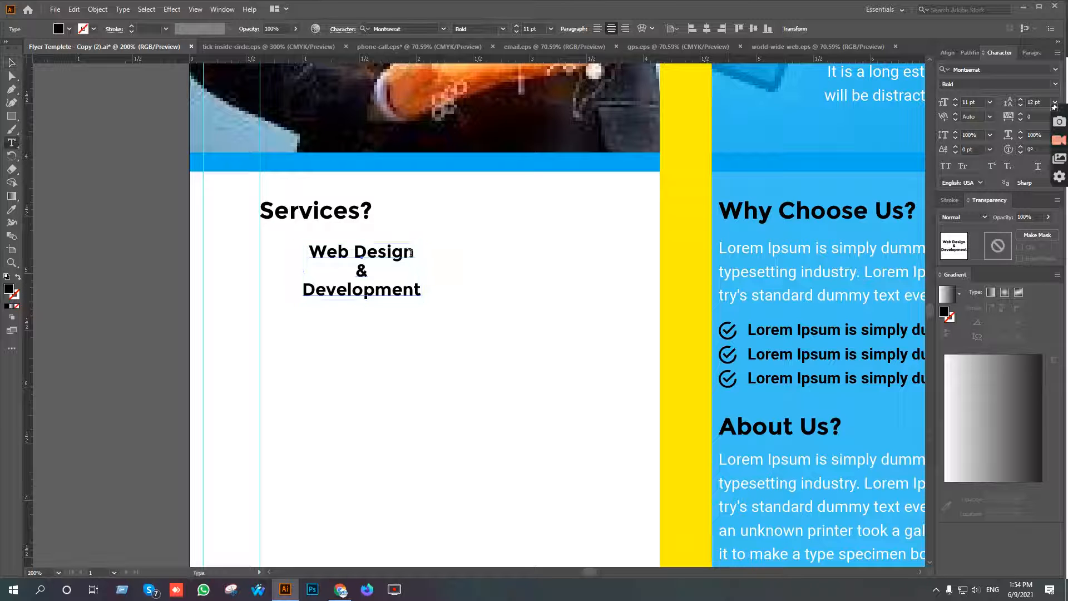
pyautogui.click(411, 253)
pyautogui.press('Delete')
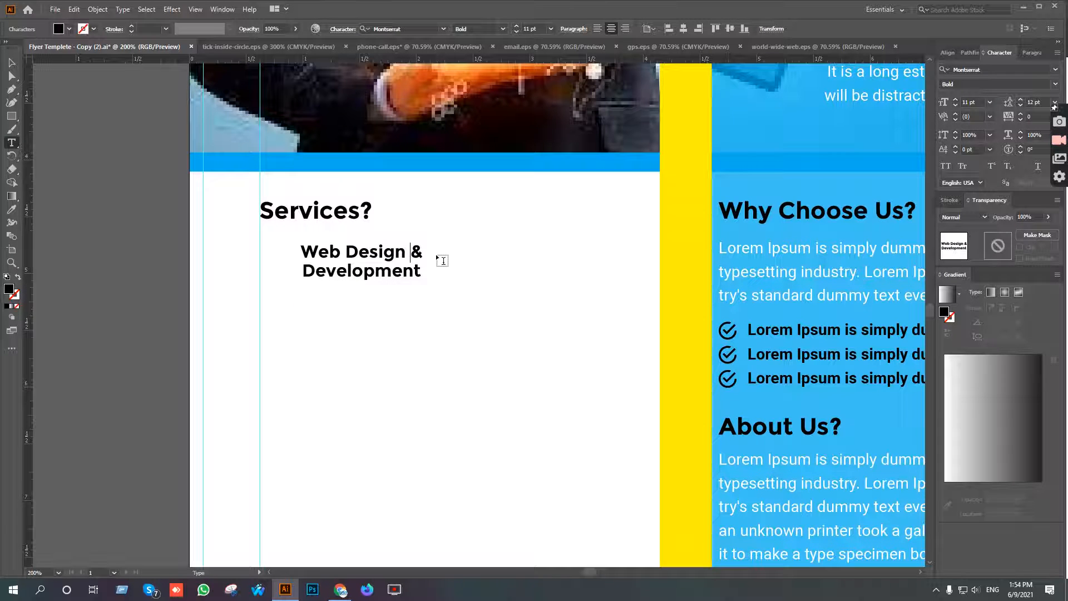
pyautogui.press('Delete')
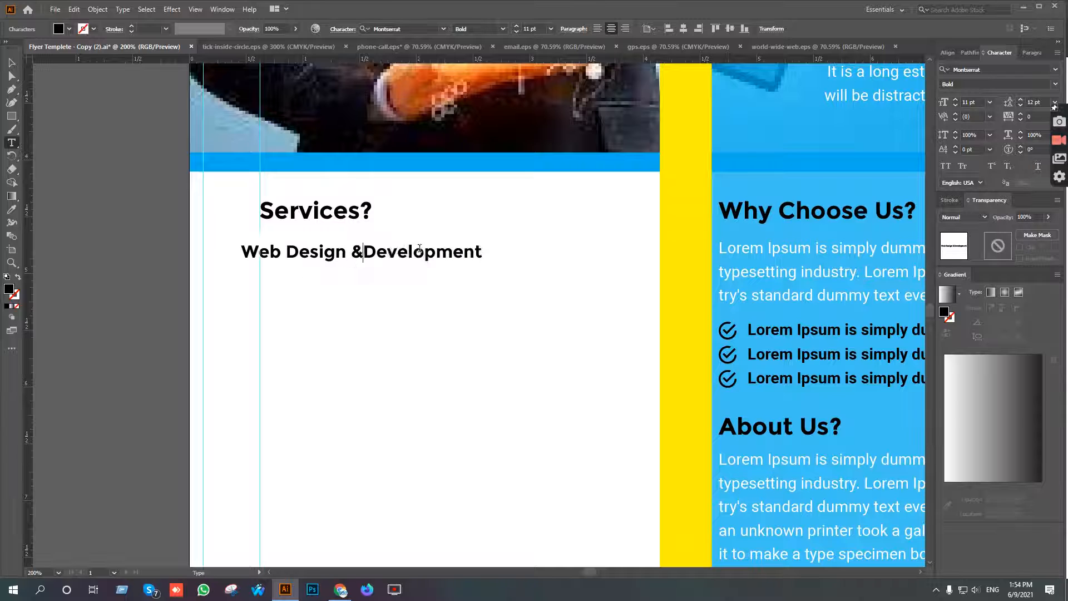
pyautogui.click(11, 62)
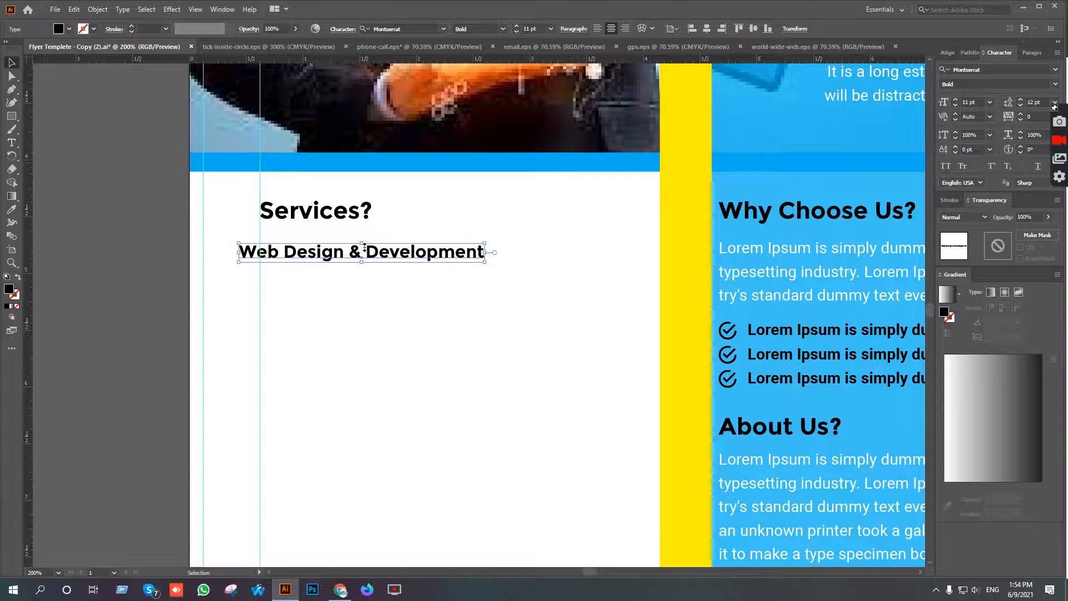
pyautogui.hotkey('ctrl', '+')
pyautogui.moveTo(310, 261); pyautogui.dragTo(344, 258)
pyautogui.click(420, 219)
# Color the Services? heading with the blue sampled from the band under the photo using the Eyedropper.
pyautogui.scroll(2, 420, 219)
pyautogui.hscroll(-1, 419, 219)
pyautogui.click(372, 284)
pyautogui.press('i')
pyautogui.click(453, 200)
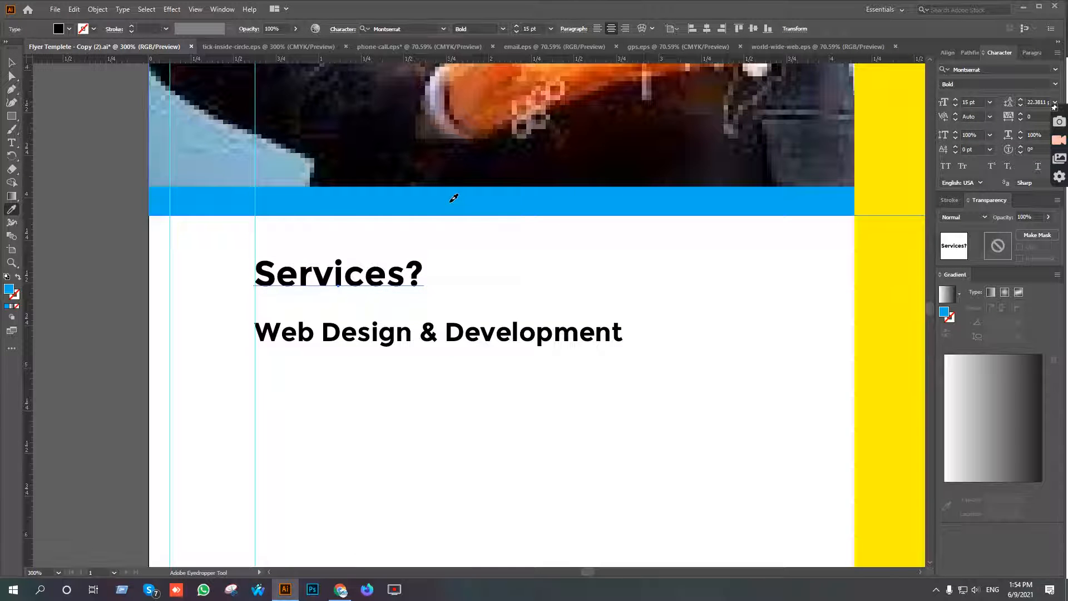
pyautogui.press('v')
# Color the Web Design & Development subheading with the same blue sampled from the band, then deselect it.
pyautogui.click(458, 340)
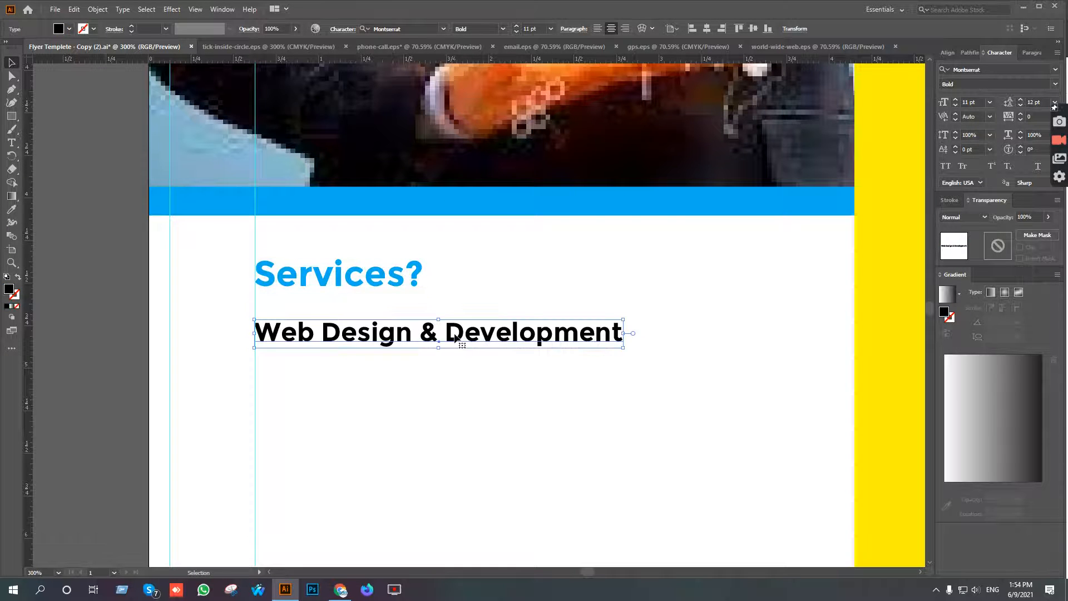
pyautogui.scroll(-1, 462, 371)
pyautogui.moveTo(473, 387); pyautogui.dragTo(468, 378)
pyautogui.press('i')
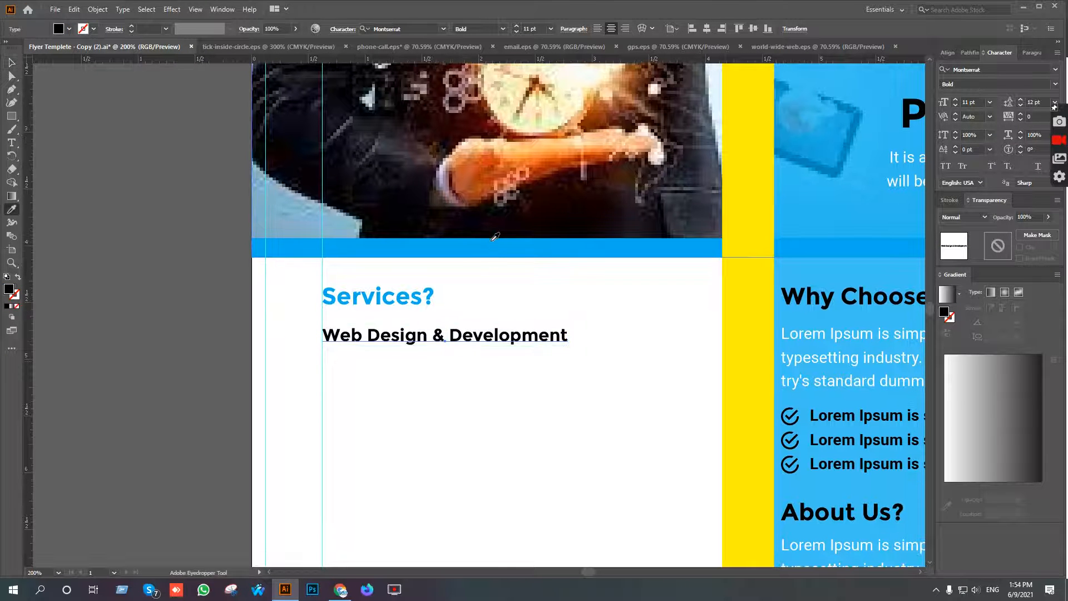
pyautogui.click(480, 244)
pyautogui.press('v')
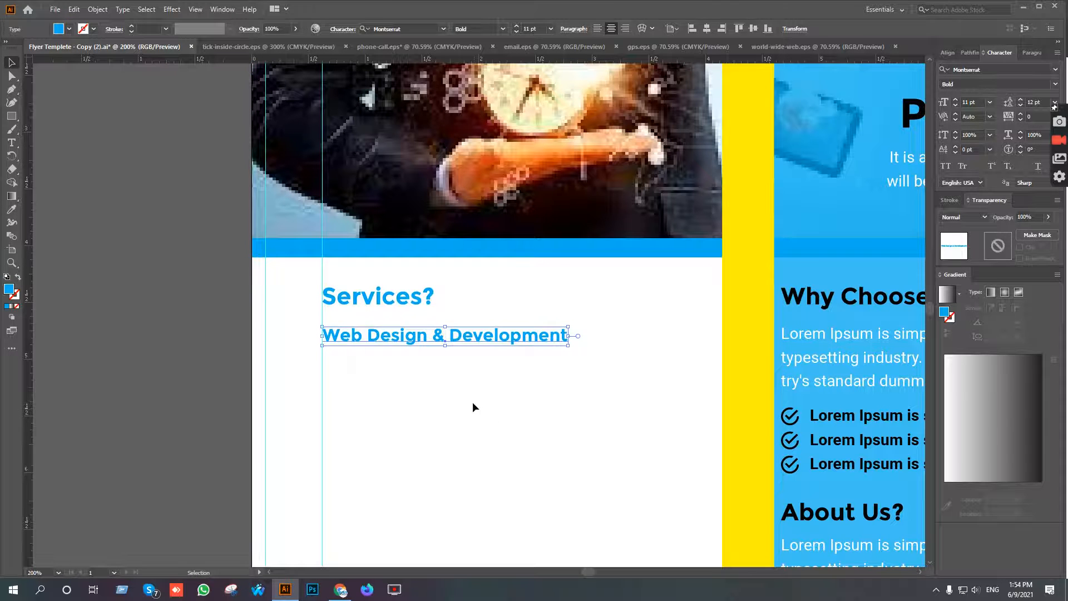
pyautogui.click(472, 403)
pyautogui.moveTo(444, 410); pyautogui.dragTo(420, 386)
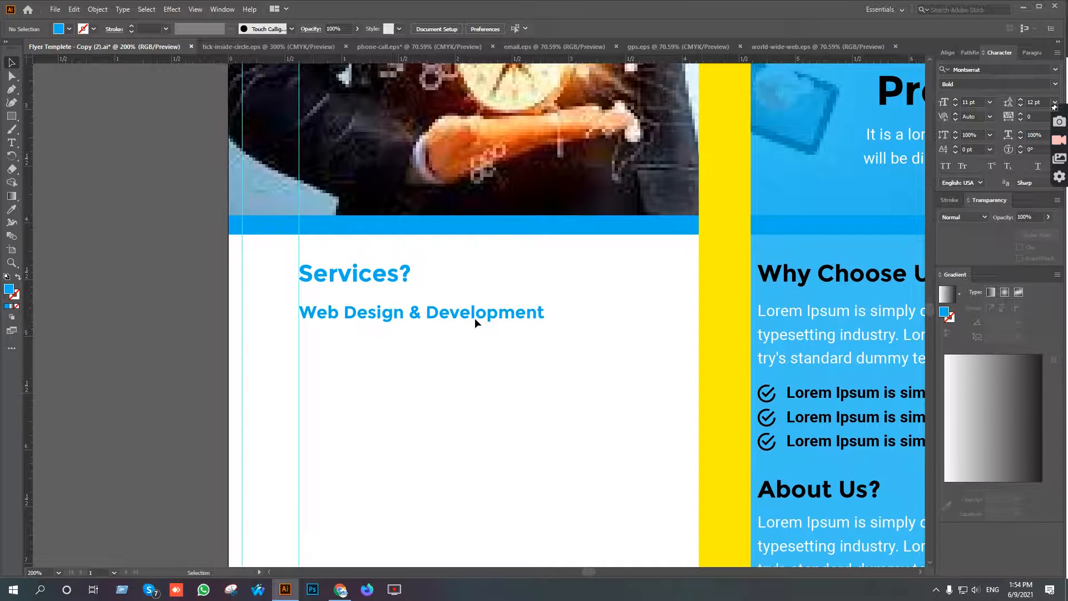
pyautogui.click(511, 331)
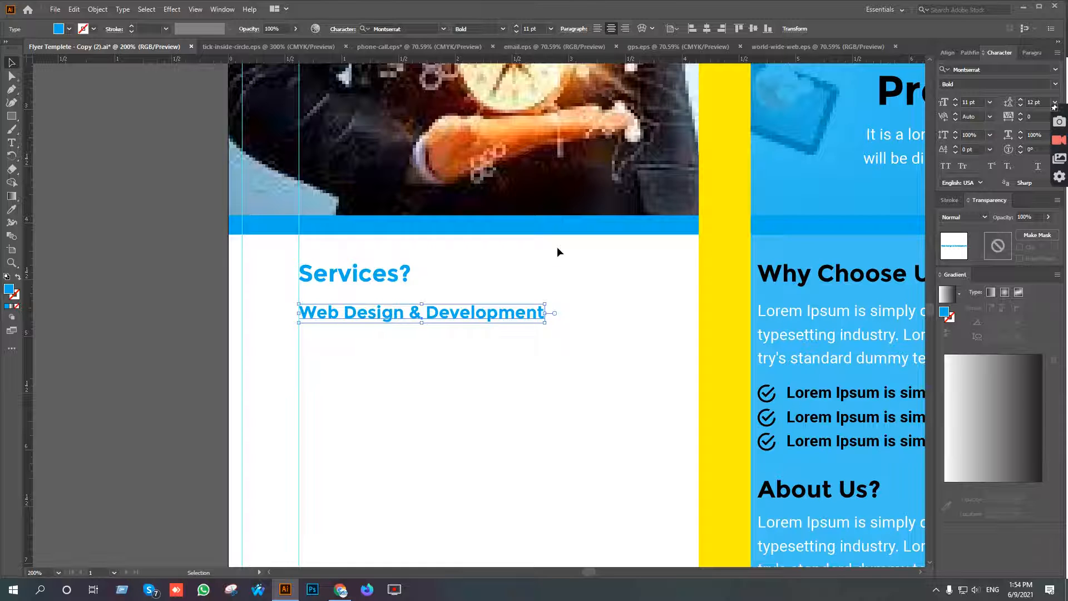
pyautogui.click(560, 277)
# Switch to the Google Docs content, copy the Lorem Ipsum paragraph under Web Design & Development and return to Illustrator.
pyautogui.scroll(-1, 556, 282)
pyautogui.moveTo(586, 316); pyautogui.dragTo(597, 270)
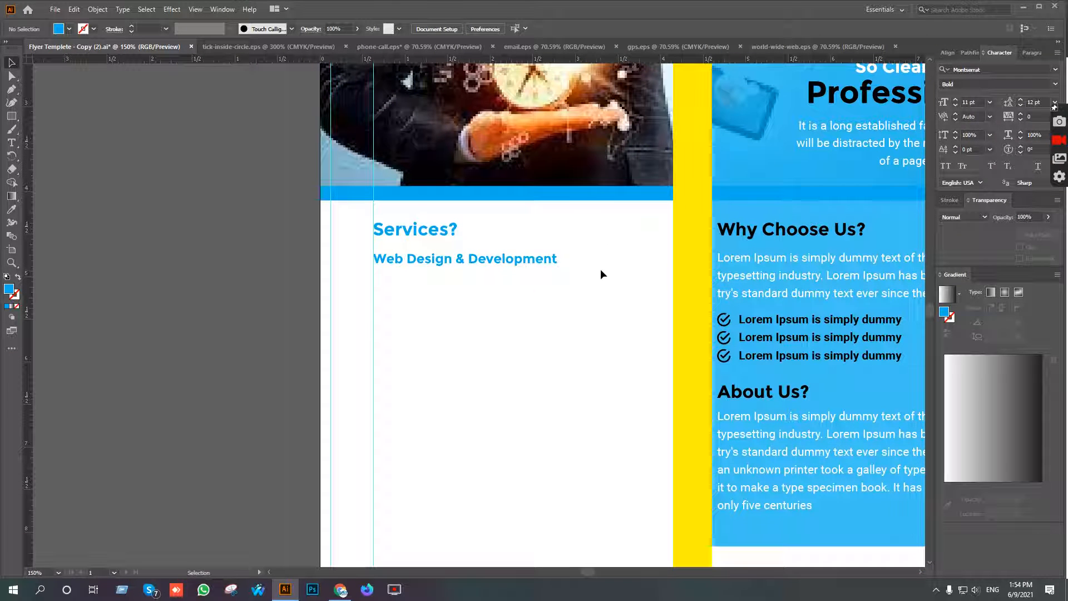
pyautogui.click(340, 589)
pyautogui.moveTo(468, 378); pyautogui.dragTo(341, 364)
pyautogui.hotkey('ctrl', 'c')
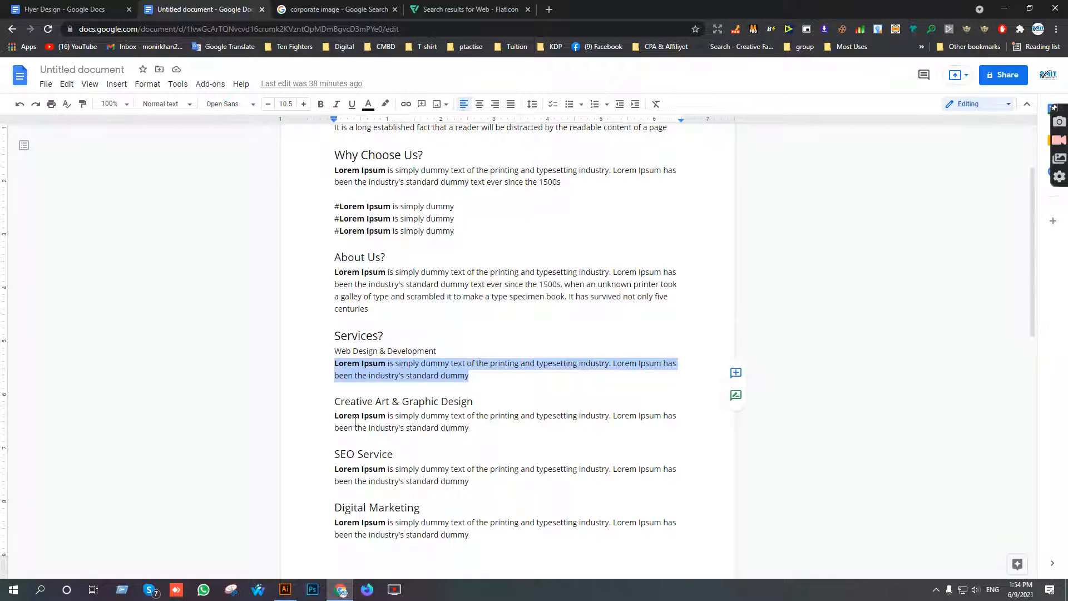
pyautogui.click(285, 589)
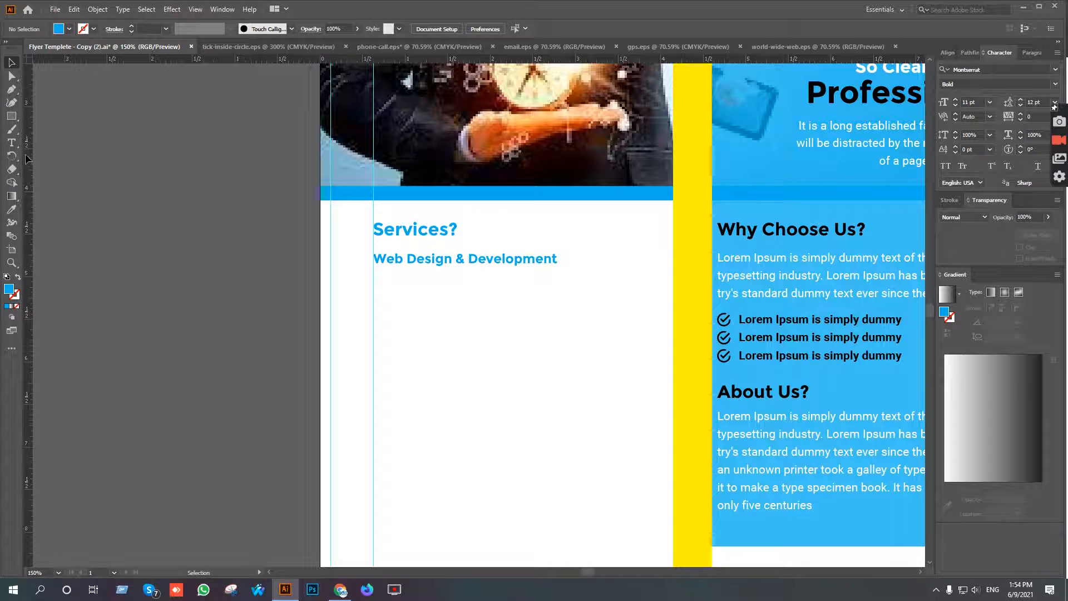
pyautogui.click(12, 143)
pyautogui.doubleClick(401, 296)
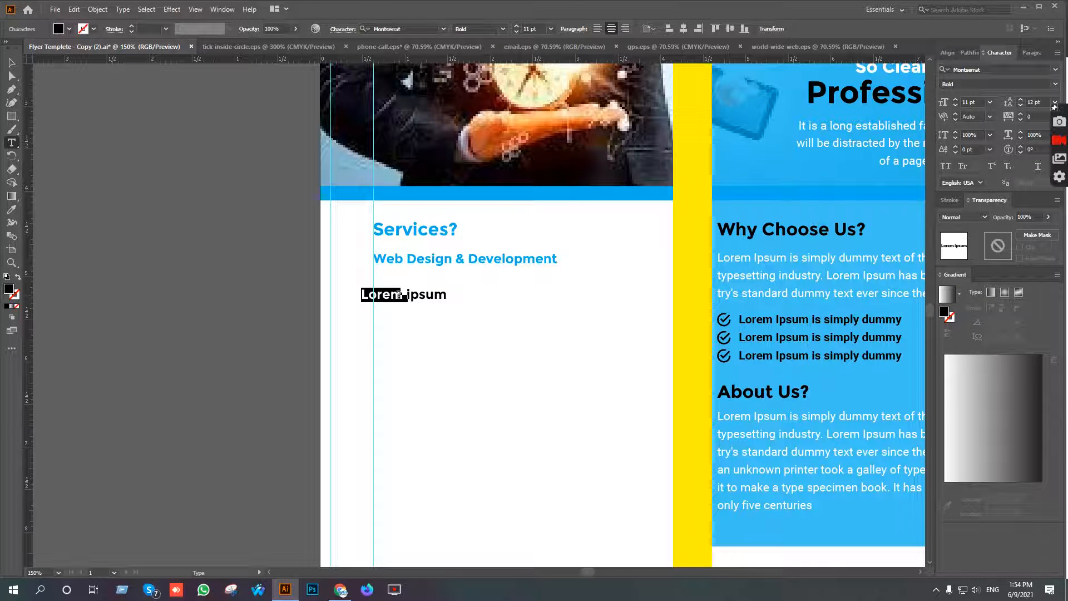
pyautogui.hotkey('ctrl', 'a')
pyautogui.hotkey('ctrl', 'v')
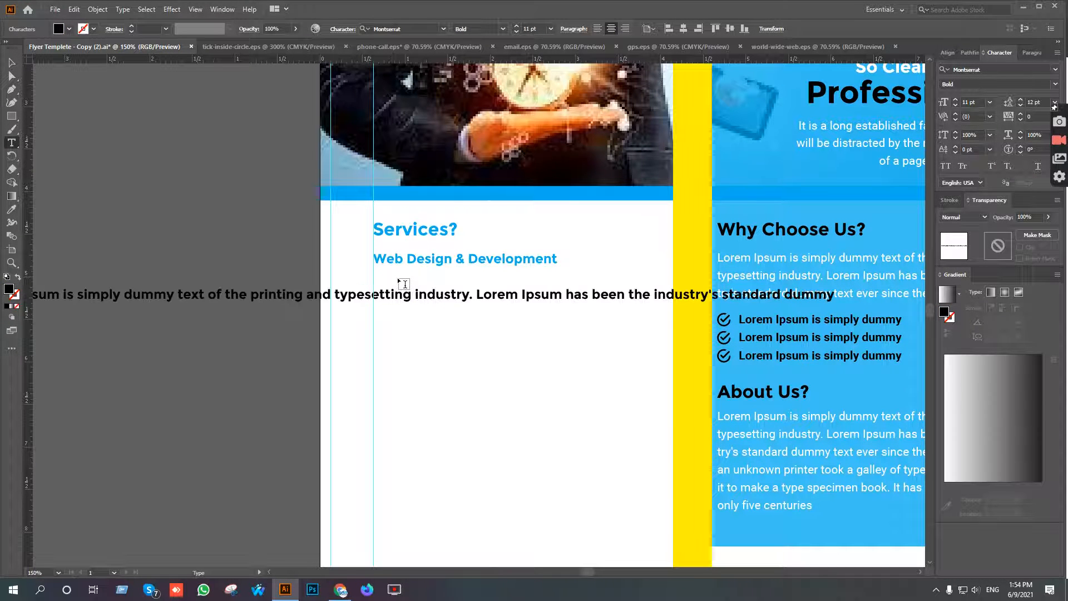
pyautogui.click(12, 62)
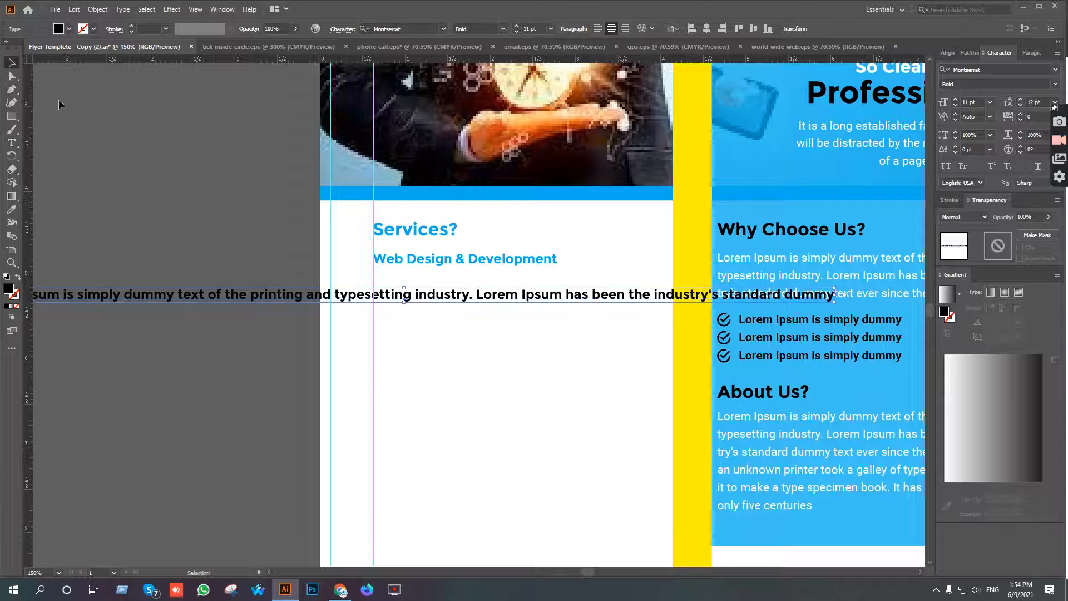
pyautogui.press('Delete')
# Replace the one-line paragraph with an area text frame about 3.52 by 0.8 in under Web Design & Development, filled with the copied paragraph.
pyautogui.click(12, 143)
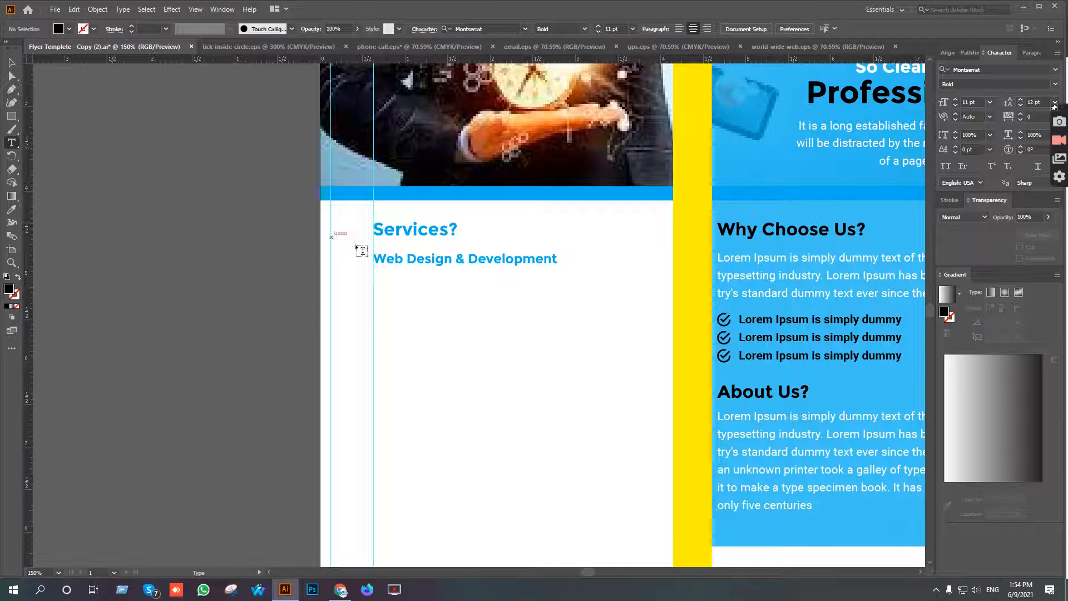
pyautogui.moveTo(374, 273); pyautogui.dragTo(673, 342)
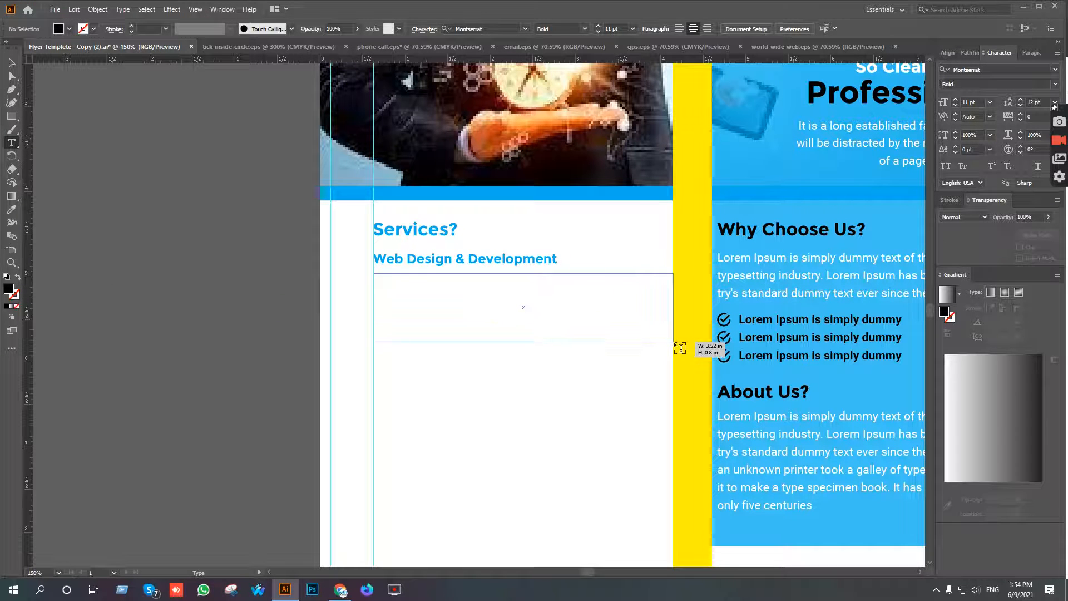
pyautogui.write("Lorem Ipsum is simply dummy text of the printing and typesetting industry. Lorem Ipsum has been the industry's standard dummy")
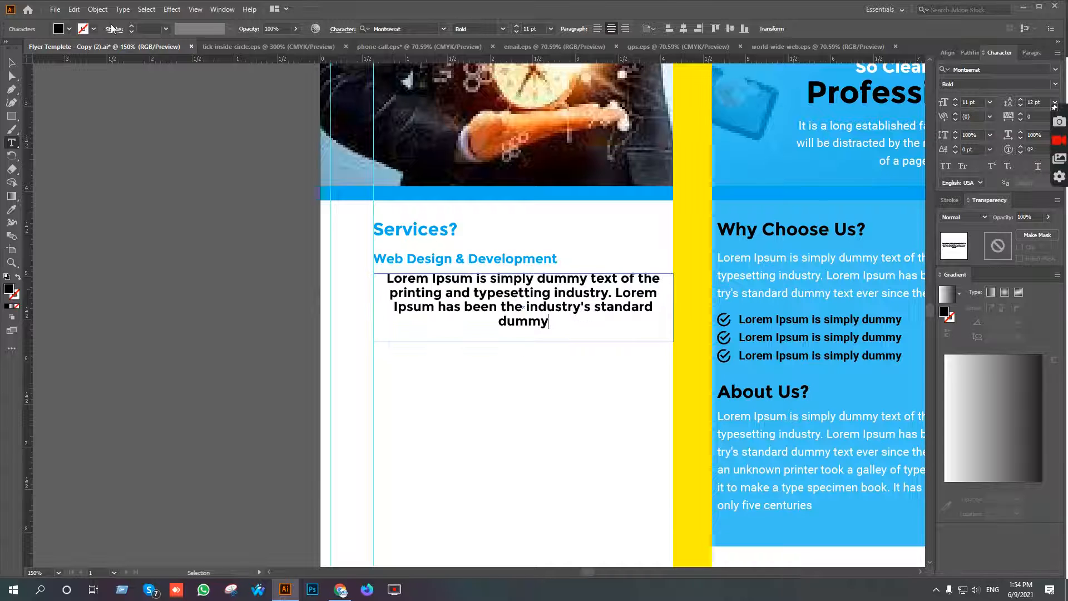
pyautogui.click(13, 65)
# Match the new paragraph's formatting to the Why Choose Us? body text with the Eyedropper and give it a black fill.
pyautogui.press('i')
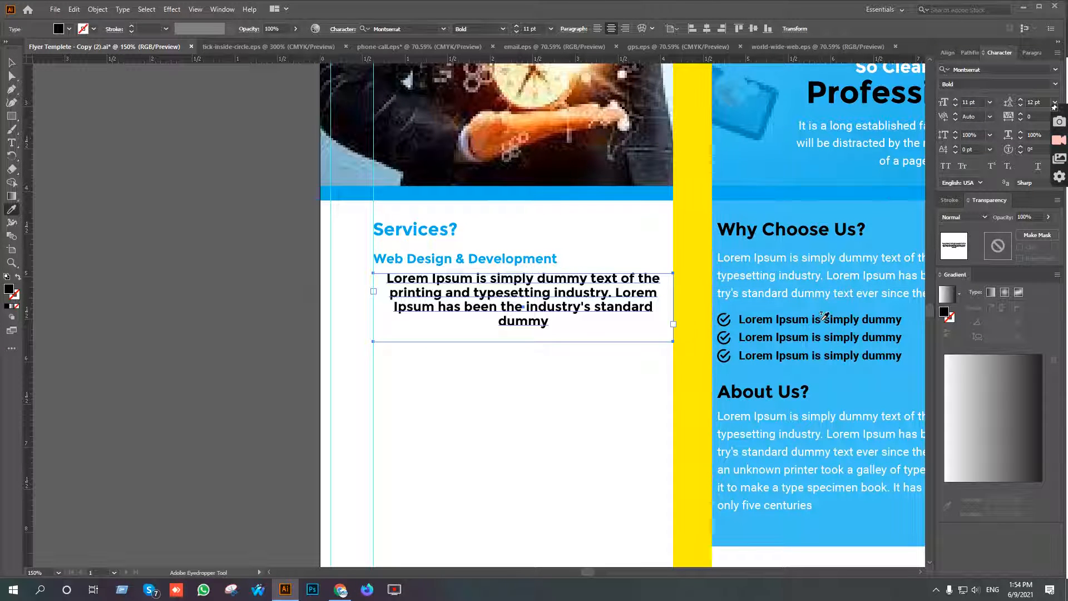
pyautogui.click(824, 255)
pyautogui.press('v')
pyautogui.click(69, 28)
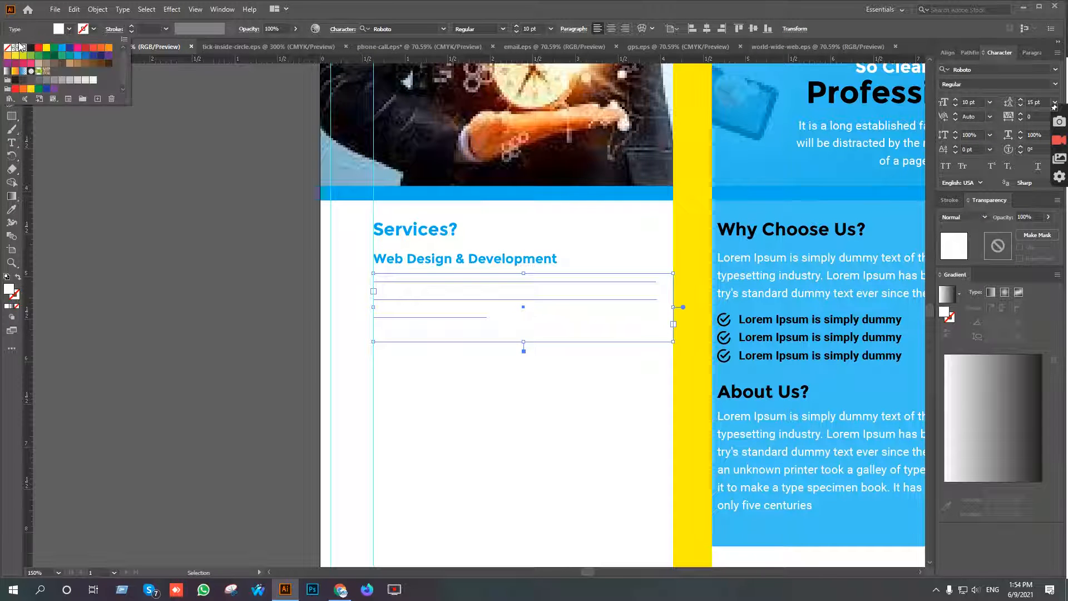
pyautogui.click(31, 48)
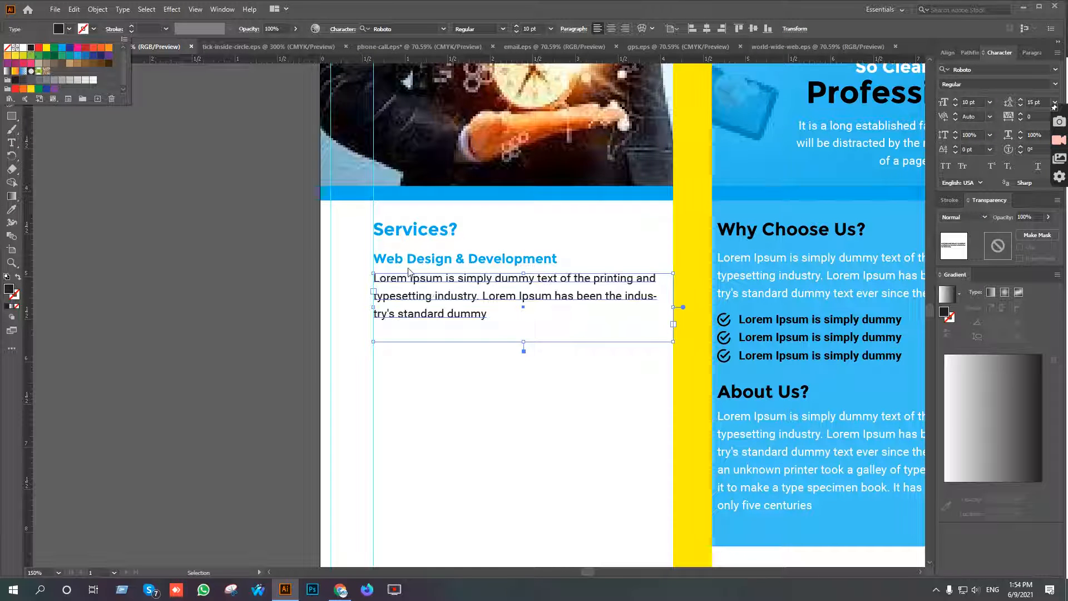
# Shorten the paragraph's text frame to fit its three lines and deselect it.
pyautogui.doubleClick(523, 342)
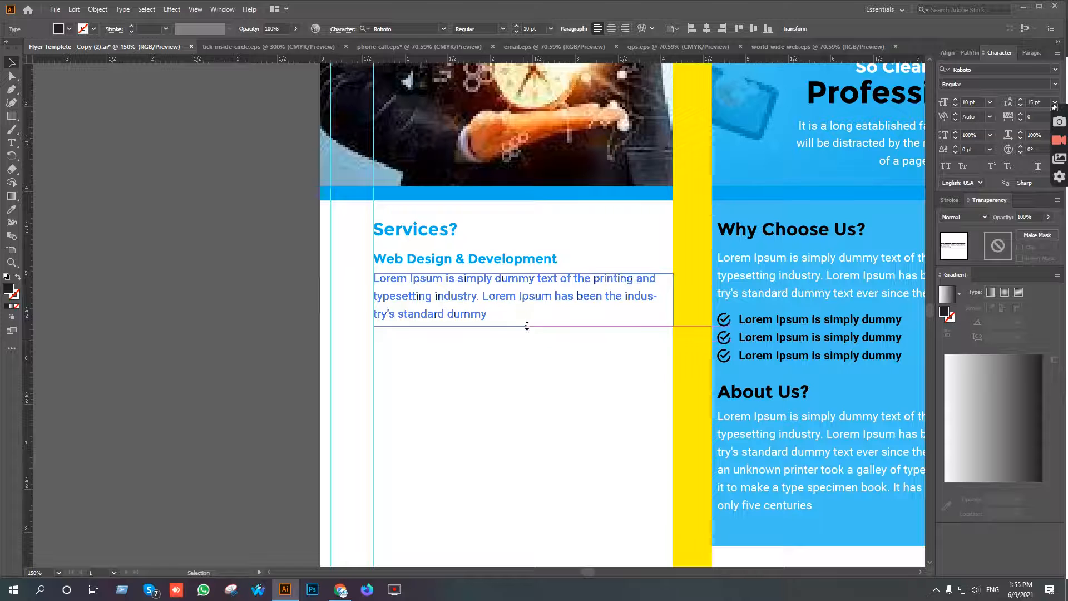
pyautogui.click(522, 344)
pyautogui.scroll(1, 505, 339)
pyautogui.moveTo(460, 372); pyautogui.dragTo(506, 385)
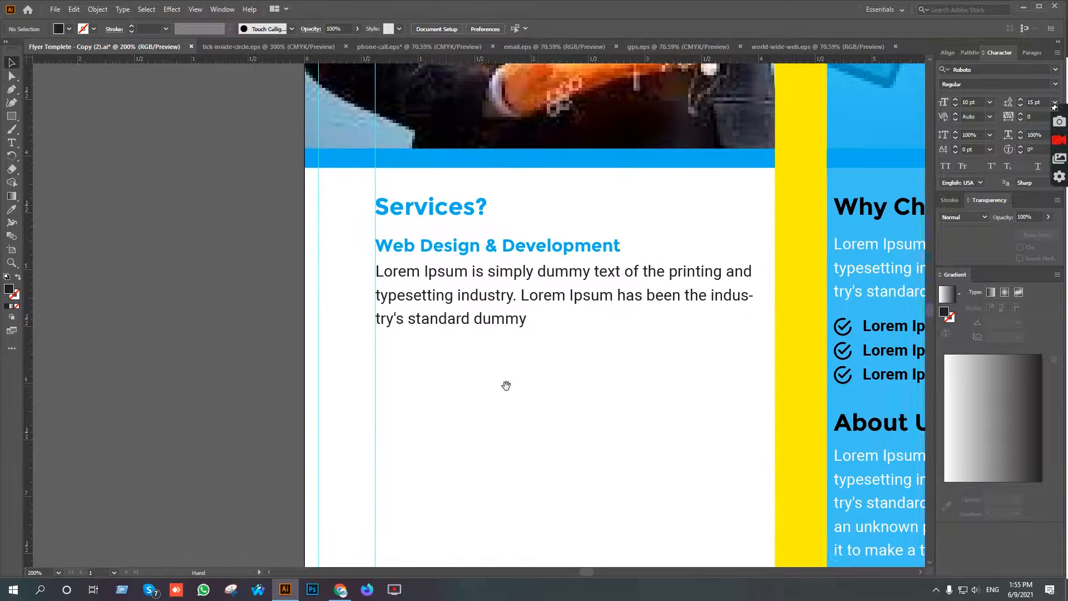
pyautogui.click(504, 251)
pyautogui.press('Down')
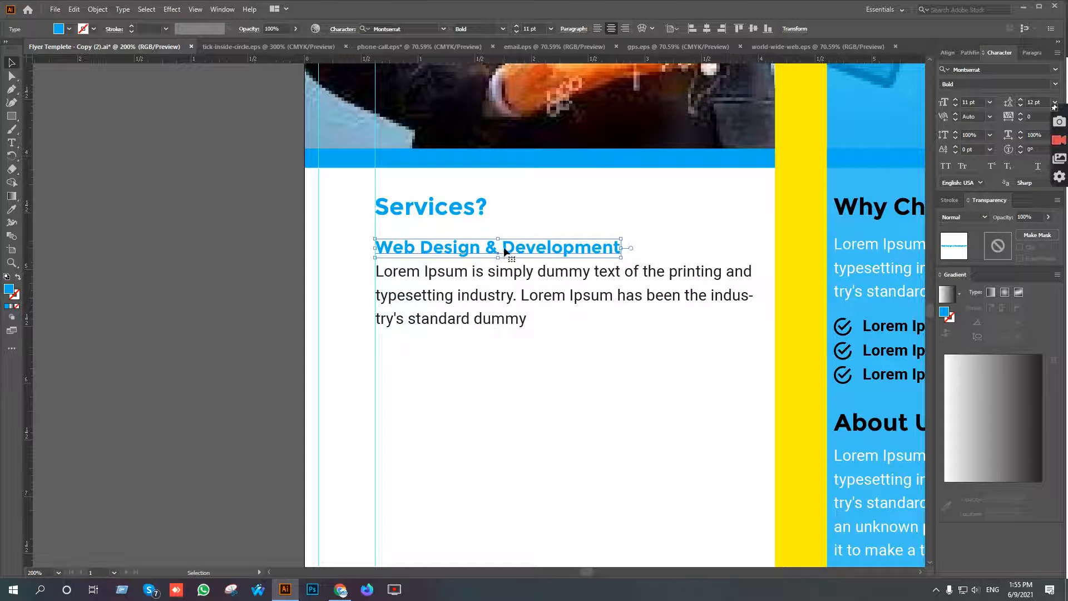
pyautogui.press('Up')
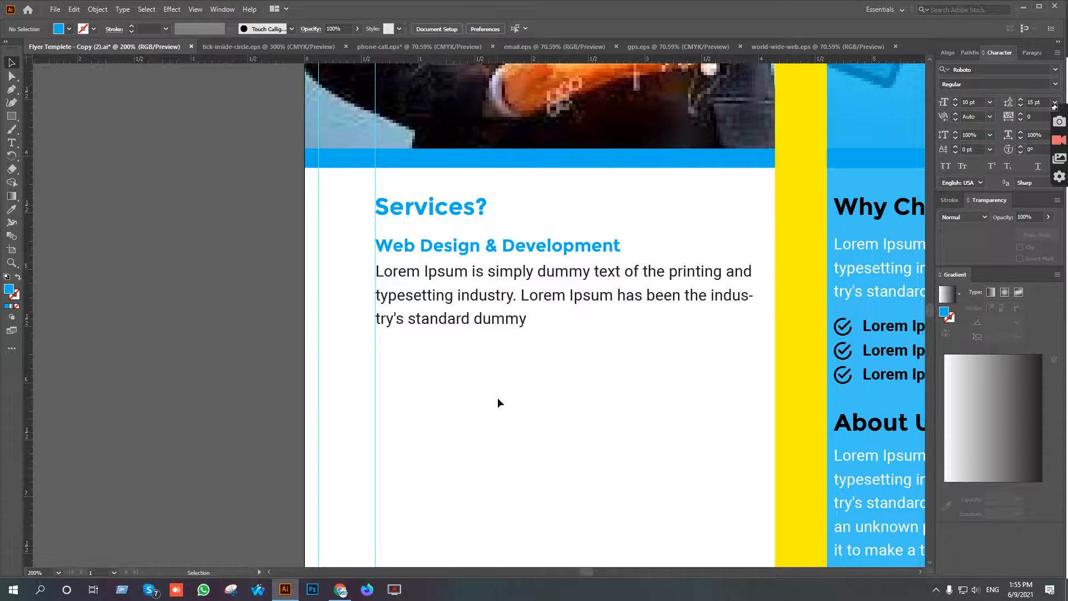
# Duplicate the Web Design & Development heading with its paragraph three times straight down at equal spacing.
pyautogui.scroll(-1, 497, 397)
pyautogui.moveTo(567, 403); pyautogui.dragTo(544, 293)
pyautogui.scroll(-1, 543, 313)
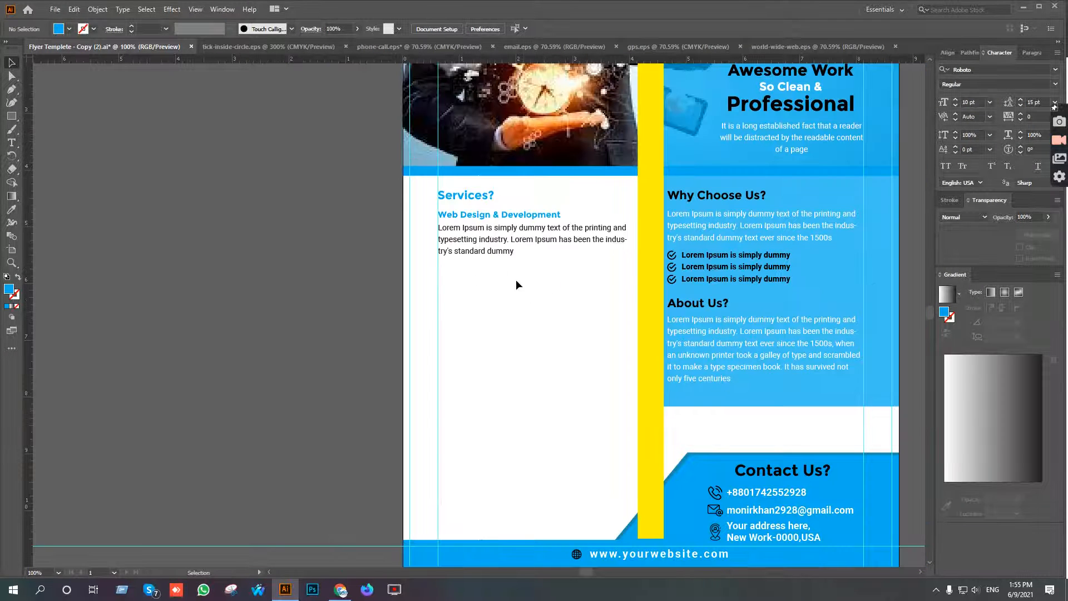
pyautogui.click(501, 237)
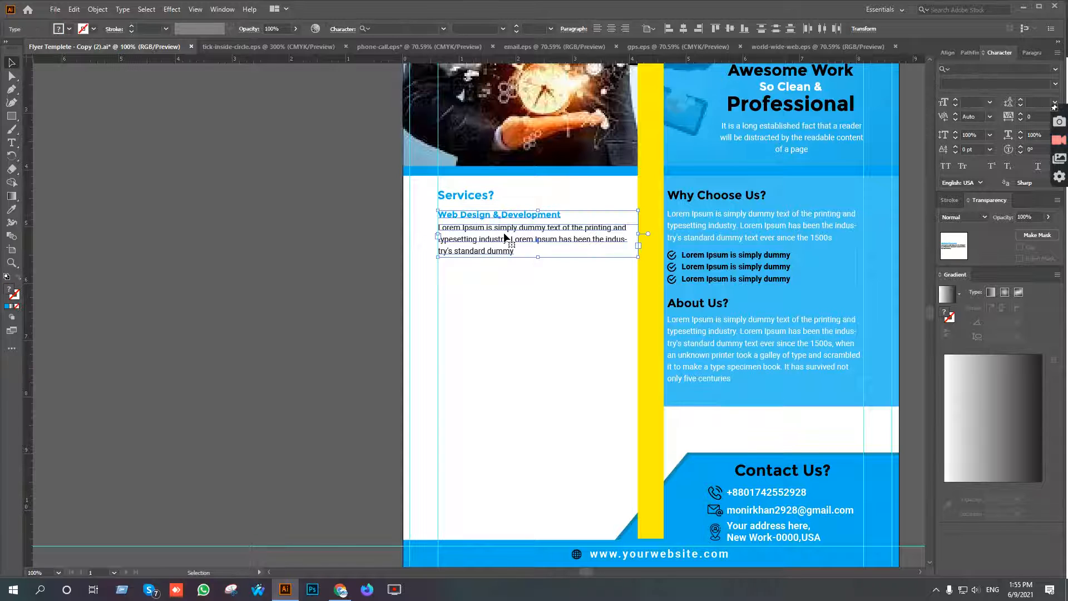
pyautogui.moveTo(507, 240); pyautogui.dragTo(506, 307)
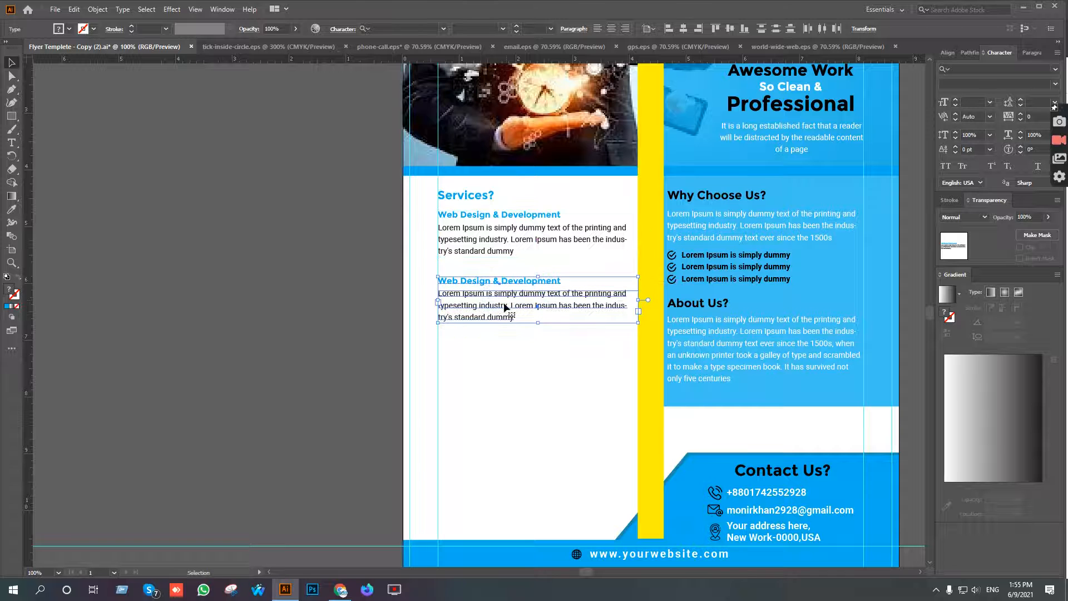
pyautogui.hotkey('ctrl', 'd')
pyautogui.hotkey('ctrl', 'd')
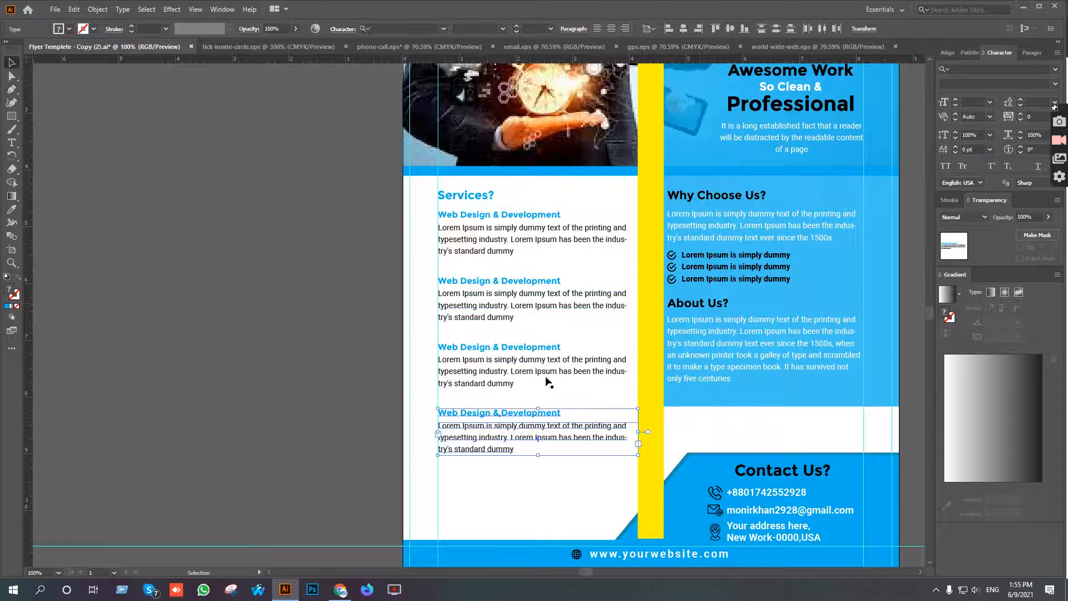
# Copy "Creative Art & Graphic Design" from the Google Docs content and replace the second service heading in Illustrator with it.
pyautogui.click(340, 590)
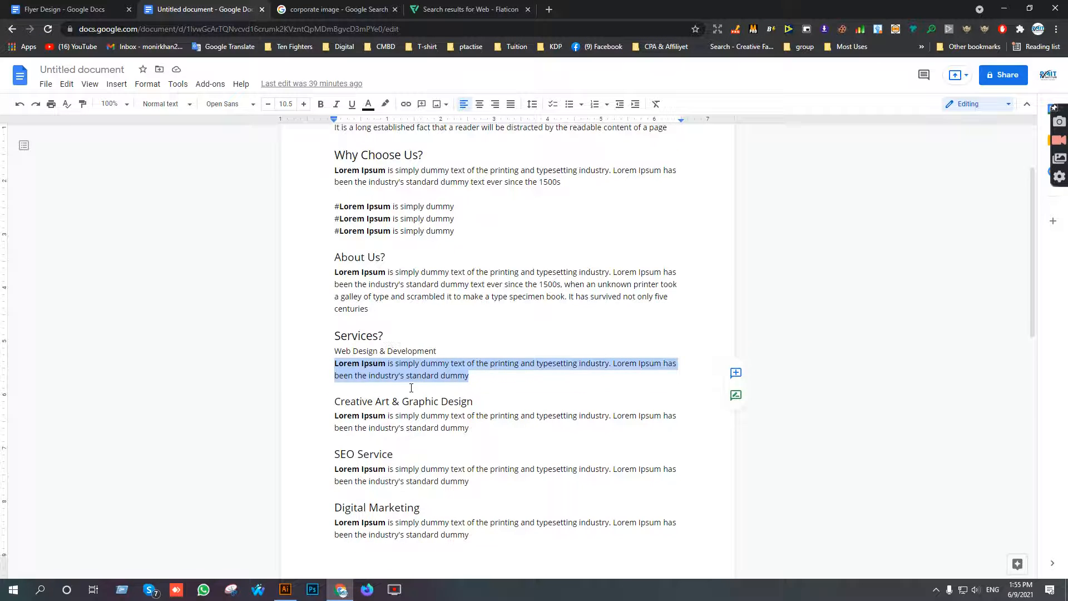
pyautogui.scroll(-4, 411, 387)
pyautogui.scroll(3, 460, 247)
pyautogui.moveTo(474, 346); pyautogui.dragTo(337, 345)
pyautogui.hotkey('ctrl', 'c')
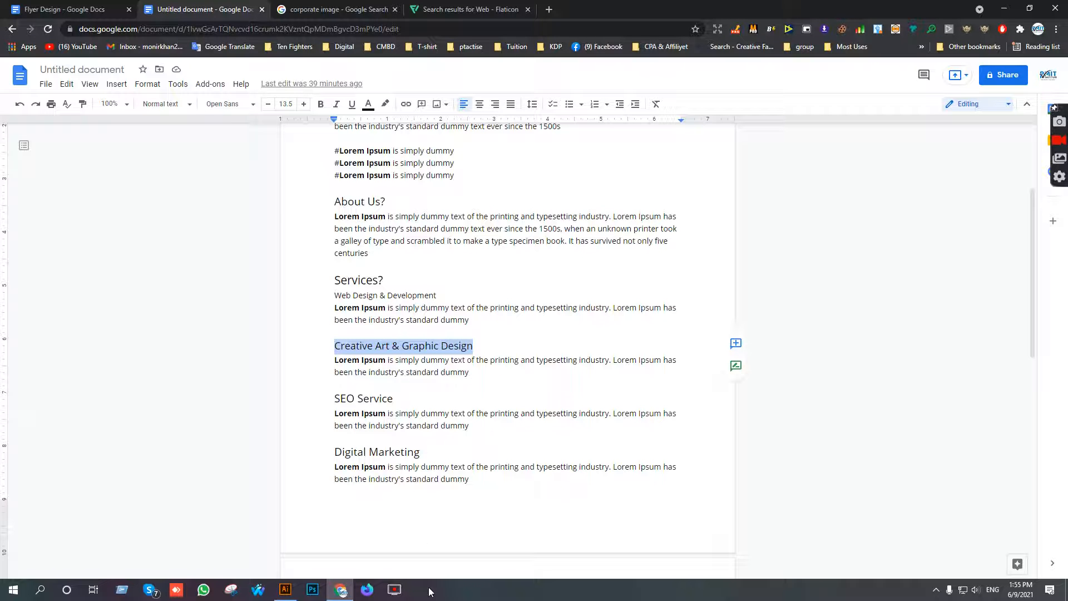
pyautogui.click(285, 590)
pyautogui.click(11, 143)
pyautogui.click(505, 281)
pyautogui.tripleClick(505, 281)
pyautogui.hotkey('ctrl', 'v')
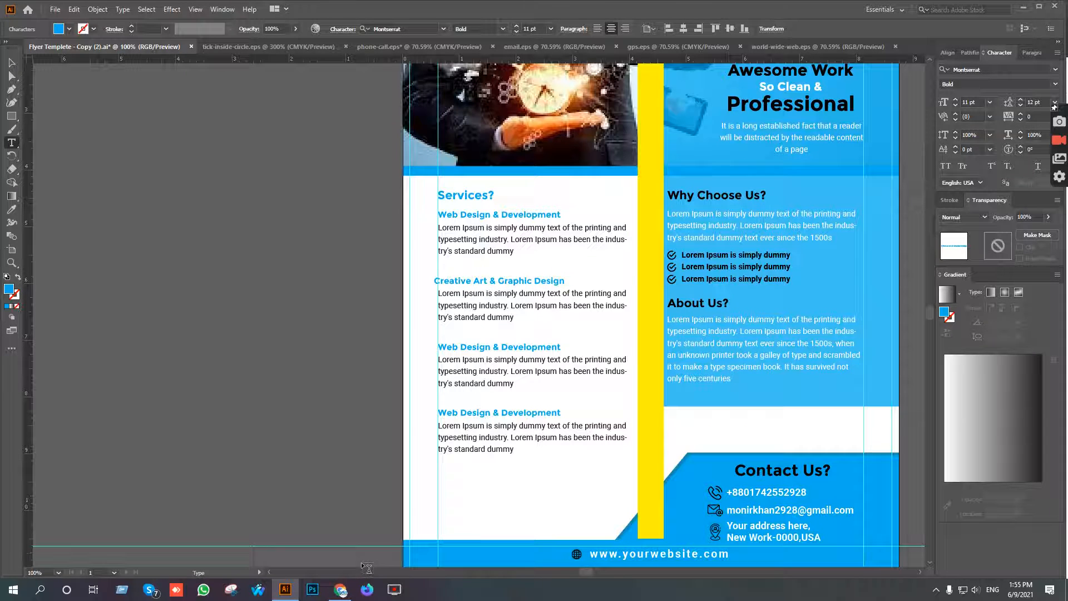
# Copy "SEO Service" from the Google Docs content and replace the third service heading in Illustrator with it.
pyautogui.click(340, 591)
pyautogui.moveTo(392, 399); pyautogui.dragTo(325, 398)
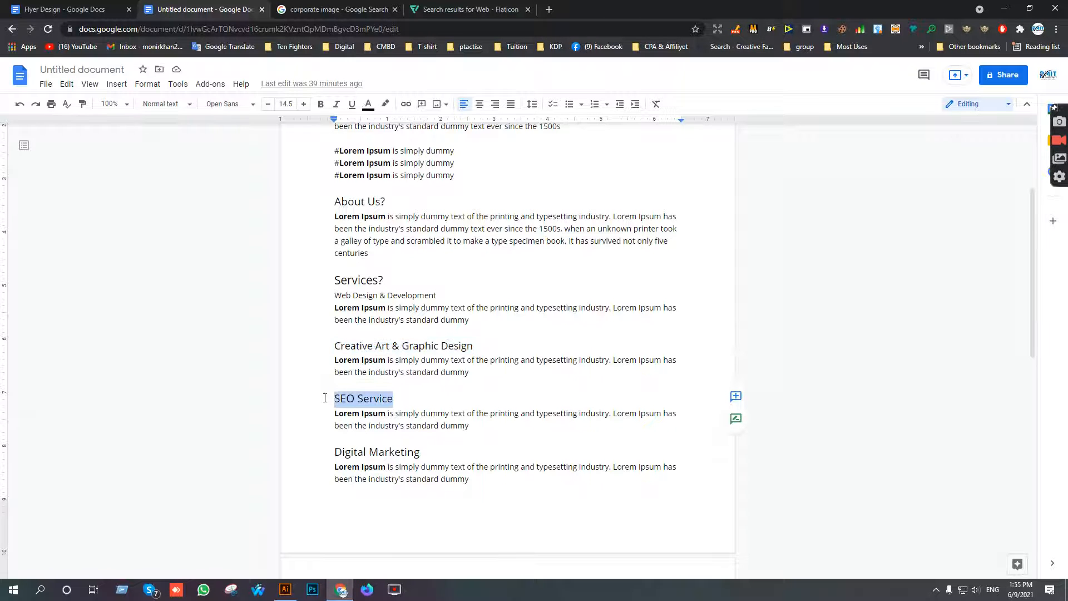
pyautogui.click(285, 589)
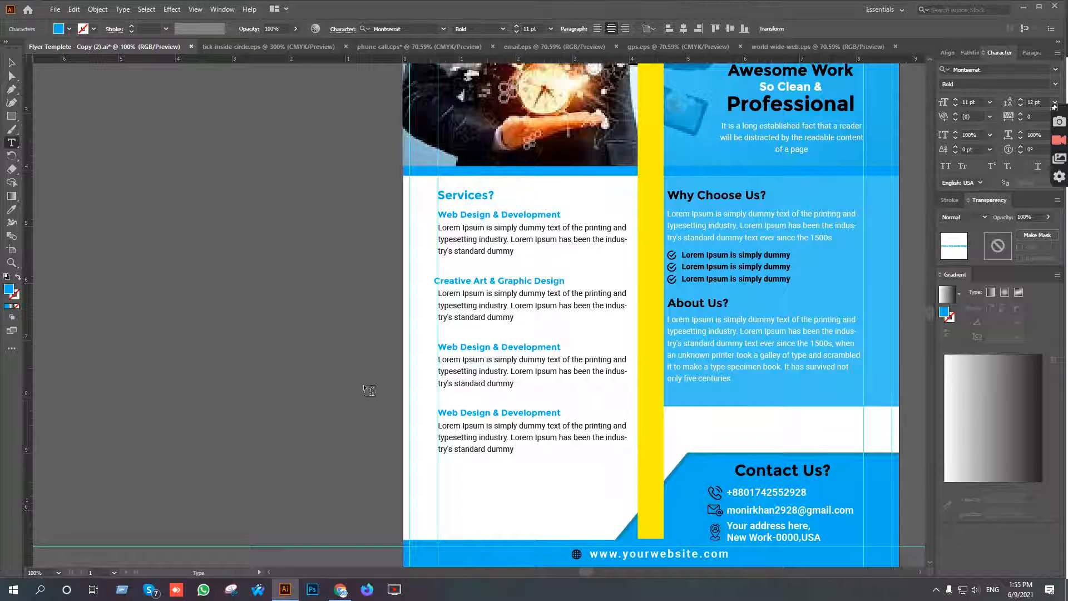
pyautogui.tripleClick(484, 346)
pyautogui.write('SEO Service')
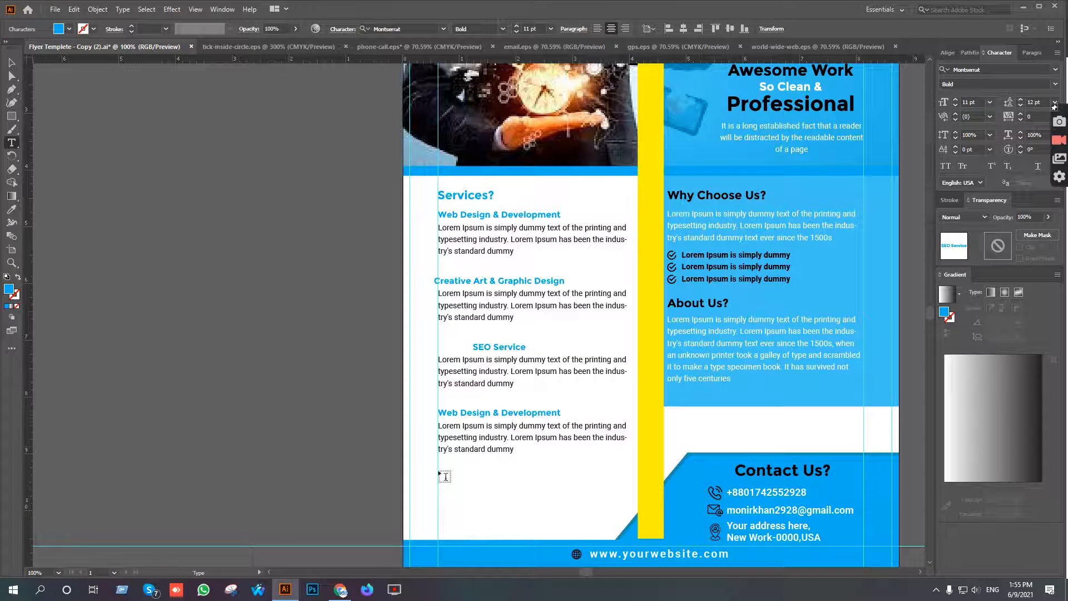
# Copy "Digital Marketing" from the Google Docs content and replace the fourth service heading in Illustrator with it.
pyautogui.click(353, 590)
pyautogui.moveTo(421, 452); pyautogui.dragTo(335, 449)
pyautogui.click(414, 443)
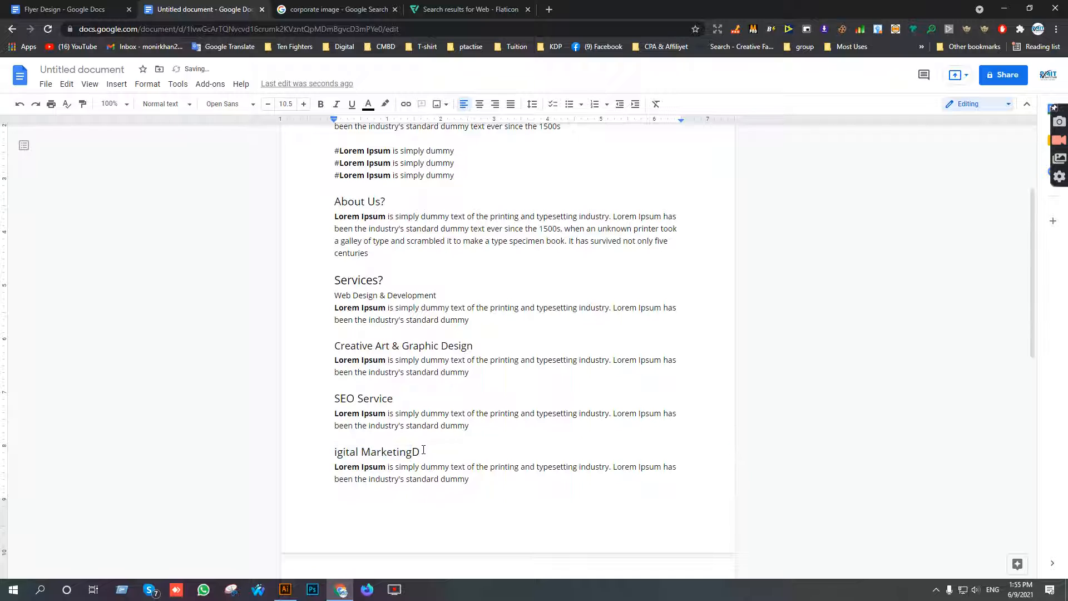
pyautogui.hotkey('ctrl', 'z')
pyautogui.click(424, 451)
pyautogui.tripleClick(354, 449)
pyautogui.hotkey('ctrl', 'c')
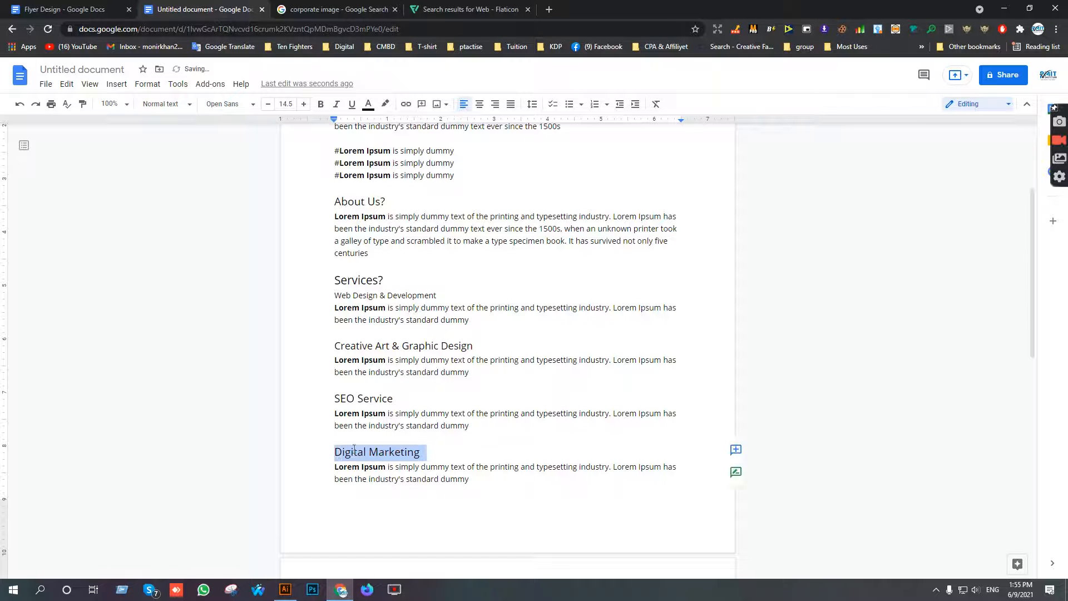
pyautogui.click(285, 589)
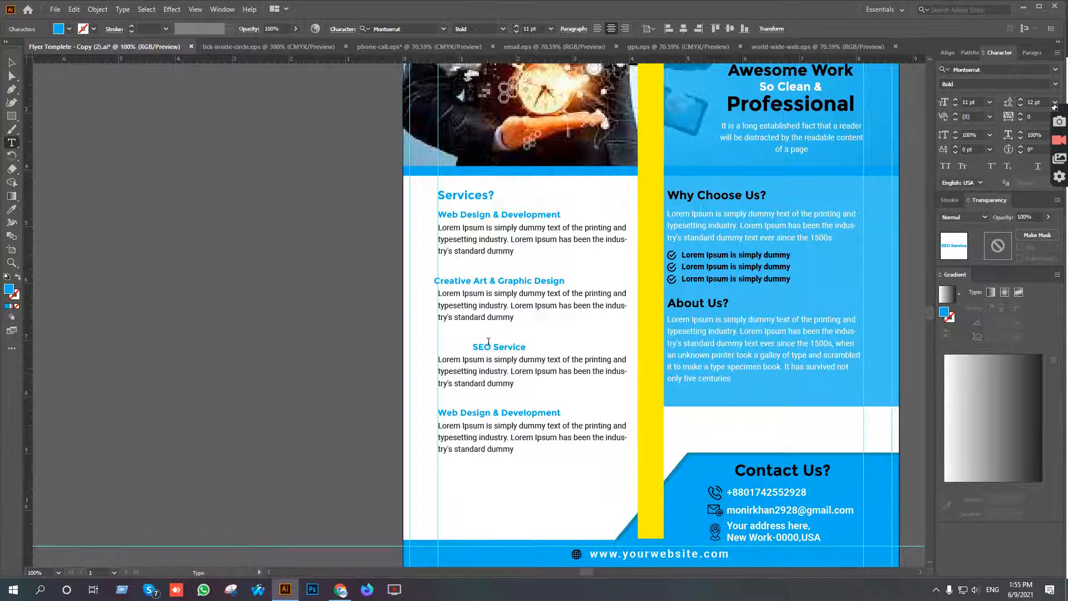
pyautogui.tripleClick(488, 412)
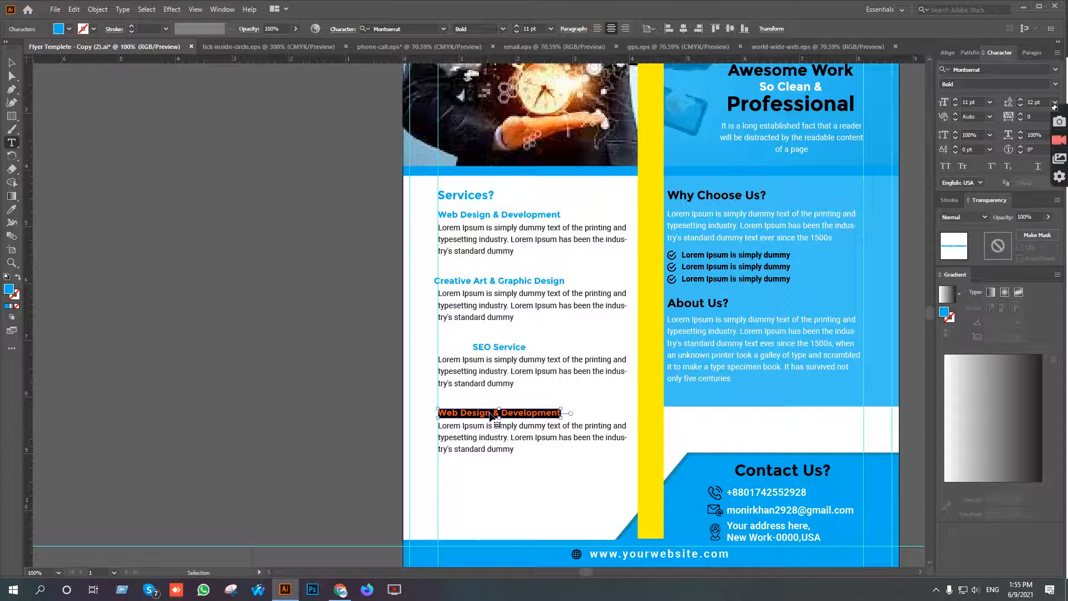
pyautogui.hotkey('ctrl', 'v')
pyautogui.press('Escape')
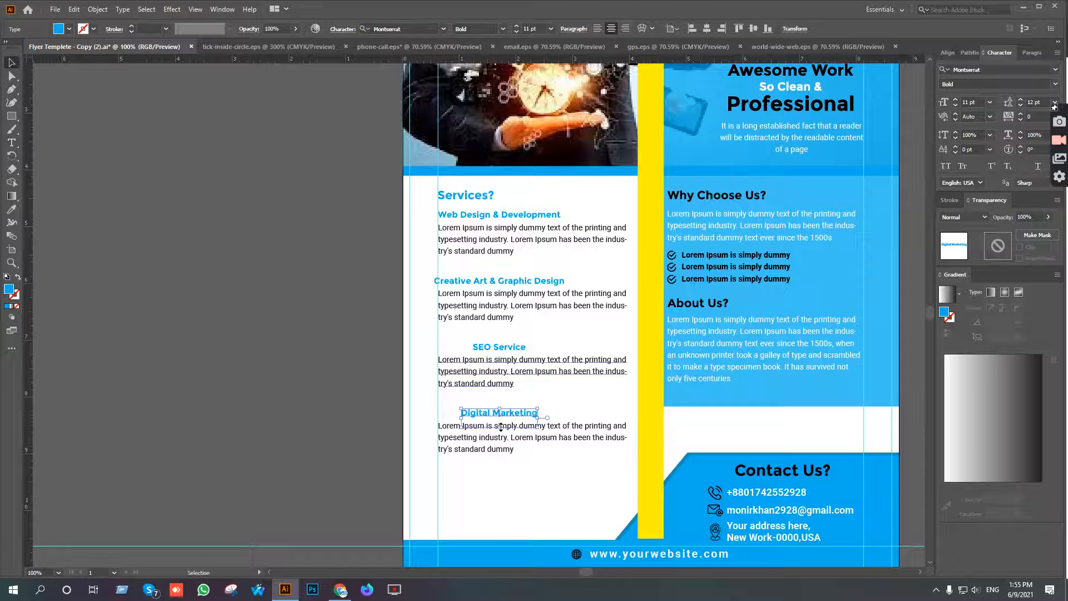
# Set all four service headings and paragraphs to left-aligned text and align the objects along their left edges.
pyautogui.moveTo(513, 483); pyautogui.dragTo(454, 213)
pyautogui.click(597, 28)
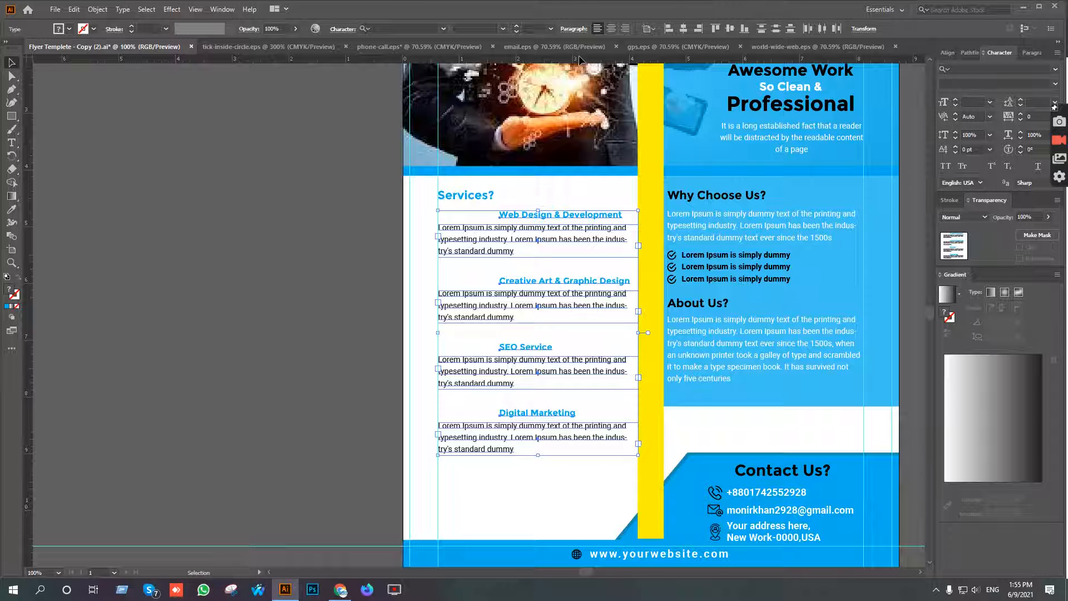
pyautogui.click(669, 29)
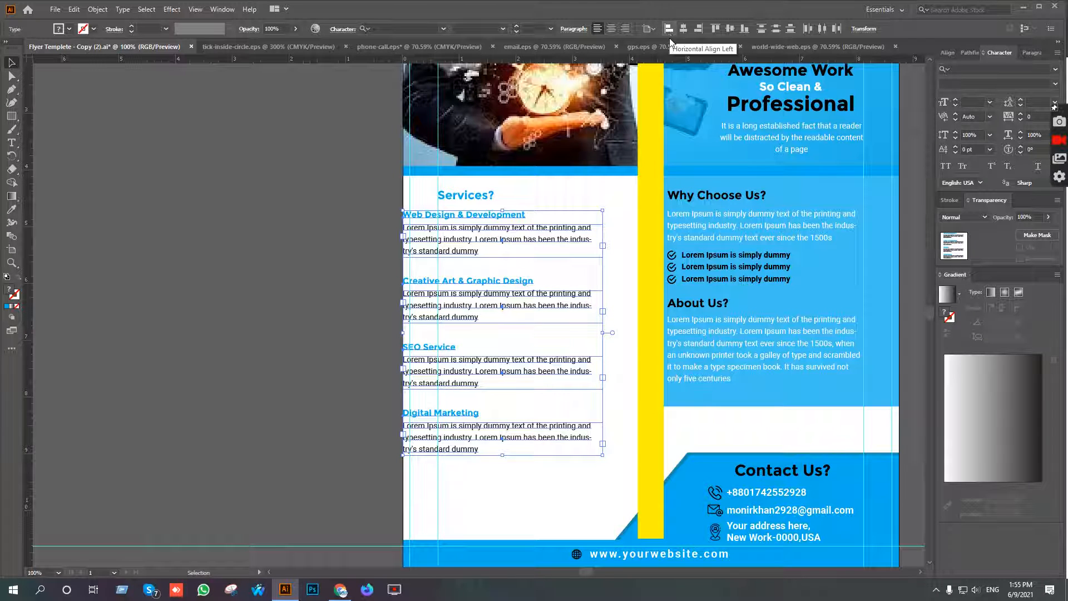
# Move the four service blocks so their left edges sit on the inner left margin guide, nudge them slightly down and deselect them.
pyautogui.hotkey('shift', 'Right')
pyautogui.hotkey('shift', 'Right')
pyautogui.hotkey('shift', 'Right')
pyautogui.hotkey('shift', 'Right')
pyautogui.hotkey('shift', 'Right')
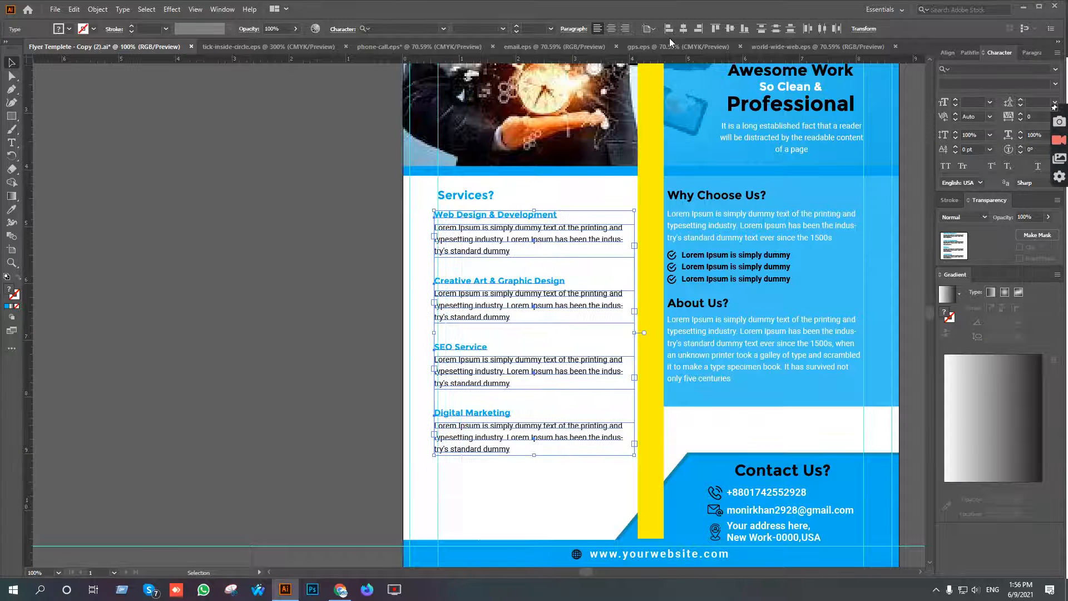
pyautogui.press('Left')
pyautogui.press('Left')
pyautogui.press('Left')
pyautogui.press('Left')
pyautogui.press('Left')
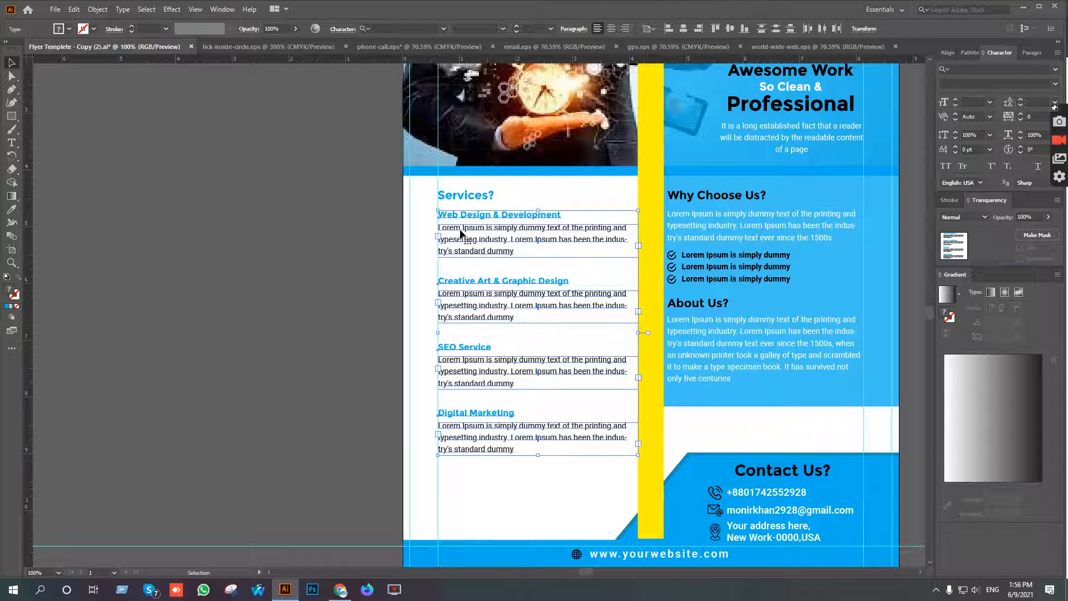
pyautogui.press('Down')
pyautogui.press('Down')
pyautogui.click(370, 225)
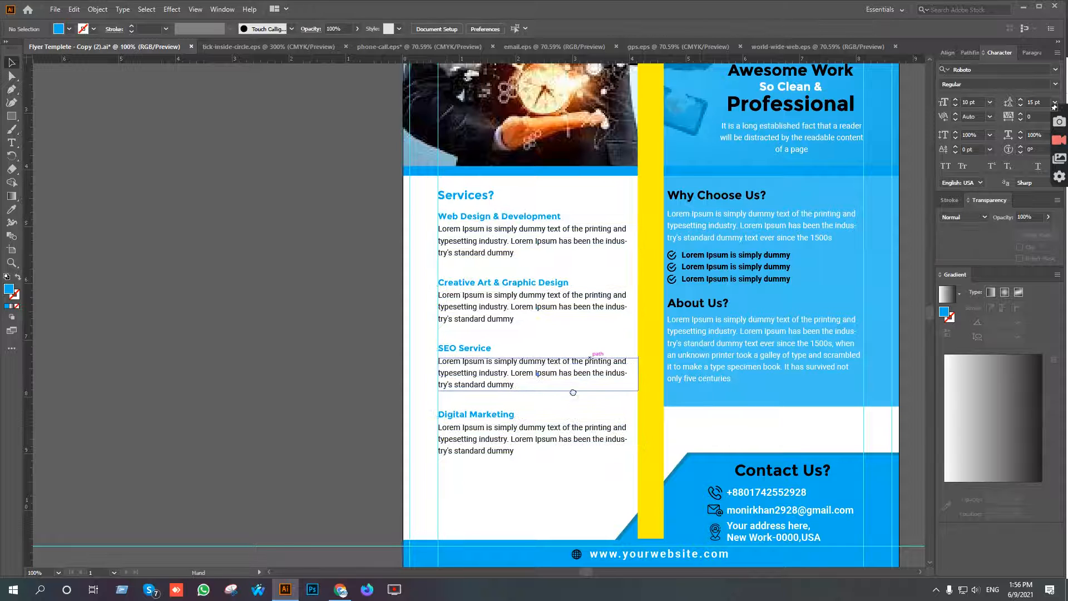
# Break the first service heading into two lines, with "Web Design" above "& Development".
pyautogui.moveTo(573, 392); pyautogui.dragTo(567, 301)
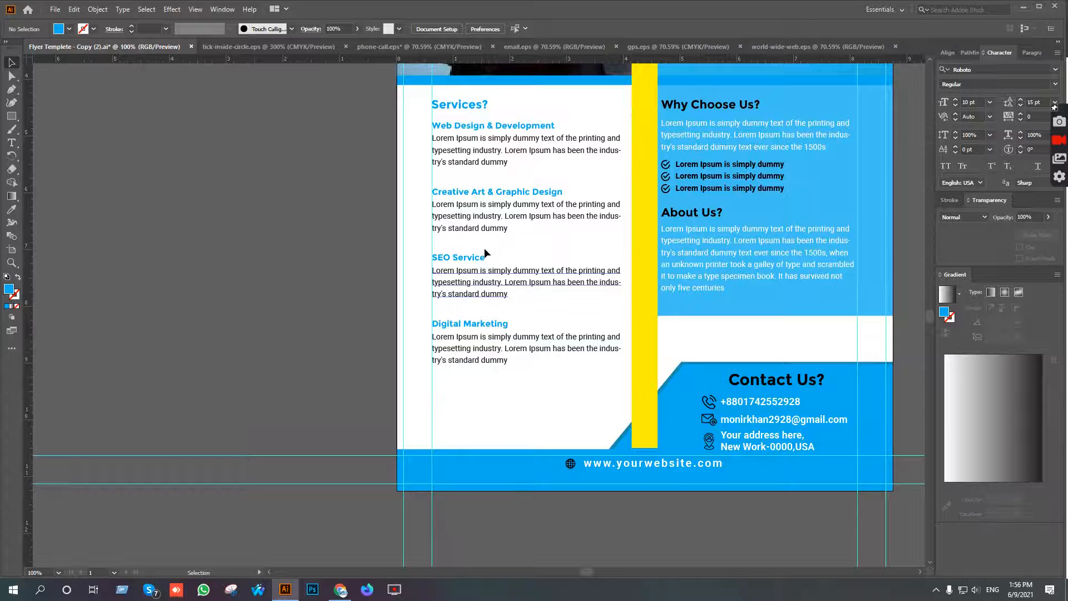
pyautogui.scroll(1, 486, 190)
pyautogui.scroll(3, 498, 301)
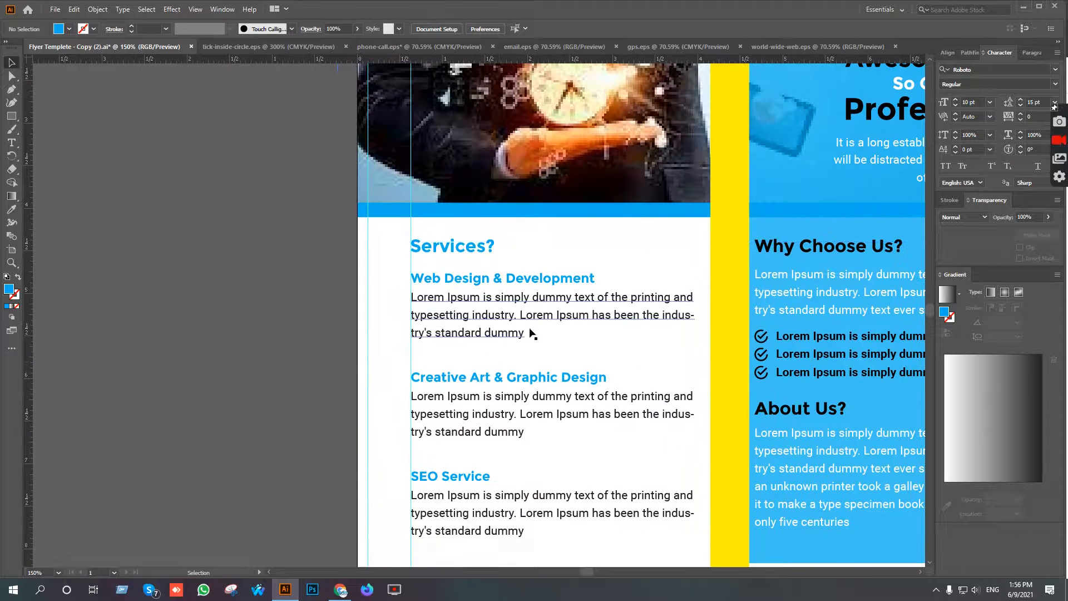
pyautogui.scroll(1, 534, 334)
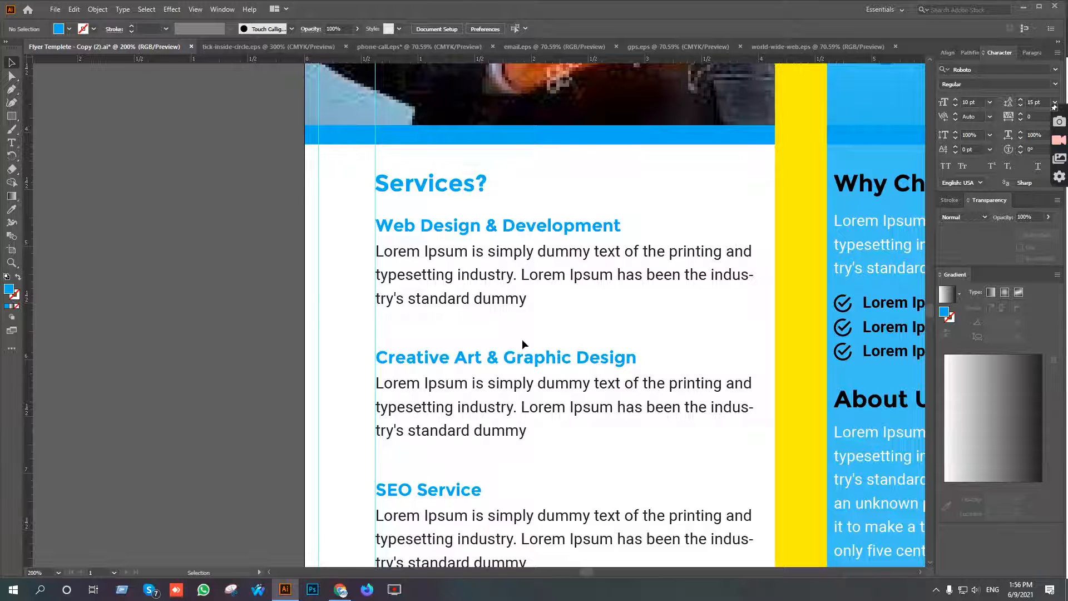
pyautogui.scroll(-1, 562, 320)
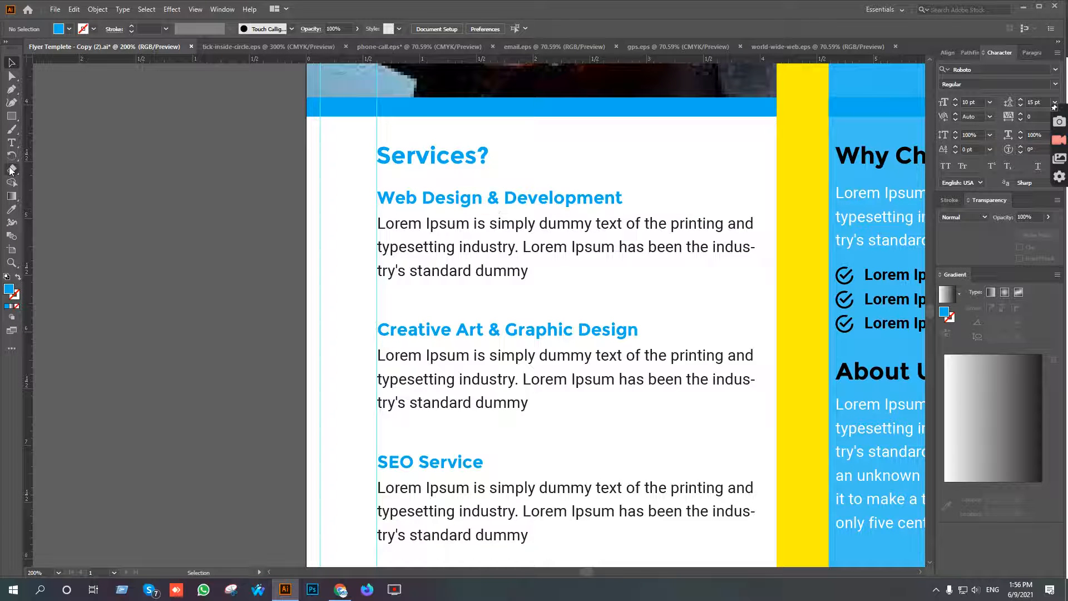
pyautogui.click(11, 142)
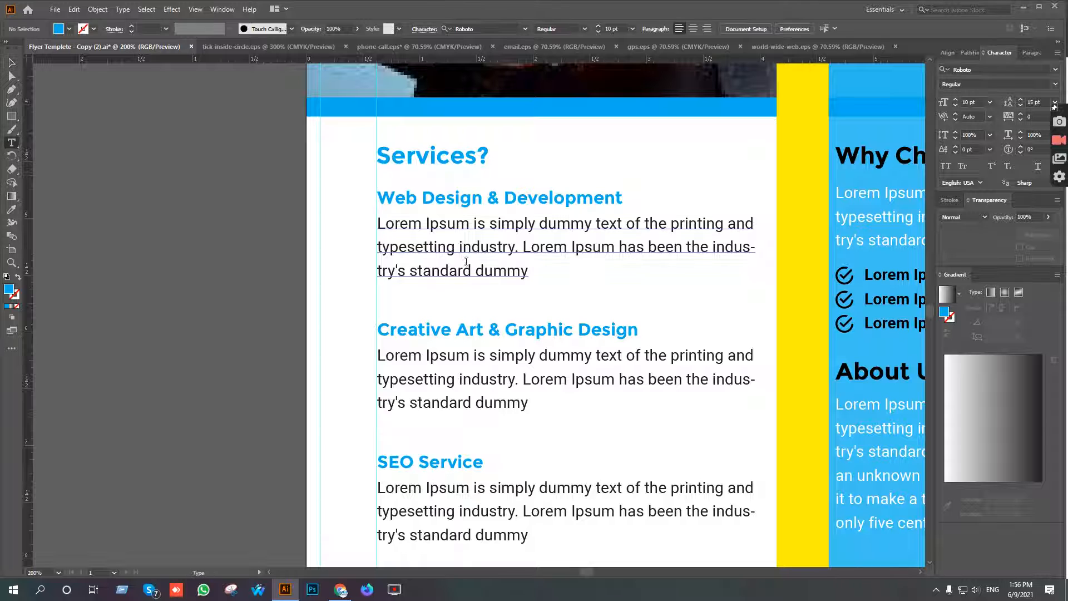
pyautogui.click(491, 198)
pyautogui.press('BackSpace')
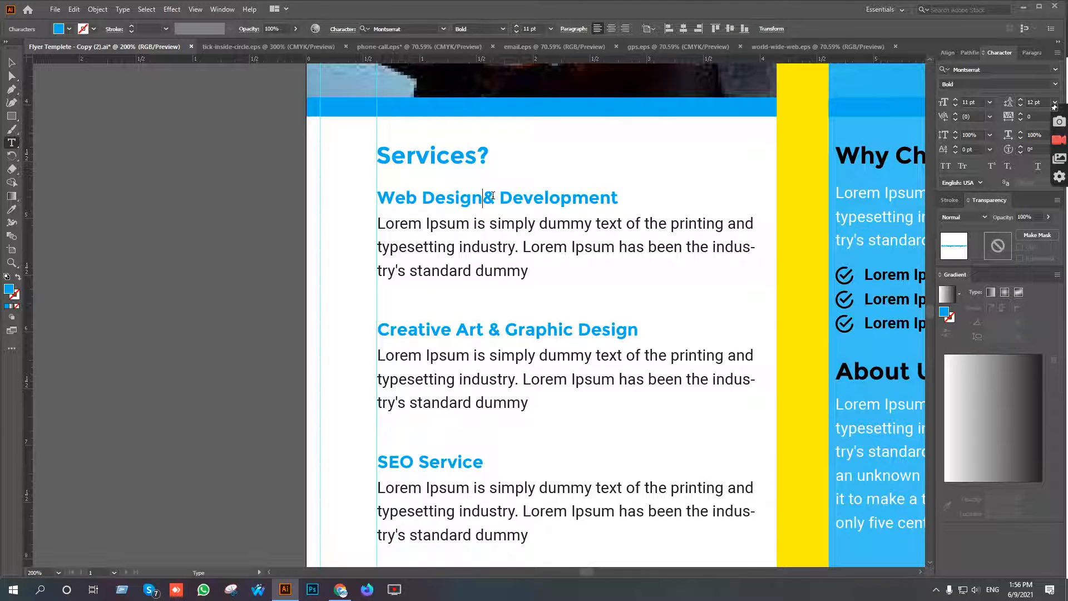
pyautogui.press('Return')
pyautogui.click(9, 67)
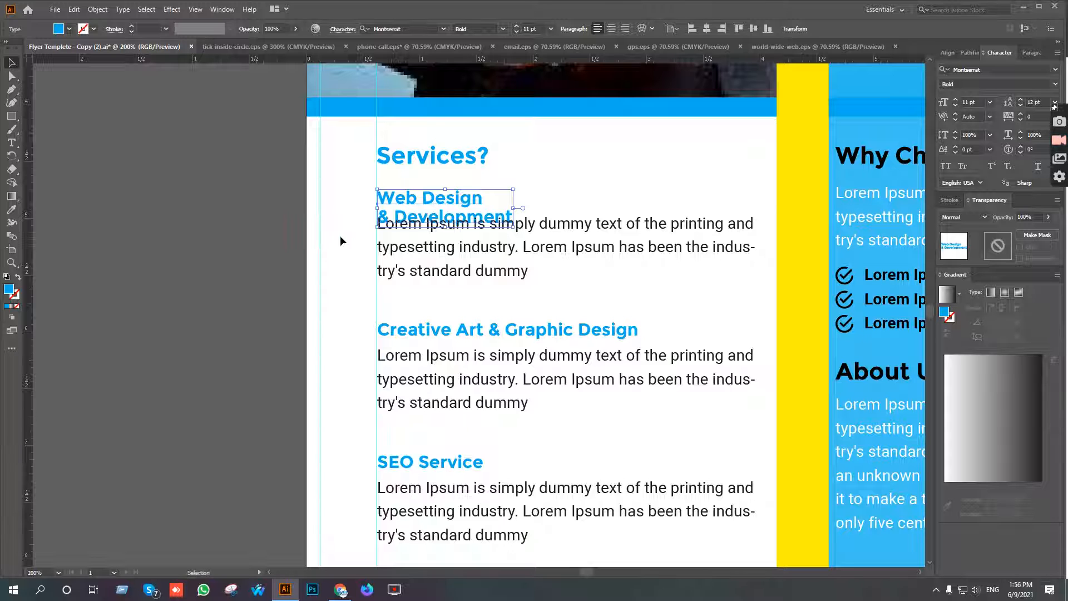
# Nudge the first service paragraph down below its two-line heading and shift the heading right to leave room for an icon.
pyautogui.click(520, 274)
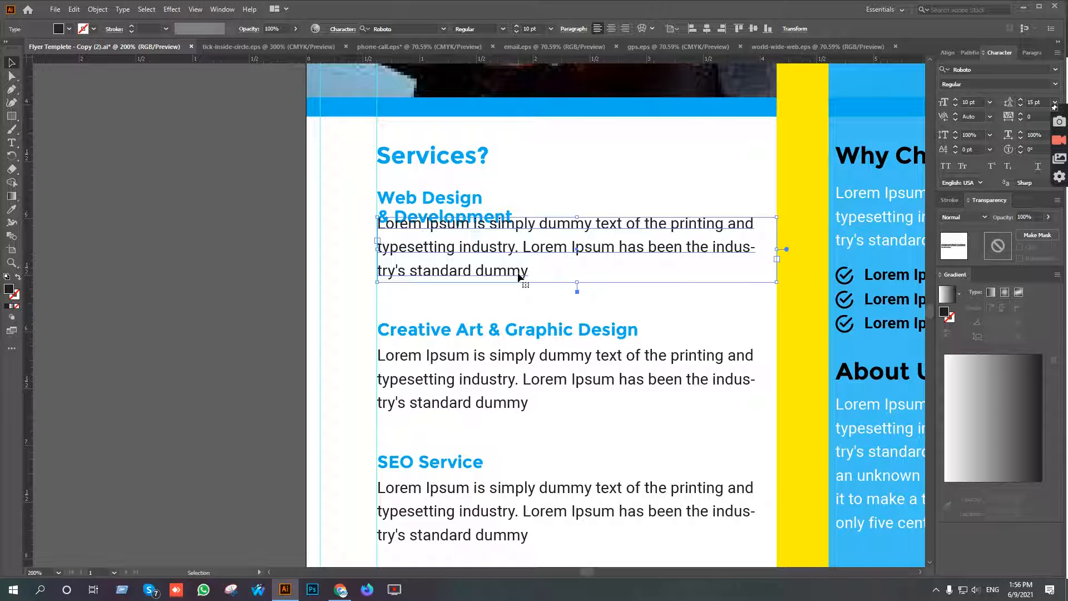
pyautogui.hotkey('shift', 'Down')
pyautogui.click(462, 216)
pyautogui.hotkey('shift', 'Right')
pyautogui.hotkey('shift', 'Right')
pyautogui.hotkey('shift', 'Right')
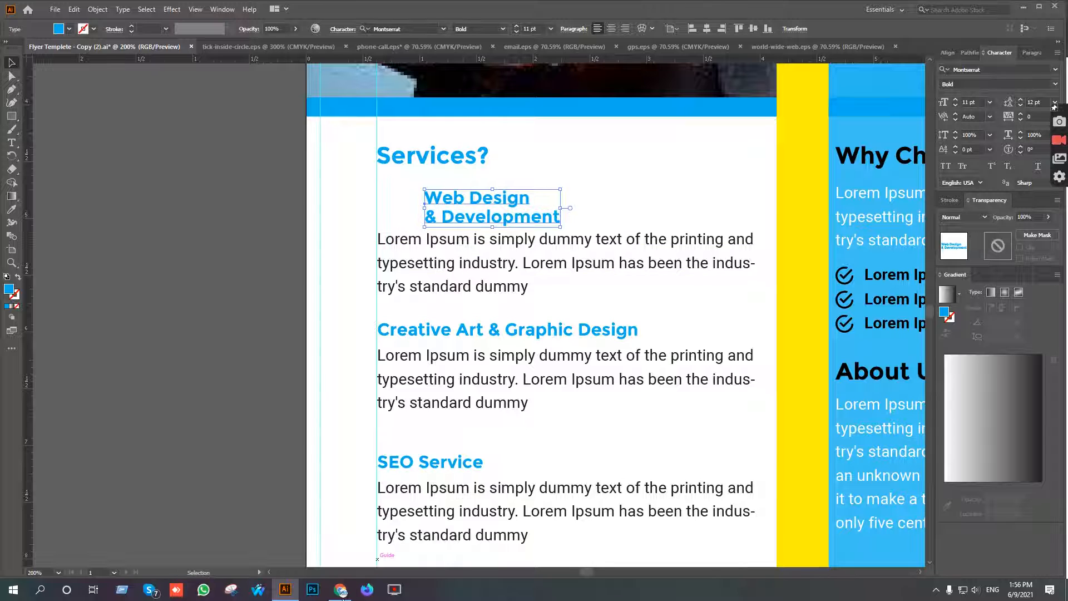
# Switch to the Flaticon page in Chrome and search its icons for "web design".
pyautogui.click(341, 590)
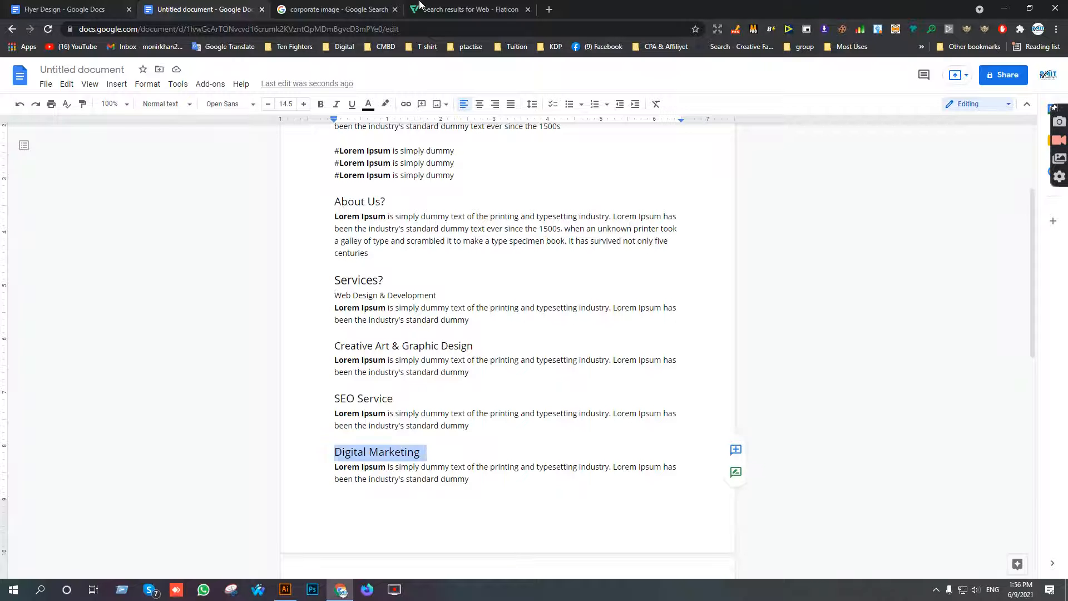
pyautogui.click(462, 9)
pyautogui.click(939, 83)
pyautogui.click(940, 83)
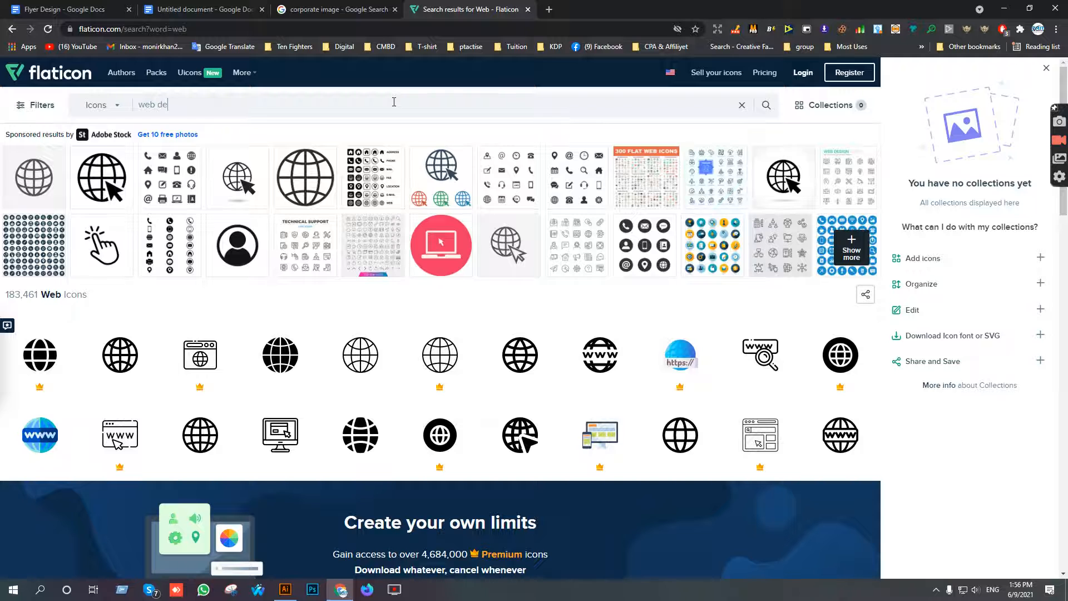
pyautogui.write('sign')
pyautogui.press('Return')
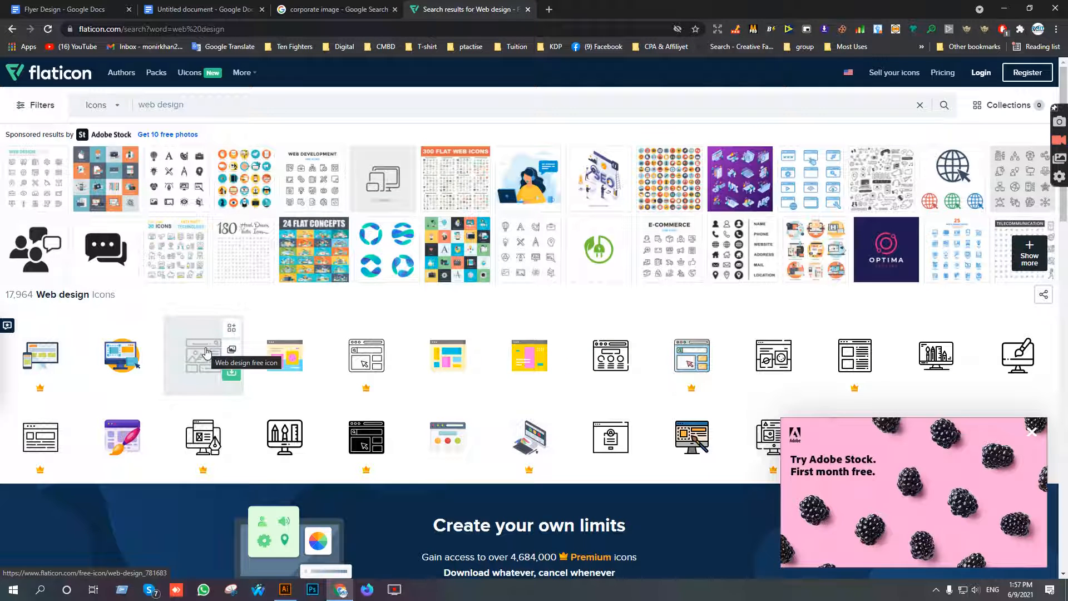
# Download the free outline icon of a monitor with a paintbrush as EPS and open web-design.eps in Illustrator.
pyautogui.scroll(-1, 418, 375)
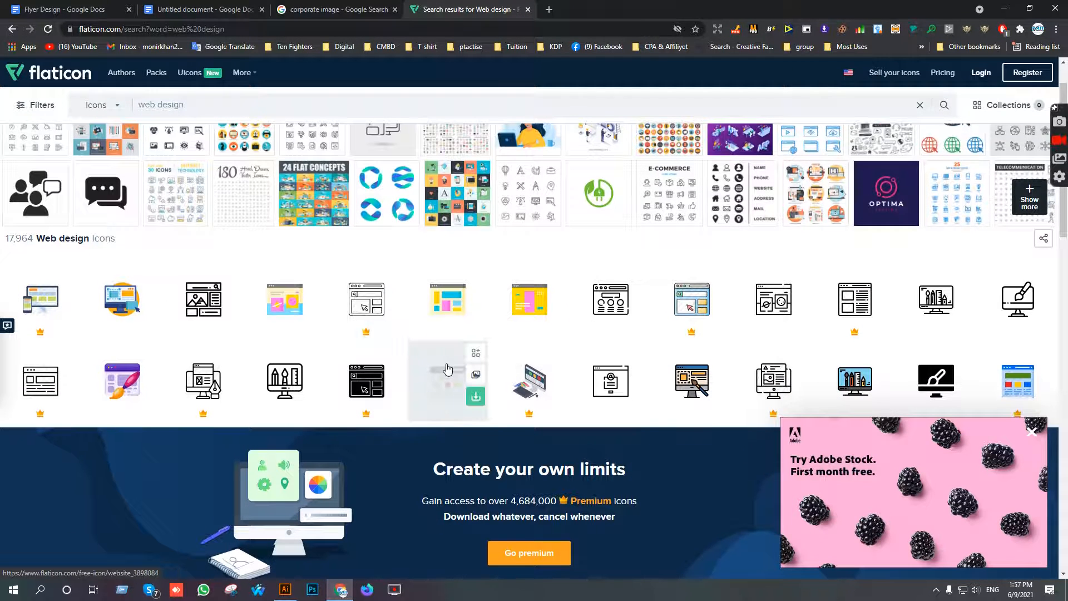
pyautogui.scroll(-1, 449, 370)
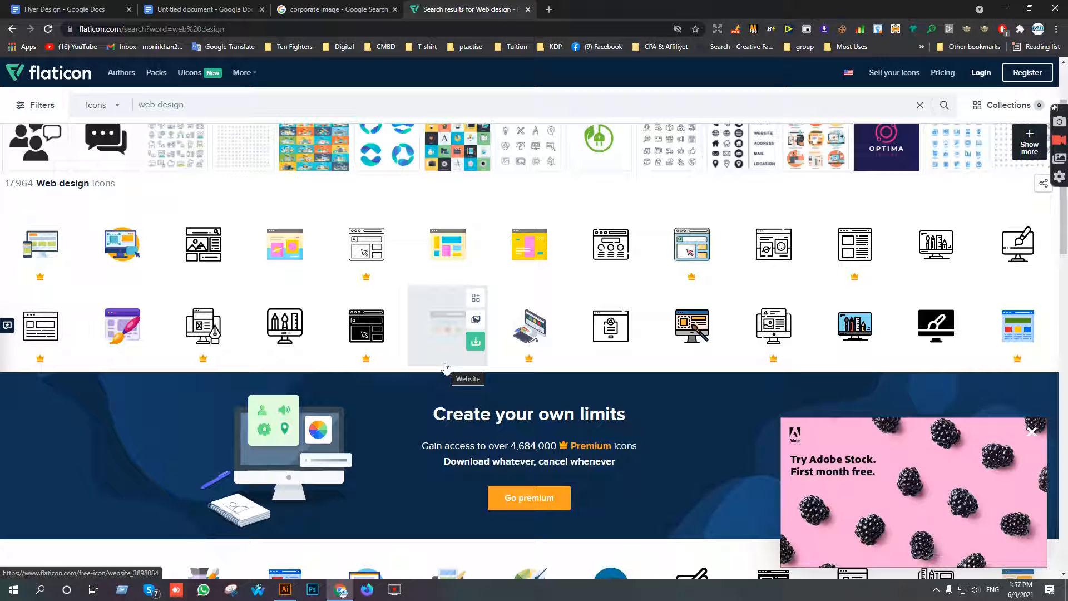
pyautogui.click(1012, 239)
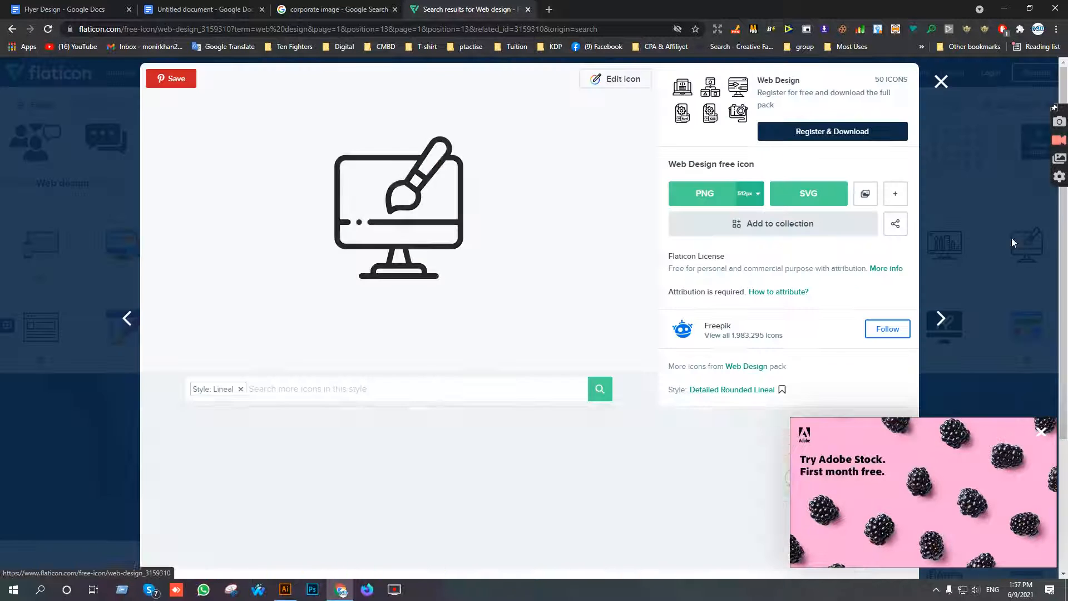
pyautogui.moveTo(895, 194)
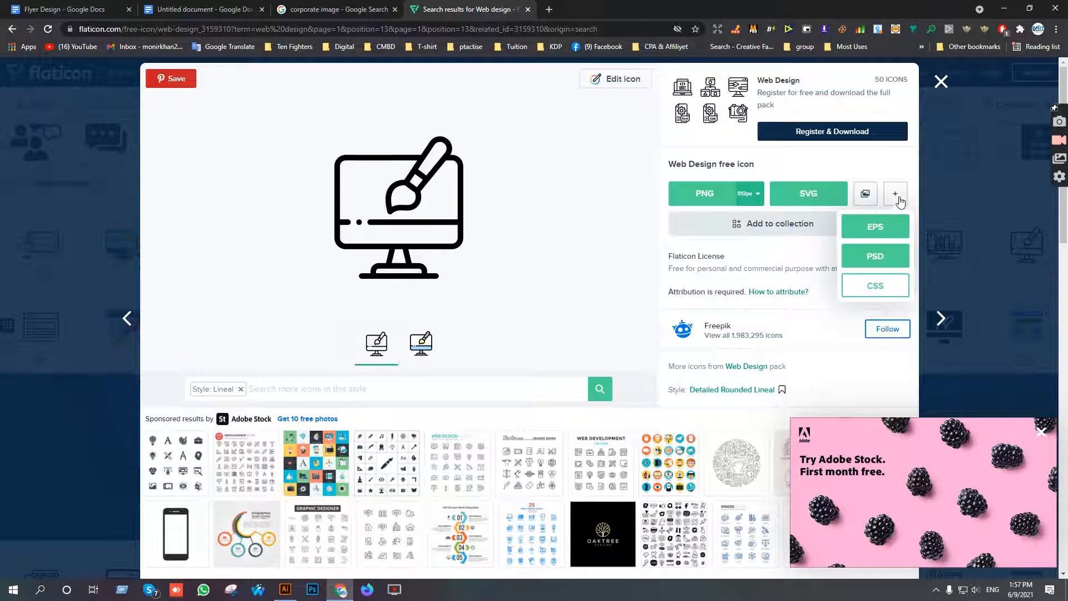
pyautogui.click(869, 236)
pyautogui.click(642, 288)
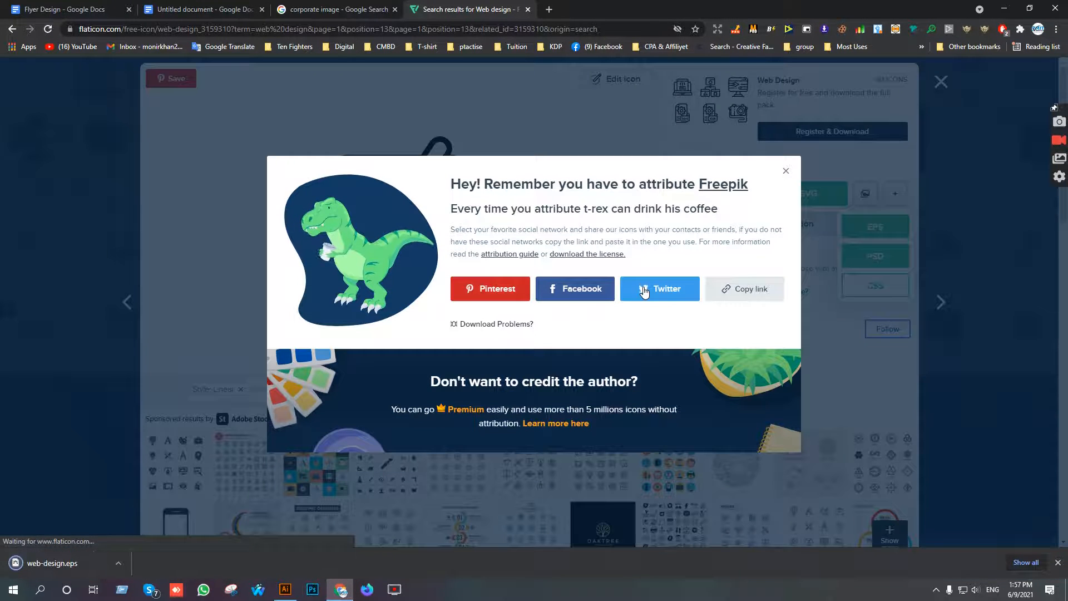
pyautogui.click(45, 561)
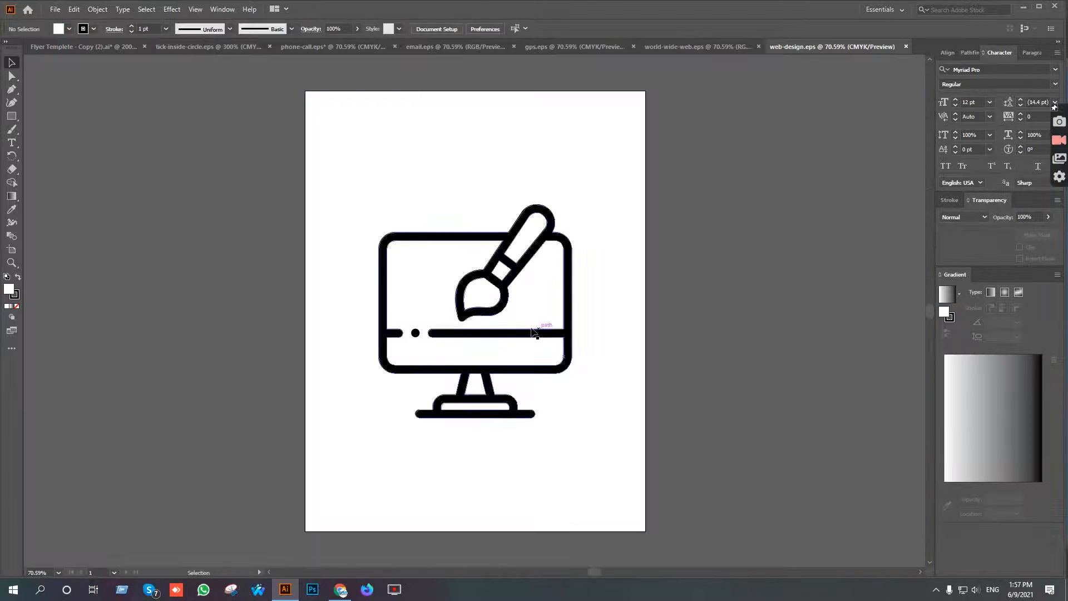
# Copy the monitor icon into the flyer, scale it to about 0.44 by 0.49 in and place it beside the Web Design heading.
pyautogui.moveTo(229, 67); pyautogui.dragTo(397, 352)
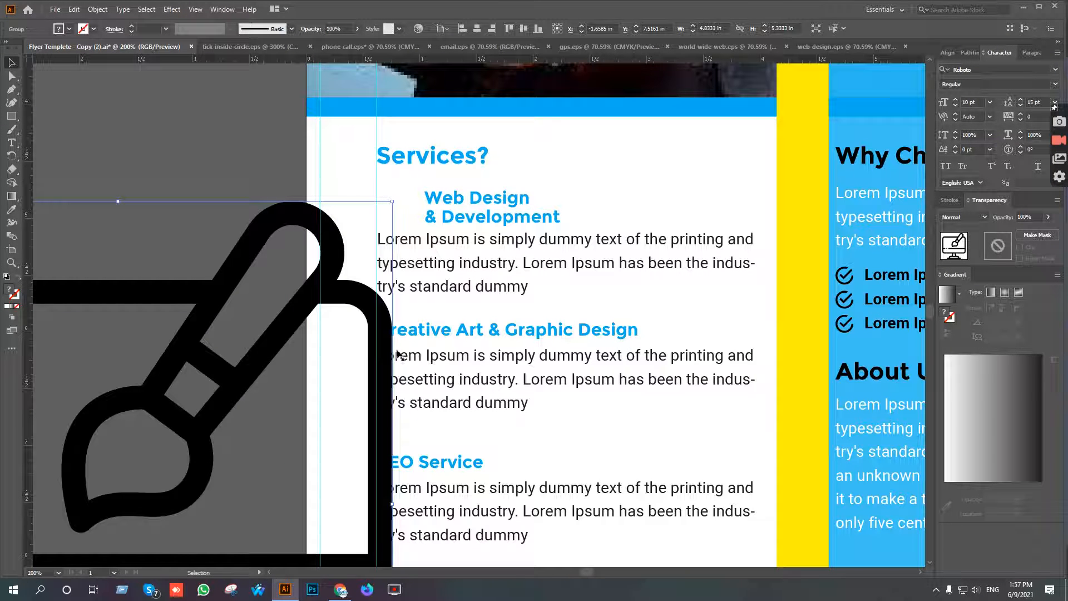
pyautogui.moveTo(391, 503); pyautogui.dragTo(408, 196)
pyautogui.scroll(2, 431, 209)
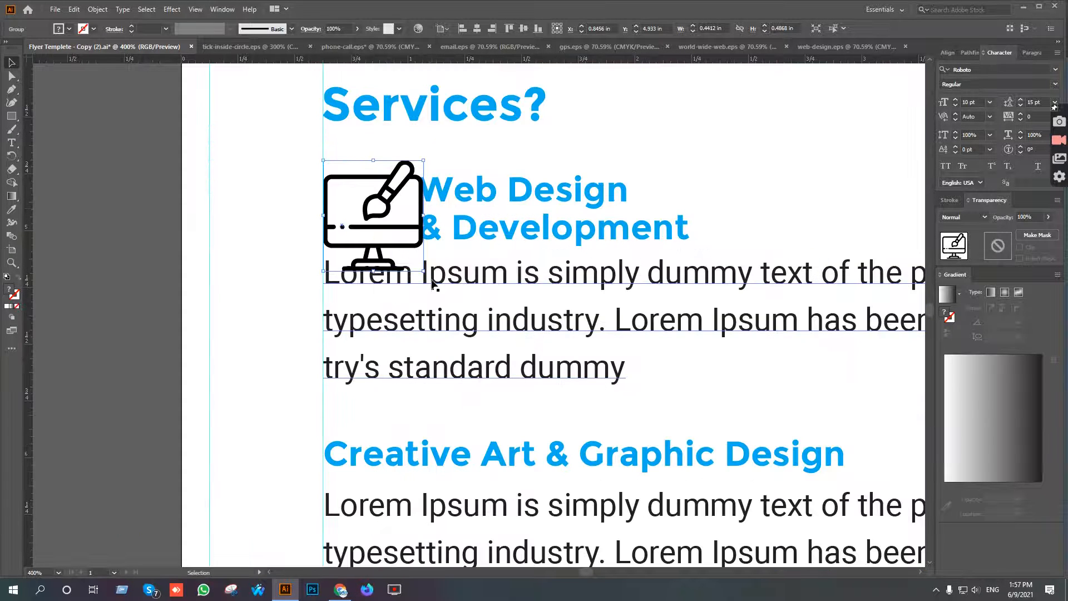
# Move the first service paragraph further down and its heading further right so both clear the icon.
pyautogui.scroll(-1, 462, 311)
pyautogui.press('space')
pyautogui.moveTo(479, 306); pyautogui.dragTo(489, 358)
pyautogui.moveTo(508, 282); pyautogui.dragTo(524, 287)
pyautogui.scroll(2, 431, 276)
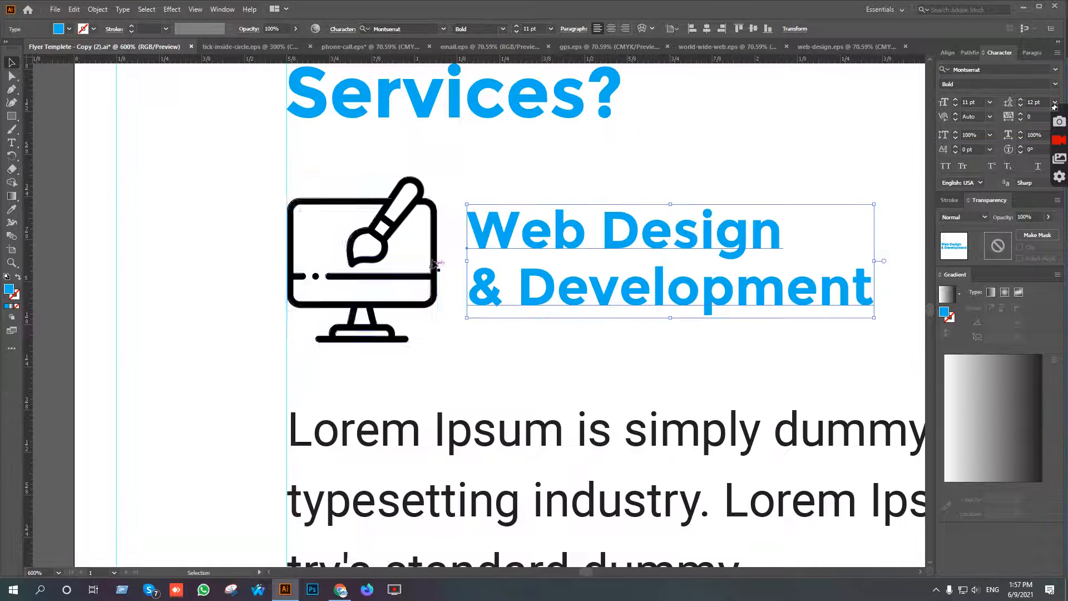
# Shrink the monitor icon to about 0.40 by 0.44 in and place it between the inner margin guide and the heading.
pyautogui.click(410, 203)
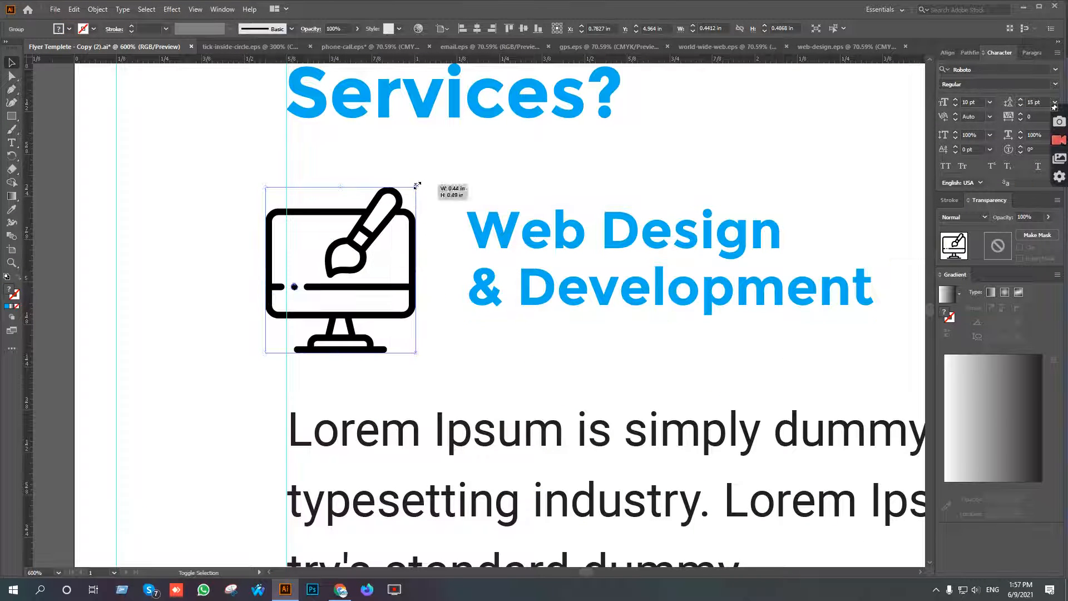
pyautogui.moveTo(416, 188); pyautogui.dragTo(410, 194)
pyautogui.moveTo(365, 256); pyautogui.dragTo(395, 251)
# Try to recolour the grouped monitor icon with the heading's blue using the Eyedropper, then undo the recolouring and the stray paste.
pyautogui.press('i')
pyautogui.click(560, 222)
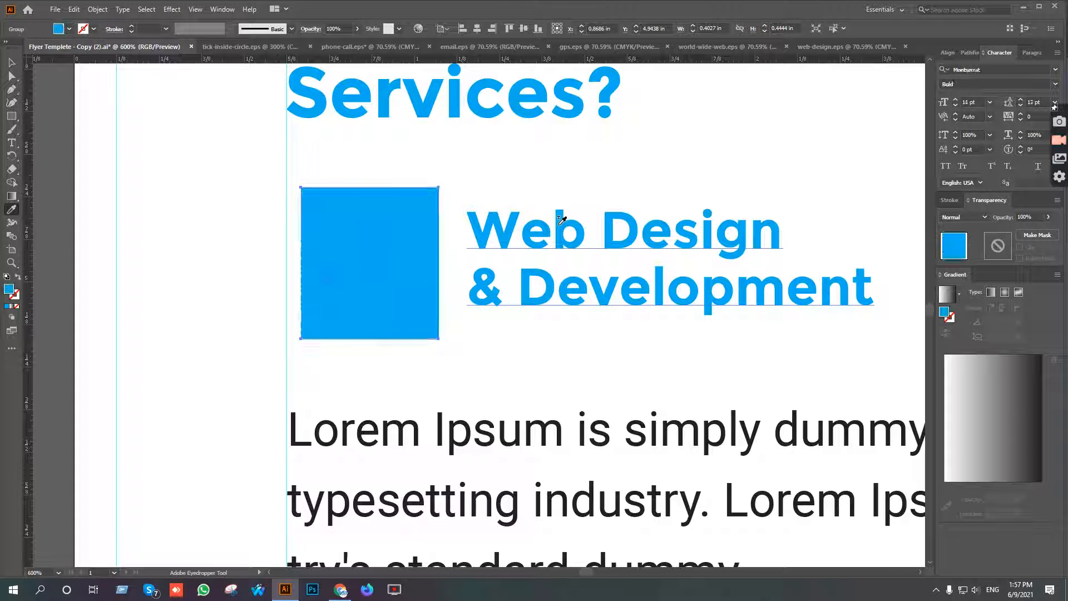
pyautogui.press('v')
pyautogui.hotkey('ctrl', 'v')
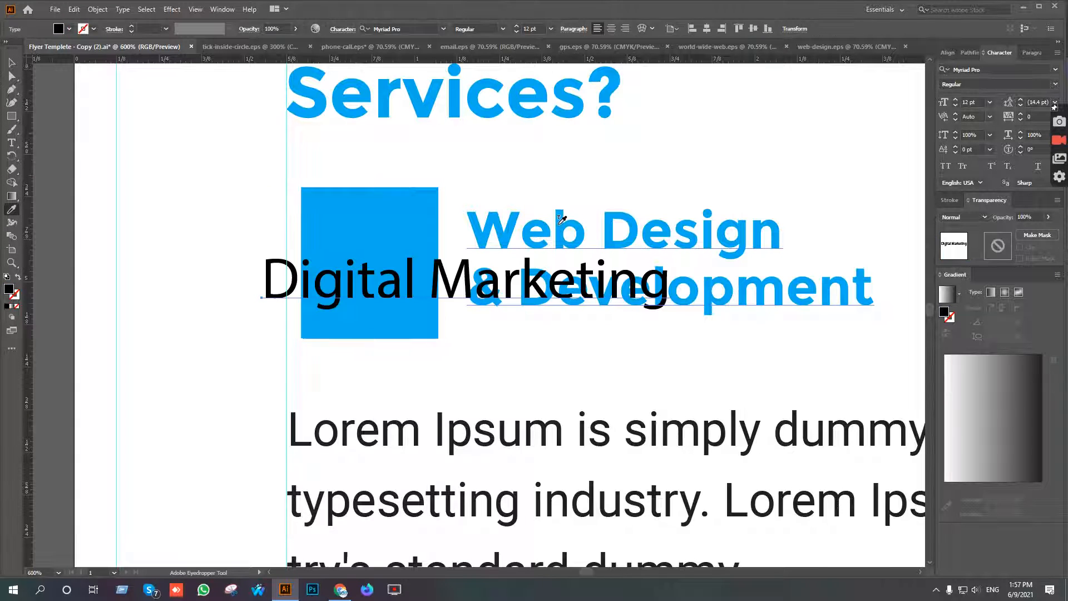
pyautogui.hotkey('ctrl', 'z')
pyautogui.hotkey('ctrl', 'z')
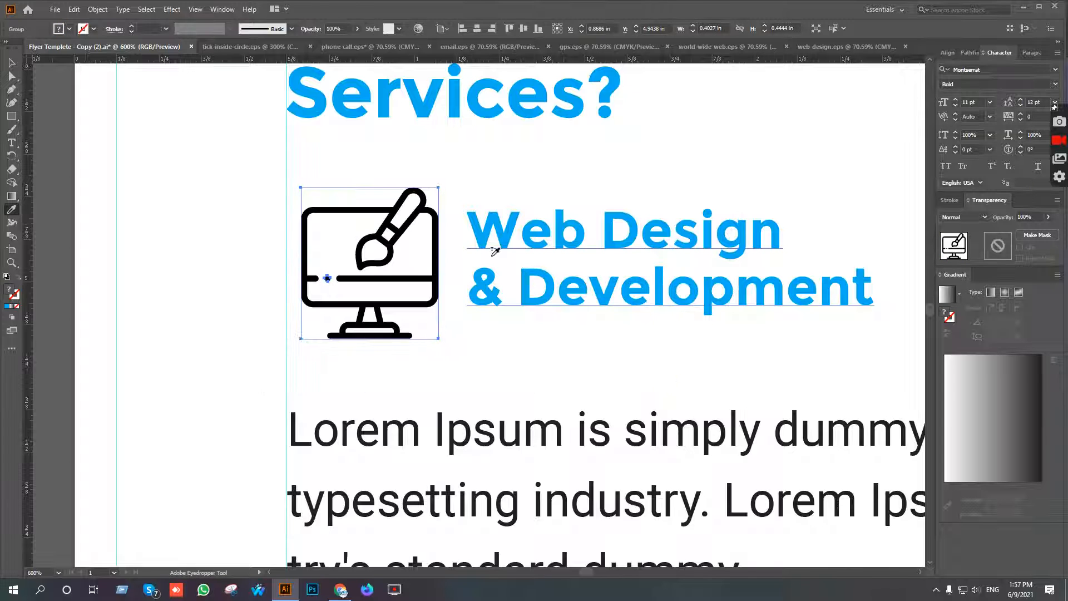
# Ungroup the monitor icon, release its clipping mask and deselect the parts.
pyautogui.press('v')
pyautogui.rightClick(384, 211)
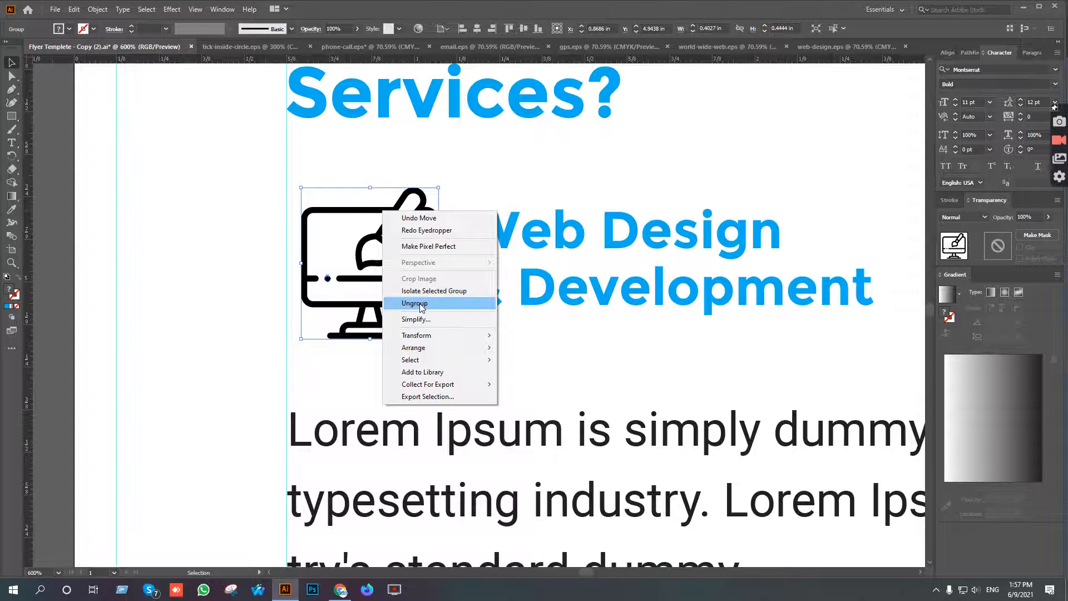
pyautogui.click(419, 304)
pyautogui.click(231, 245)
pyautogui.click(354, 209)
pyautogui.rightClick(354, 208)
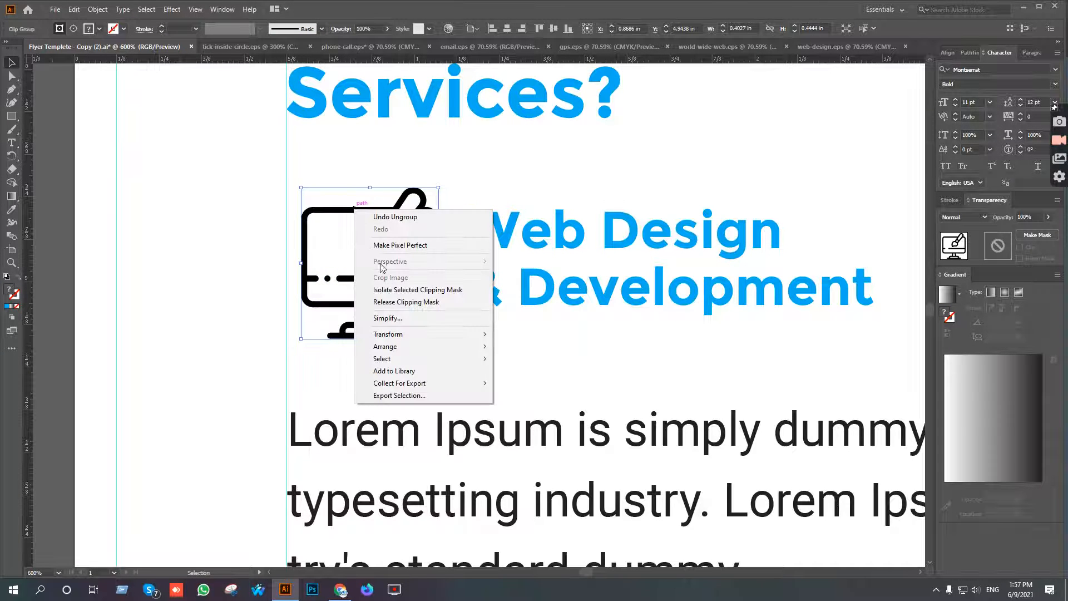
pyautogui.click(406, 300)
pyautogui.click(499, 332)
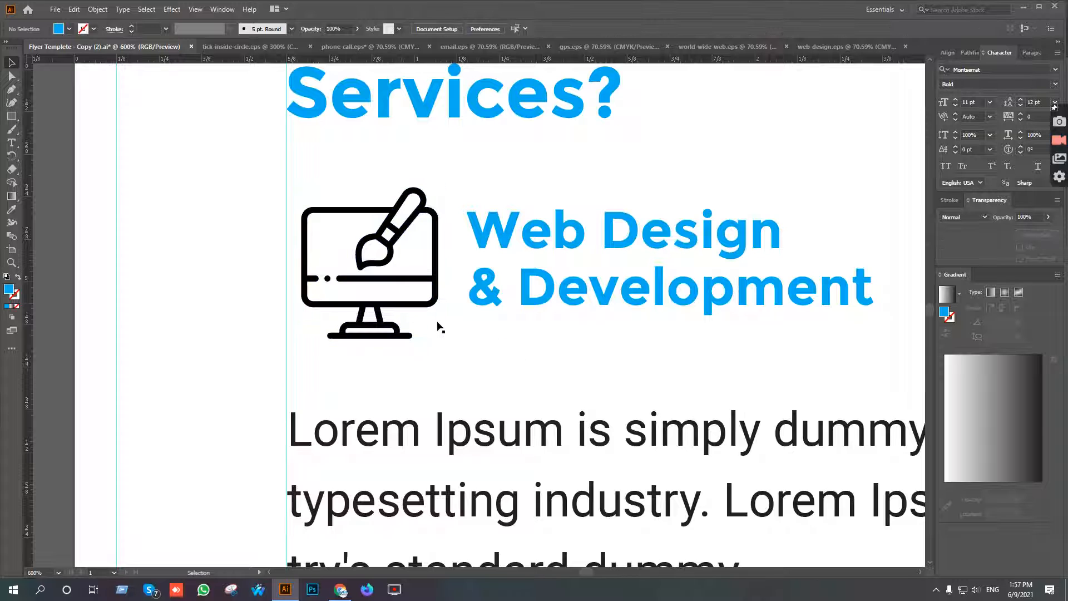
# Group the monitor outline with its separate small dot, undoing the trial move of the outline.
pyautogui.click(435, 305)
pyautogui.moveTo(487, 351); pyautogui.dragTo(493, 351)
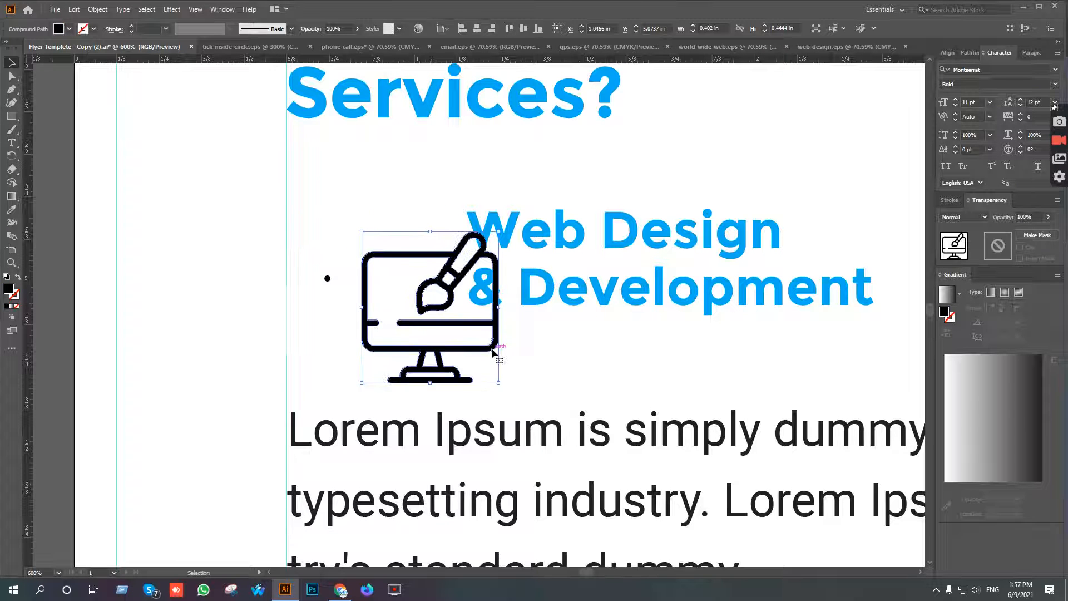
pyautogui.hotkey('ctrl', 'z')
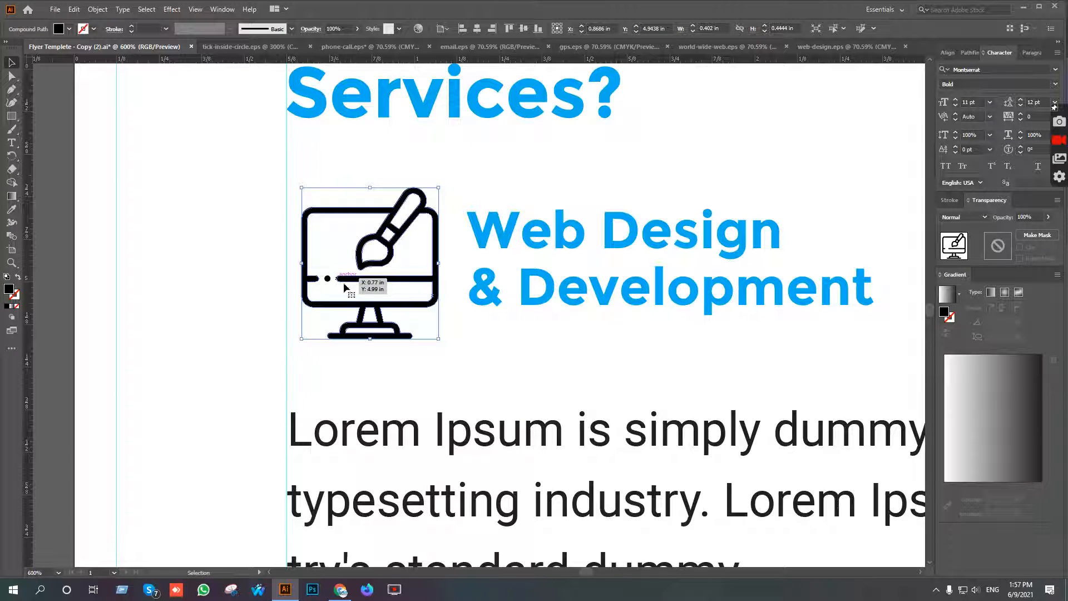
pyautogui.keyDown('shift'); pyautogui.click(329, 278); pyautogui.keyUp('shift')
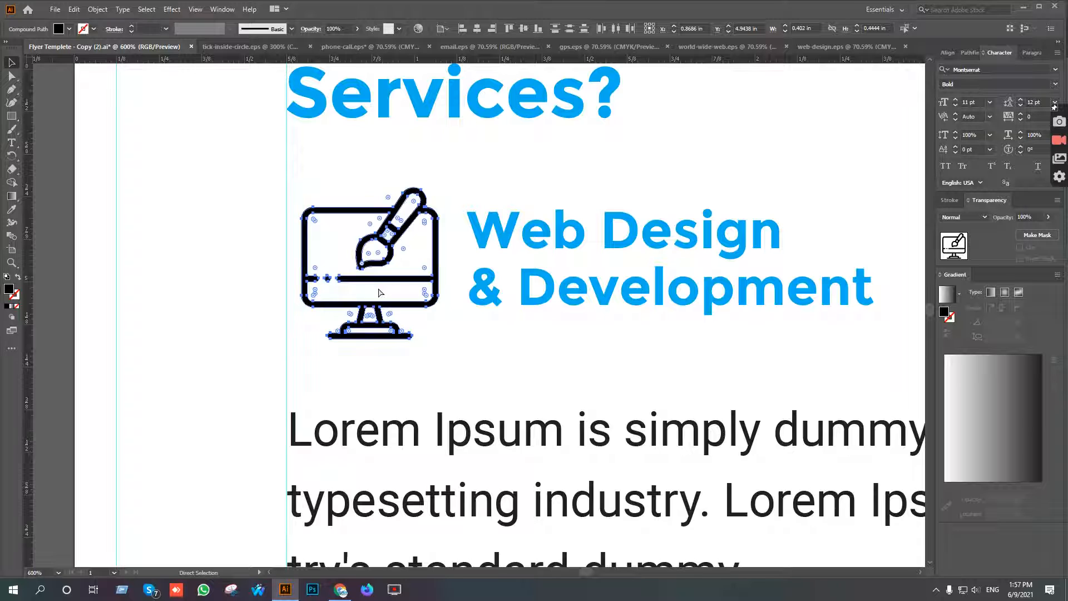
pyautogui.hotkey('ctrl', 'g')
# Move the grouped monitor icon aside into the left margin and delete the leftover invisible clipping shape.
pyautogui.moveTo(383, 246); pyautogui.dragTo(209, 239)
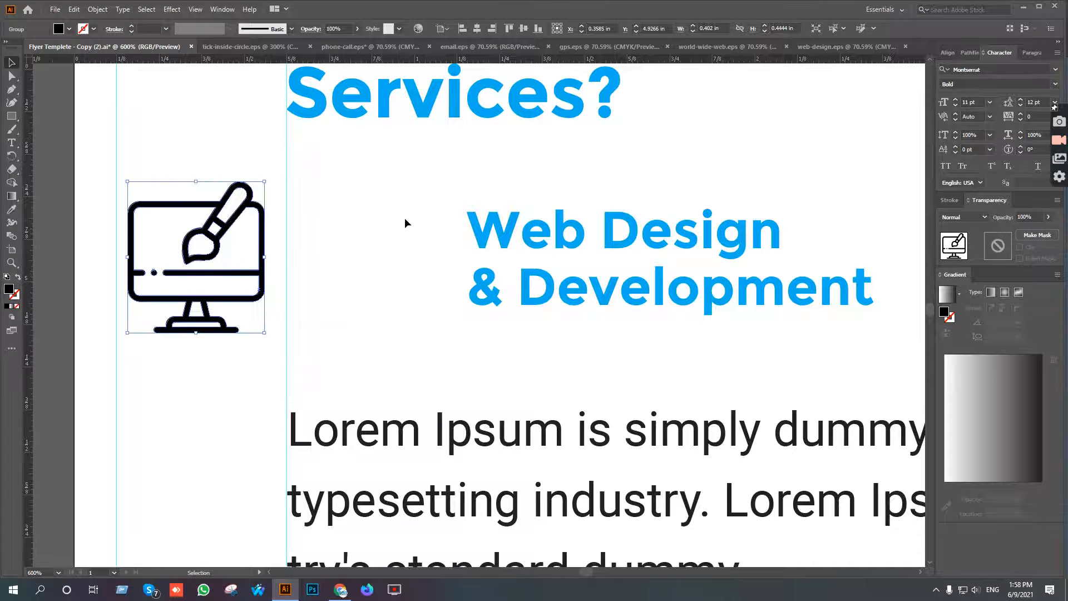
pyautogui.moveTo(416, 266); pyautogui.dragTo(416, 270)
pyautogui.moveTo(298, 217); pyautogui.dragTo(430, 341)
pyautogui.press('Delete')
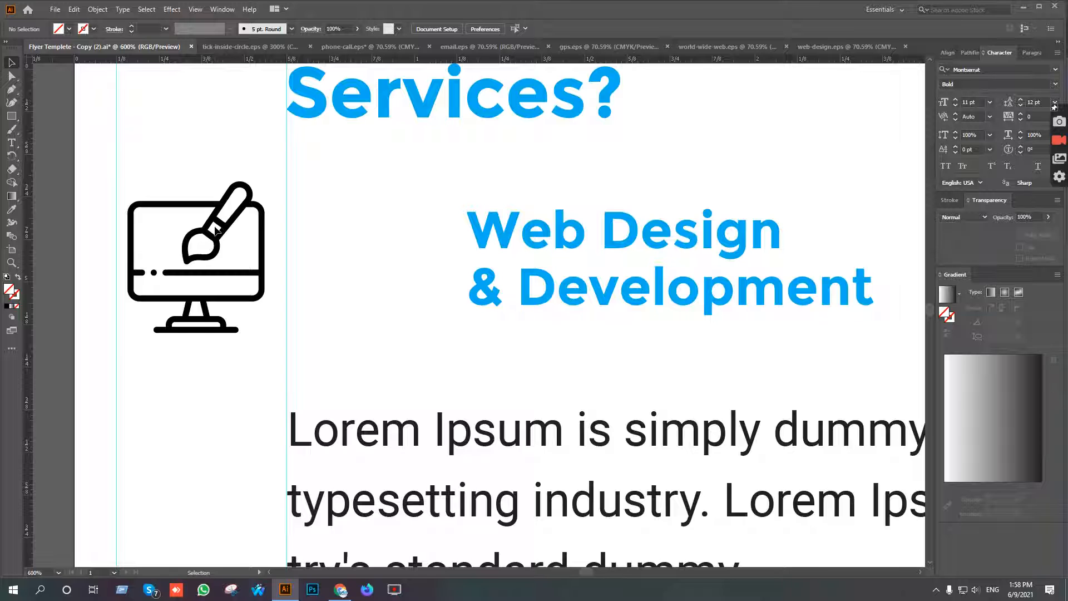
# Recolour the monitor icon with the heading's blue, move it back beside the Web Design heading and select both together.
pyautogui.moveTo(306, 175); pyautogui.dragTo(184, 281)
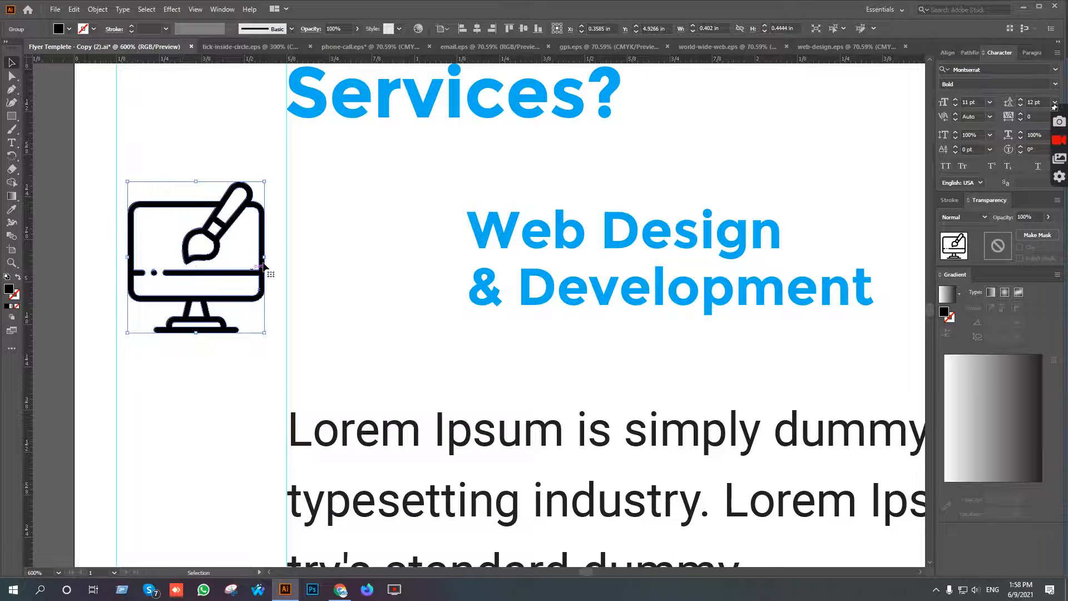
pyautogui.click(487, 228)
pyautogui.press('v')
pyautogui.moveTo(208, 266); pyautogui.dragTo(380, 248)
pyautogui.keyDown('shift'); pyautogui.click(503, 228); pyautogui.keyUp('shift')
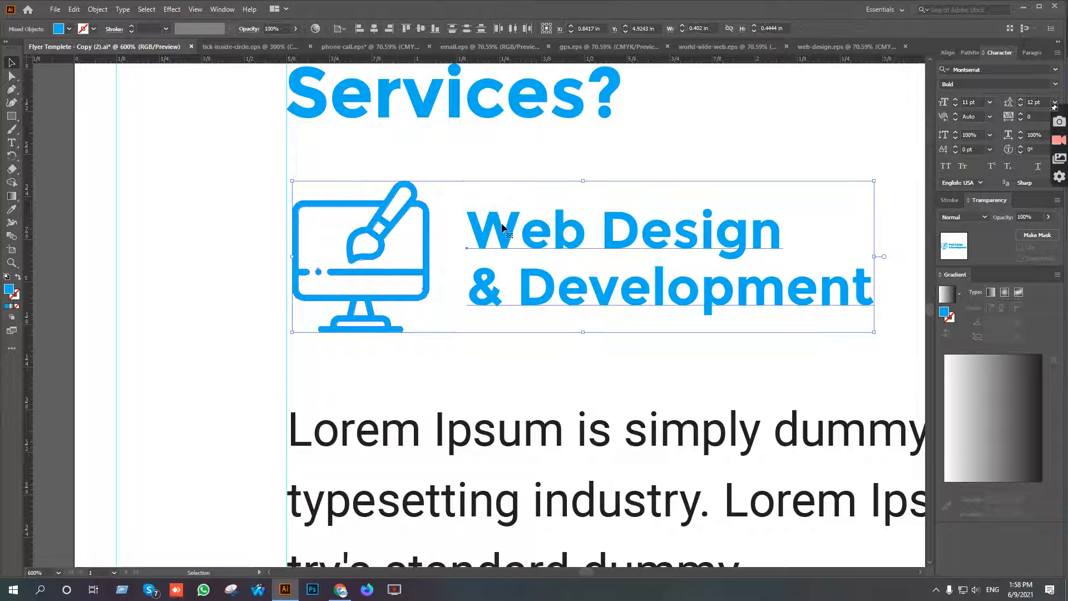
# Centre the monitor icon and the Web Design & Development heading vertically on each other and deselect them.
pyautogui.click(341, 29)
pyautogui.click(356, 38)
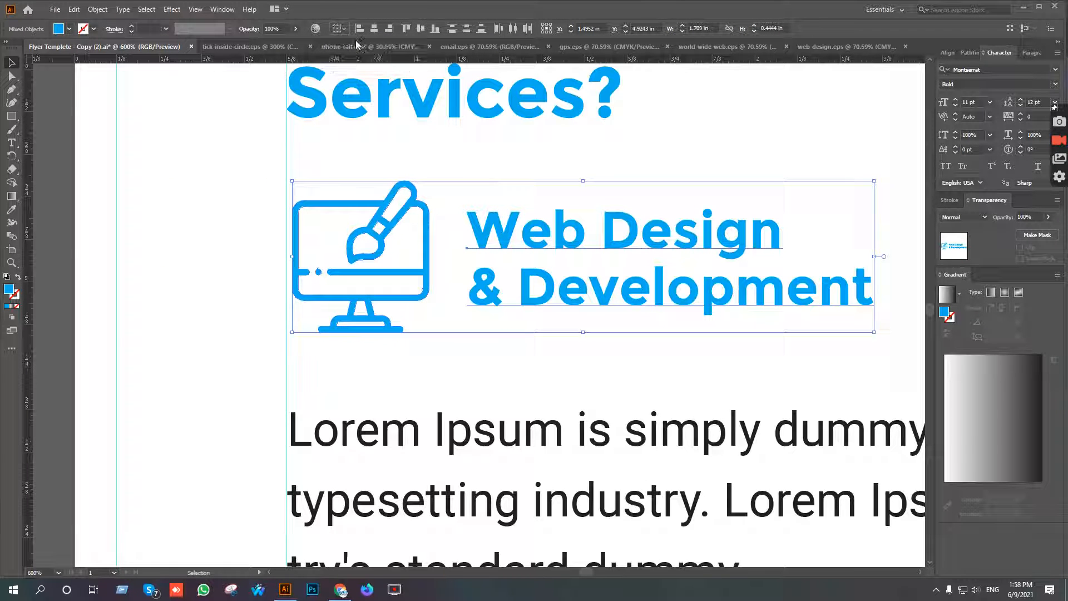
pyautogui.click(422, 30)
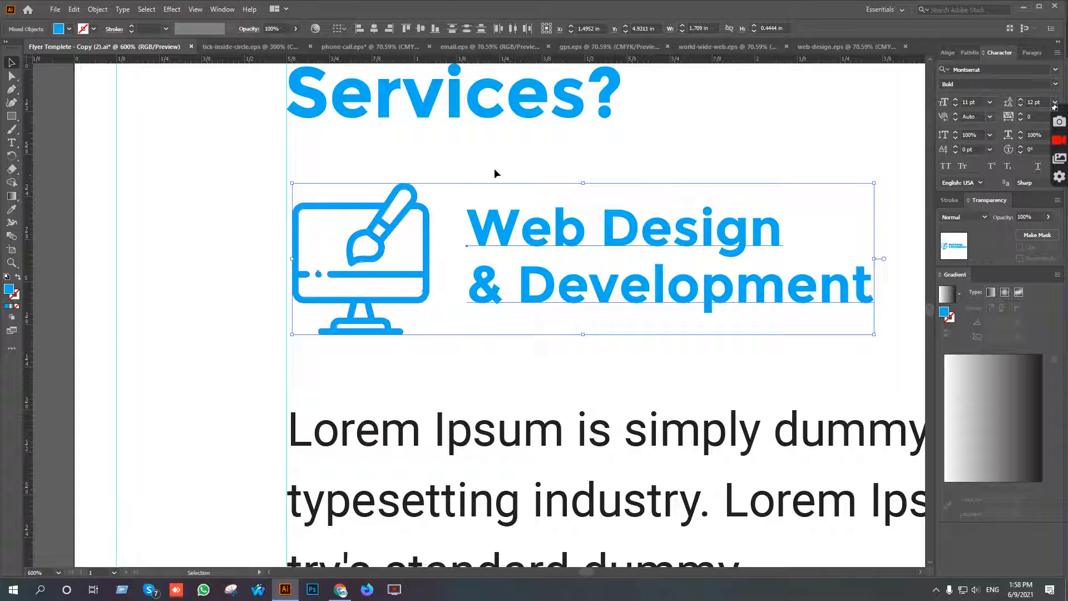
pyautogui.click(494, 173)
pyautogui.scroll(-2, 489, 238)
pyautogui.moveTo(588, 271); pyautogui.dragTo(576, 271)
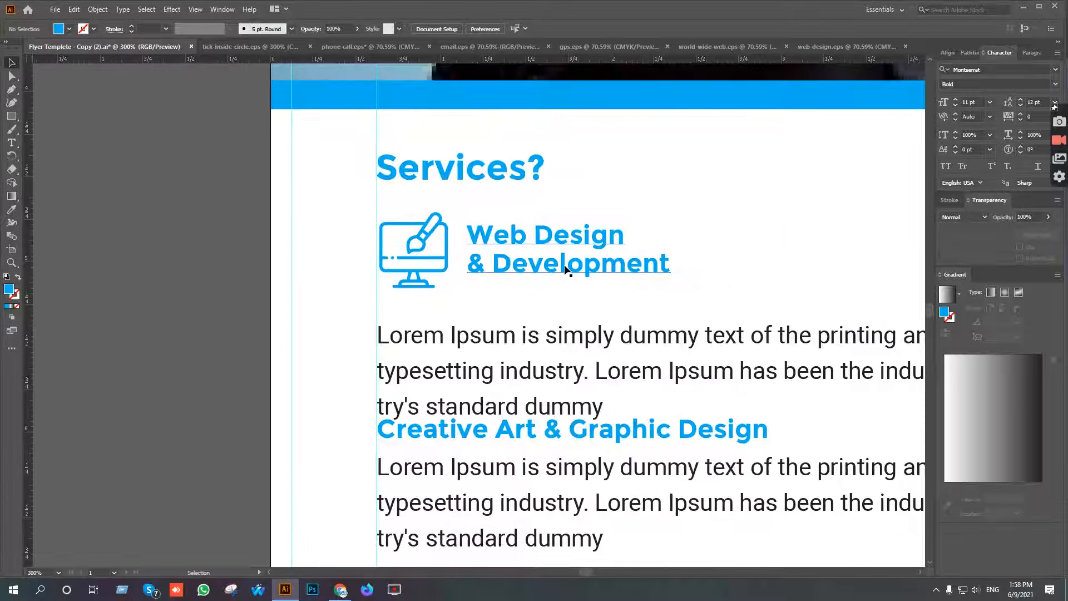
# Nudge the paragraph below the Web Design & Development heading up closer to it and deselect it.
pyautogui.scroll(-1, 566, 270)
pyautogui.click(552, 317)
pyautogui.press('Up')
pyautogui.press('Up')
pyautogui.press('Up')
pyautogui.press('Up')
pyautogui.press('Up')
pyautogui.press('Up')
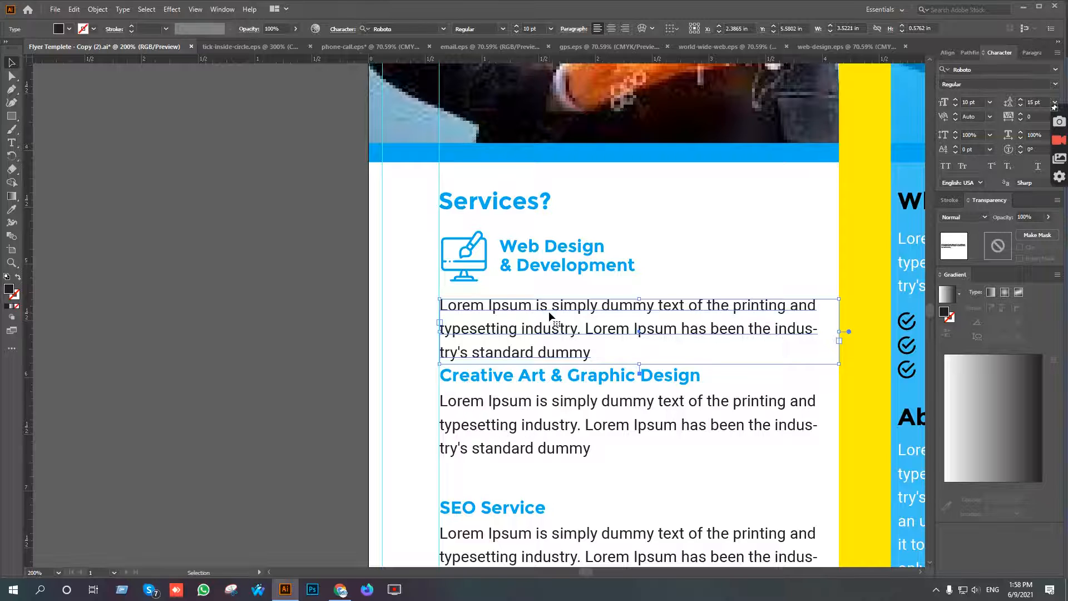
pyautogui.click(693, 251)
# Move the Creative Art & Graphic Design heading and its paragraph down together, widening the gap below the first service entry.
pyautogui.scroll(-2, 701, 245)
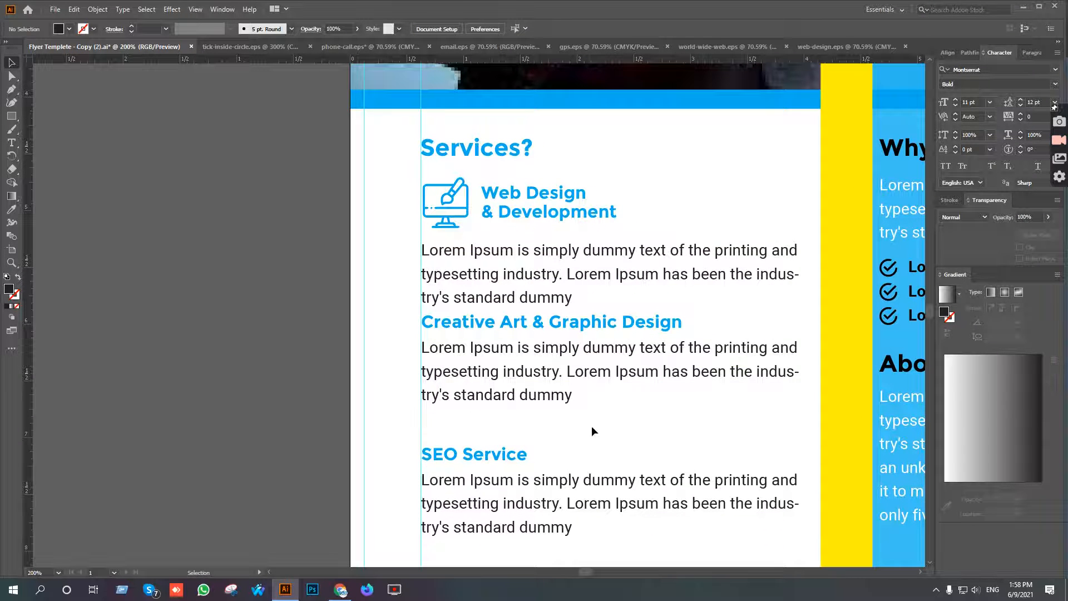
pyautogui.click(540, 325)
pyautogui.hotkey('shift', 'Down')
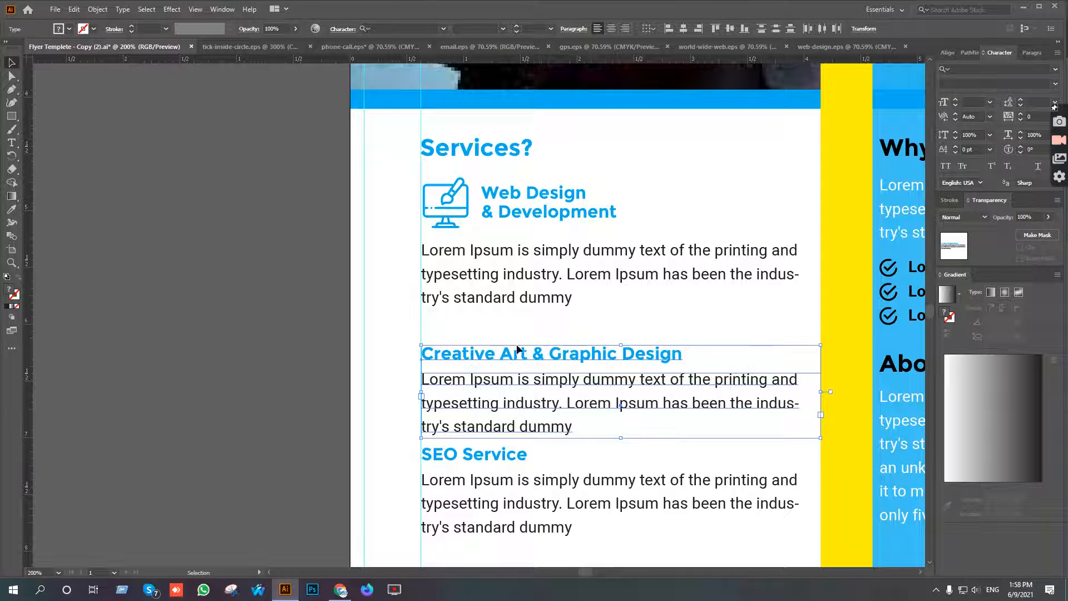
pyautogui.click(565, 313)
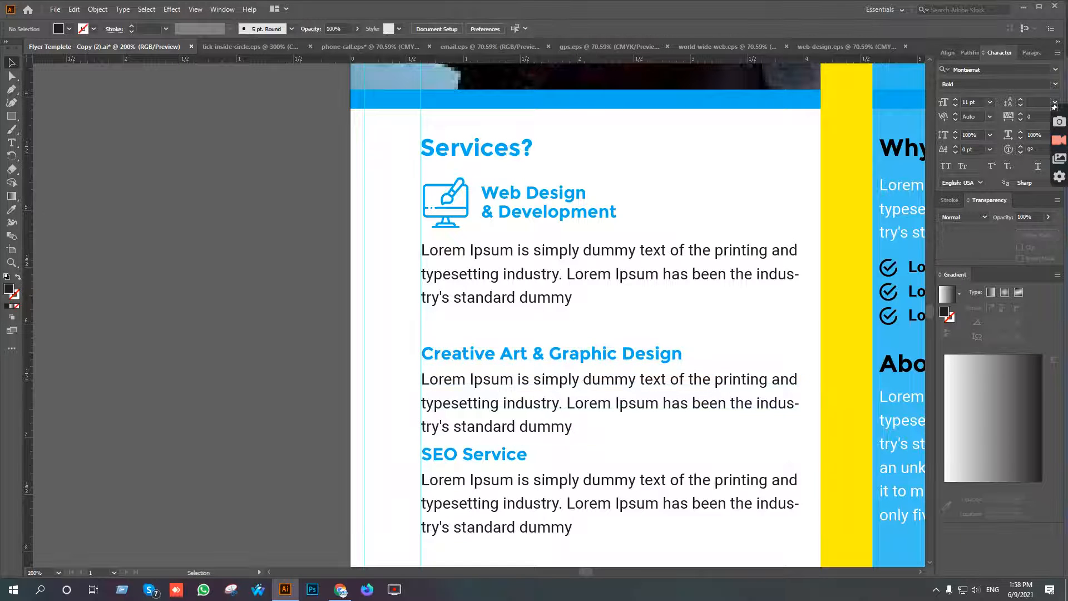
# Break the Creative Art & Graphic Design heading into two lines after "&" and move it up and right, leaving room for an icon.
pyautogui.click(11, 145)
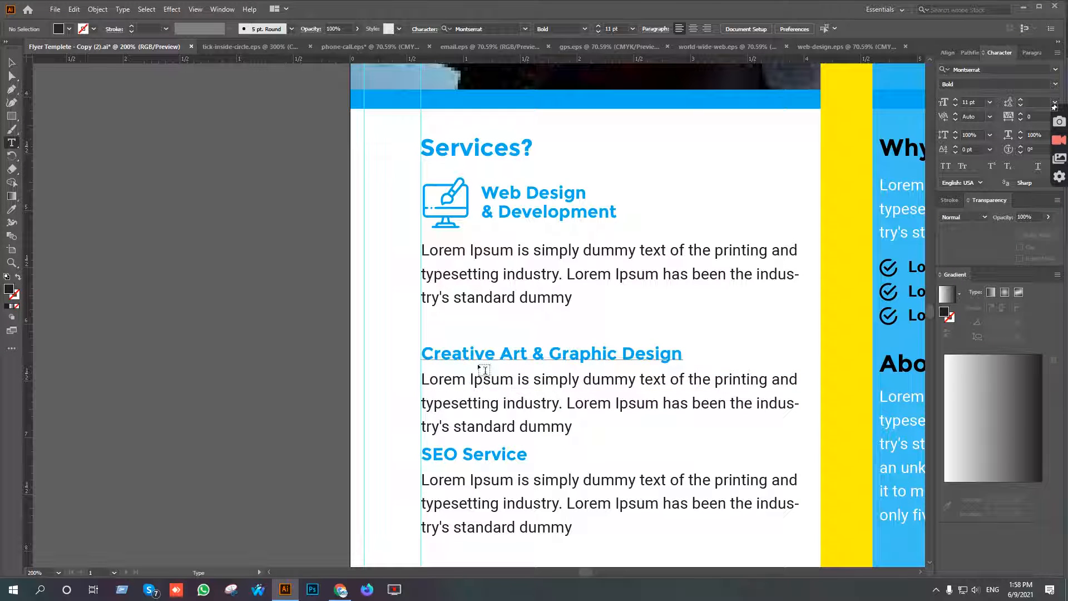
pyautogui.click(551, 351)
pyautogui.press('BackSpace')
pyautogui.press('Return')
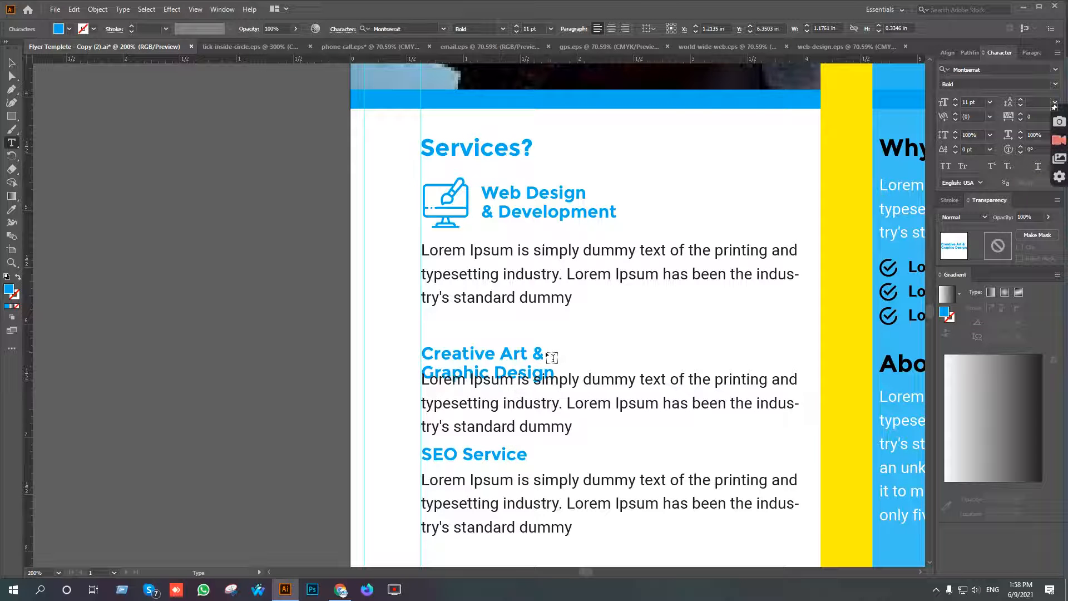
pyautogui.click(11, 63)
pyautogui.moveTo(456, 363); pyautogui.dragTo(477, 280)
# Switch to Flaticon in Chrome, search for "graphic design" icons and shorten the search to "design".
pyautogui.click(341, 589)
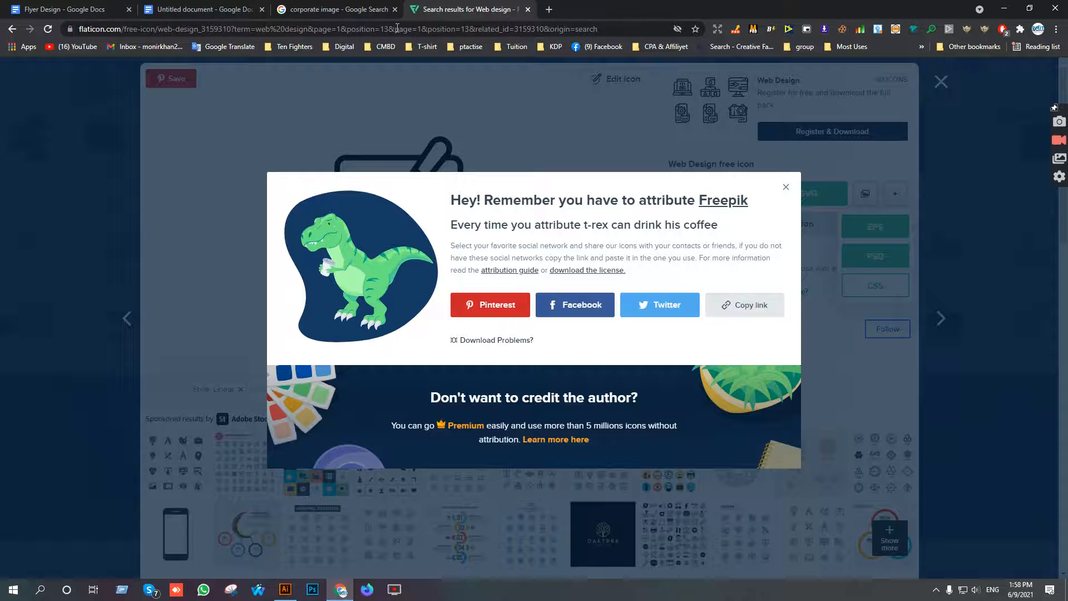
pyautogui.click(979, 87)
pyautogui.click(979, 87)
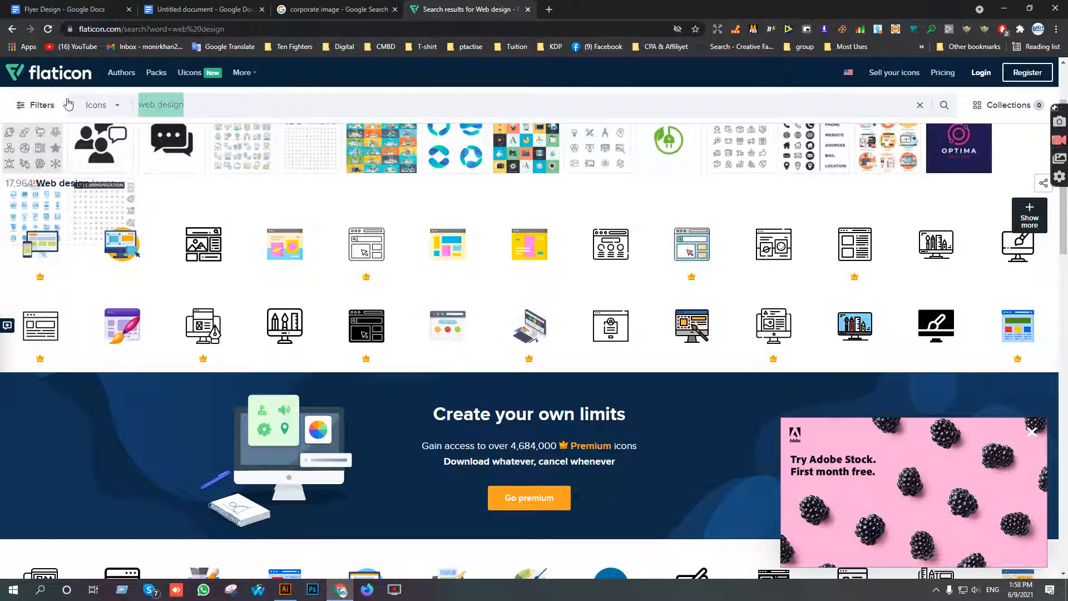
pyautogui.write('grap')
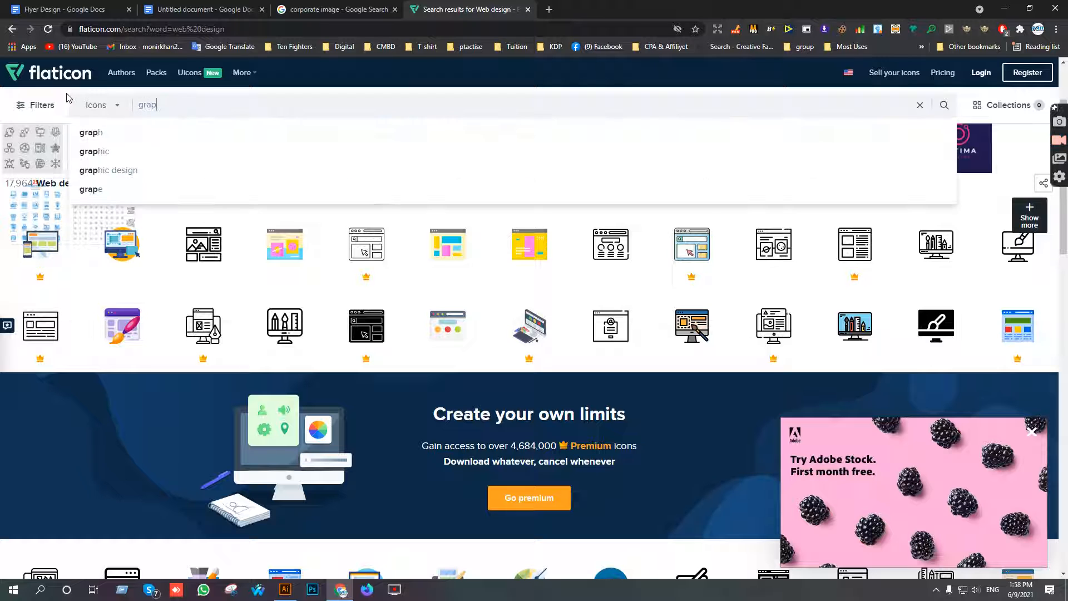
pyautogui.write('hic design')
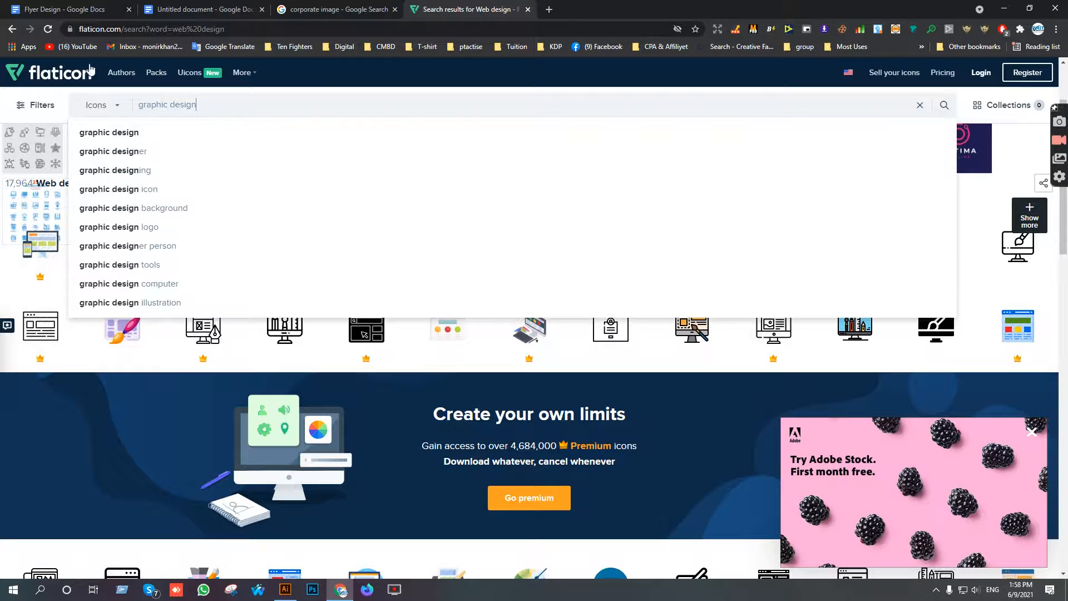
pyautogui.press('Return')
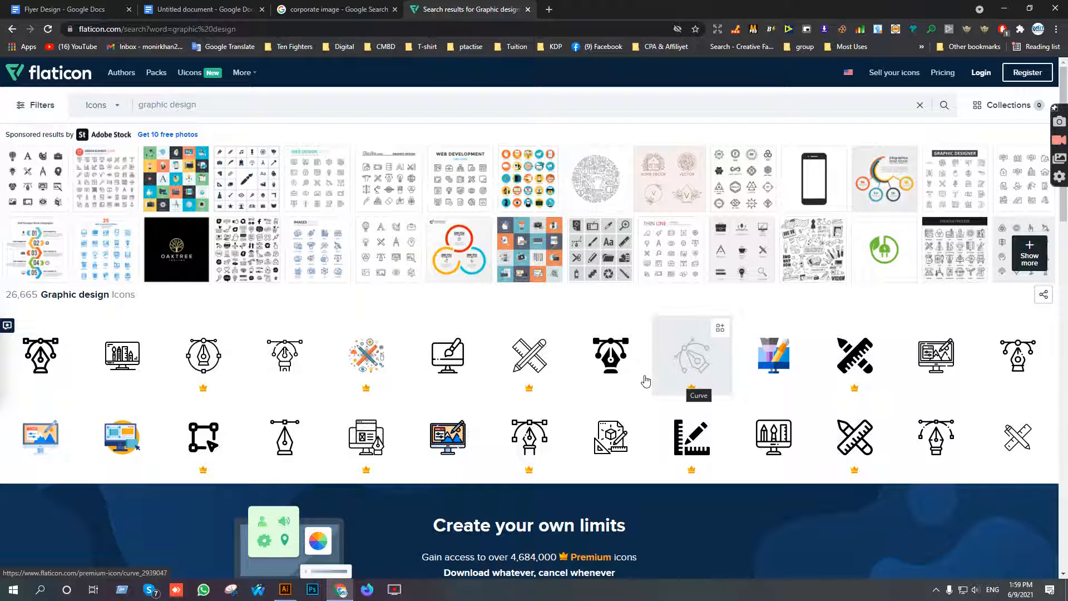
pyautogui.moveTo(174, 105); pyautogui.dragTo(91, 106)
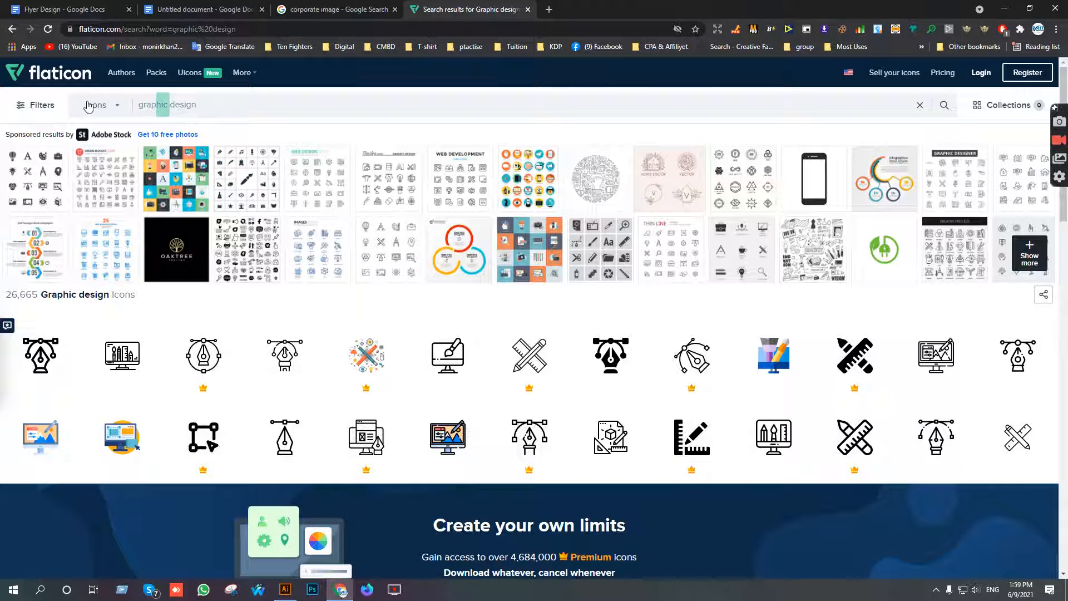
pyautogui.press('BackSpace')
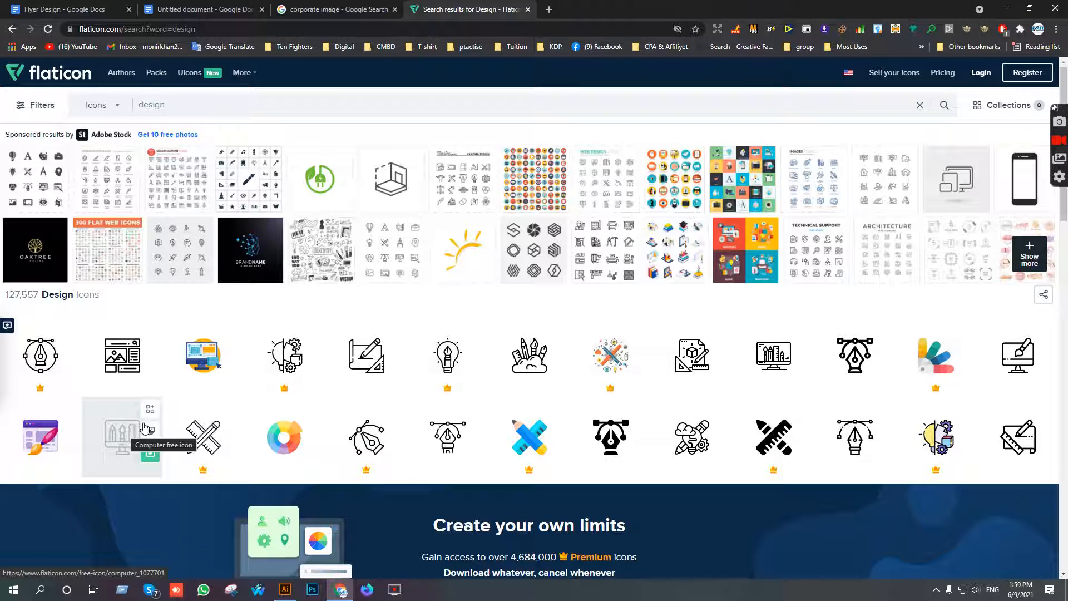
# Download the free line-style Creativity icon as an EPS file and open it in Illustrator.
pyautogui.click(521, 353)
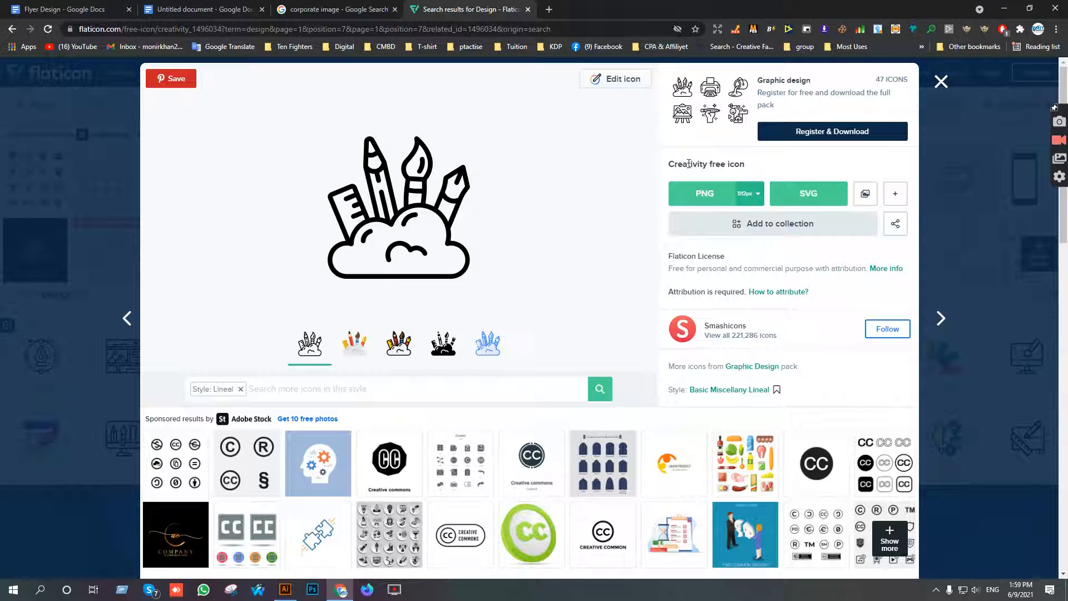
pyautogui.moveTo(865, 195)
pyautogui.click(856, 225)
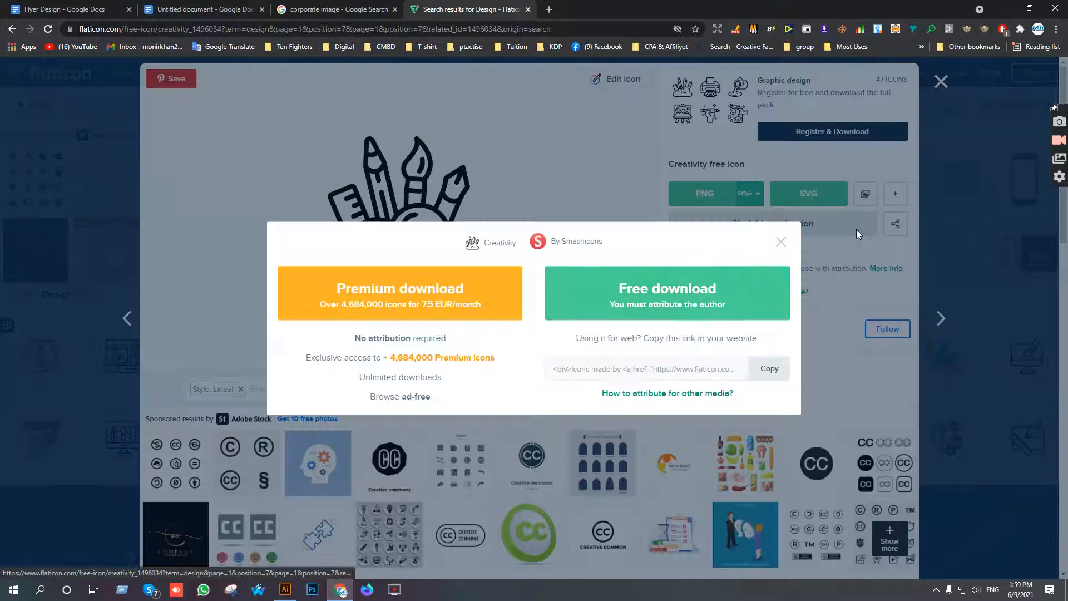
pyautogui.click(677, 315)
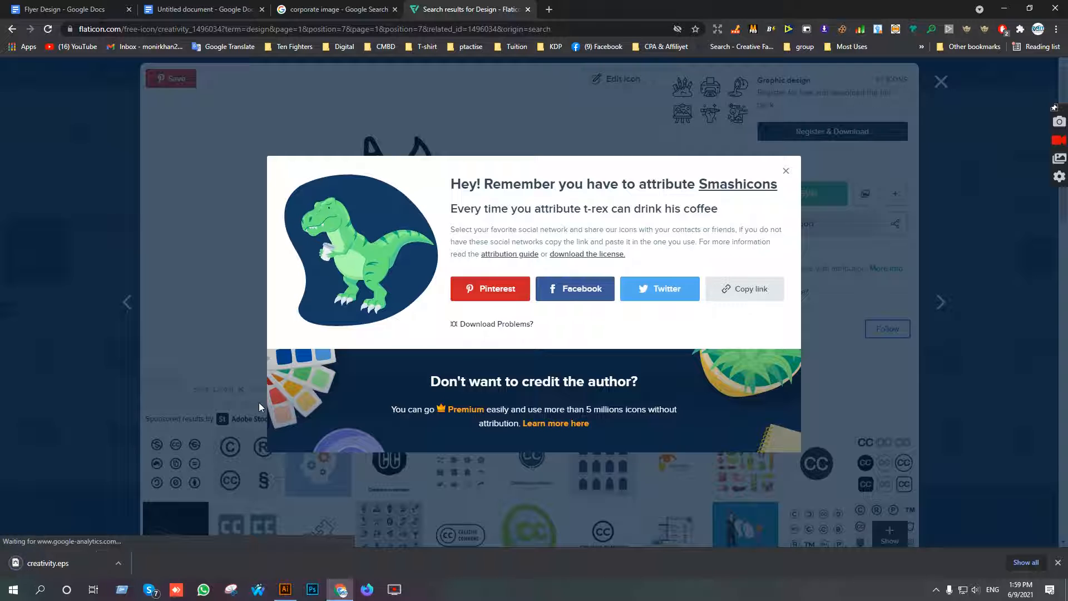
pyautogui.click(68, 564)
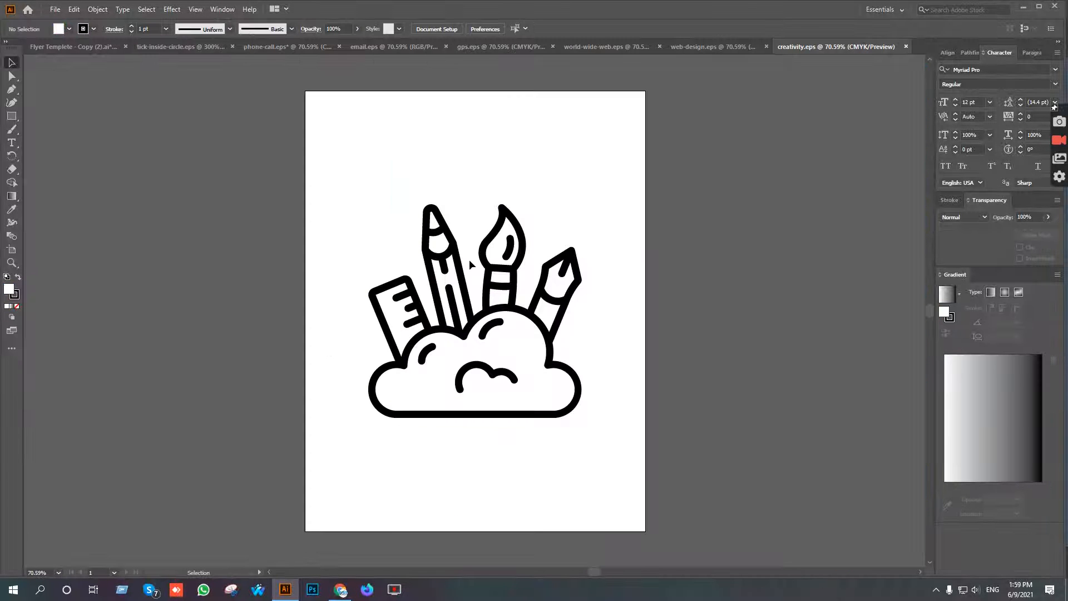
# Paste the Creativity icon into the flyer and scale it down to fit beside the Creative Art & Graphic Design heading.
pyautogui.click(43, 46)
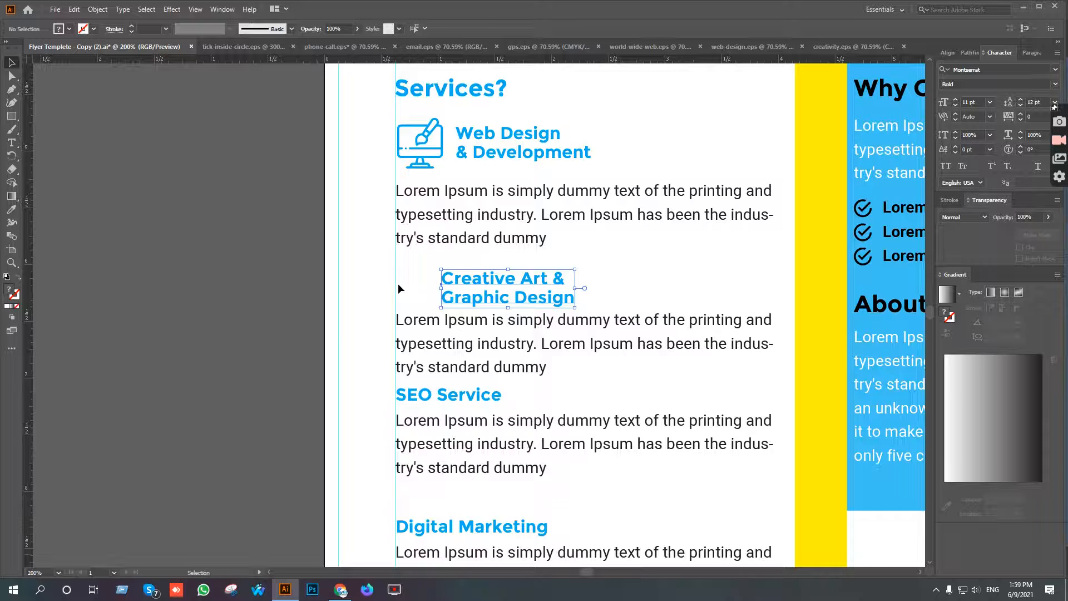
pyautogui.hotkey('ctrl', 'v')
pyautogui.moveTo(795, 533); pyautogui.dragTo(507, 277)
# Try to recolour the grouped Creativity icon with the heading's blue and undo it.
pyautogui.scroll(5, 426, 286)
pyautogui.press('i')
pyautogui.click(627, 240)
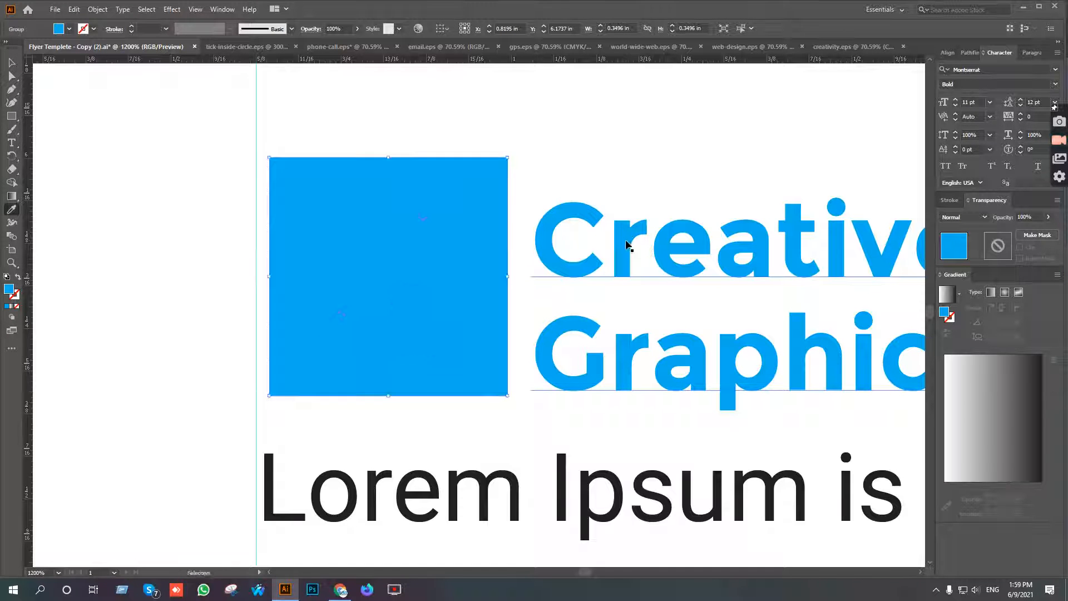
pyautogui.hotkey('ctrl', 'z')
# Ungroup the Creativity icon and deselect its parts.
pyautogui.press('v')
pyautogui.rightClick(394, 156)
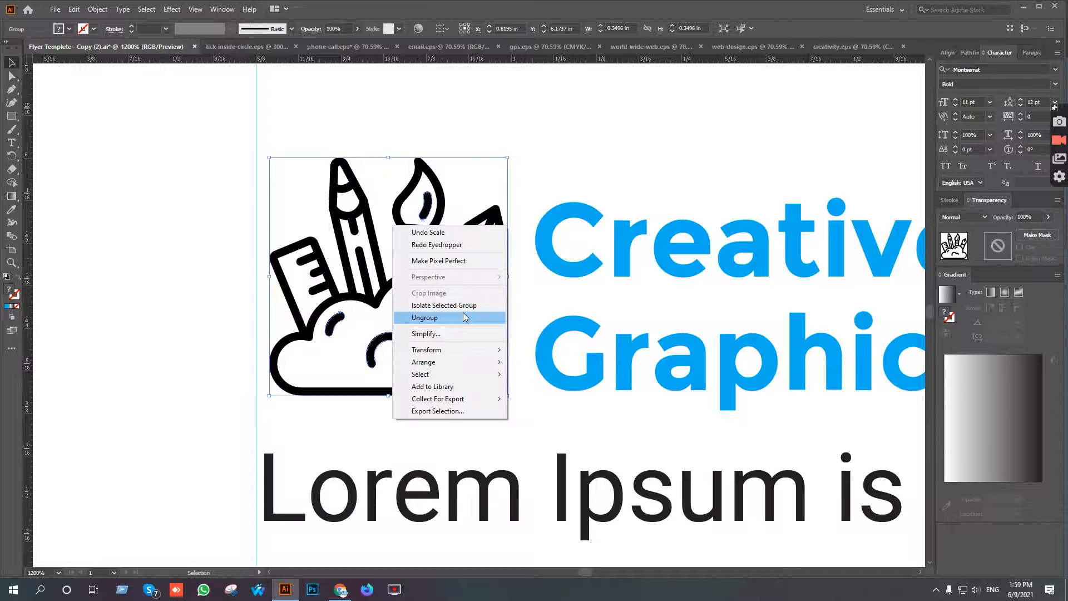
pyautogui.click(462, 312)
pyautogui.click(536, 178)
pyautogui.rightClick(426, 201)
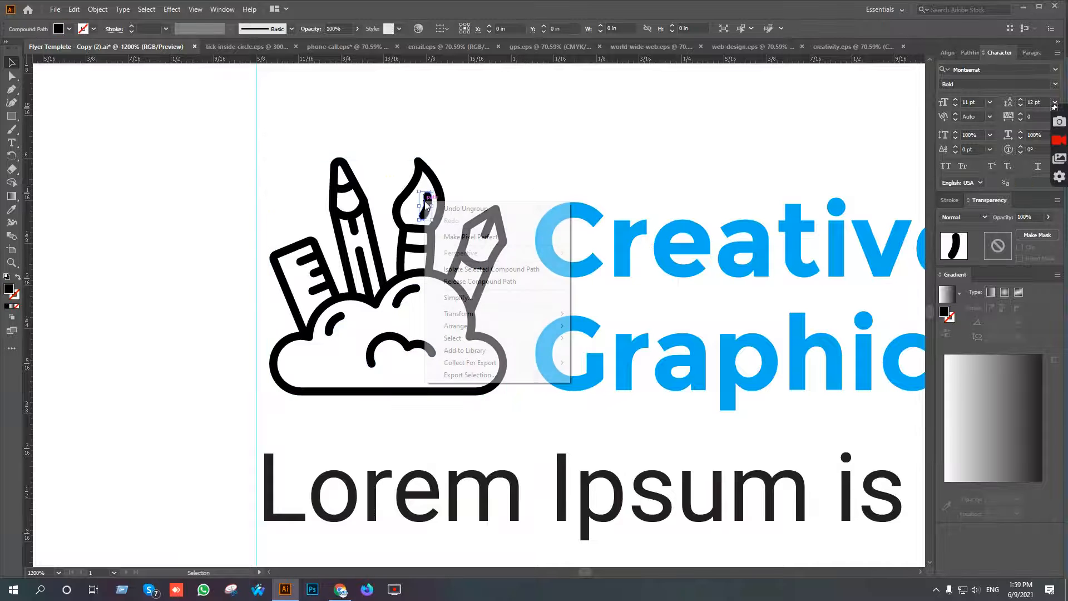
pyautogui.click(568, 191)
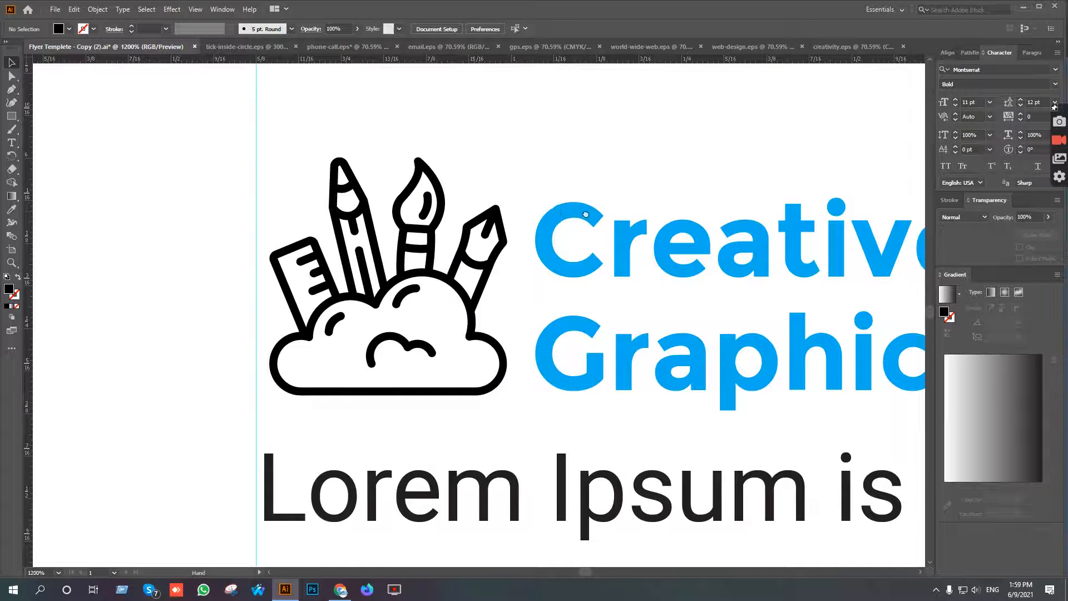
# Select all parts of the Creativity icon and move them onto the empty pasteboard beside the artboard.
pyautogui.hscroll(-3, 618, 244)
pyautogui.scroll(-2, 624, 252)
pyautogui.moveTo(482, 196); pyautogui.dragTo(614, 338)
pyautogui.moveTo(595, 266); pyautogui.dragTo(209, 266)
# Try deleting the clipped main group of the Creativity icon and undo the deletion.
pyautogui.click(200, 150)
pyautogui.click(120, 227)
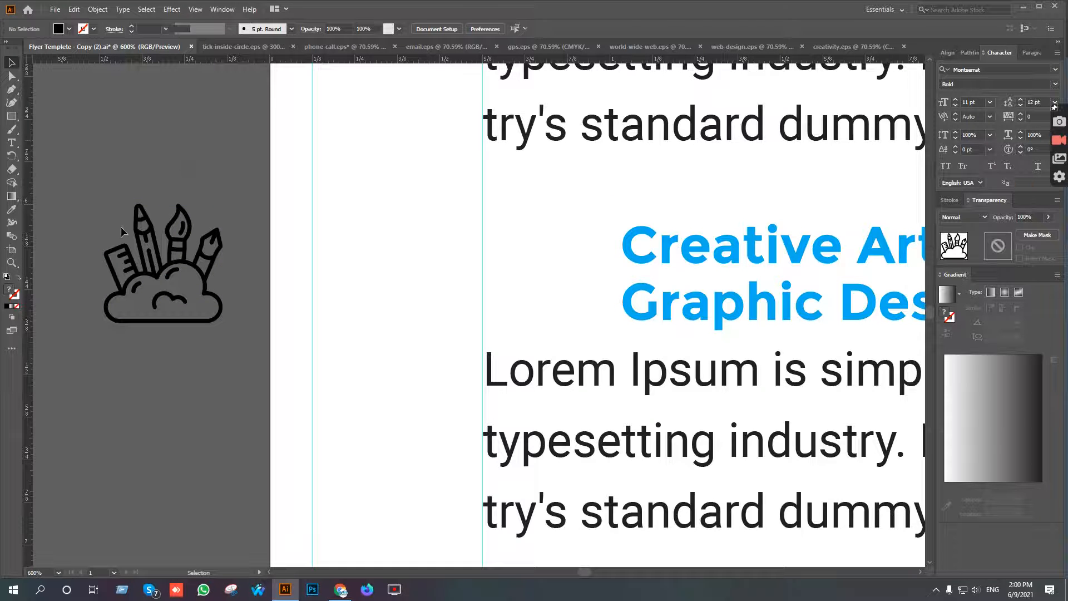
pyautogui.press('Delete')
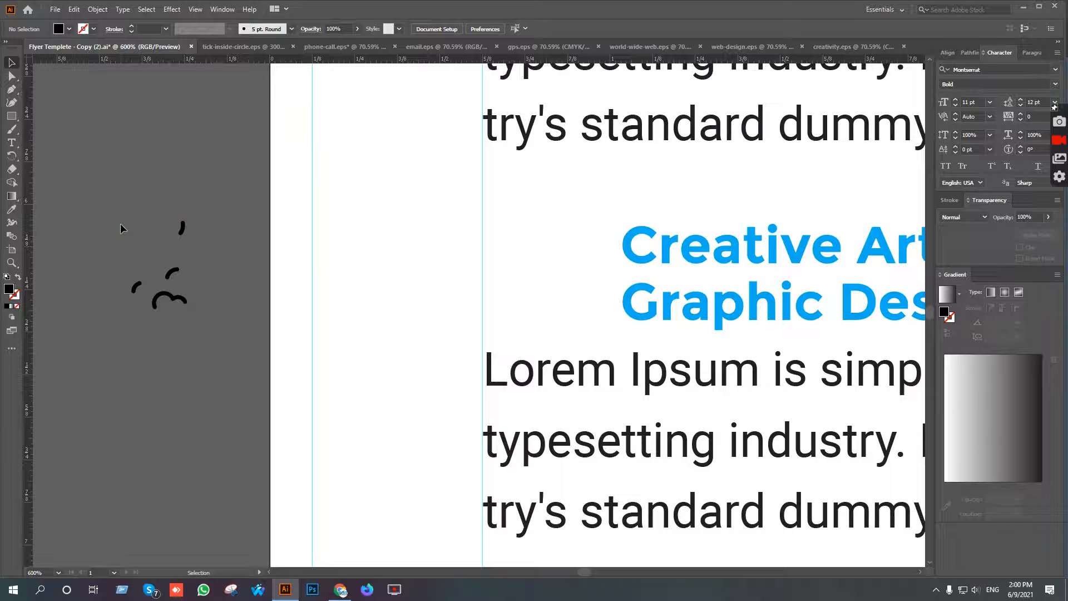
pyautogui.hotkey('ctrl', 'z')
# Release the Creativity icon's clipping mask and delete the leftover invisible clipping shape.
pyautogui.rightClick(156, 215)
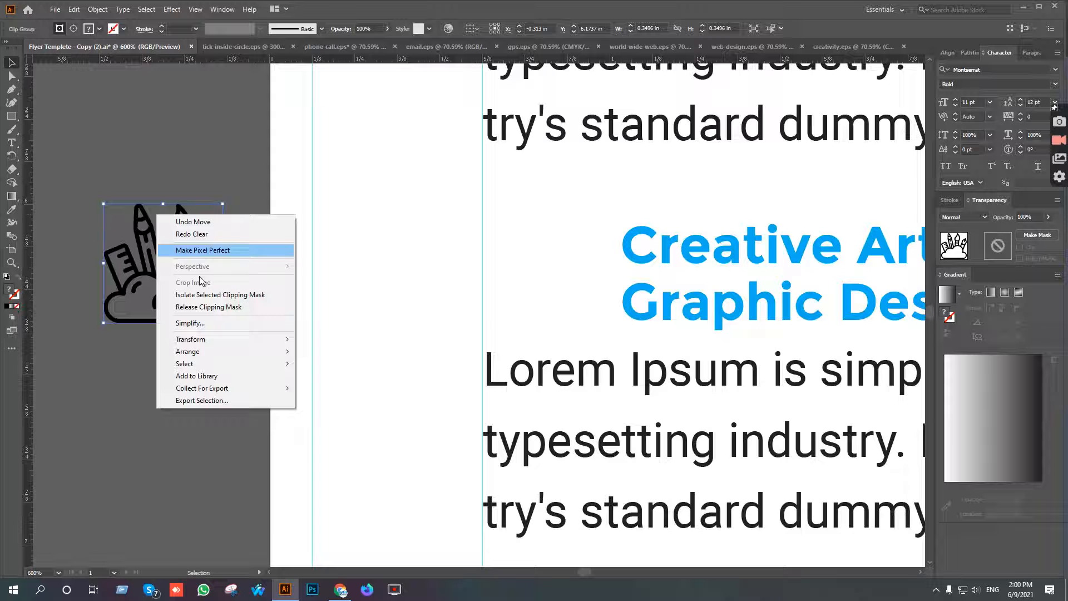
pyautogui.click(214, 307)
pyautogui.click(198, 386)
pyautogui.click(221, 320)
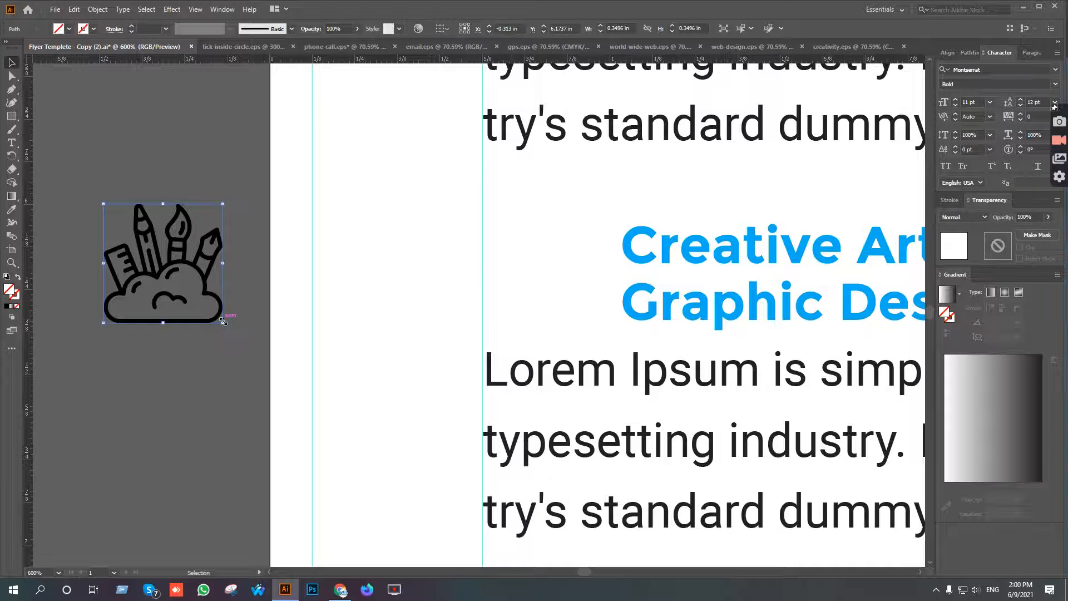
pyautogui.press('Delete')
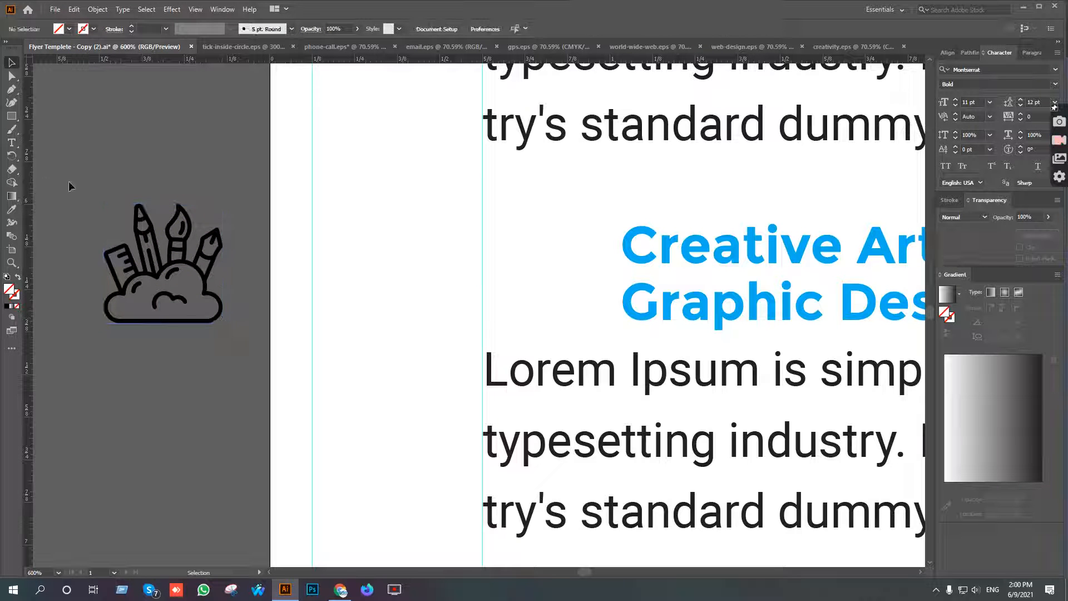
# Recolour the whole Creativity icon with the heading's blue and move it back beside the heading, against the text's margin guide.
pyautogui.hotkey('ctrl', 'a')
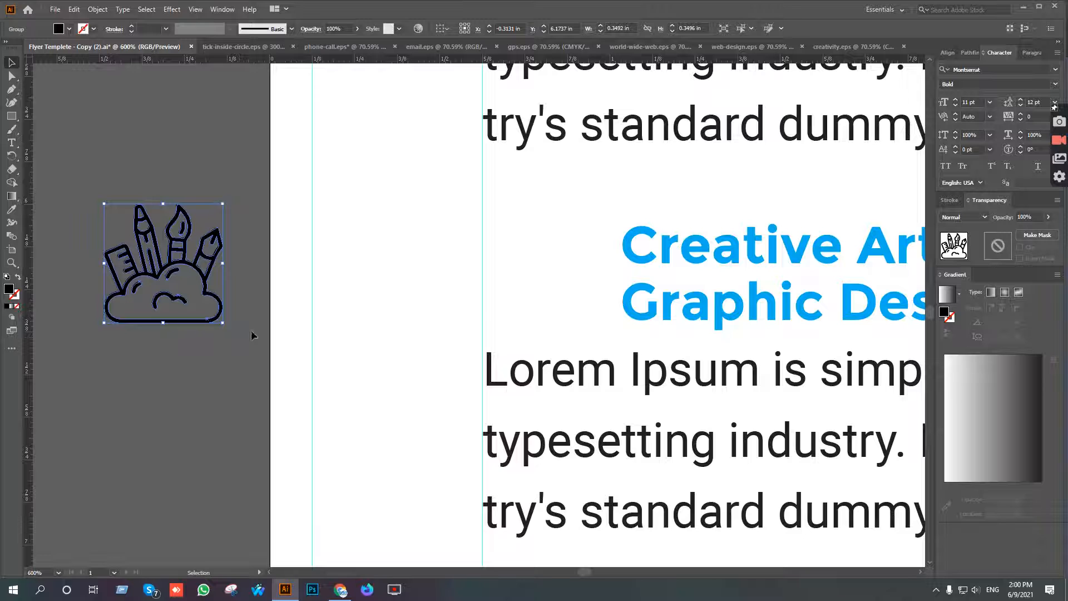
pyautogui.press('i')
pyautogui.click(643, 255)
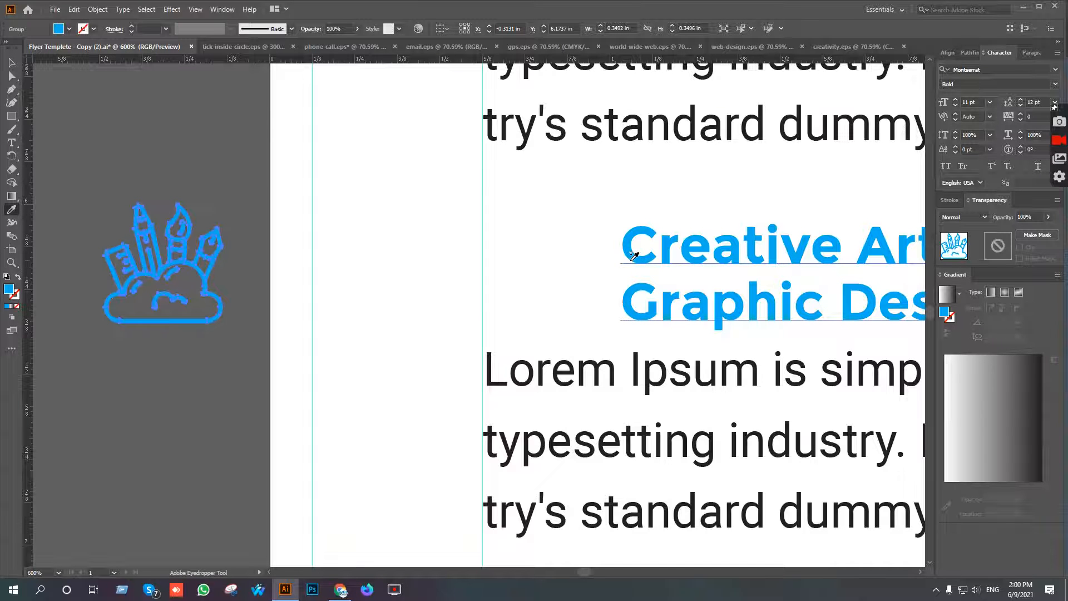
pyautogui.press('v')
pyautogui.moveTo(174, 254); pyautogui.dragTo(553, 259)
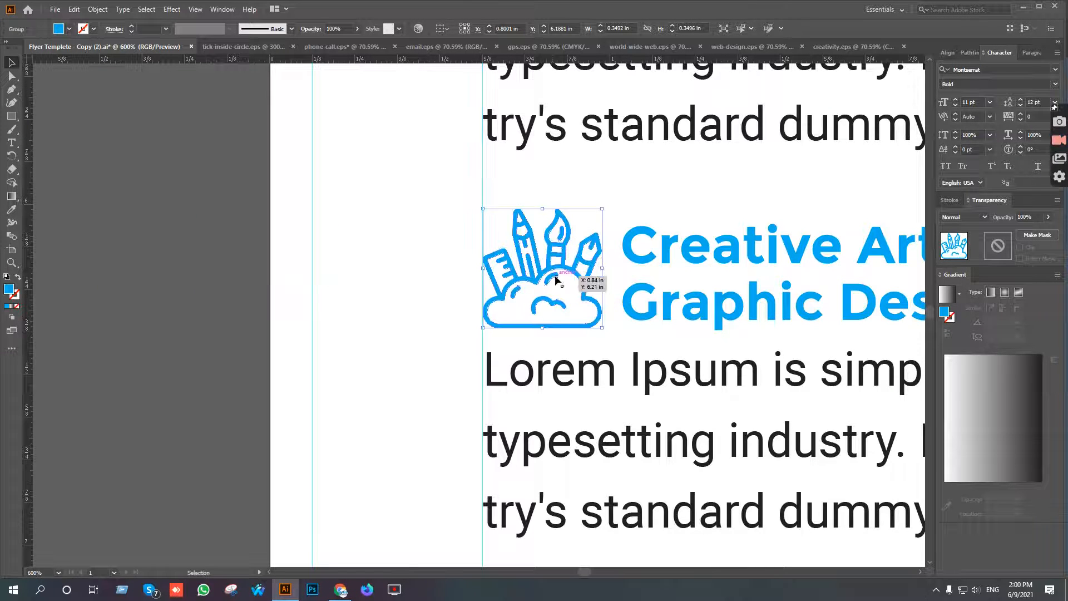
# Centre the Creativity icon and the Creative Art & Graphic Design heading vertically on each other.
pyautogui.keyDown('shift'); pyautogui.click(722, 307); pyautogui.keyUp('shift')
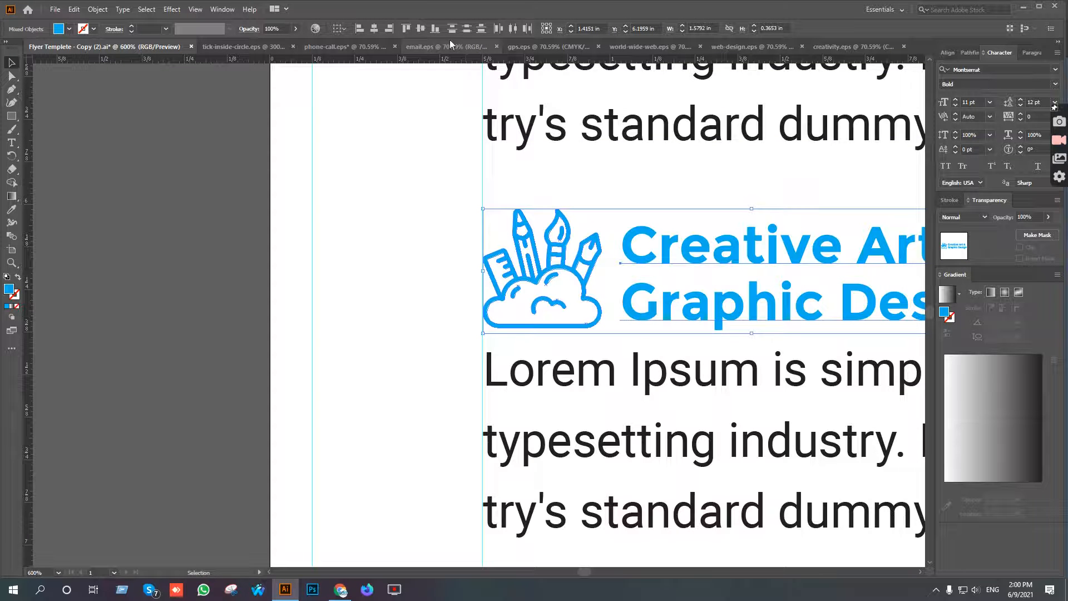
pyautogui.click(421, 28)
pyautogui.scroll(-1, 321, 226)
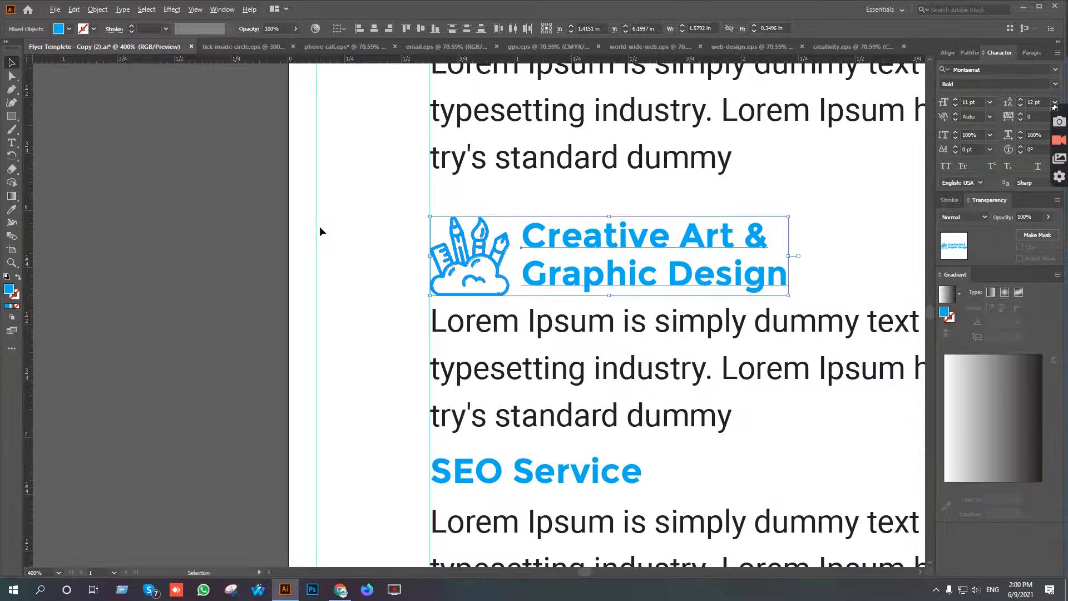
# Group the Creativity icon with its heading and nudge the group up so it sits evenly between the neighbouring descriptions.
pyautogui.moveTo(478, 239); pyautogui.dragTo(467, 199)
pyautogui.scroll(-2, 466, 287)
pyautogui.moveTo(600, 312); pyautogui.dragTo(568, 303)
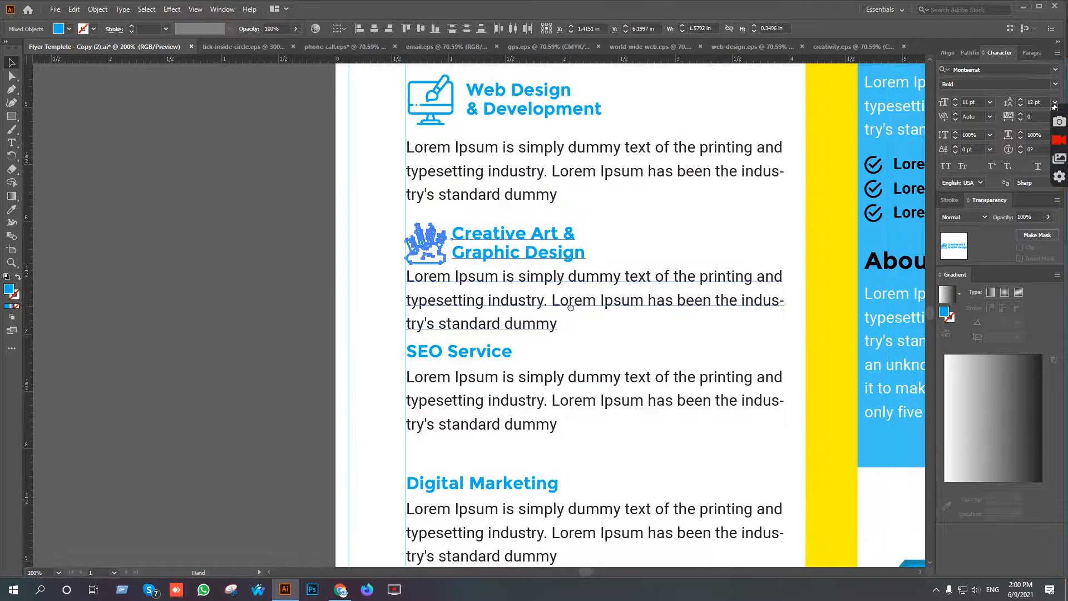
pyautogui.hotkey('ctrl', 'g')
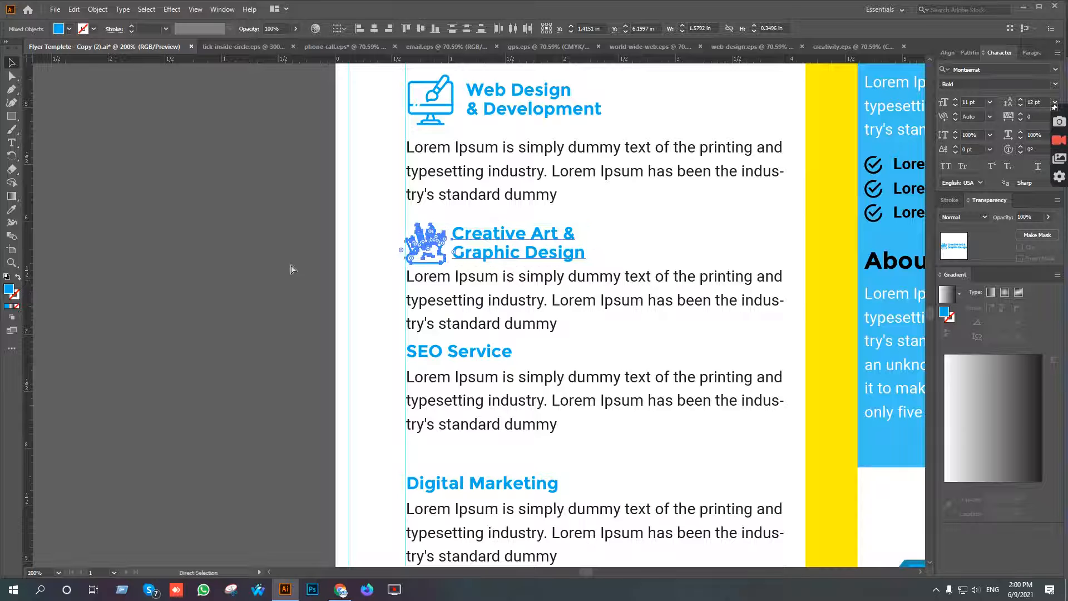
pyautogui.press('Up')
pyautogui.press('Up')
pyautogui.press('Up')
pyautogui.press('Up')
pyautogui.press('Up')
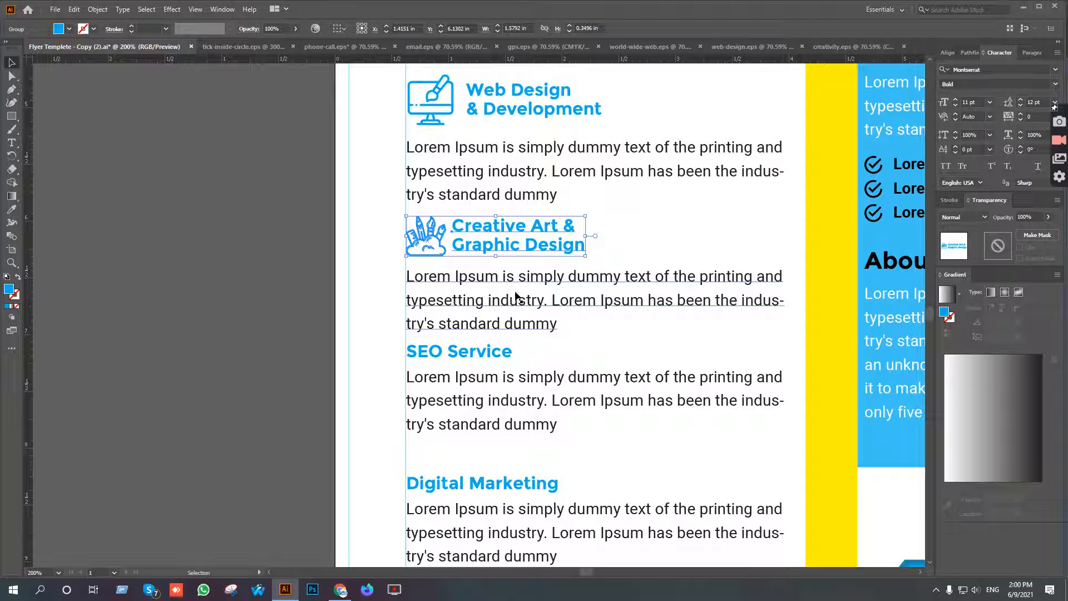
pyautogui.press('Down')
pyautogui.press('Down')
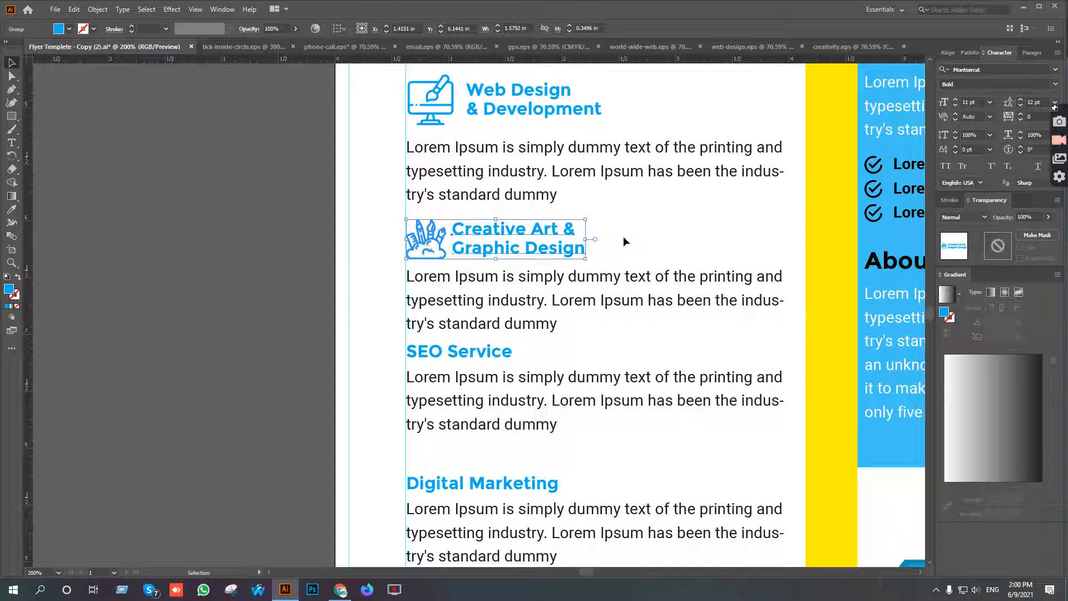
pyautogui.click(617, 256)
pyautogui.click(601, 278)
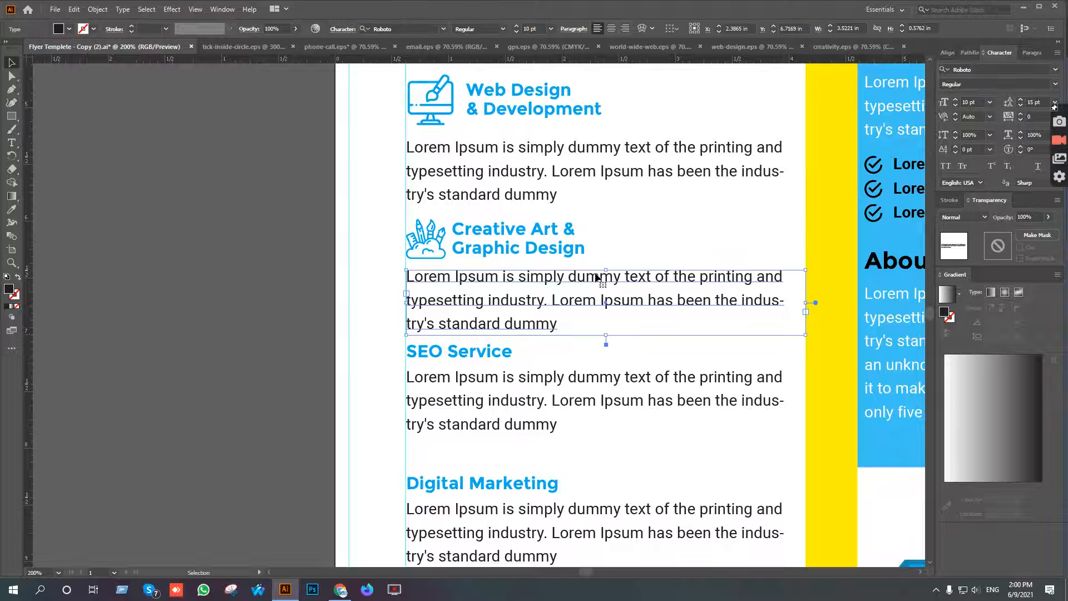
pyautogui.click(323, 244)
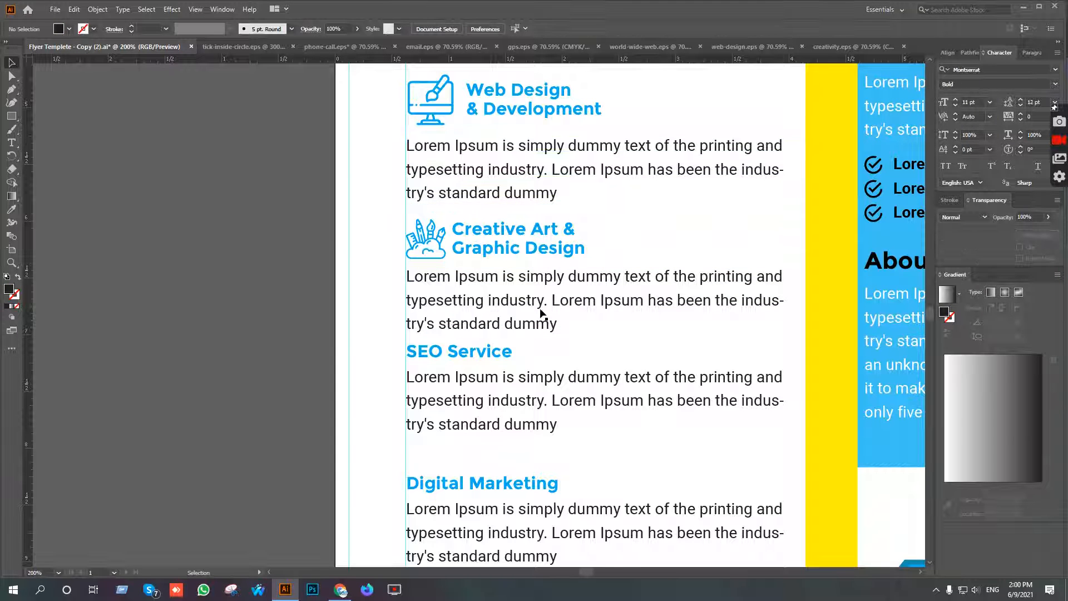
# Move the SEO Service description down to make room for a two-line heading above it.
pyautogui.moveTo(600, 337); pyautogui.dragTo(588, 257)
pyautogui.click(472, 295)
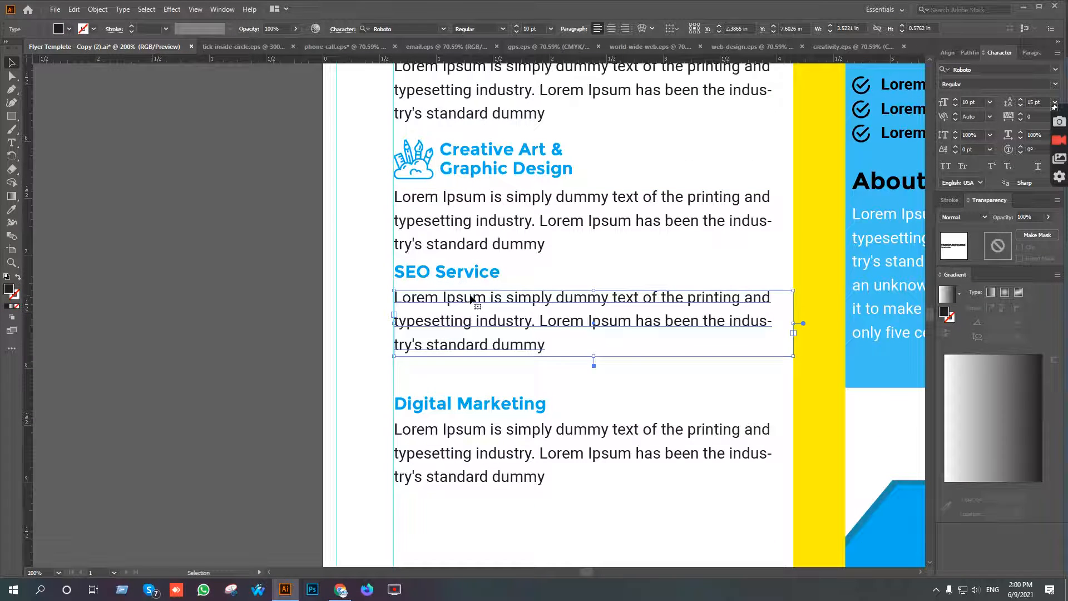
pyautogui.hotkey('shift', 'Down')
# Break the SEO Service heading into two lines after SEO and shift it right to leave room for an icon.
pyautogui.click(471, 272)
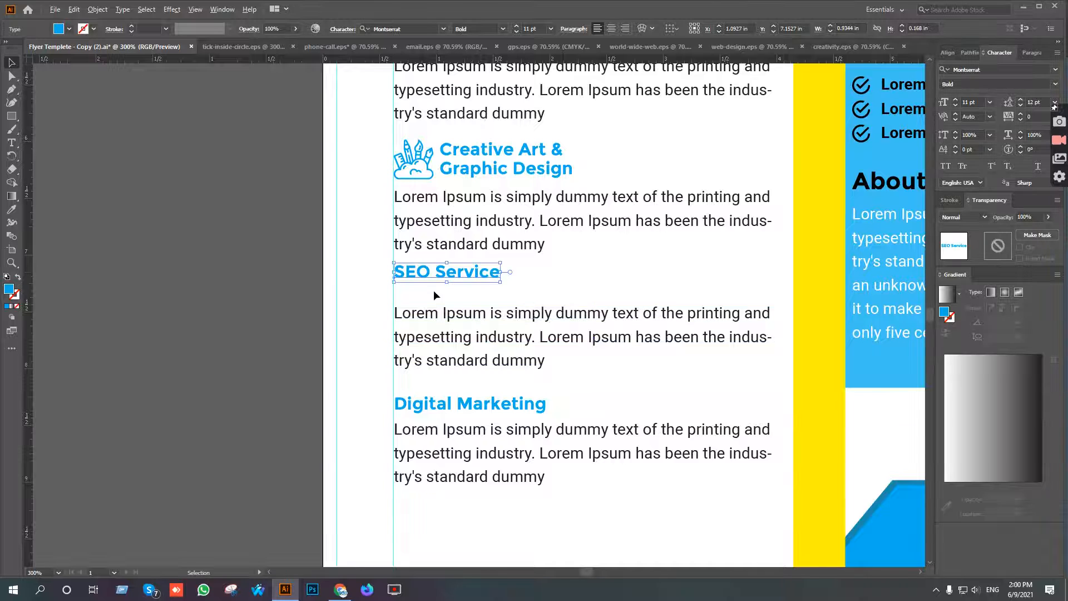
pyautogui.scroll(1, 433, 289)
pyautogui.click(12, 142)
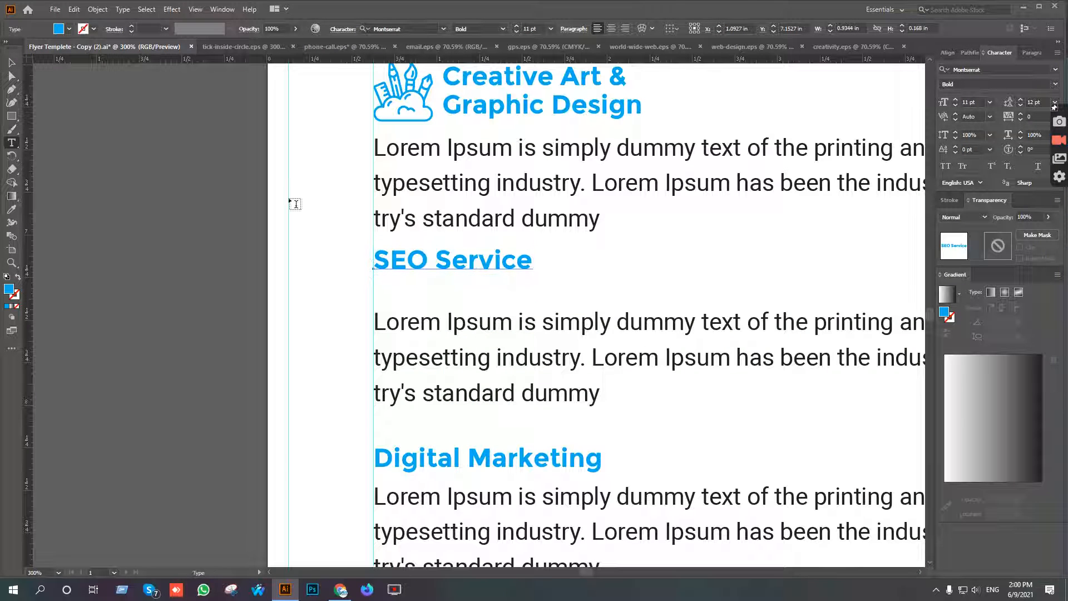
pyautogui.click(442, 256)
pyautogui.press('Return')
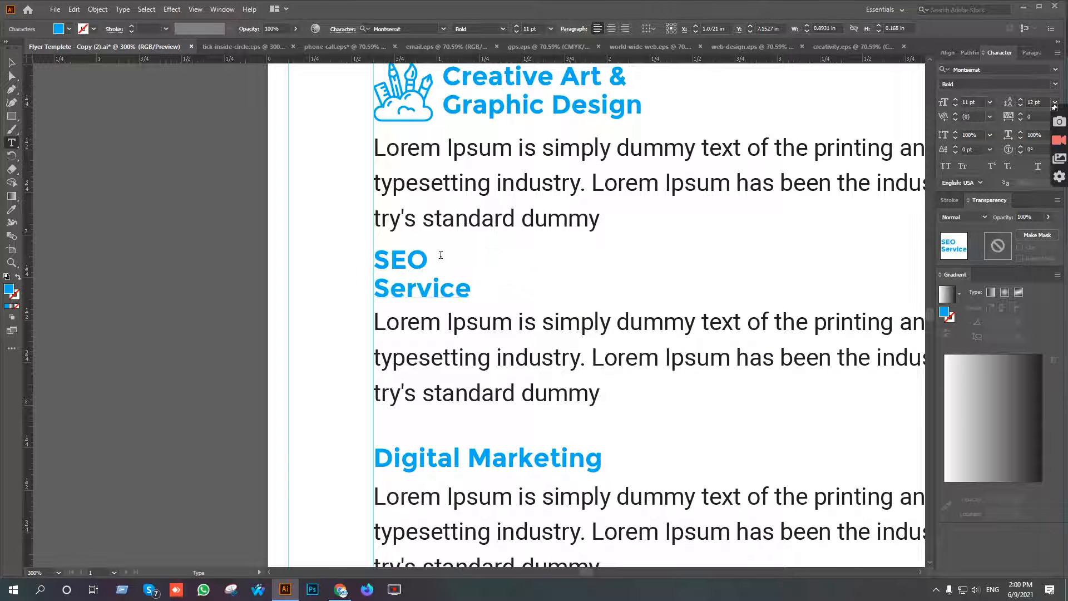
pyautogui.click(12, 63)
pyautogui.hotkey('shift', 'Right')
pyautogui.hotkey('shift', 'Right')
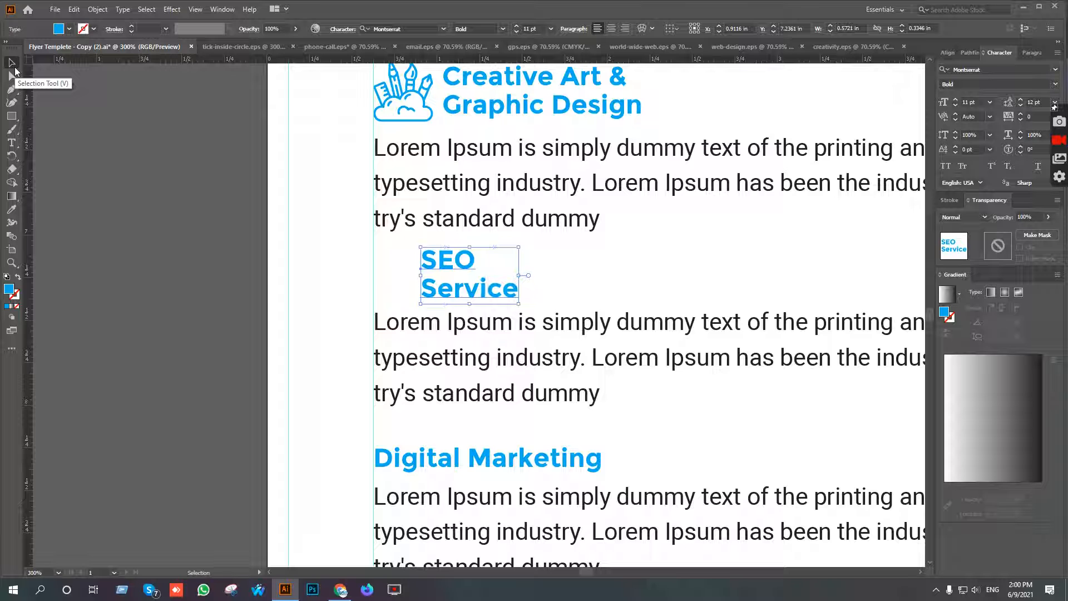
# Switch to Flaticon in Chrome, search for seo icons and open the free Analysis icon with the magnifying glass and line graph.
pyautogui.click(341, 589)
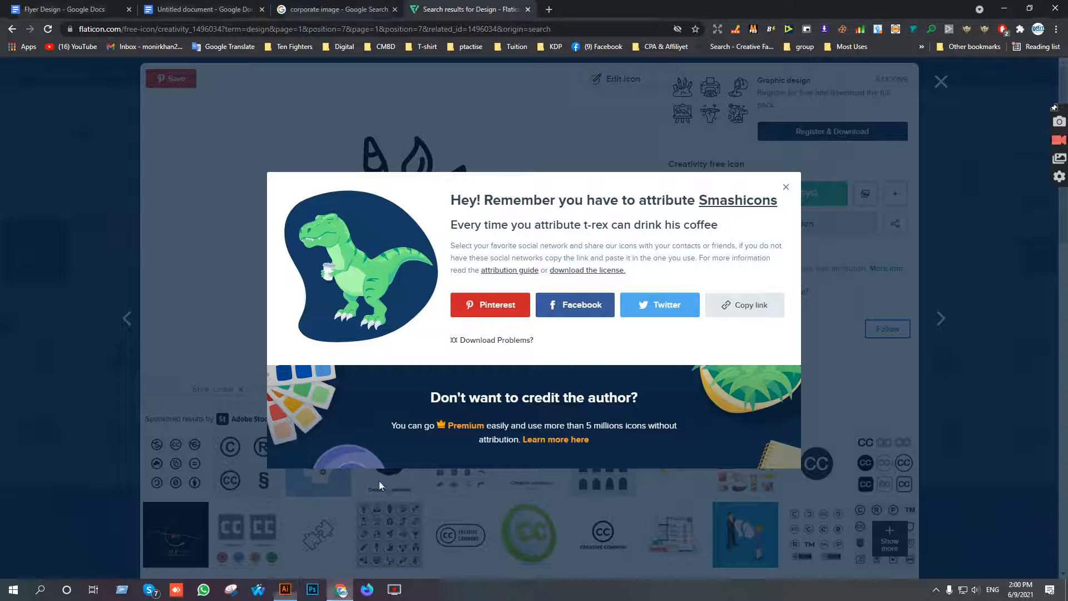
pyautogui.click(930, 95)
pyautogui.click(941, 81)
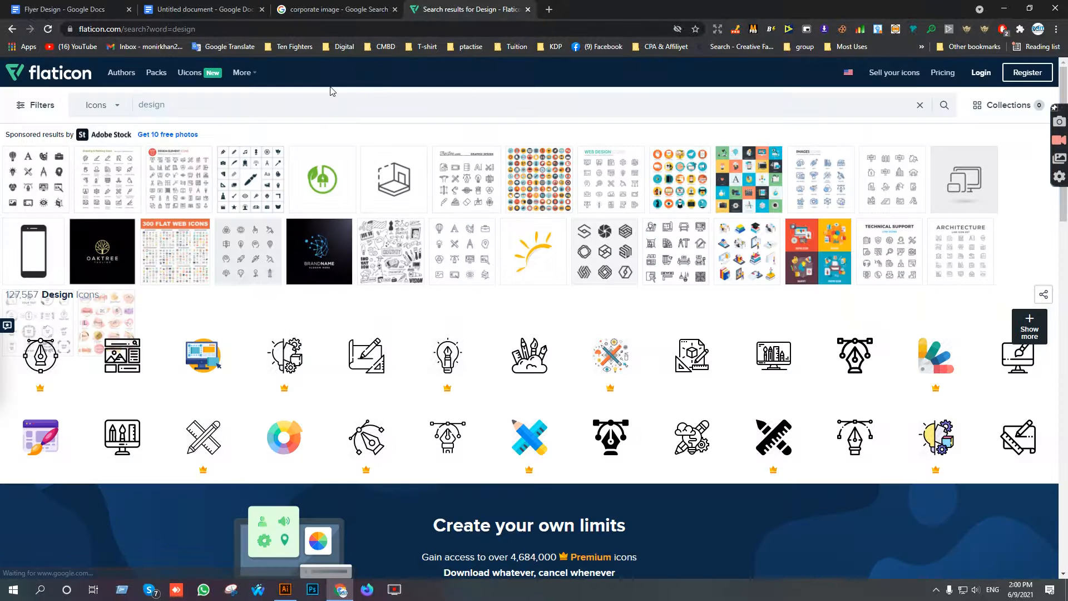
pyautogui.moveTo(195, 104); pyautogui.dragTo(89, 100)
pyautogui.write('se')
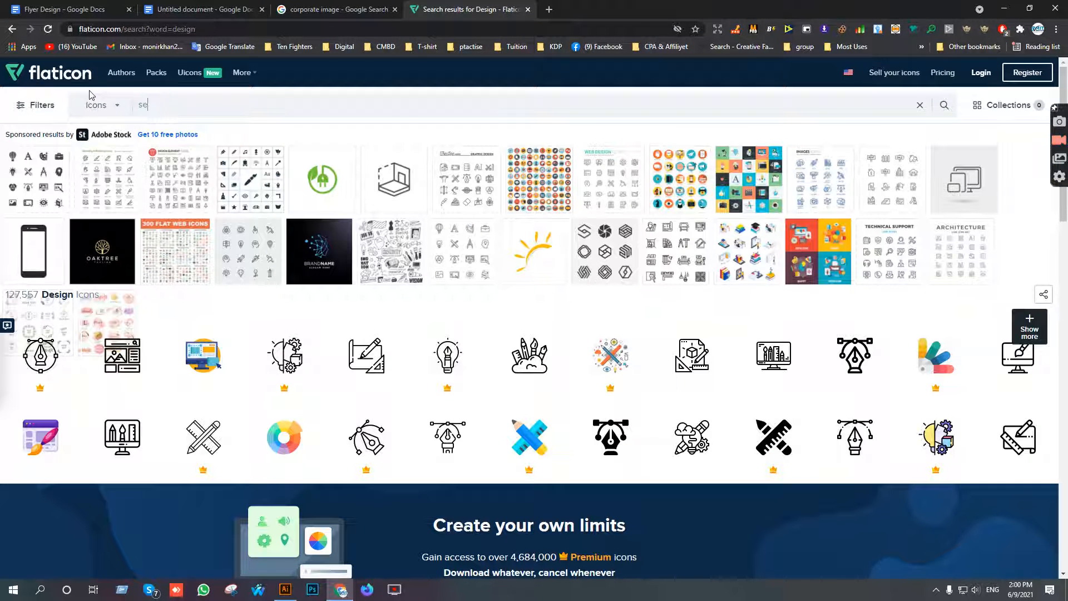
pyautogui.write('o')
pyautogui.press('Return')
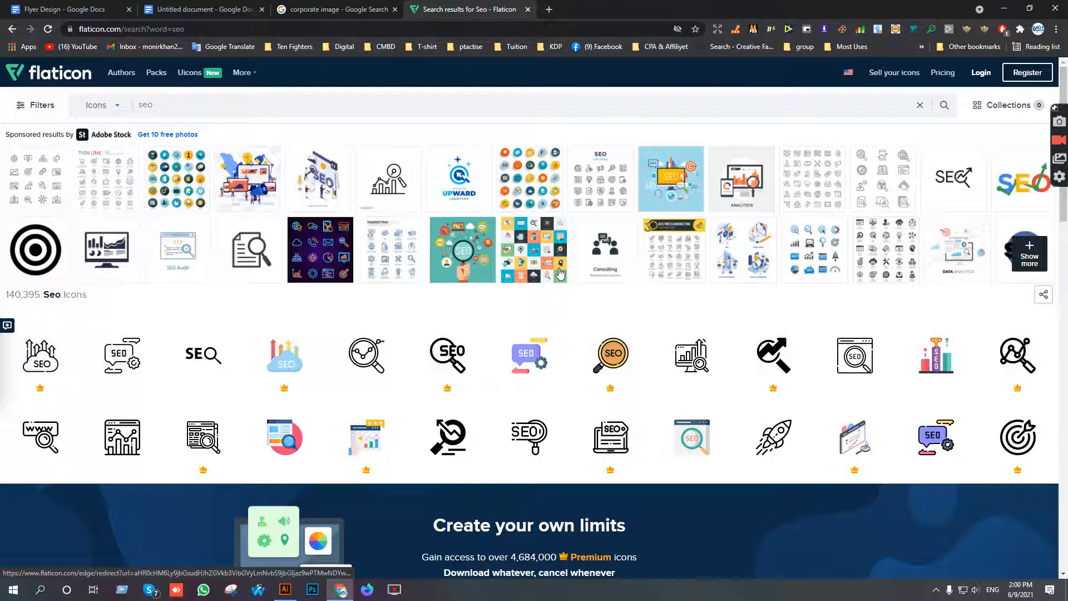
pyautogui.moveTo(547, 327)
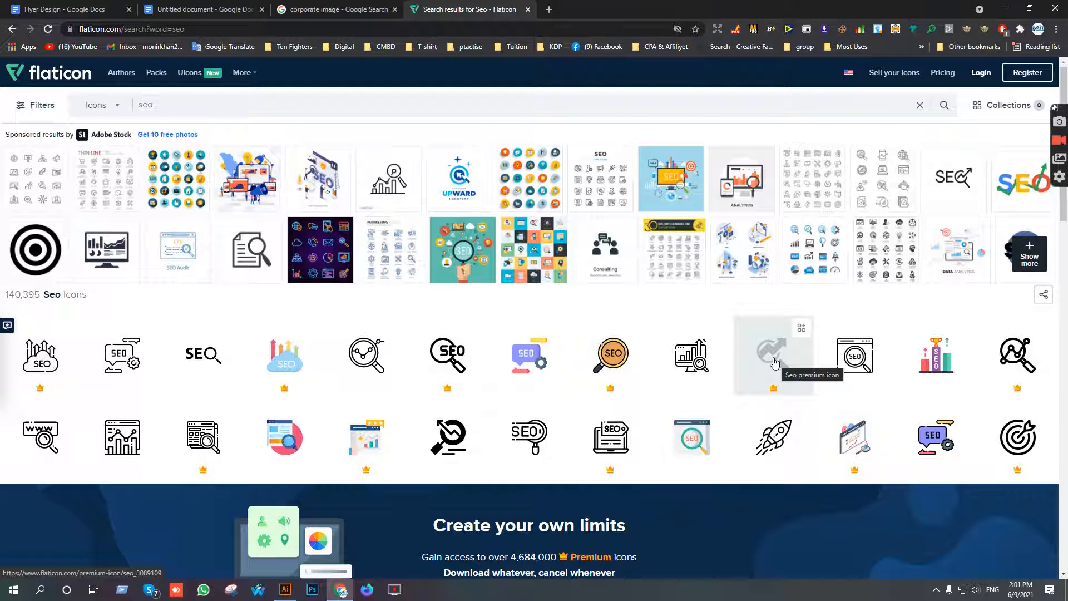
pyautogui.click(367, 356)
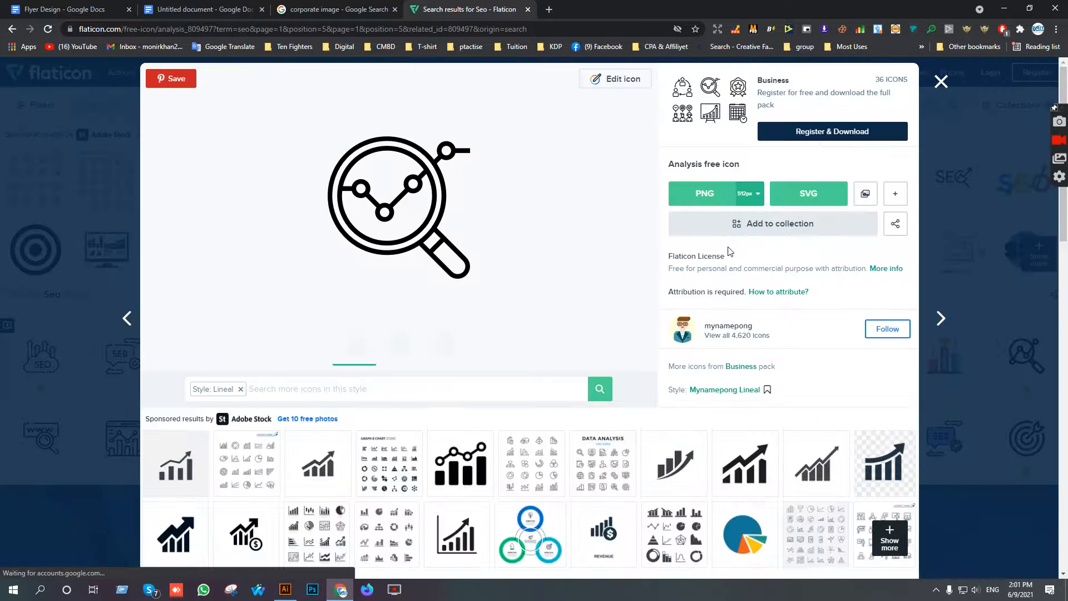
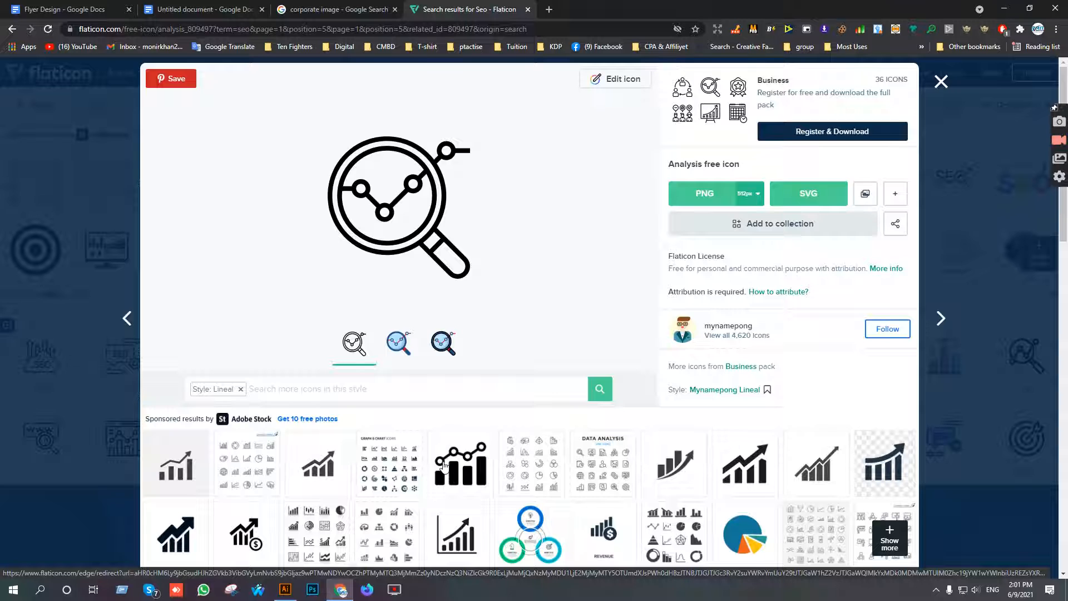
# Close the Analysis icon and search Flaticon for up arrow icons.
pyautogui.click(941, 83)
pyautogui.moveTo(202, 95); pyautogui.dragTo(9, 83)
pyautogui.write('up arrow')
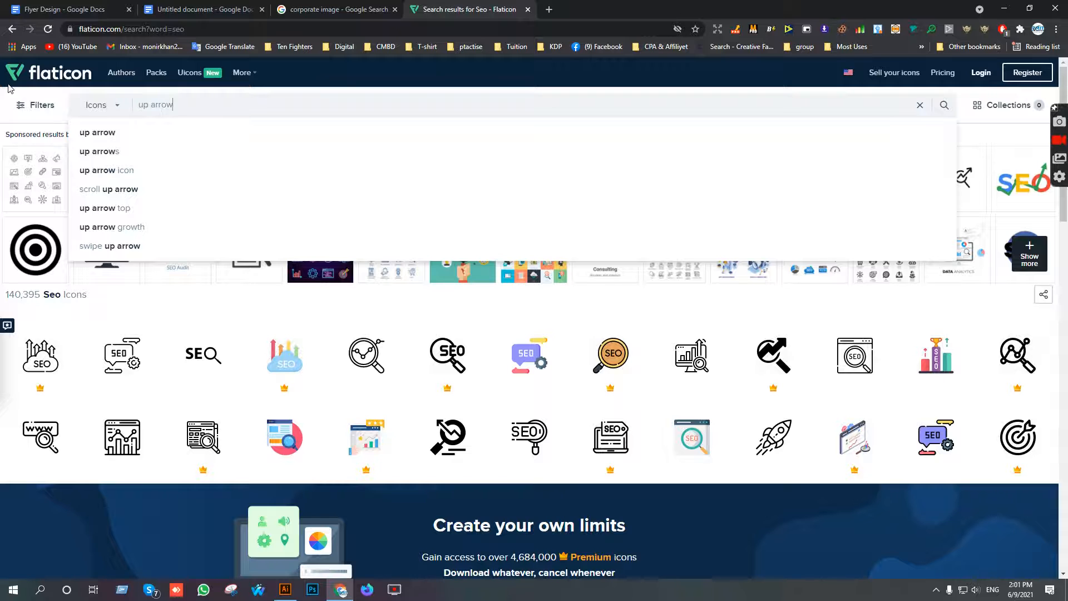
pyautogui.press('Return')
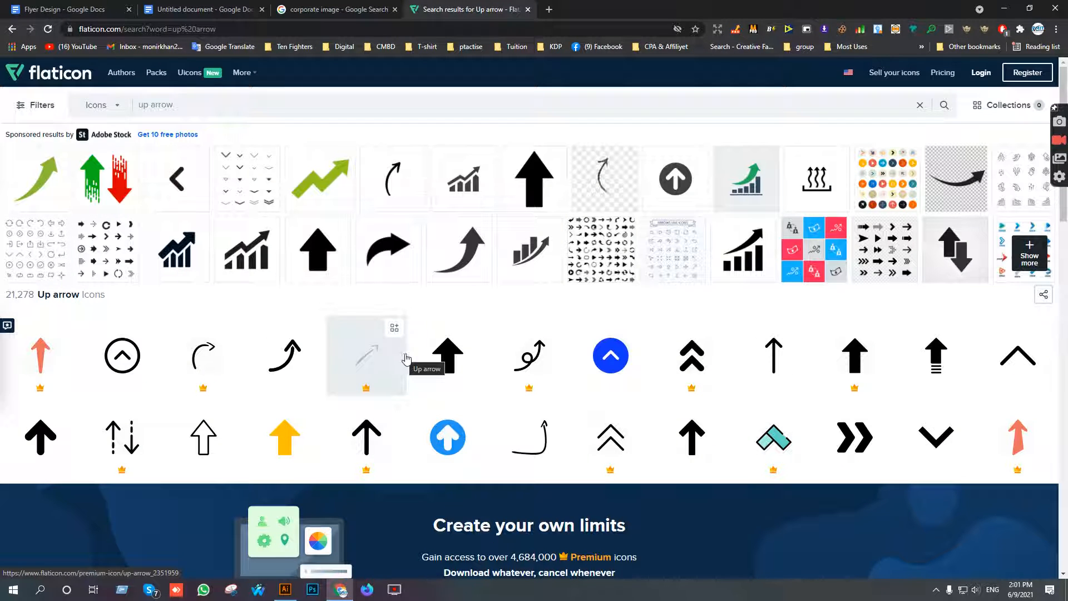
# Search Flaticon for grow icons and open the free Profits icon with rising bars and an upward arrow.
pyautogui.click(201, 103)
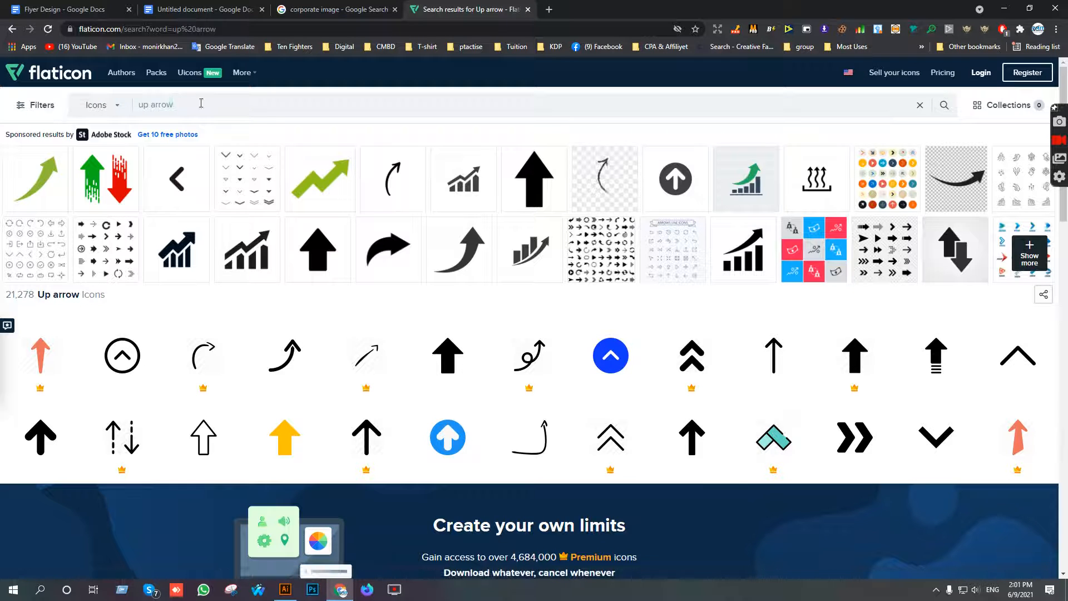
pyautogui.moveTo(201, 102); pyautogui.dragTo(137, 104)
pyautogui.press('BackSpace')
pyautogui.write('grow')
pyautogui.press('Return')
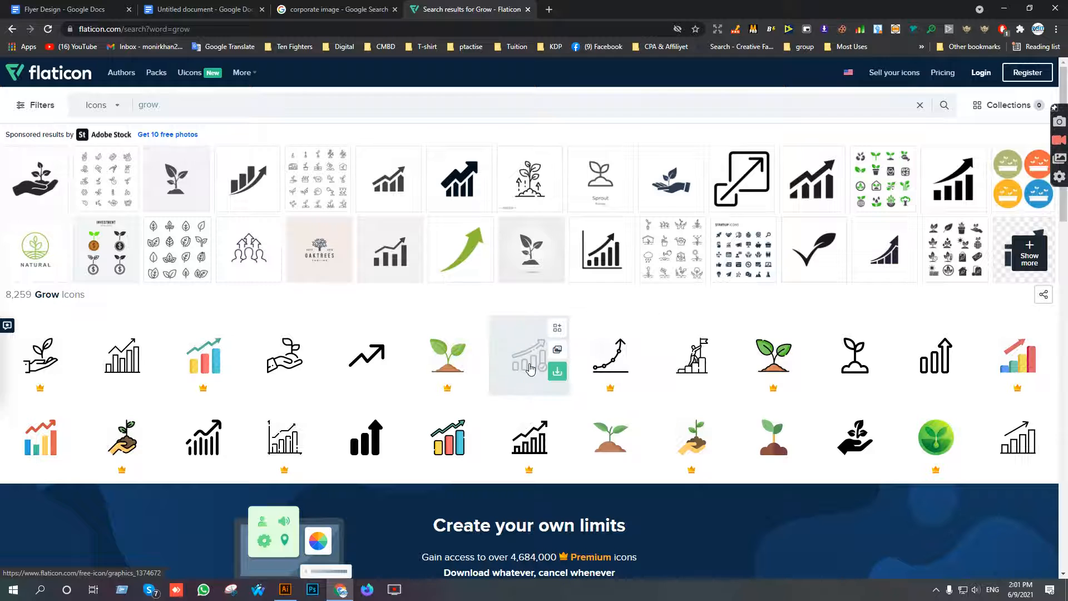
pyautogui.click(198, 436)
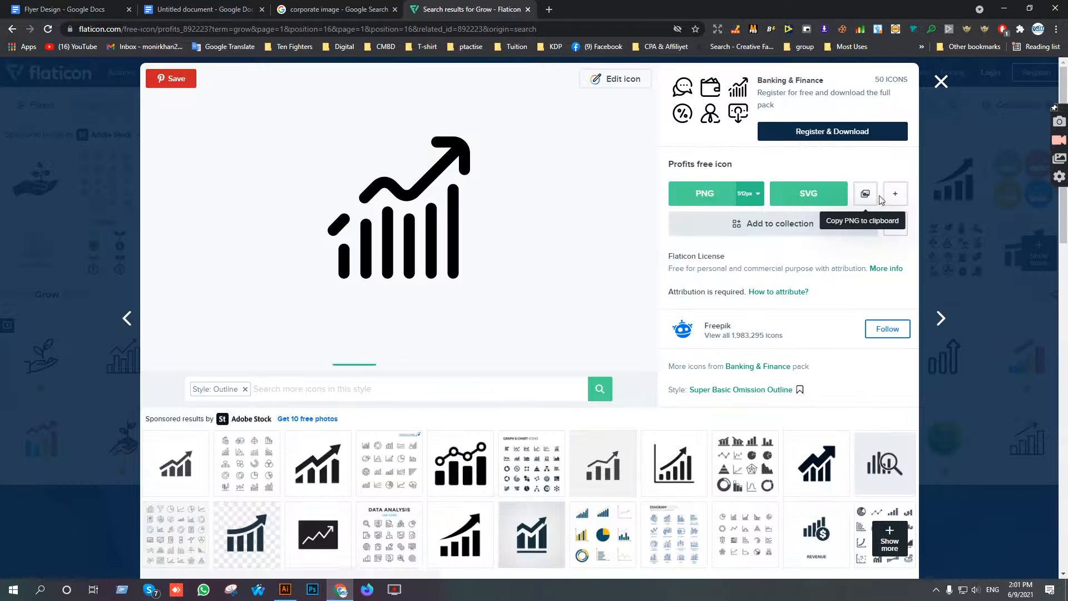
# Download the Profits icon as a free EPS file, selecting all the crosswalk squares in the image check.
pyautogui.click(891, 196)
pyautogui.click(878, 226)
pyautogui.click(672, 306)
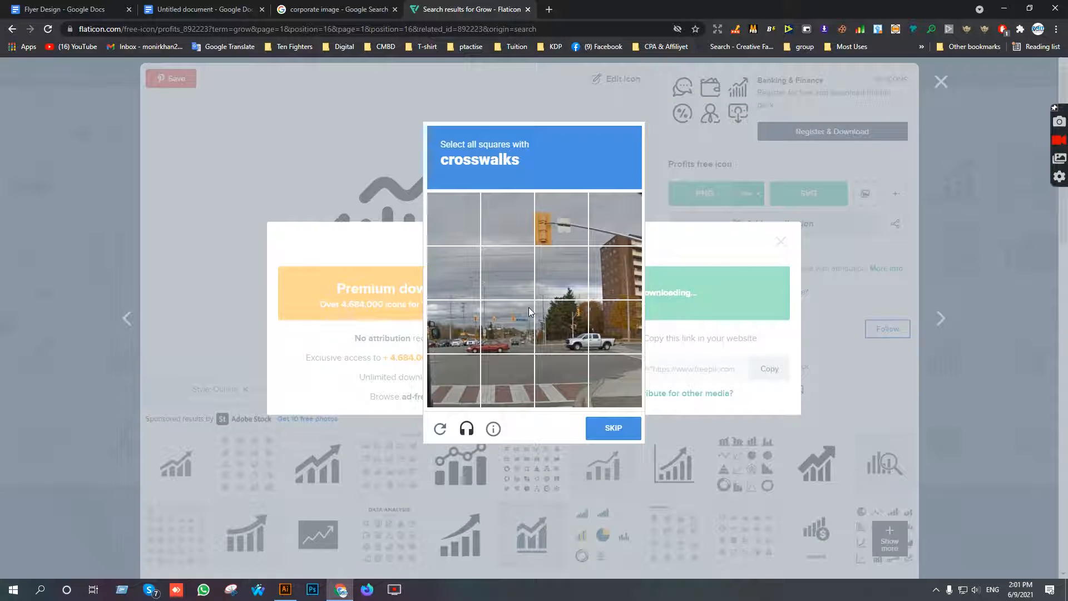
pyautogui.click(615, 388)
pyautogui.click(562, 389)
pyautogui.click(520, 391)
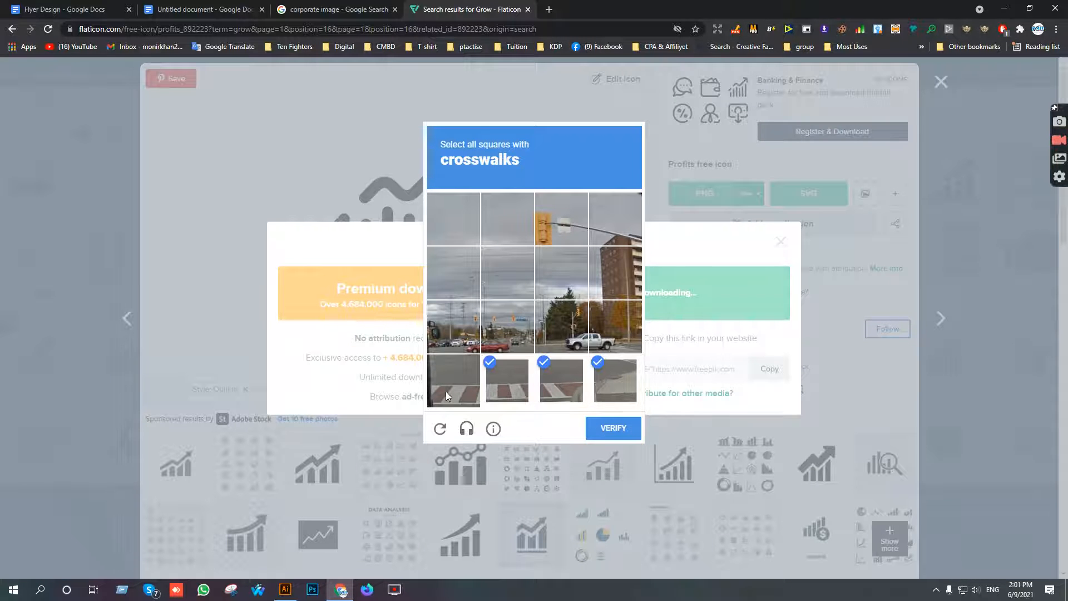
pyautogui.click(445, 392)
pyautogui.click(598, 426)
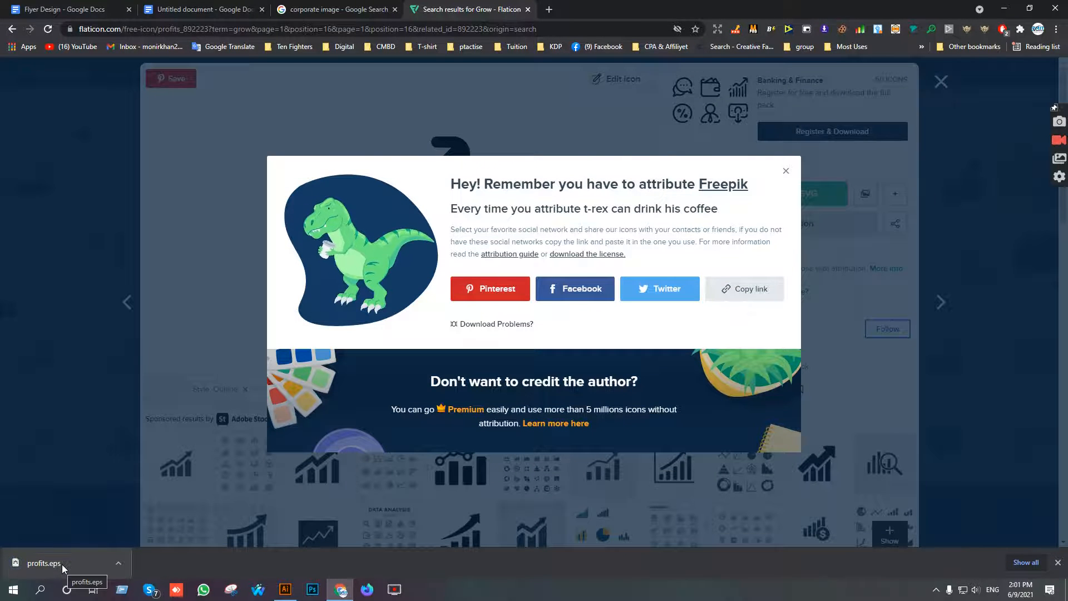
# Open the downloaded profits.eps in Illustrator, move the chart icon off the artboard and release its compound path.
pyautogui.click(61, 564)
pyautogui.moveTo(391, 124); pyautogui.dragTo(652, 192)
pyautogui.rightClick(652, 192)
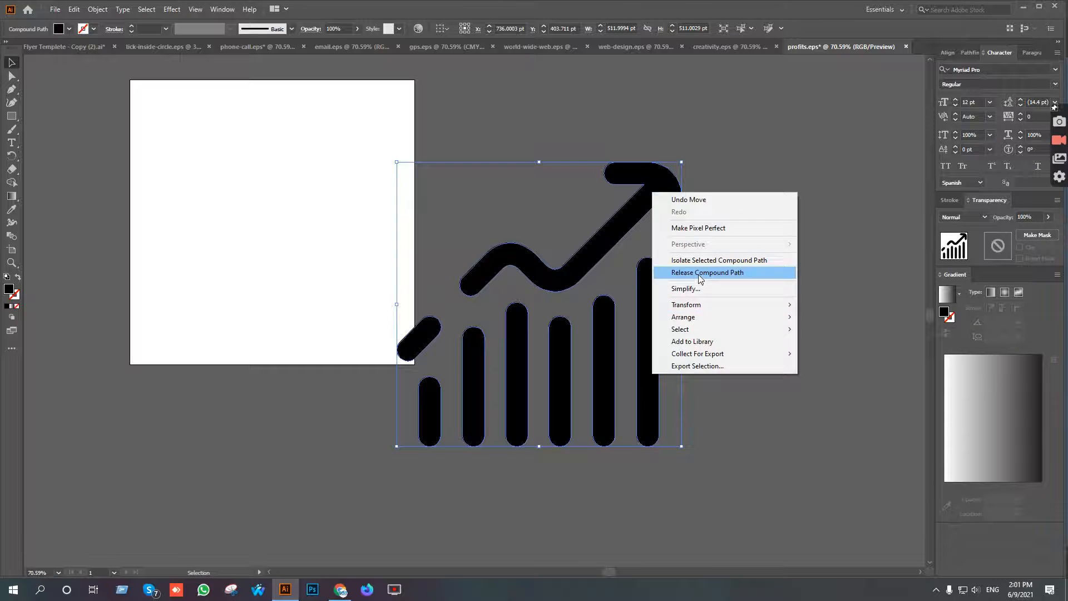
pyautogui.click(756, 253)
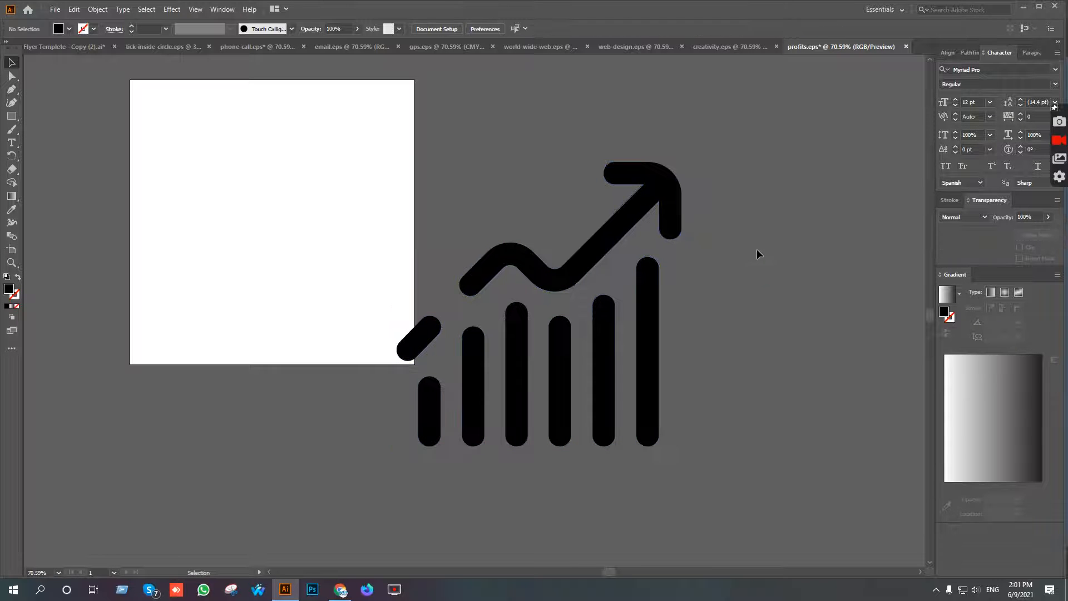
# Select all the bars and arrow parts of the chart icon and group them.
pyautogui.rightClick(610, 234)
pyautogui.click(769, 213)
pyautogui.click(643, 376)
pyautogui.press('a')
pyautogui.moveTo(305, 149); pyautogui.dragTo(792, 479)
pyautogui.press('v')
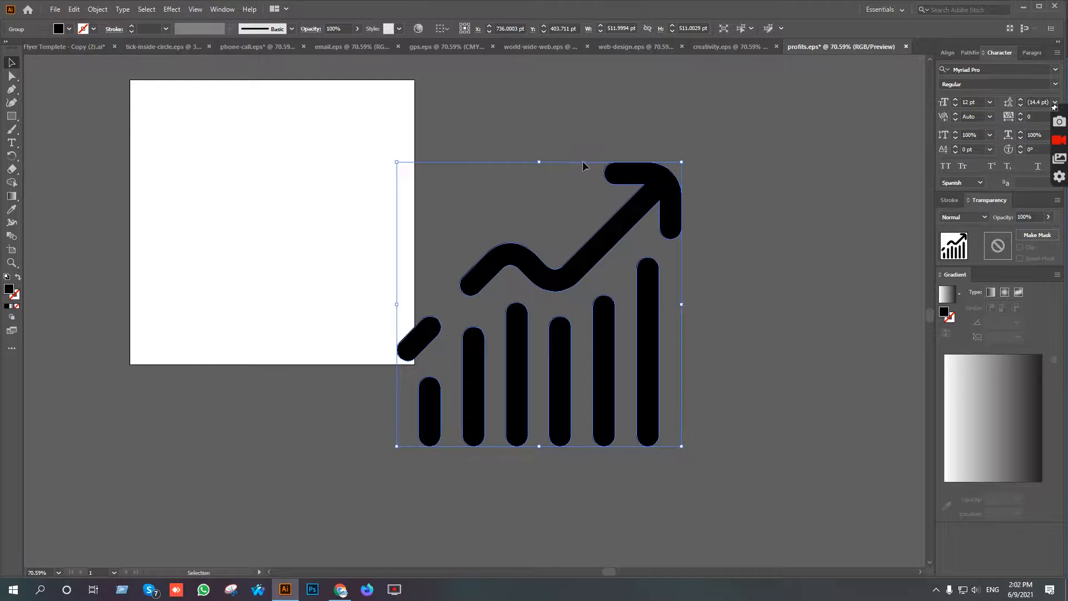
# Paste the chart icon into the flyer document and scale it down to about 1.57 in wide over the SEO Service entry.
pyautogui.click(37, 47)
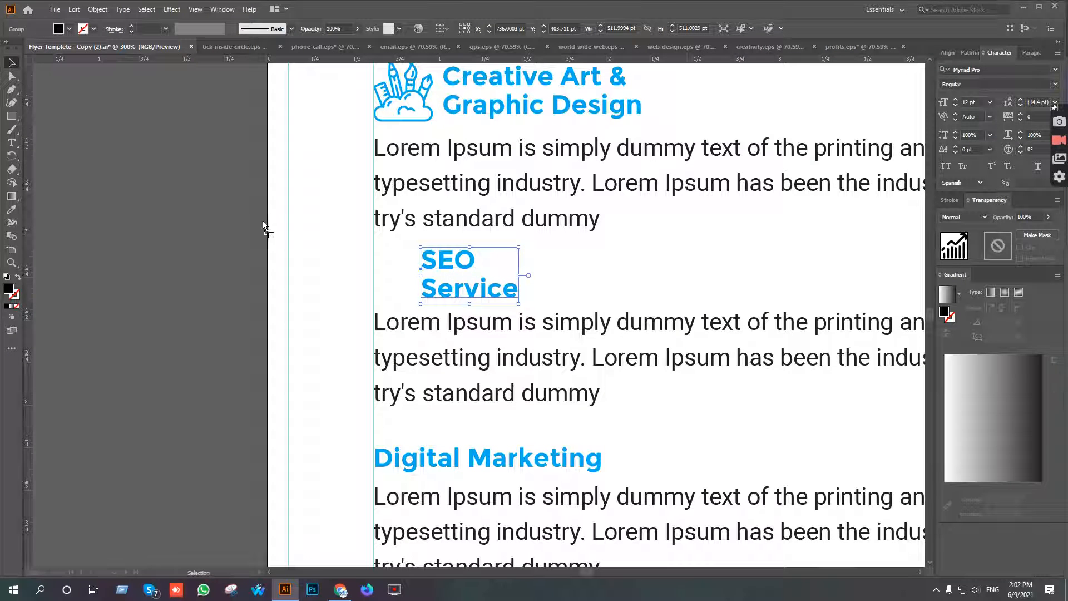
pyautogui.hotkey('ctrl', 'v')
pyautogui.scroll(-2, 429, 400)
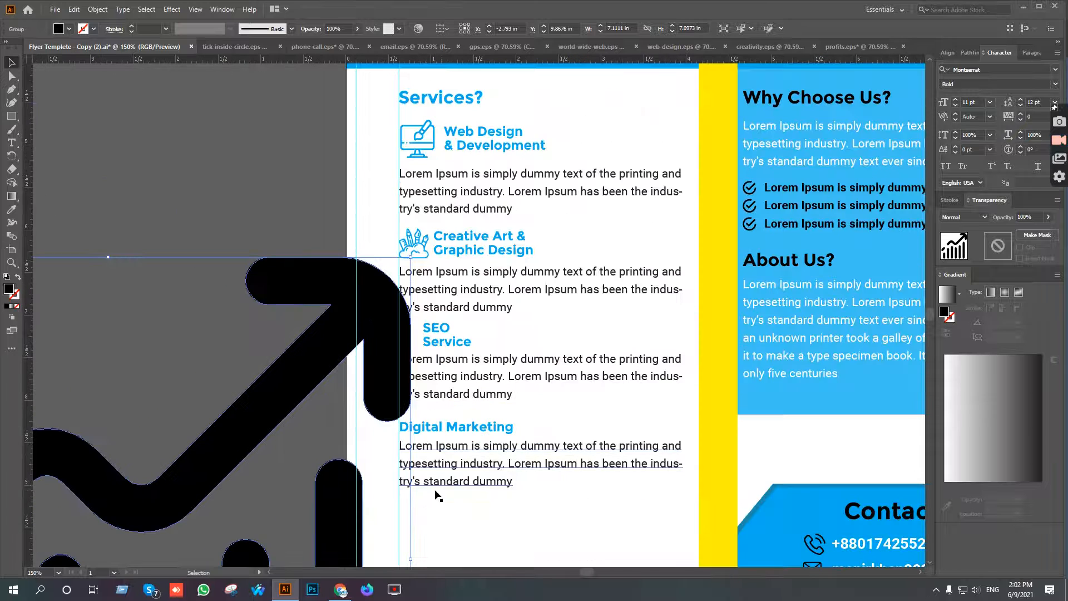
pyautogui.moveTo(410, 558); pyautogui.dragTo(453, 303)
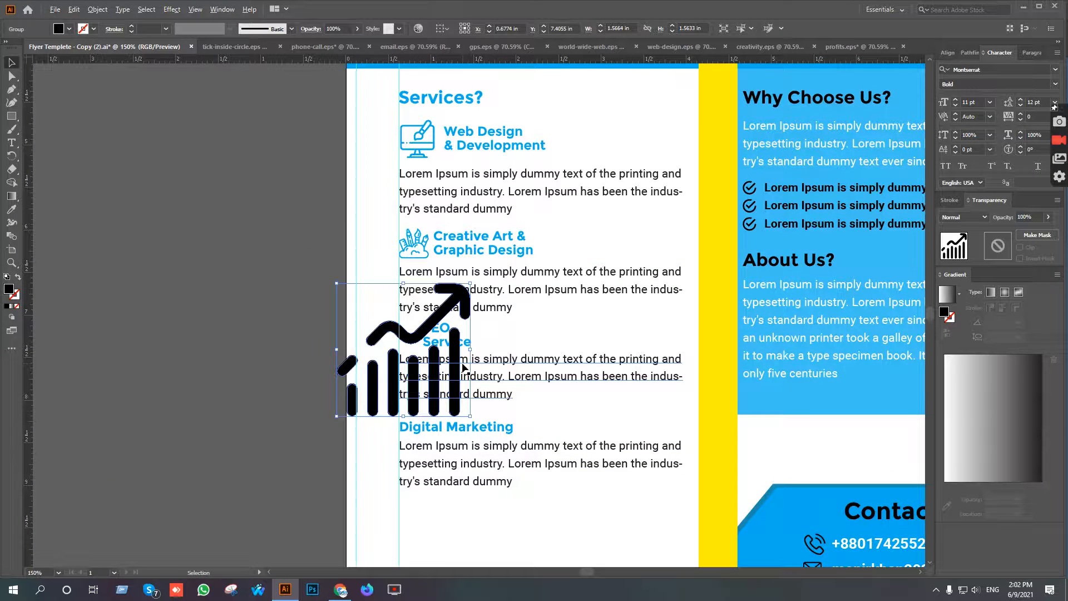
# Scale the chart icon down to about 0.38 in wide and align it to the margin guide beside the SEO Service heading.
pyautogui.scroll(4, 468, 367)
pyautogui.keyDown('shift'); pyautogui.click(489, 303); pyautogui.keyUp('shift')
pyautogui.click(520, 300)
pyautogui.click(436, 297)
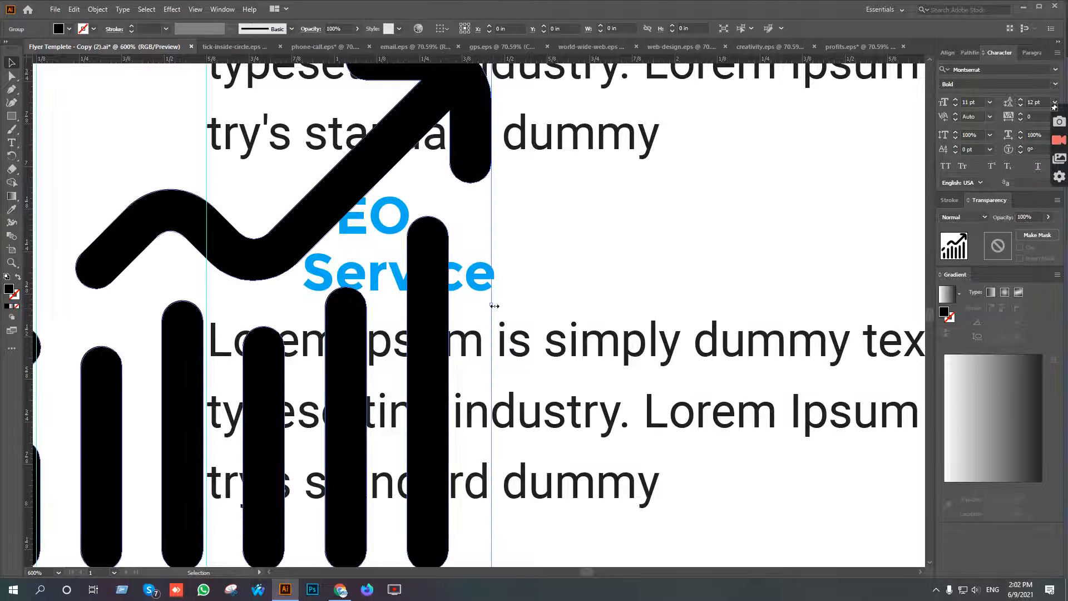
pyautogui.moveTo(493, 305); pyautogui.dragTo(267, 305)
pyautogui.moveTo(515, 298); pyautogui.dragTo(546, 311)
pyautogui.moveTo(298, 333); pyautogui.dragTo(400, 285)
pyautogui.scroll(-3, 400, 285)
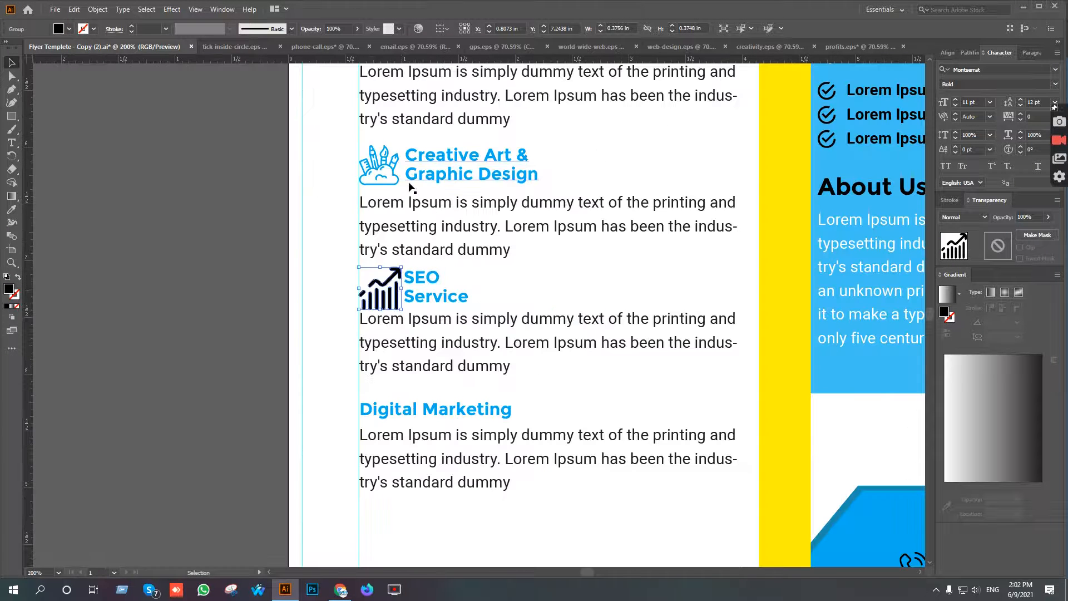
pyautogui.scroll(4, 420, 295)
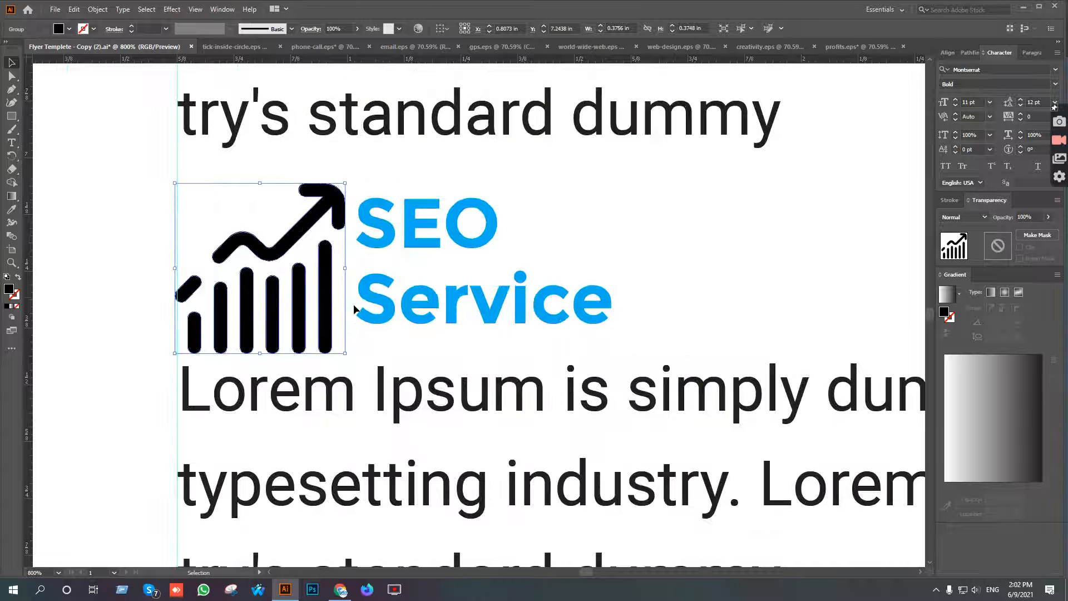
pyautogui.press('Right')
# Recolor the chart icon with the blue sampled from the SEO Service heading.
pyautogui.press('i')
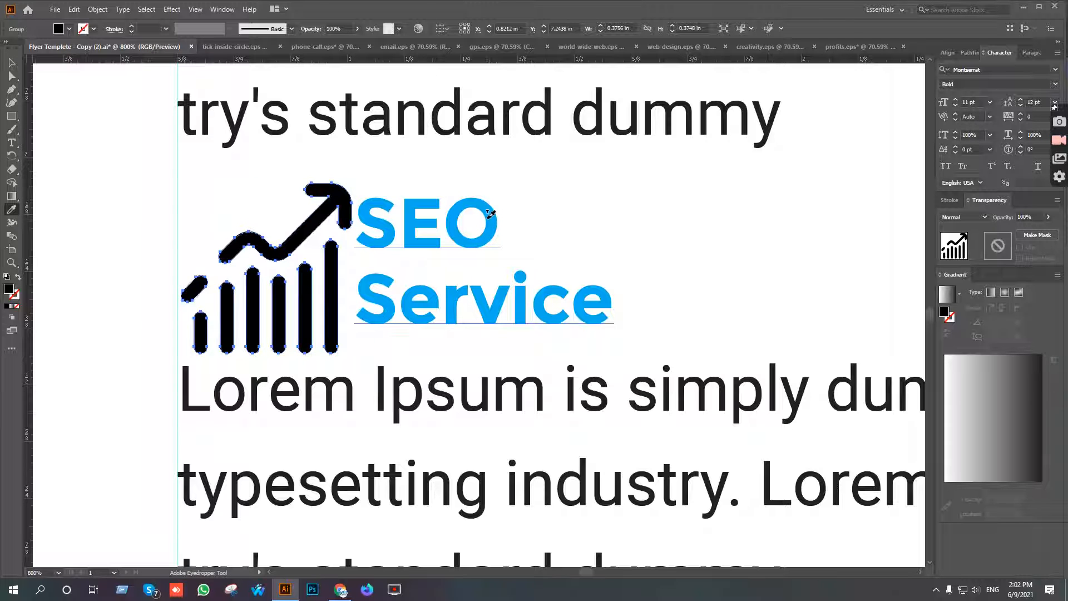
pyautogui.click(490, 214)
pyautogui.press('v')
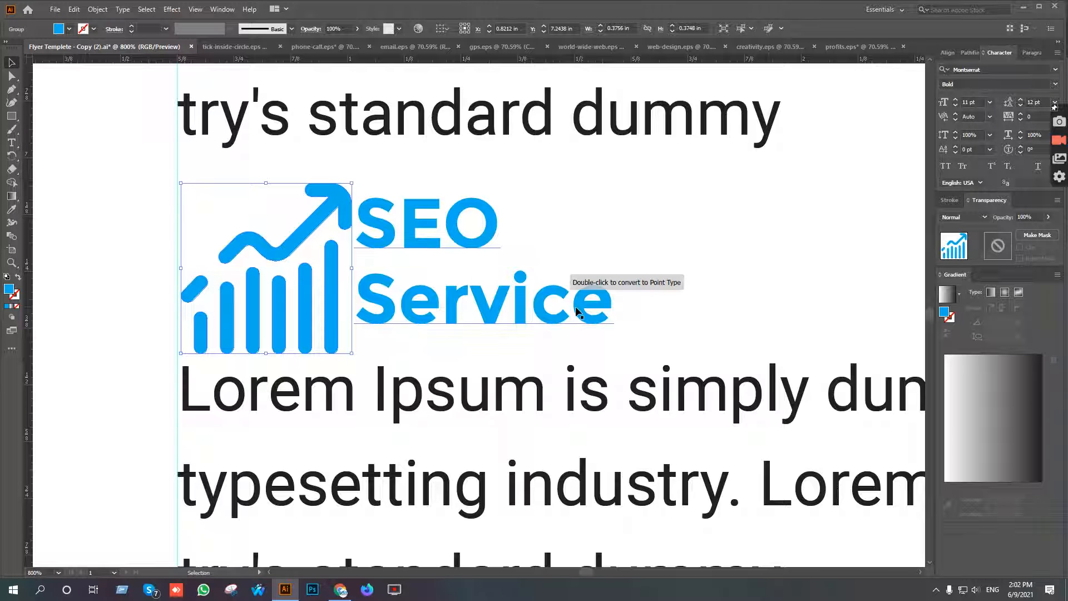
pyautogui.click(595, 299)
pyautogui.press('/')
pyautogui.hotkey('shift', 'Right')
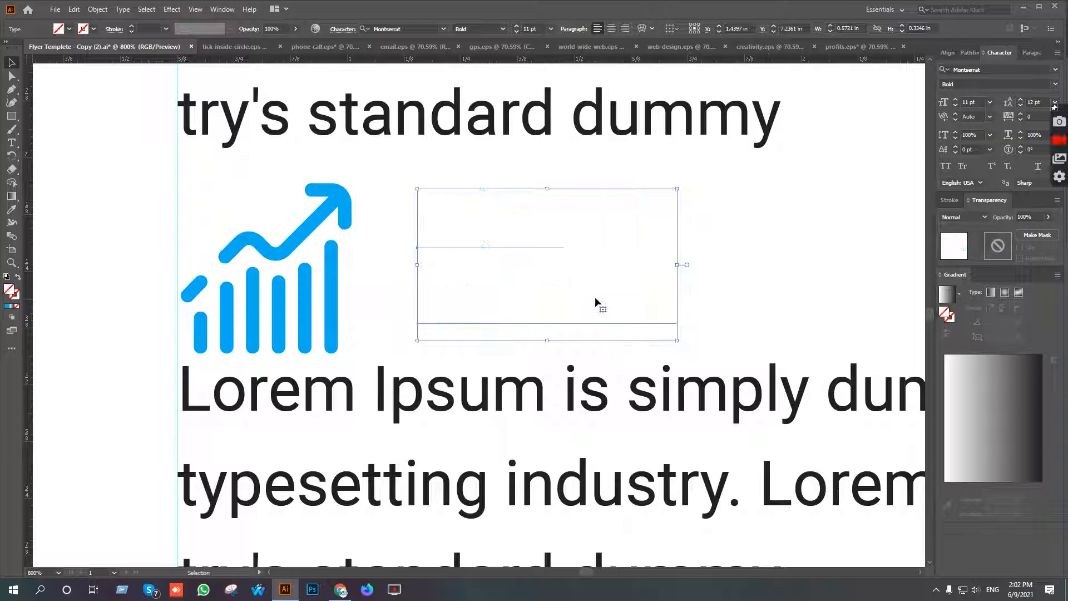
pyautogui.hotkey('ctrl', 'z')
pyautogui.hotkey('ctrl', 'z')
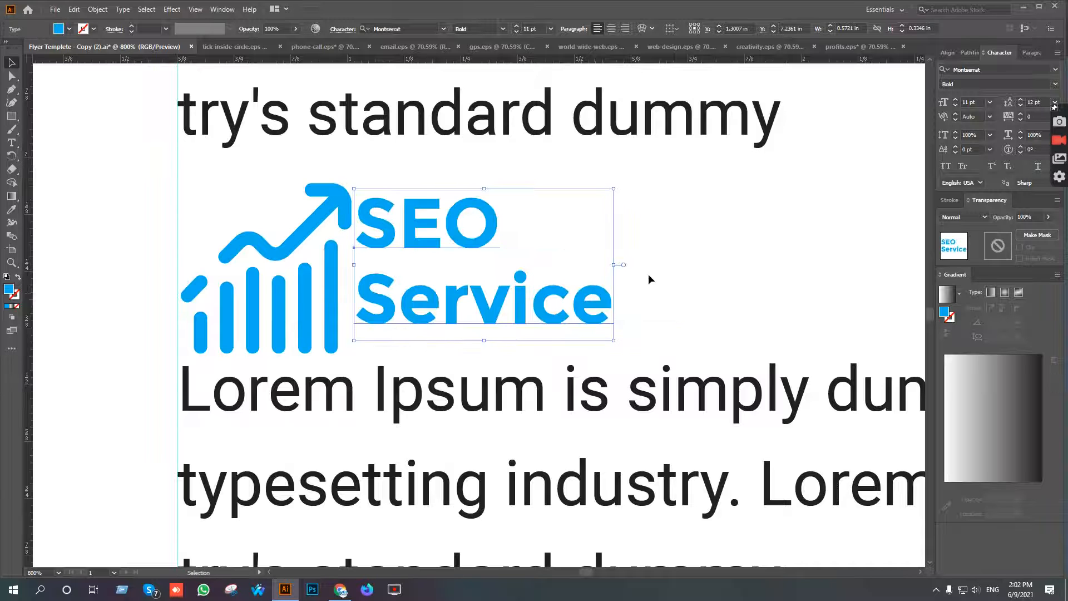
pyautogui.press('Return')
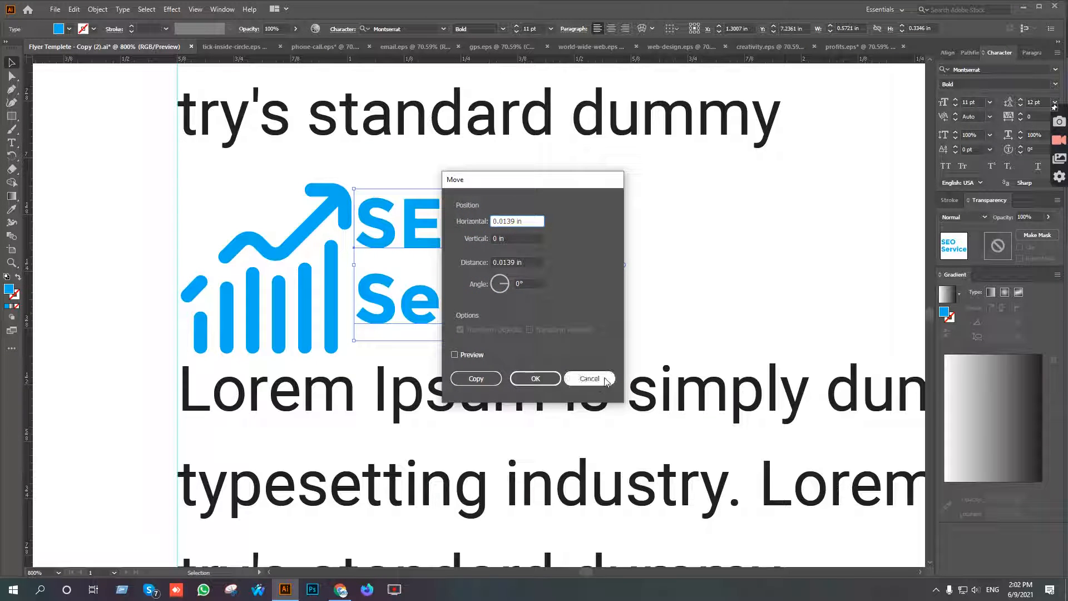
pyautogui.click(591, 377)
# Shift the SEO Service heading right to clear its chart icon, and move its description down.
pyautogui.hotkey('shift', 'Right')
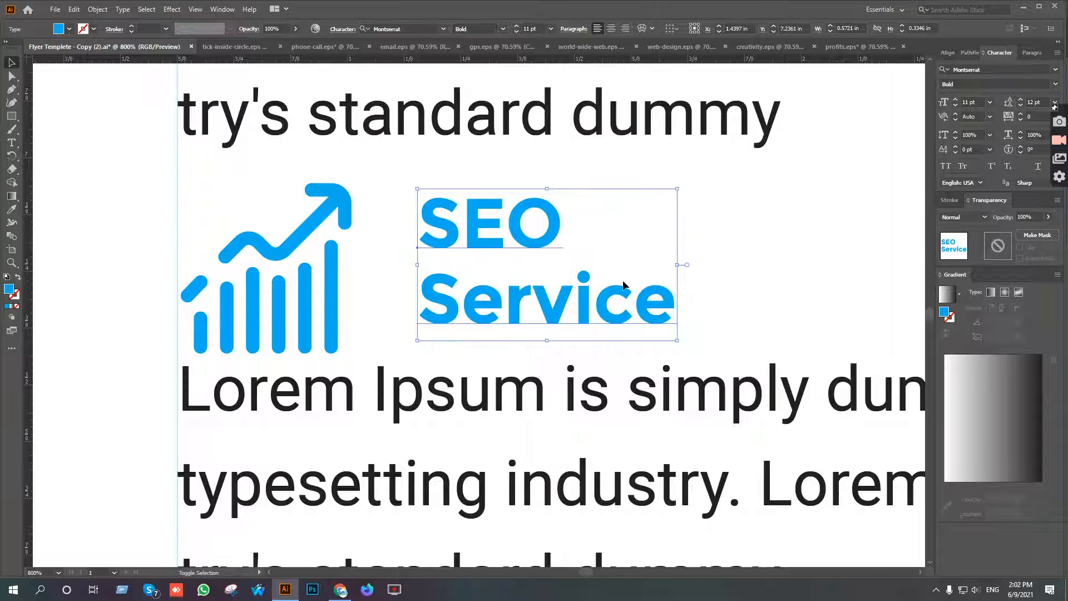
pyautogui.click(703, 246)
pyautogui.scroll(-5, 502, 377)
pyautogui.scroll(-3, 501, 378)
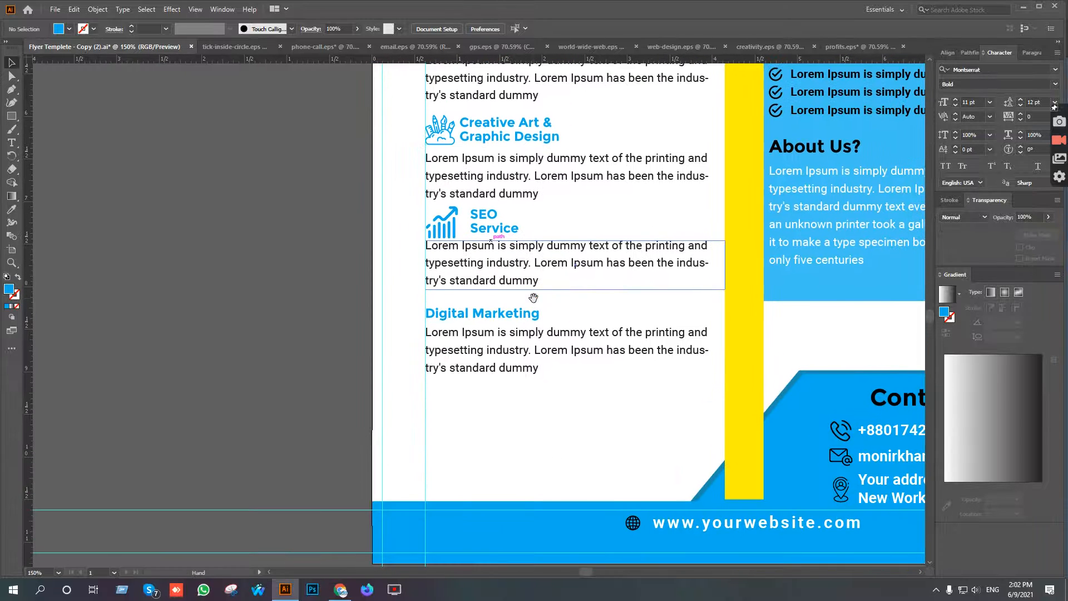
pyautogui.click(506, 282)
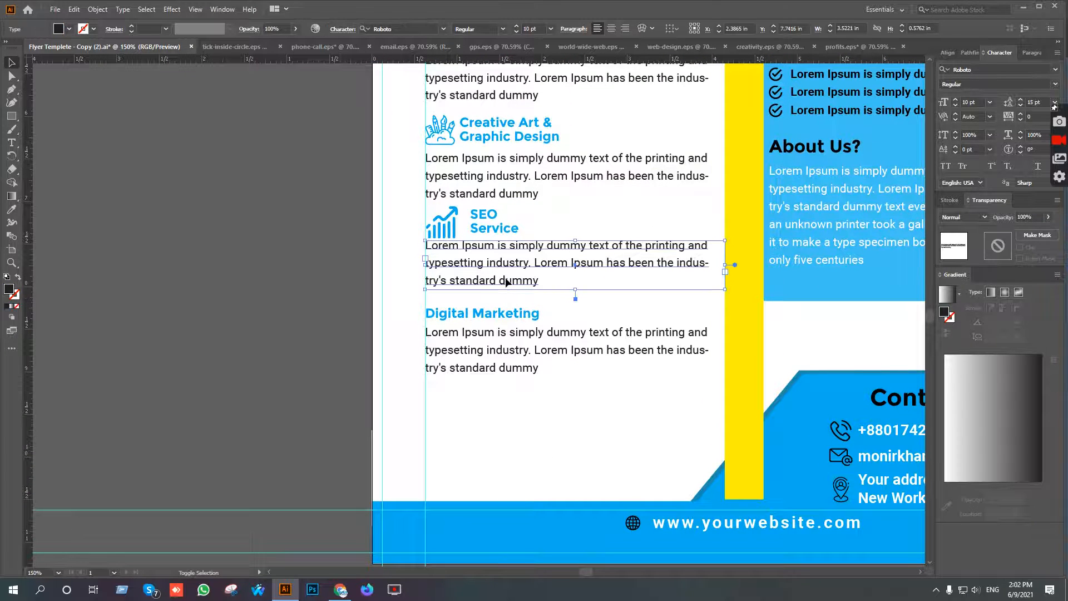
pyautogui.hotkey('shift', 'Down')
# Move the chart icon and SEO Service heading down together, and lower the description slightly for even spacing.
pyautogui.moveTo(438, 245); pyautogui.dragTo(448, 237)
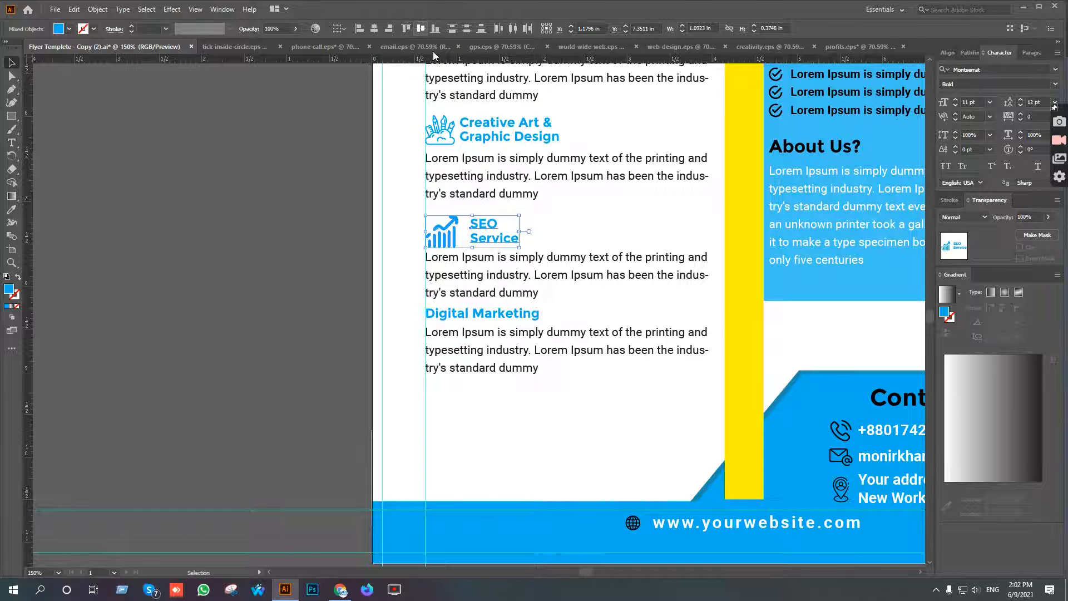
pyautogui.click(562, 248)
pyautogui.moveTo(557, 254); pyautogui.dragTo(569, 267)
# Move the Digital Marketing heading and its description down together to make room below the SEO Service entry.
pyautogui.moveTo(479, 312); pyautogui.dragTo(478, 312)
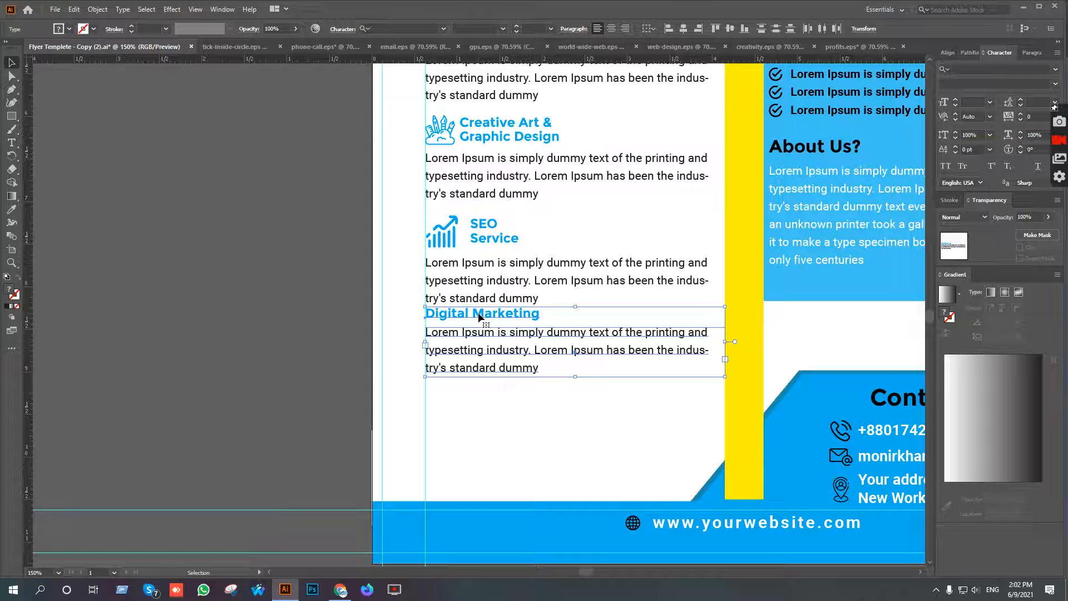
pyautogui.hotkey('shift', 'Down')
pyautogui.hotkey('shift', 'Down')
pyautogui.hotkey('shift', 'Down')
pyautogui.hotkey('shift', 'Down')
# Break the Digital Marketing heading into two lines after Digital and shift it right to leave room for an icon.
pyautogui.click(12, 142)
pyautogui.click(472, 348)
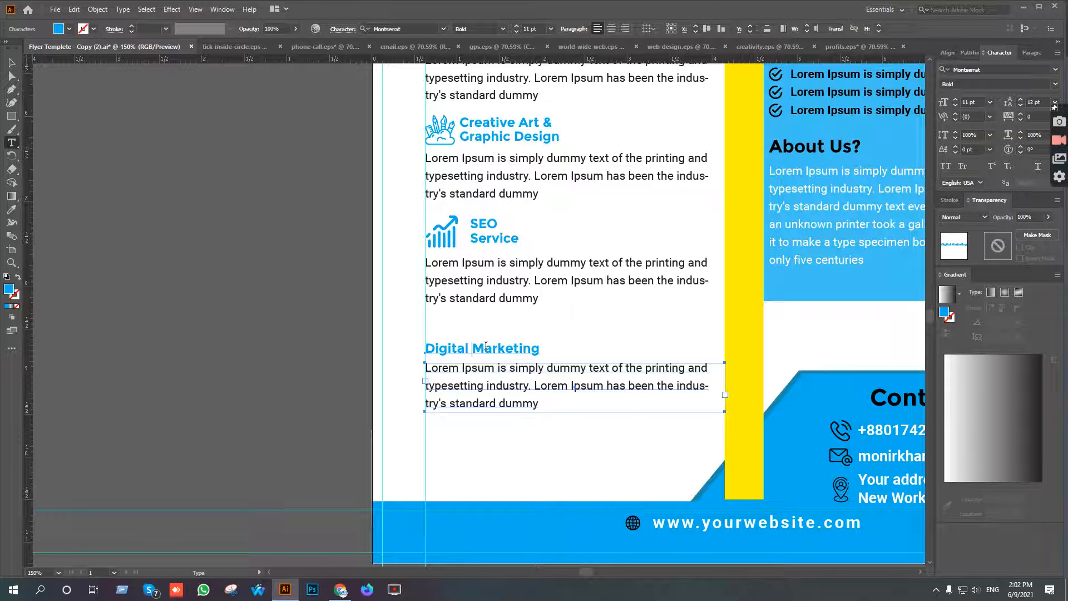
pyautogui.press('Return')
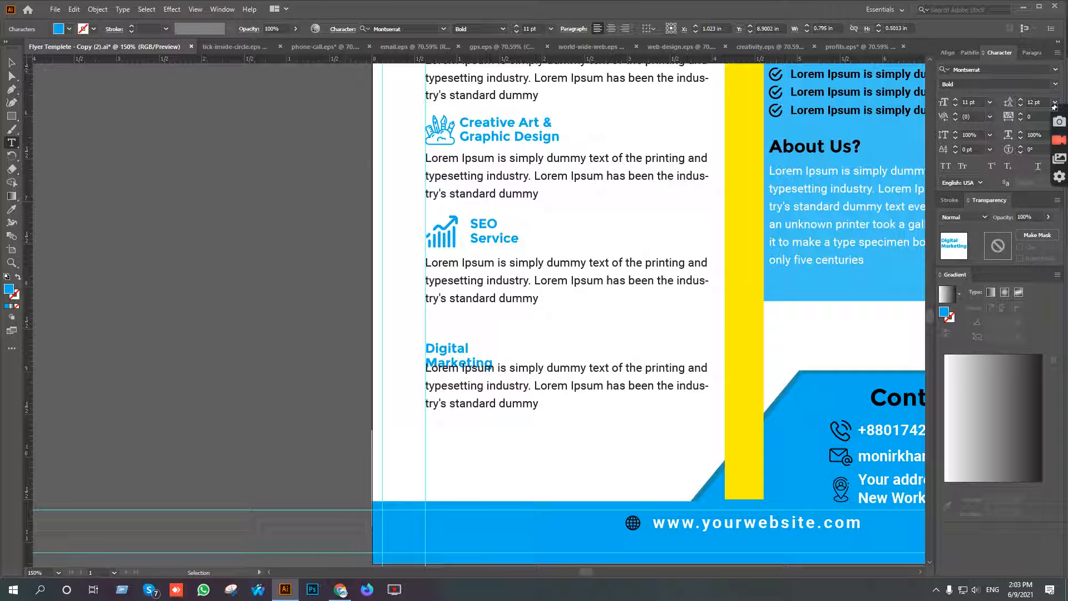
pyautogui.click(12, 63)
pyautogui.hotkey('shift', 'Right')
pyautogui.hotkey('shift', 'Right')
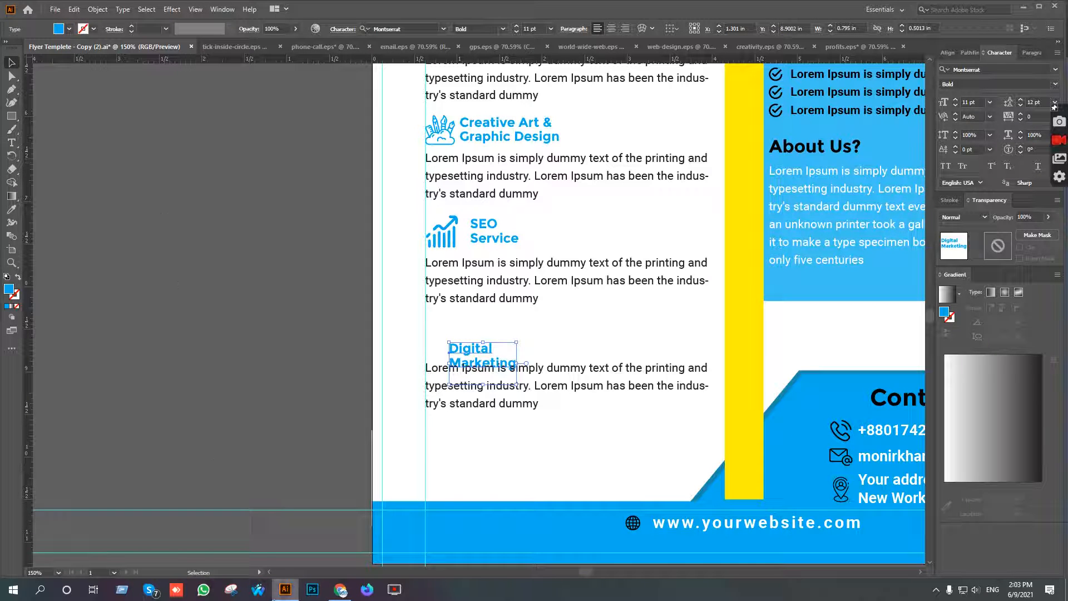
# Switch to Flaticon in Chrome, search for marketing icons and open the free Bullhorn icon with the laptop and megaphone.
pyautogui.click(340, 589)
pyautogui.click(940, 83)
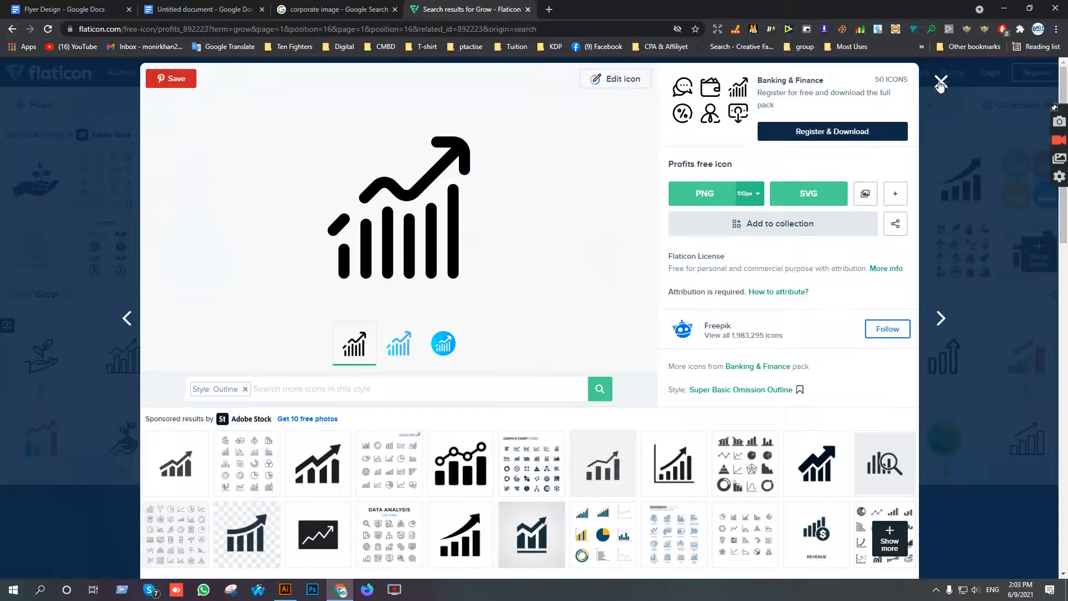
pyautogui.click(940, 83)
pyautogui.moveTo(291, 105); pyautogui.dragTo(92, 103)
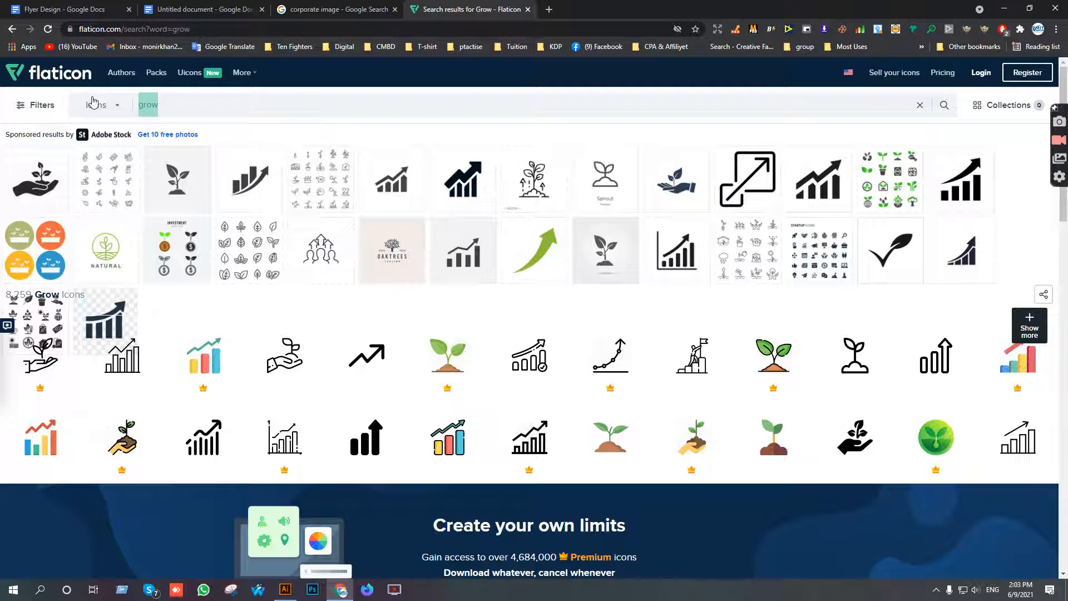
pyautogui.write('market')
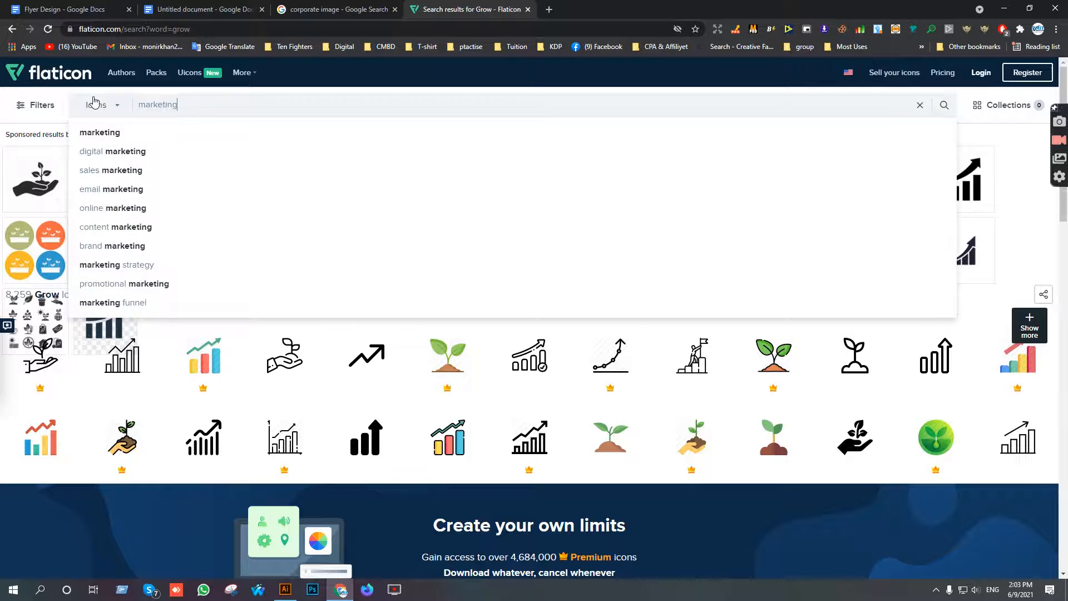
pyautogui.write('ing')
pyautogui.press('Return')
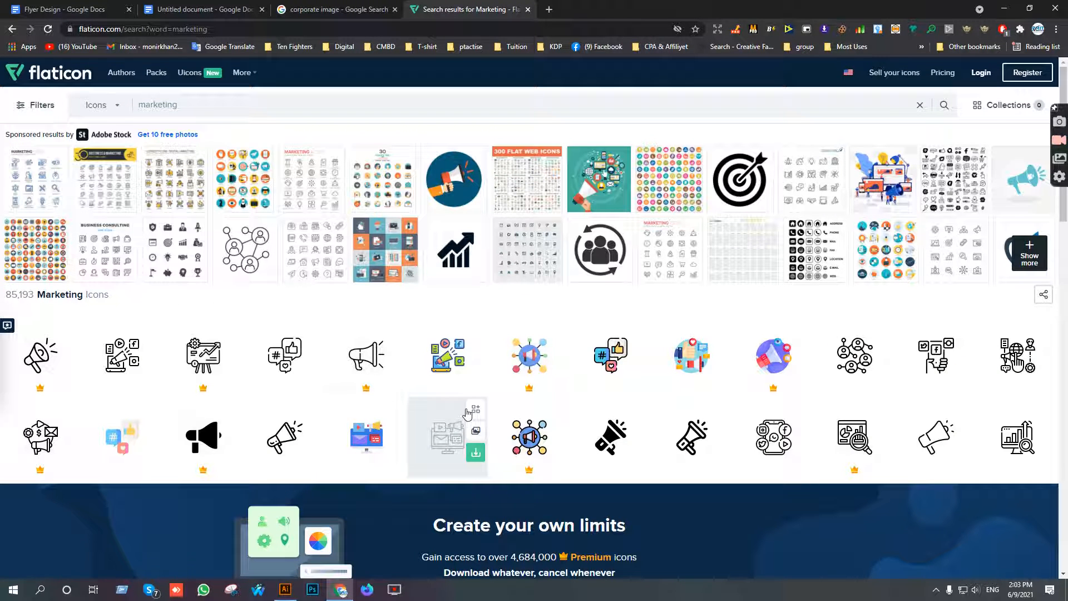
pyautogui.click(108, 361)
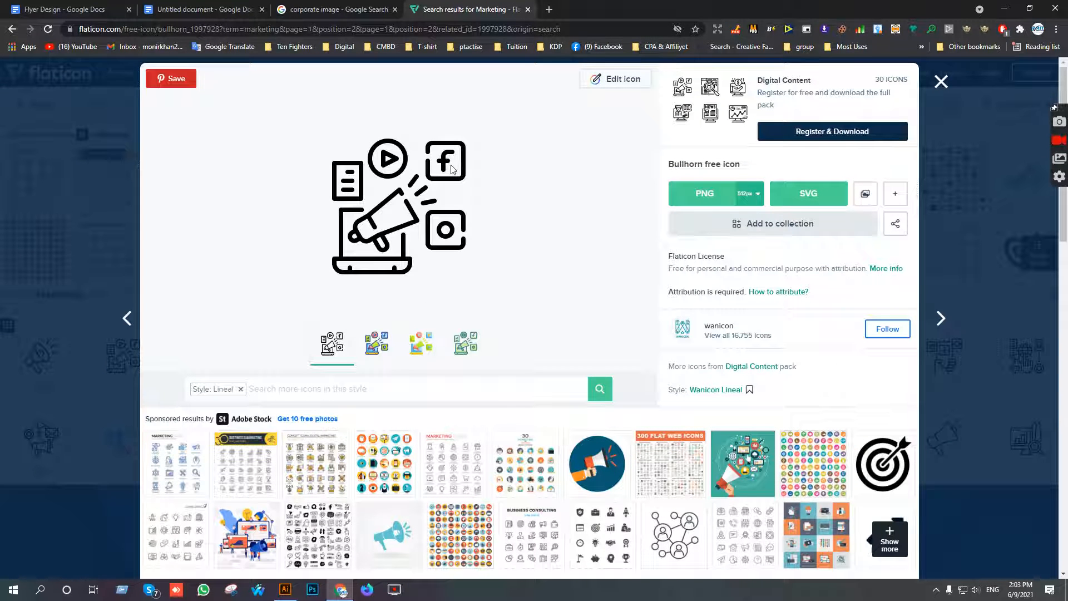
# Download the Bullhorn icon in EPS format, open bullhorn.eps in Illustrator and copy the artwork into the flyer document.
pyautogui.click(894, 201)
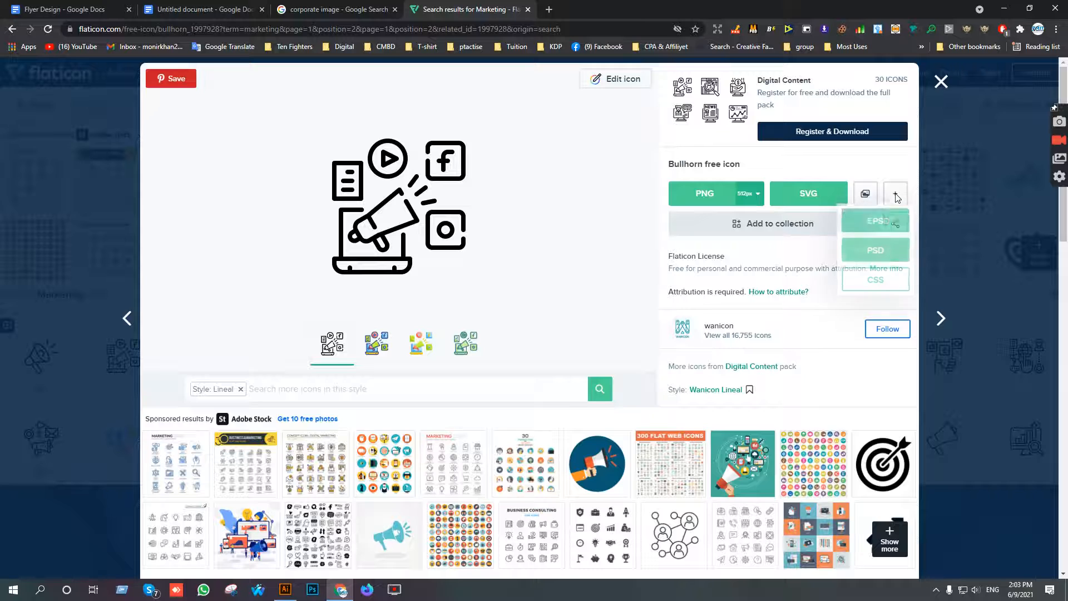
pyautogui.click(882, 223)
pyautogui.click(665, 300)
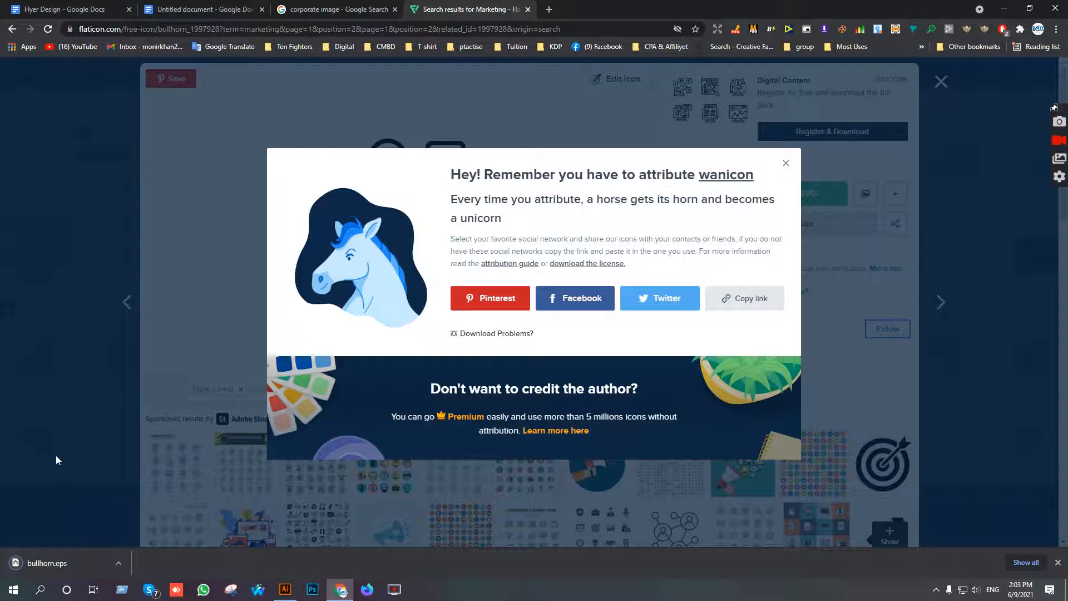
pyautogui.click(64, 559)
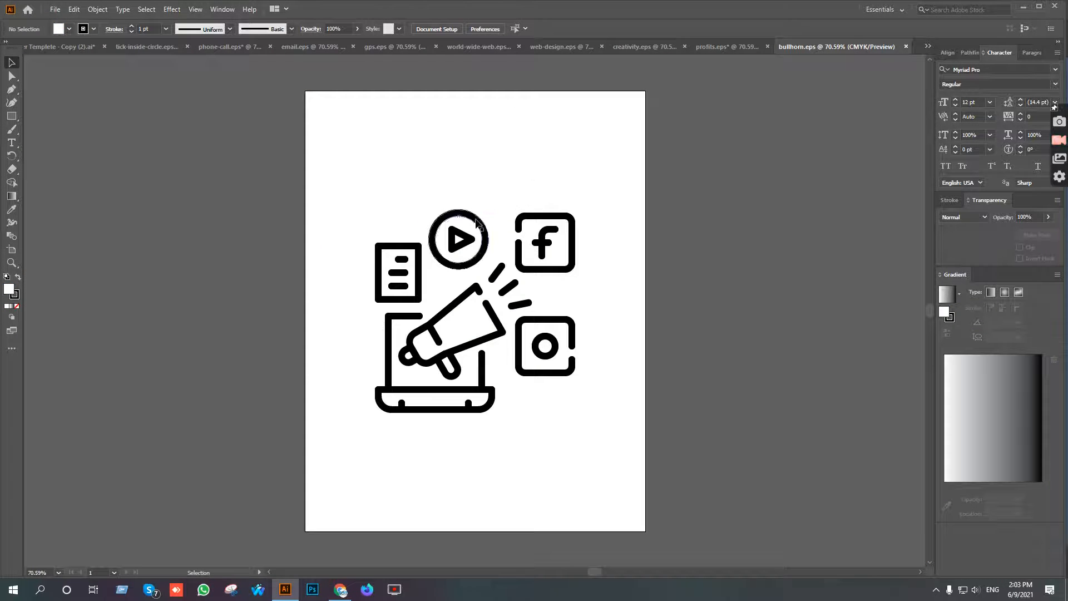
pyautogui.moveTo(476, 222); pyautogui.dragTo(362, 313)
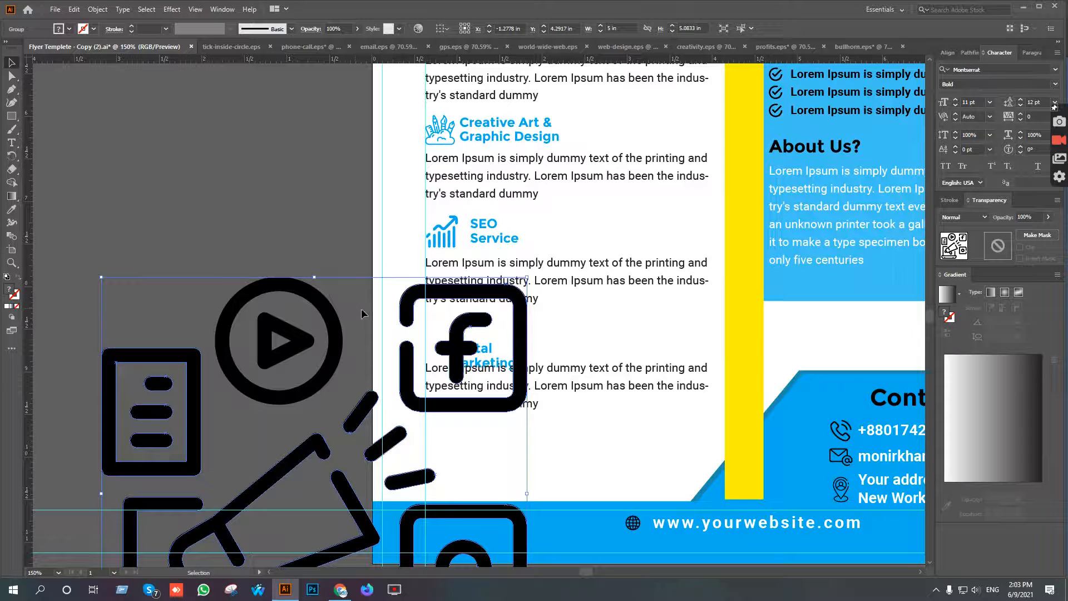
# Scale the bullhorn icon down to about 0.3 in wide and move it onto the flyer's edge above the blue footer band.
pyautogui.moveTo(525, 495); pyautogui.dragTo(324, 497)
pyautogui.scroll(5, 323, 493)
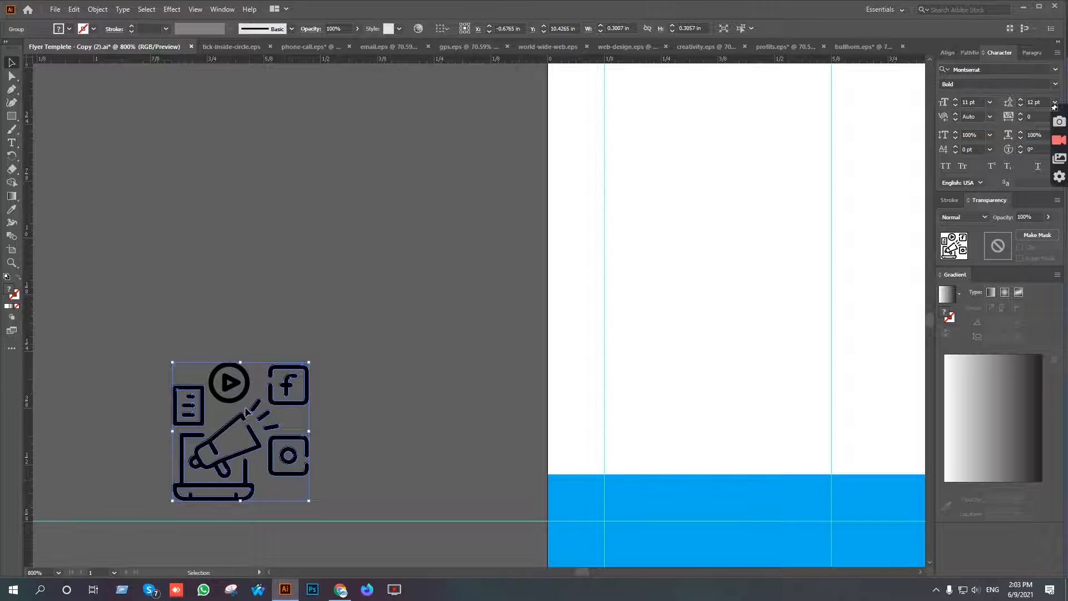
pyautogui.moveTo(246, 396); pyautogui.dragTo(601, 259)
# Try to recolour the grouped bullhorn icon by sampling the blue footer band with the Eyedropper.
pyautogui.press('i')
pyautogui.click(780, 496)
pyautogui.hotkey('ctrl', 'z')
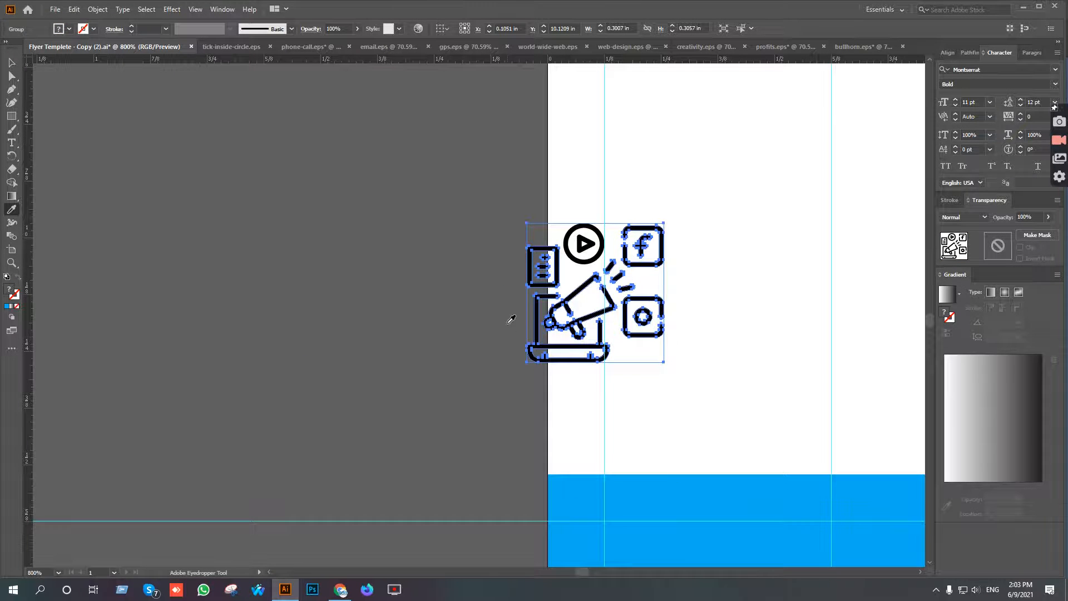
# Ungroup the bullhorn icon into its separate parts.
pyautogui.rightClick(571, 285)
pyautogui.click(601, 382)
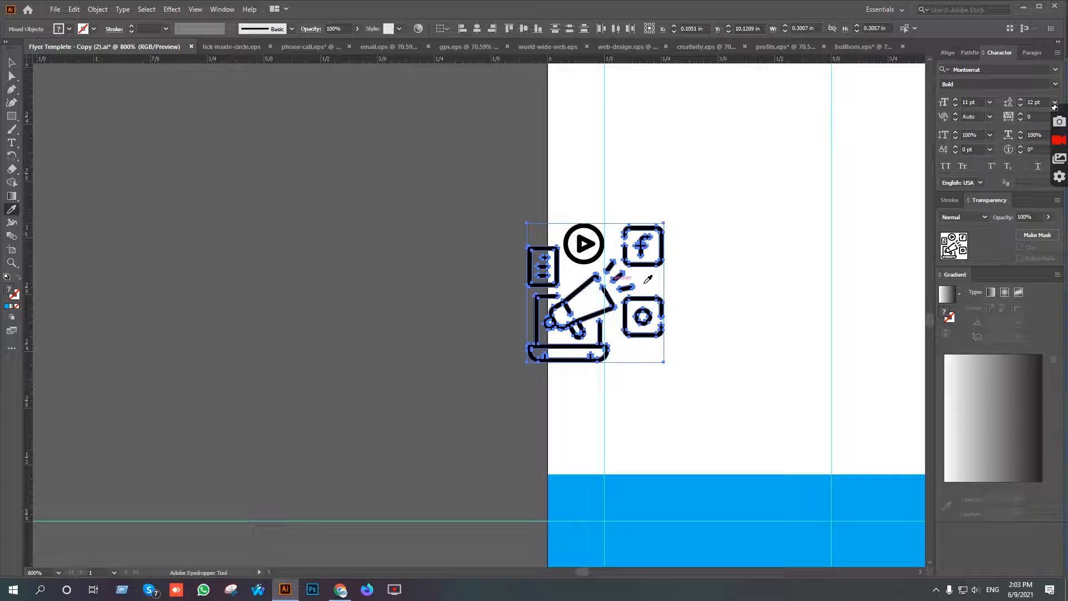
pyautogui.press('v')
pyautogui.click(727, 266)
pyautogui.click(659, 254)
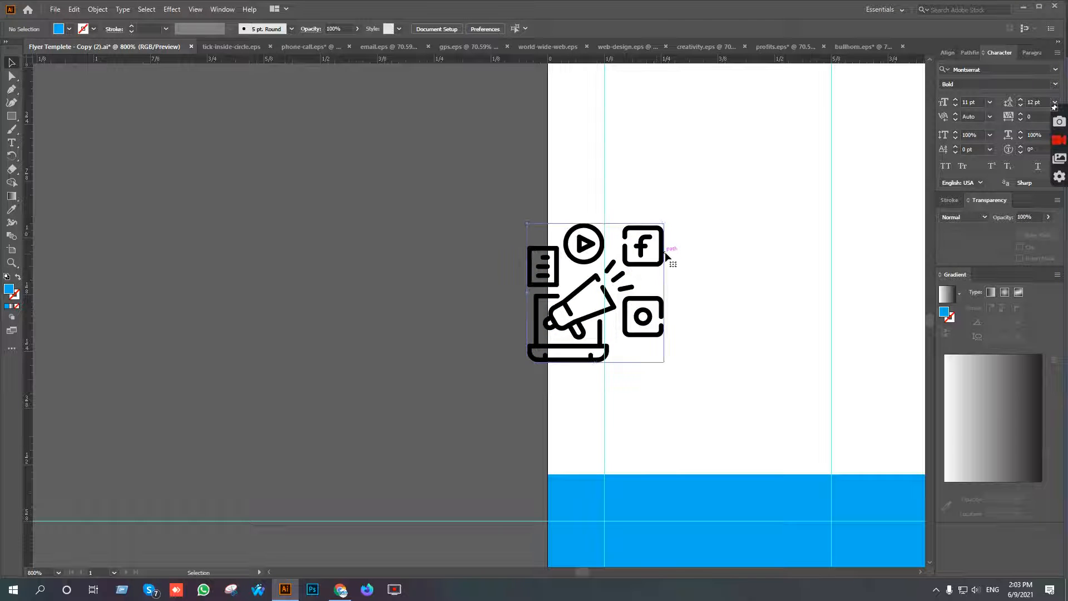
pyautogui.hotkey('ctrl', 'shift', 'g')
pyautogui.rightClick(577, 291)
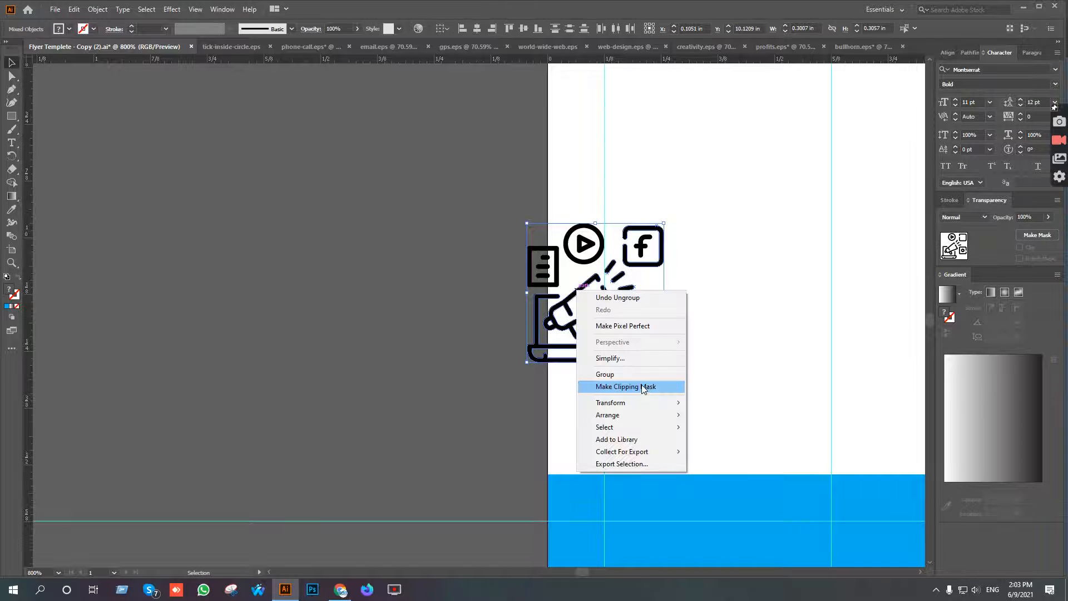
pyautogui.click(736, 334)
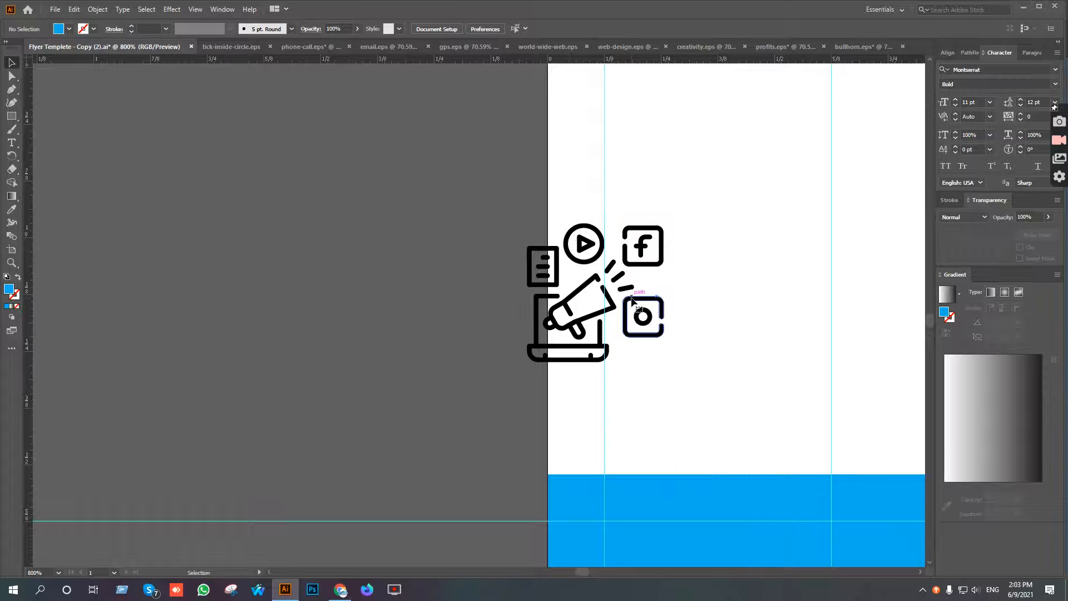
# Release the clipping mask around the play-button part of the bullhorn icon.
pyautogui.rightClick(632, 298)
pyautogui.click(678, 261)
pyautogui.moveTo(676, 262); pyautogui.dragTo(649, 282)
pyautogui.click(676, 277)
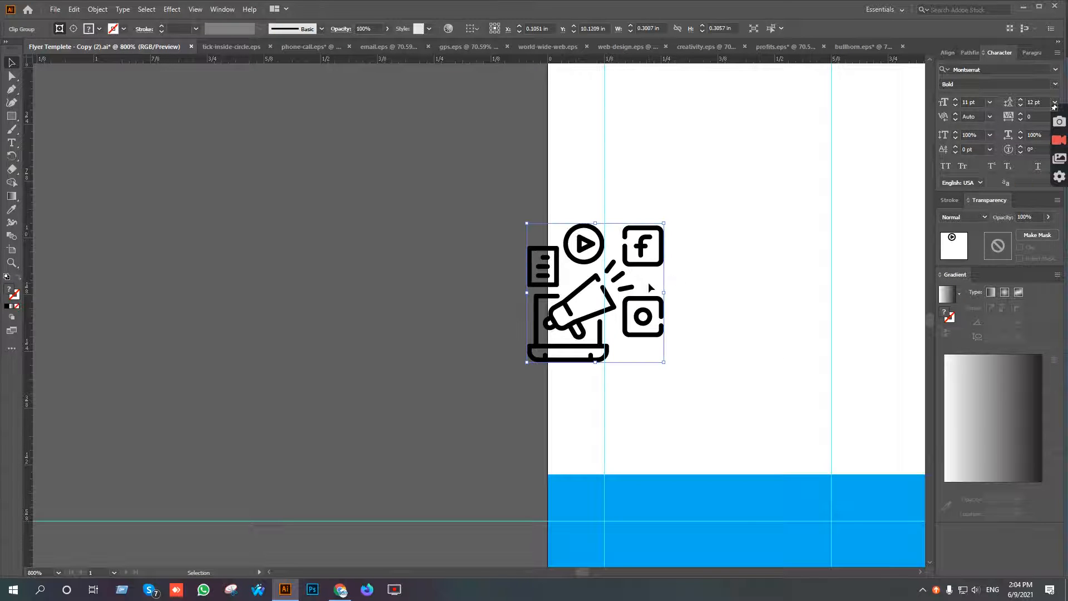
pyautogui.press('Delete')
pyautogui.hotkey('ctrl', 'z')
pyautogui.rightClick(586, 235)
pyautogui.click(627, 328)
pyautogui.click(668, 285)
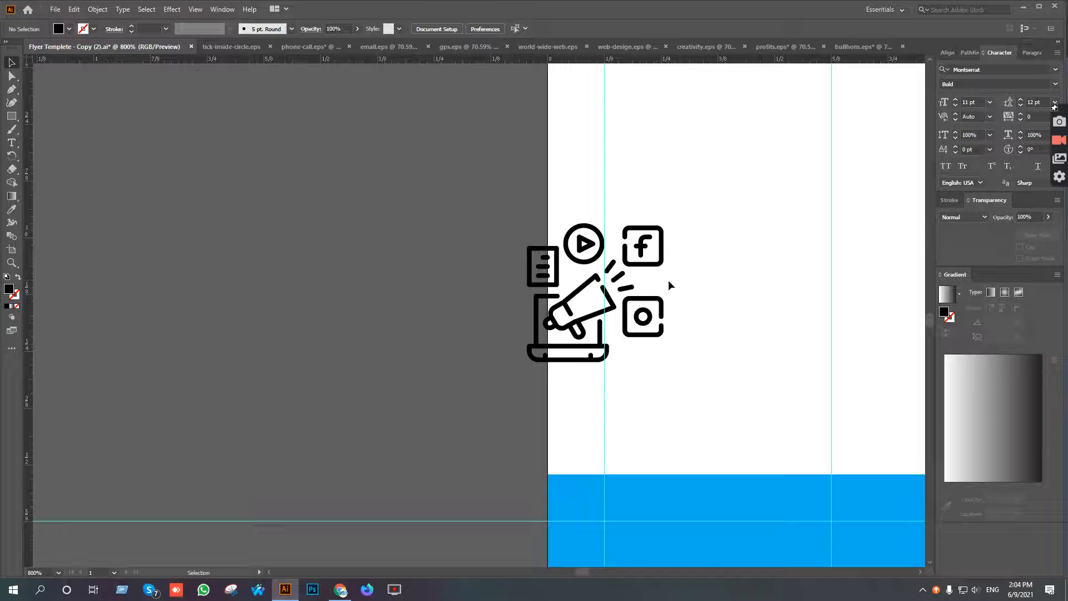
# Select all parts of the bullhorn icon and recolour them with the blue sampled from the footer band.
pyautogui.moveTo(653, 290); pyautogui.dragTo(654, 292)
pyautogui.press('a')
pyautogui.moveTo(547, 194); pyautogui.dragTo(695, 386)
pyautogui.press('v')
pyautogui.press('i')
pyautogui.click(726, 498)
pyautogui.press('v')
# Move the blue bullhorn icon beside the Digital Marketing heading and scale it down to about 0.24 in wide.
pyautogui.scroll(-2, 586, 399)
pyautogui.moveTo(639, 349); pyautogui.dragTo(669, 132)
pyautogui.moveTo(658, 310); pyautogui.dragTo(639, 558)
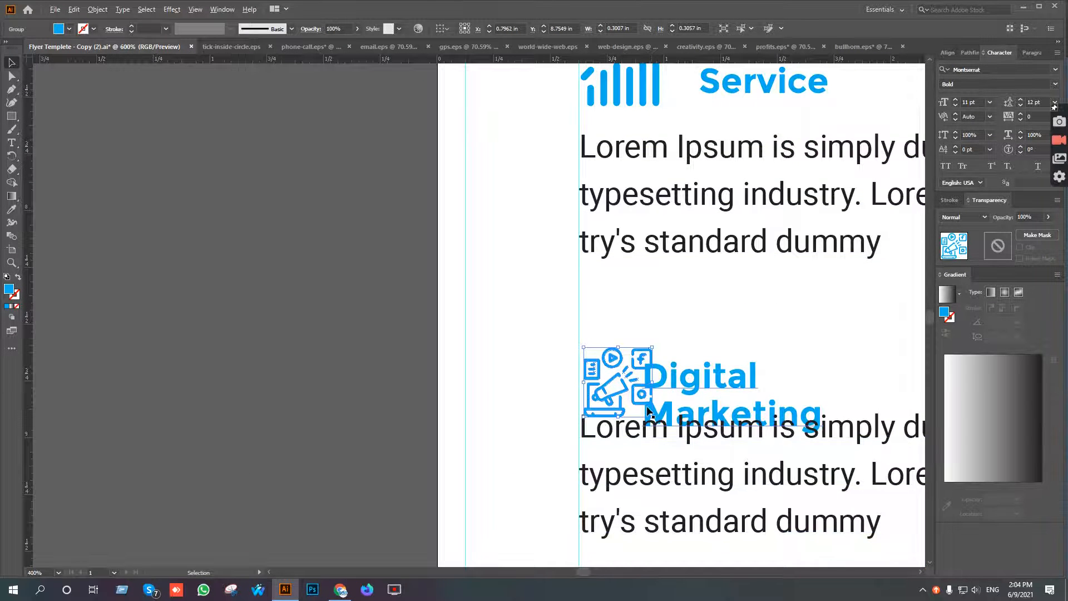
pyautogui.scroll(3, 649, 409)
pyautogui.moveTo(662, 335); pyautogui.dragTo(641, 335)
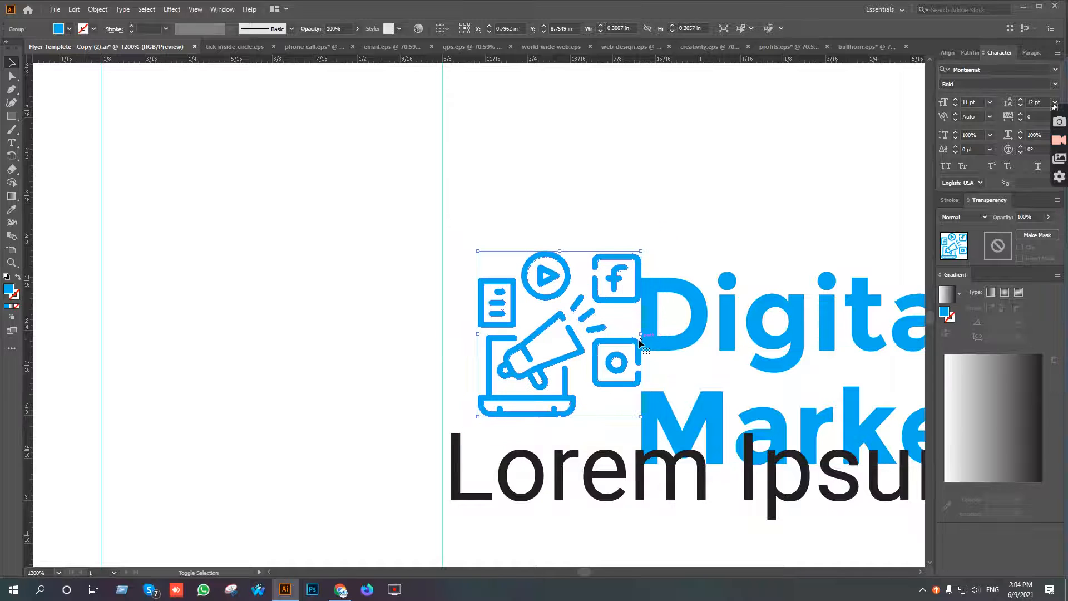
# Nudge the bullhorn icon left and slightly down until its left edge sits on the Services column guide.
pyautogui.hotkey('shift', 'Left')
pyautogui.press('Down')
pyautogui.press('Right')
pyautogui.press('Right')
pyautogui.press('Right')
pyautogui.press('Right')
pyautogui.press('Right')
pyautogui.press('Right')
pyautogui.press('Right')
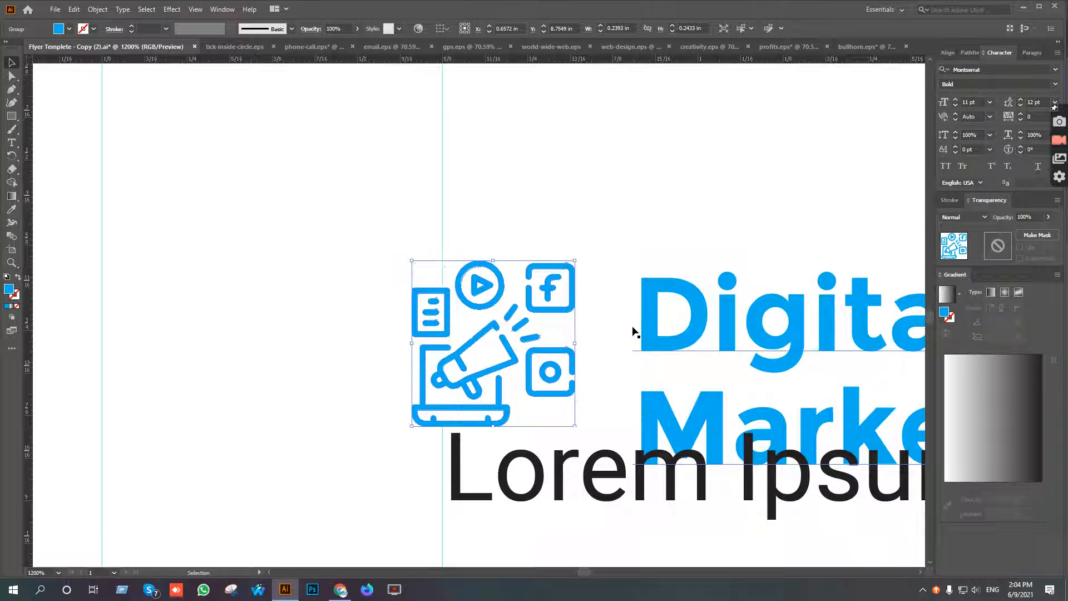
pyautogui.press('Left')
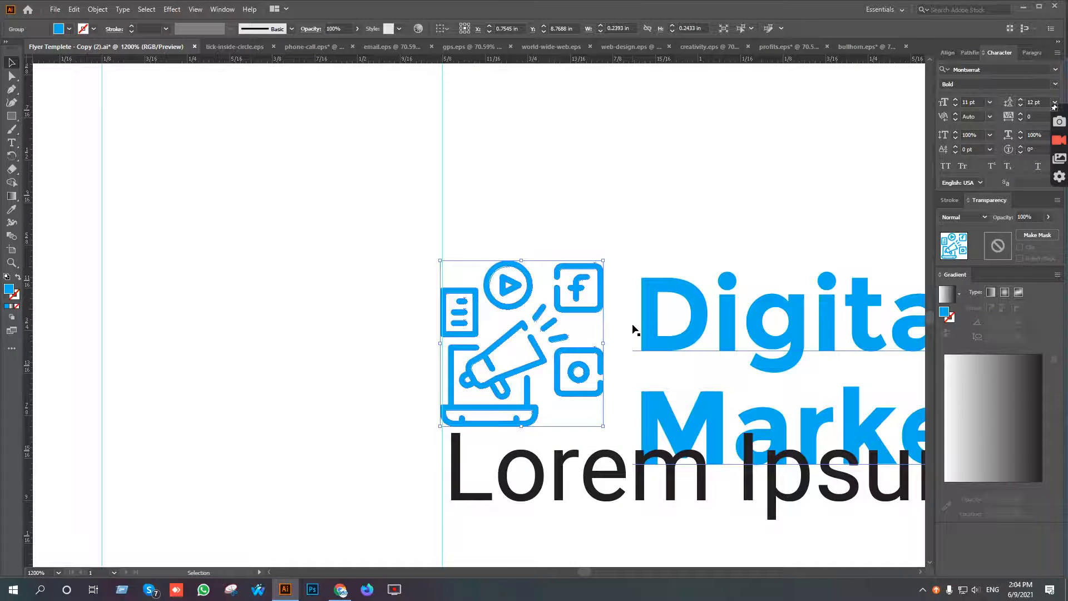
pyautogui.scroll(5, 453, 333)
pyautogui.moveTo(447, 323); pyautogui.dragTo(468, 323)
pyautogui.scroll(-8, 489, 346)
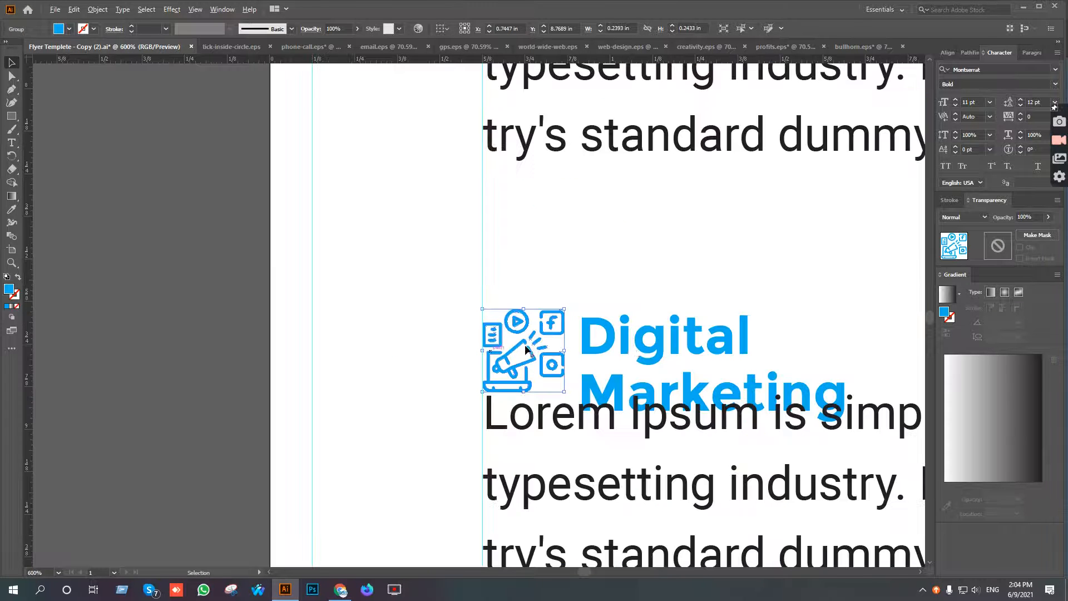
# Nudge the Digital Marketing heading right, away from the icon, and align the two by their vertical centres.
pyautogui.click(685, 341)
pyautogui.press('Right')
pyautogui.press('Right')
pyautogui.press('Right')
pyautogui.press('Right')
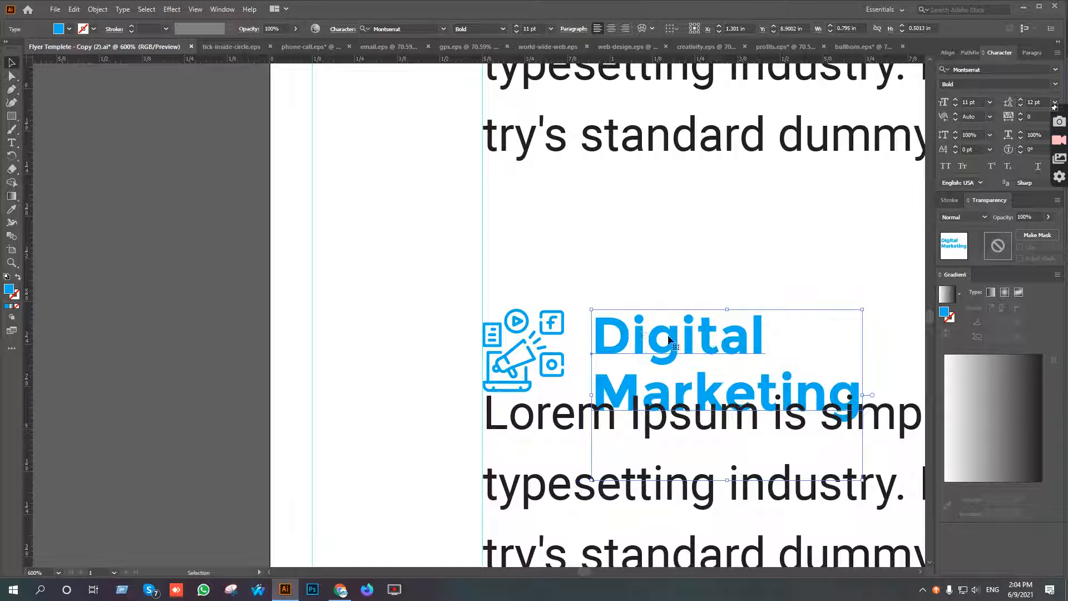
pyautogui.moveTo(536, 289); pyautogui.dragTo(609, 352)
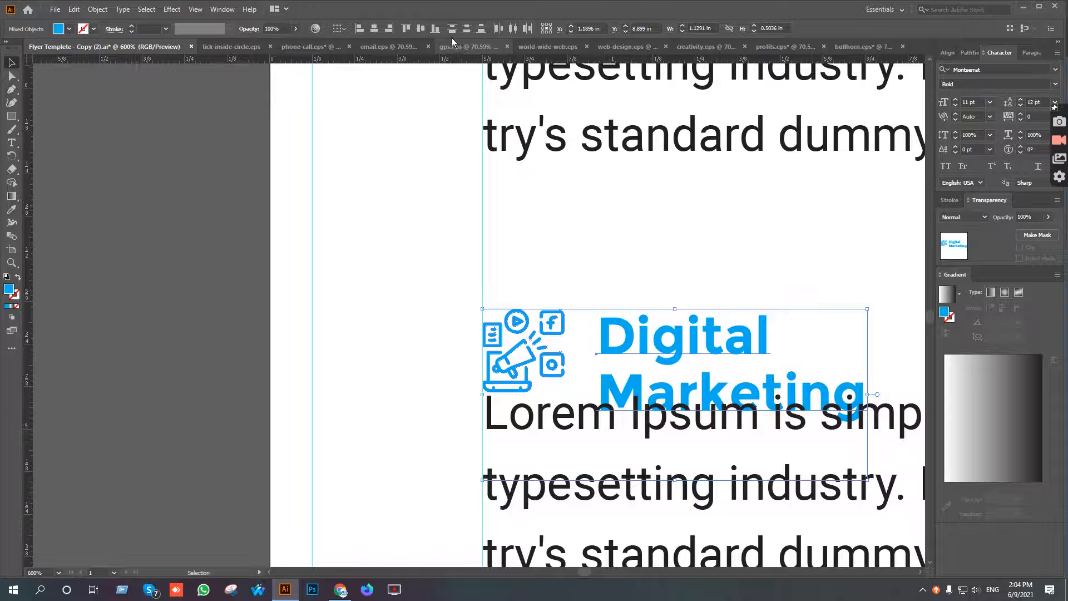
pyautogui.click(421, 29)
pyautogui.click(670, 196)
pyautogui.hotkey('ctrl', '-')
pyautogui.hotkey('ctrl', '-')
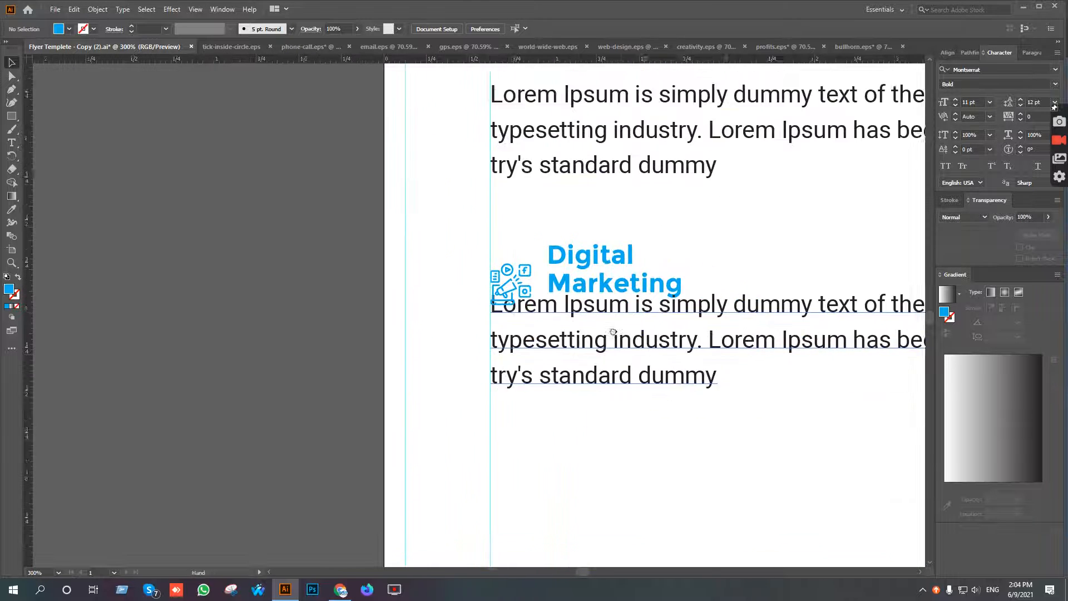
# Move the Digital Marketing description down to clear the icon and heading above it.
pyautogui.click(634, 376)
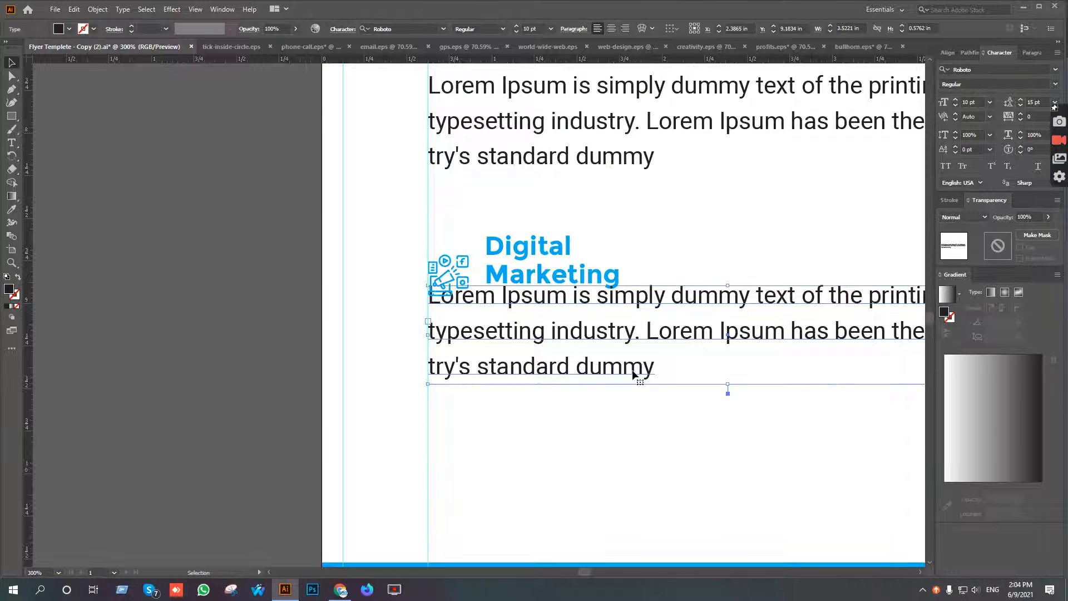
pyautogui.hotkey('shift', 'Down')
pyautogui.hotkey('shift', 'Down')
# Remove the empty line at the end of the Digital Marketing heading so its text frame fits the two lines.
pyautogui.click(558, 284)
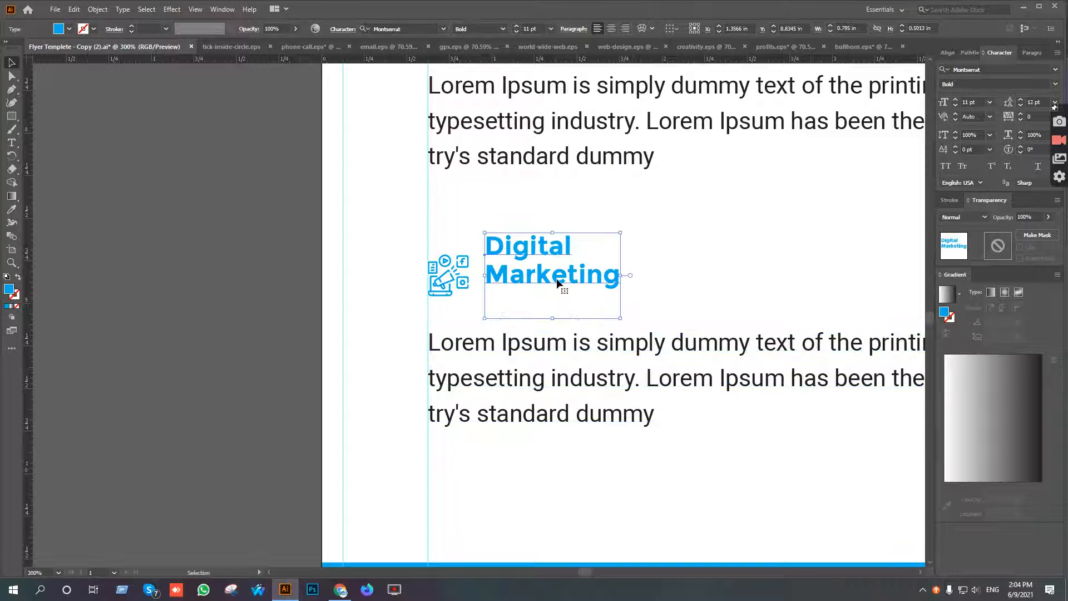
pyautogui.click(15, 144)
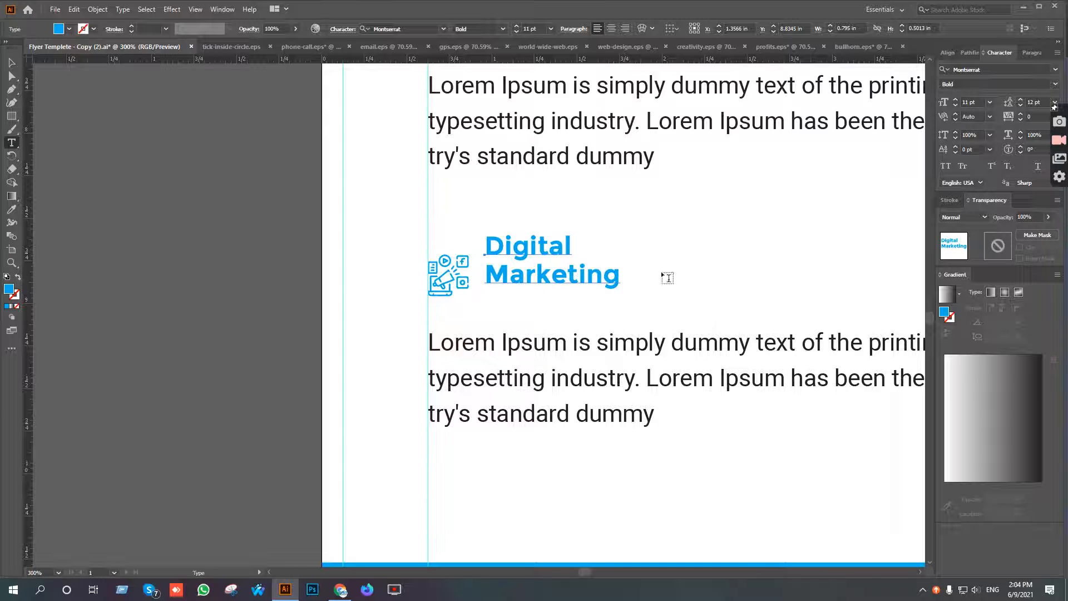
pyautogui.click(613, 276)
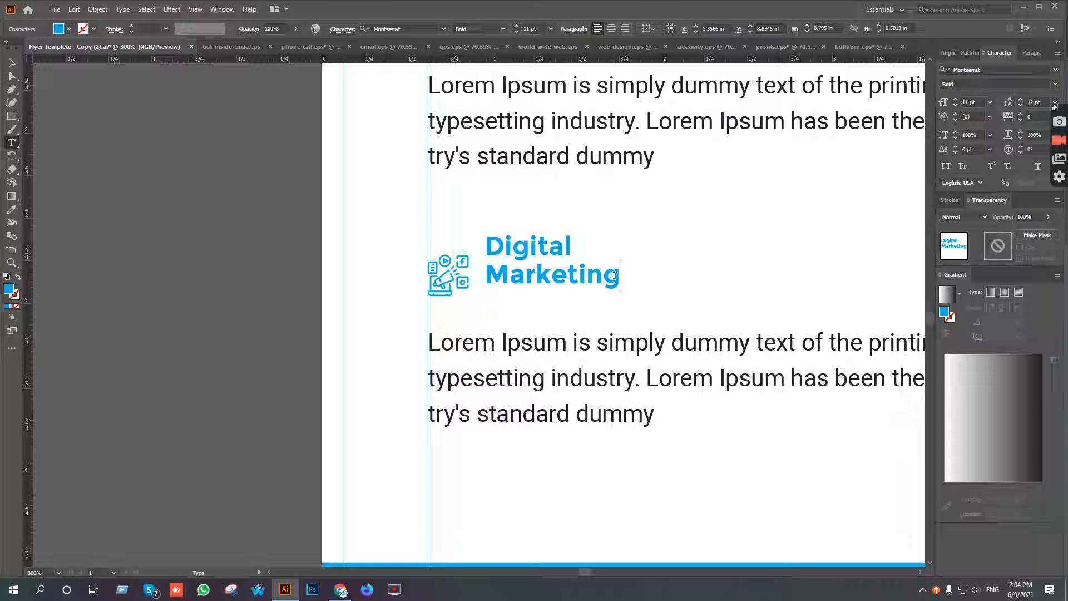
pyautogui.press('Escape')
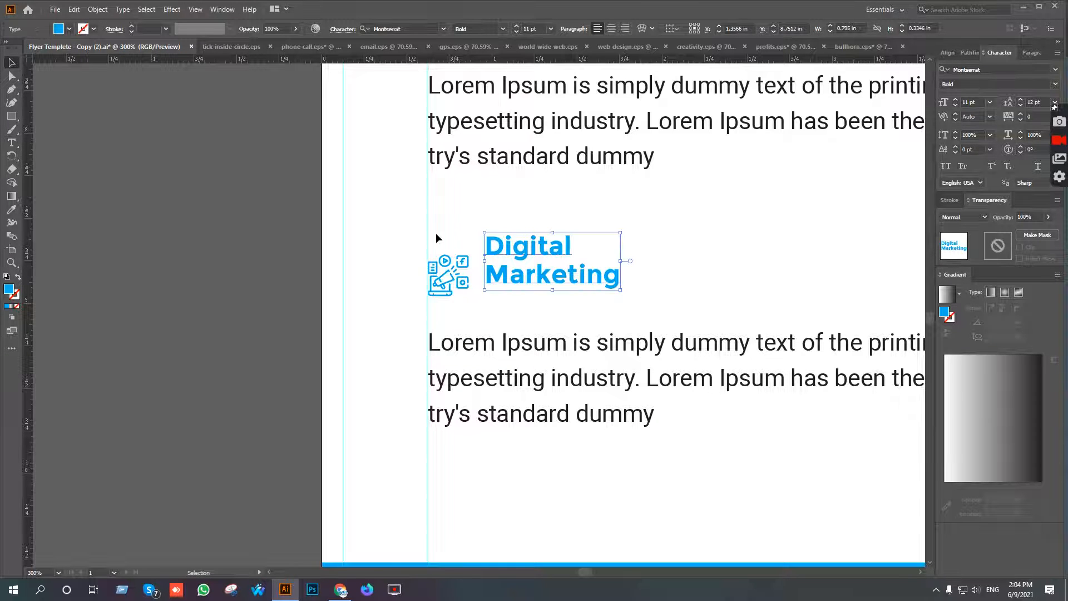
# Centre the bullhorn icon and the shortened Digital Marketing heading vertically on each other.
pyautogui.click(448, 269)
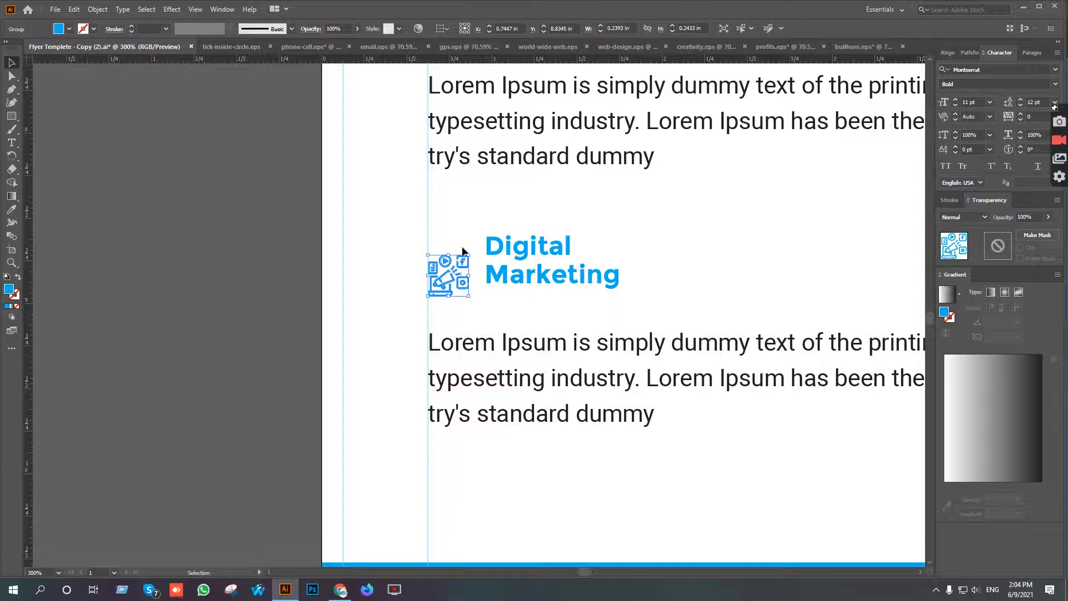
pyautogui.keyDown('shift'); pyautogui.click(528, 246); pyautogui.keyUp('shift')
pyautogui.click(421, 29)
pyautogui.click(477, 283)
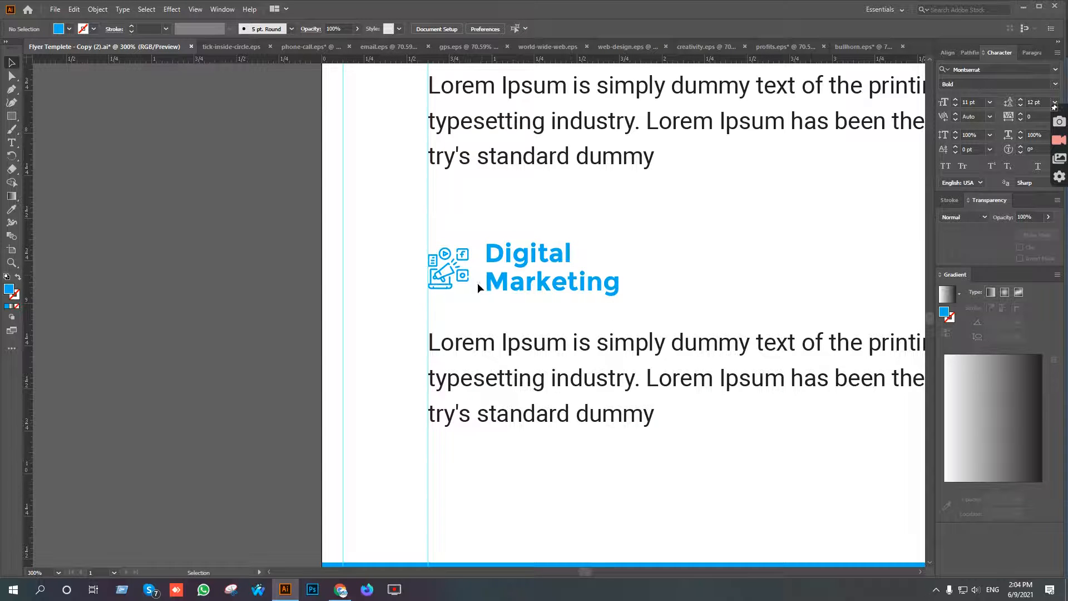
# Enlarge the bullhorn icon to about 0.38 in wide and shift the Digital Marketing heading right to clear it.
pyautogui.scroll(-3, 478, 283)
pyautogui.scroll(6, 468, 270)
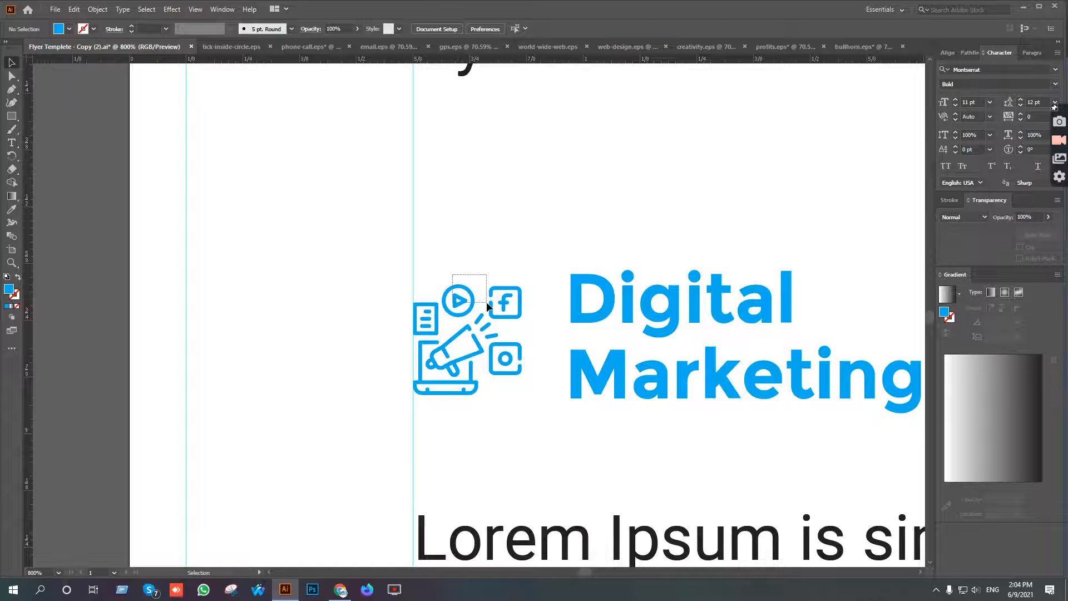
pyautogui.moveTo(486, 302); pyautogui.dragTo(489, 304)
pyautogui.moveTo(524, 343); pyautogui.dragTo(584, 343)
pyautogui.scroll(-3, 584, 343)
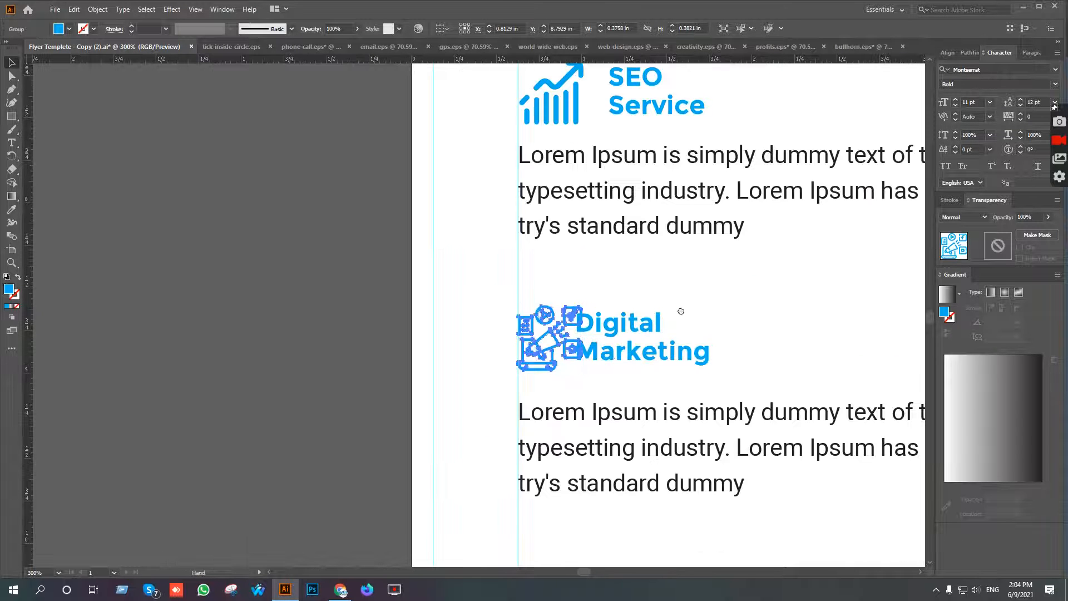
pyautogui.hscroll(2, 627, 364)
pyautogui.click(583, 392)
pyautogui.hotkey('shift', 'Right')
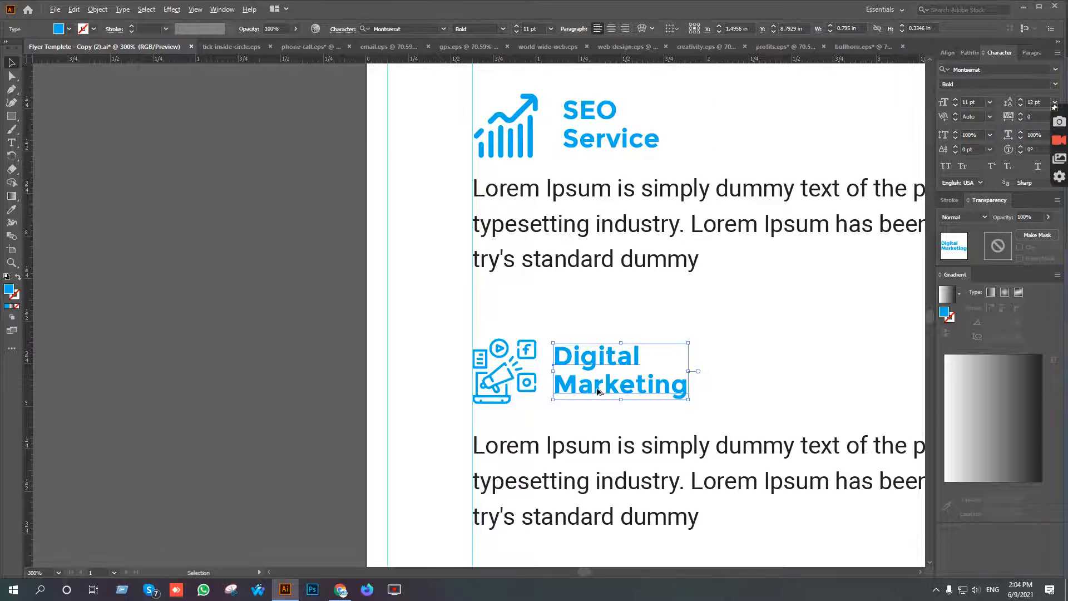
# Select the four service icons together and align them by their left edges.
pyautogui.scroll(-5, 598, 392)
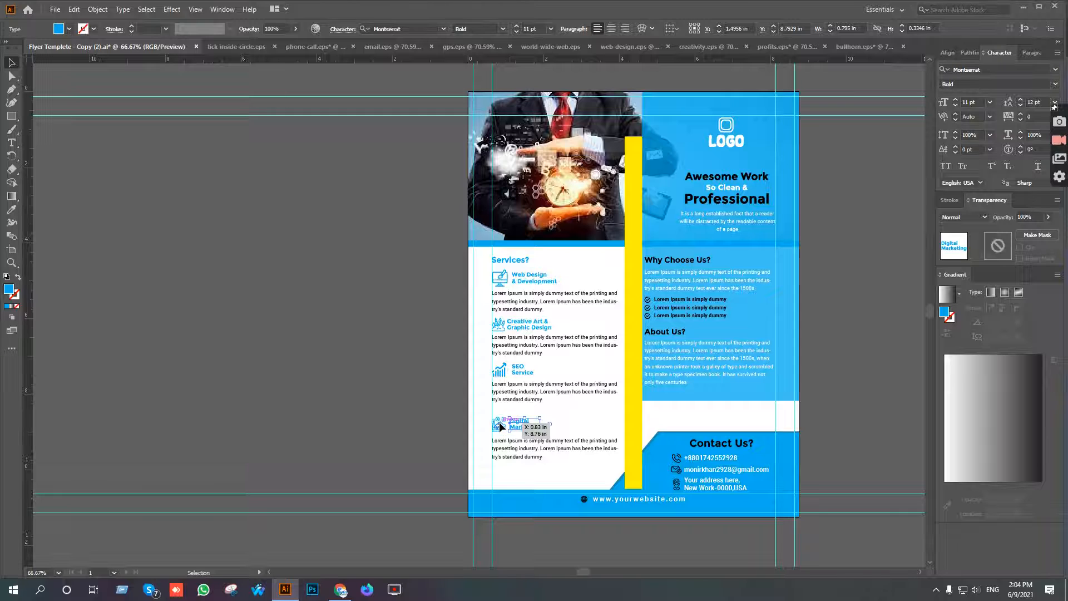
pyautogui.click(500, 426)
pyautogui.keyDown('shift'); pyautogui.click(500, 372); pyautogui.keyUp('shift')
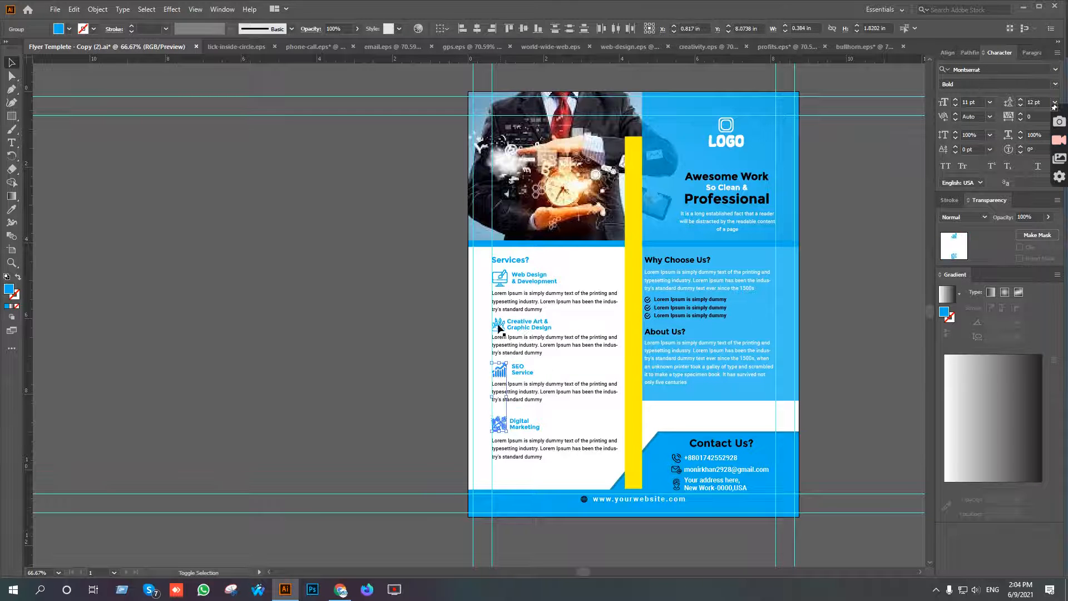
pyautogui.keyDown('shift'); pyautogui.click(499, 328); pyautogui.keyUp('shift')
pyautogui.keyDown('shift'); pyautogui.click(499, 278); pyautogui.keyUp('shift')
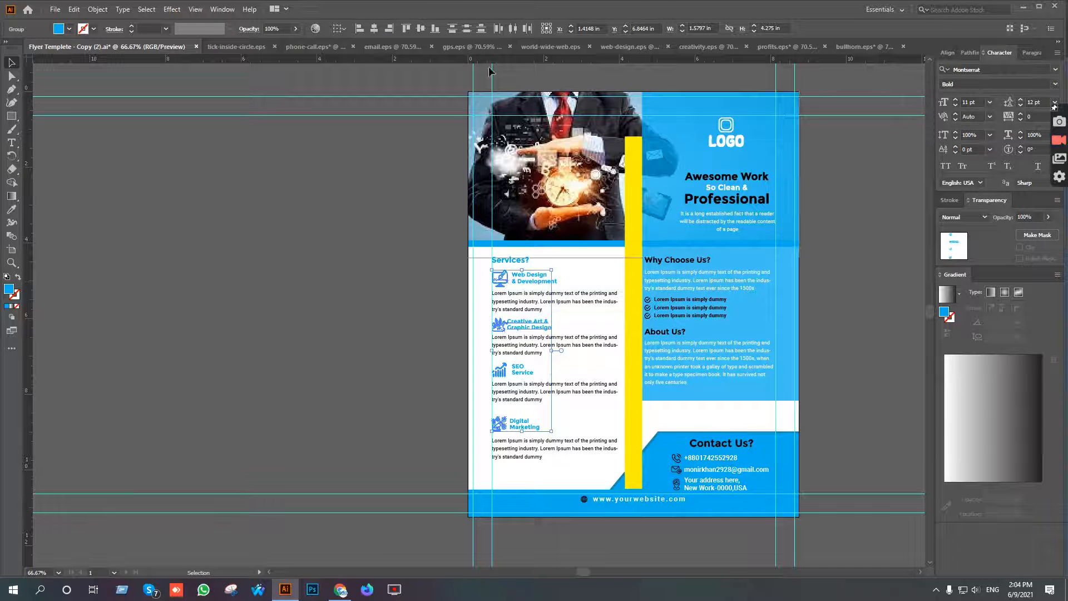
pyautogui.click(360, 28)
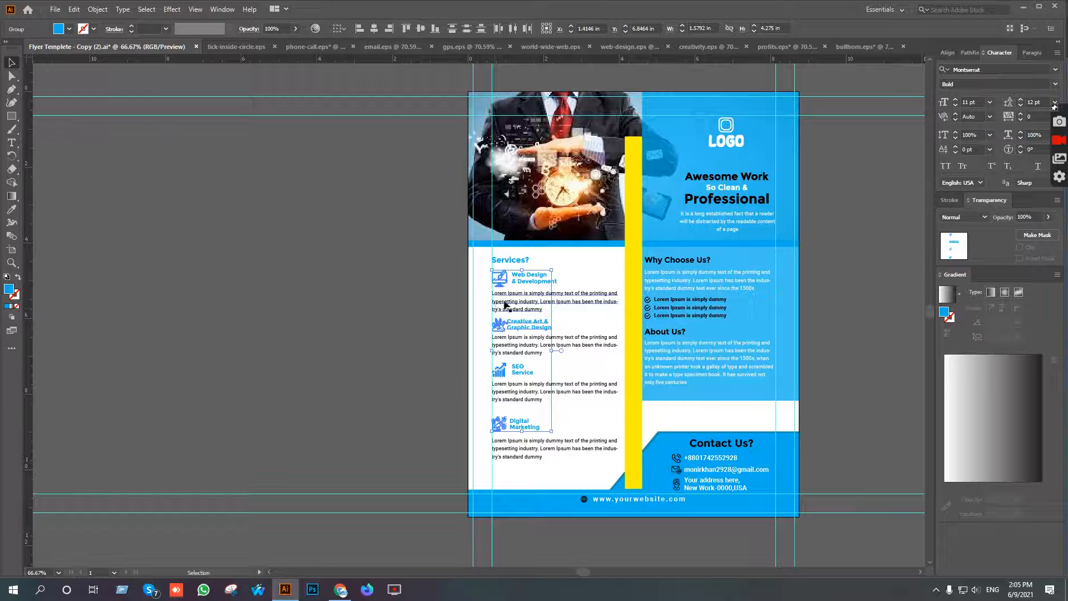
# Try to align the service headings by their left edges with the current selection.
pyautogui.click(544, 280)
pyautogui.click(545, 281)
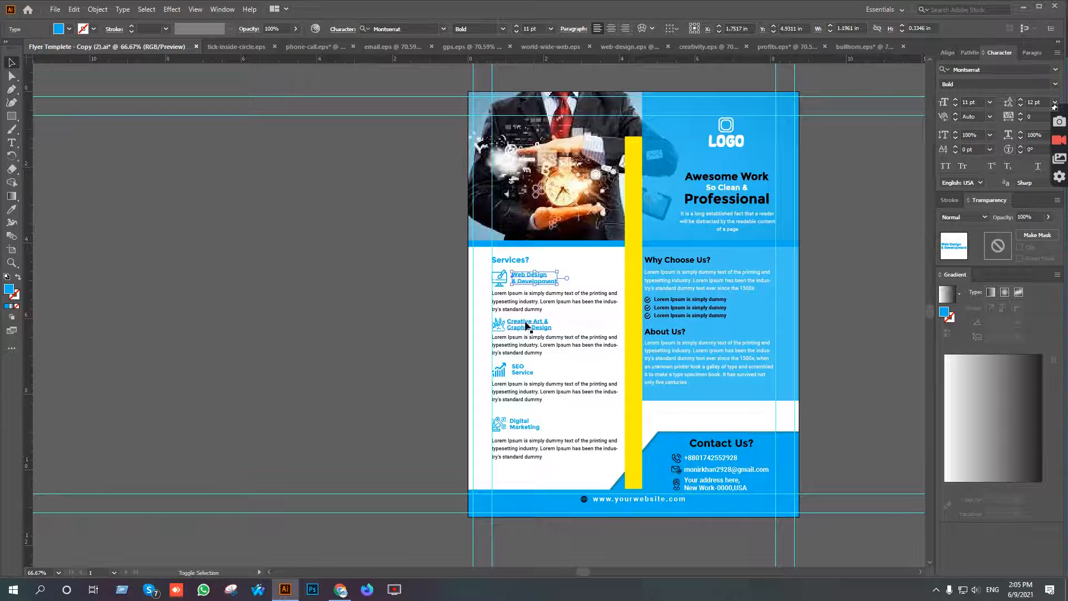
pyautogui.keyDown('shift'); pyautogui.click(525, 328); pyautogui.keyUp('shift')
pyautogui.keyDown('shift'); pyautogui.click(522, 372); pyautogui.keyUp('shift')
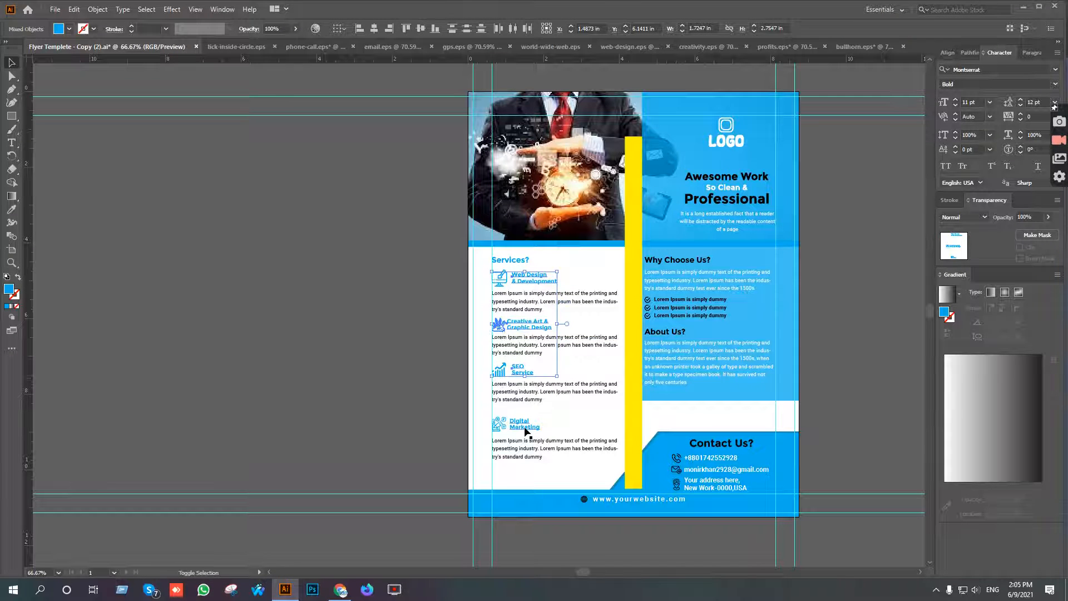
pyautogui.click(362, 30)
pyautogui.hotkey('ctrl', 'z')
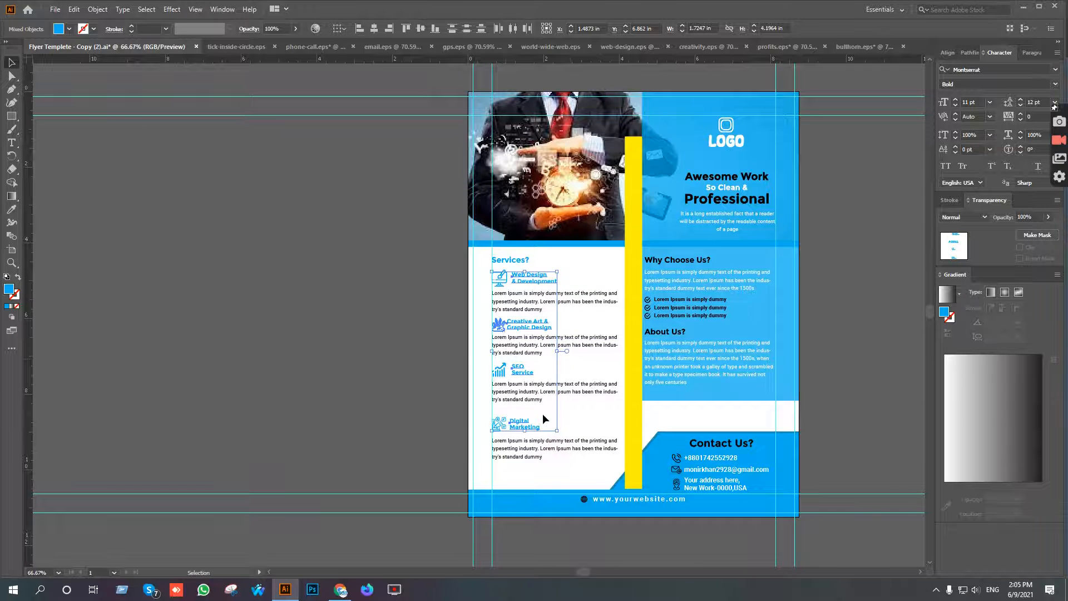
# Ungroup the Creative Art & Graphic Design heading from its icon.
pyautogui.scroll(2, 544, 419)
pyautogui.moveTo(568, 422); pyautogui.dragTo(440, 302)
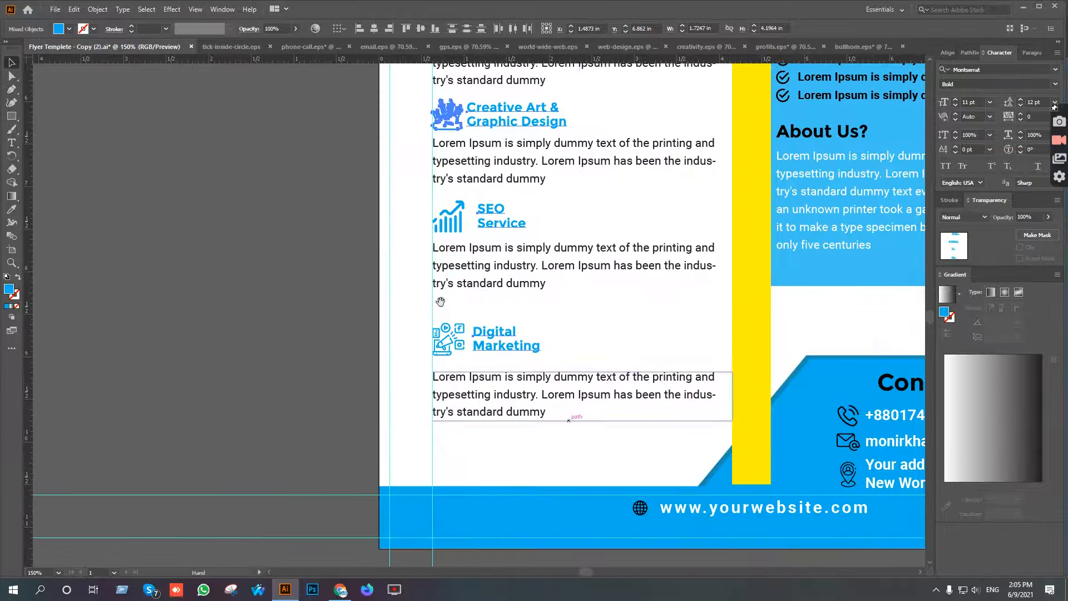
pyautogui.rightClick(514, 114)
pyautogui.click(563, 206)
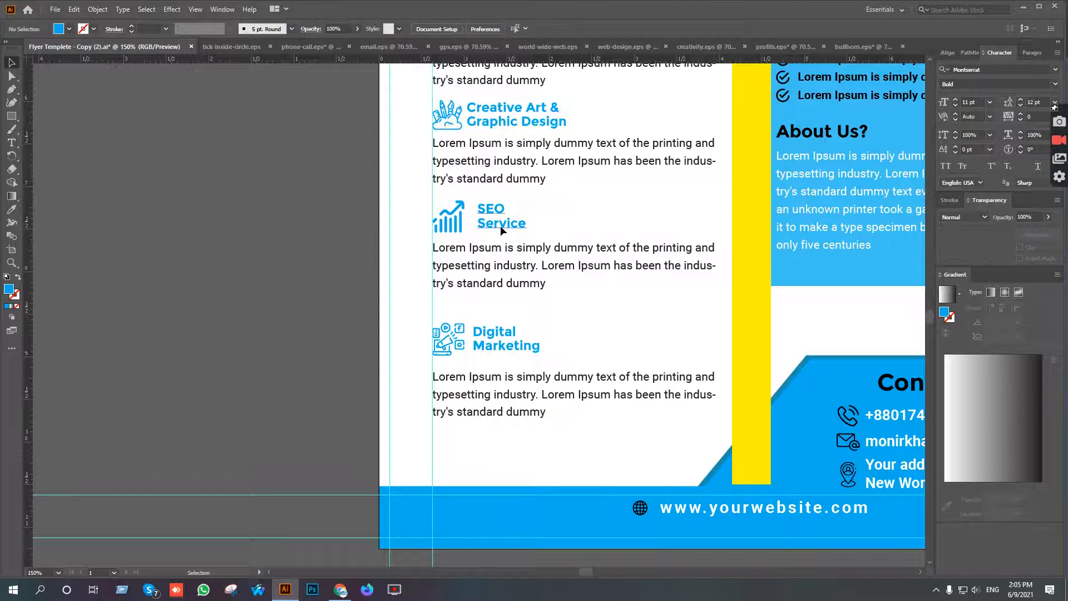
pyautogui.click(507, 336)
pyautogui.scroll(3, 512, 334)
pyautogui.click(526, 97)
pyautogui.rightClick(526, 96)
pyautogui.click(568, 100)
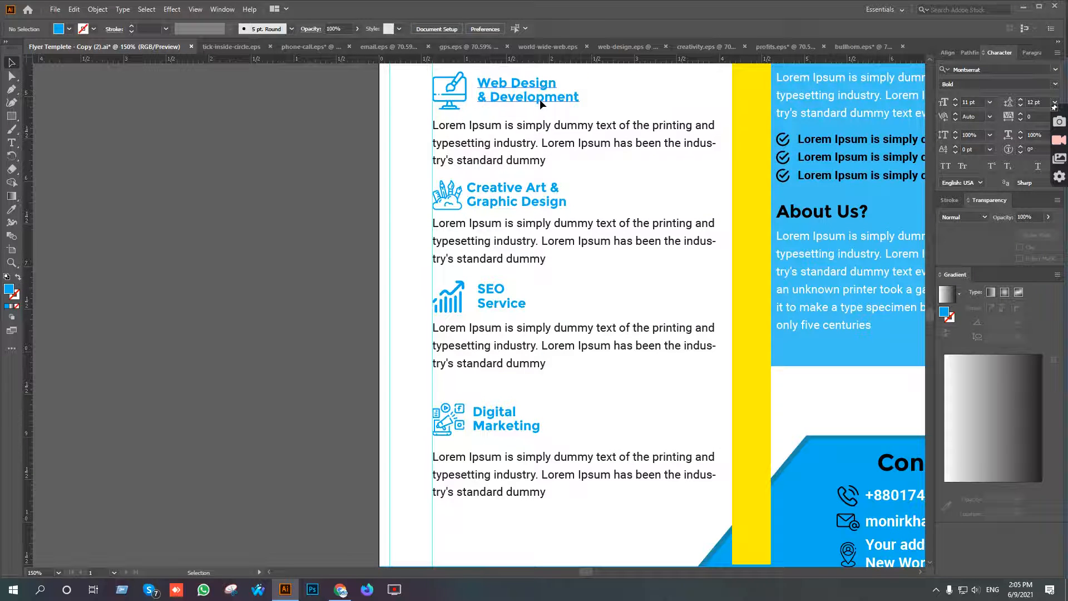
# Align the four service headings by their left edges and shift them right about 0.07 in, clear of the icons.
pyautogui.click(539, 99)
pyautogui.keyDown('shift'); pyautogui.click(513, 198); pyautogui.keyUp('shift')
pyautogui.keyDown('shift'); pyautogui.click(499, 305); pyautogui.keyUp('shift')
pyautogui.keyDown('shift'); pyautogui.click(505, 419); pyautogui.keyUp('shift')
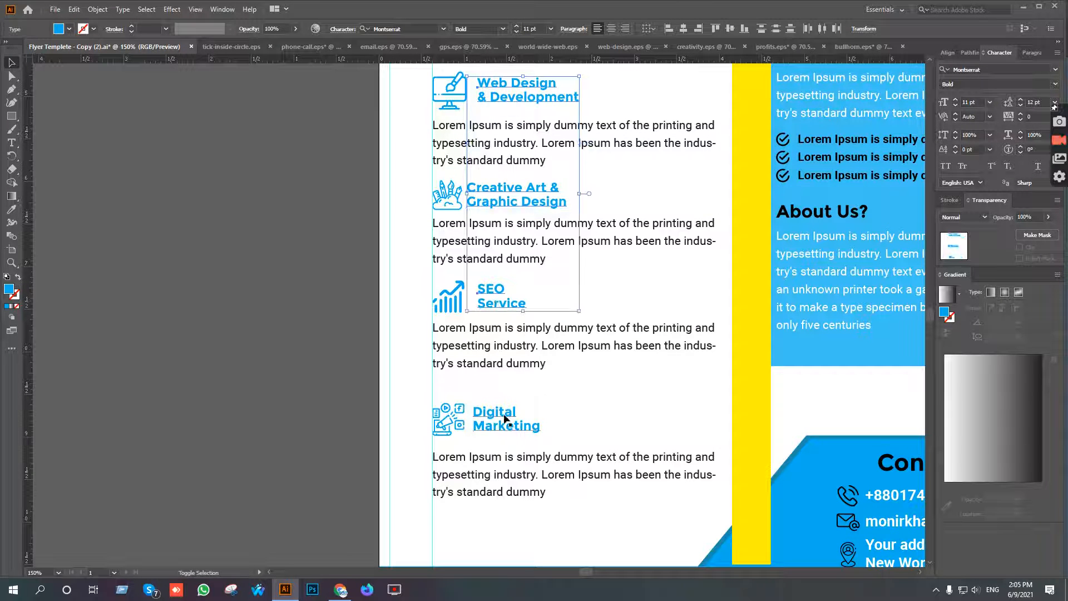
pyautogui.click(667, 30)
pyautogui.press('Right')
pyautogui.press('Right')
pyautogui.press('Right')
pyautogui.press('Right')
pyautogui.press('Right')
pyautogui.press('Right')
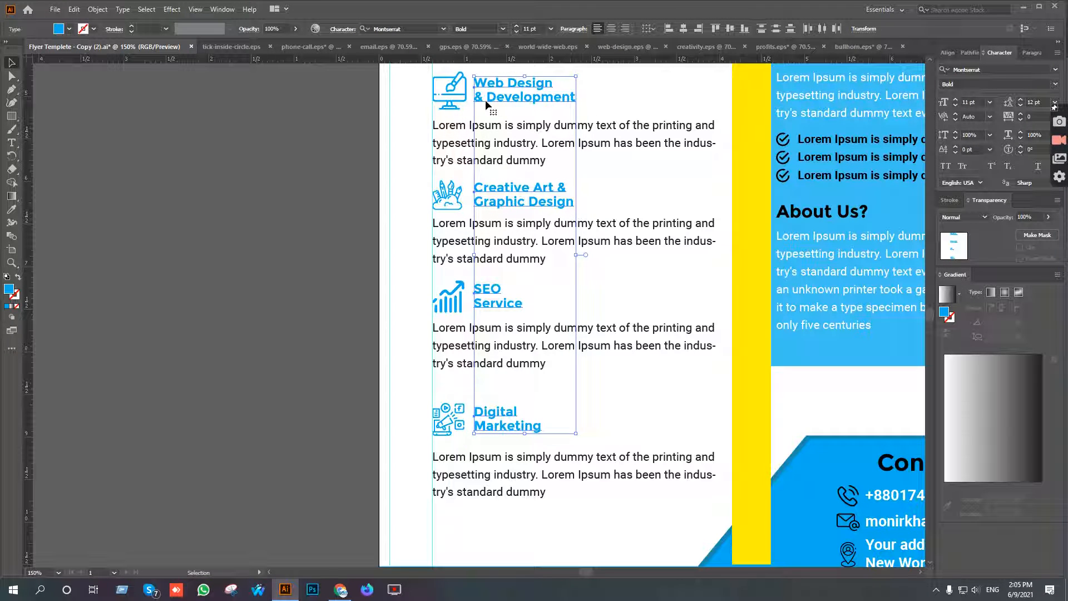
pyautogui.click(662, 180)
# Move the Digital Marketing paragraph up about 0.04 in and group it with its icon and heading.
pyautogui.moveTo(665, 241); pyautogui.dragTo(654, 204)
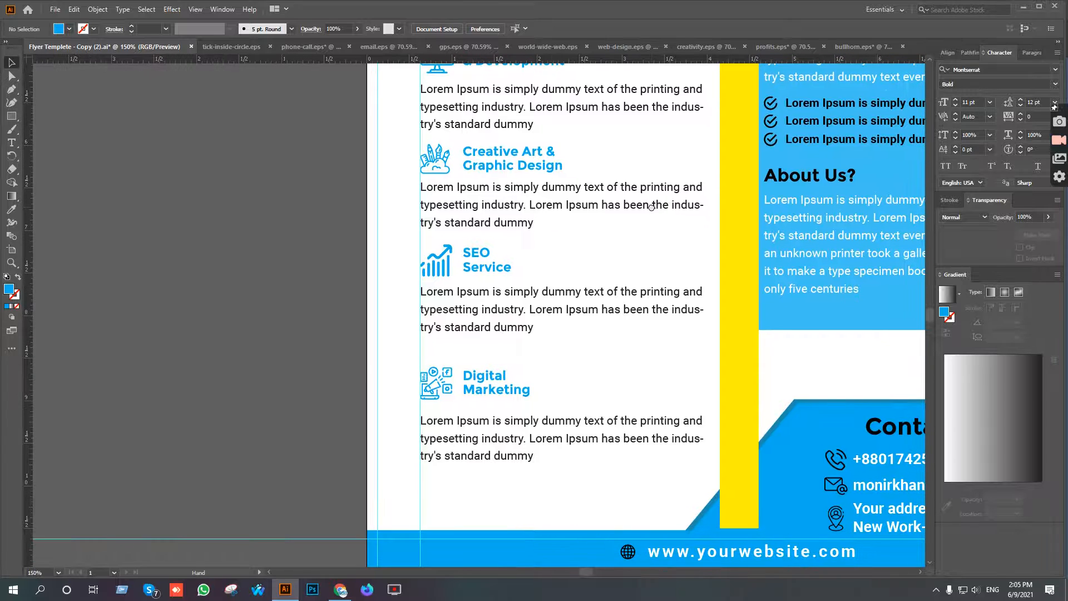
pyautogui.scroll(-1, 601, 268)
pyautogui.moveTo(649, 294); pyautogui.dragTo(588, 298)
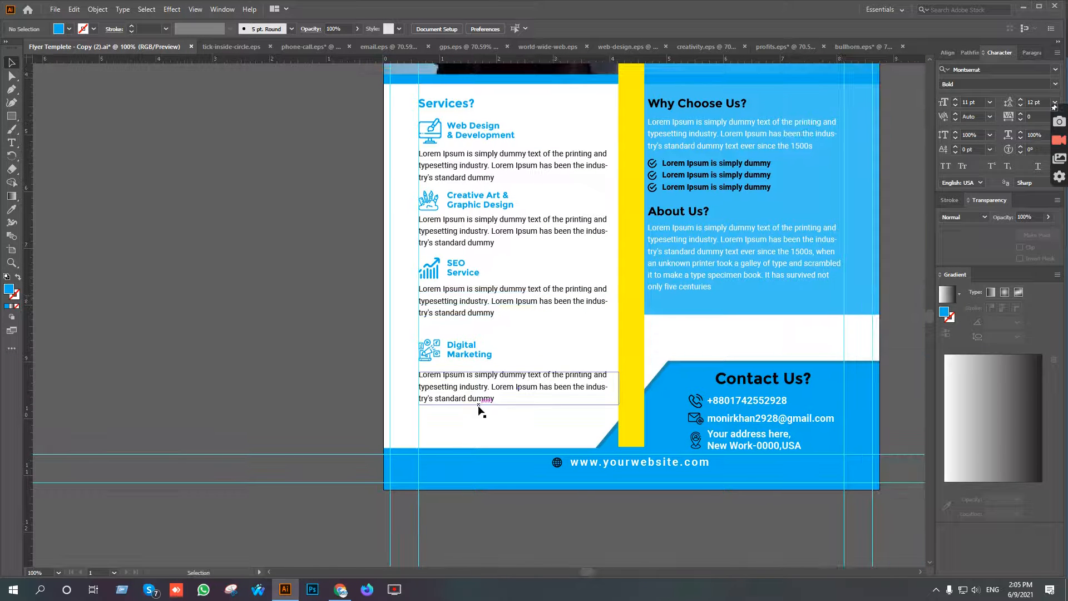
pyautogui.click(475, 387)
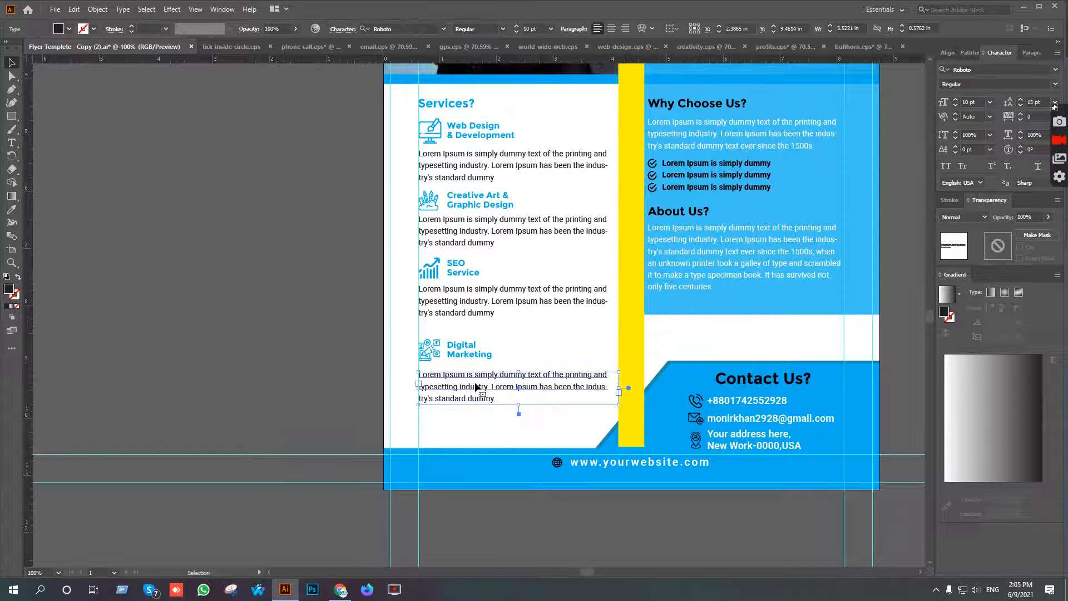
pyautogui.press('Up')
pyautogui.press('Up')
pyautogui.click(494, 413)
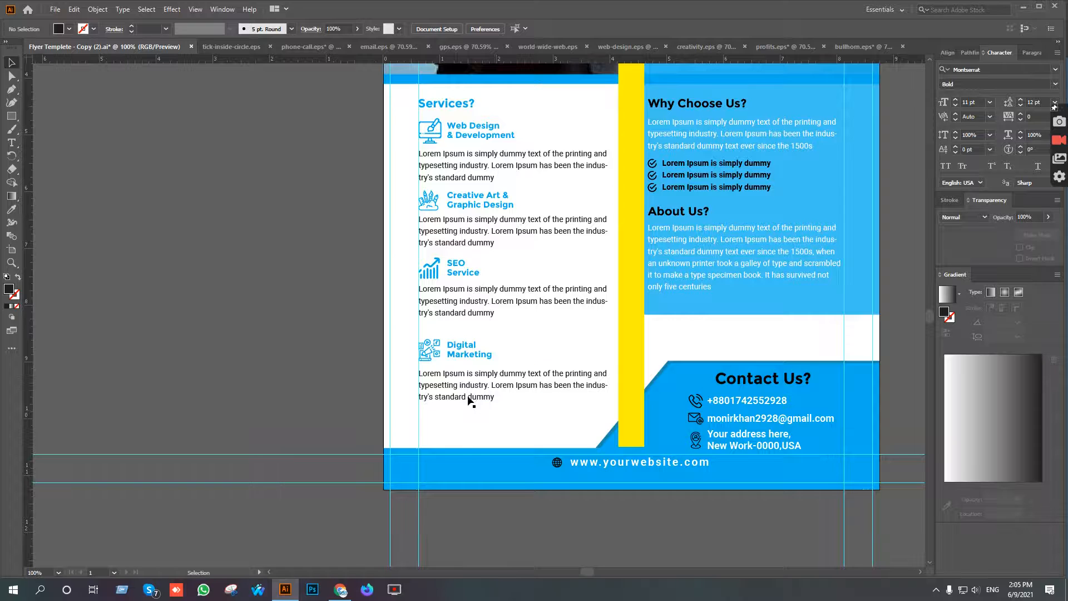
pyautogui.scroll(3, 467, 399)
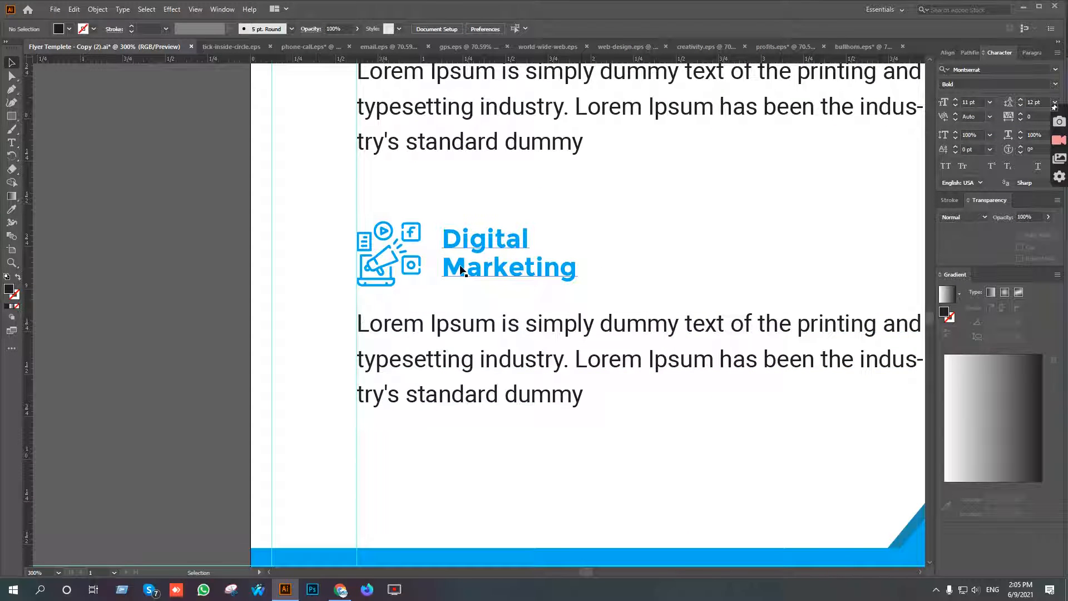
pyautogui.click(492, 327)
pyautogui.press('Up')
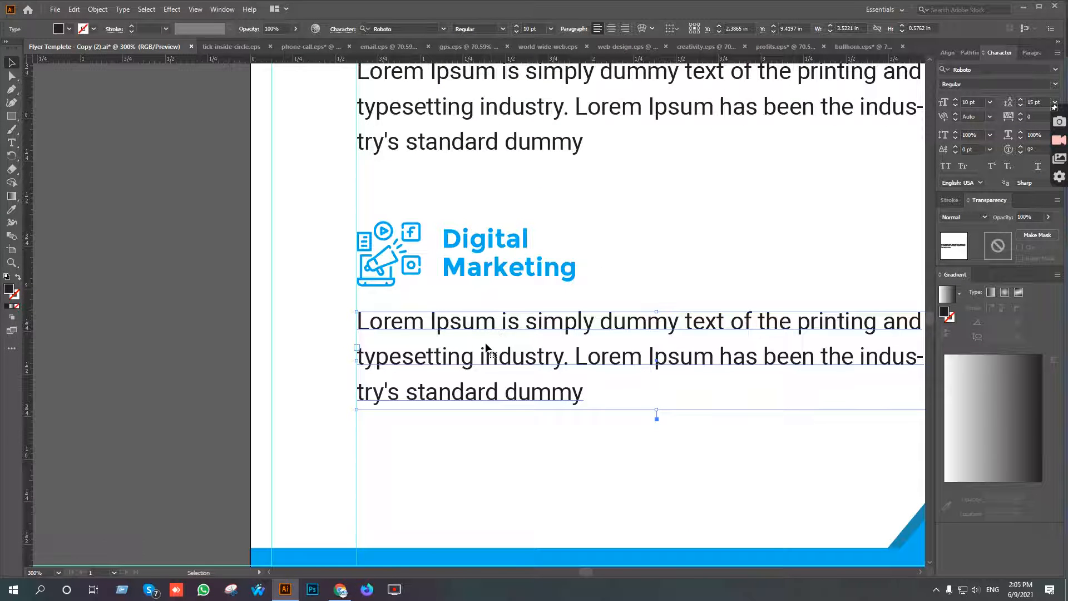
pyautogui.moveTo(632, 456); pyautogui.dragTo(362, 220)
# Move the SEO Service paragraph slightly down and group it with its icon and heading.
pyautogui.scroll(5, 452, 458)
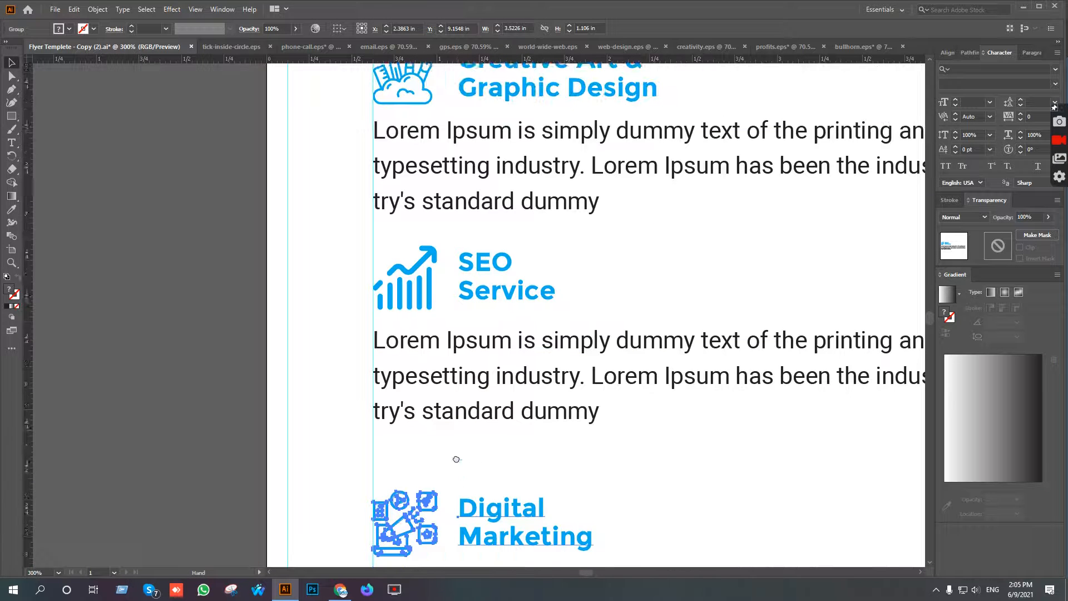
pyautogui.click(573, 425)
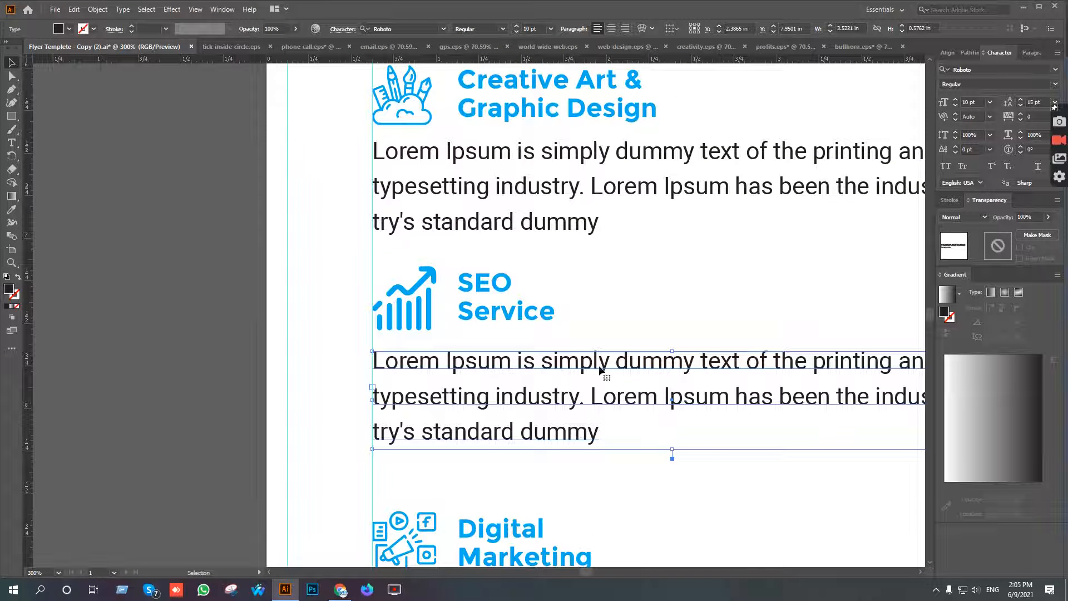
pyautogui.press('Down')
pyautogui.press('Down')
pyautogui.press('a')
pyautogui.moveTo(615, 492); pyautogui.dragTo(392, 287)
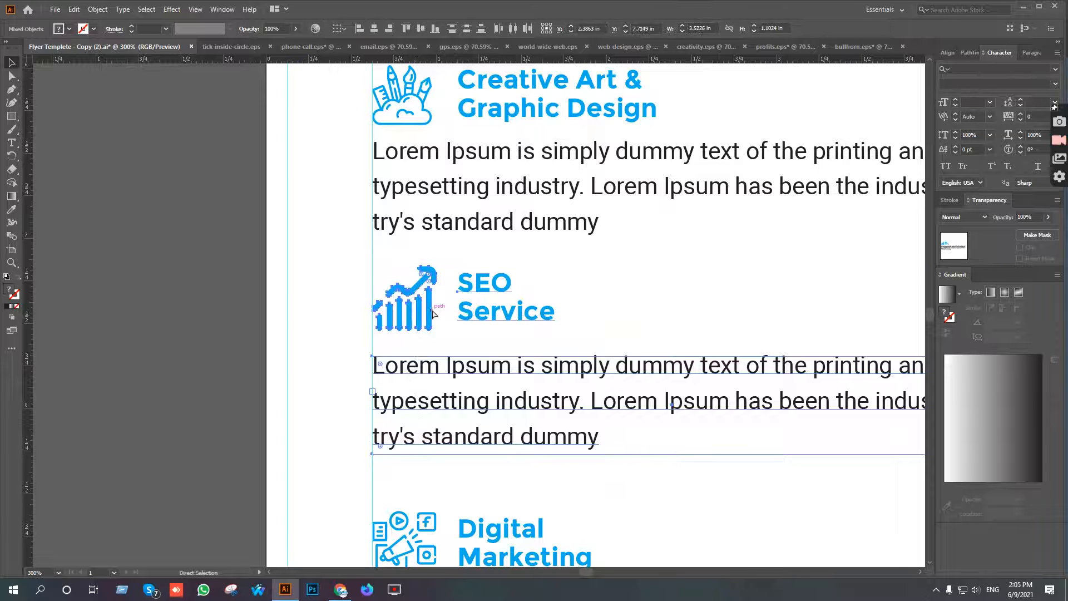
pyautogui.press('v')
# Move the Creative Art & Graphic Design paragraph down about 0.06 in and group it with its icon and heading.
pyautogui.scroll(3, 512, 251)
pyautogui.click(531, 339)
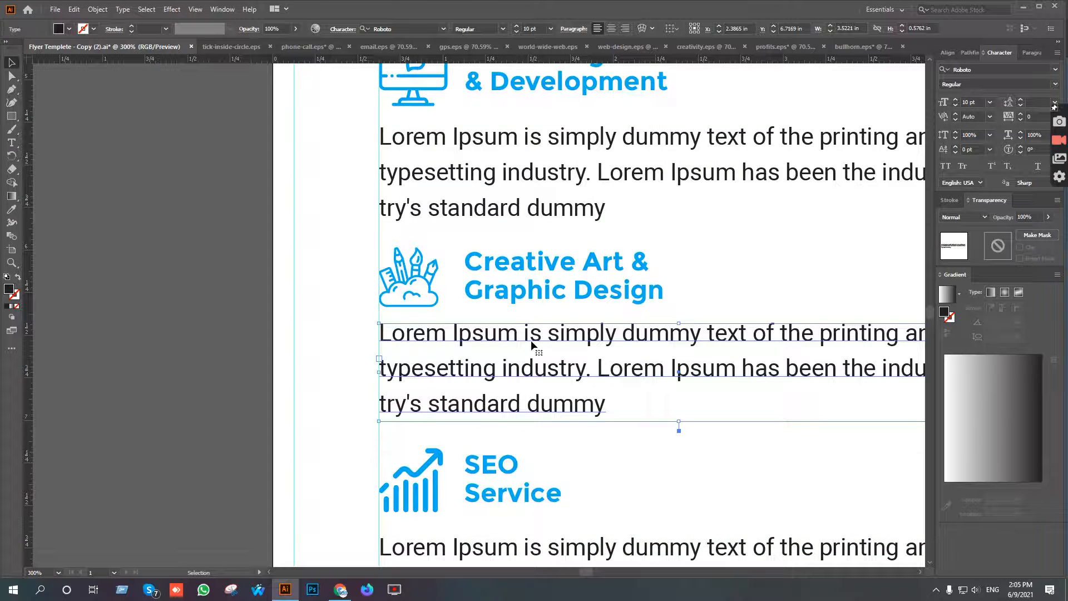
pyautogui.press('Down')
pyautogui.press('Down')
pyautogui.press('Down')
pyautogui.press('Down')
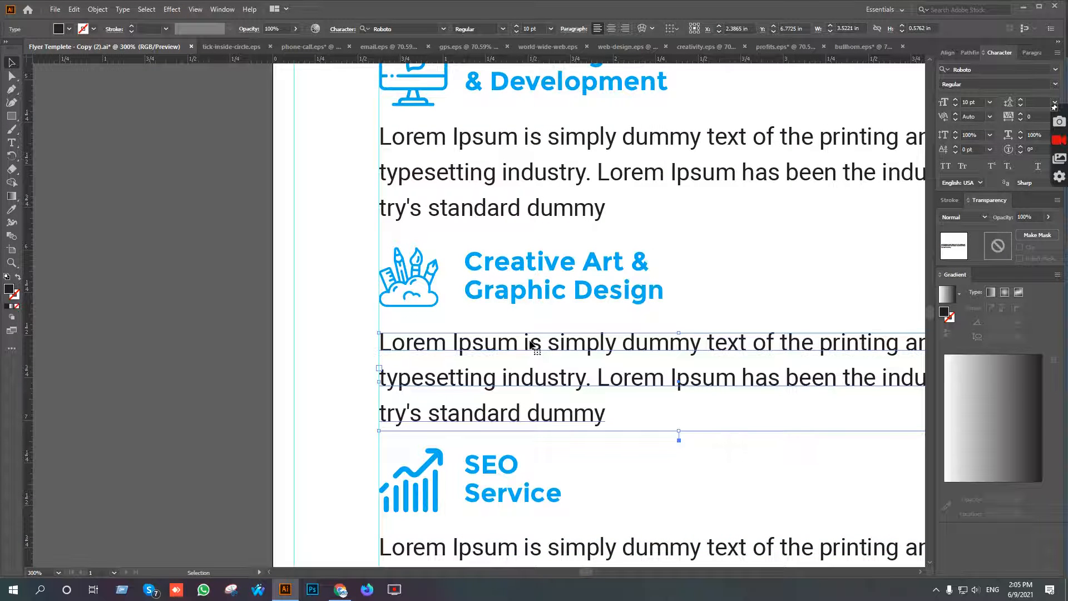
pyautogui.moveTo(368, 268); pyautogui.dragTo(611, 397)
pyautogui.hotkey('ctrl', 'g')
# Move the Web Design & Development paragraph slightly down and group it with its icon and heading.
pyautogui.scroll(1, 562, 300)
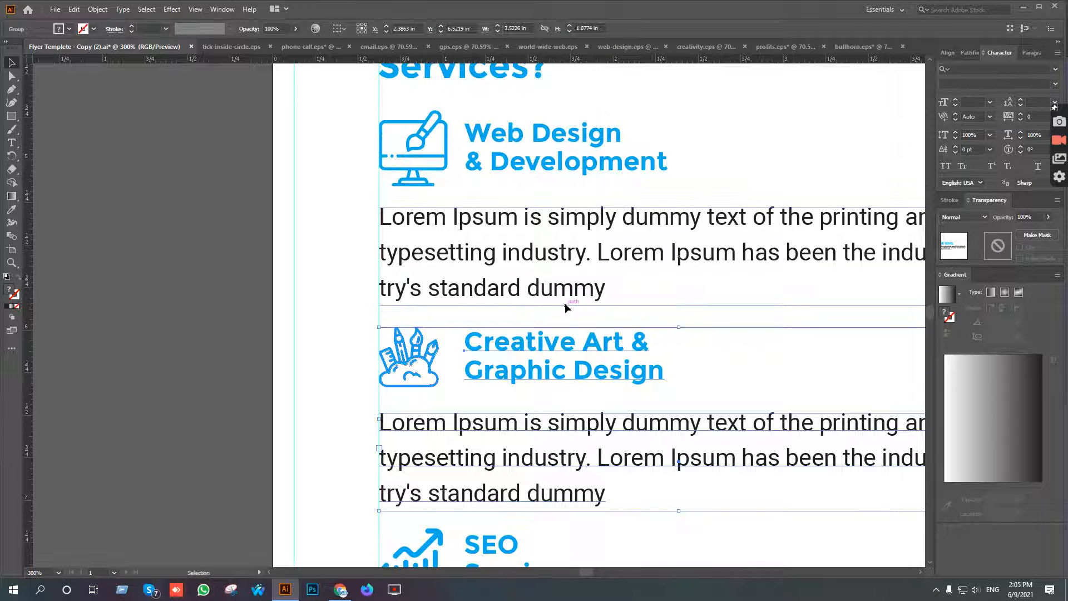
pyautogui.click(463, 225)
pyautogui.moveTo(494, 259); pyautogui.dragTo(494, 261)
pyautogui.moveTo(362, 138); pyautogui.dragTo(652, 284)
pyautogui.hotkey('ctrl', 'g')
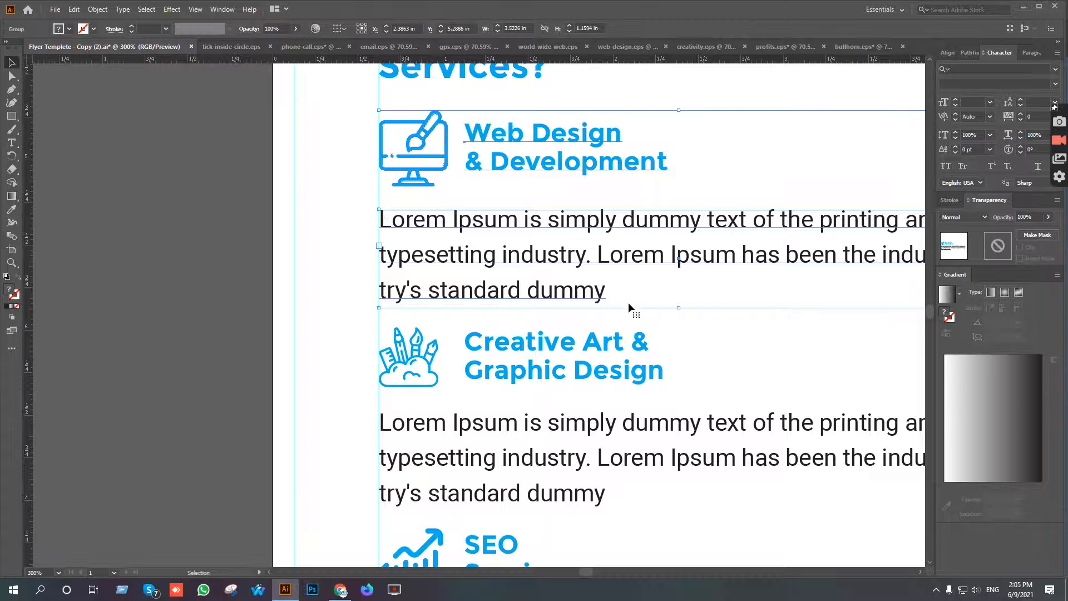
# Move the Digital Marketing group down about 0.39 in, towards the blue footer.
pyautogui.scroll(-3, 626, 320)
pyautogui.moveTo(694, 436); pyautogui.dragTo(603, 185)
pyautogui.click(504, 285)
pyautogui.hotkey('shift', 'Down')
pyautogui.hotkey('shift', 'Down')
pyautogui.press('Down')
pyautogui.press('Down')
pyautogui.press('Down')
pyautogui.press('Down')
pyautogui.press('Down')
pyautogui.press('Down')
pyautogui.press('Down')
pyautogui.press('Down')
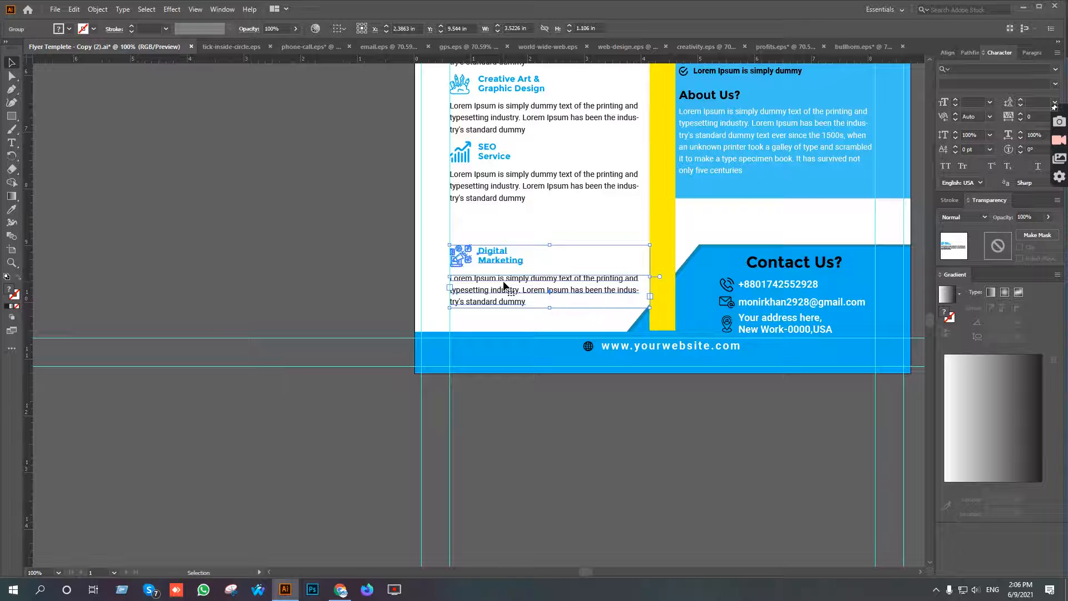
# Select the four service groups and distribute them evenly by their vertical centres.
pyautogui.scroll(2, 504, 286)
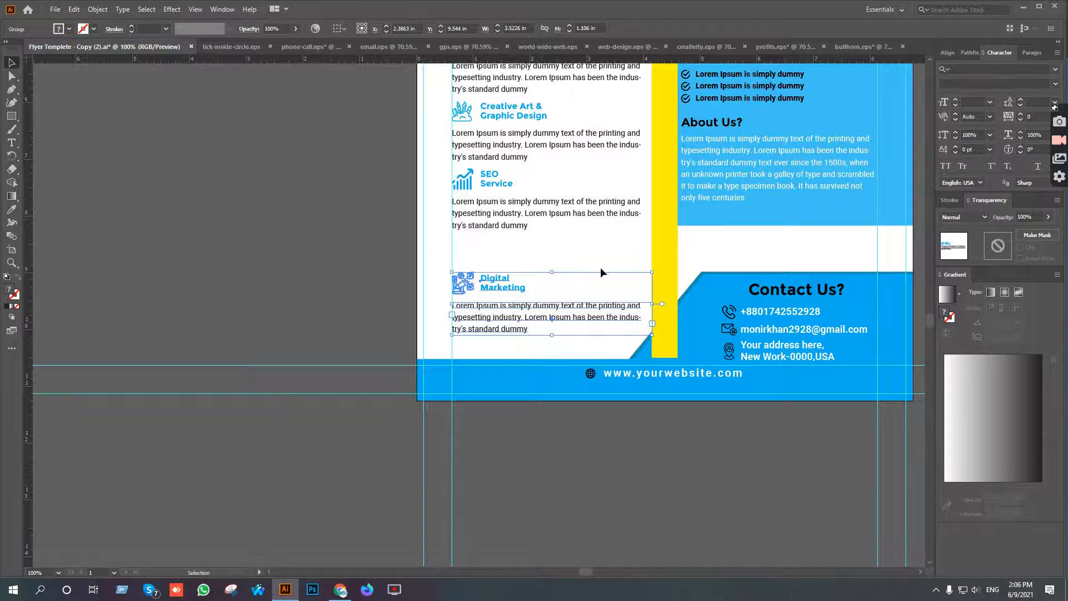
pyautogui.scroll(-2, 600, 267)
pyautogui.moveTo(553, 222); pyautogui.dragTo(583, 319)
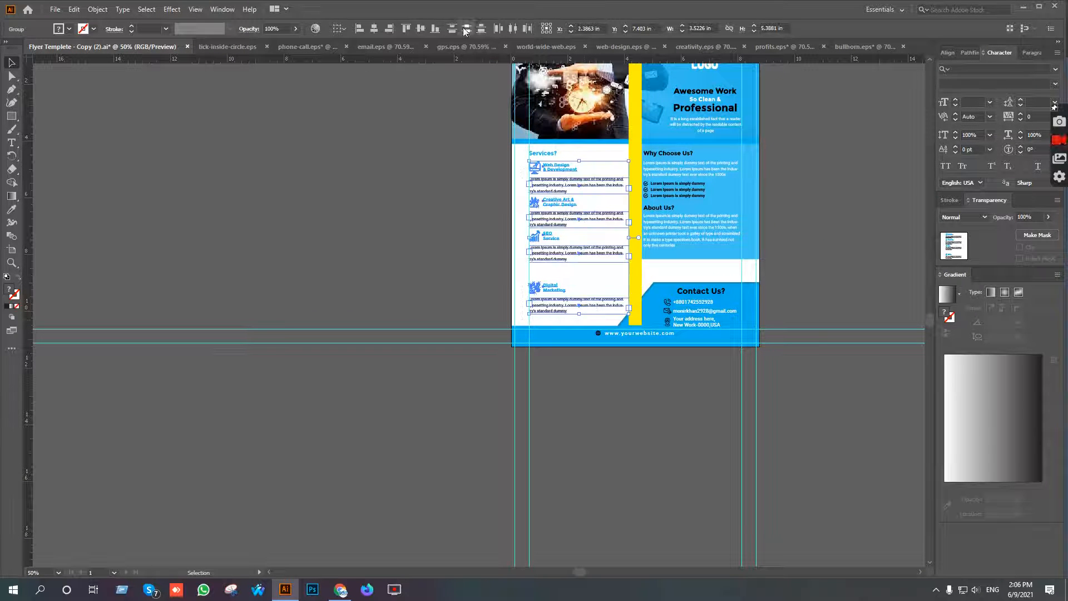
pyautogui.click(465, 29)
pyautogui.click(436, 195)
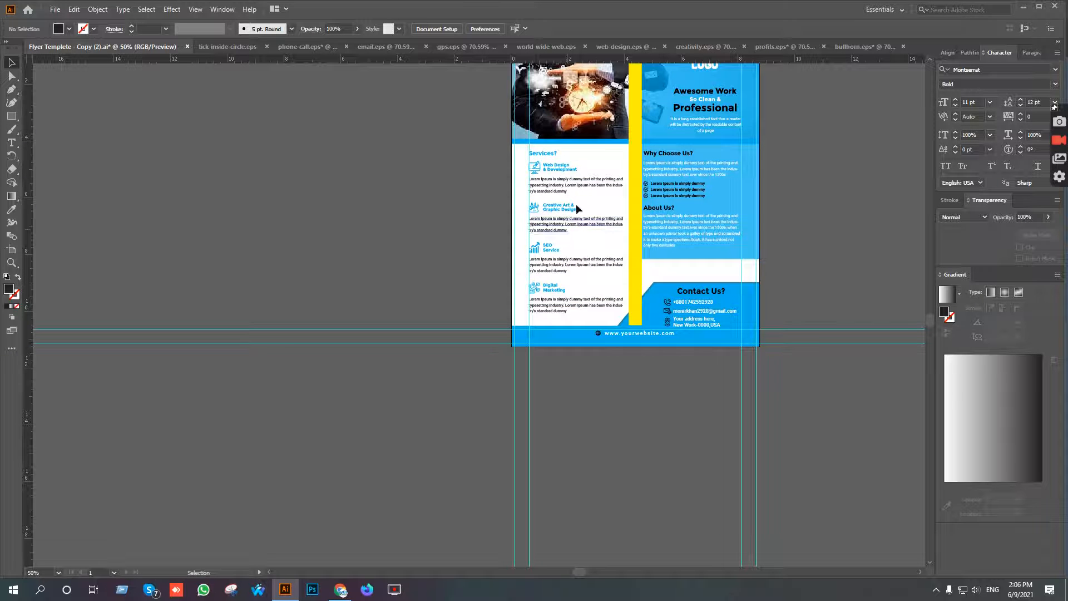
# Enlarge the Services? heading to about 24.18 pt, about 1.61 in wide.
pyautogui.scroll(4, 563, 155)
pyautogui.scroll(1, 582, 253)
pyautogui.moveTo(549, 212); pyautogui.dragTo(603, 257)
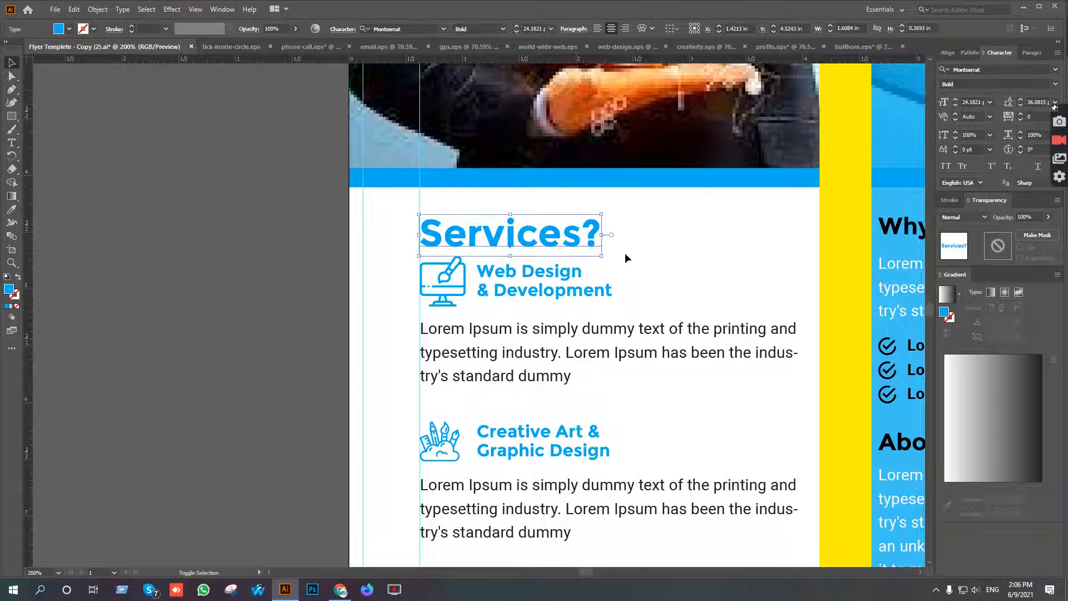
# Move the Web Design & Development group down about 0.19 in to clear the enlarged Services? heading.
pyautogui.moveTo(670, 305); pyautogui.dragTo(677, 145)
pyautogui.scroll(-2, 677, 153)
pyautogui.moveTo(674, 206); pyautogui.dragTo(662, 187)
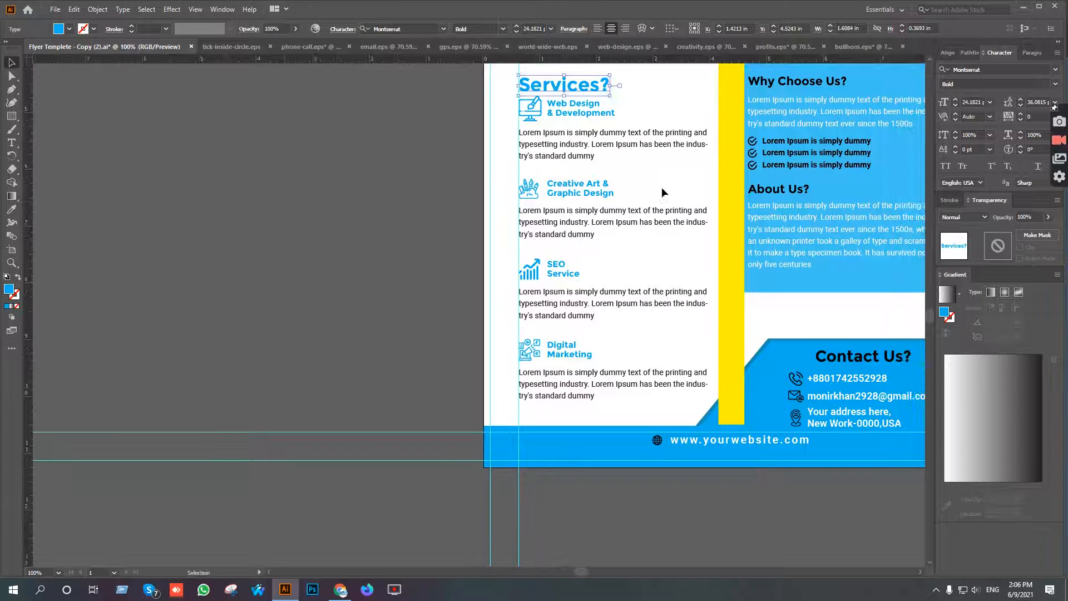
pyautogui.moveTo(616, 123); pyautogui.dragTo(626, 183)
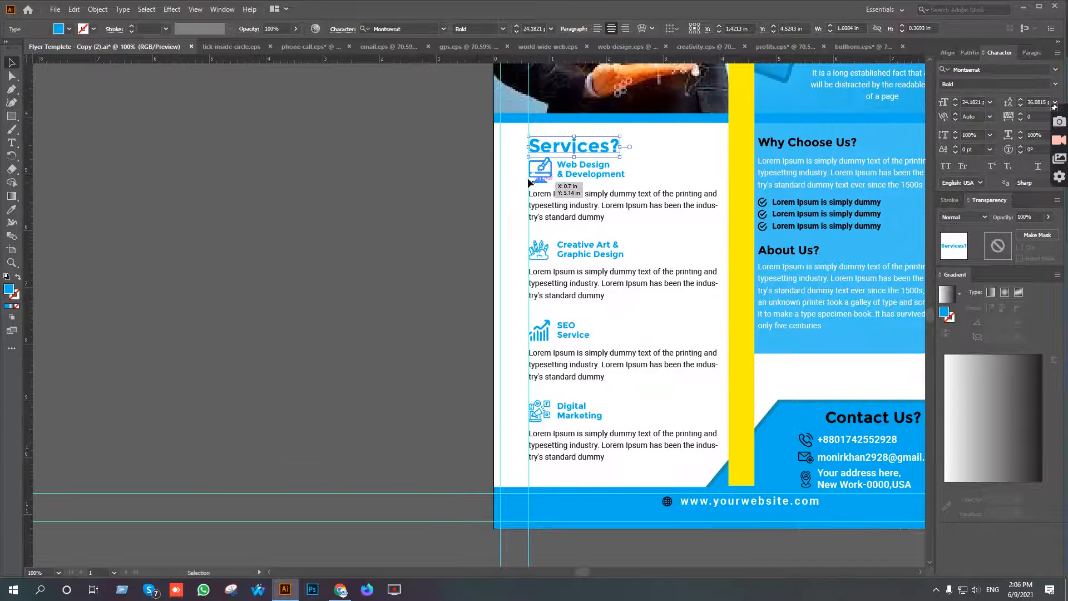
pyautogui.click(575, 175)
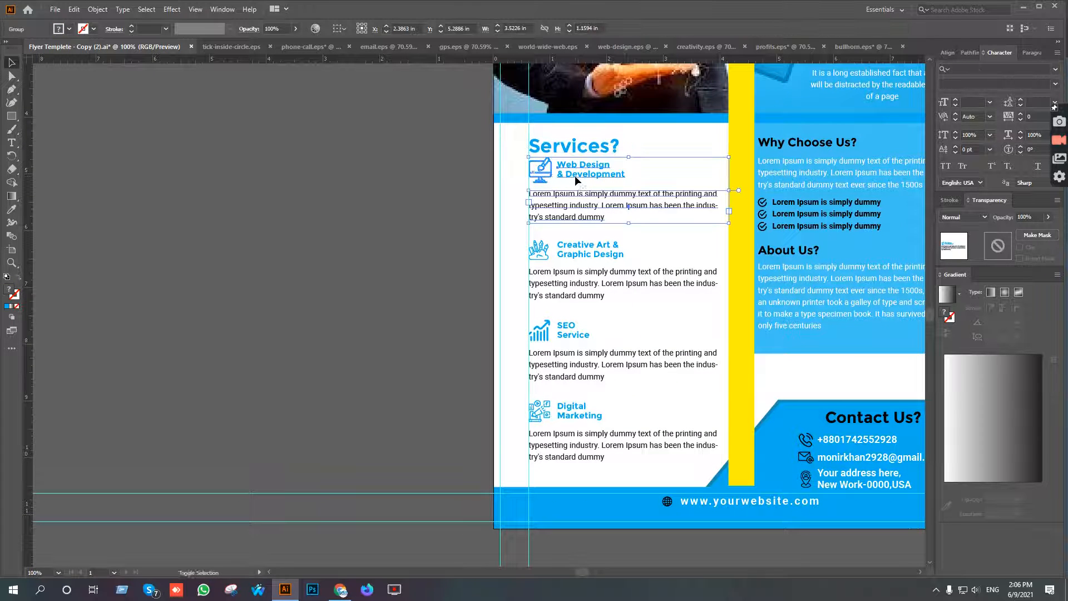
pyautogui.hotkey('shift', 'Down')
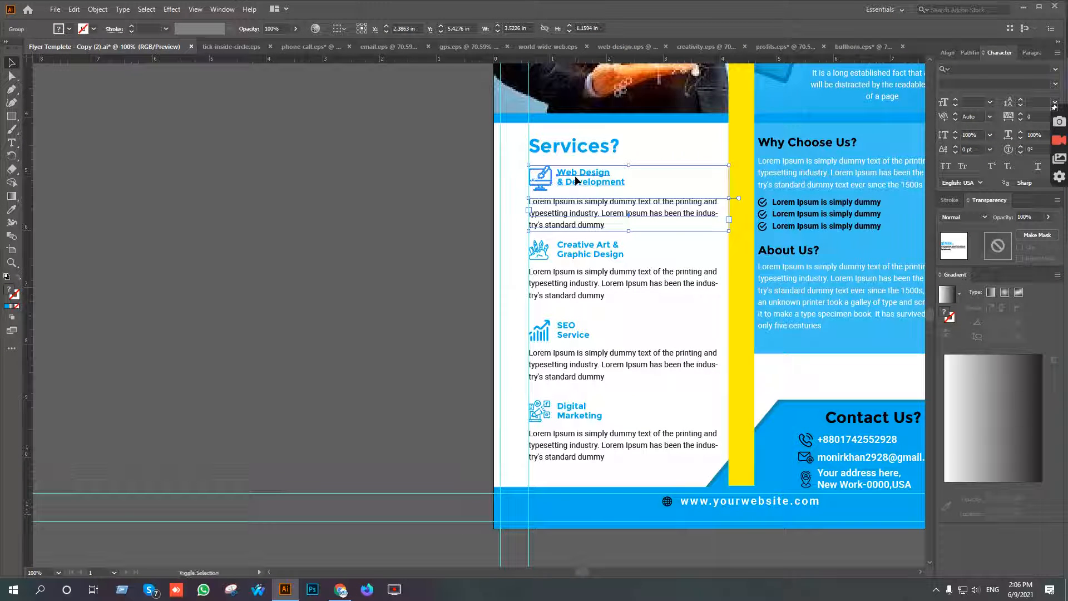
pyautogui.press('Down')
pyautogui.press('Down')
pyautogui.press('Down')
pyautogui.press('Down')
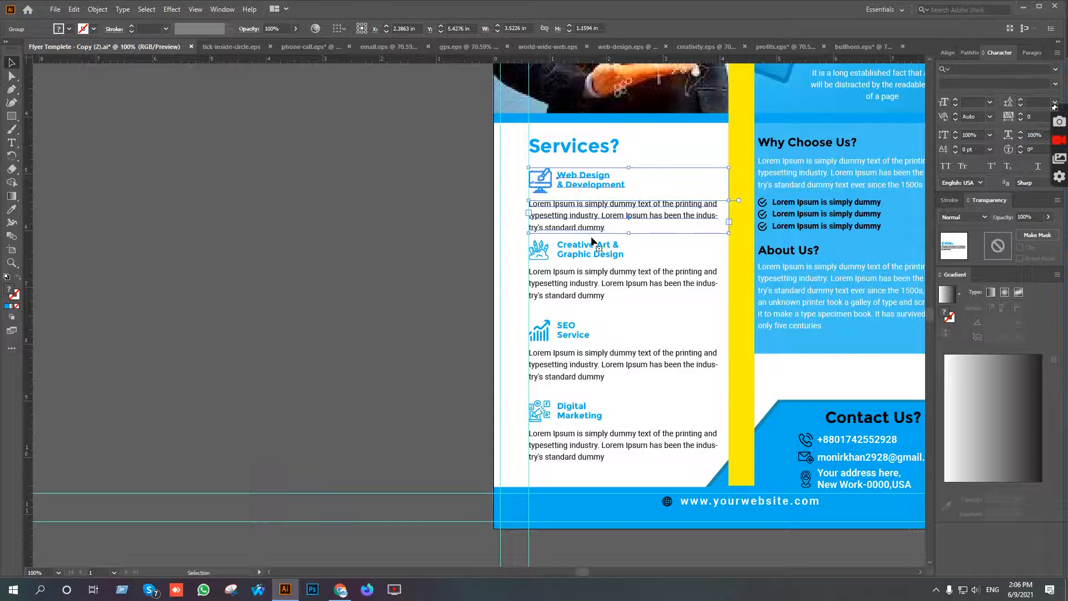
# Move the Digital Marketing group down about 0.14 in and redistribute the four service groups evenly by their vertical centres.
pyautogui.click(568, 446)
pyautogui.hotkey('shift', 'Down')
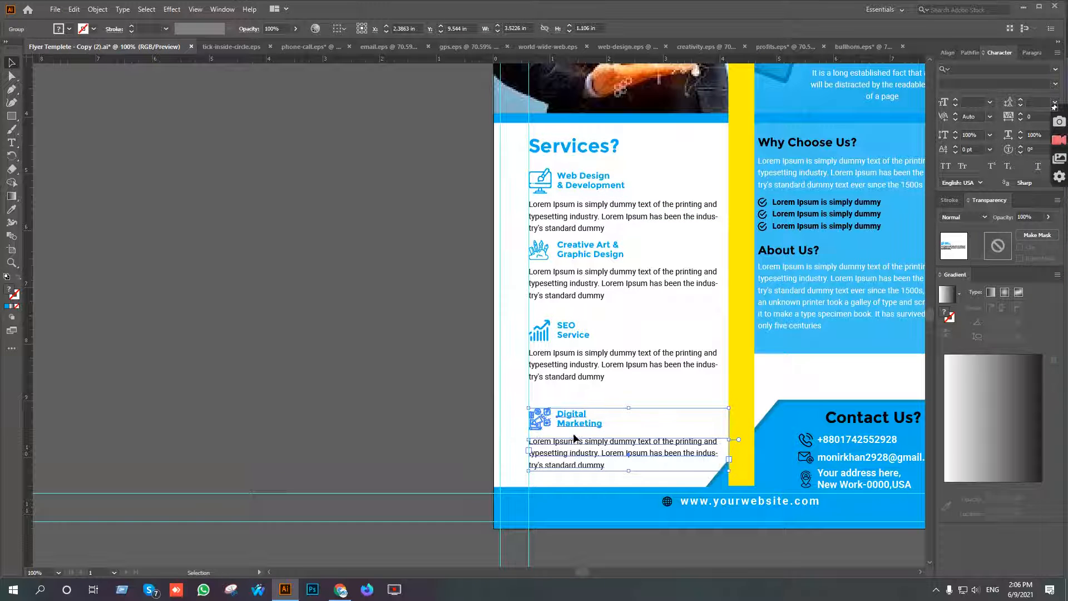
pyautogui.moveTo(537, 251); pyautogui.dragTo(599, 470)
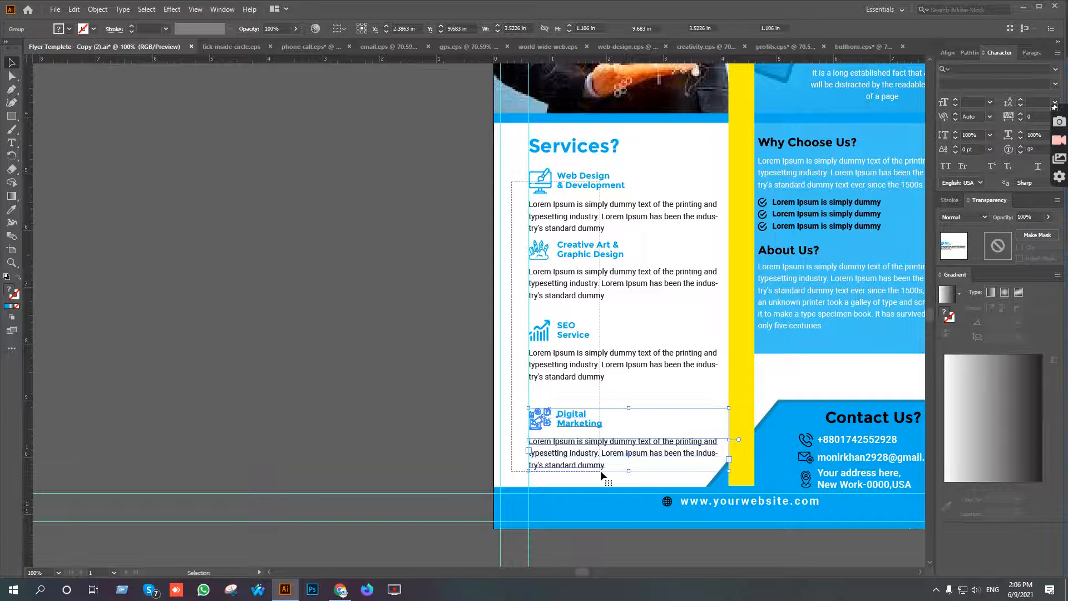
pyautogui.click(466, 29)
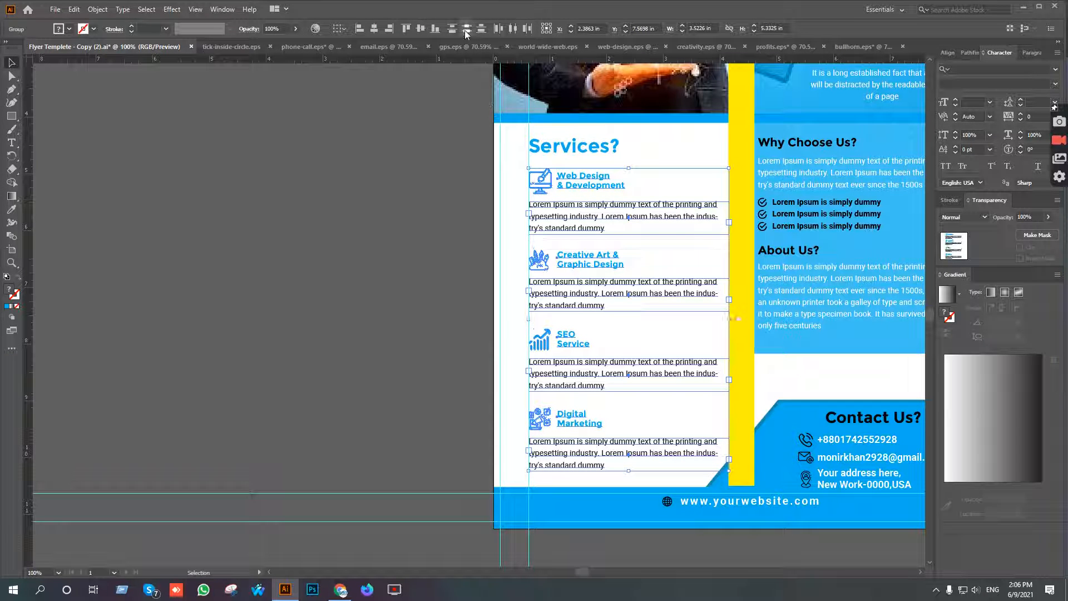
pyautogui.click(359, 227)
# Delete the yellow vertical bar between the two columns of the flyer.
pyautogui.scroll(-2, 456, 366)
pyautogui.moveTo(666, 357); pyautogui.dragTo(573, 355)
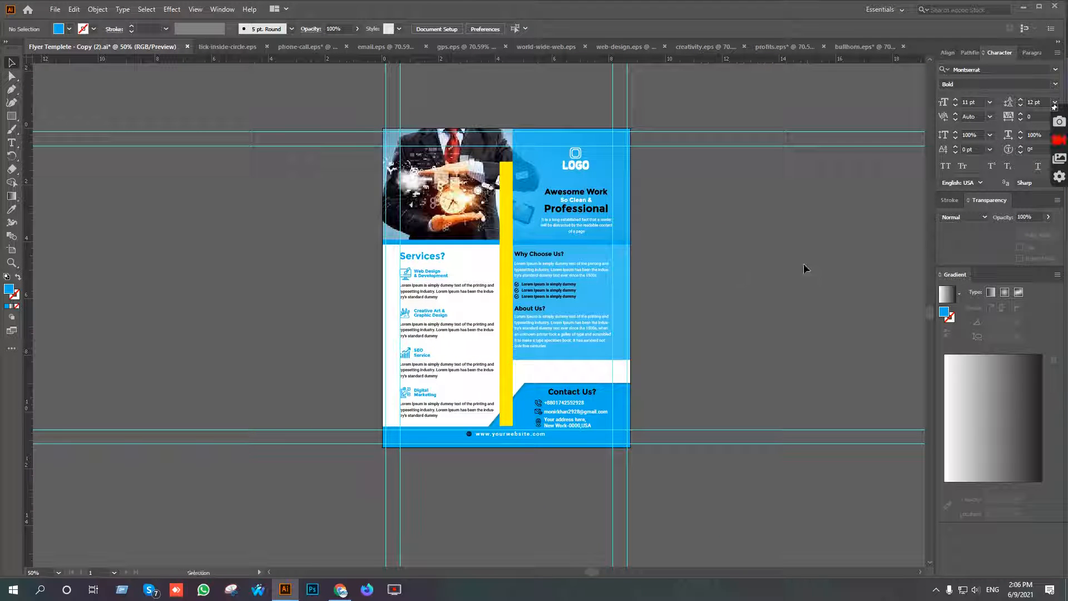
pyautogui.click(506, 210)
pyautogui.press('Delete')
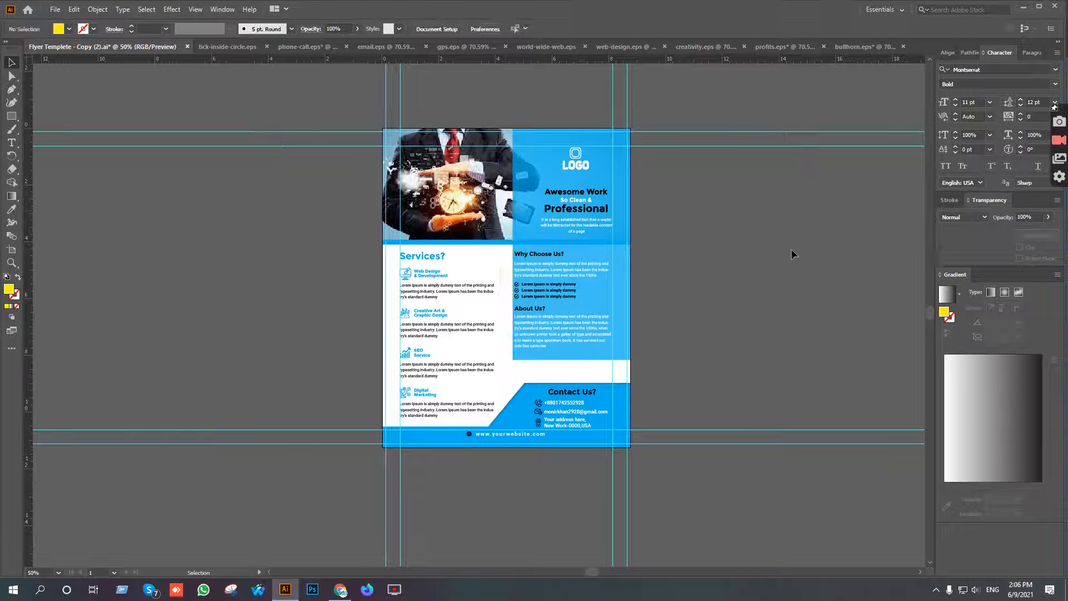
pyautogui.moveTo(806, 370); pyautogui.dragTo(778, 403)
pyautogui.moveTo(703, 447); pyautogui.dragTo(730, 337)
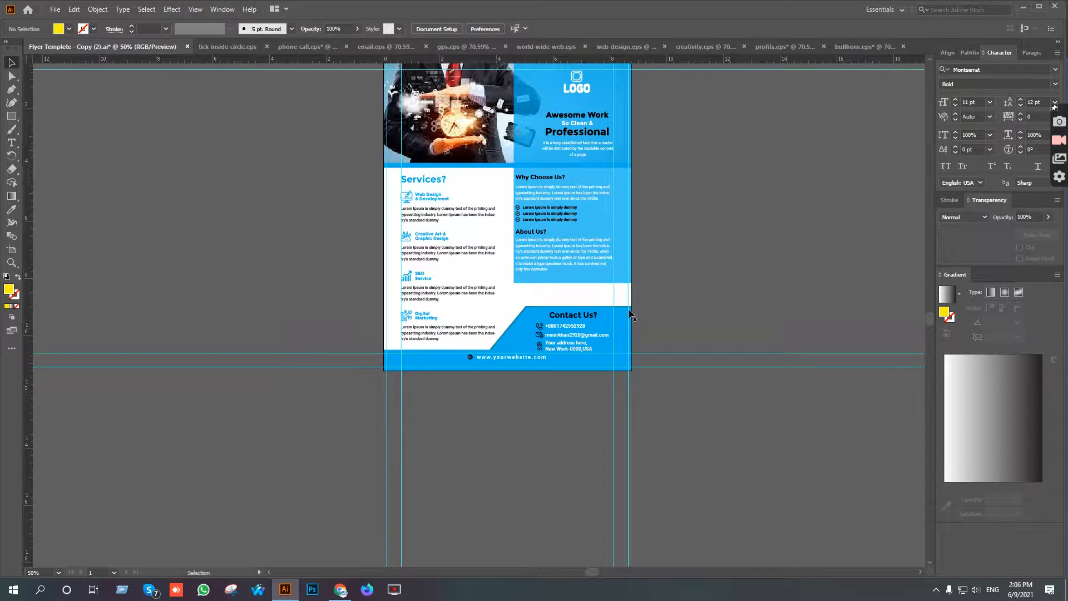
# Review the full flyer layout, checking the Services column, the right-hand text column, the header and the contact area.
pyautogui.scroll(3, 532, 318)
pyautogui.scroll(-3, 533, 318)
pyautogui.moveTo(778, 252); pyautogui.dragTo(702, 298)
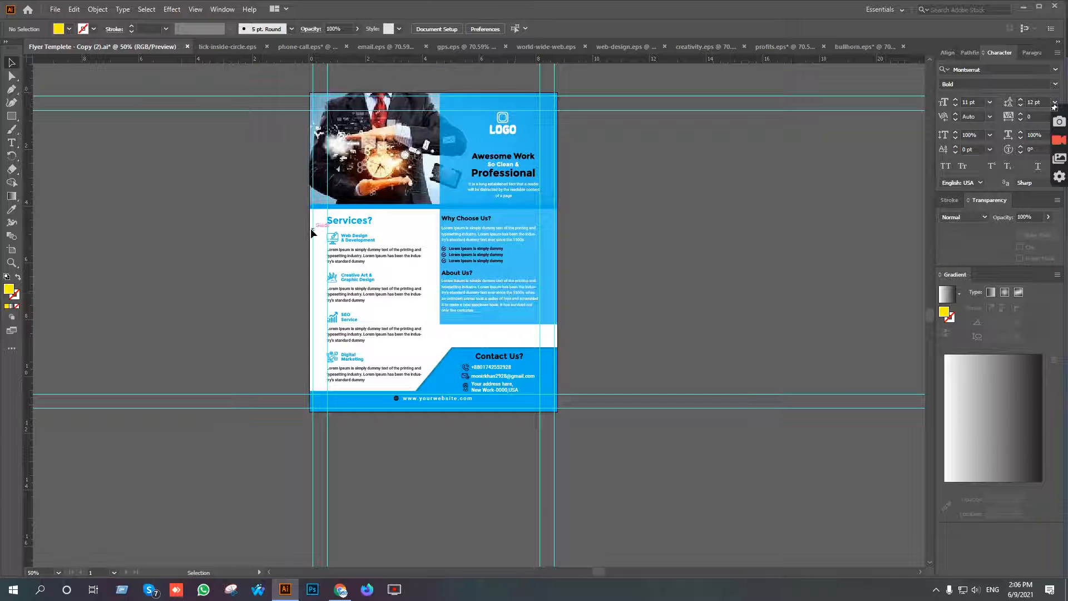
pyautogui.scroll(2, 338, 223)
pyautogui.moveTo(393, 305); pyautogui.dragTo(438, 212)
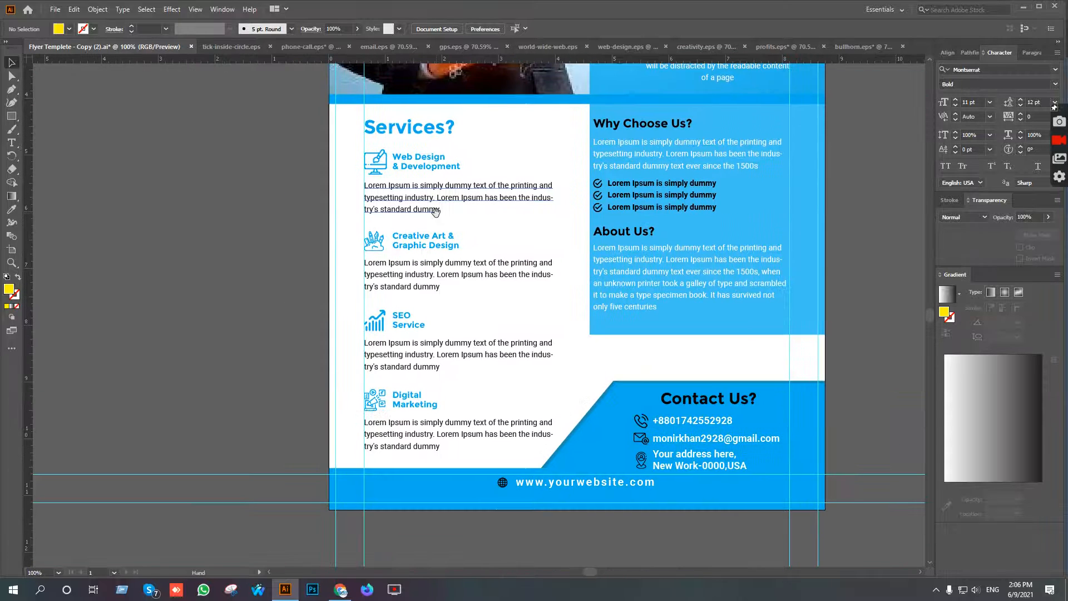
pyautogui.moveTo(564, 211); pyautogui.dragTo(509, 275)
pyautogui.scroll(-2, 510, 275)
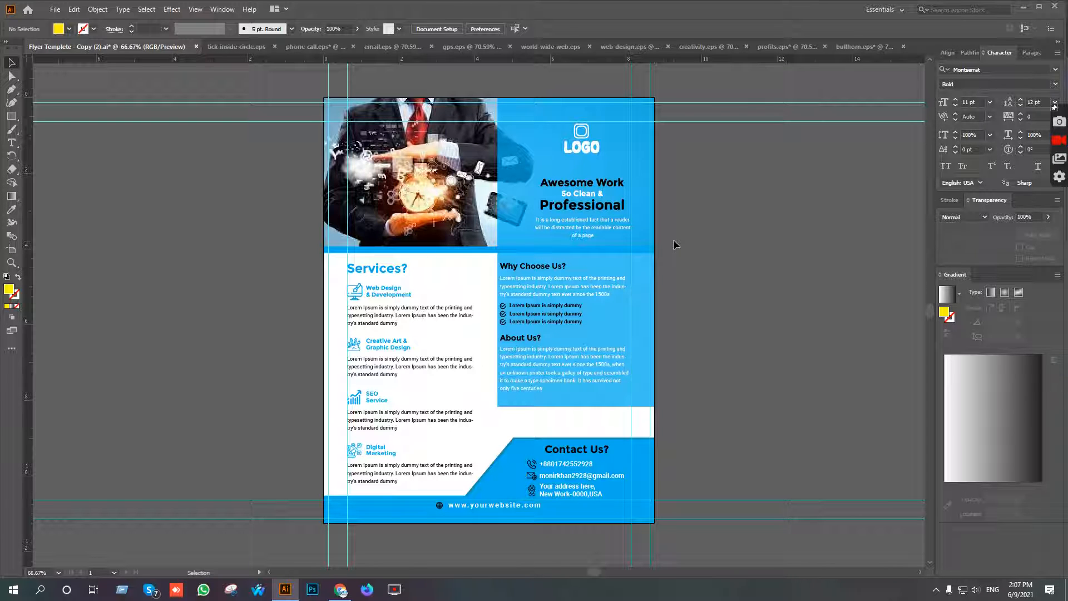
pyautogui.moveTo(722, 252); pyautogui.dragTo(705, 259)
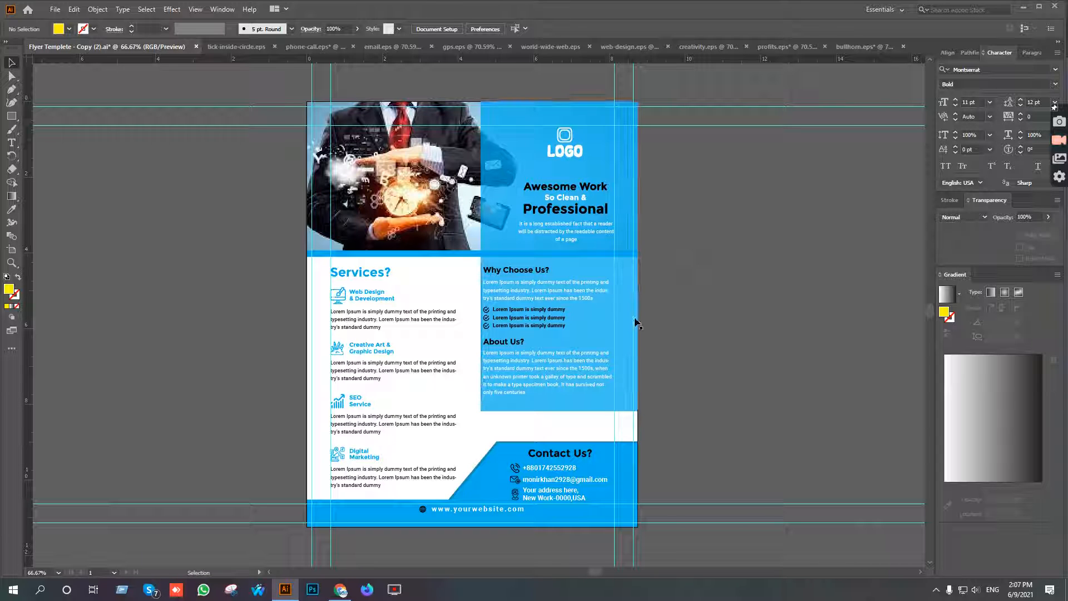
pyautogui.moveTo(706, 321); pyautogui.dragTo(646, 279)
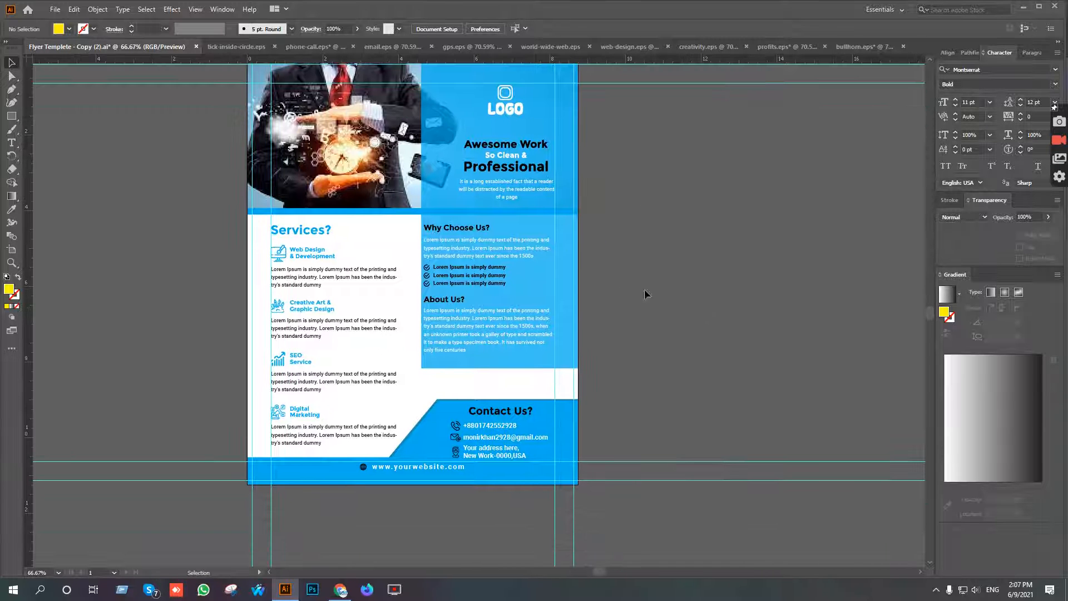
# Resize the translucent blue rectangle to cover only the header across the flyer's full width, 8.75 in wide and about 3.93 in high.
pyautogui.click(532, 222)
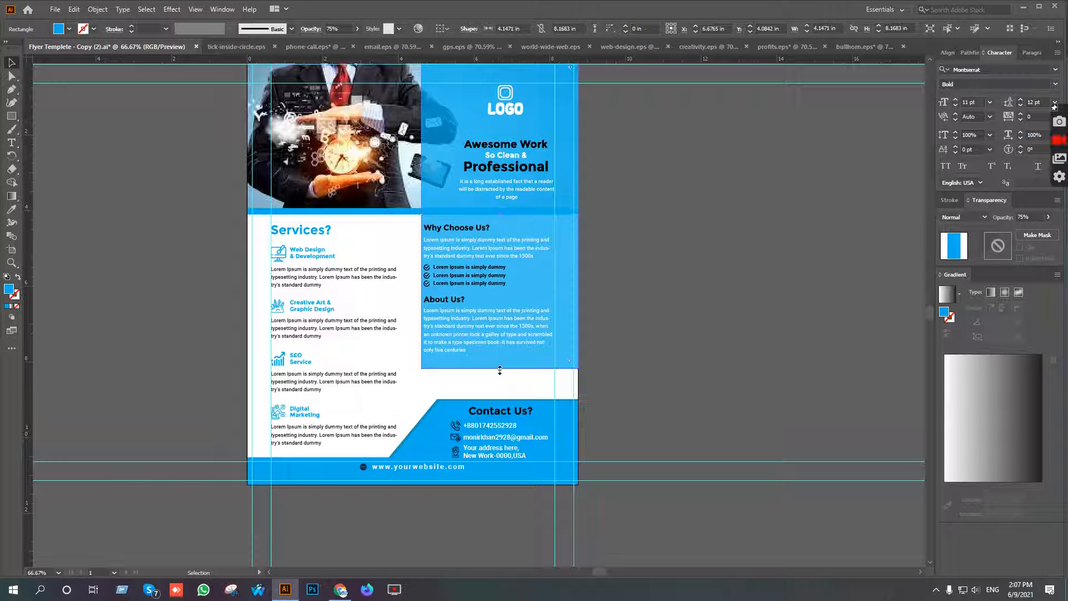
pyautogui.moveTo(500, 370); pyautogui.dragTo(491, 208)
pyautogui.moveTo(419, 148); pyautogui.dragTo(212, 222)
pyautogui.scroll(2, 620, 226)
pyautogui.scroll(-3, 410, 263)
pyautogui.moveTo(611, 282); pyautogui.dragTo(631, 243)
# Recolor the Why Choose Us? and About Us? paragraphs black by sampling the SEO Service description text.
pyautogui.scroll(3, 556, 297)
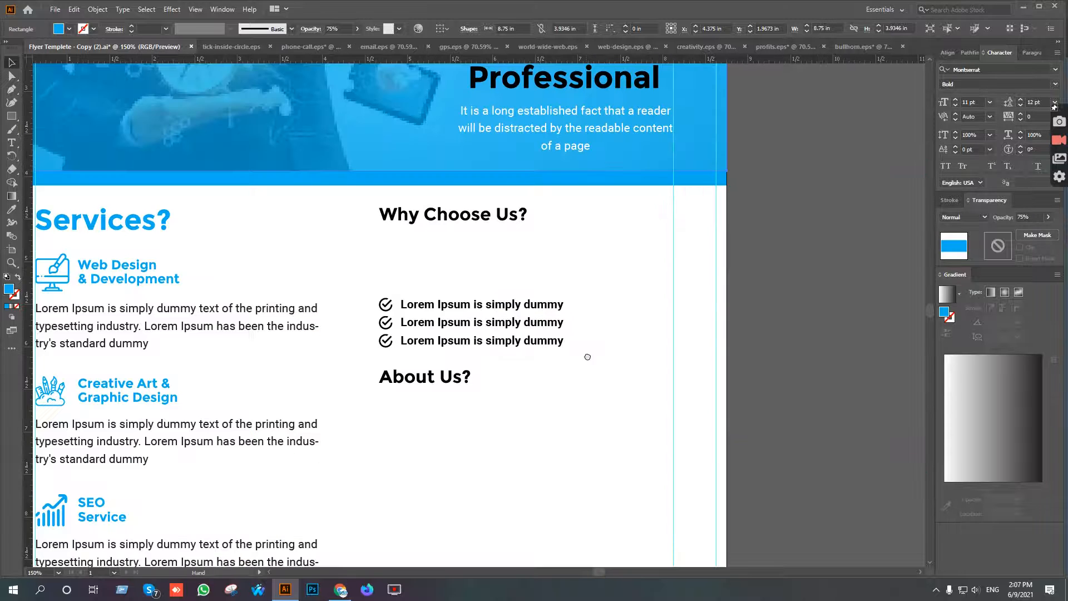
pyautogui.scroll(-3, 596, 265)
pyautogui.click(551, 186)
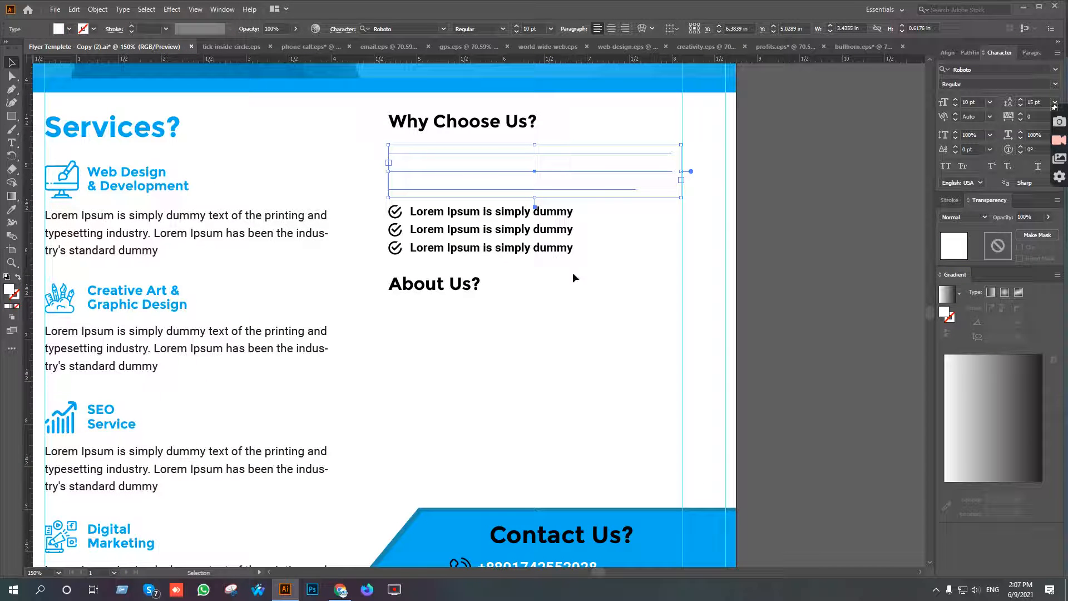
pyautogui.keyDown('shift'); pyautogui.click(509, 334); pyautogui.keyUp('shift')
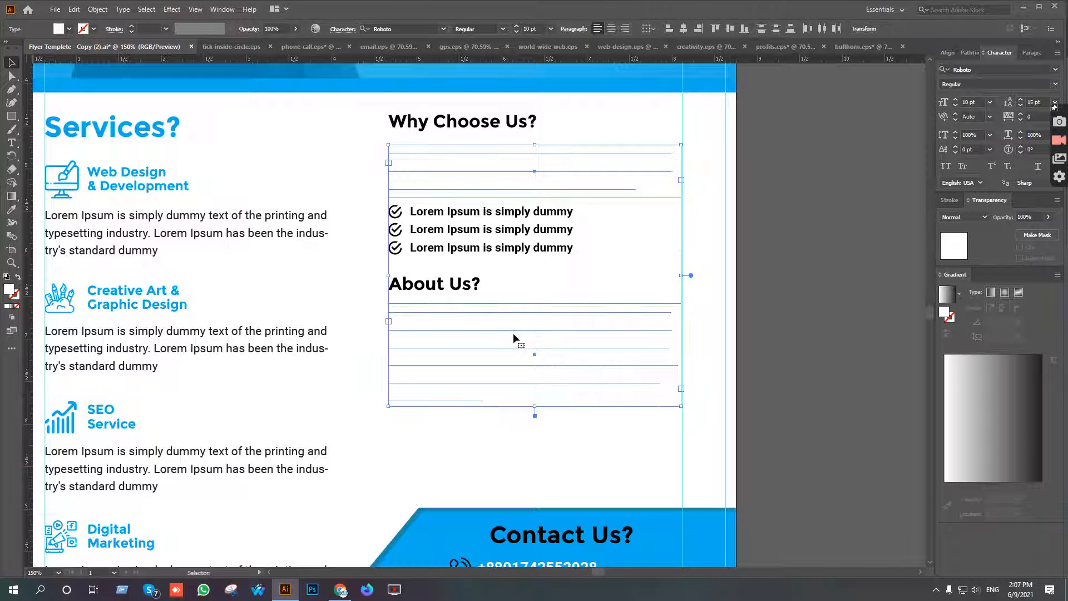
pyautogui.press('i')
pyautogui.click(283, 449)
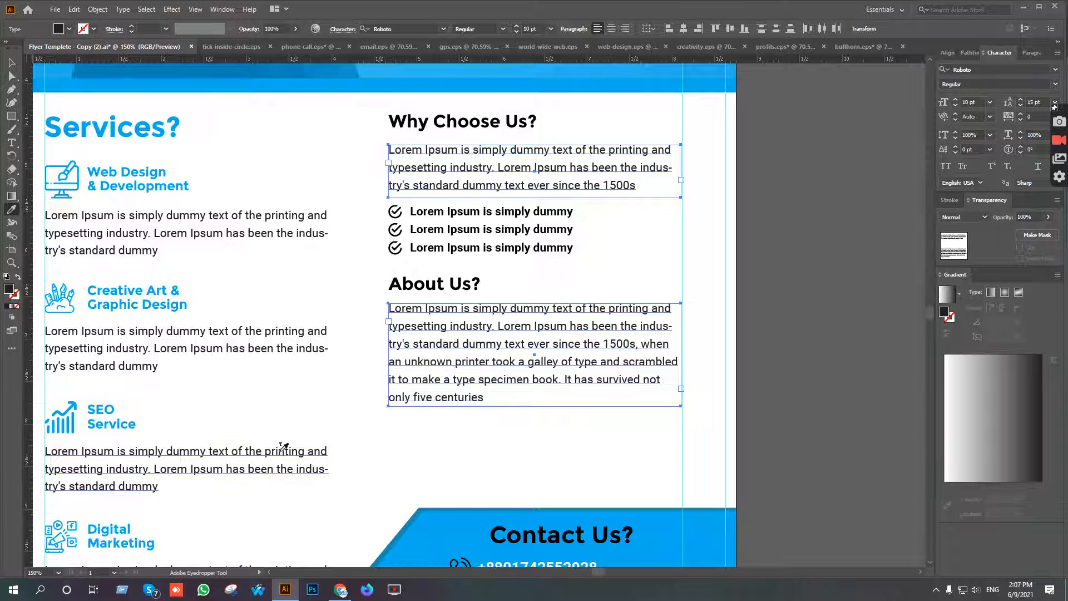
pyautogui.press('v')
# Recolor the Why Choose Us? and About Us? headings blue by sampling the blue band under the header.
pyautogui.click(425, 285)
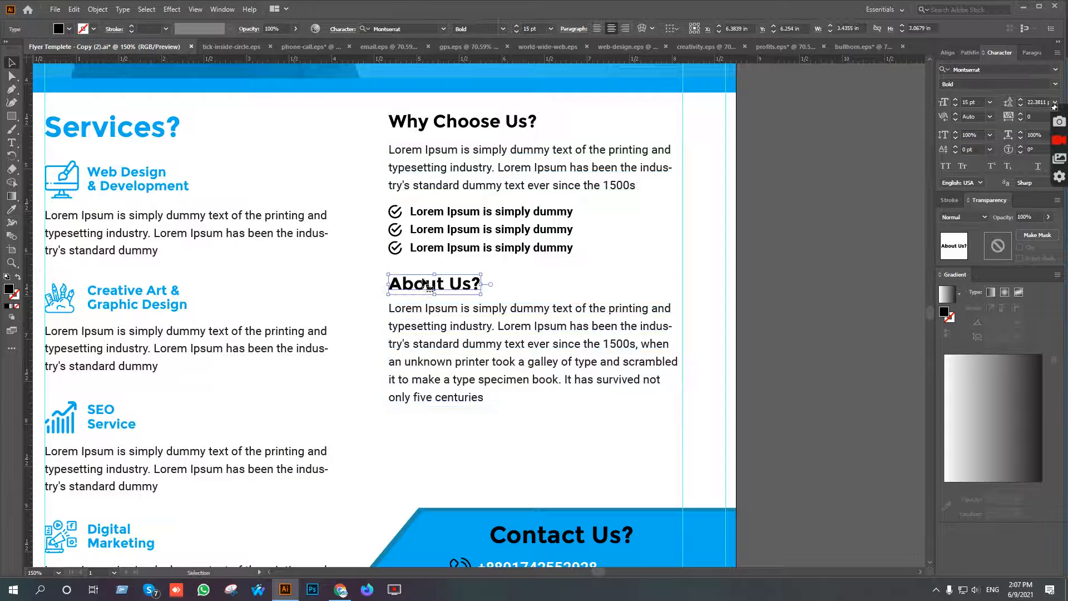
pyautogui.keyDown('shift'); pyautogui.click(478, 114); pyautogui.keyUp('shift')
pyautogui.press('i')
pyautogui.click(271, 85)
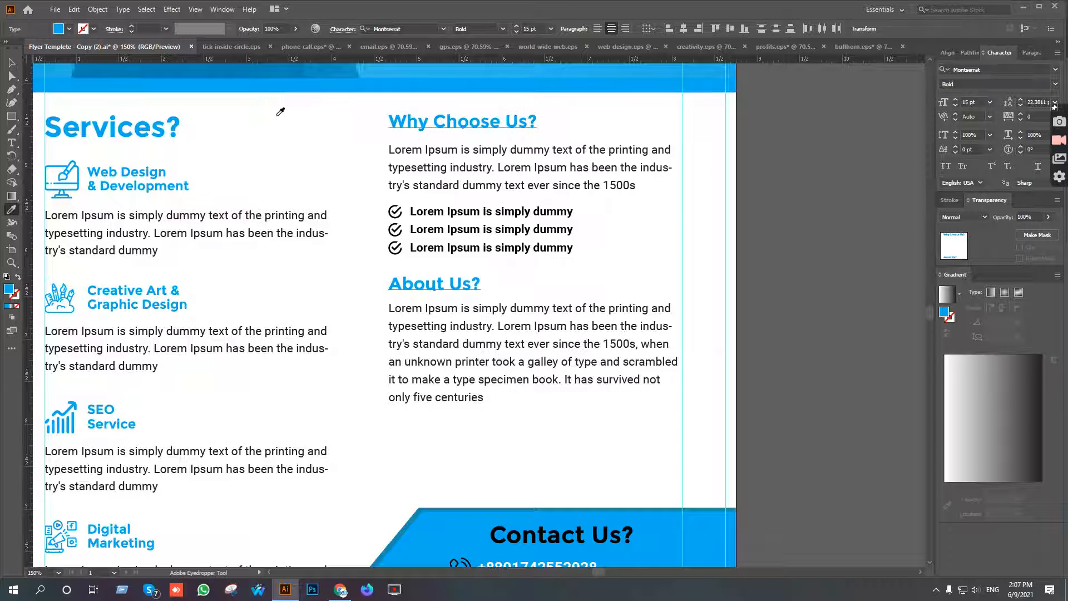
pyautogui.press('v')
# Ungroup the three-line checklist under Why Choose Us? to separate its check icons from the text.
pyautogui.click(394, 248)
pyautogui.rightClick(395, 239)
pyautogui.click(429, 331)
pyautogui.click(757, 204)
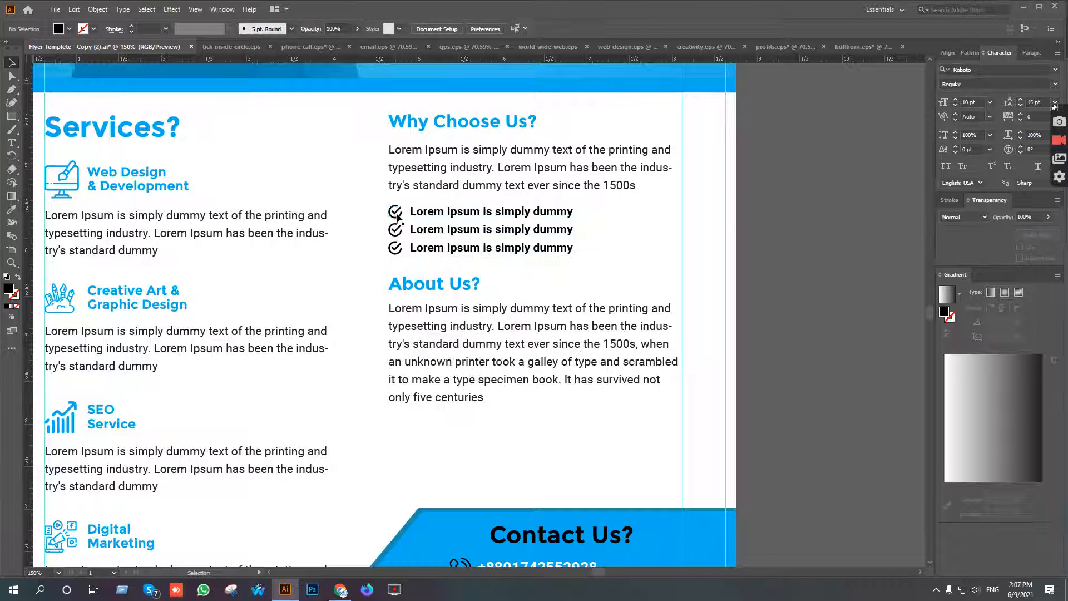
pyautogui.moveTo(379, 211); pyautogui.dragTo(402, 259)
pyautogui.rightClick(444, 222)
pyautogui.click(474, 314)
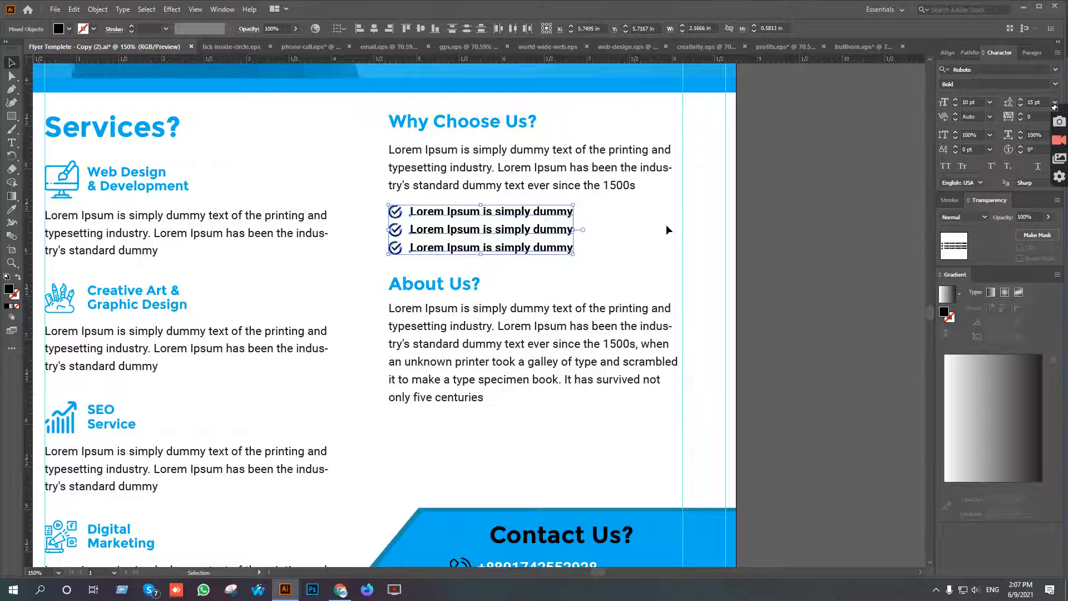
# Recolor the three checklist icons blue by sampling the Contact Us? background.
pyautogui.click(372, 212)
pyautogui.moveTo(374, 210); pyautogui.dragTo(403, 258)
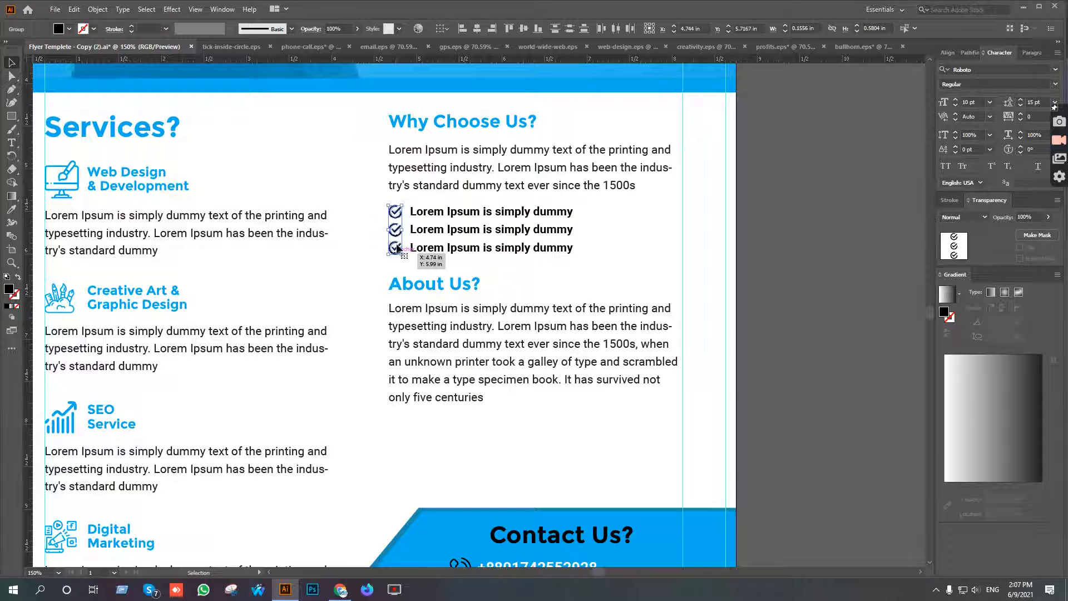
pyautogui.press('i')
pyautogui.click(461, 532)
pyautogui.press('v')
pyautogui.click(672, 277)
# Try to nudge the Why Choose Us? and About Us? headings, paragraphs and checklist slightly down.
pyautogui.scroll(-2, 659, 350)
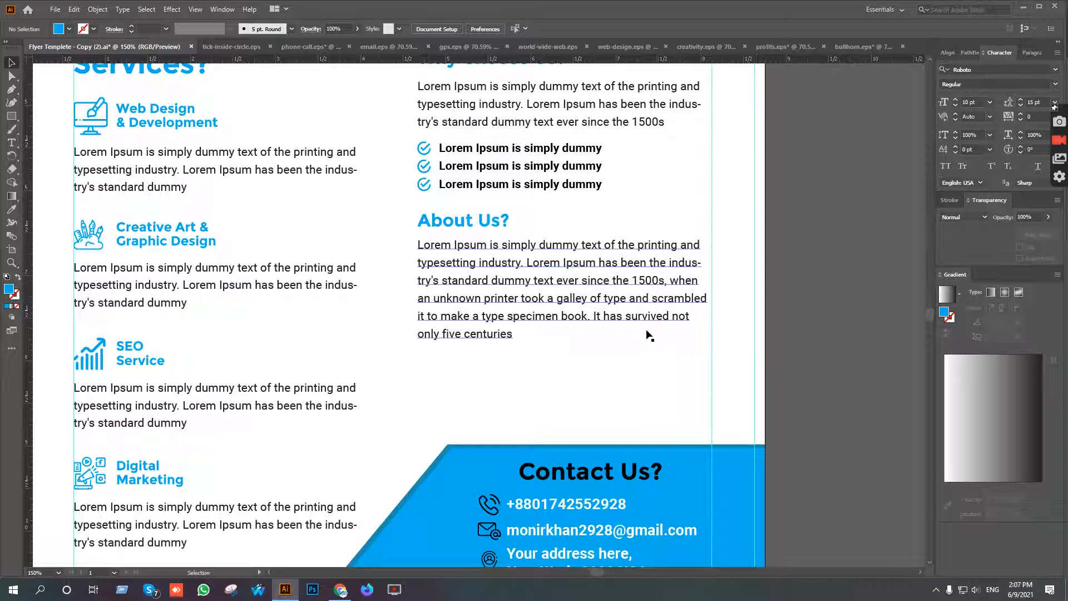
pyautogui.hotkey('ctrl', '0')
pyautogui.moveTo(606, 353); pyautogui.dragTo(557, 210)
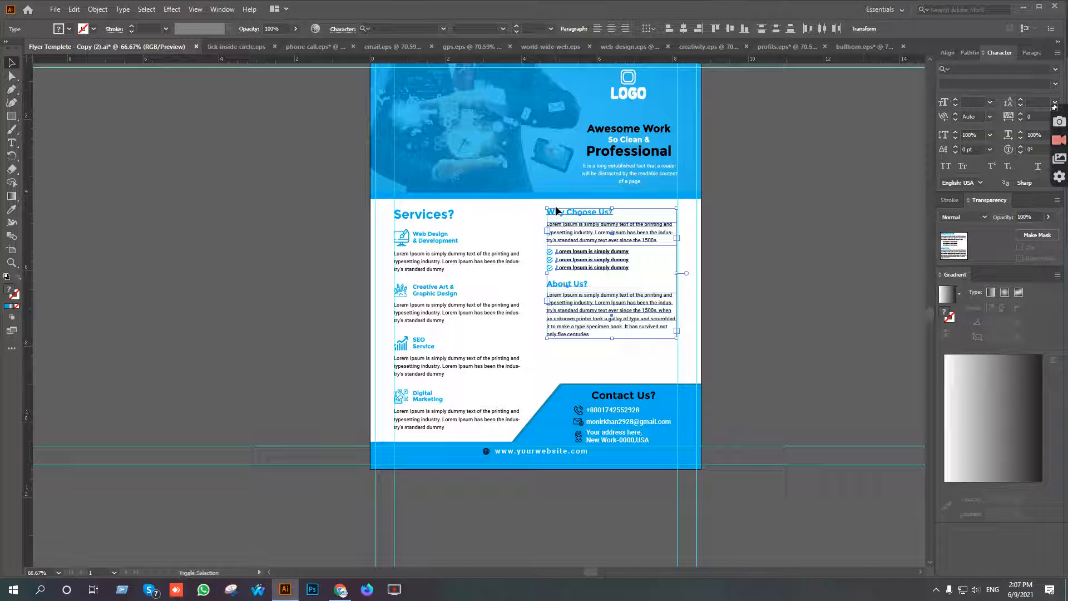
pyautogui.hotkey('shift', 'Down')
pyautogui.press('Down')
pyautogui.press('Down')
pyautogui.press('Down')
pyautogui.press('Down')
pyautogui.press('Down')
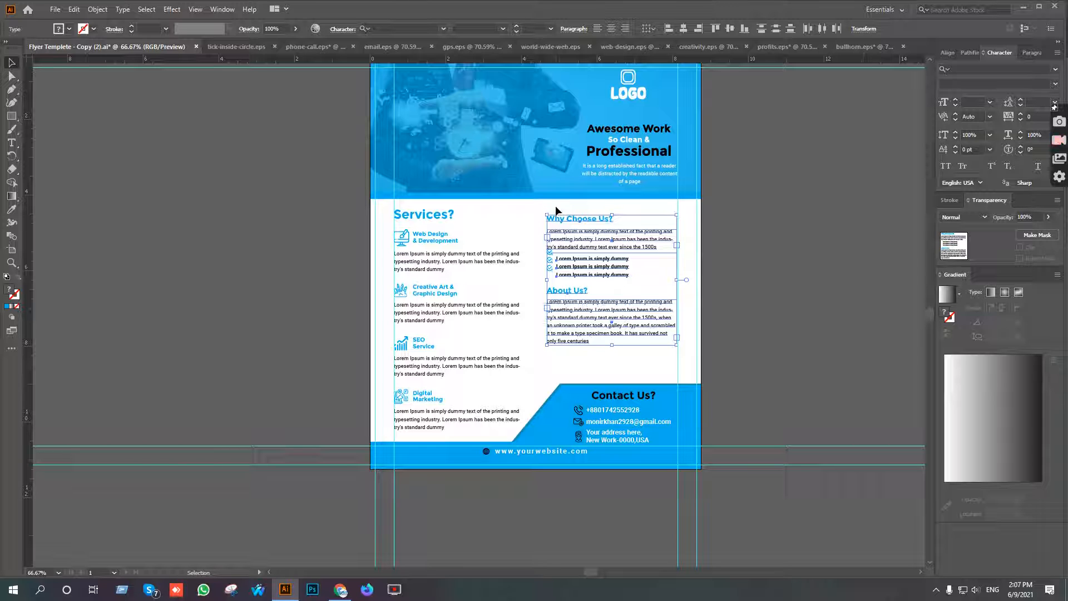
pyautogui.press('Up')
pyautogui.press('Up')
pyautogui.press('Up')
pyautogui.press('Up')
pyautogui.press('Up')
pyautogui.press('Up')
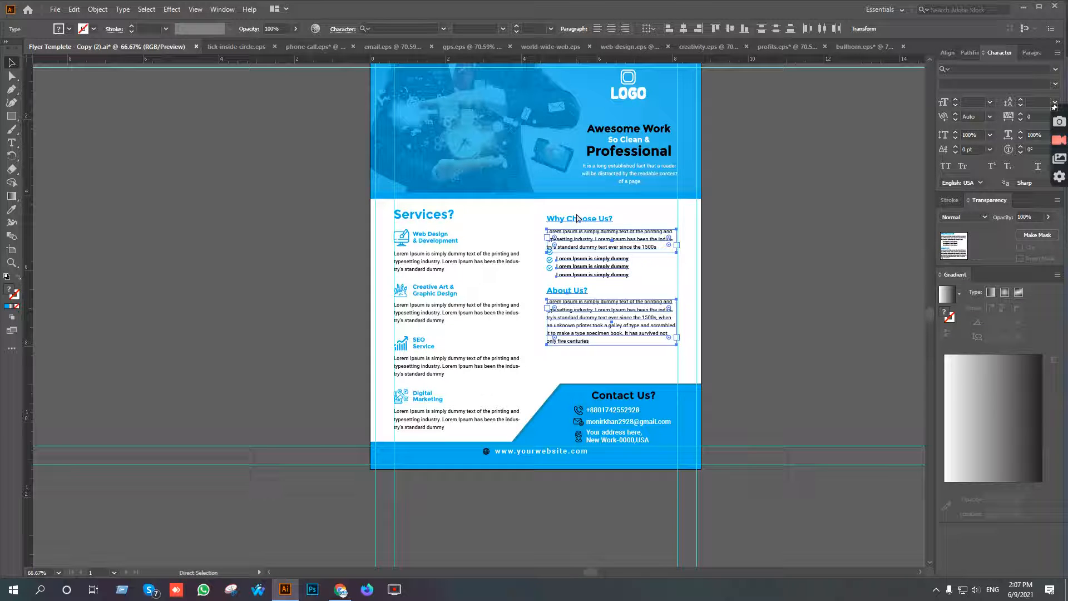
pyautogui.keyDown('shift'); pyautogui.click(578, 223); pyautogui.keyUp('shift')
pyautogui.click(762, 232)
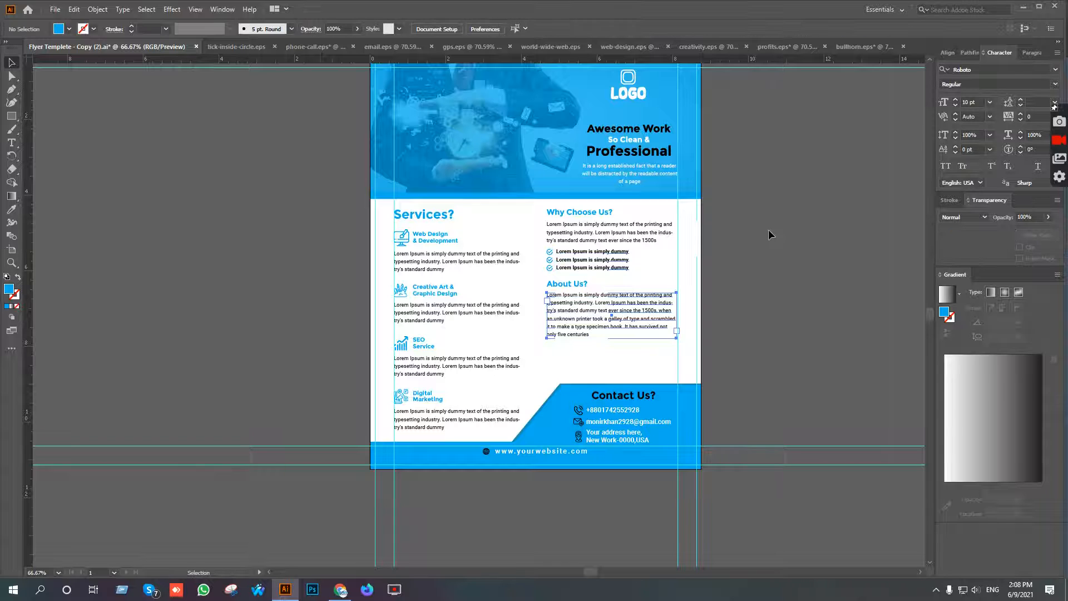
# Move the complete Why Choose Us? and About Us? content block down about 0.28 in.
pyautogui.moveTo(540, 211); pyautogui.dragTo(612, 323)
pyautogui.hotkey('shift', 'Down')
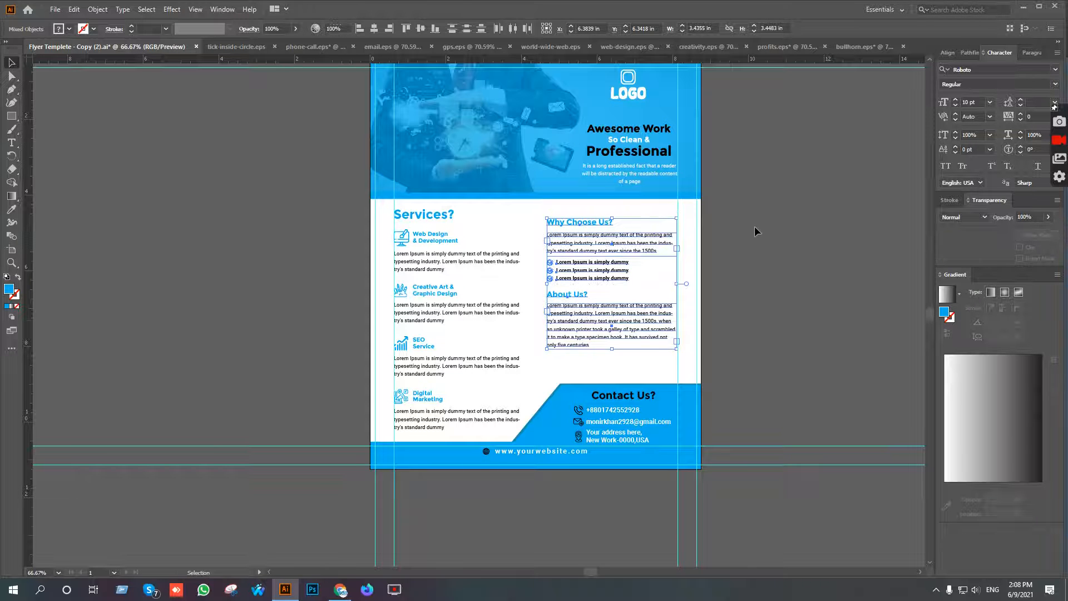
pyautogui.click(754, 227)
# Inspect the spacing of both text columns, the contact area and the blue-tinted header.
pyautogui.moveTo(786, 240); pyautogui.dragTo(757, 249)
pyautogui.scroll(1, 567, 339)
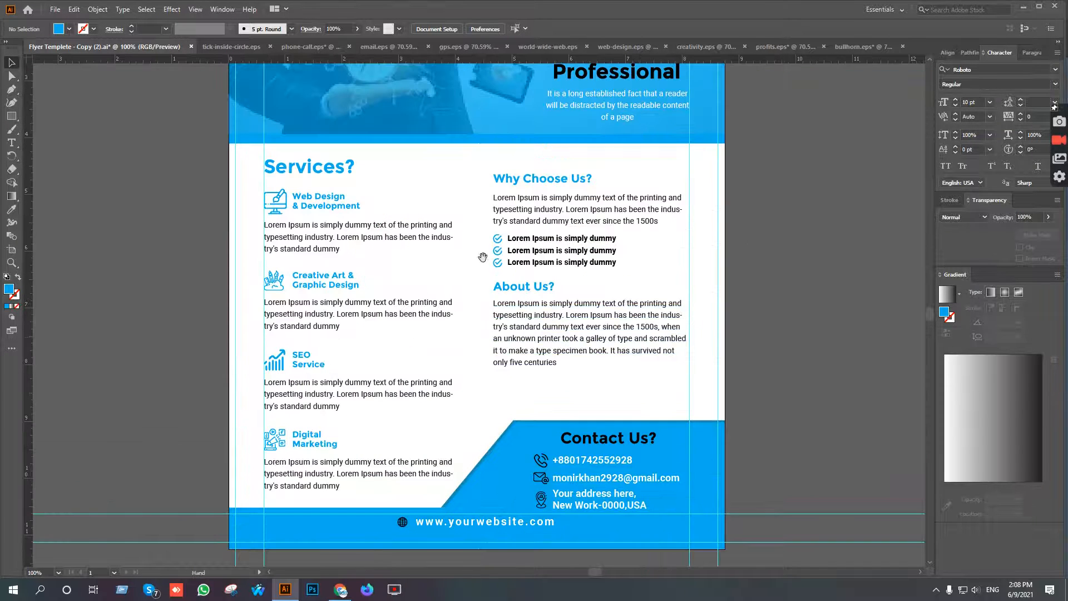
pyautogui.moveTo(482, 255); pyautogui.dragTo(585, 353)
pyautogui.moveTo(641, 266); pyautogui.dragTo(579, 287)
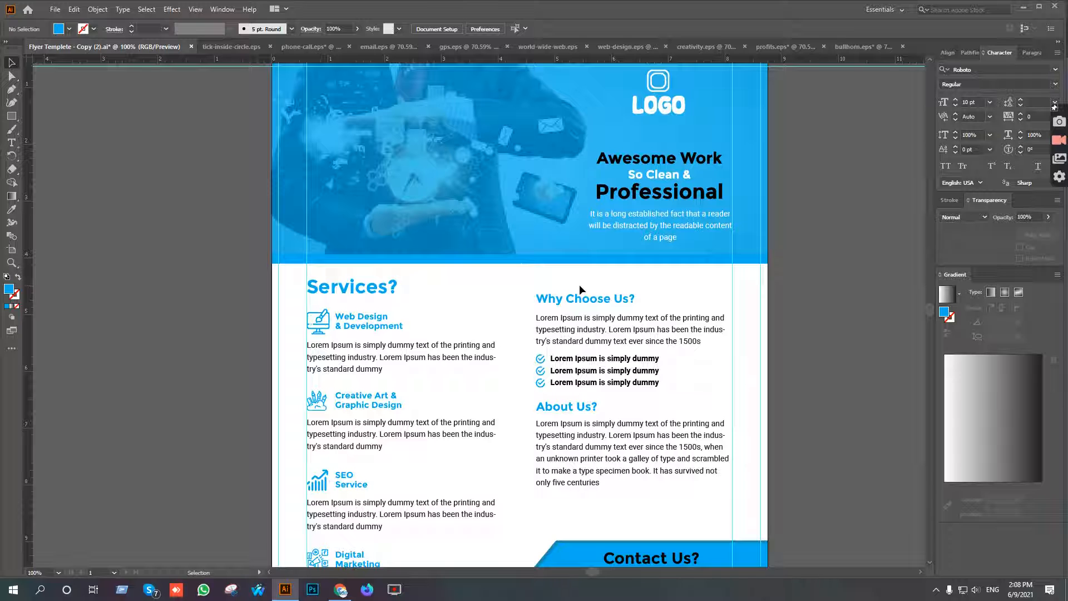
pyautogui.scroll(-2, 579, 284)
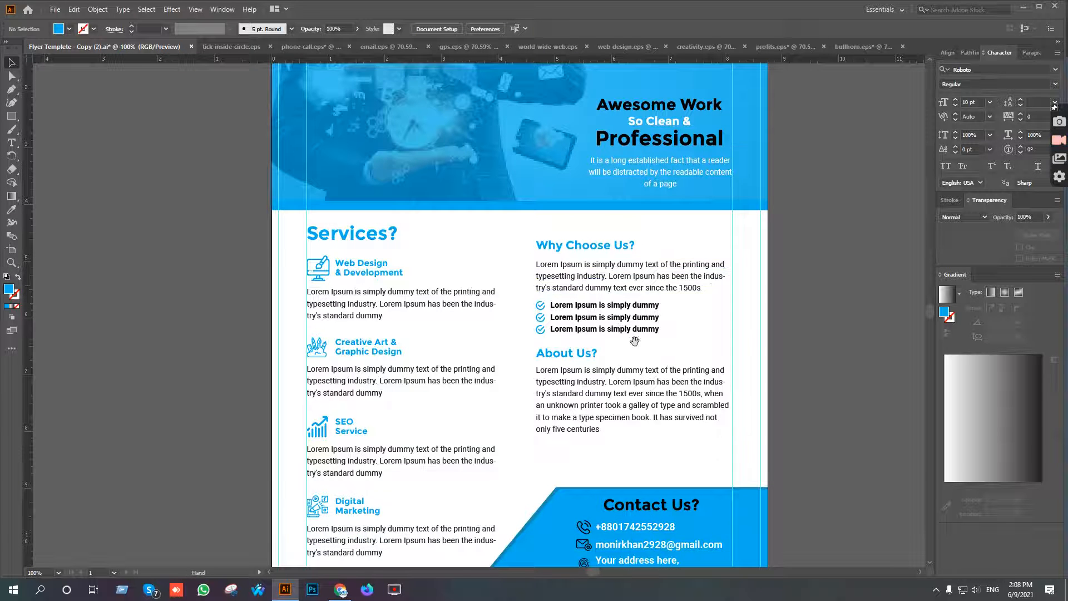
pyautogui.moveTo(635, 341); pyautogui.dragTo(619, 287)
pyautogui.click(635, 322)
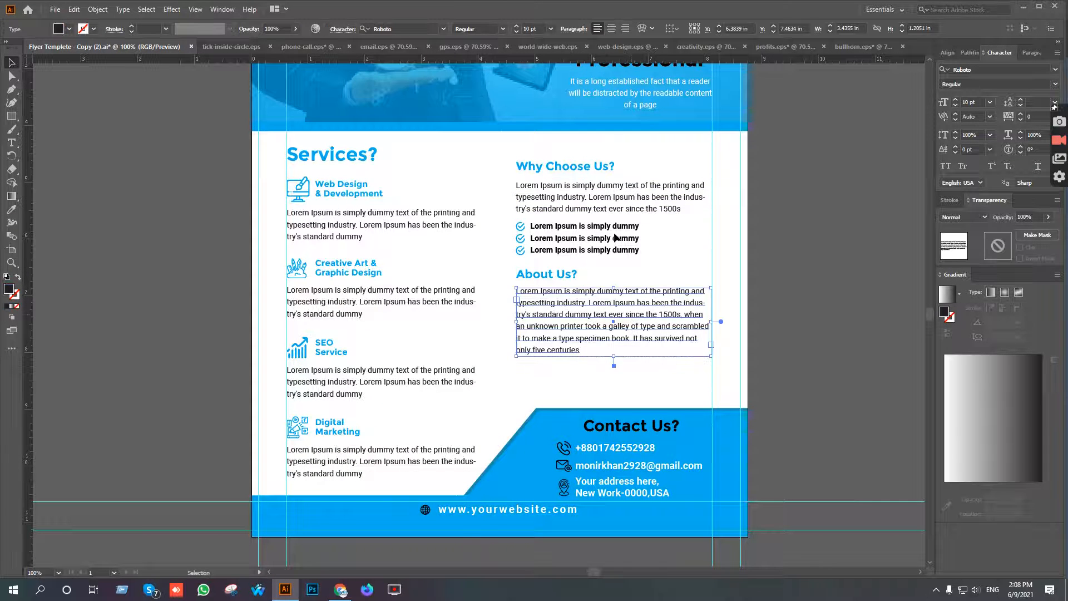
pyautogui.scroll(6, 488, 253)
pyautogui.scroll(3, 490, 259)
pyautogui.hscroll(-1, 557, 223)
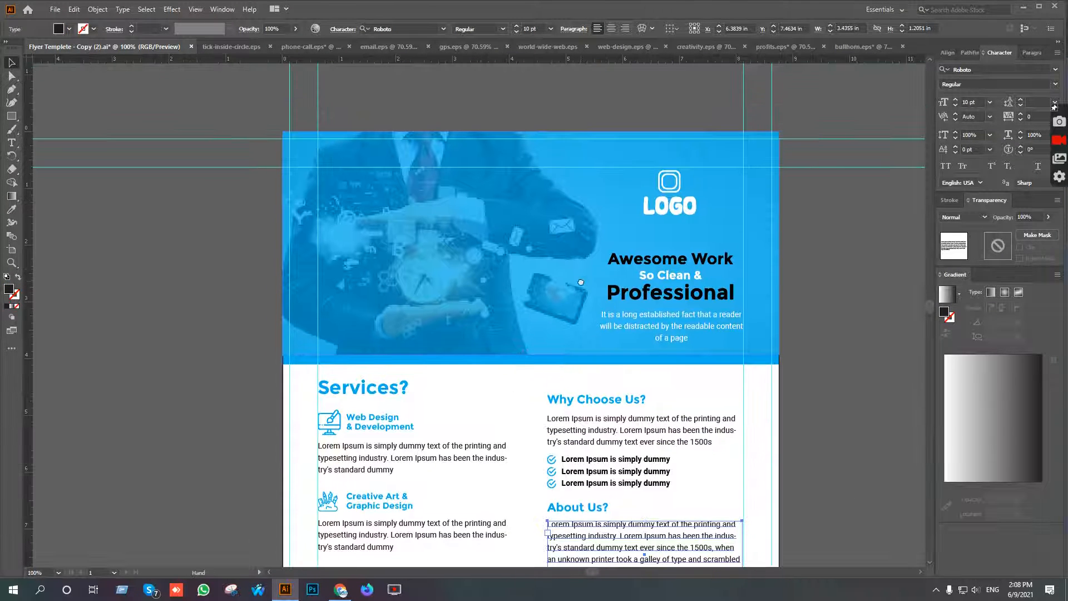
# Apply a linear white-to-black gradient fill to the translucent blue rectangle over the header photo.
pyautogui.click(577, 179)
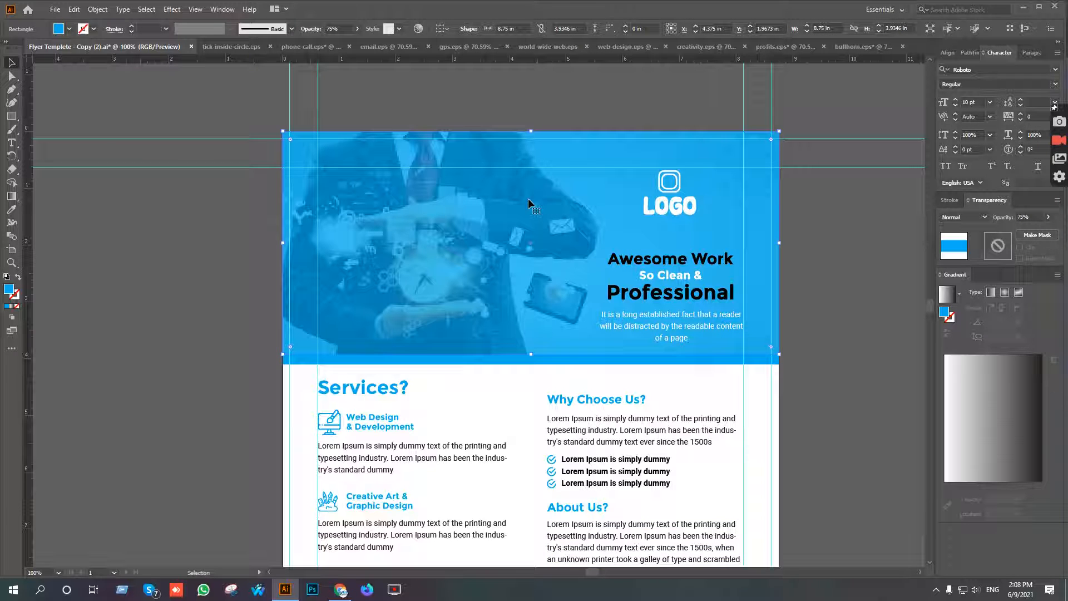
pyautogui.click(12, 196)
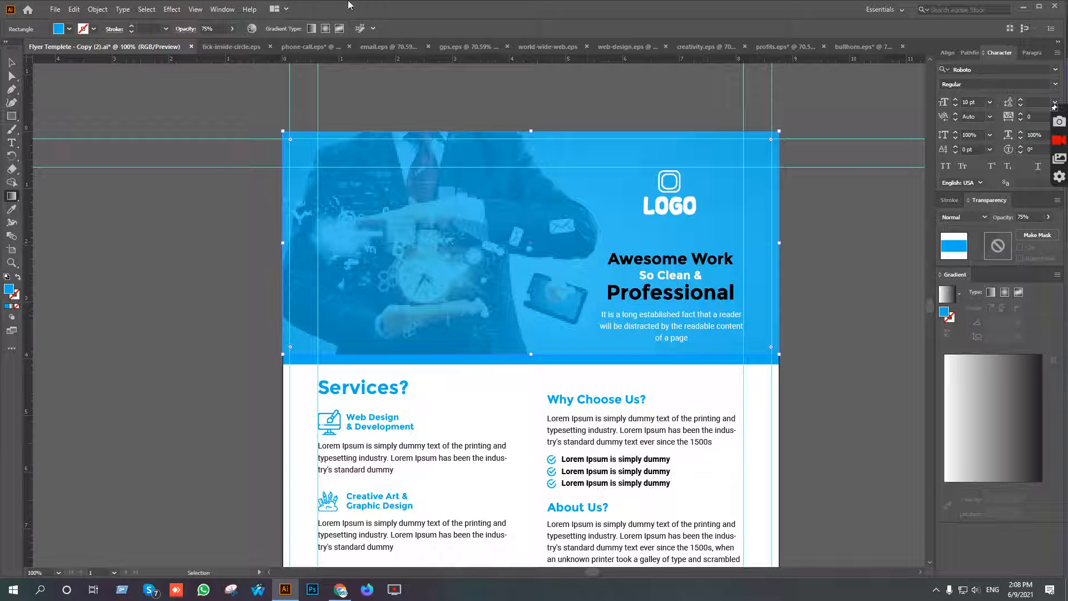
pyautogui.click(221, 11)
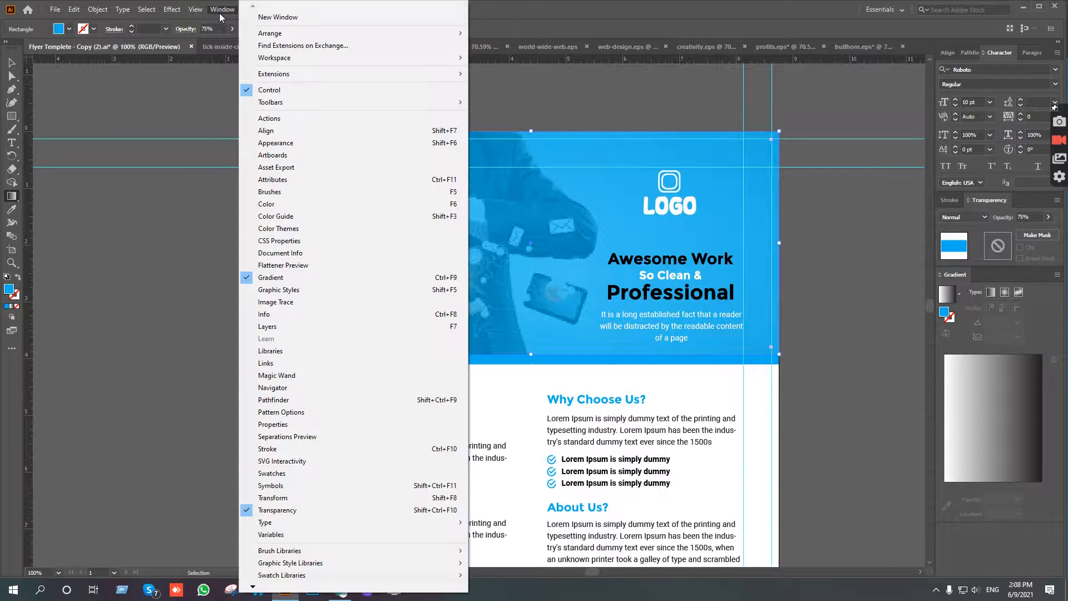
pyautogui.click(992, 294)
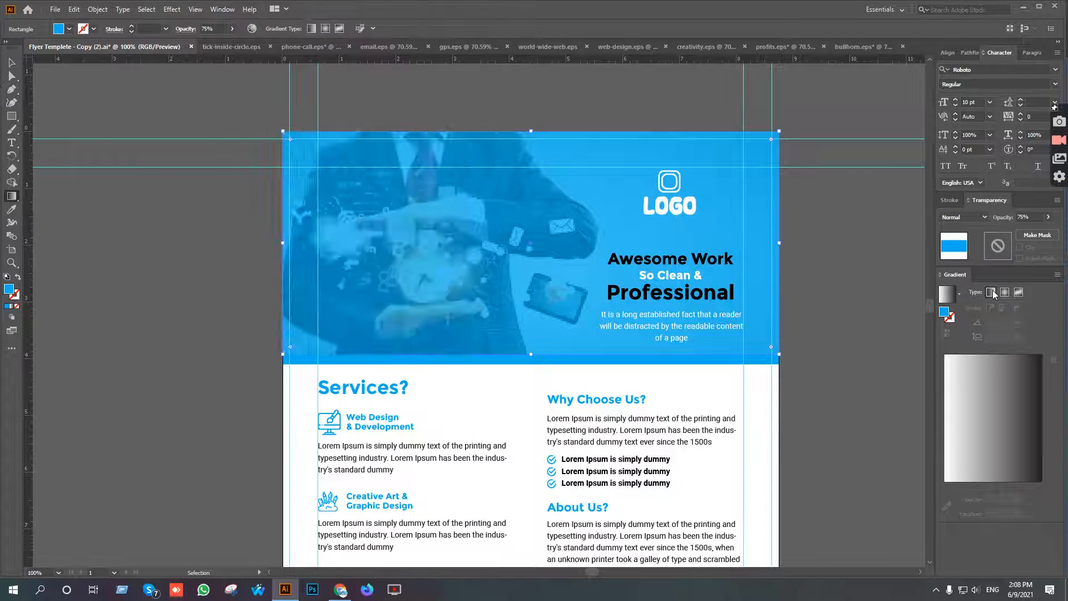
pyautogui.click(993, 294)
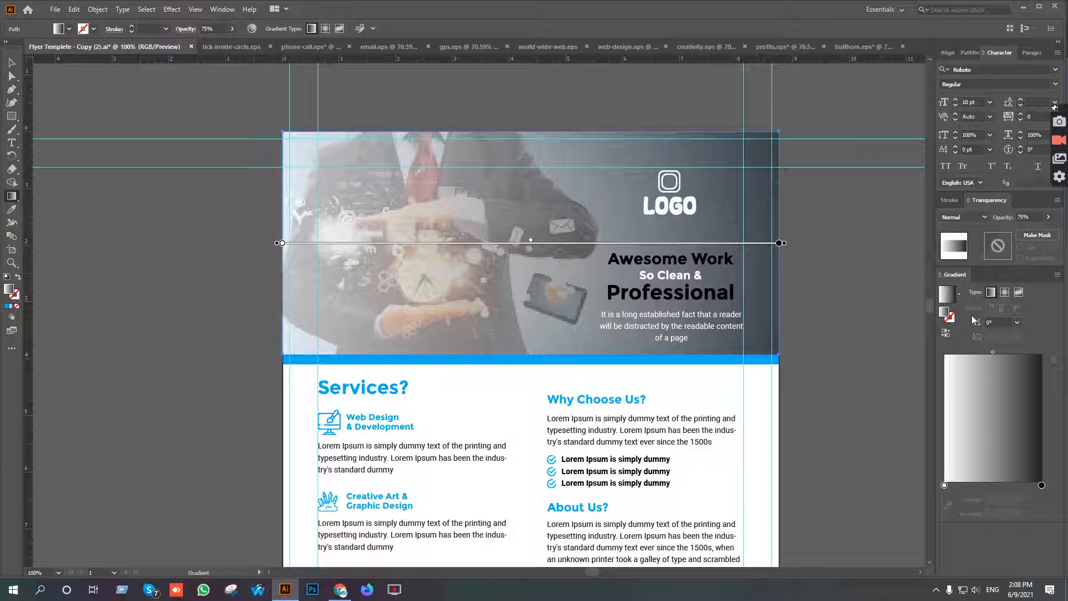
# Set the header gradient's black end stop to the blue swatch and select its white start stop.
pyautogui.click(944, 486)
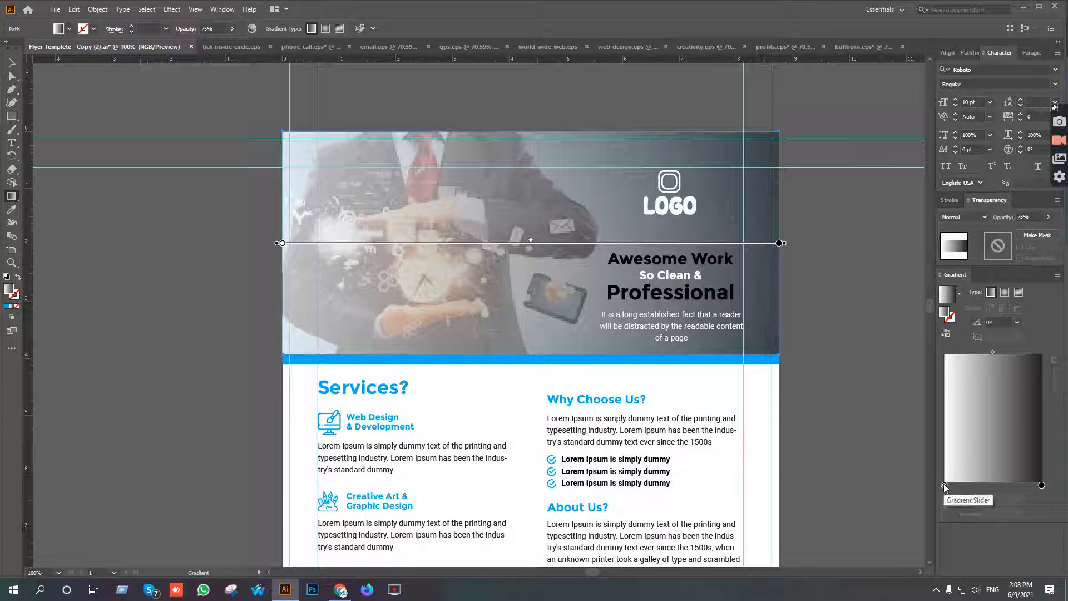
pyautogui.doubleClick(1042, 486)
pyautogui.click(954, 258)
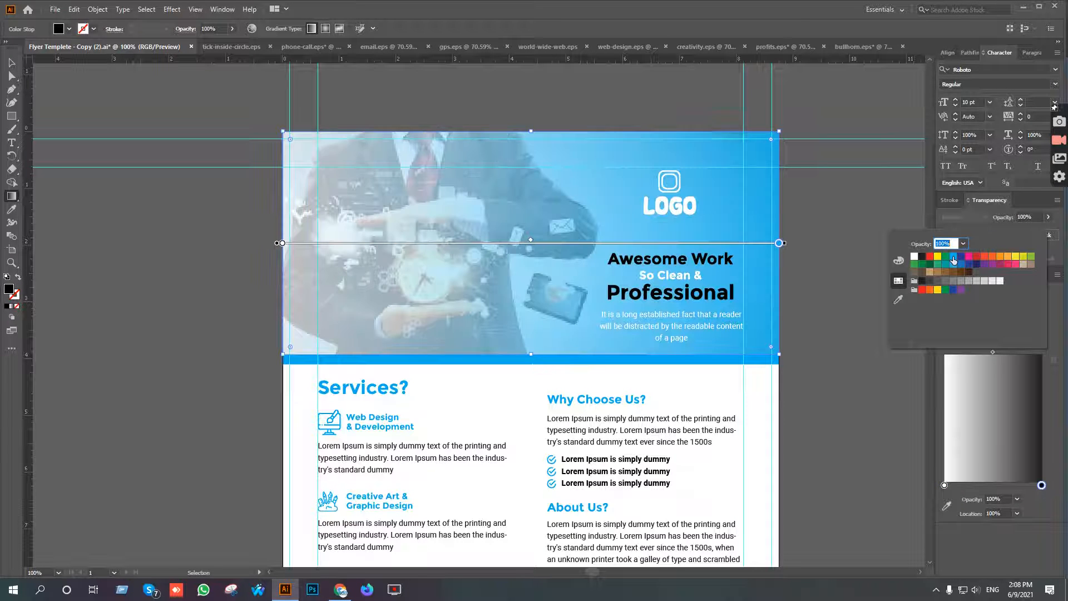
pyautogui.click(953, 258)
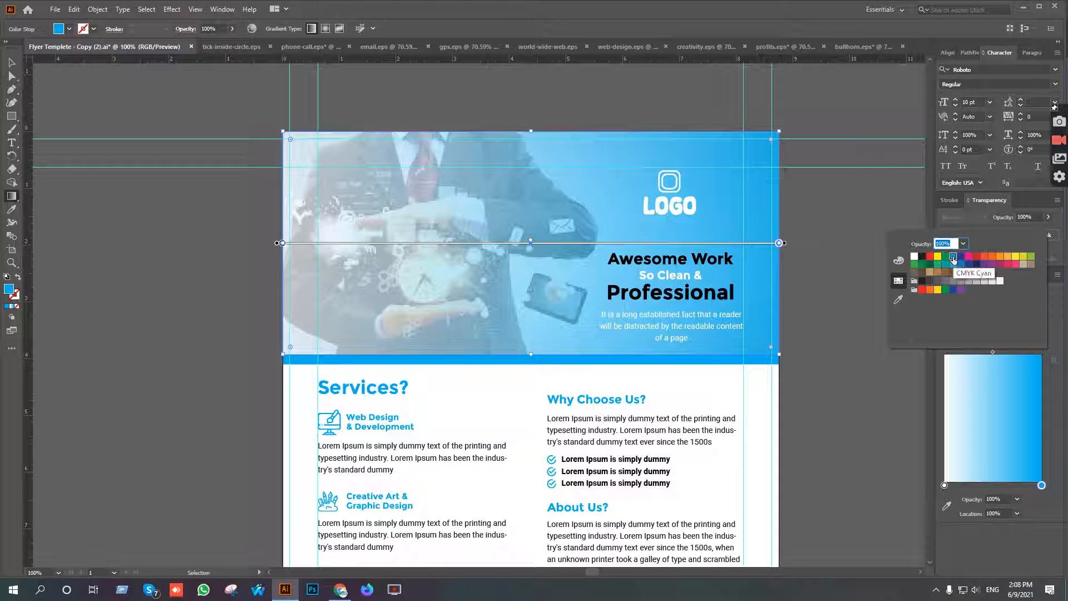
pyautogui.click(945, 486)
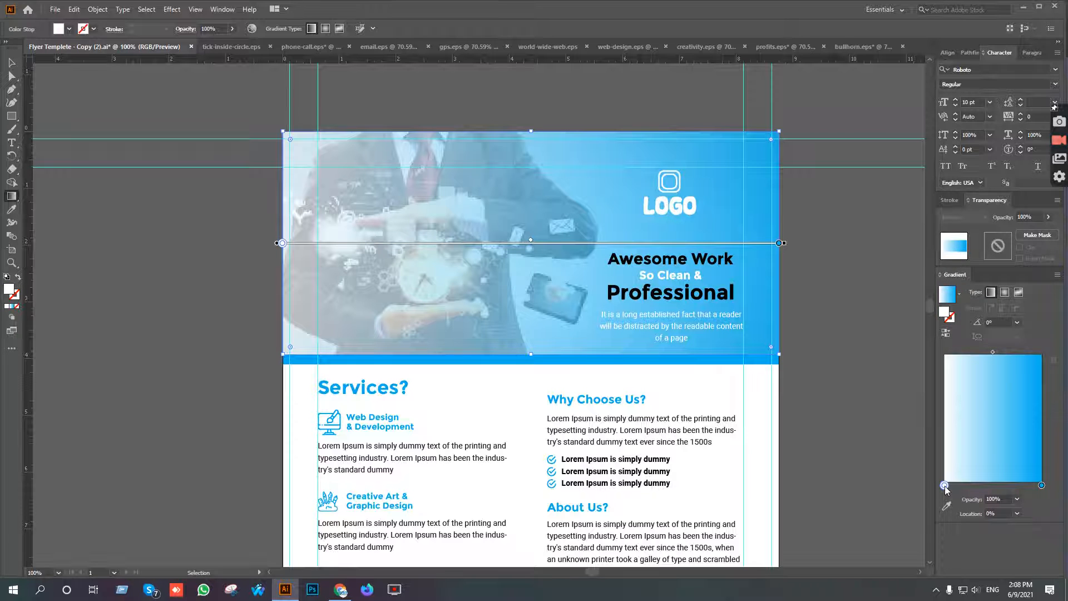
# Set the opacity of the header gradient's white start stop to 30%.
pyautogui.doubleClick(944, 486)
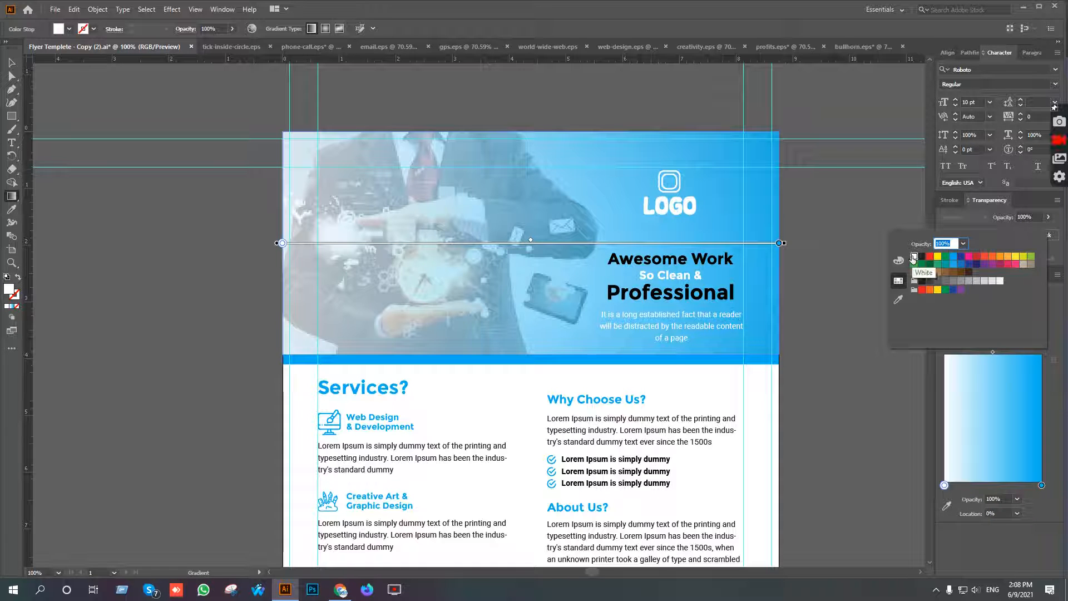
pyautogui.click(893, 205)
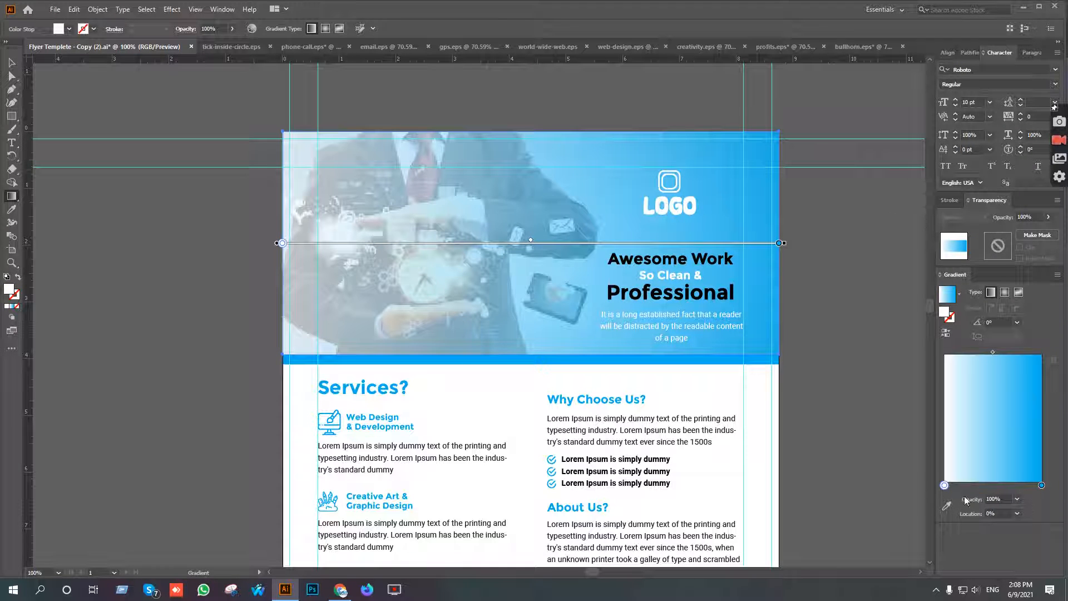
pyautogui.click(1017, 499)
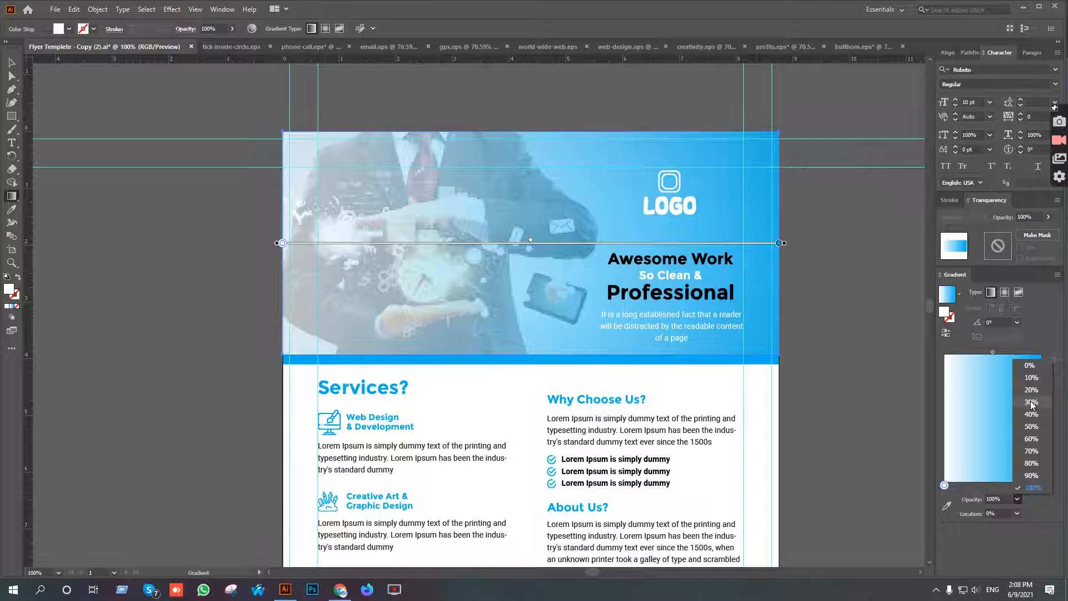
pyautogui.click(1031, 401)
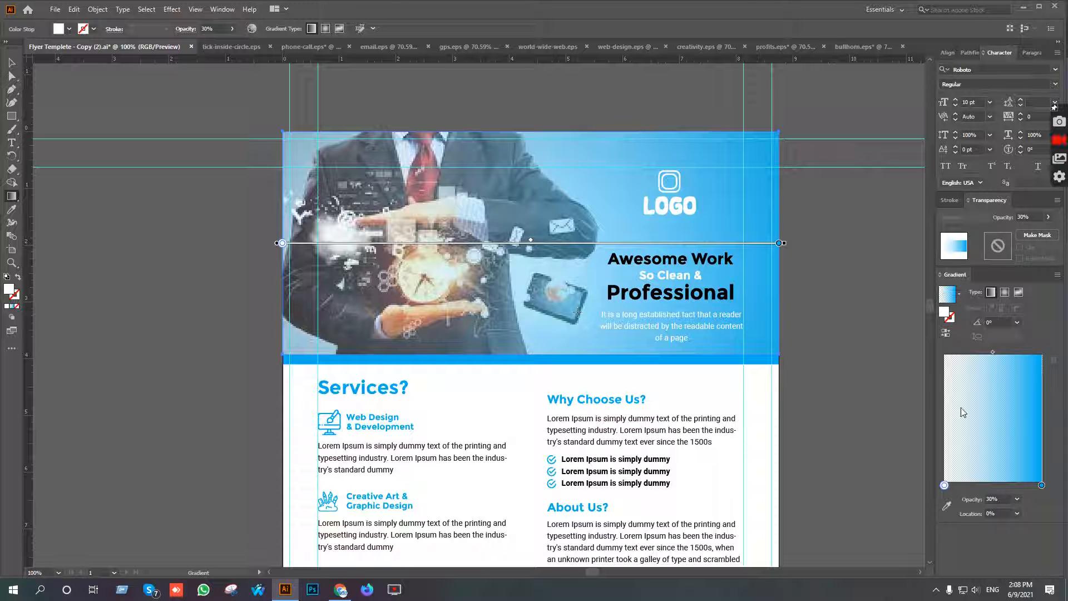
# Shift the header gradient's midpoint to about 35%, make its white start stop fully transparent at 0% opacity, and deselect the overlay.
pyautogui.moveTo(993, 352); pyautogui.dragTo(972, 352)
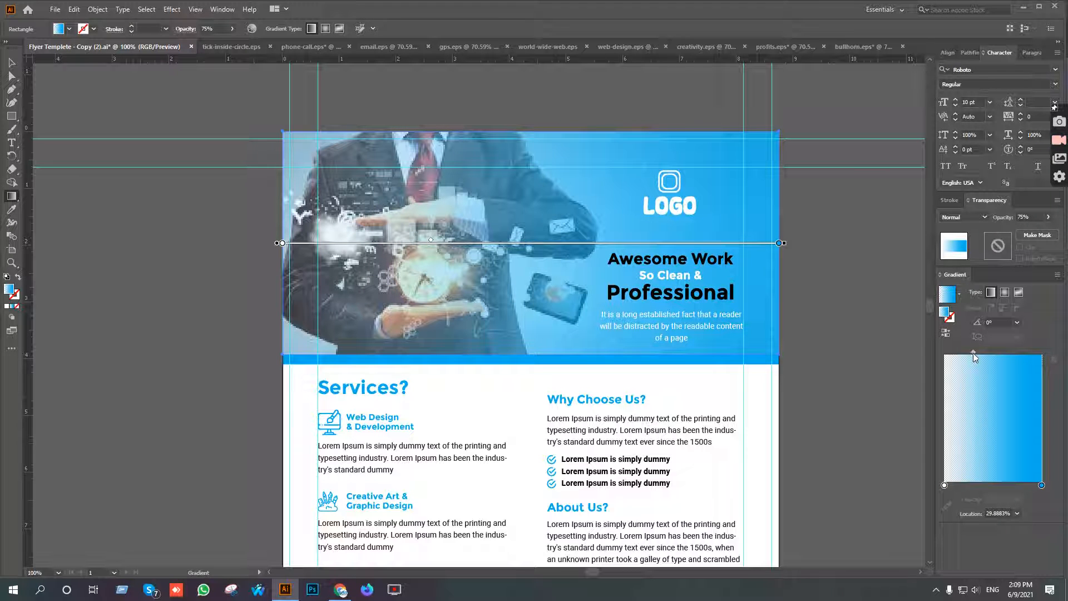
pyautogui.moveTo(974, 353); pyautogui.dragTo(978, 352)
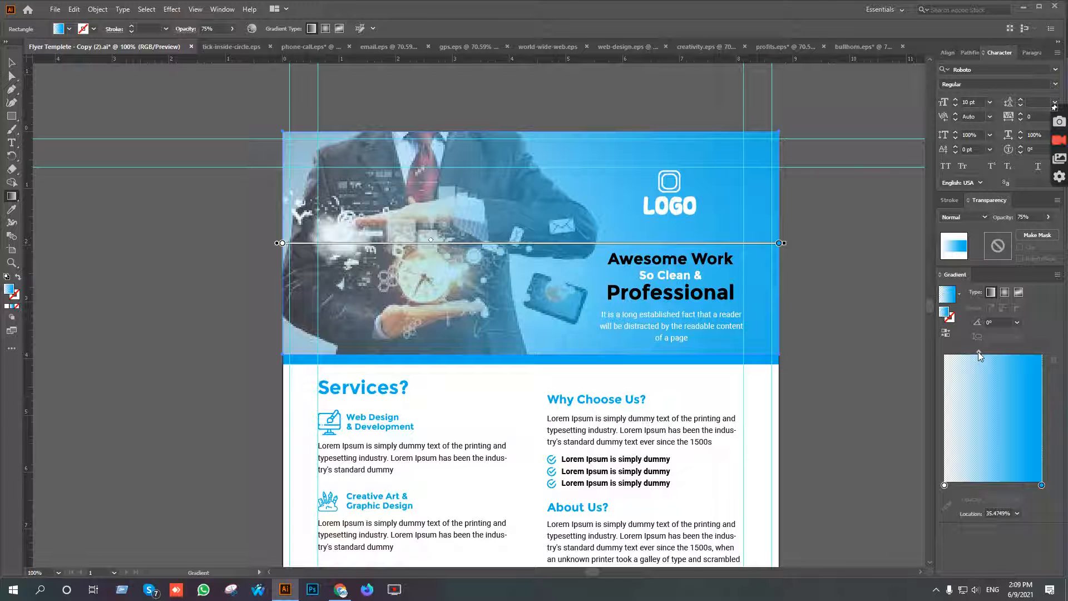
pyautogui.click(945, 485)
pyautogui.click(1017, 499)
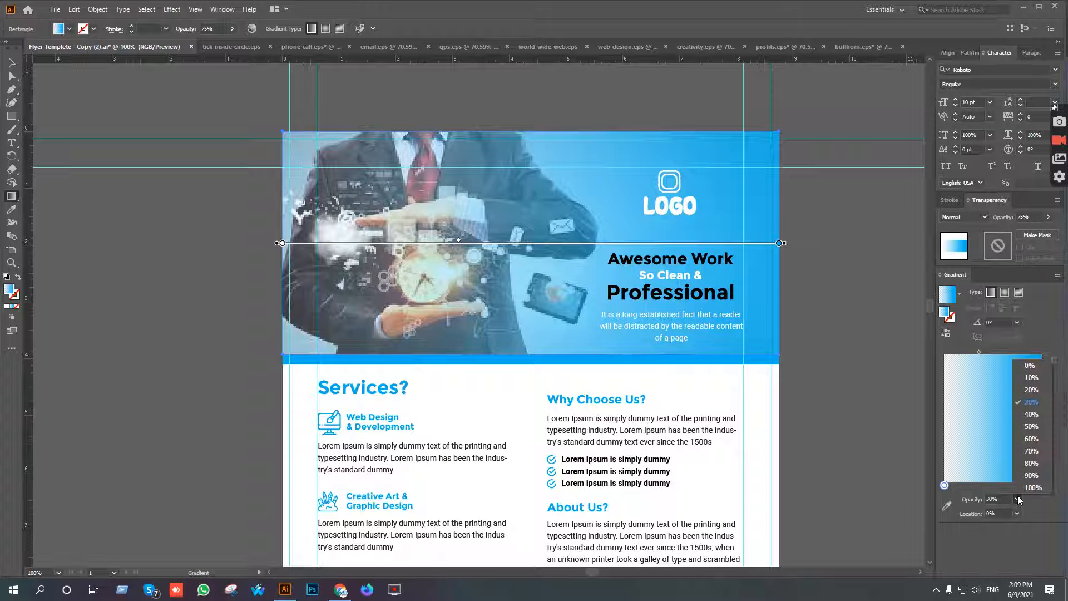
pyautogui.click(1030, 366)
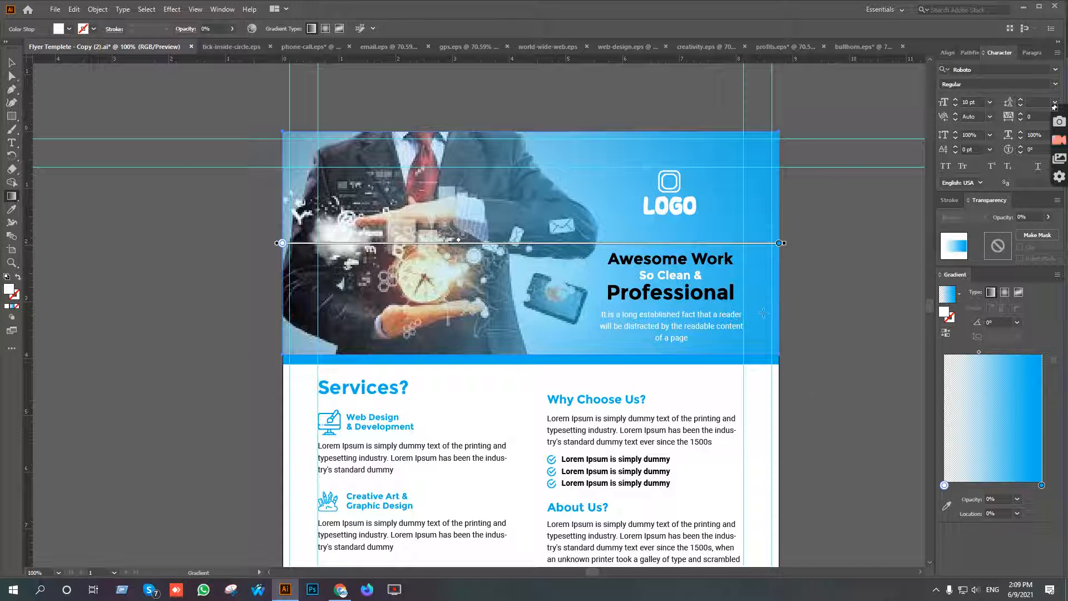
pyautogui.click(12, 62)
pyautogui.click(154, 119)
# Examine the whole flyer, from the gradient header down to the contact area and website footer.
pyautogui.moveTo(652, 402); pyautogui.dragTo(571, 292)
pyautogui.scroll(-1, 650, 345)
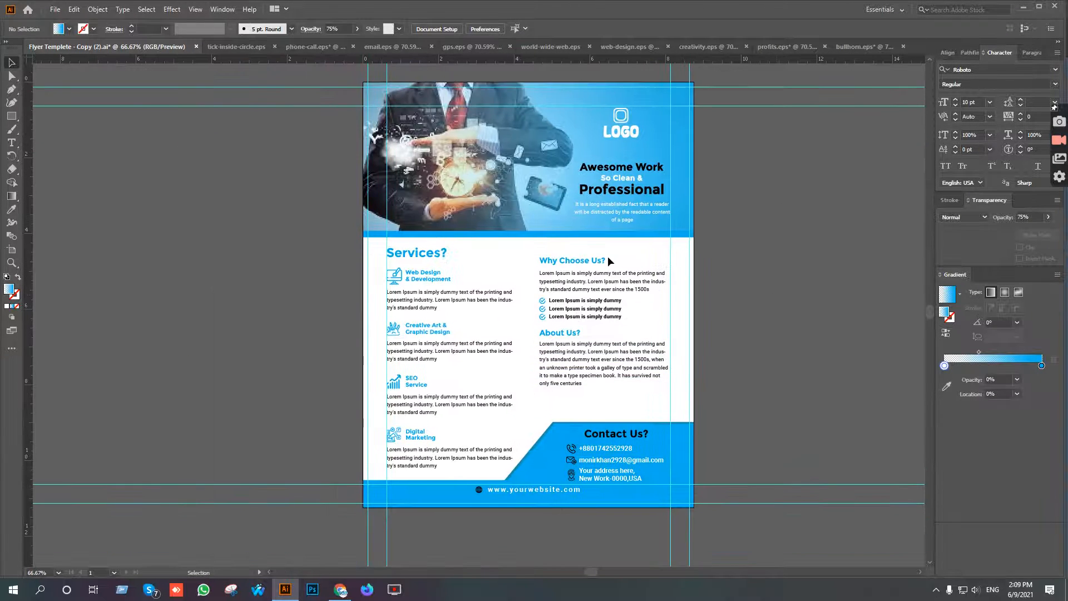
pyautogui.scroll(-1, 691, 310)
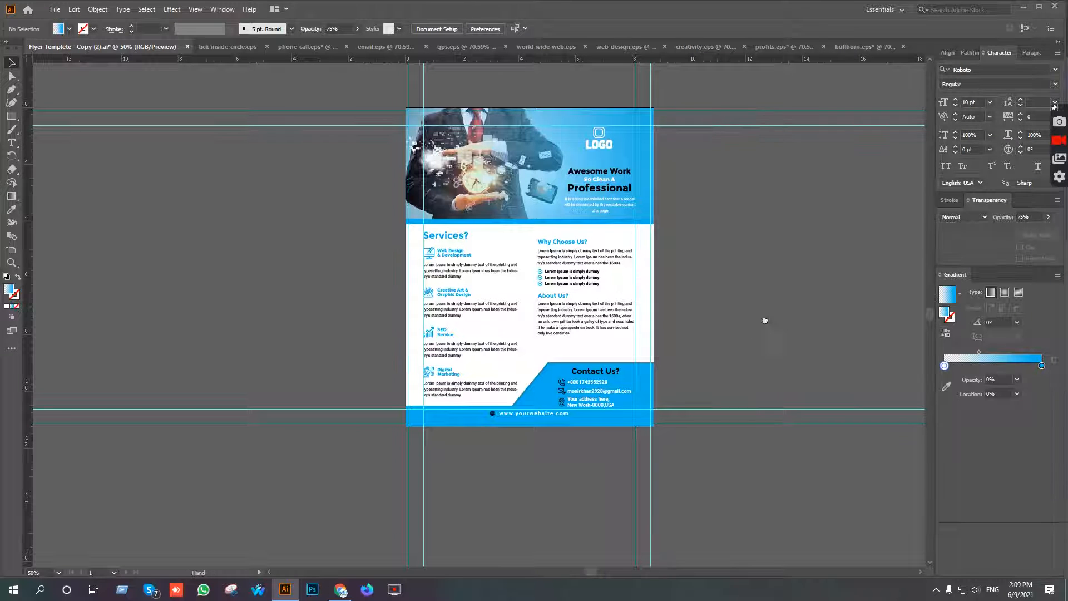
pyautogui.moveTo(782, 312); pyautogui.dragTo(744, 330)
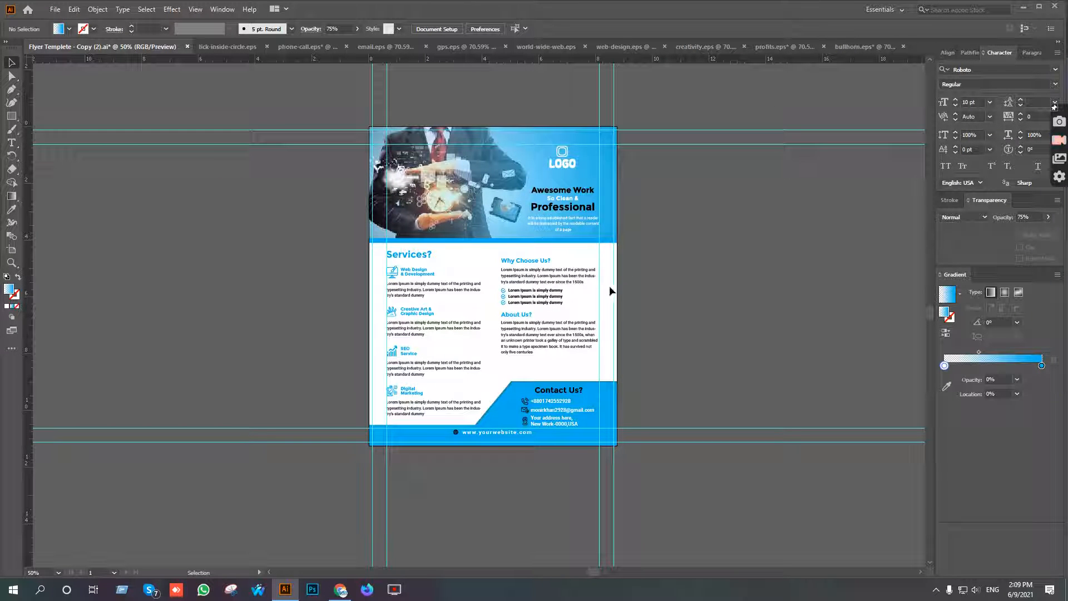
pyautogui.press('v')
# Launch Adobe Photoshop CC 2017 and minimize the Illustrator window.
pyautogui.click(13, 589)
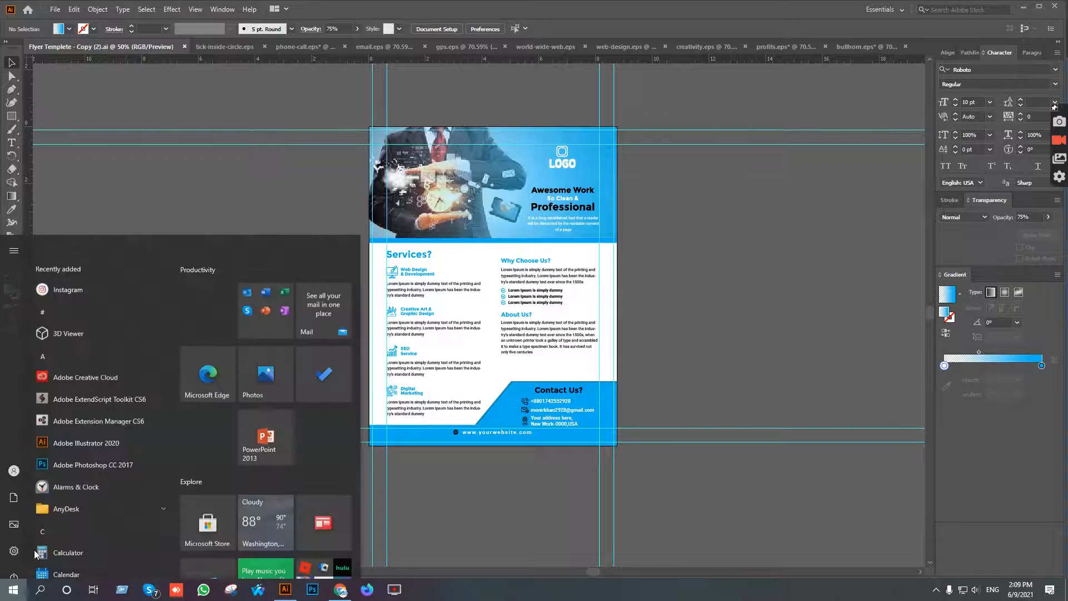
pyautogui.press('Escape')
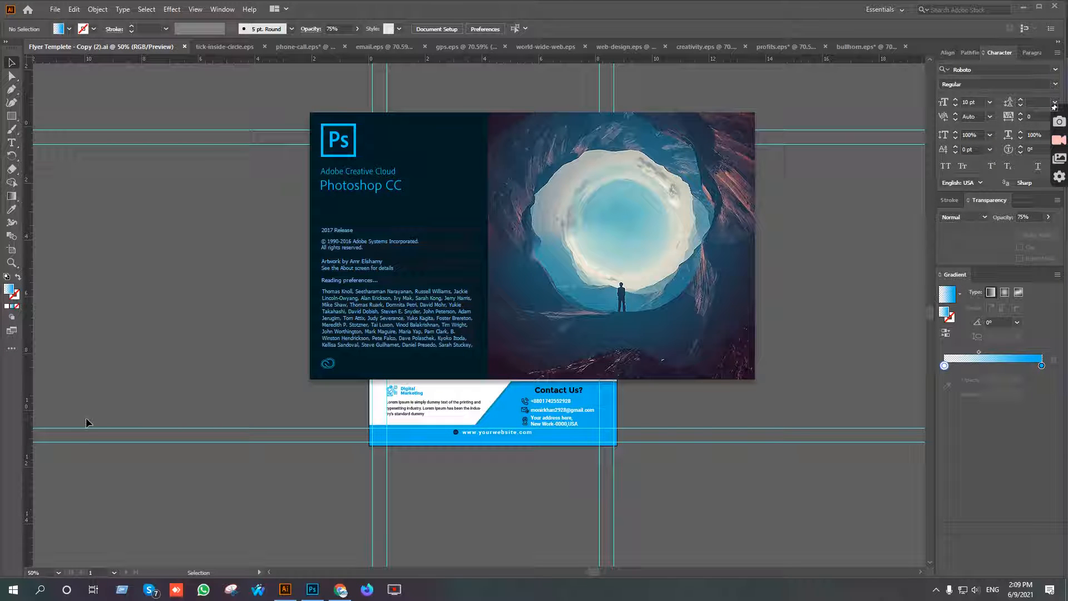
pyautogui.click(1025, 11)
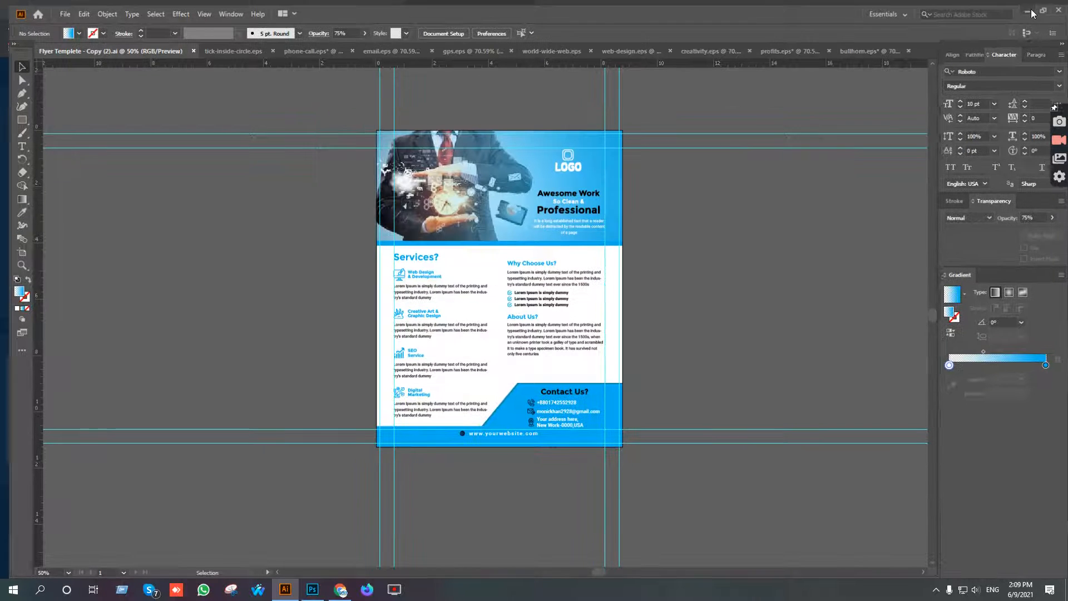
pyautogui.click(1026, 11)
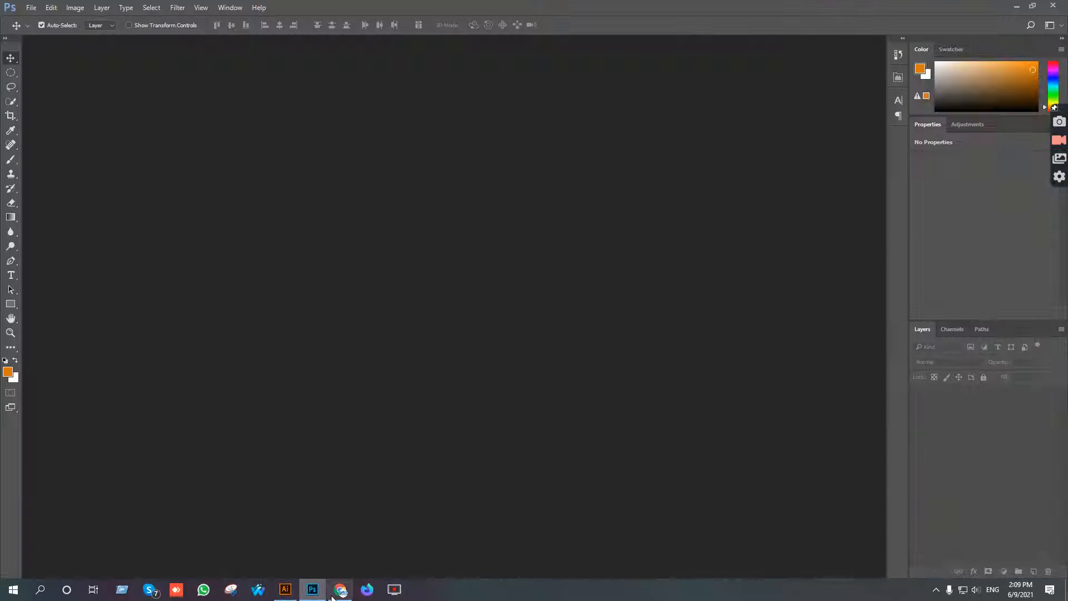
# Switch to Chrome and run a Google search for "freepik" in a new tab, minimizing Photoshop when it comes up.
pyautogui.click(333, 595)
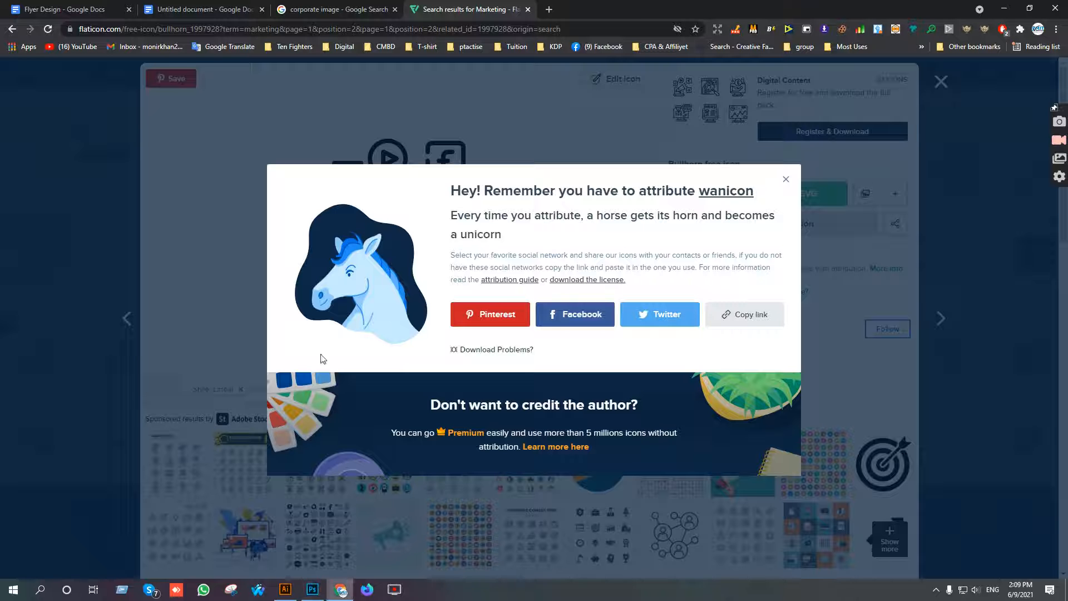
pyautogui.click(544, 9)
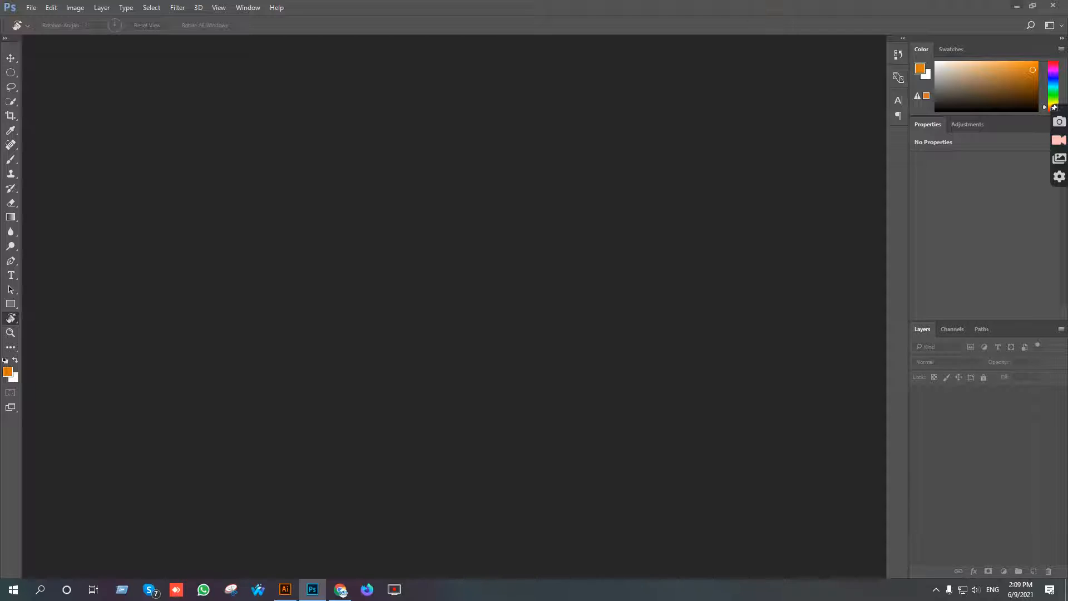
pyautogui.click(1017, 8)
pyautogui.click(173, 30)
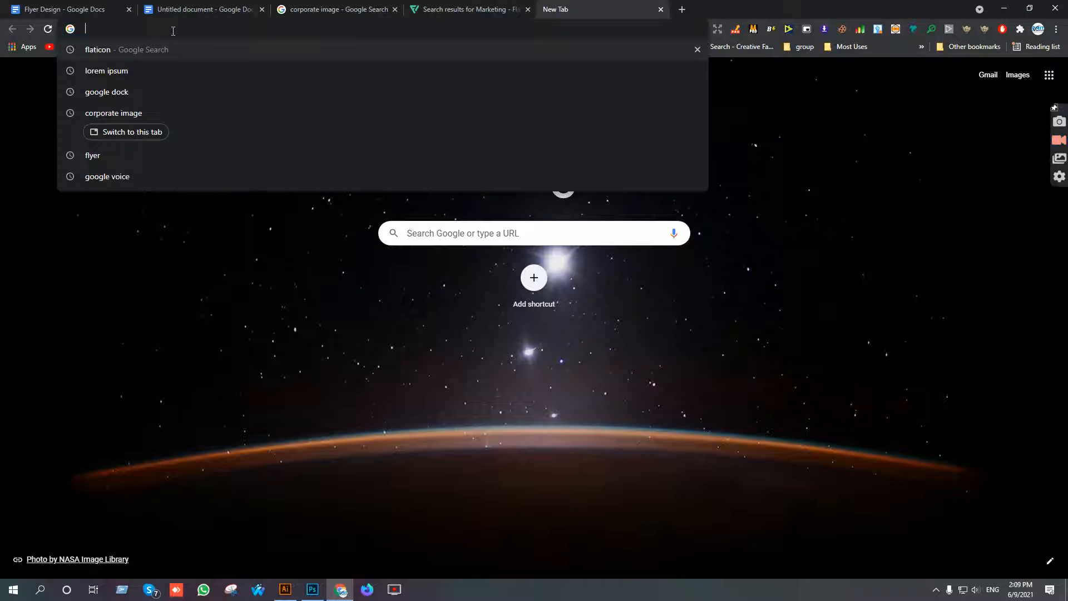
pyautogui.write('fre')
pyautogui.press('BackSpace')
pyautogui.press('BackSpace')
pyautogui.press('BackSpace')
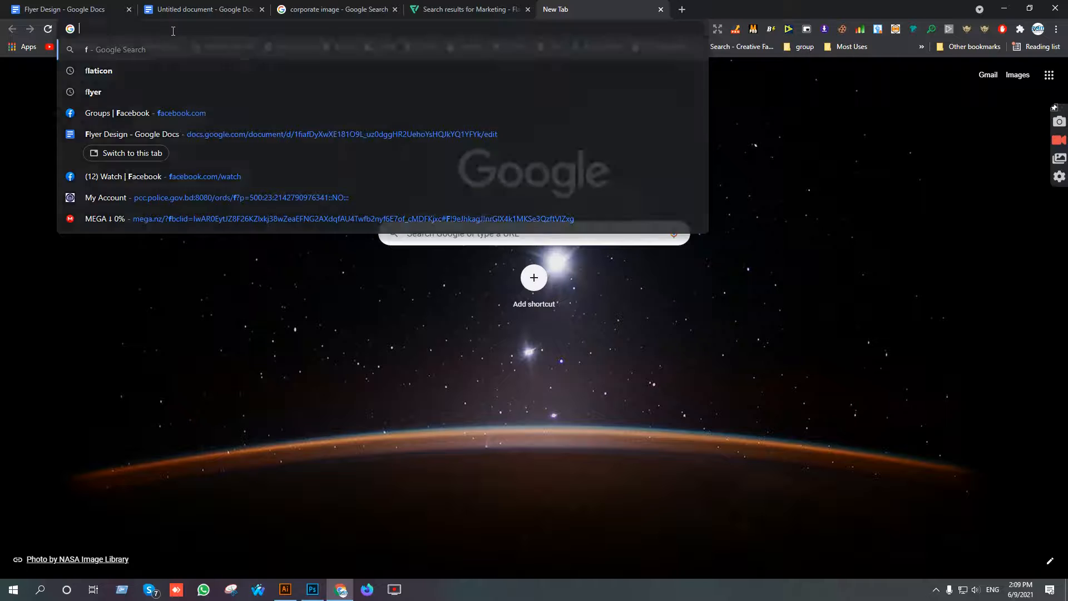
pyautogui.write('freepik')
pyautogui.press('Return')
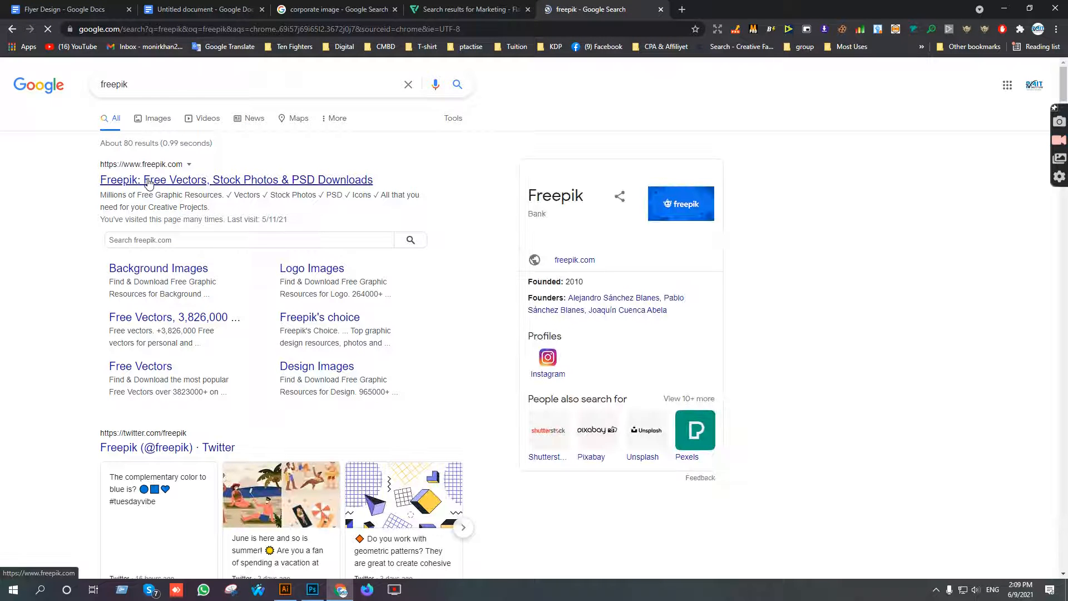
# Open the Freepik website from the search results and log in with the saved account credentials.
pyautogui.click(148, 182)
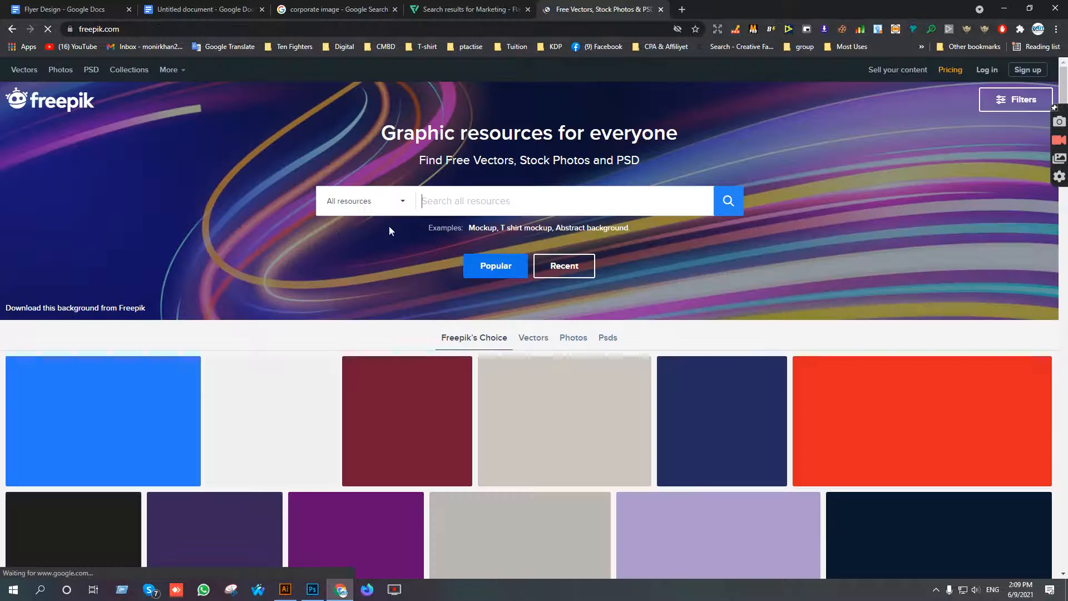
pyautogui.click(987, 70)
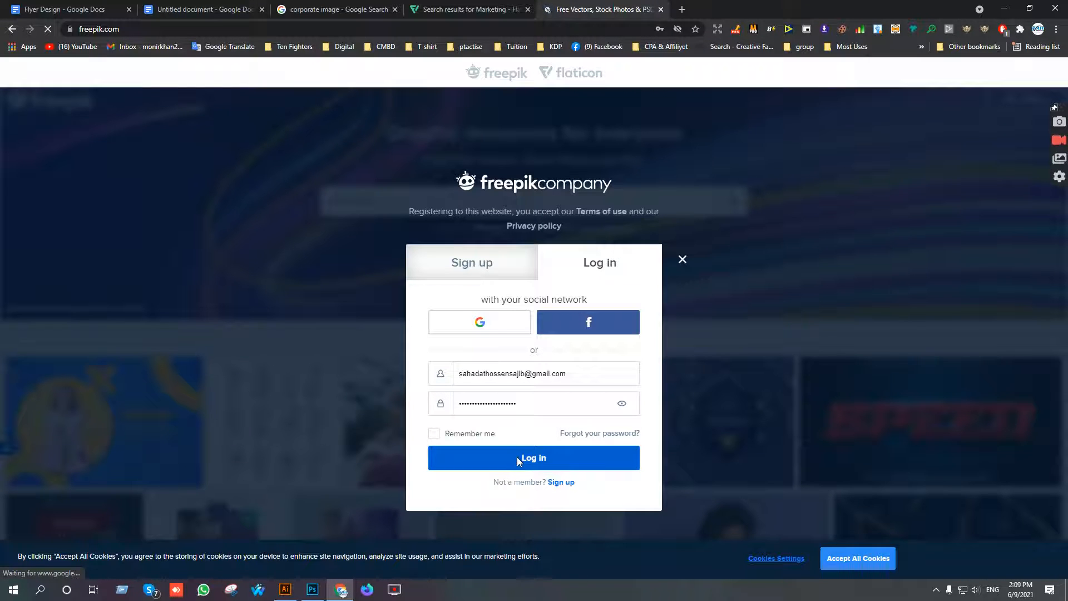
pyautogui.click(517, 462)
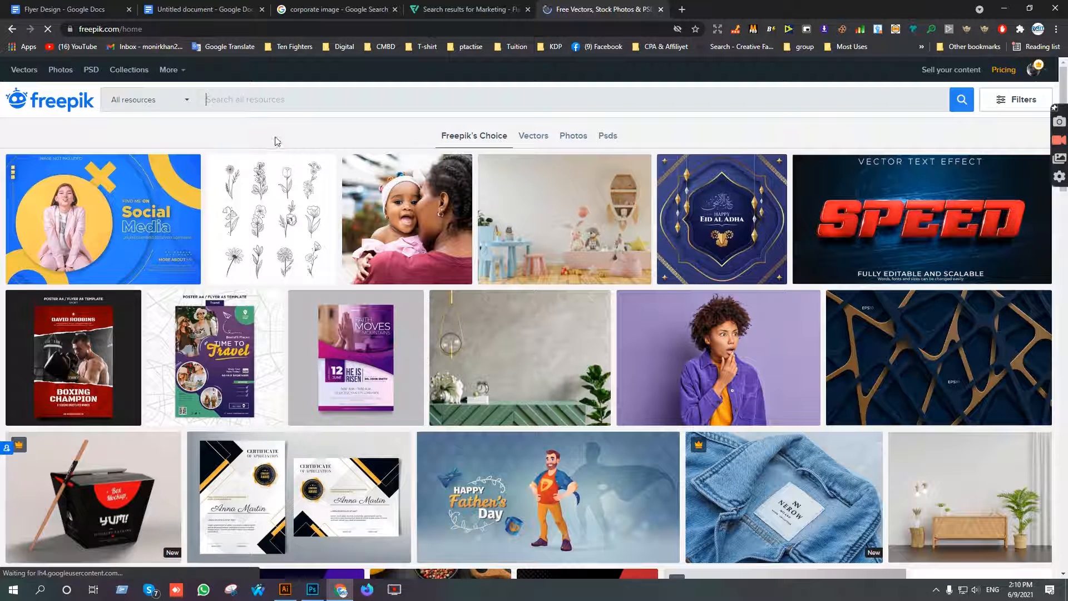
# Search Freepik for "flyer mochup" and download the blue Modern business brochure PSD template.
pyautogui.write('fl')
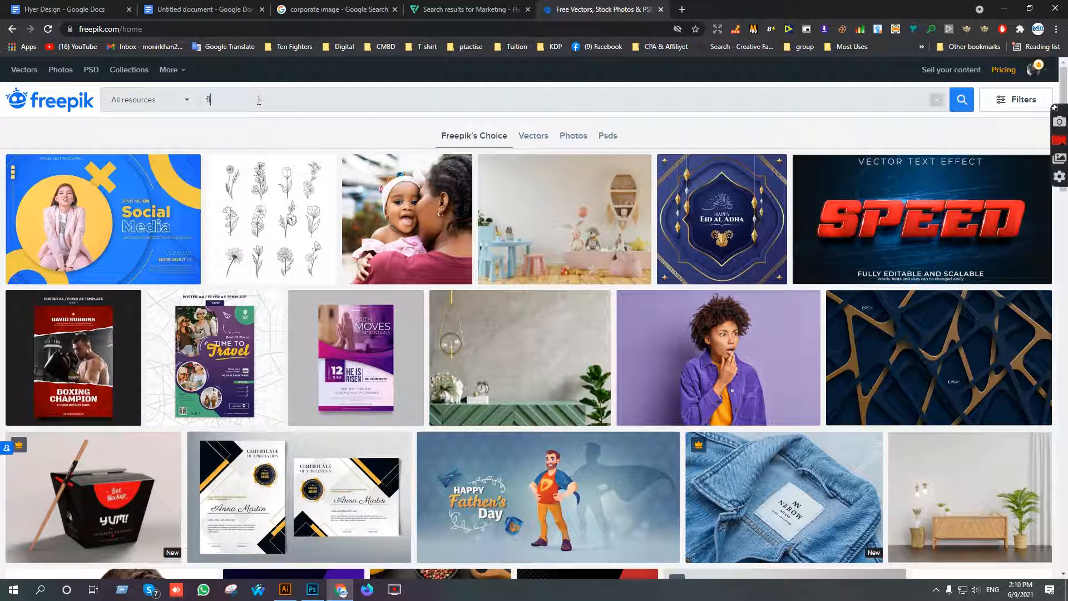
pyautogui.write('yer mocku')
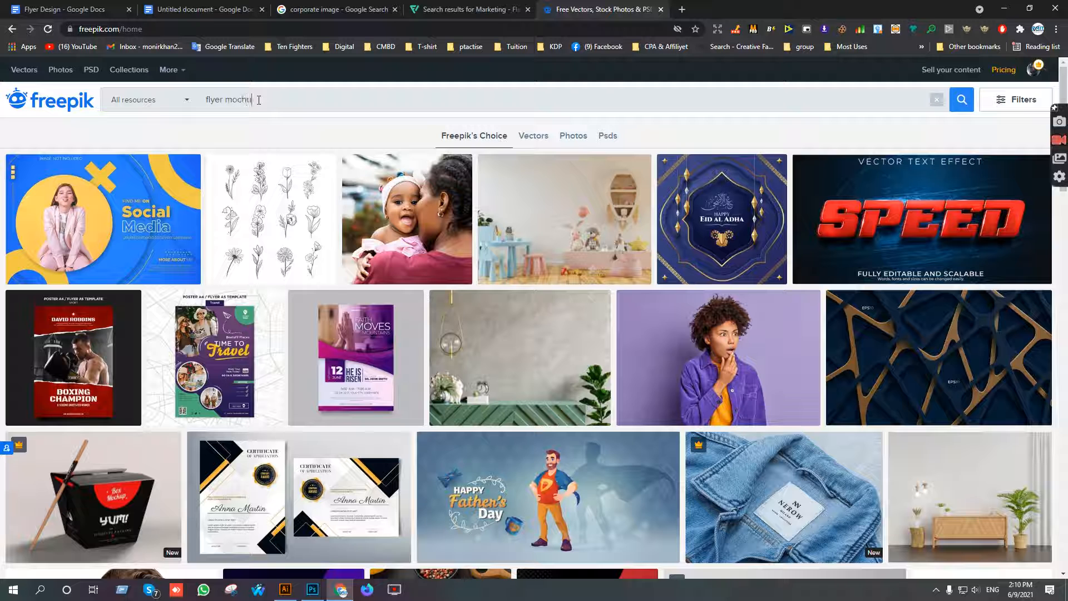
pyautogui.write('hup')
pyautogui.press('Return')
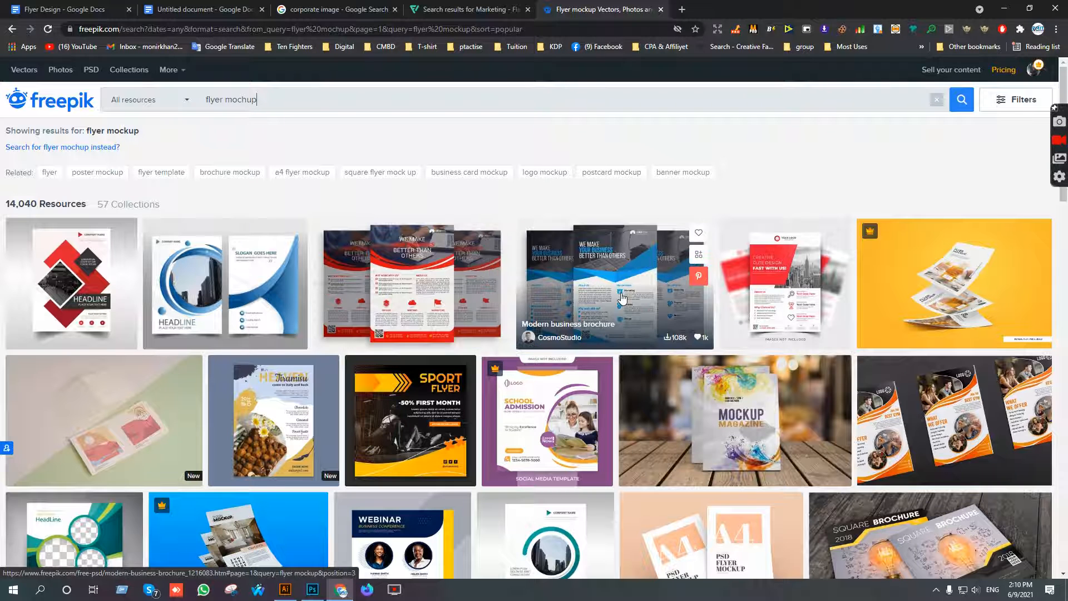
pyautogui.click(642, 291)
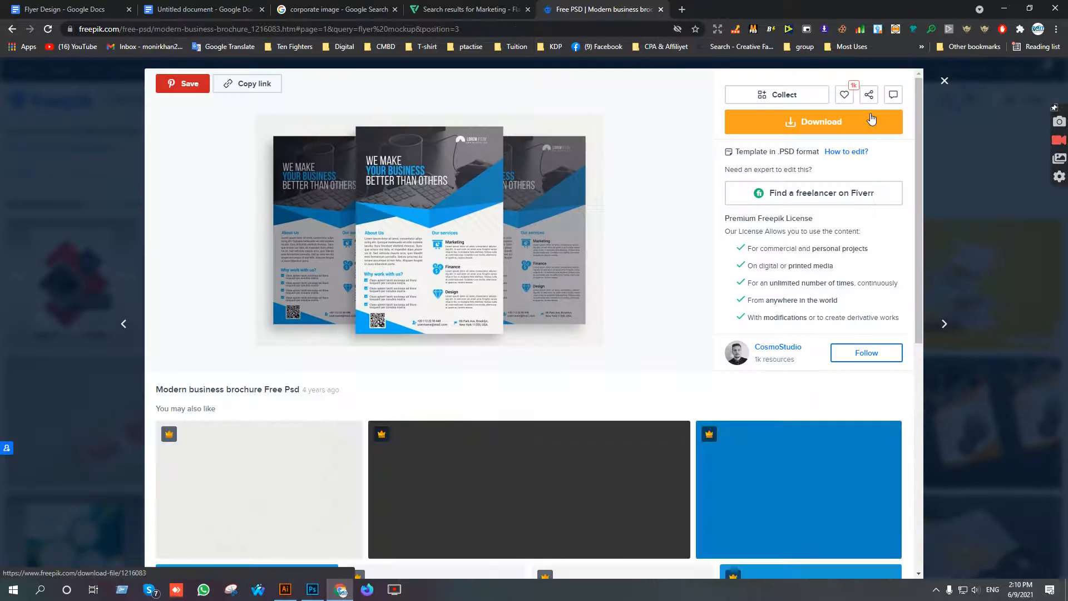
pyautogui.click(850, 115)
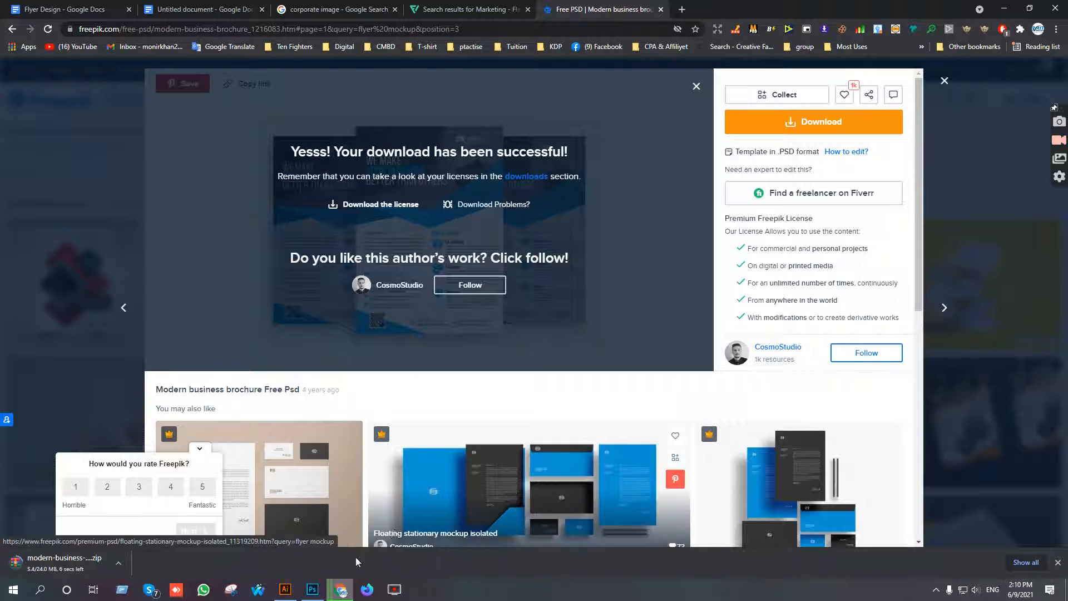
# Switch to Illustrator and export the flyer artboard to the Desktop as Flyer Templete - Copy (2).jpg, RGB, maximum quality 10, 300 ppi.
pyautogui.click(290, 592)
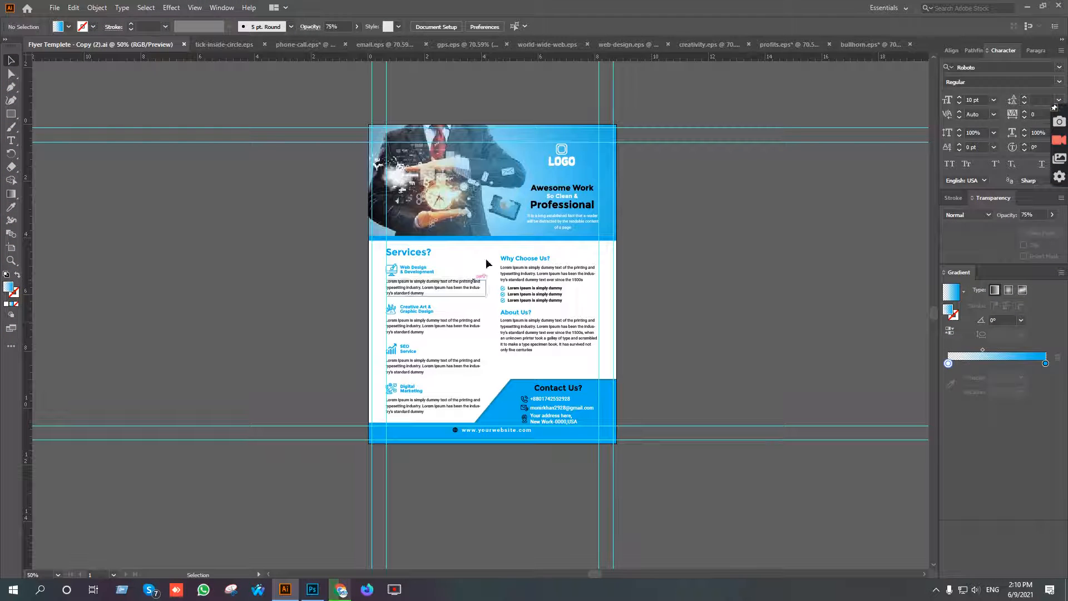
pyautogui.click(59, 9)
pyautogui.moveTo(96, 204)
pyautogui.click(272, 221)
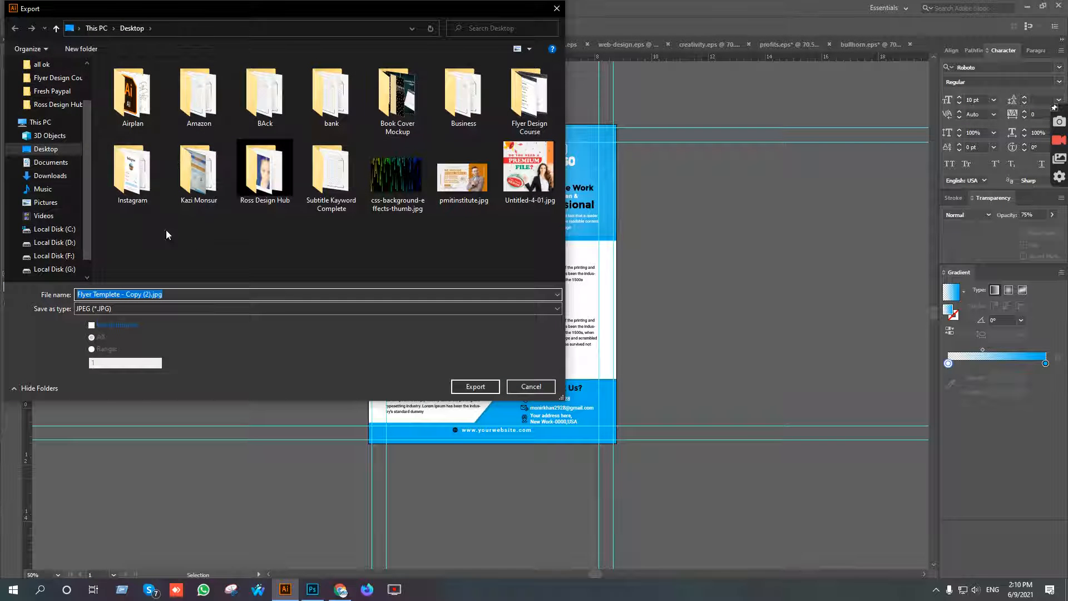
pyautogui.click(62, 90)
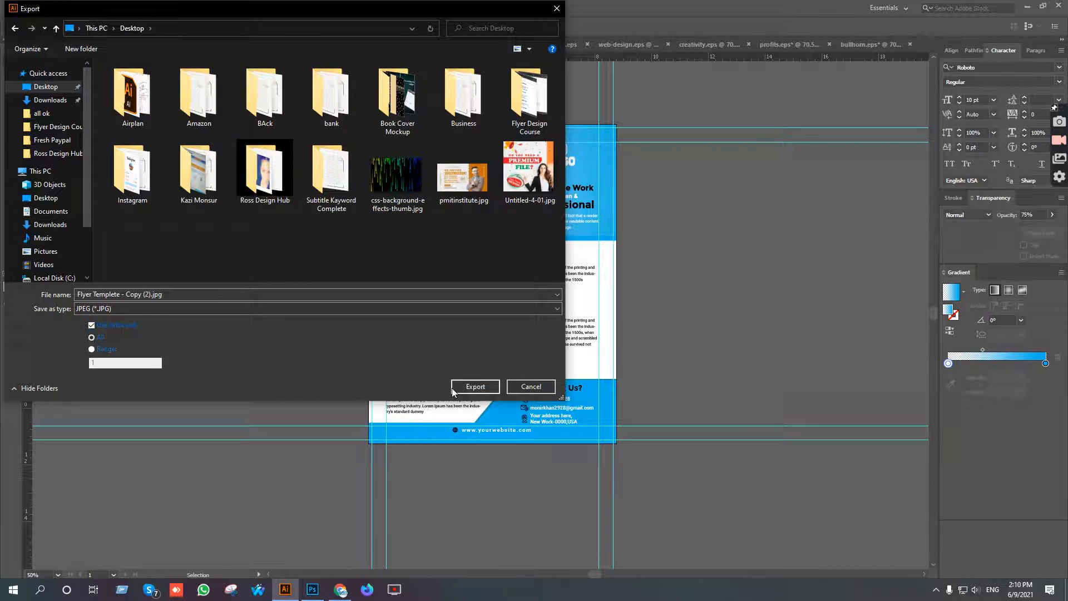
pyautogui.click(474, 387)
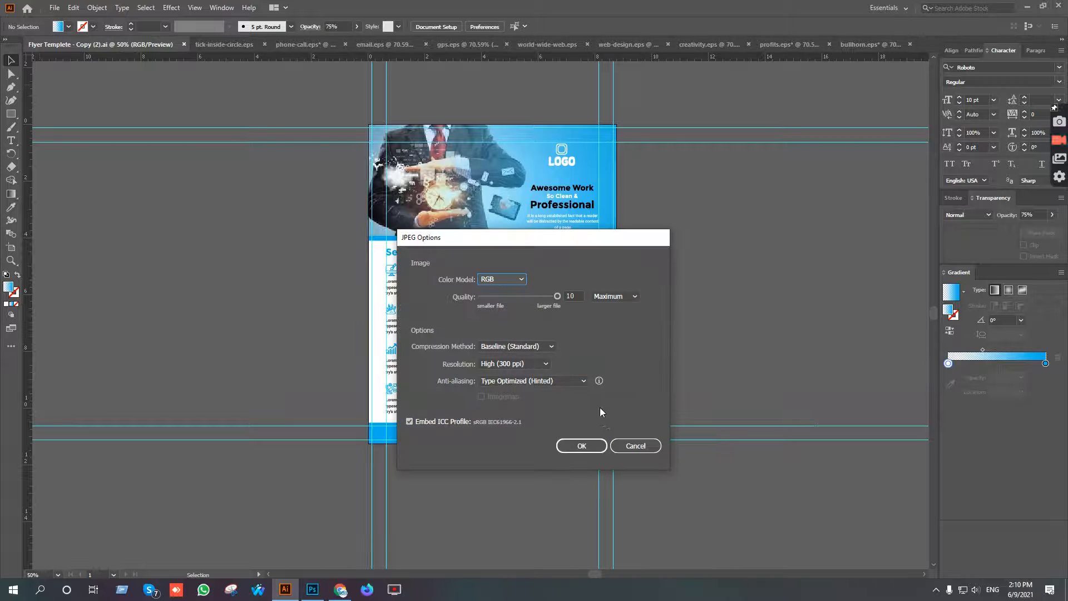
pyautogui.click(582, 446)
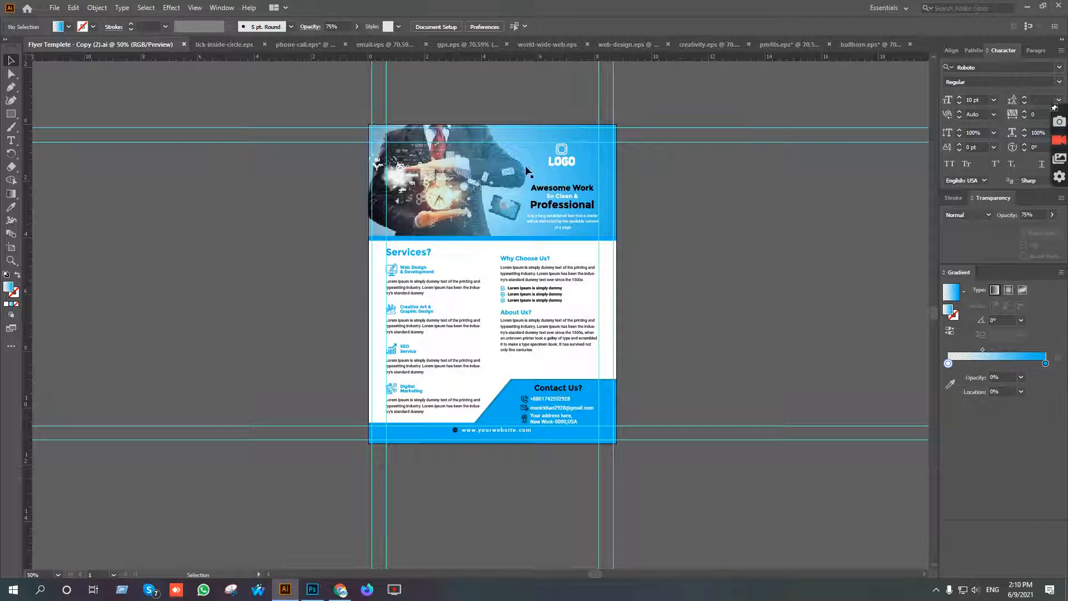
# Return to Chrome and open the downloaded modern-business-brochure.zip archive.
pyautogui.click(336, 594)
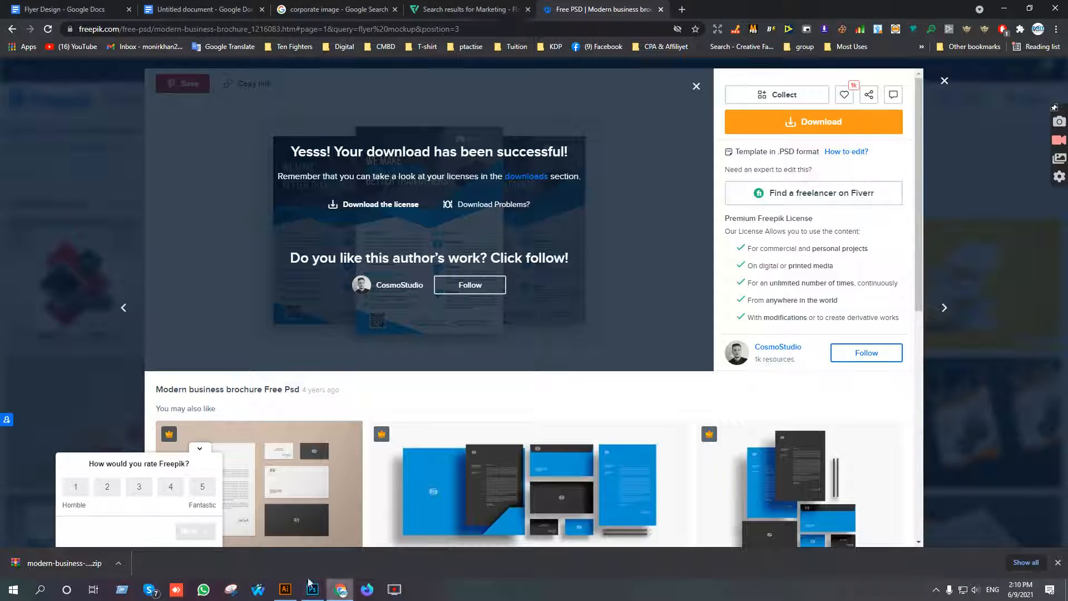
pyautogui.click(56, 567)
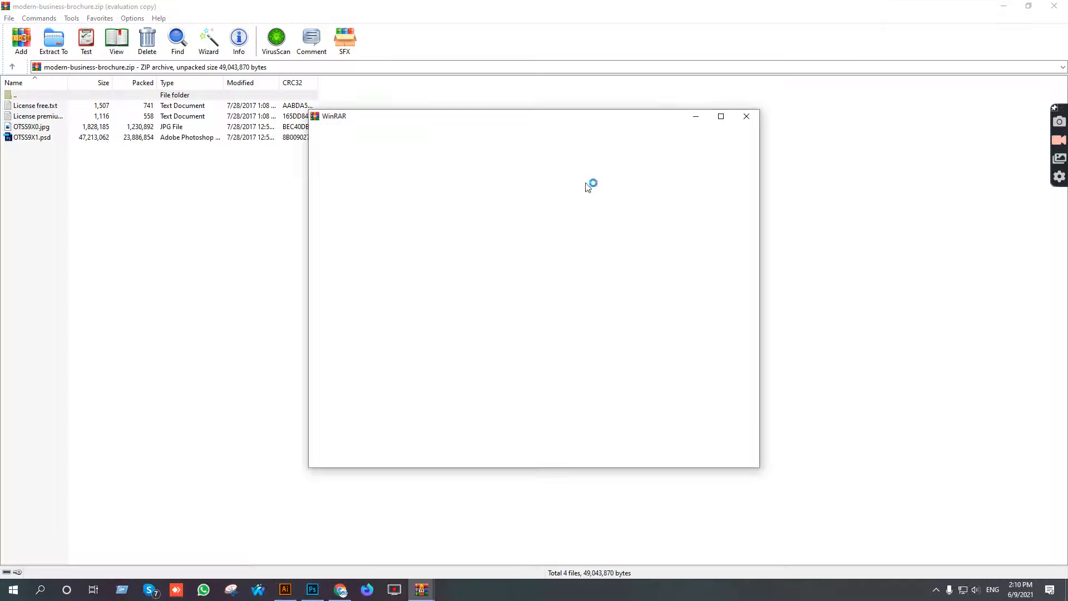
# Open OTSS9X1.psd from the archive, inspect its Headline & Logo group, and close the file without saving changes.
pyautogui.click(743, 118)
pyautogui.click(65, 139)
pyautogui.doubleClick(64, 139)
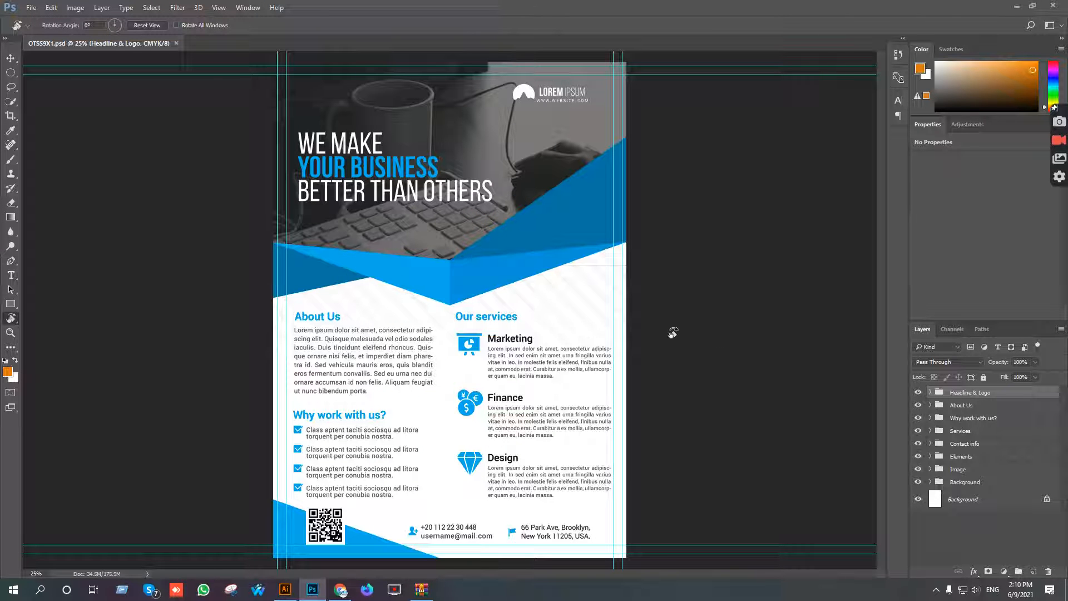
pyautogui.press('alt')
pyautogui.click(918, 393)
pyautogui.click(917, 393)
pyautogui.click(180, 43)
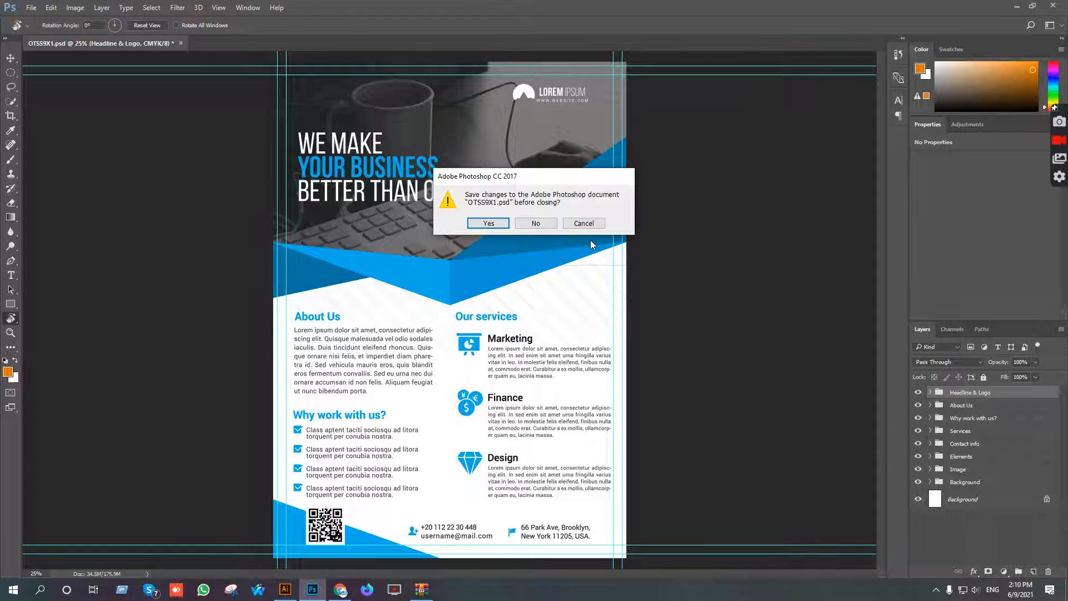
pyautogui.click(535, 223)
# Switch back to Chrome, return to the Freepik flyer mockup results, and download the Minimal a4 flyer mockup PSD.
pyautogui.click(341, 590)
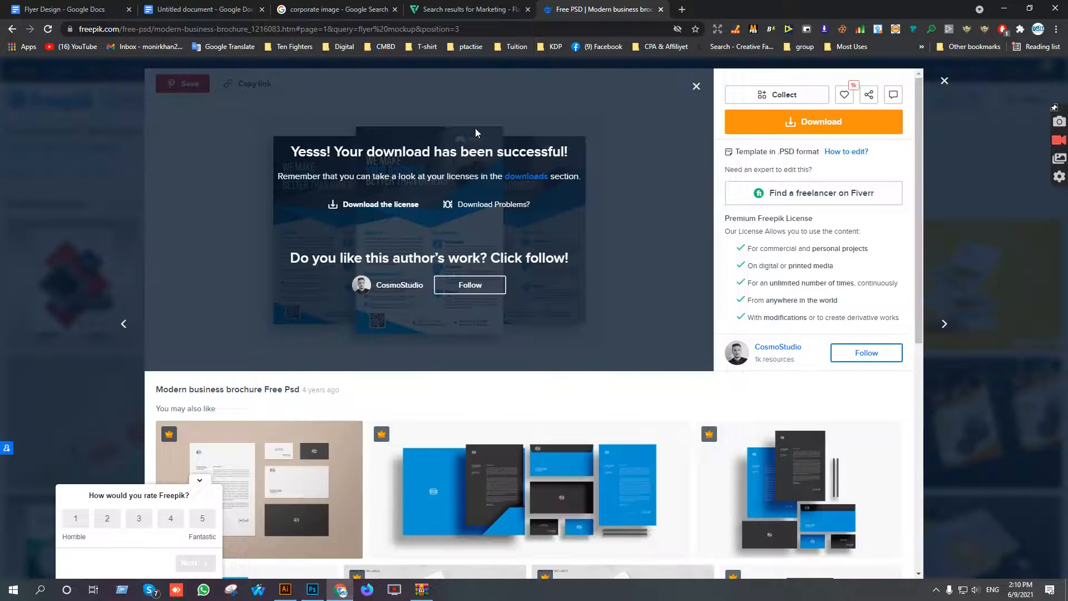
pyautogui.click(944, 80)
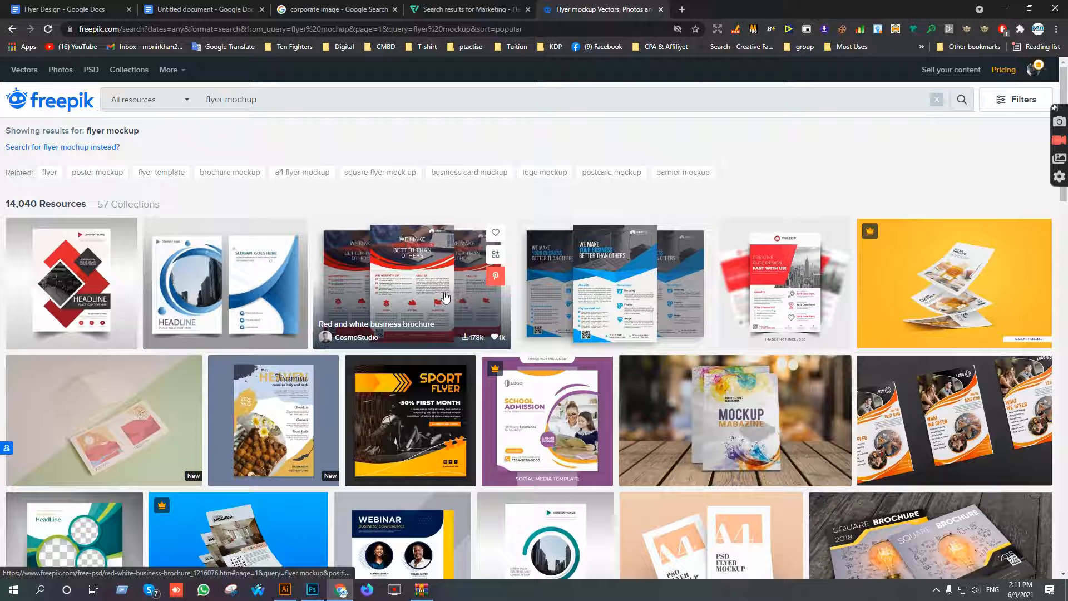
pyautogui.scroll(-5, 926, 174)
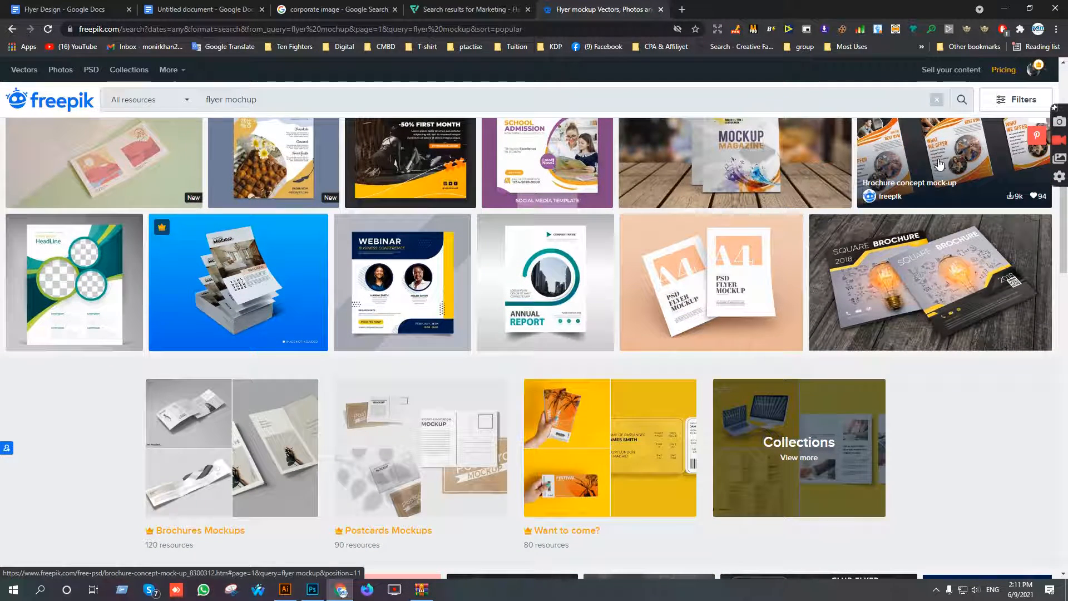
pyautogui.scroll(2, 940, 164)
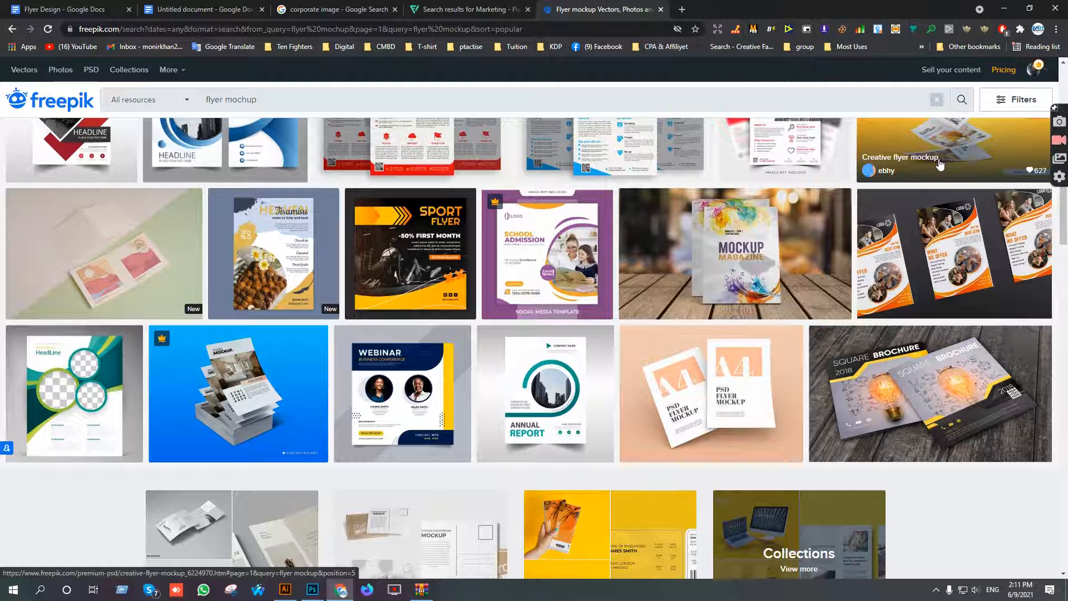
pyautogui.scroll(-1, 940, 163)
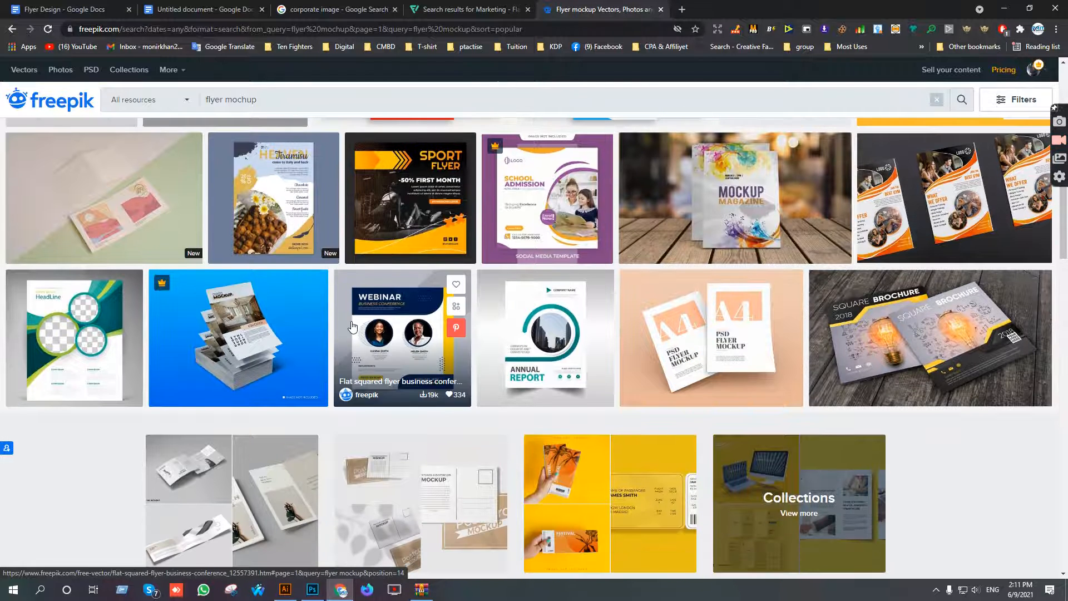
pyautogui.click(701, 315)
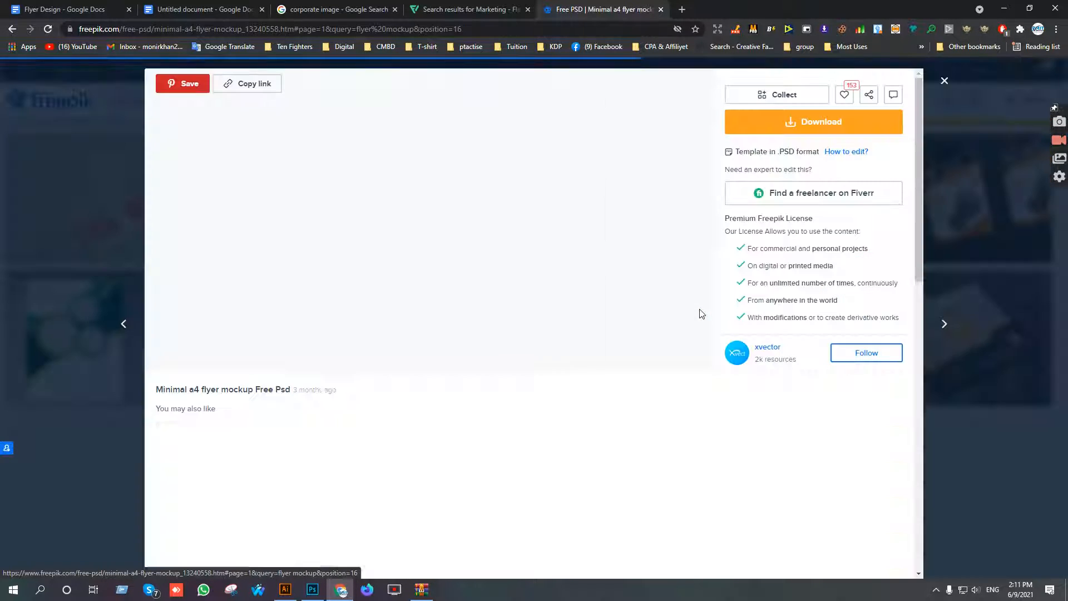
pyautogui.click(843, 122)
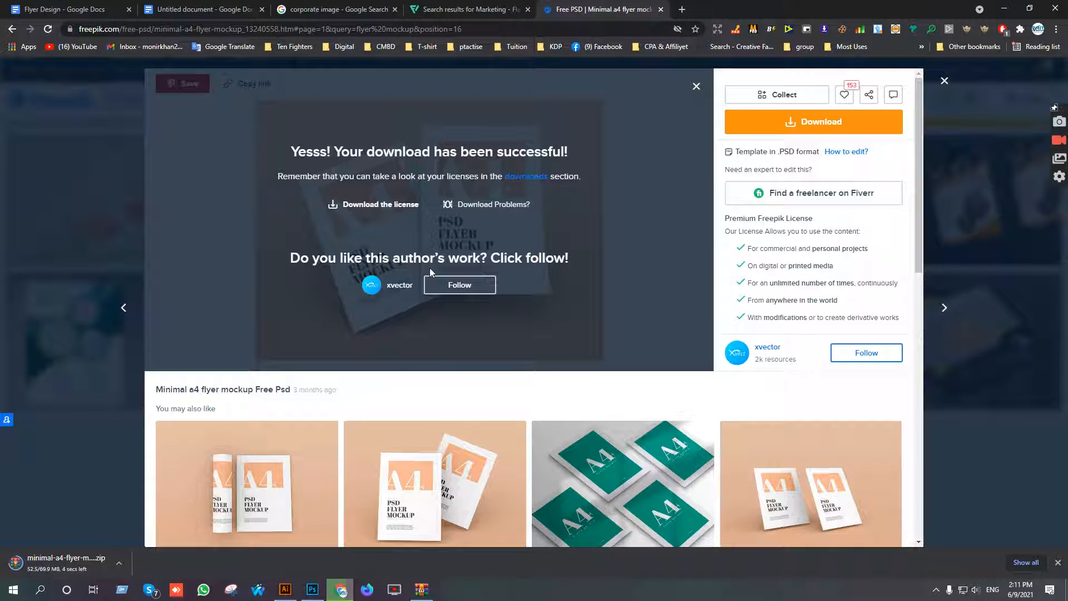
# Open the downloaded minimal A4 flyer mockup archive and load its PSD file in Photoshop.
pyautogui.click(944, 81)
pyautogui.scroll(-5, 558, 285)
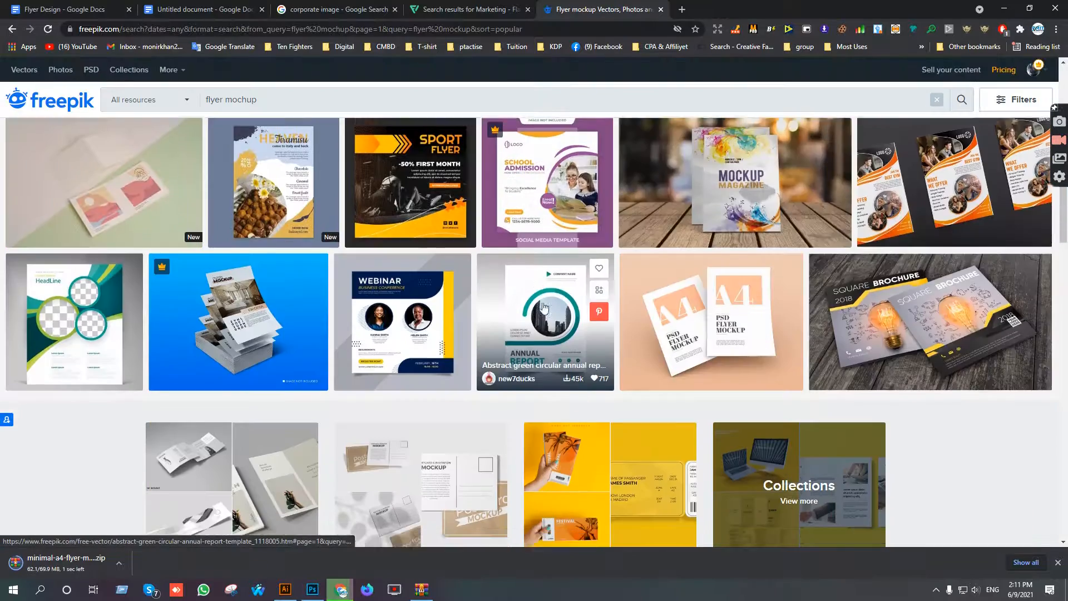
pyautogui.scroll(-3, 530, 343)
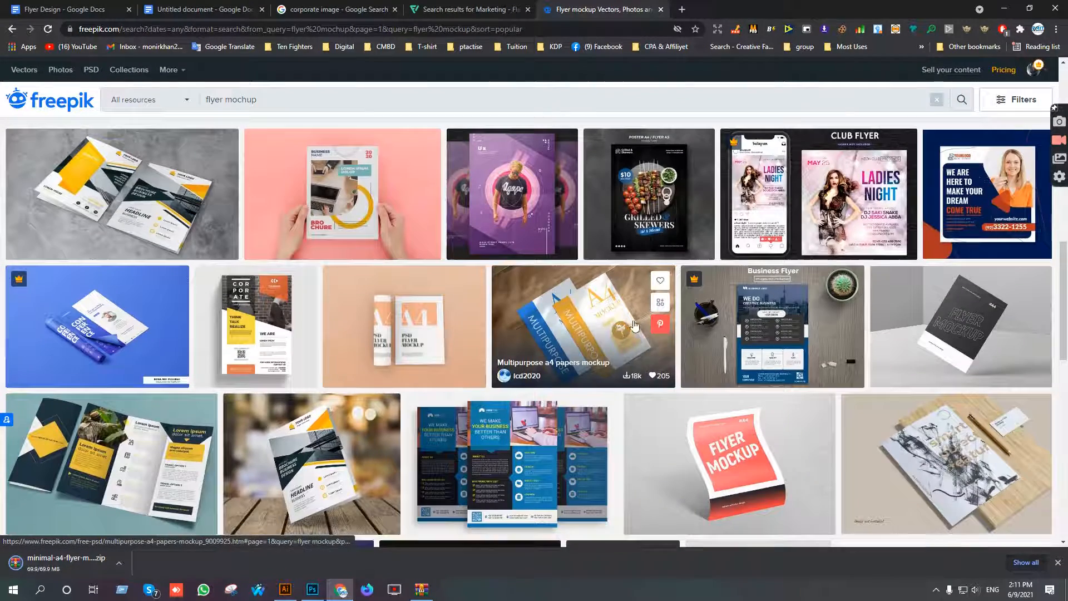
pyautogui.scroll(-2, 256, 334)
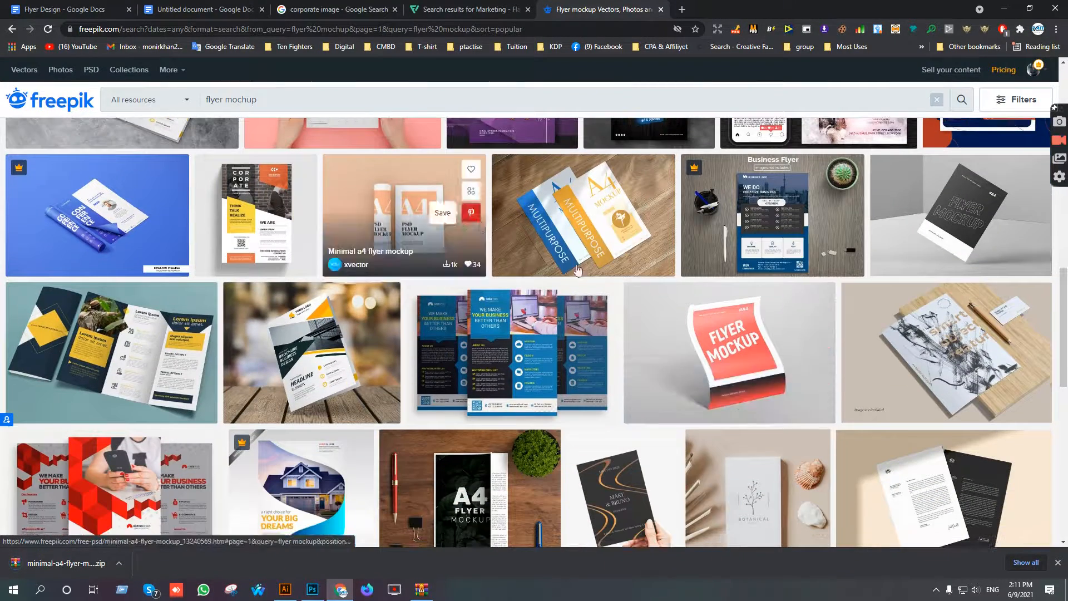
pyautogui.click(55, 562)
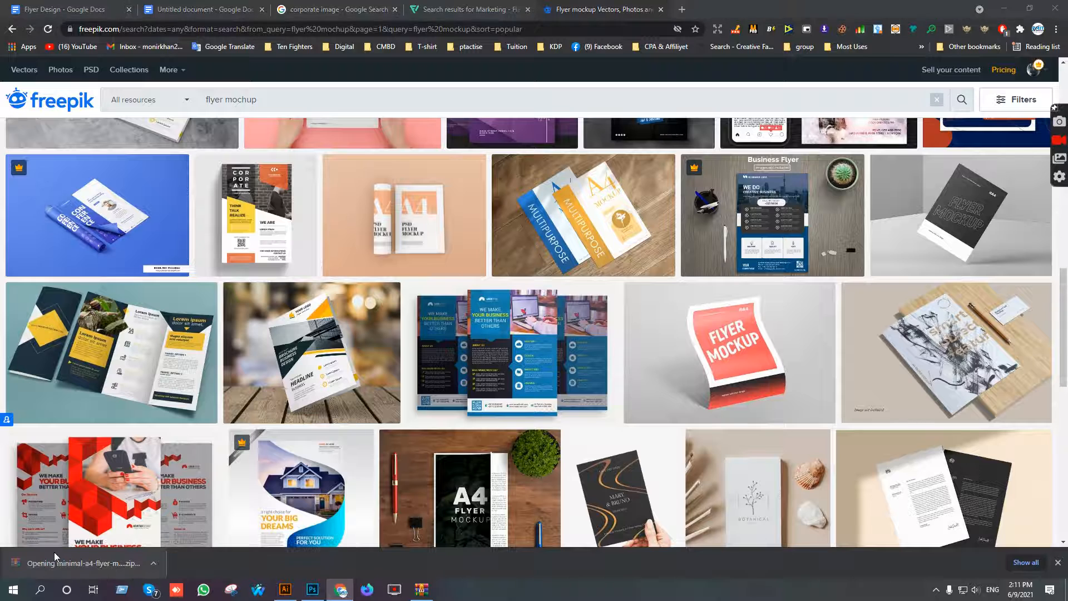
pyautogui.doubleClick(34, 116)
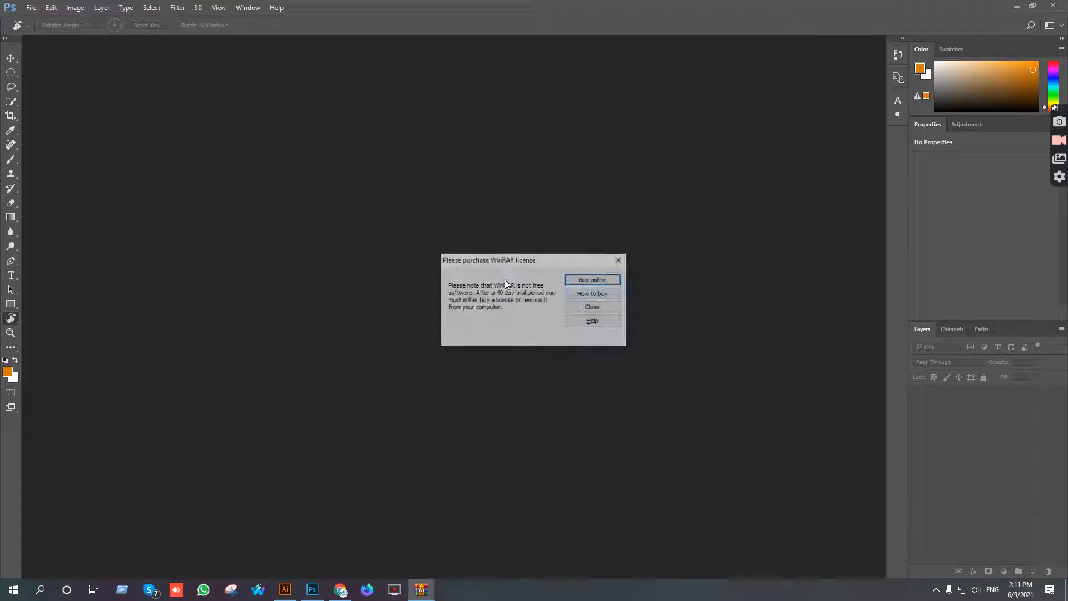
pyautogui.click(623, 260)
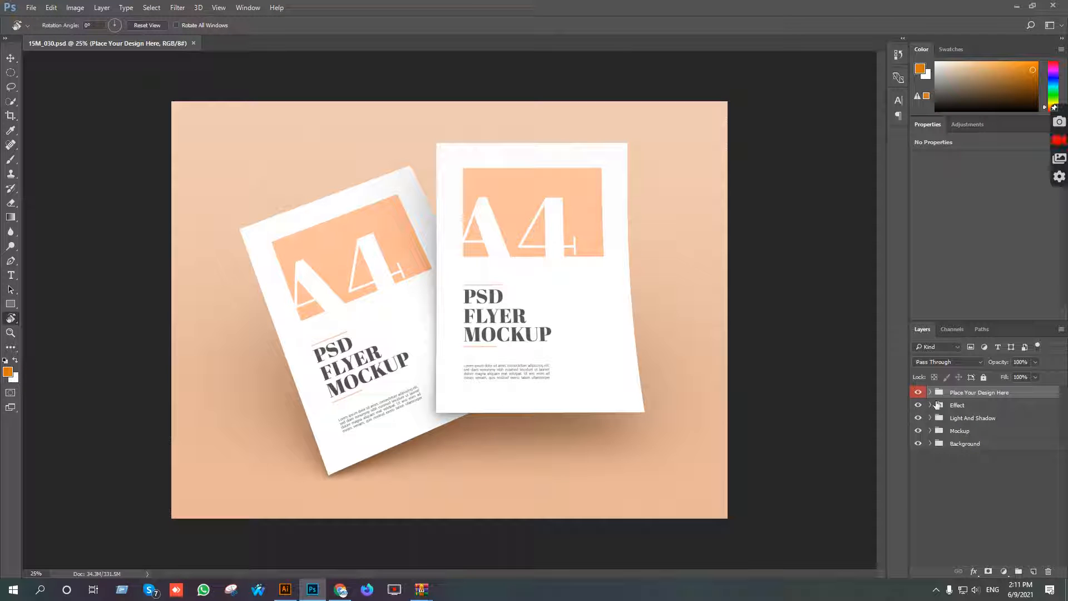
# Check the mockup's layer groups by toggling visibility, and open the Right smart object's contents from the Mockup group.
pyautogui.click(918, 393)
pyautogui.click(919, 407)
pyautogui.click(918, 419)
pyautogui.click(918, 419)
pyautogui.click(918, 433)
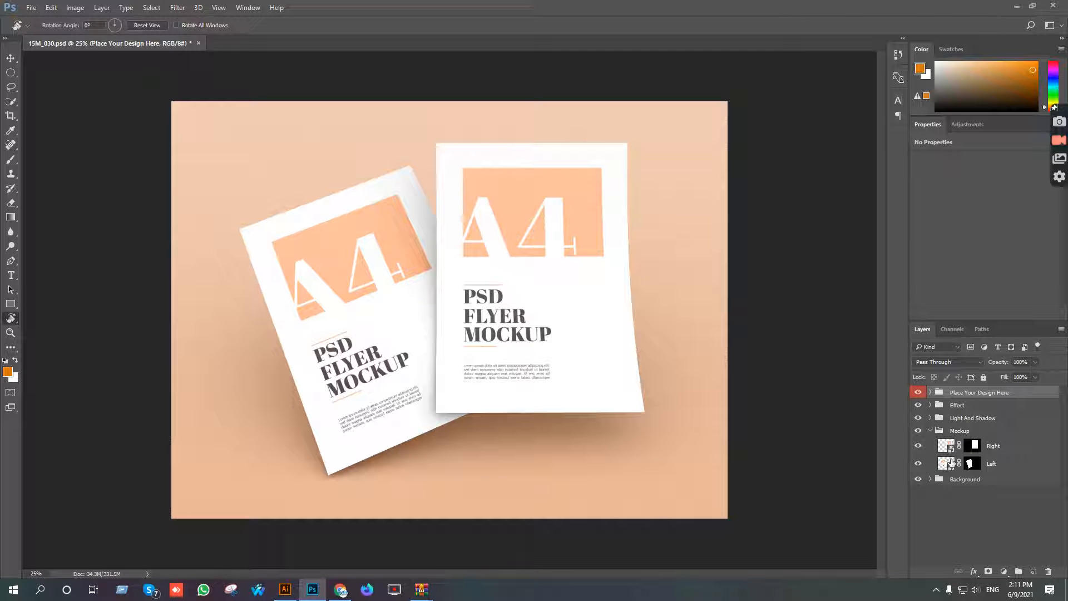
pyautogui.doubleClick(947, 446)
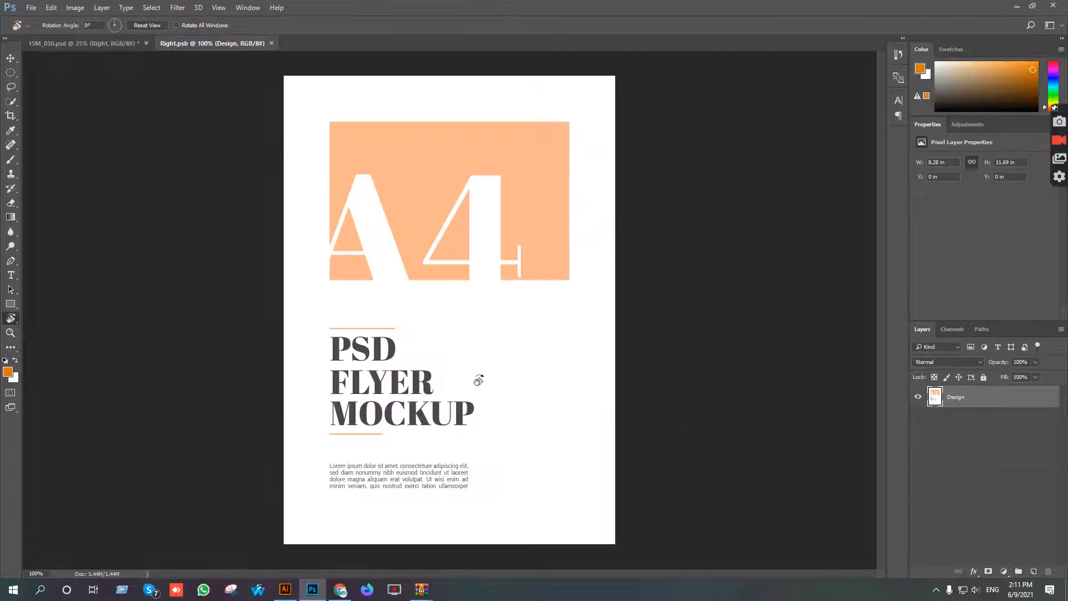
# Open the exported flyer image Flyer Templete - Copy (2)-01.jpg from the Desktop.
pyautogui.click(31, 8)
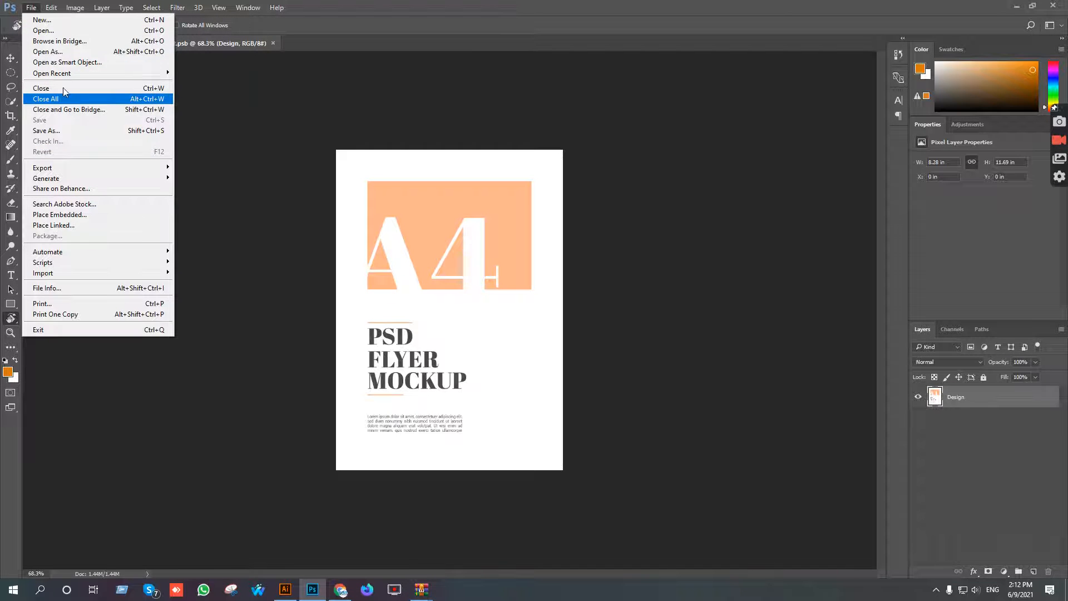
pyautogui.click(43, 30)
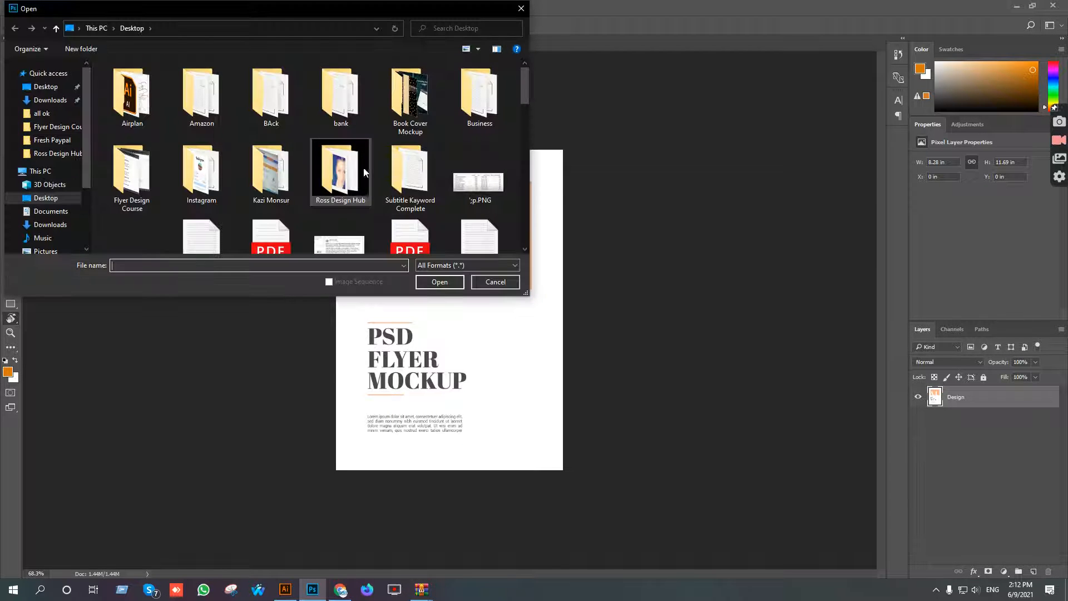
pyautogui.click(46, 87)
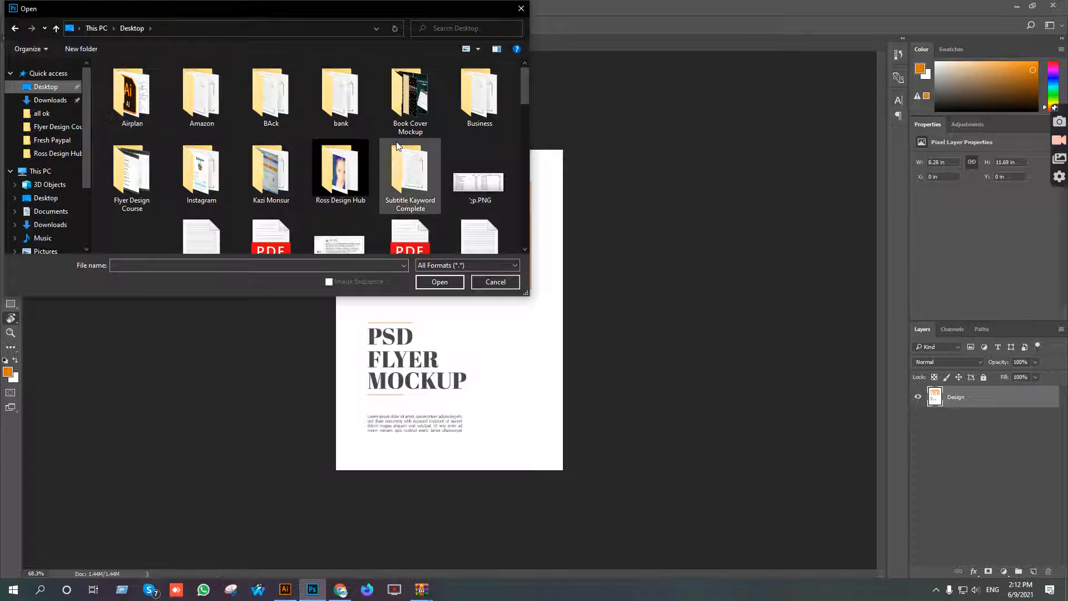
pyautogui.scroll(-3, 409, 166)
pyautogui.doubleClick(199, 214)
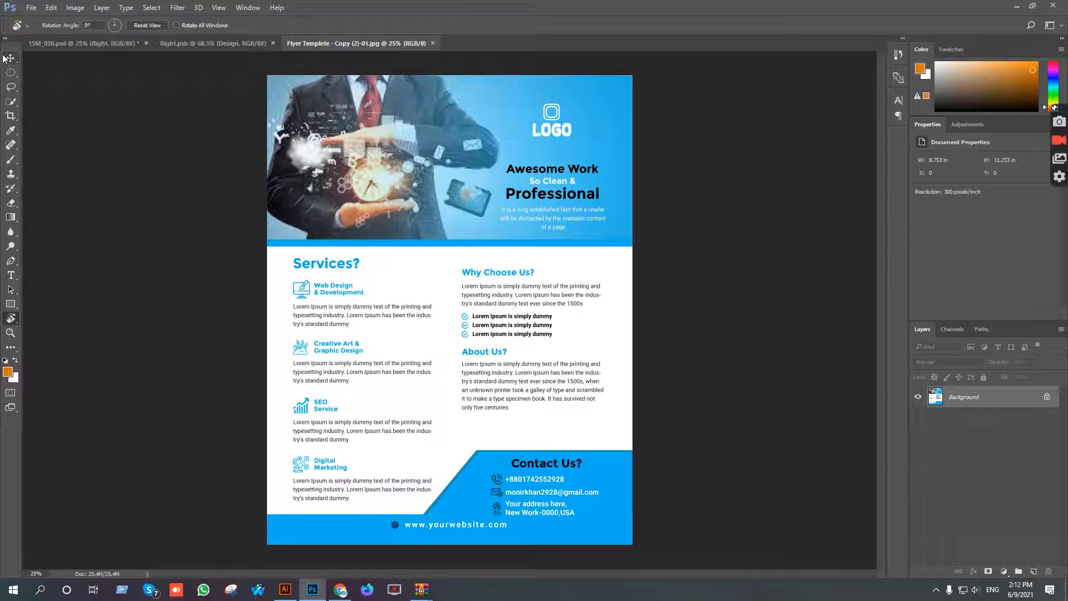
# Copy the flyer image into the Right.psb document as a new layer above Design, using the Move tool.
pyautogui.click(8, 58)
pyautogui.moveTo(110, 49); pyautogui.dragTo(454, 183)
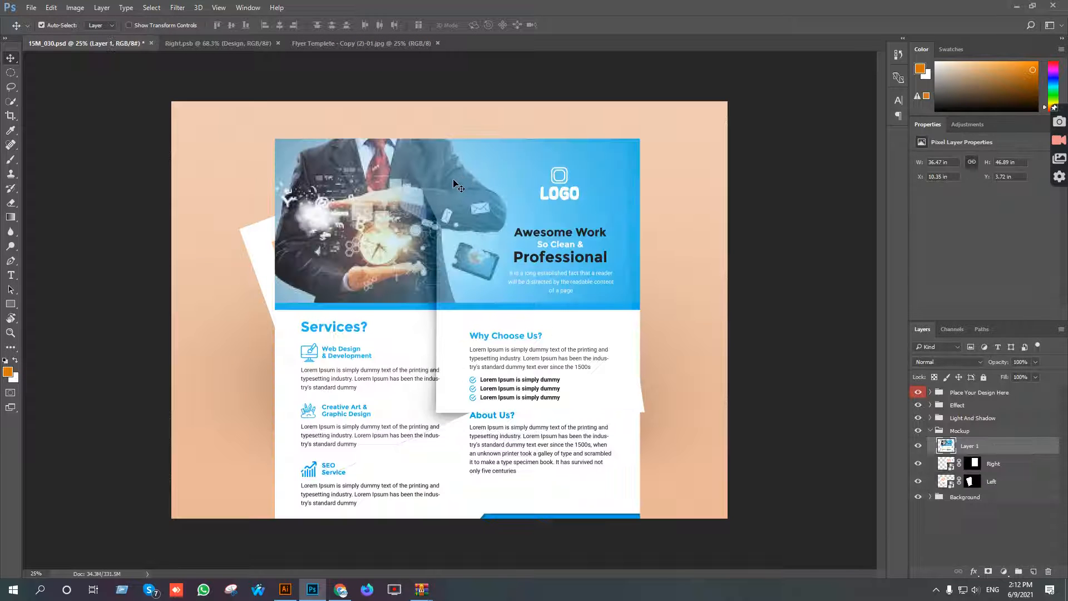
pyautogui.press('Delete')
pyautogui.click(328, 45)
pyautogui.moveTo(486, 143); pyautogui.dragTo(432, 186)
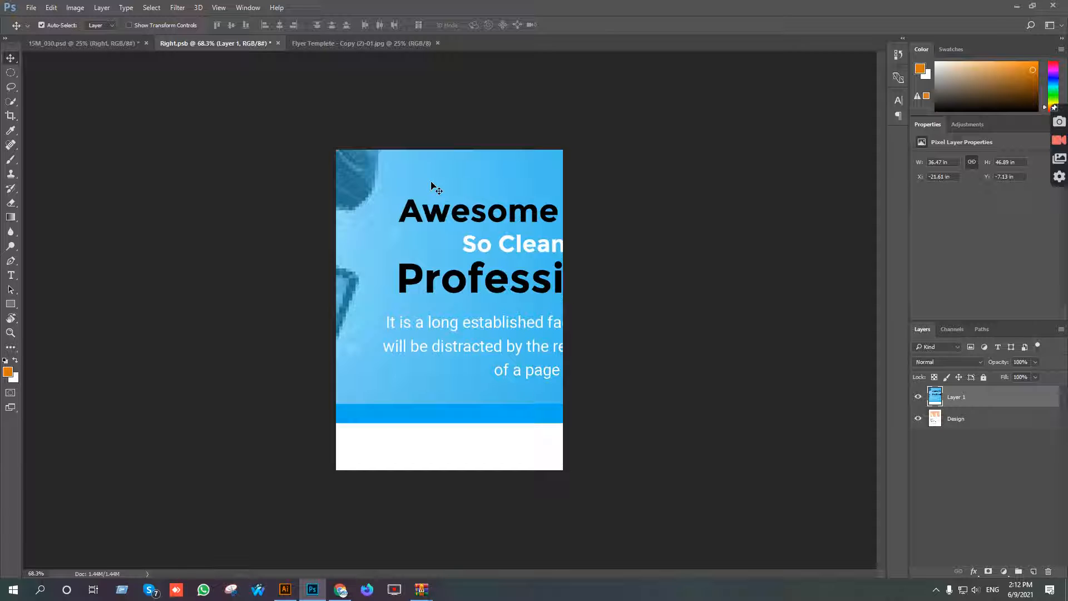
# Scale the flyer layer to about 8.99 × 12.69 in to cover the Right.psb canvas, save it, and check the mockup.
pyautogui.hotkey('ctrl', 't')
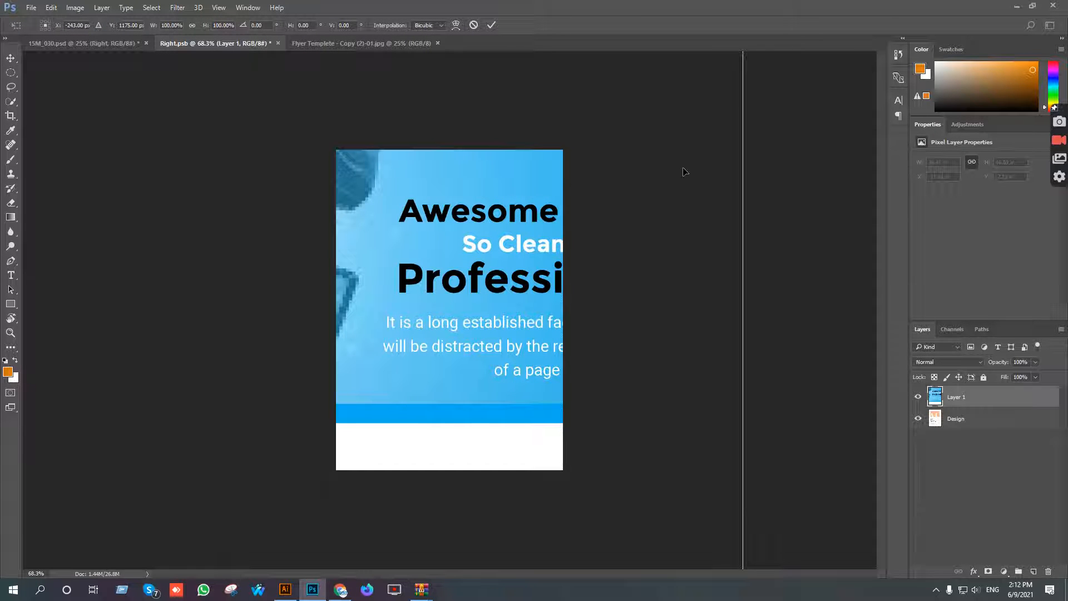
pyautogui.scroll(-8, 596, 227)
pyautogui.moveTo(558, 415); pyautogui.dragTo(473, 415)
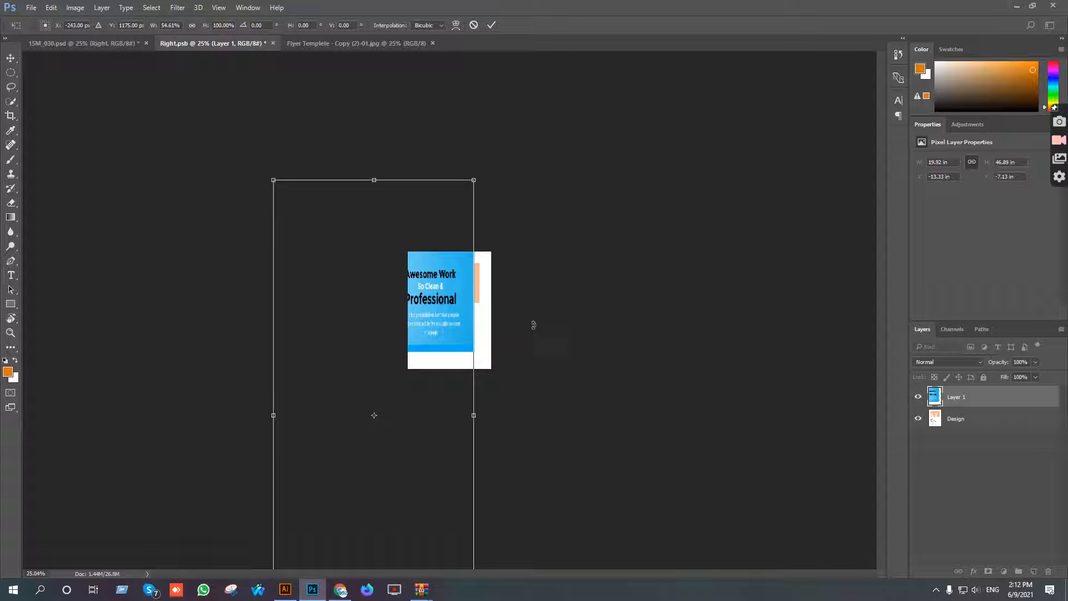
pyautogui.hotkey('ctrl', 'z')
pyautogui.moveTo(558, 181); pyautogui.dragTo(414, 238)
pyautogui.scroll(4, 450, 302)
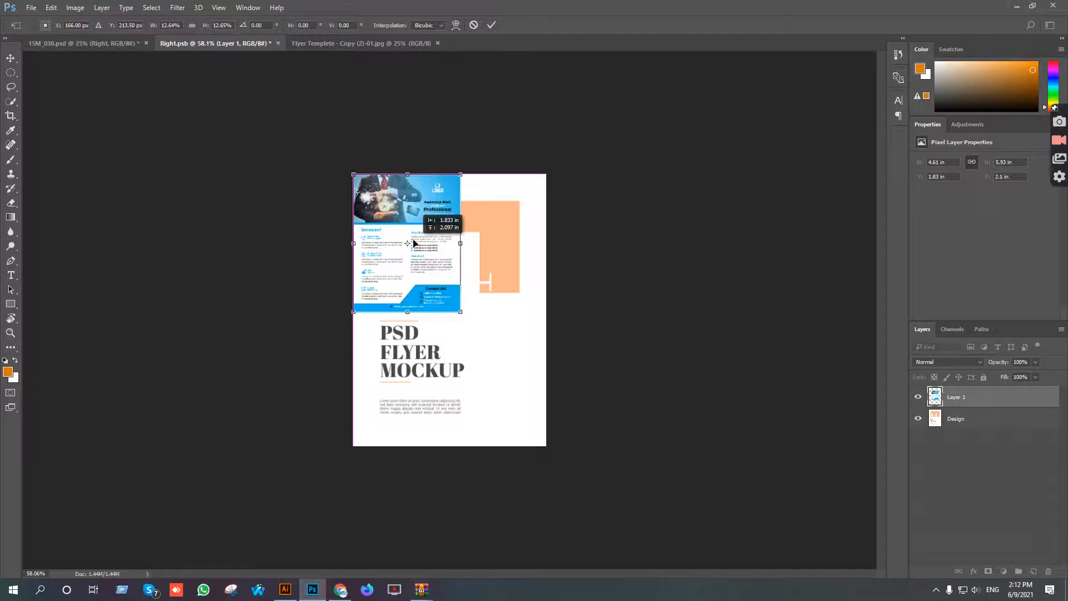
pyautogui.moveTo(460, 311); pyautogui.dragTo(546, 446)
pyautogui.moveTo(548, 172); pyautogui.dragTo(558, 159)
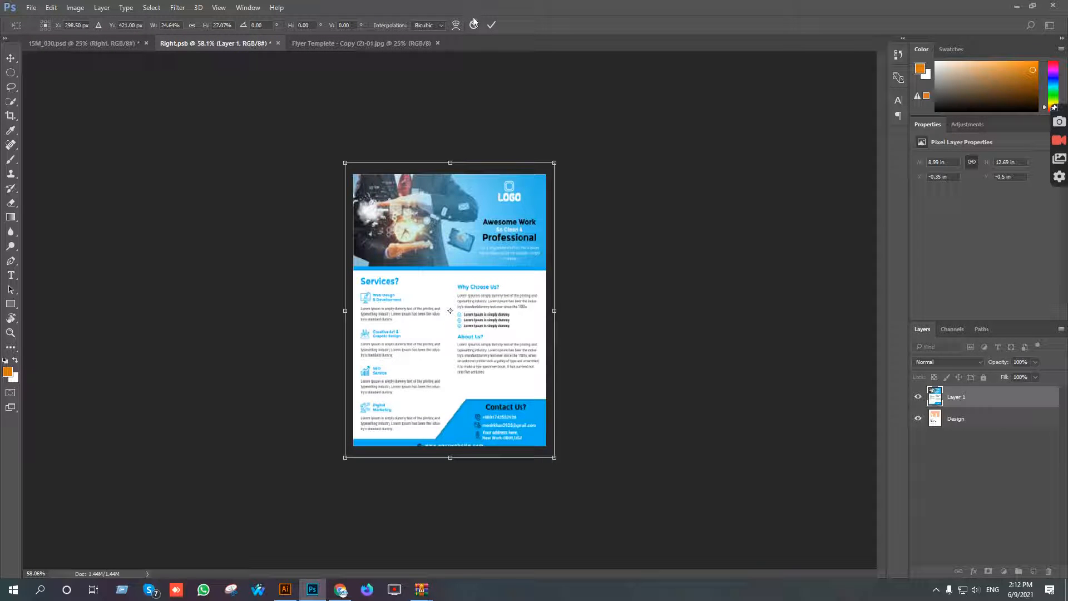
pyautogui.click(491, 25)
pyautogui.hotkey('ctrl', 's')
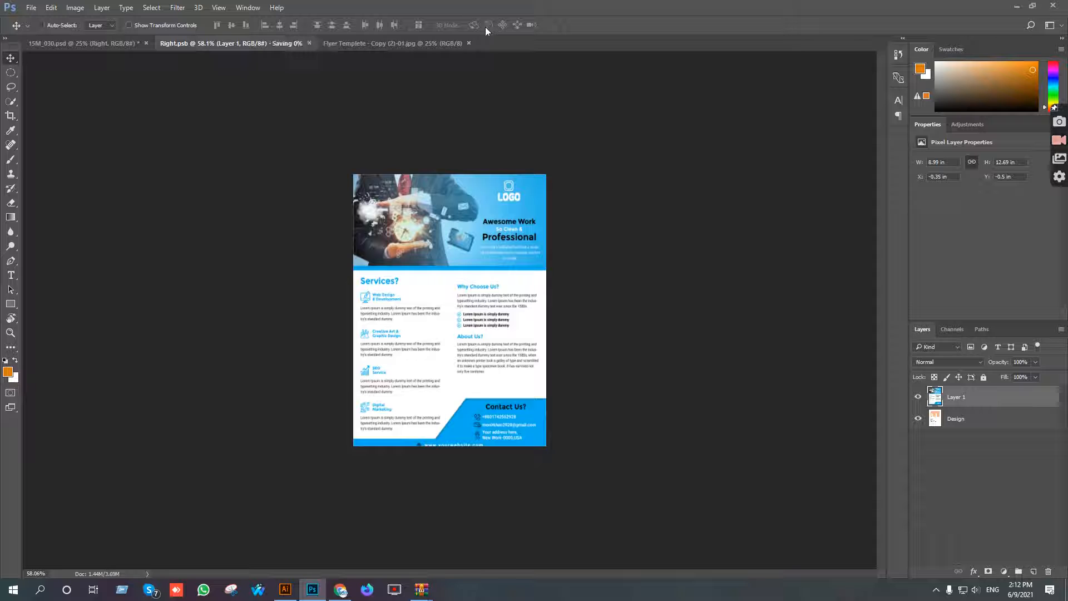
pyautogui.click(83, 44)
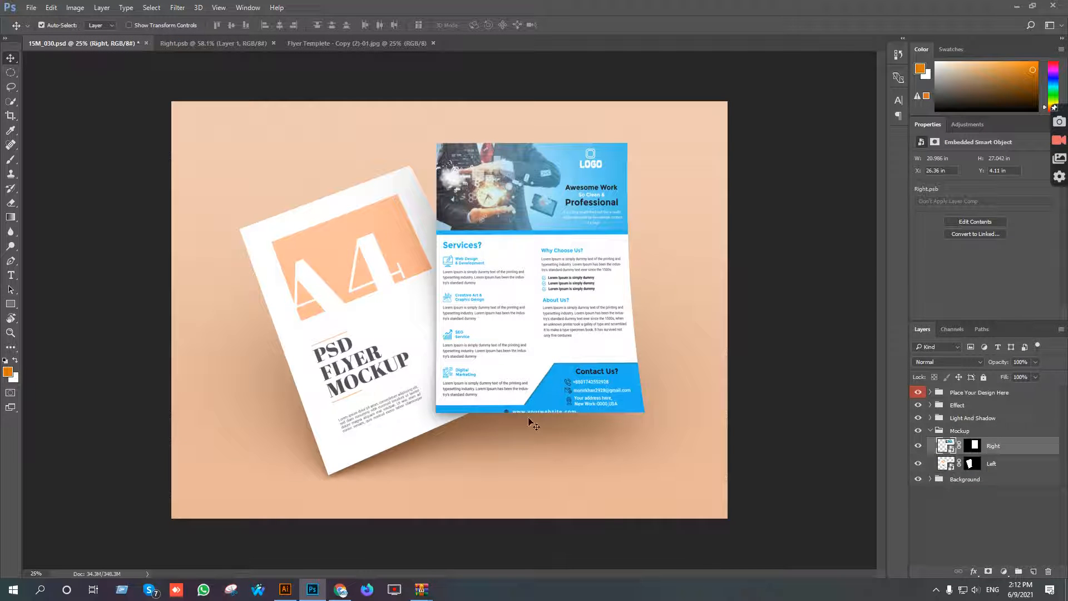
# Shrink the flyer layer in Right.psb to about 8.69 × 12.28 in, then close the document and return to the mockup.
pyautogui.click(319, 45)
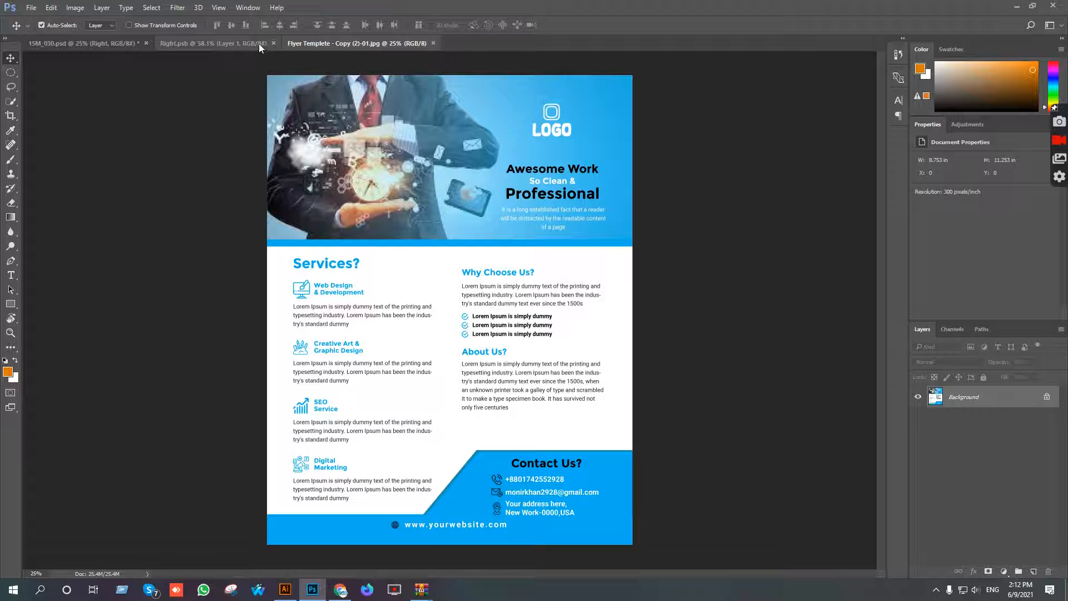
pyautogui.click(215, 44)
pyautogui.hotkey('ctrl', 't')
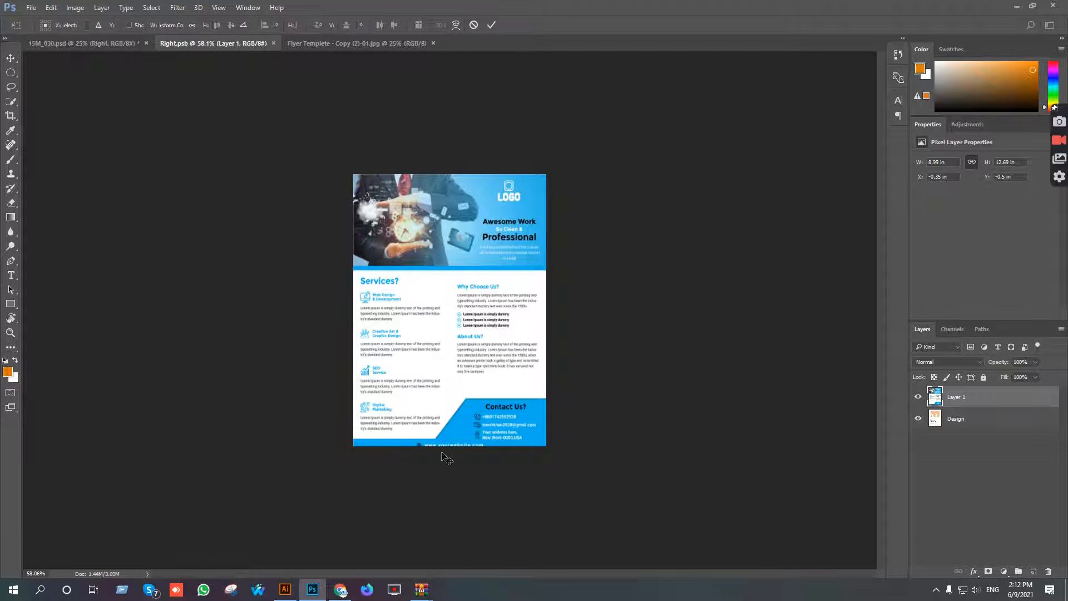
pyautogui.scroll(2, 582, 234)
pyautogui.moveTo(602, 93); pyautogui.dragTo(597, 102)
pyautogui.press('Up')
pyautogui.press('Up')
pyautogui.press('Up')
pyautogui.press('Up')
pyautogui.press('Up')
pyautogui.press('Up')
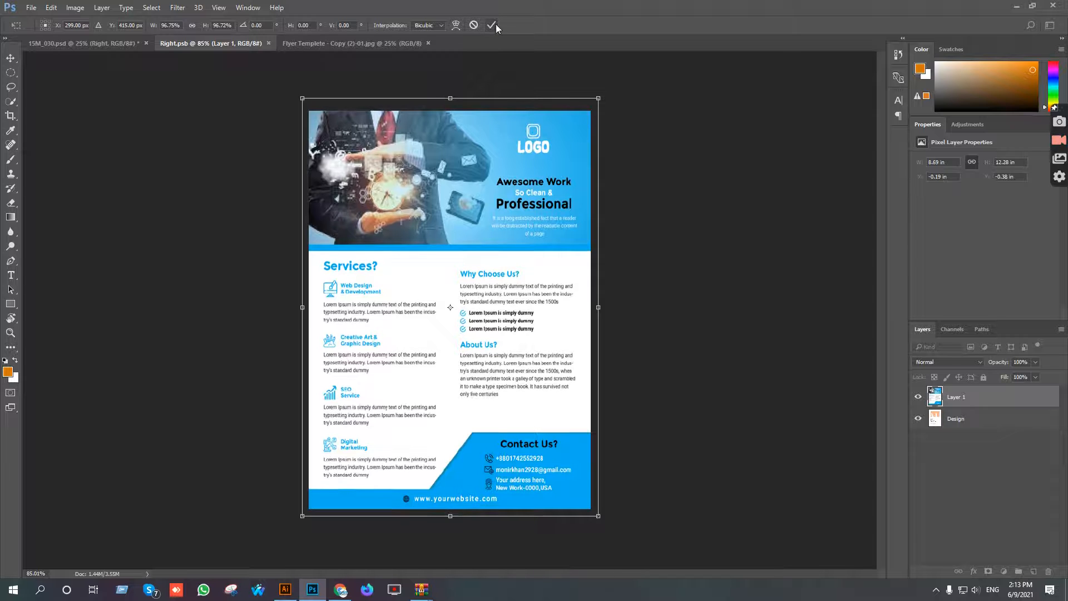
pyautogui.click(493, 25)
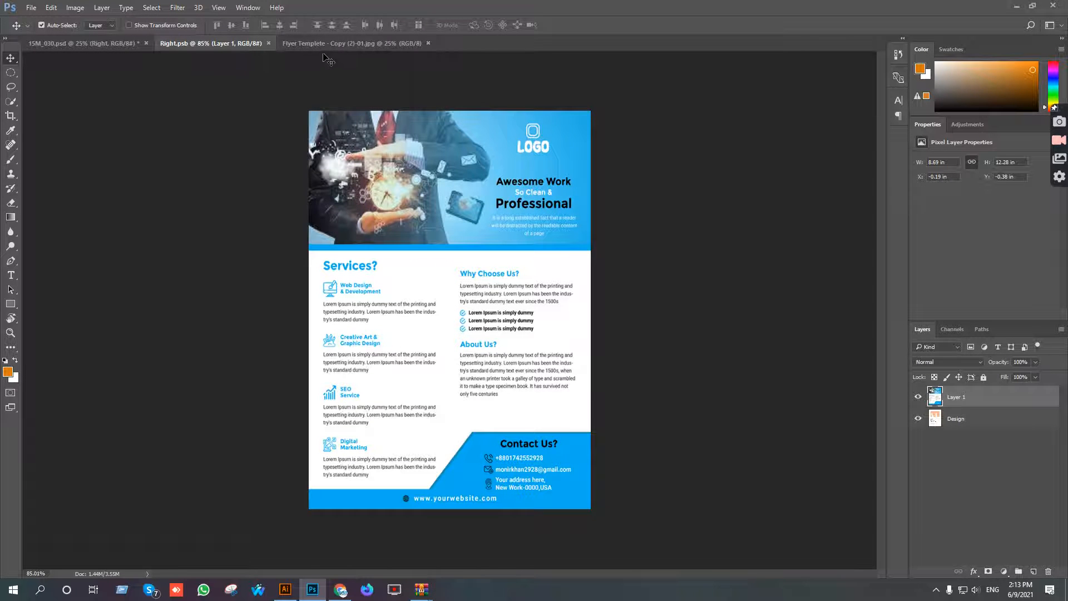
pyautogui.click(268, 43)
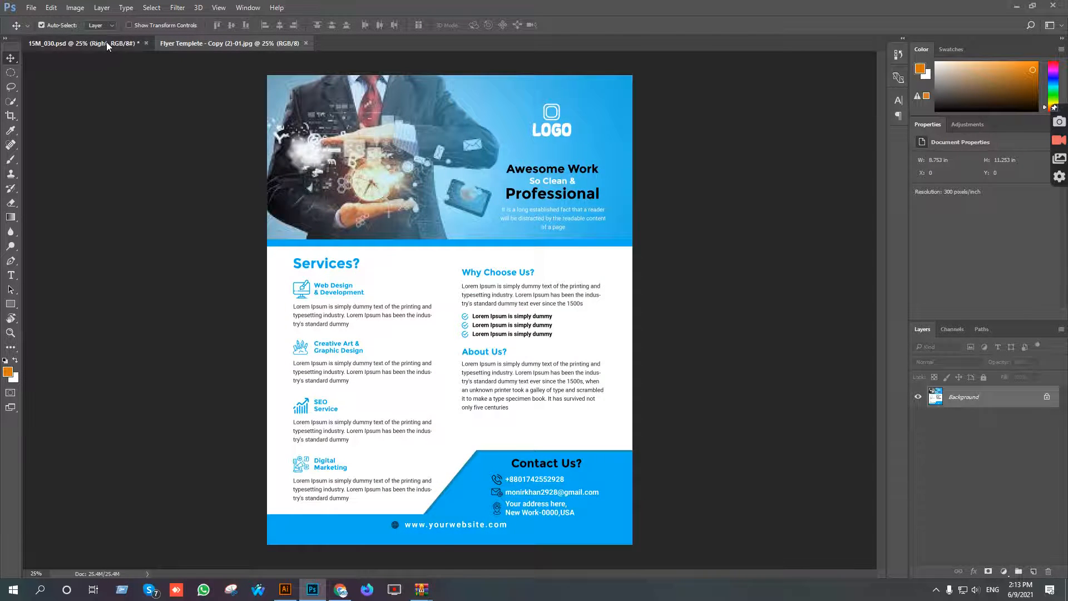
pyautogui.click(107, 44)
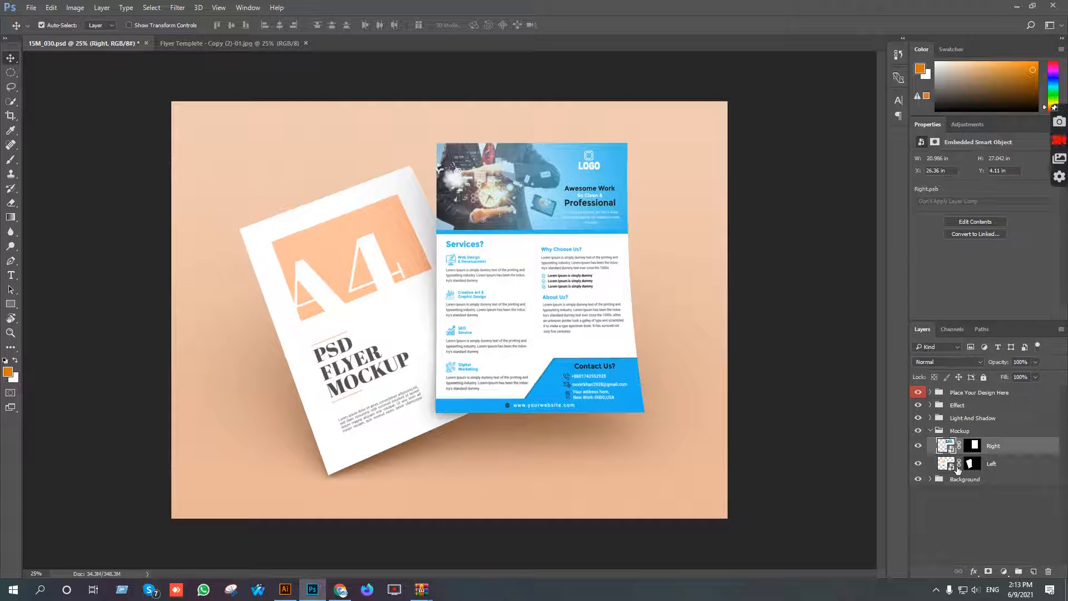
# Open the Left smart object's contents and copy the flyer image into Left.psb as a new layer above Design.
pyautogui.doubleClick(946, 463)
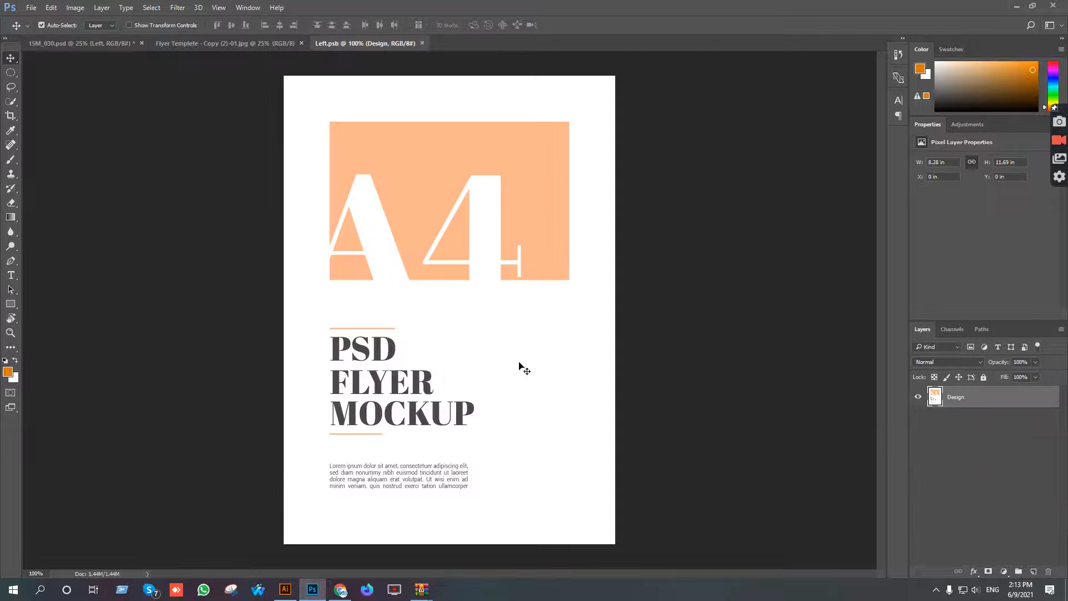
pyautogui.click(245, 45)
pyautogui.moveTo(396, 70); pyautogui.dragTo(438, 140)
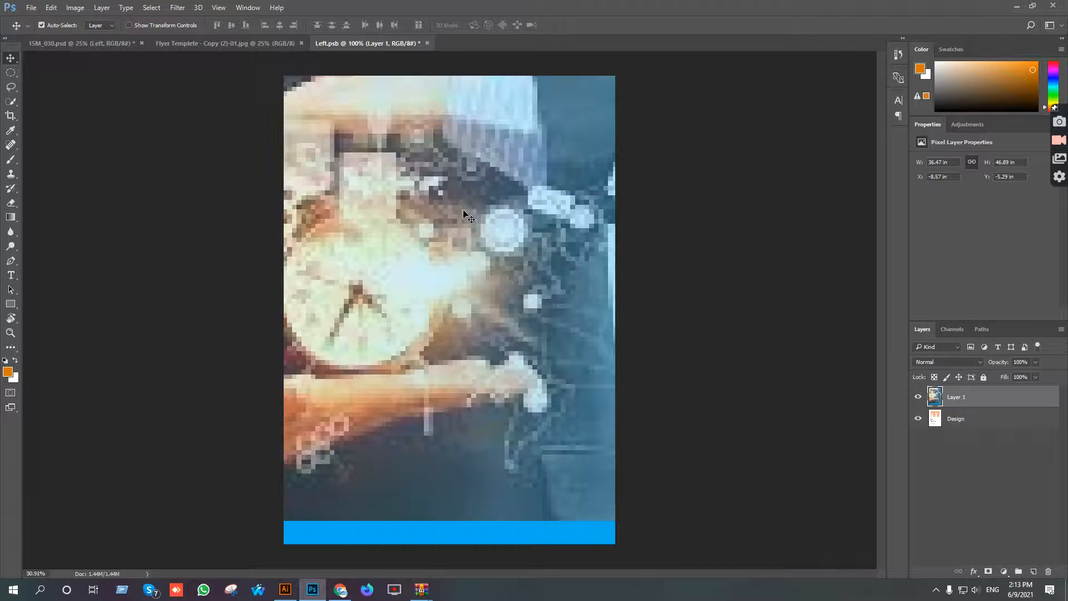
# Scale the flyer layer to about 8.61 × 12.18 in so it covers the whole Left.psb canvas.
pyautogui.scroll(-5, 466, 216)
pyautogui.hotkey('ctrl', 't')
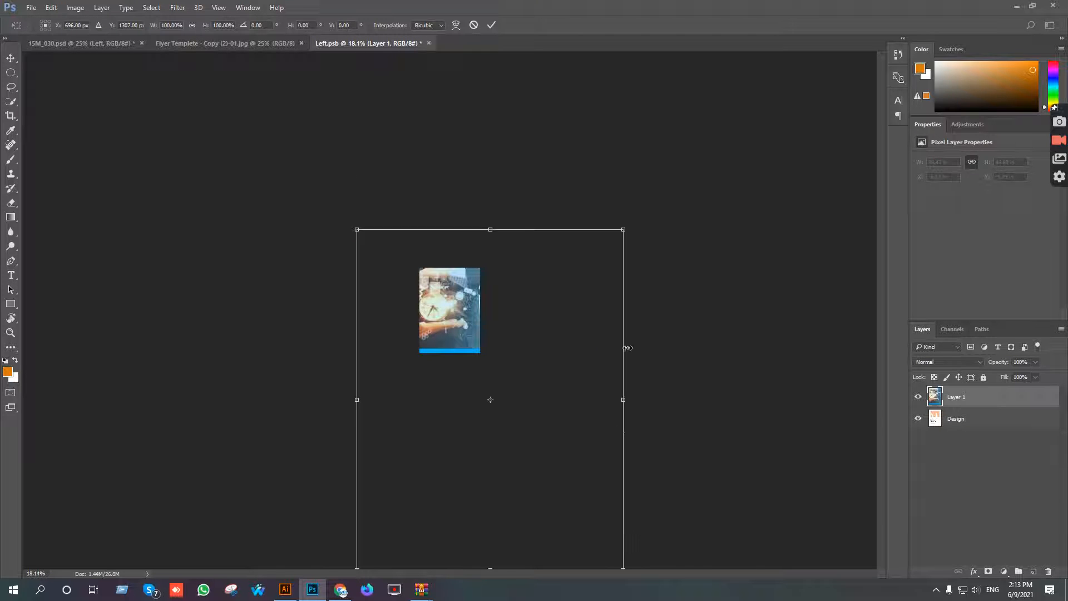
pyautogui.moveTo(622, 232); pyautogui.dragTo(444, 285)
pyautogui.scroll(3, 475, 338)
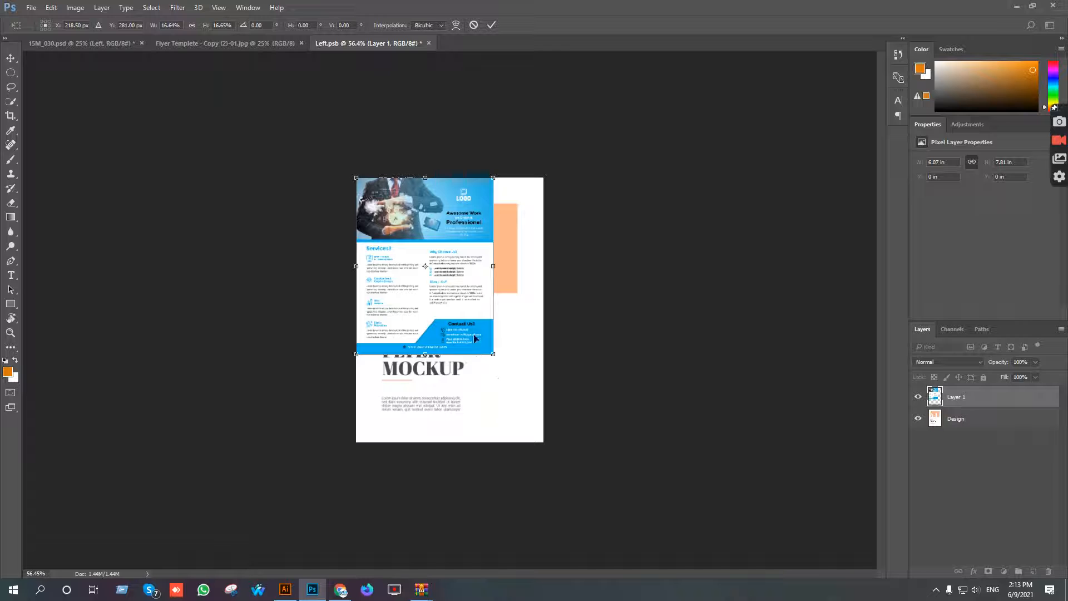
pyautogui.moveTo(492, 352); pyautogui.dragTo(544, 442)
pyautogui.moveTo(544, 177); pyautogui.dragTo(549, 172)
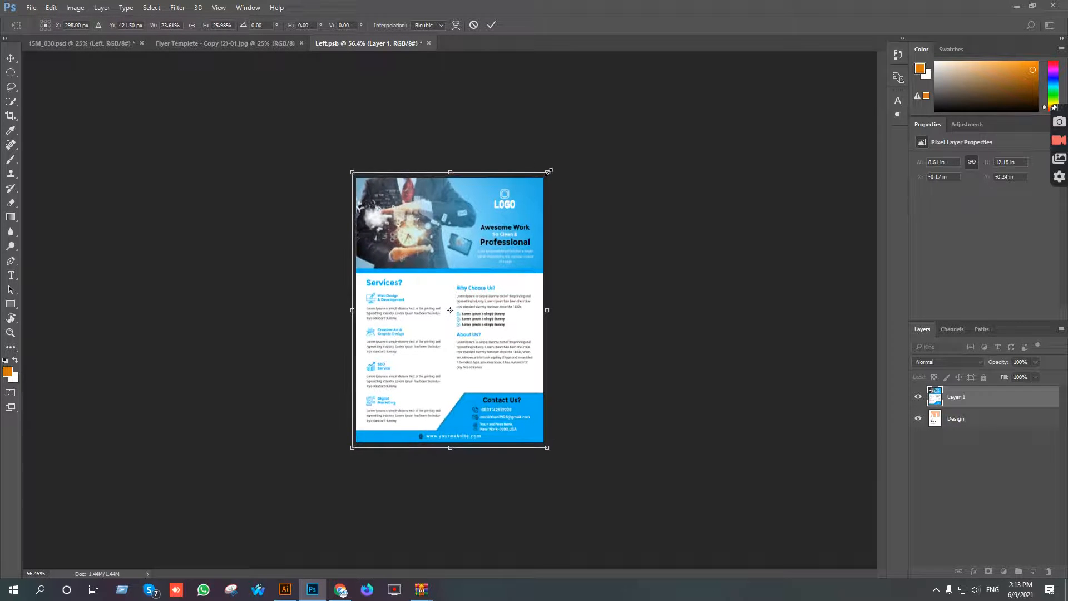
pyautogui.click(491, 24)
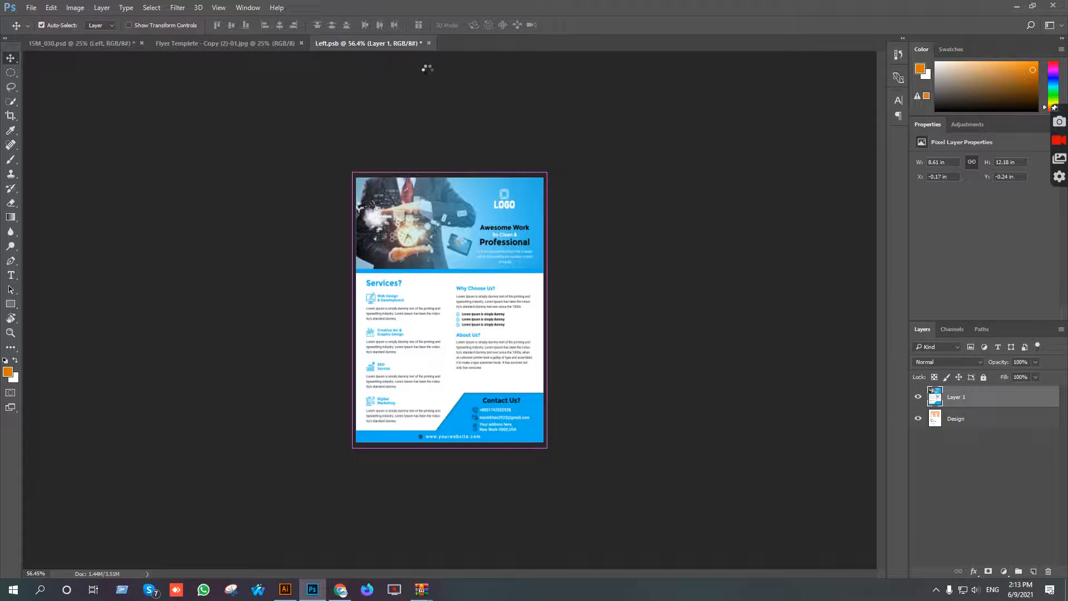
# Save and close Left.psb, then close the flyer JPEG to return to the mockup.
pyautogui.click(424, 43)
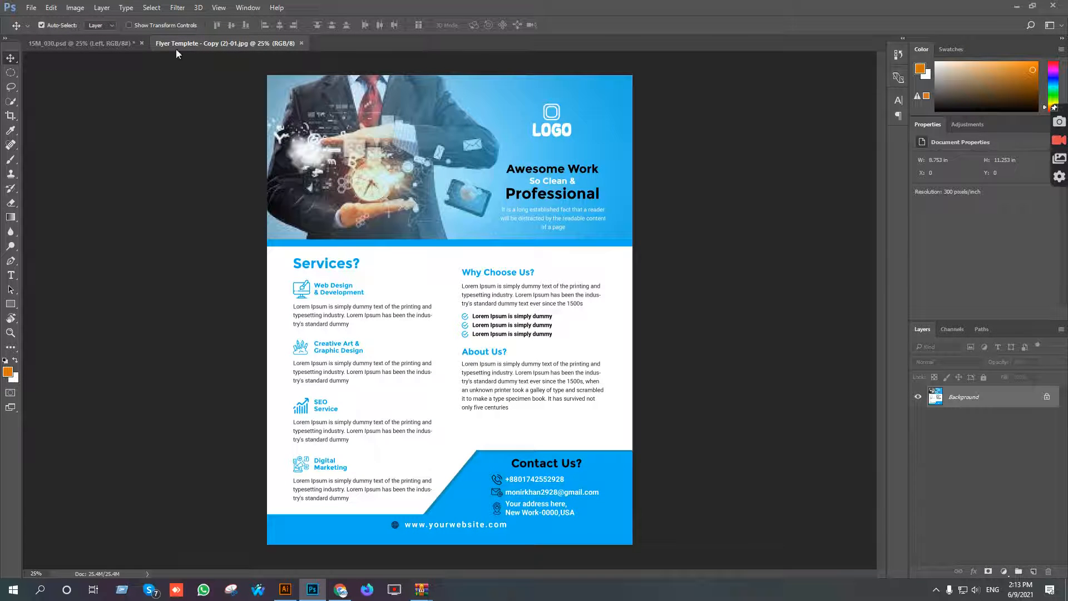
pyautogui.click(301, 43)
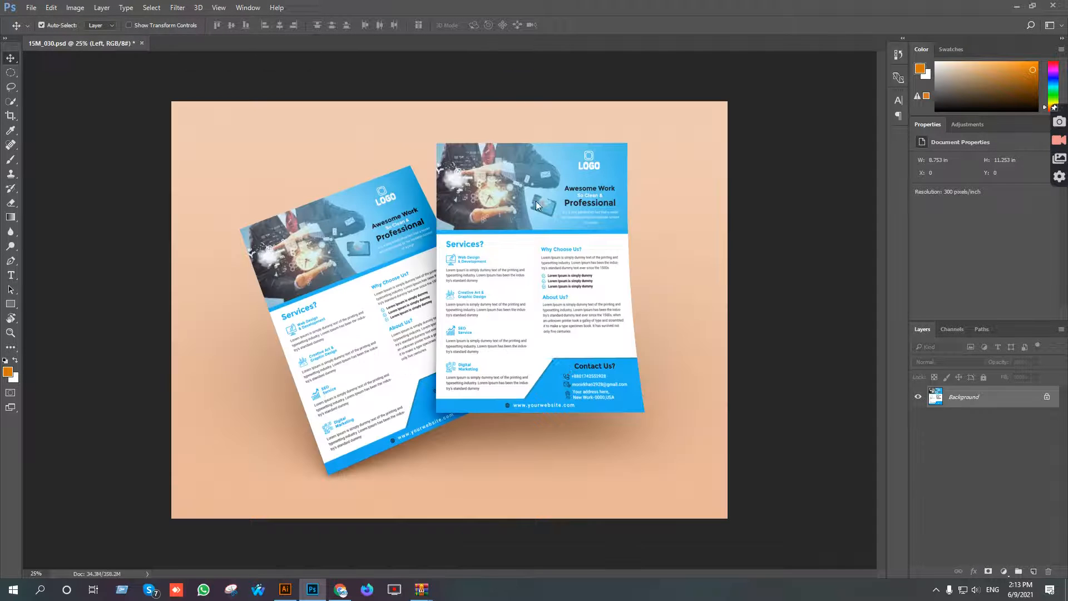
pyautogui.hotkey('ctrl', '0')
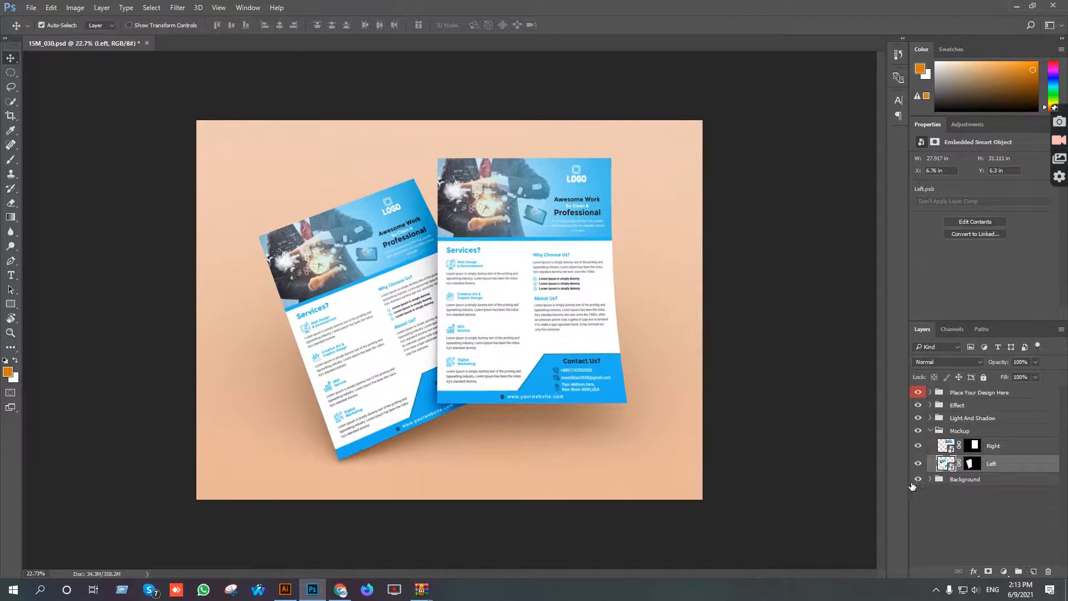
# Change the Color fill layer in the Background group to light blue #77d3ff, starting from the flyer's sampled blue.
pyautogui.click(930, 479)
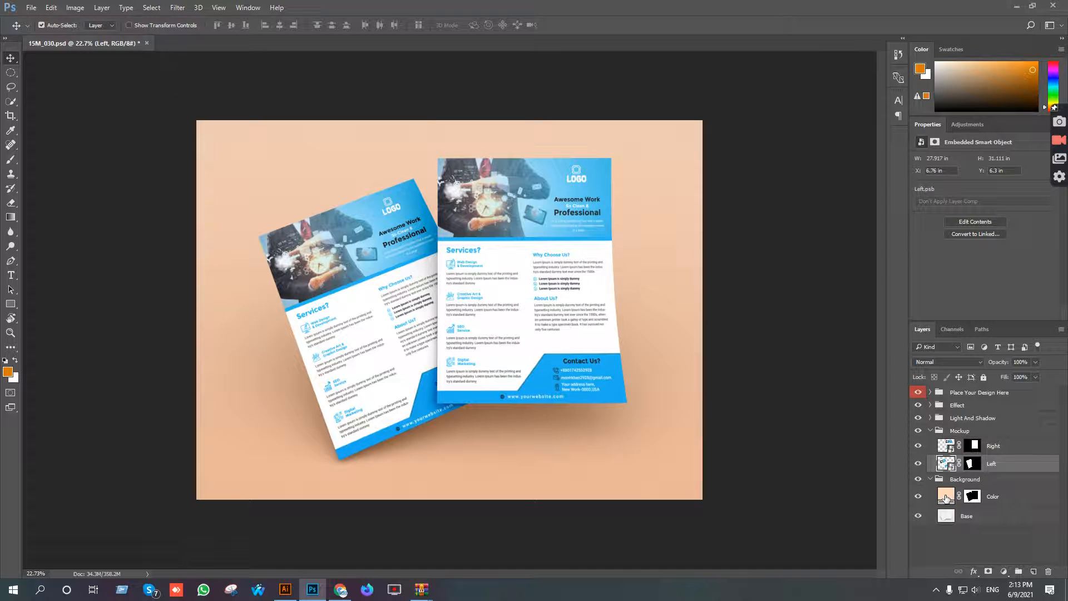
pyautogui.doubleClick(945, 497)
pyautogui.click(421, 401)
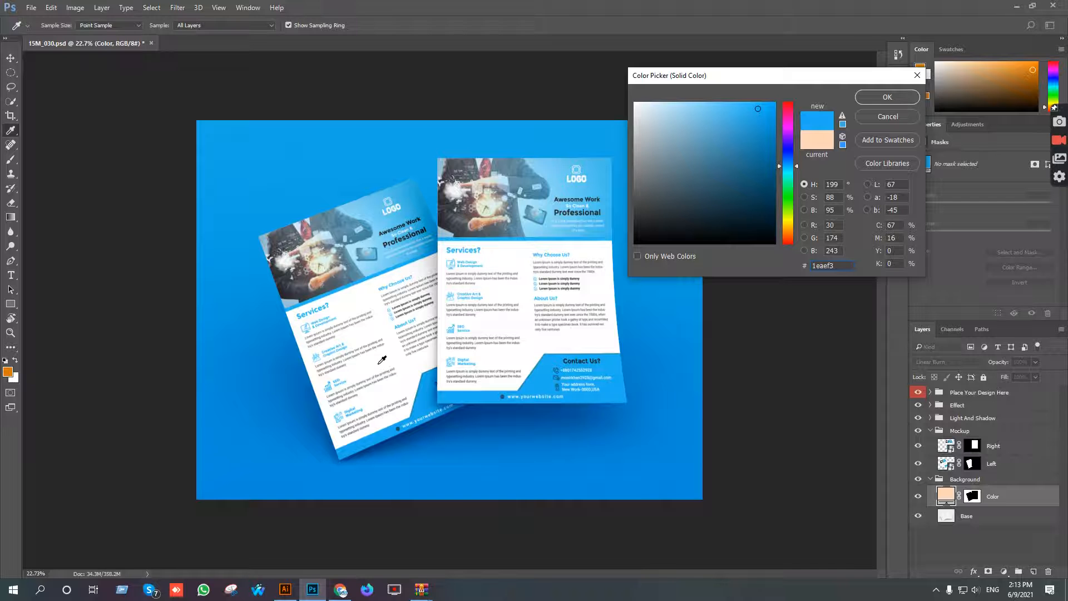
pyautogui.moveTo(751, 108); pyautogui.dragTo(696, 93)
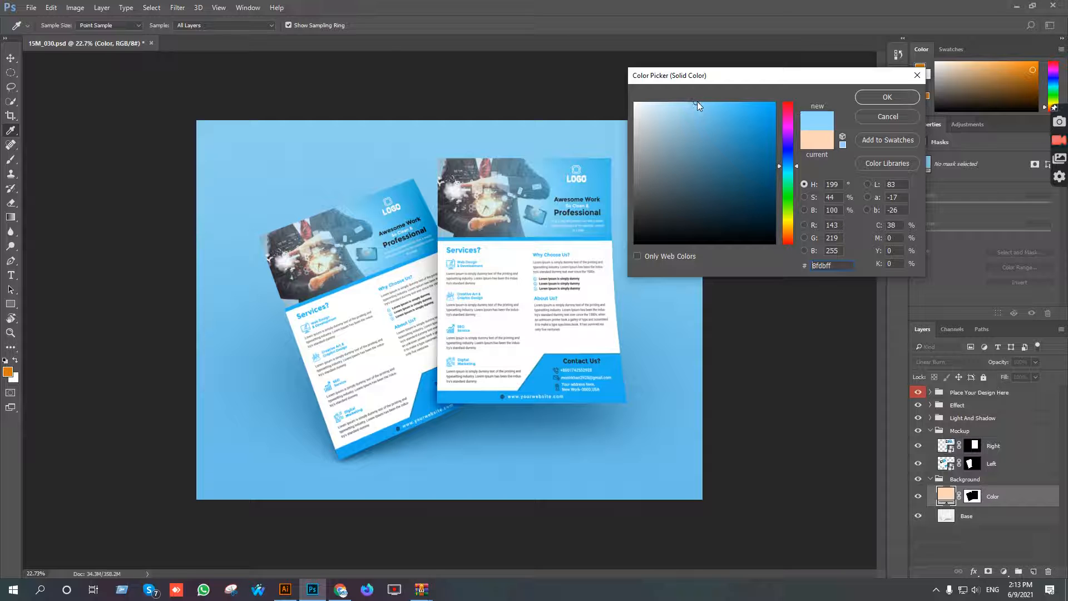
pyautogui.moveTo(697, 102); pyautogui.dragTo(709, 94)
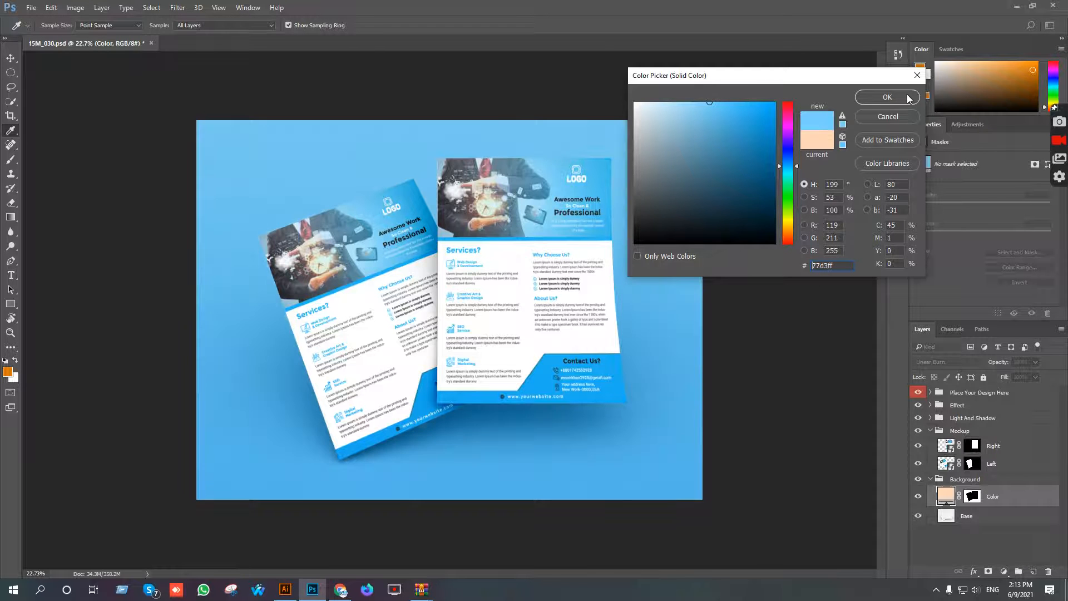
pyautogui.click(890, 95)
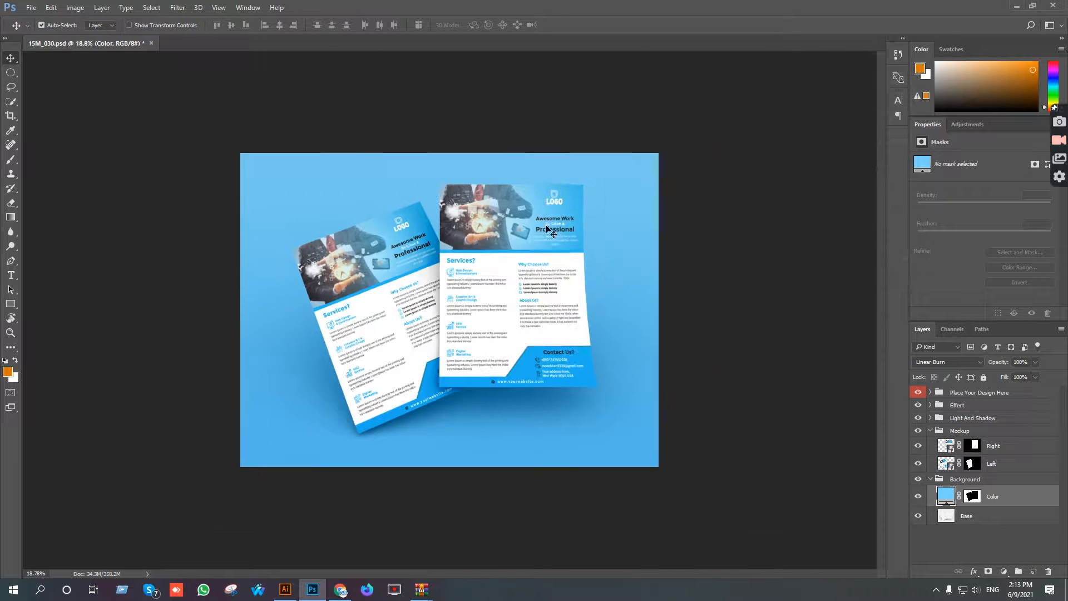
# Save the finished mockup to the Desktop as the JPEG 15M_030.jpg at maximum quality 12.
pyautogui.click(31, 7)
pyautogui.moveTo(67, 172)
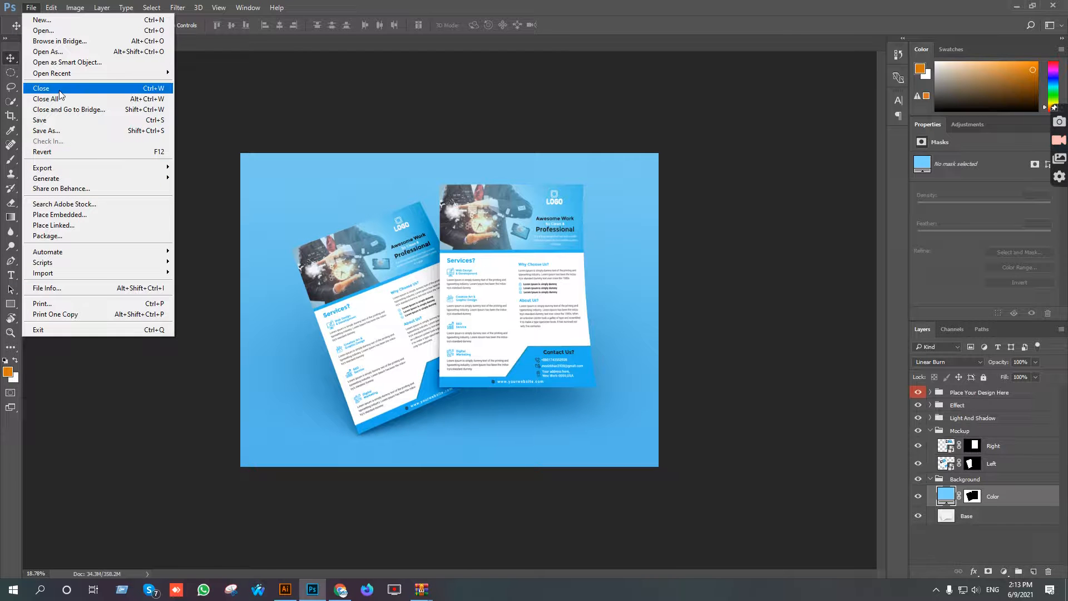
pyautogui.click(70, 129)
pyautogui.click(154, 257)
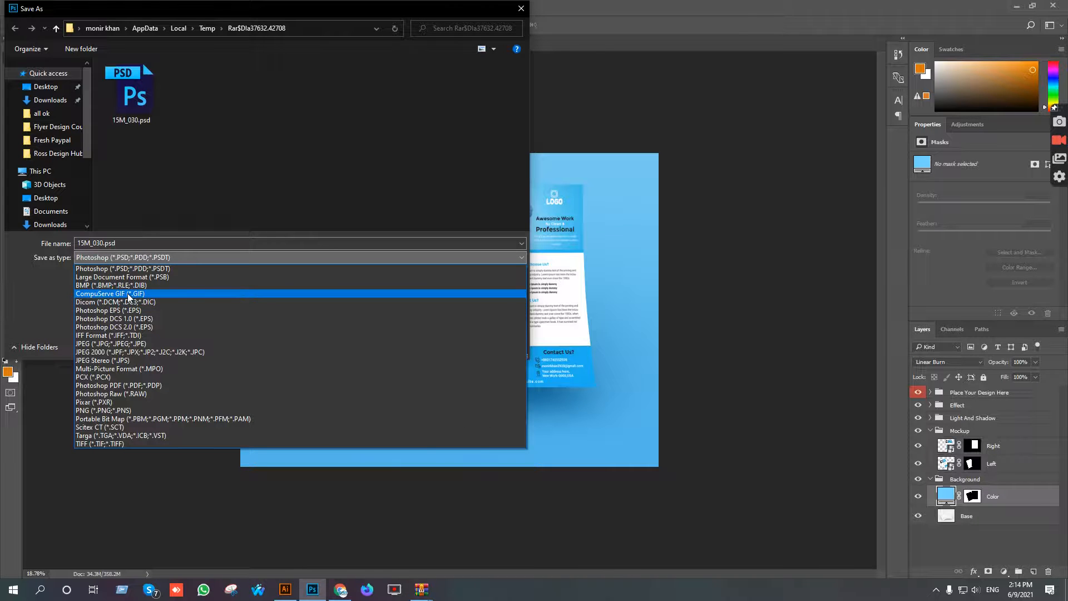
pyautogui.click(131, 343)
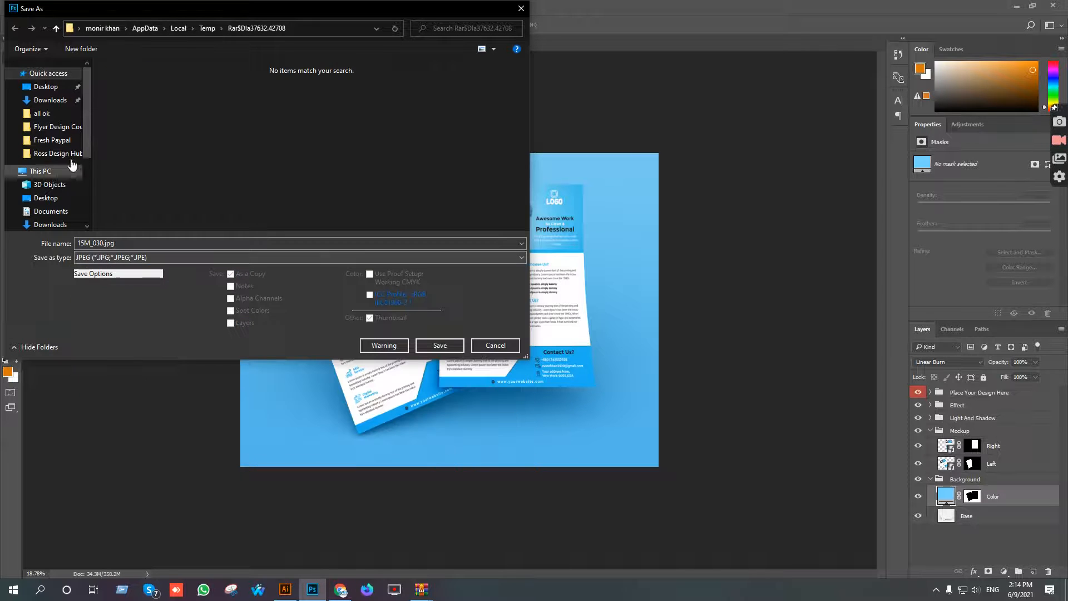
pyautogui.click(70, 87)
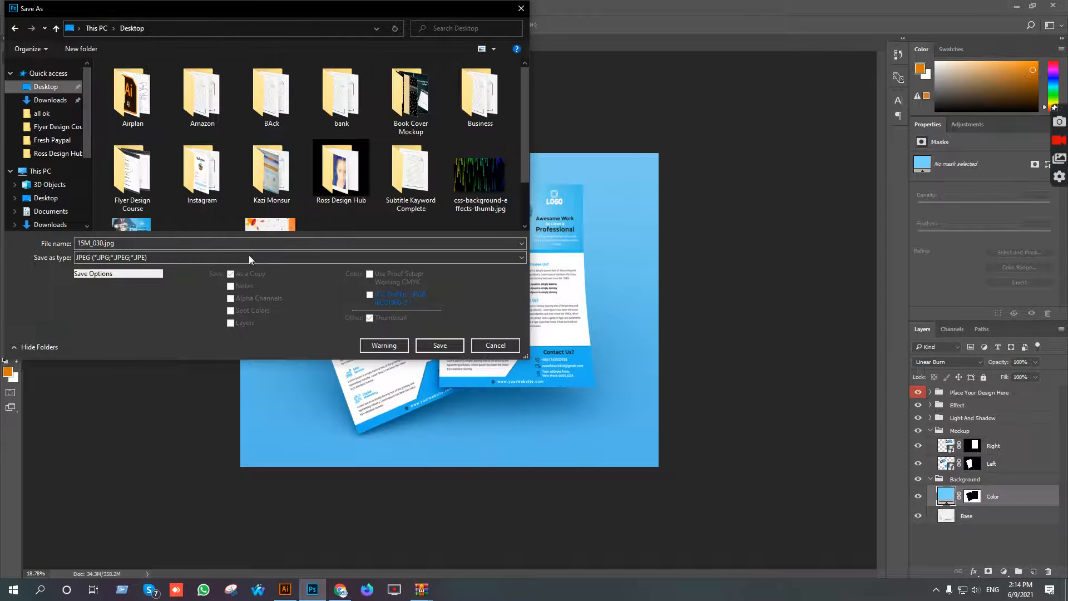
pyautogui.click(431, 345)
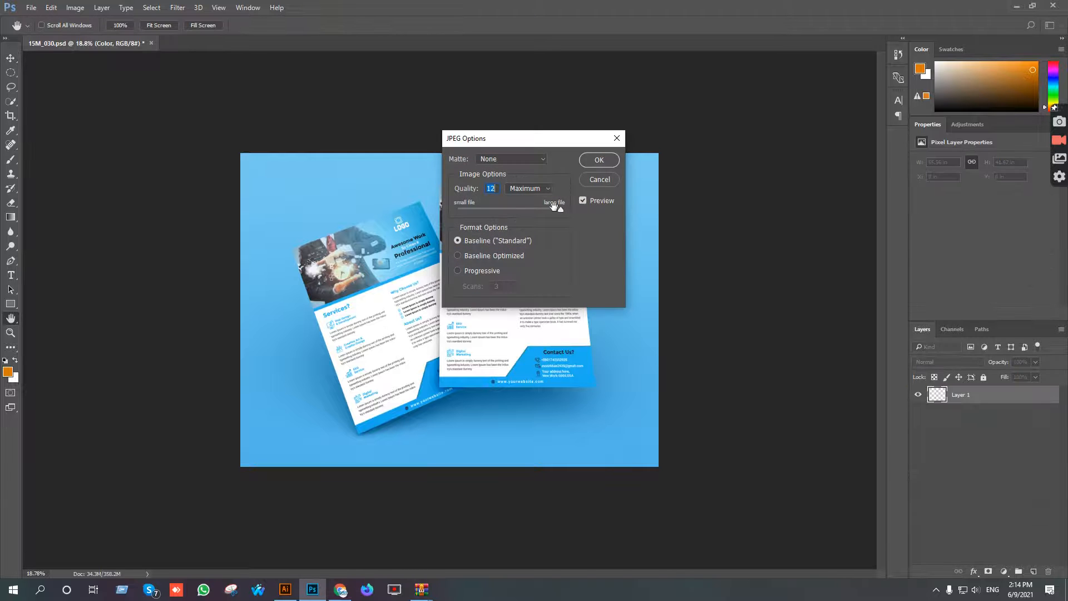
pyautogui.click(591, 160)
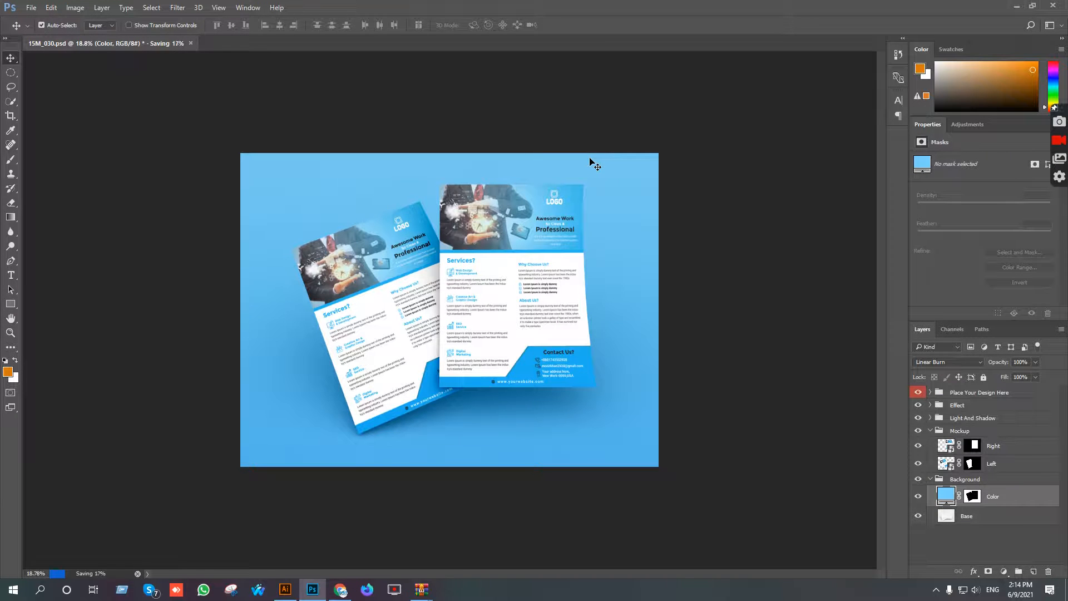
pyautogui.scroll(2, 539, 248)
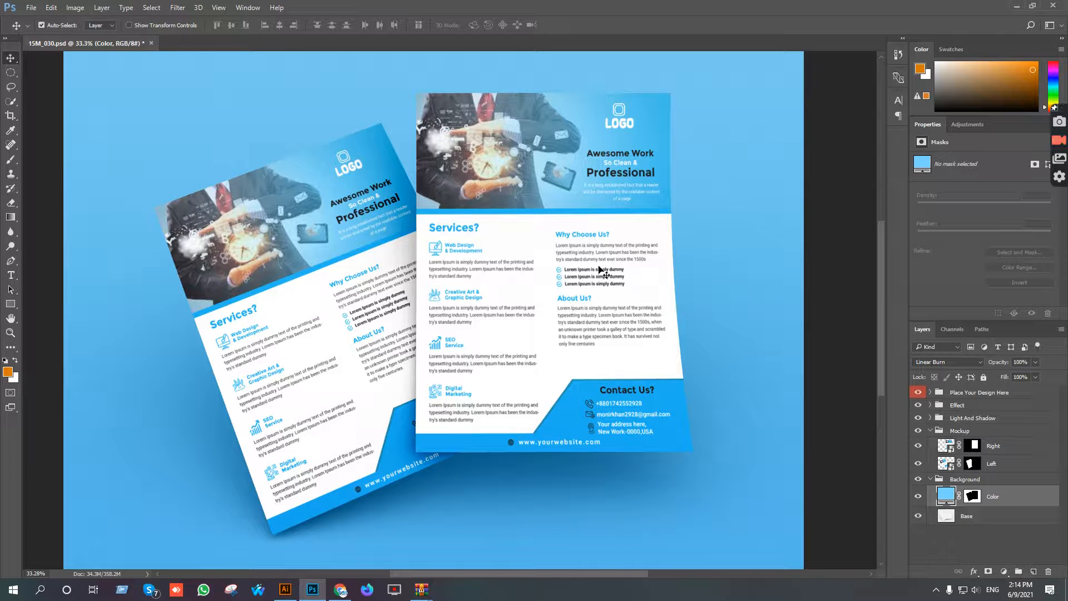
# Switch to the Flyer Design document in Google Docs and examine the Designer Life Portfolio section and its parts.
pyautogui.click(341, 589)
pyautogui.click(64, 9)
pyautogui.scroll(-4, 413, 274)
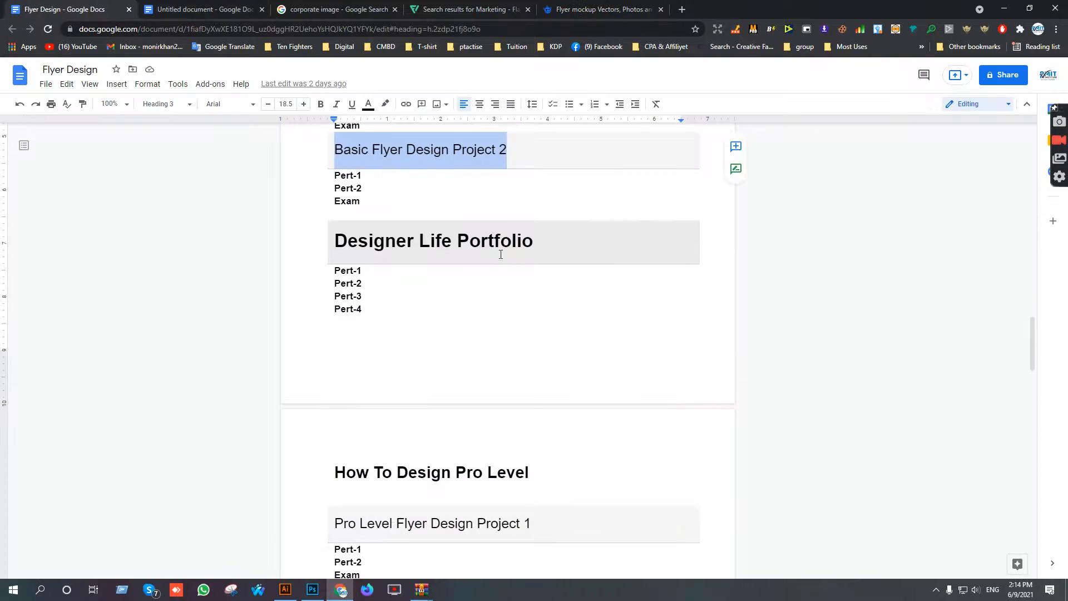
pyautogui.moveTo(554, 244); pyautogui.dragTo(327, 237)
pyautogui.moveTo(389, 307); pyautogui.dragTo(320, 242)
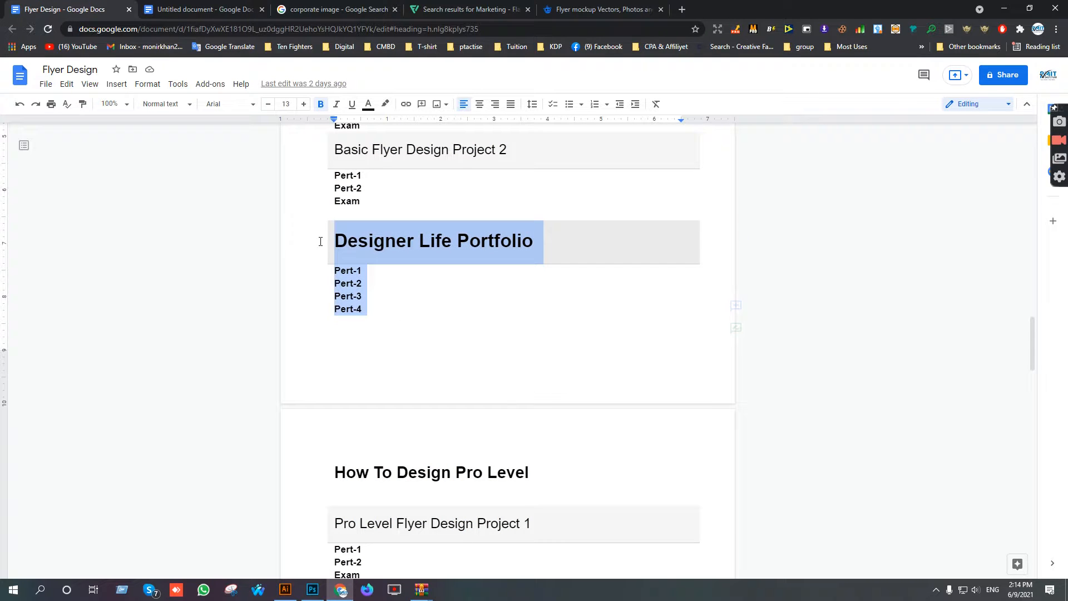
pyautogui.click(358, 272)
pyautogui.moveTo(366, 199); pyautogui.dragTo(324, 195)
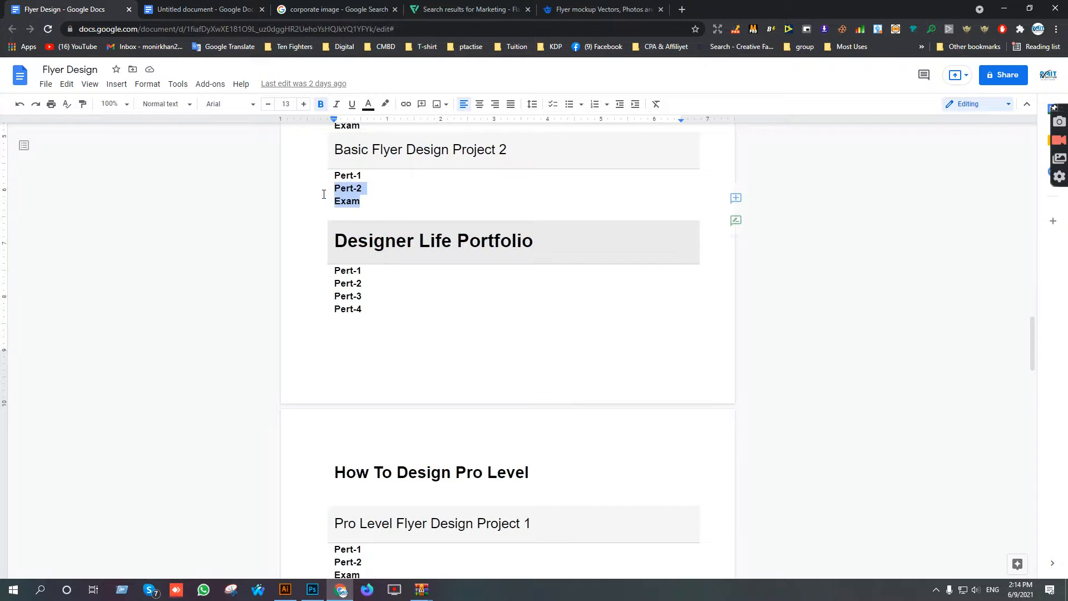
# Review the Basic Flyer Design Project 1 heading in the outline and the parts listed under Designer Life Portfolio.
pyautogui.click(388, 206)
pyautogui.scroll(3, 395, 193)
pyautogui.moveTo(509, 236); pyautogui.dragTo(317, 226)
pyautogui.click(391, 316)
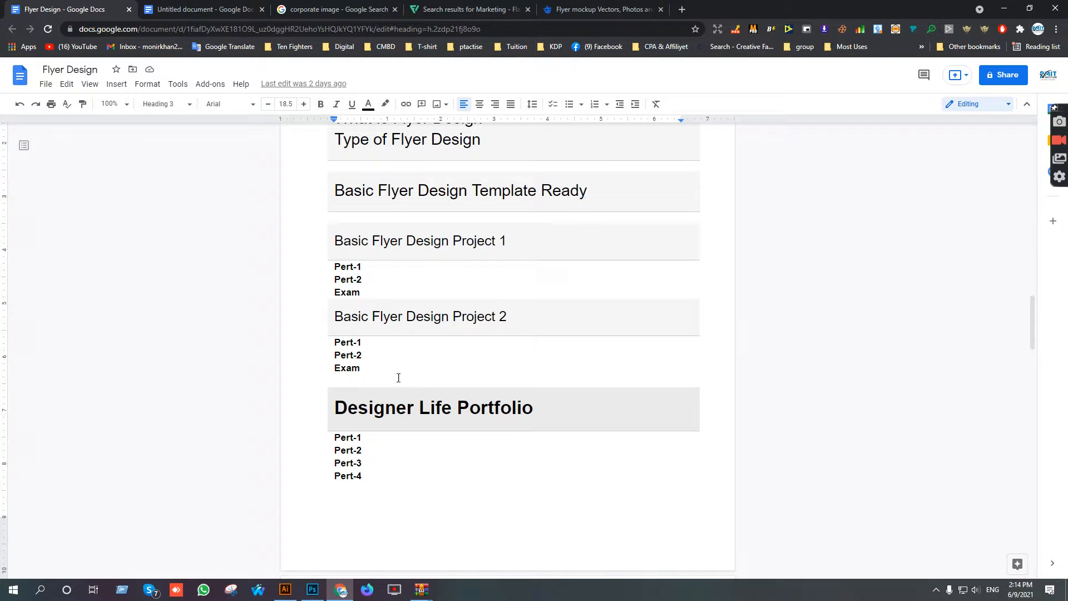
pyautogui.scroll(-2, 376, 428)
pyautogui.moveTo(371, 365); pyautogui.dragTo(329, 323)
pyautogui.click(447, 370)
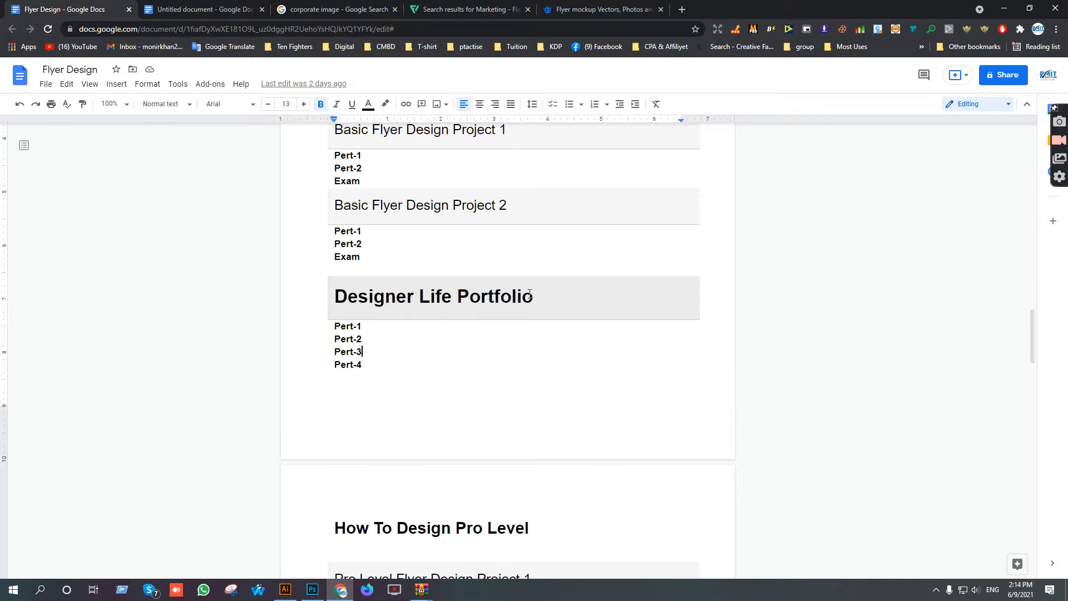
pyautogui.moveTo(537, 293); pyautogui.dragTo(336, 292)
pyautogui.moveTo(379, 365); pyautogui.dragTo(342, 350)
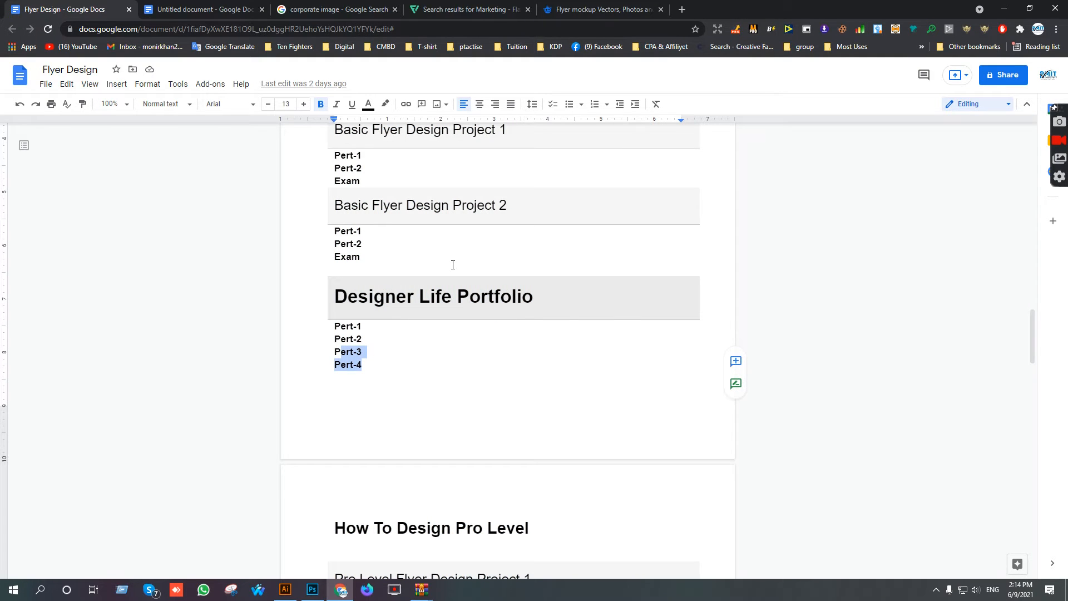